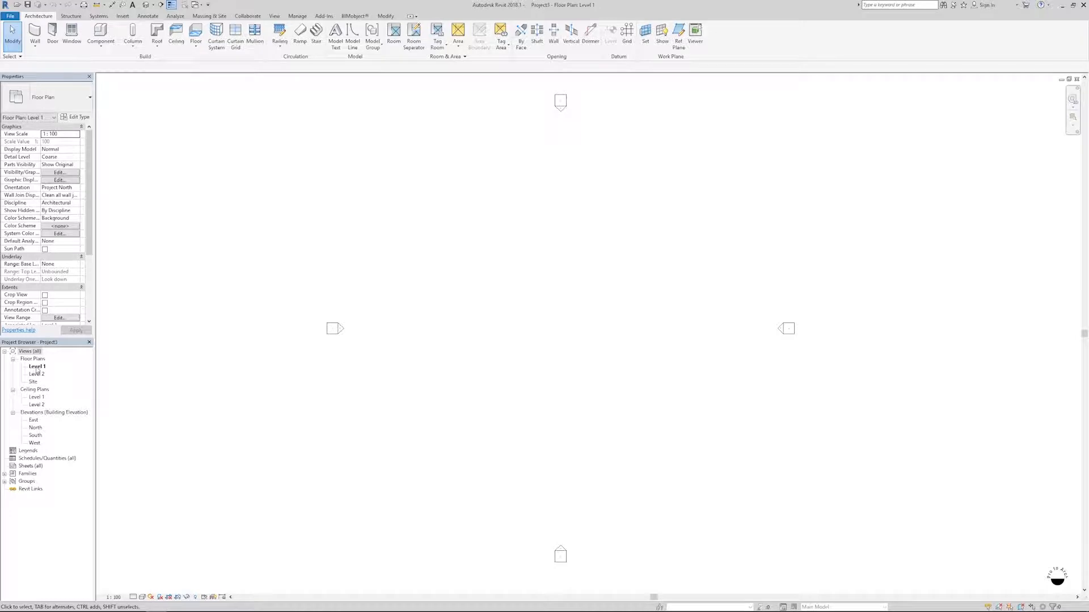
- Start a wall on the Level 1 floor plan using the Generic - 300mm basic wall type
left_click(36, 368)
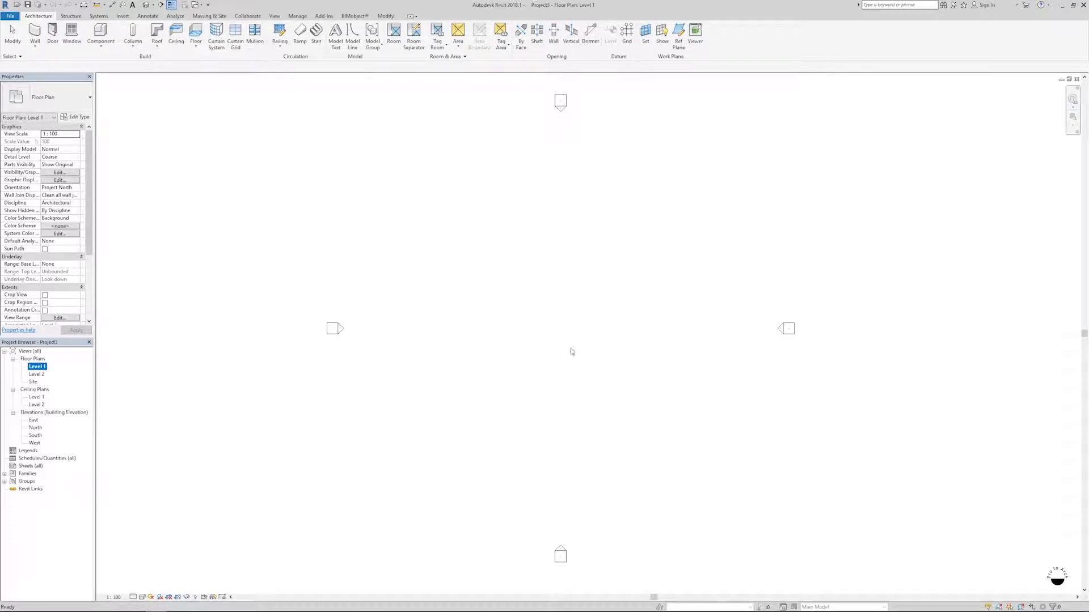
left_click(34, 31)
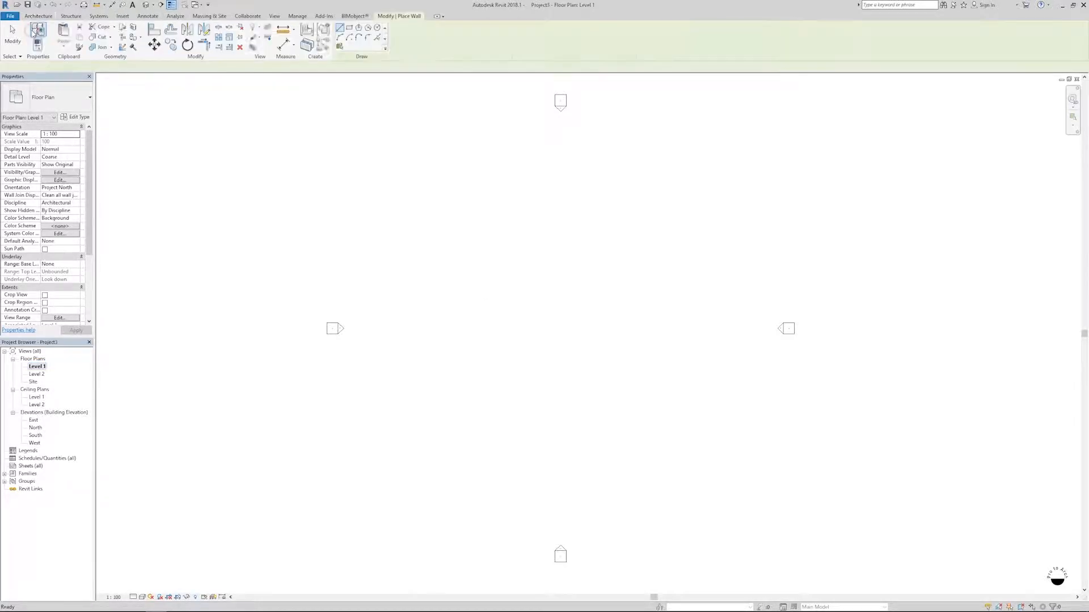
left_click(75, 101)
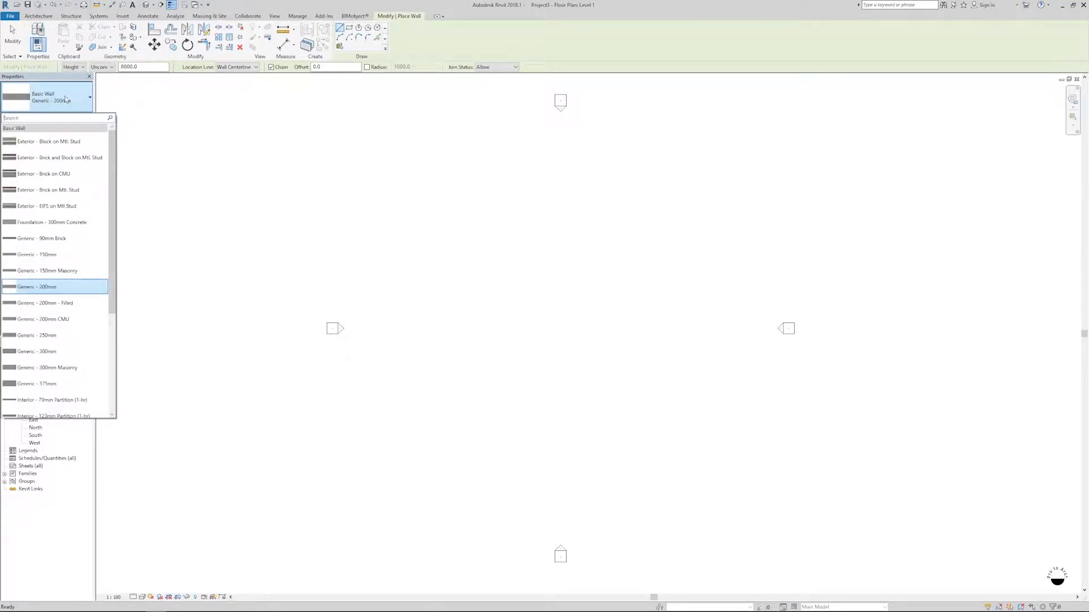
scroll(97, 204, "down", 1)
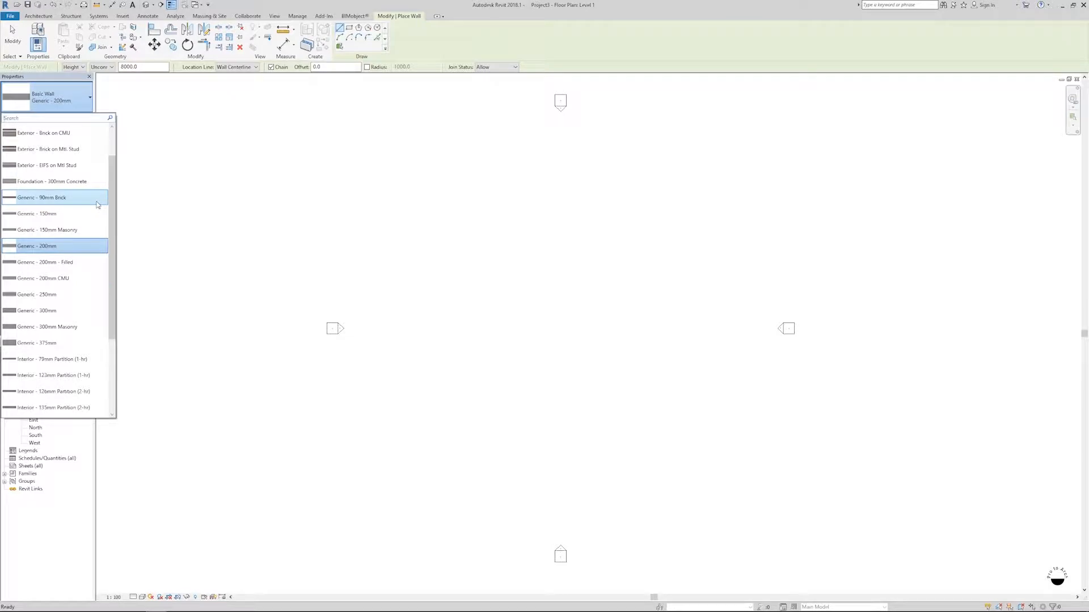
left_click(31, 312)
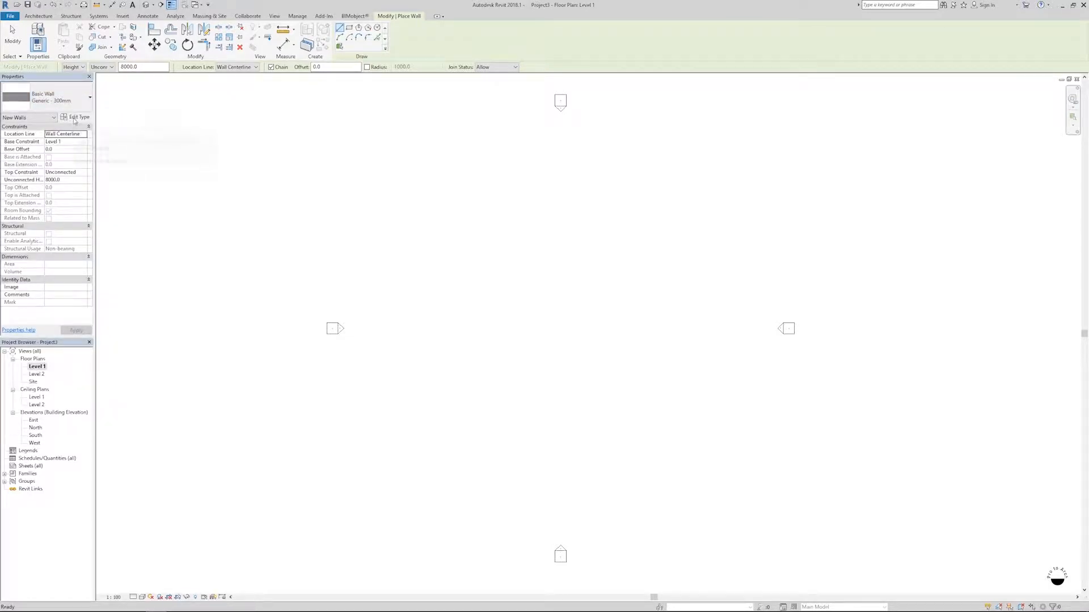
- Duplicate the Generic - 300mm wall type under the name "outside wall 500"
left_click(75, 118)
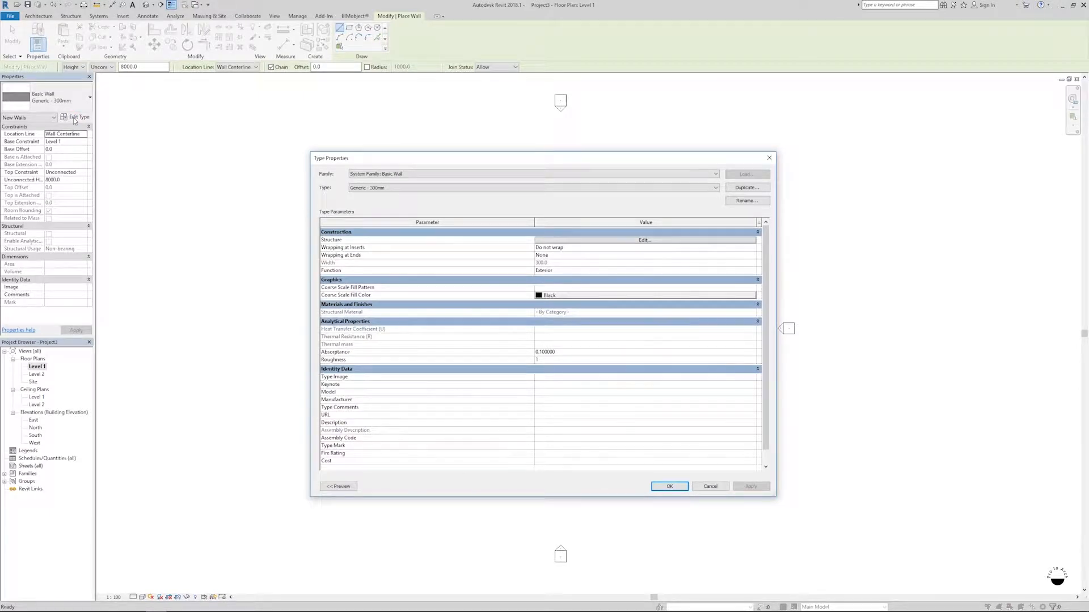
left_click(746, 187)
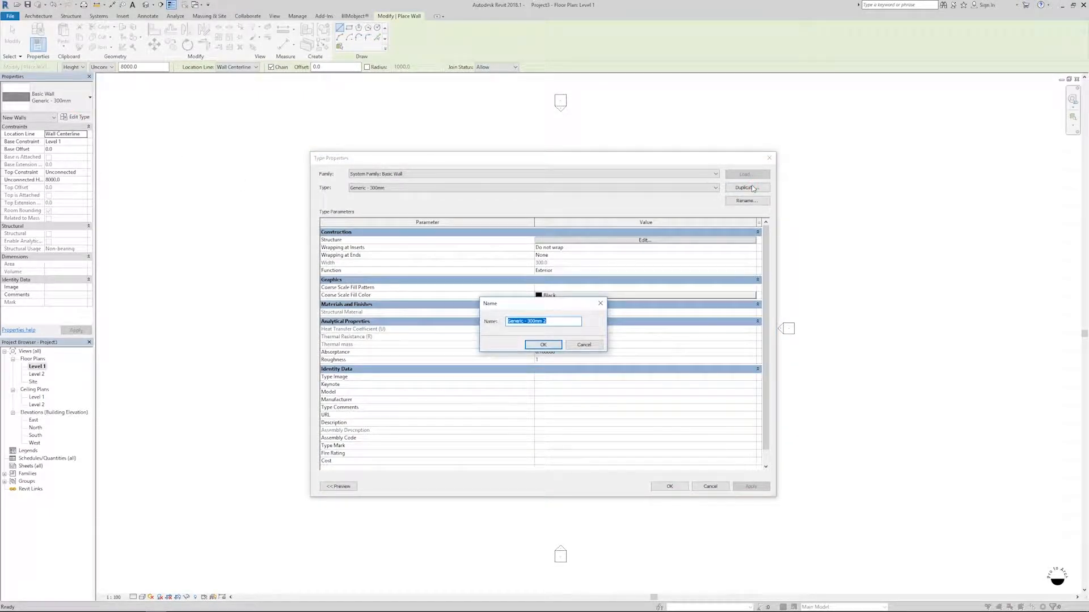
type("outside wall 500")
key("Return")
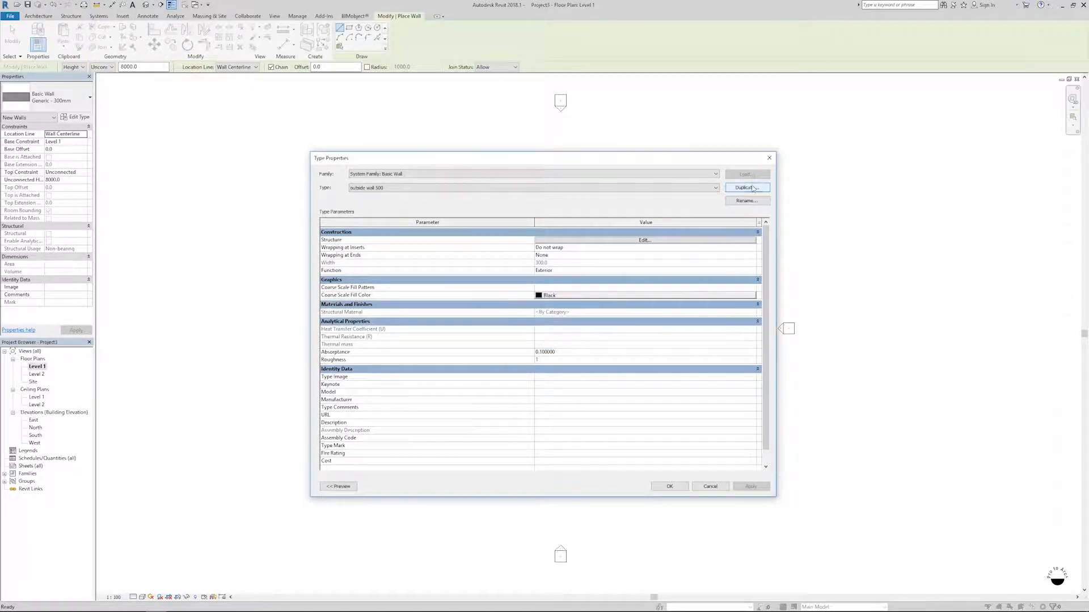
- Set the Structure layer thickness of the outside wall 500 type to 500 mm and accept the type properties
left_click(626, 241)
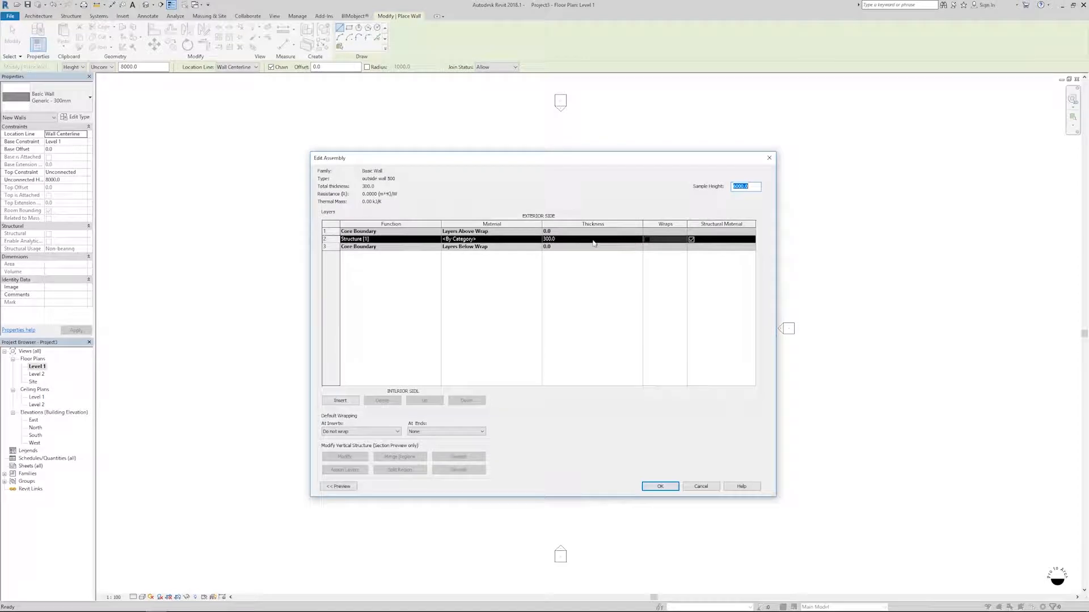
left_click(769, 158)
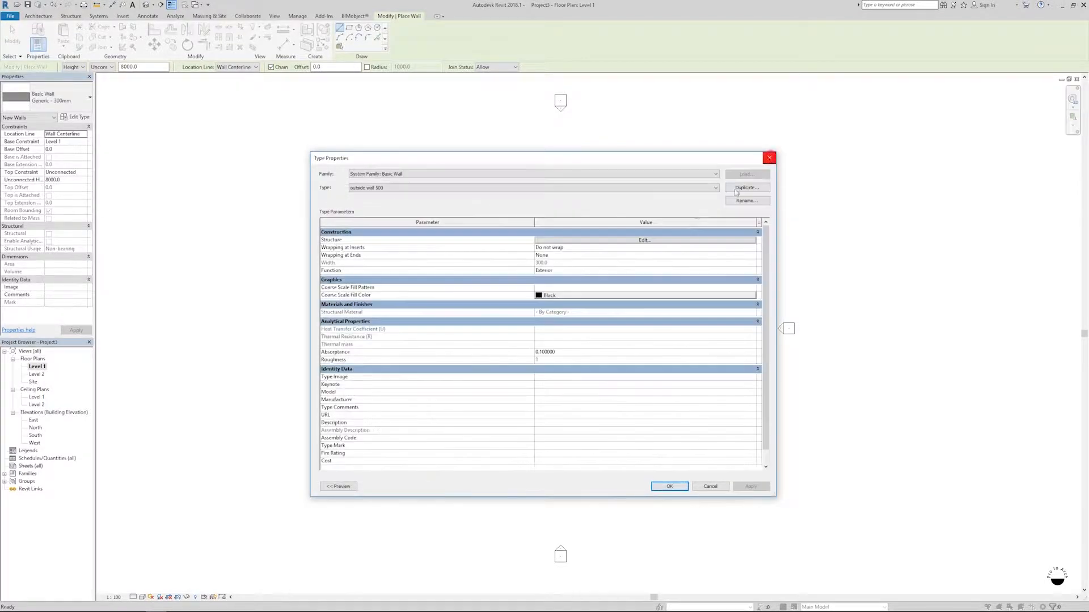
left_click(650, 241)
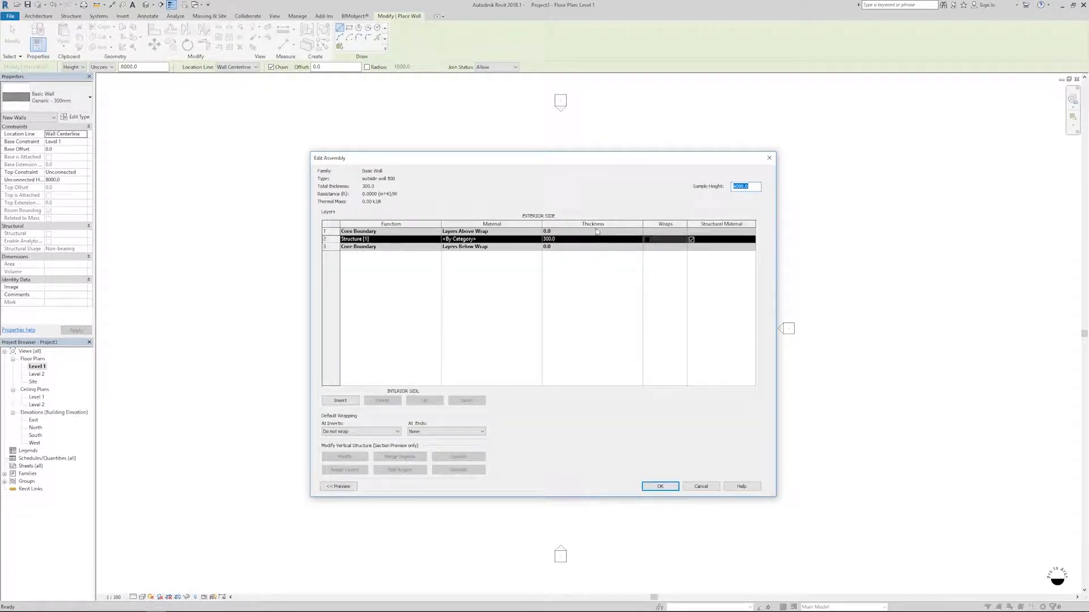
left_click(580, 240)
type("500")
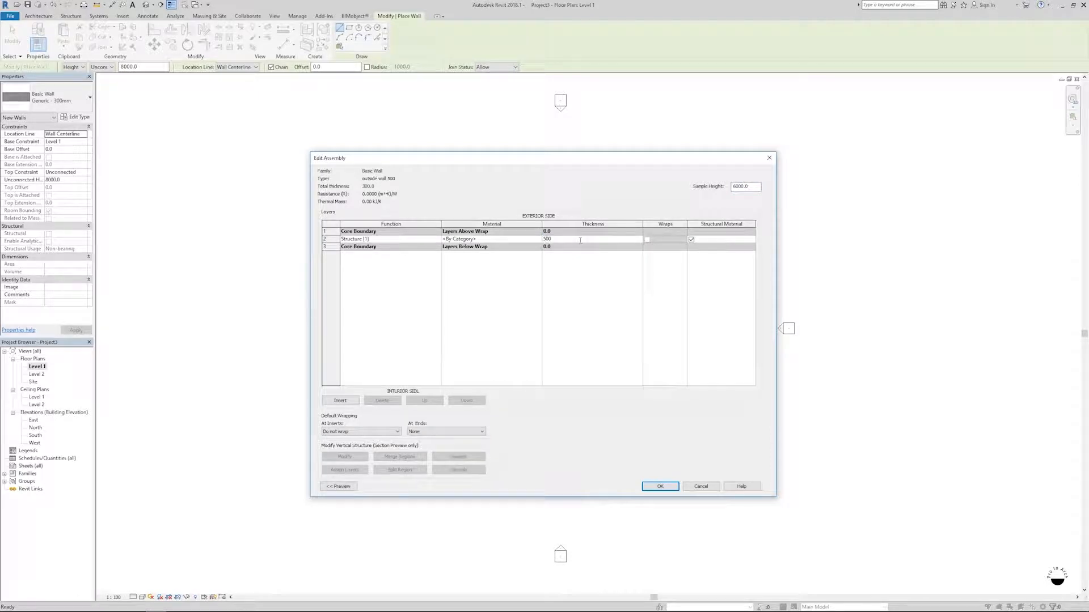
left_click(649, 485)
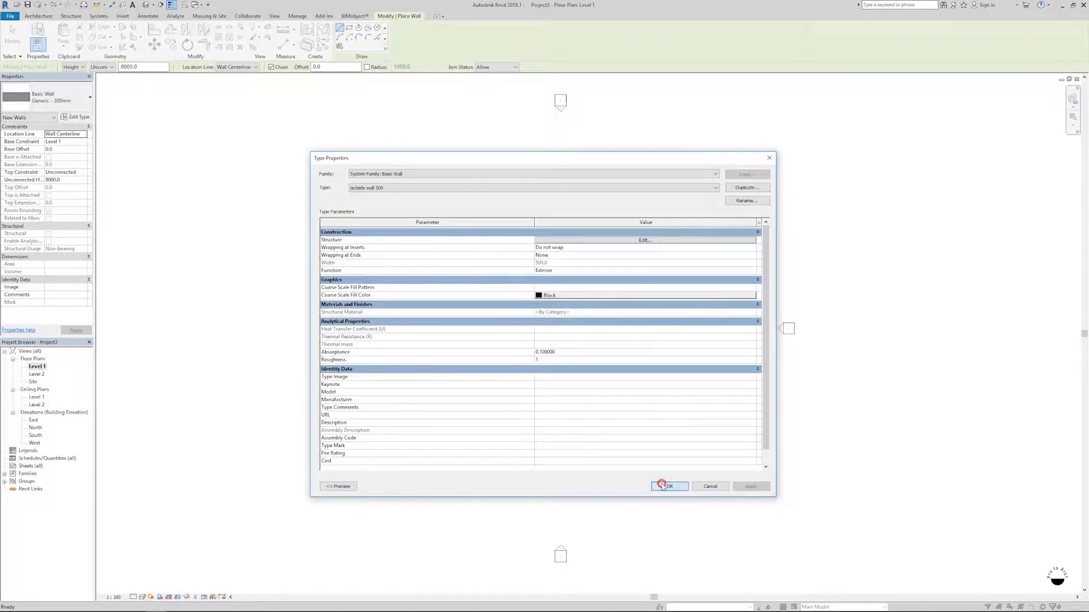
left_click(652, 486)
- Draw a rectangle of outside wall 500 walls, about 24200 by 12000 mm between centerlines, amid the elevation markers
scroll(683, 381, "up", 1)
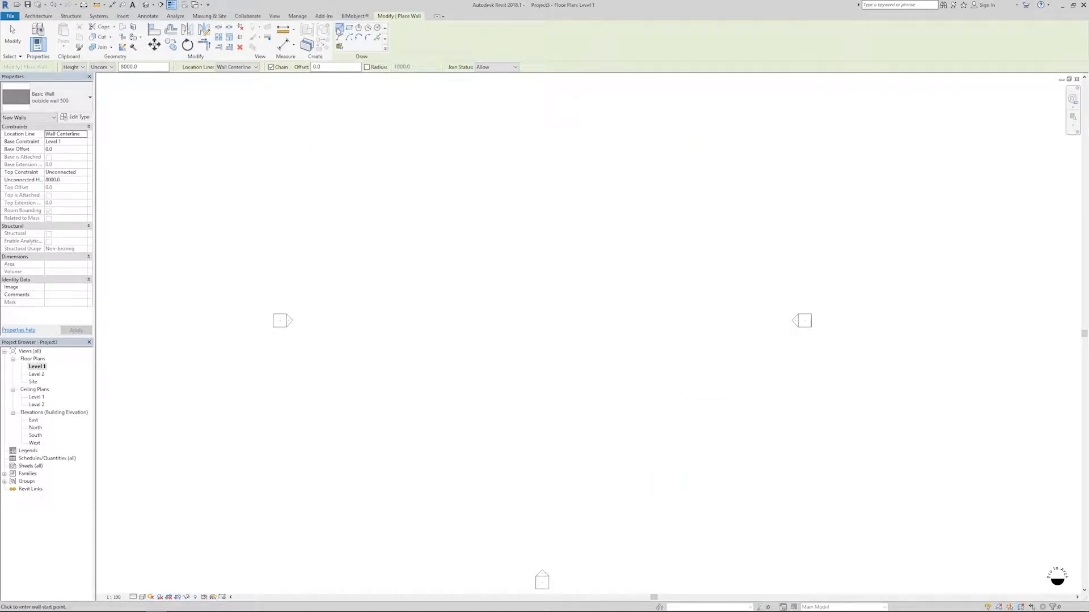
left_click(349, 28)
left_click(491, 263)
left_click(744, 389)
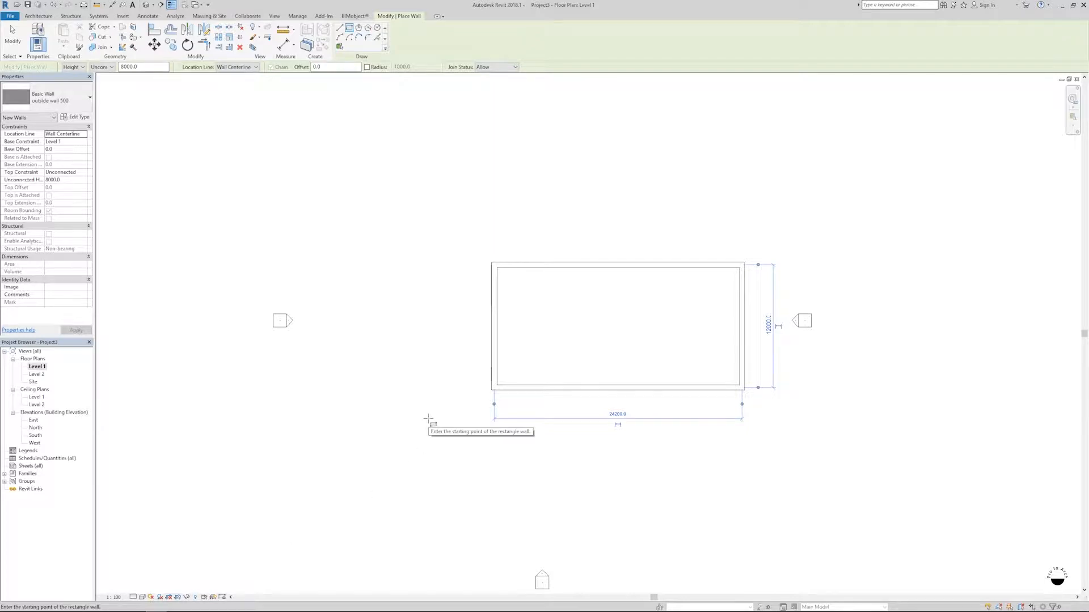
key("Escape")
key("Escape")
scroll(502, 397, "up", 1)
middle_click_drag(530, 390, 515, 389)
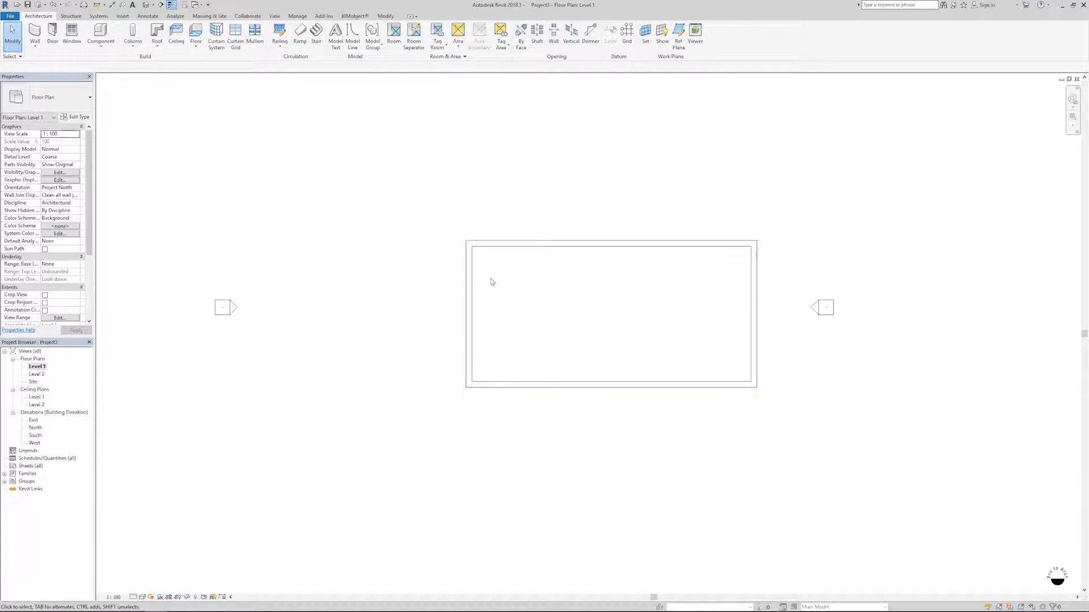
key("d")
key("i")
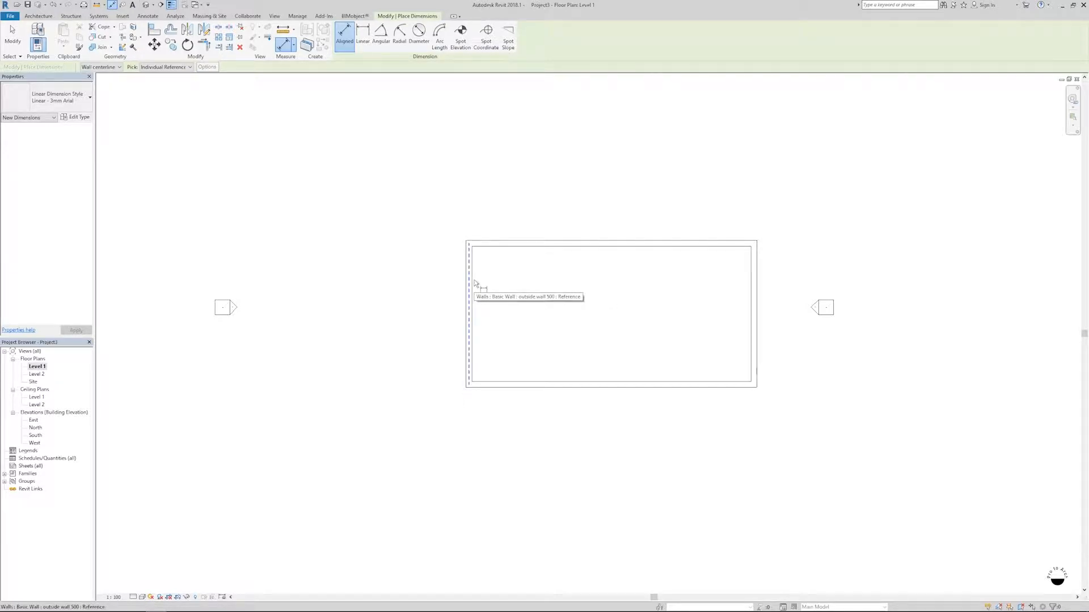
key("Escape")
key("Escape")
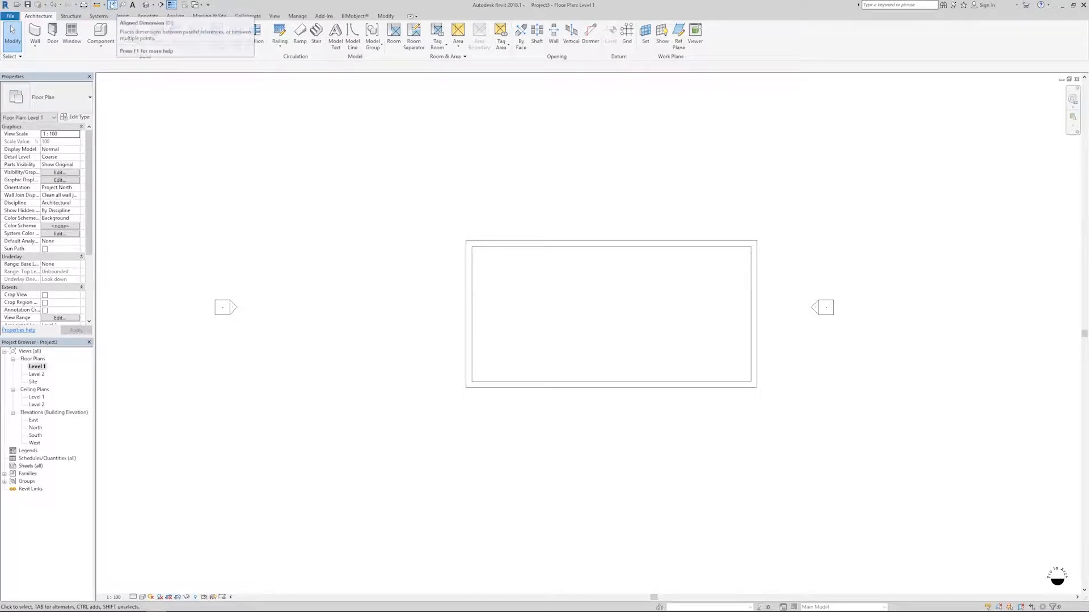
- Add an aligned dimension between the inner faces of the left and right walls, keeping the Wall centerlines preference
left_click(141, 17)
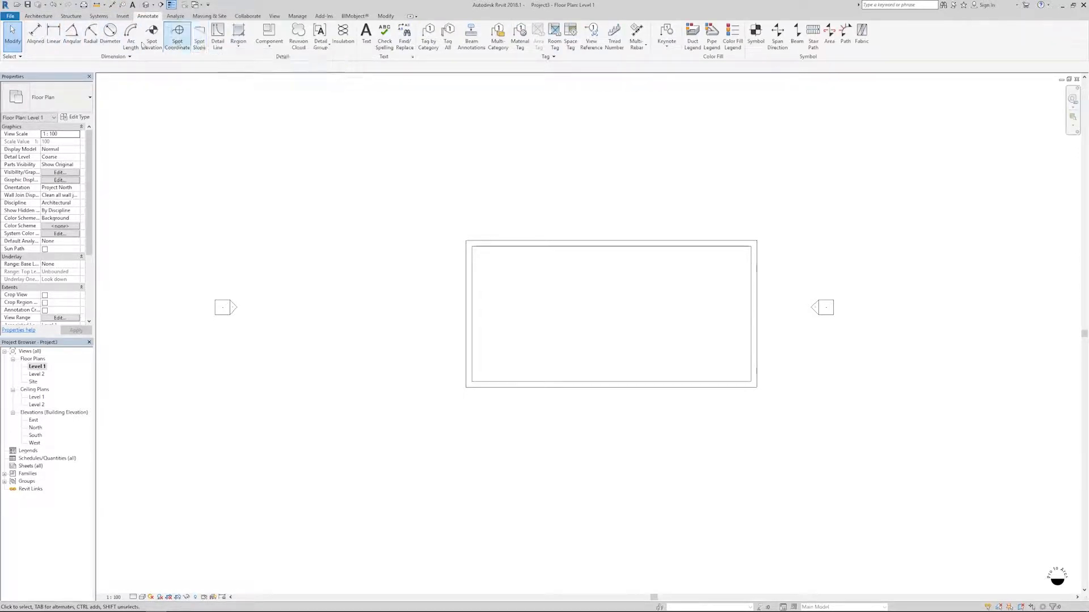
left_click(35, 39)
scroll(522, 313, "up", 2)
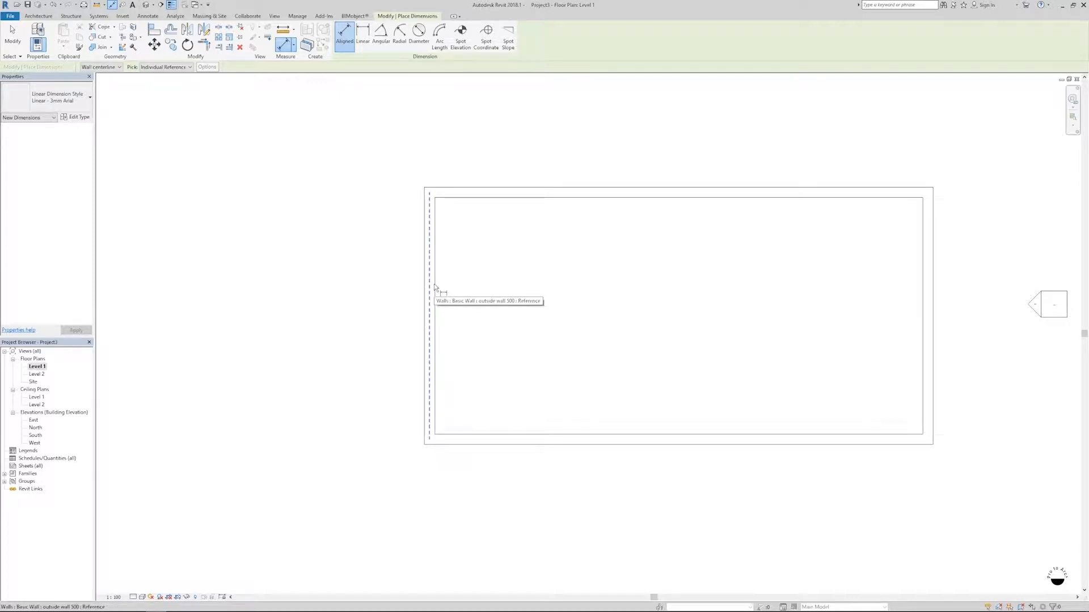
left_click(102, 67)
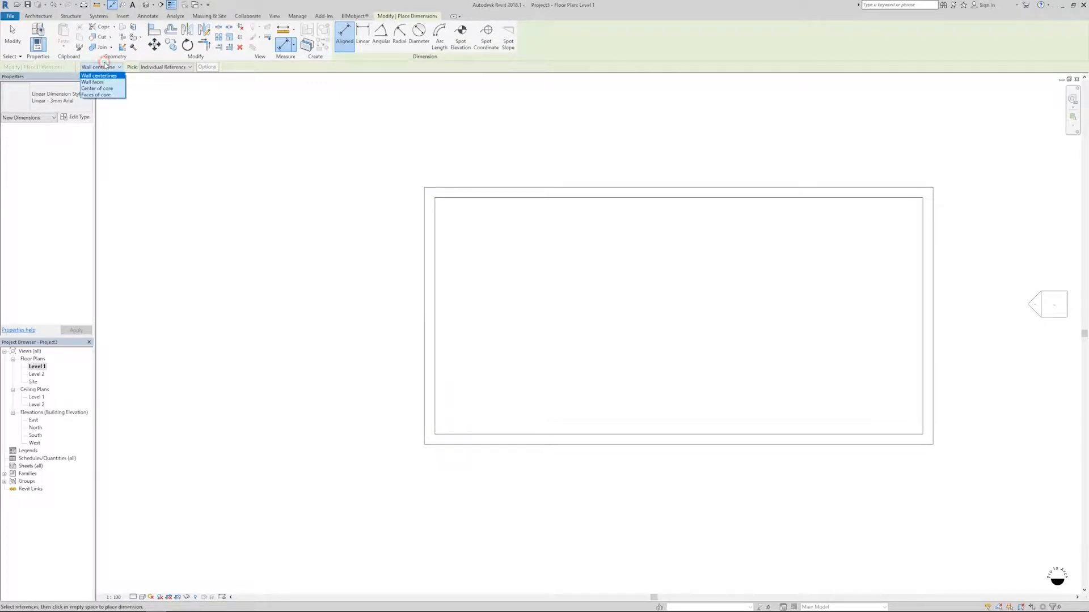
left_click(101, 75)
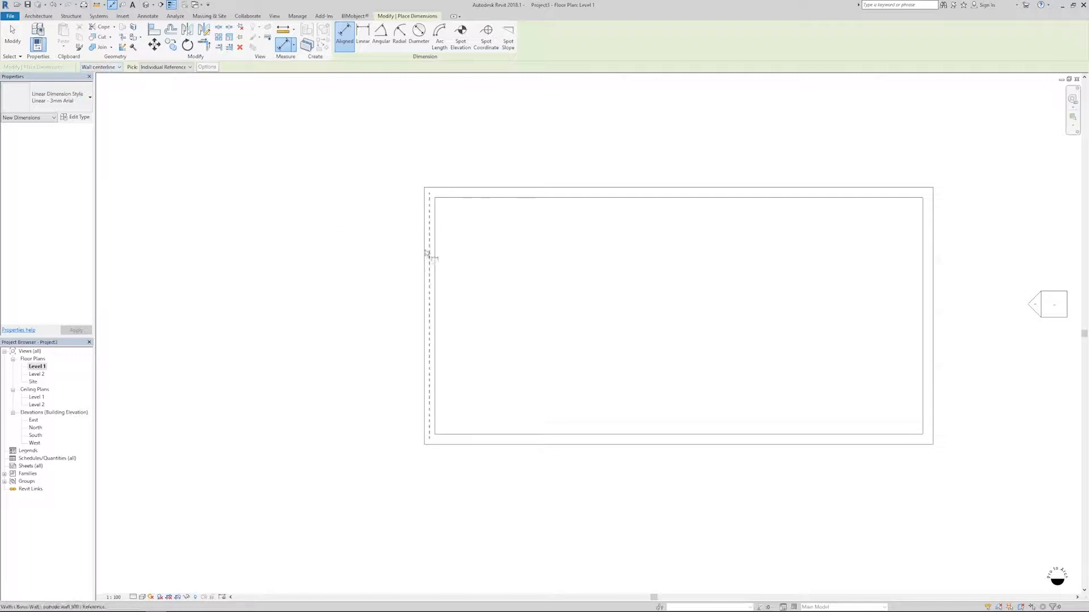
left_click(92, 68)
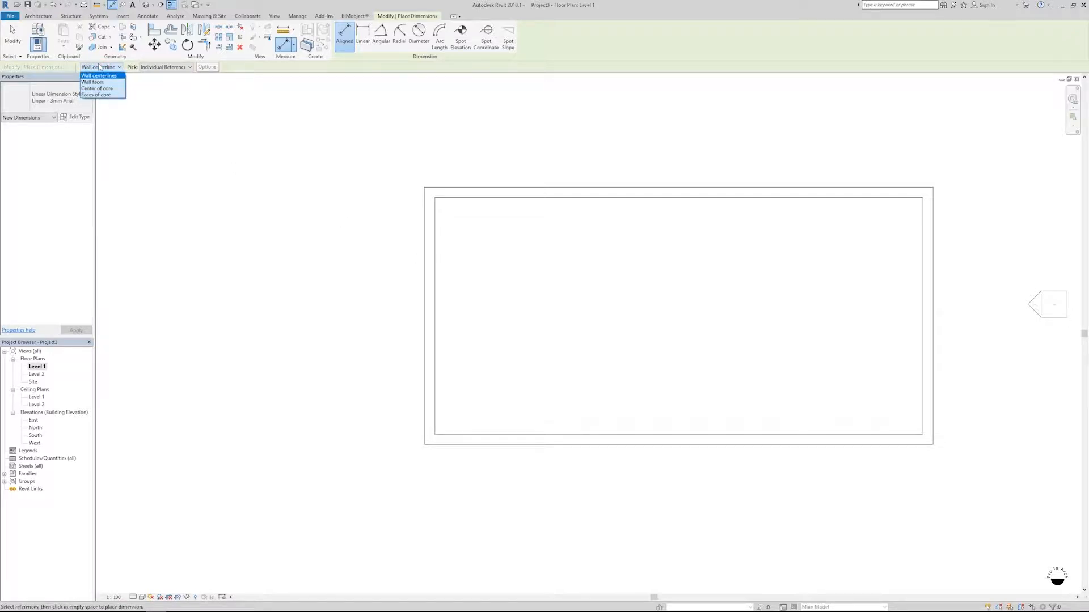
left_click(99, 75)
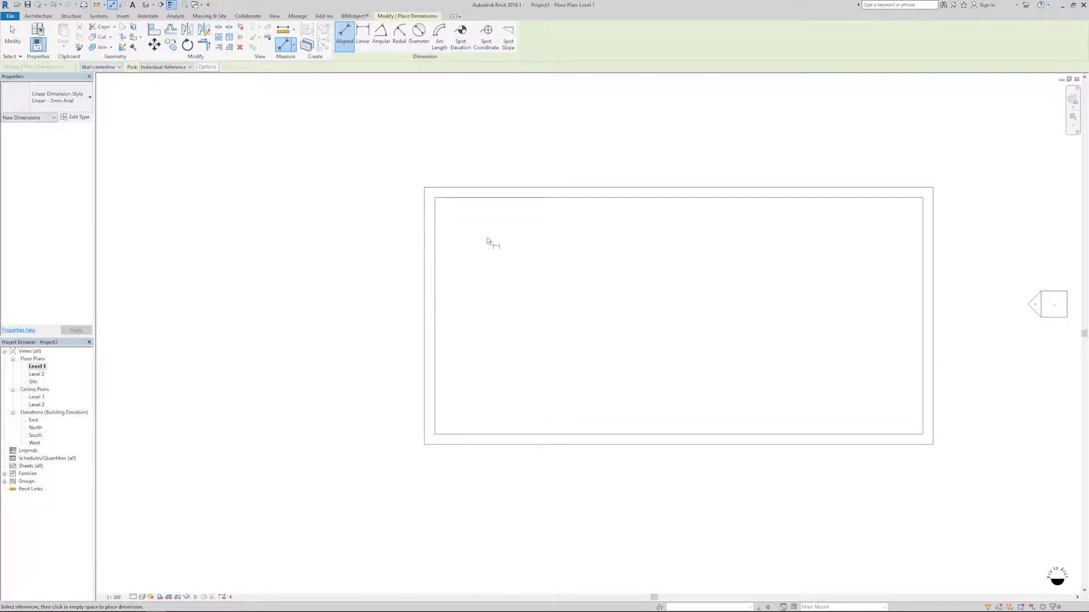
left_click(436, 228)
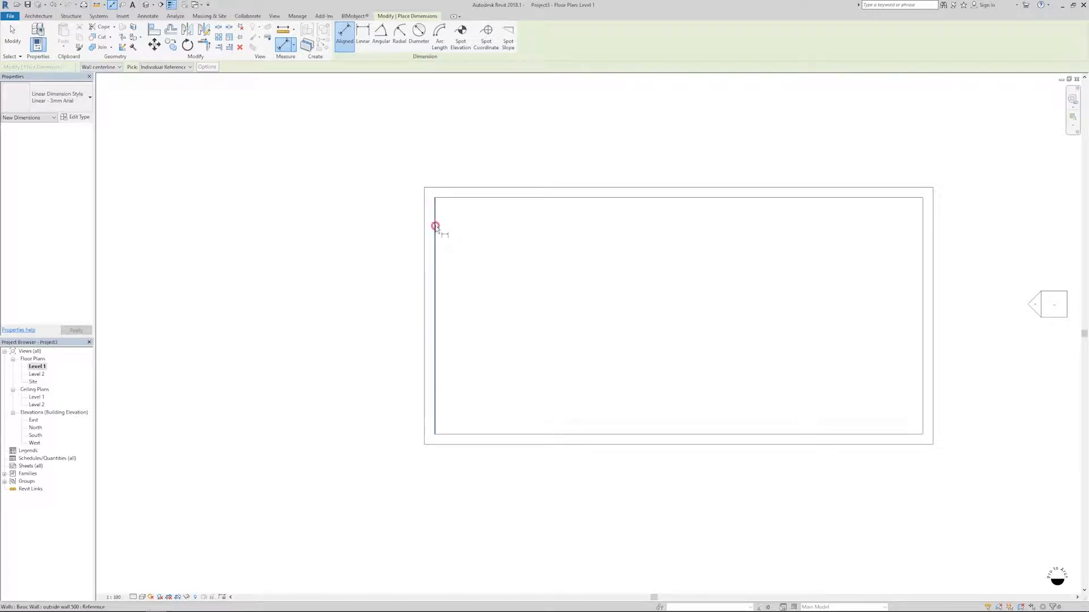
left_click(925, 241)
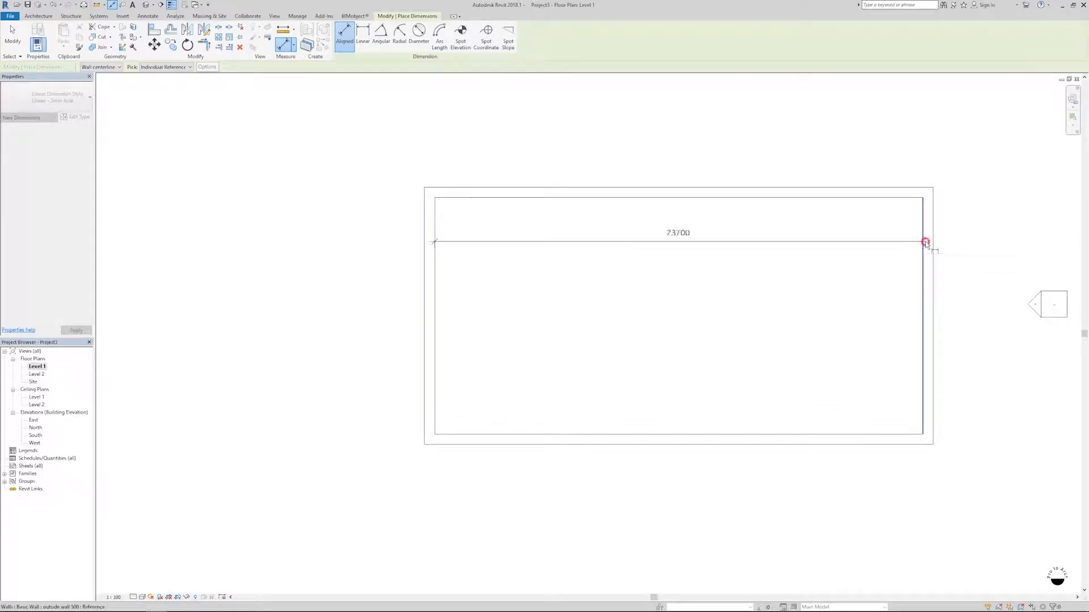
left_click(1012, 245)
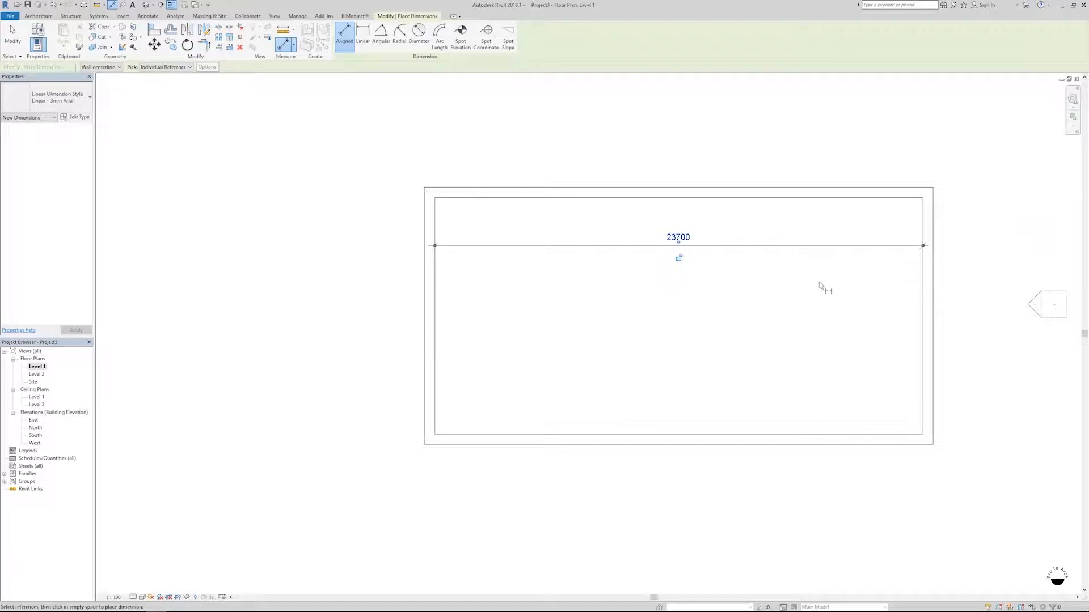
- Add an aligned dimension between the inner faces of the upper and lower walls, near the room's right end
left_click(824, 198)
left_click(856, 434)
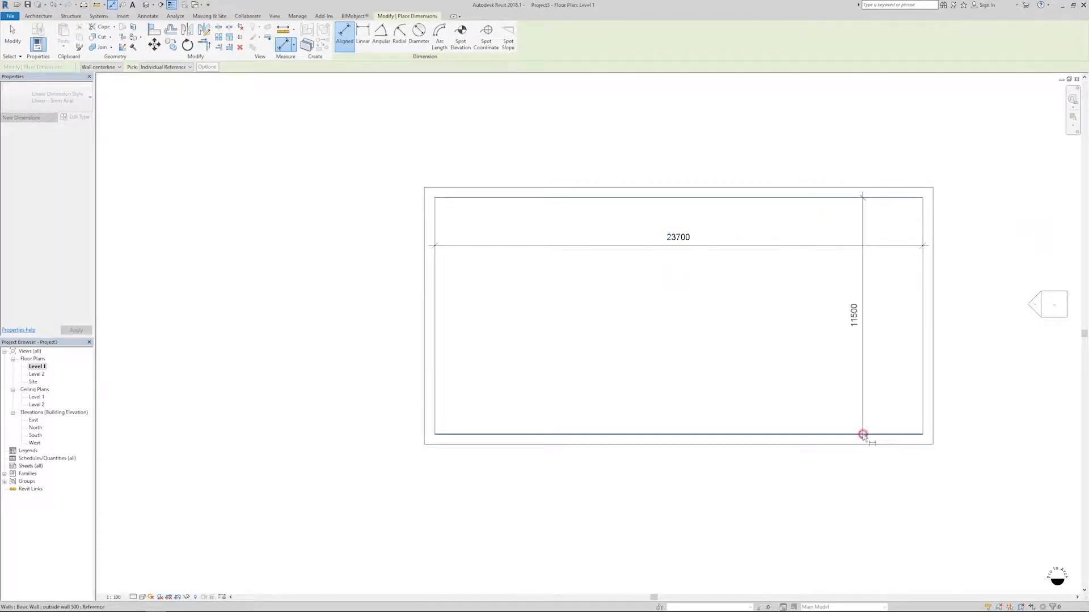
left_click(852, 485)
key("Escape")
key("Escape")
- Move the left wall by setting the horizontal inner dimension to 14700 mm
scroll(822, 482, "down", 2)
middle_click_drag(802, 475, 671, 453)
left_click(437, 329)
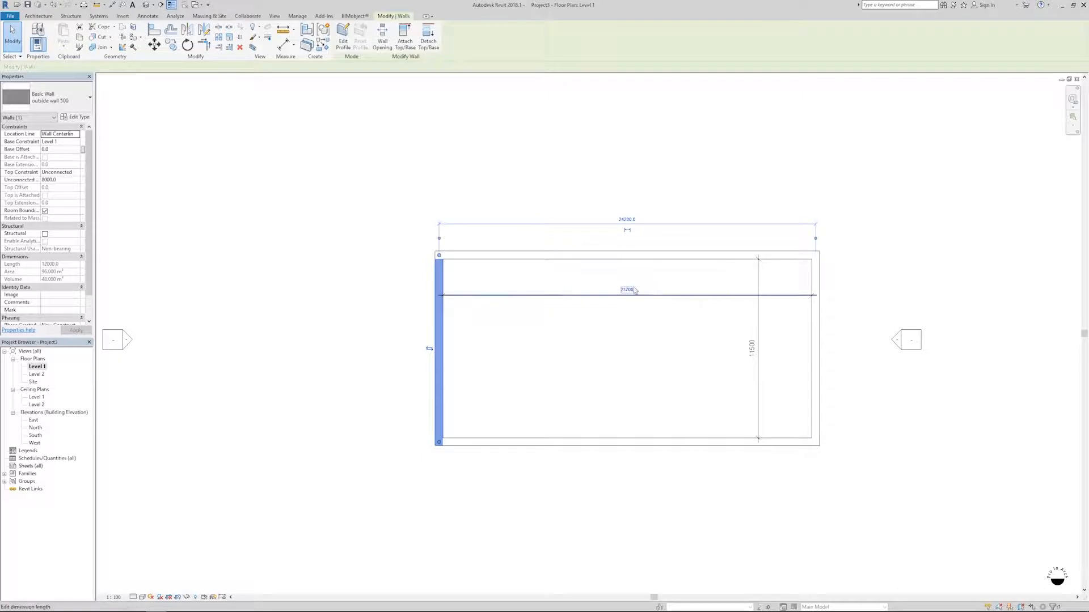
left_click(455, 323)
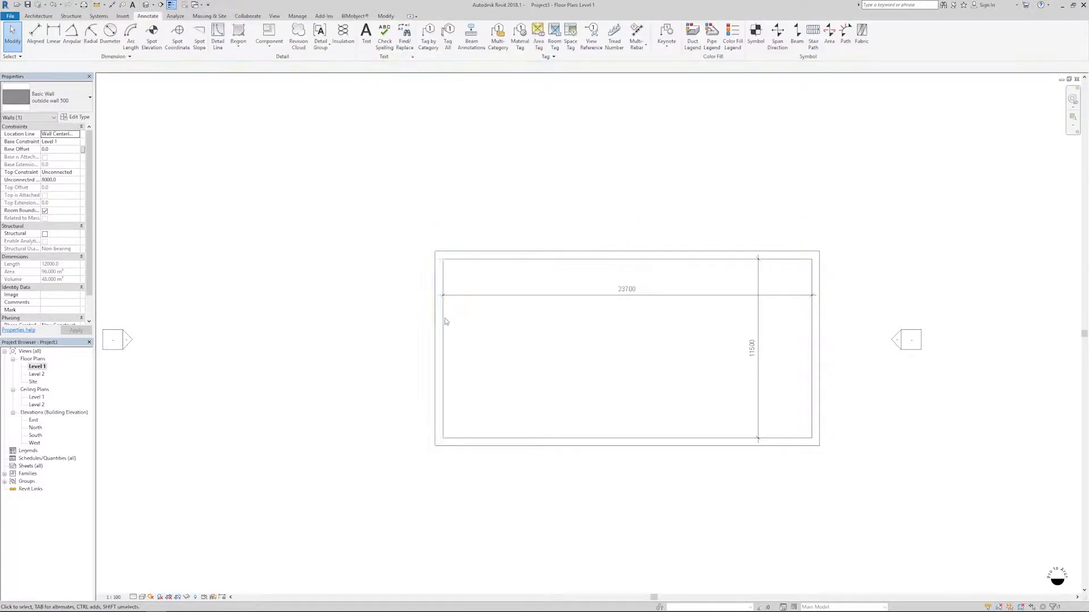
left_click(444, 322)
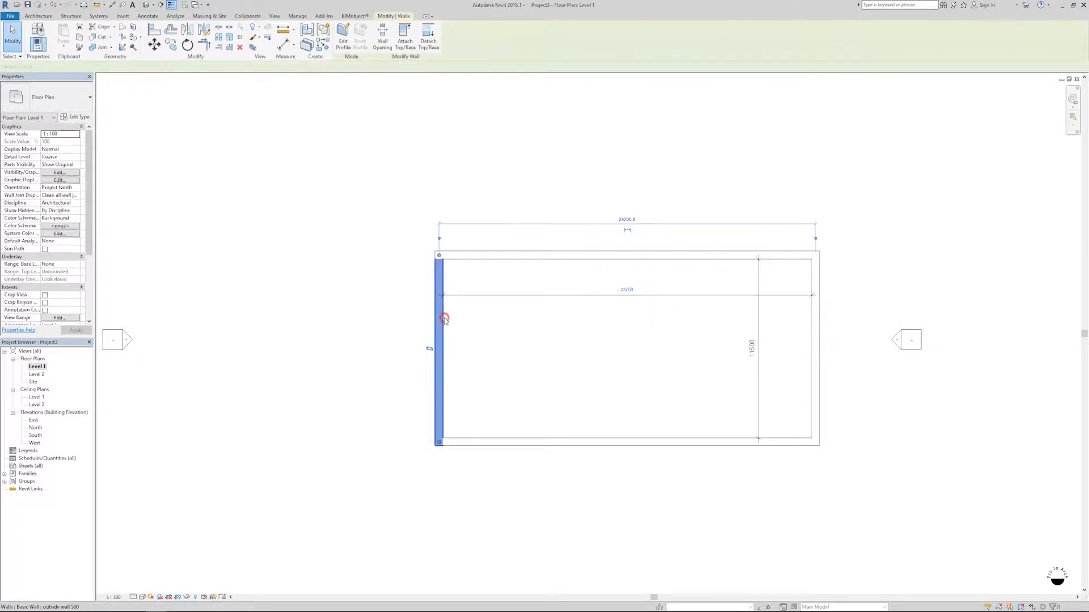
left_click(626, 290)
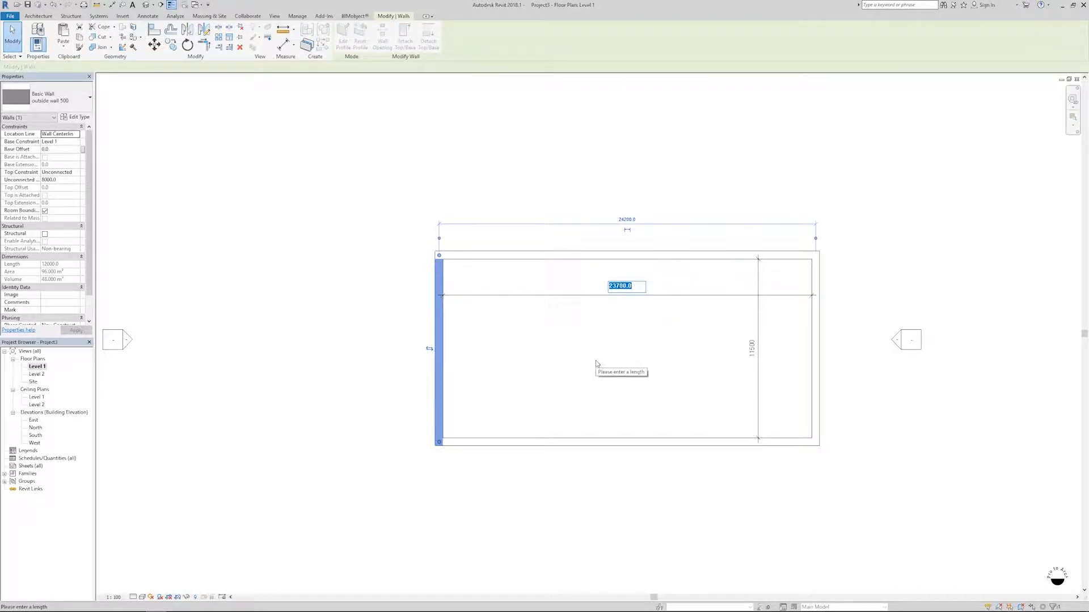
type("14700")
key("Return")
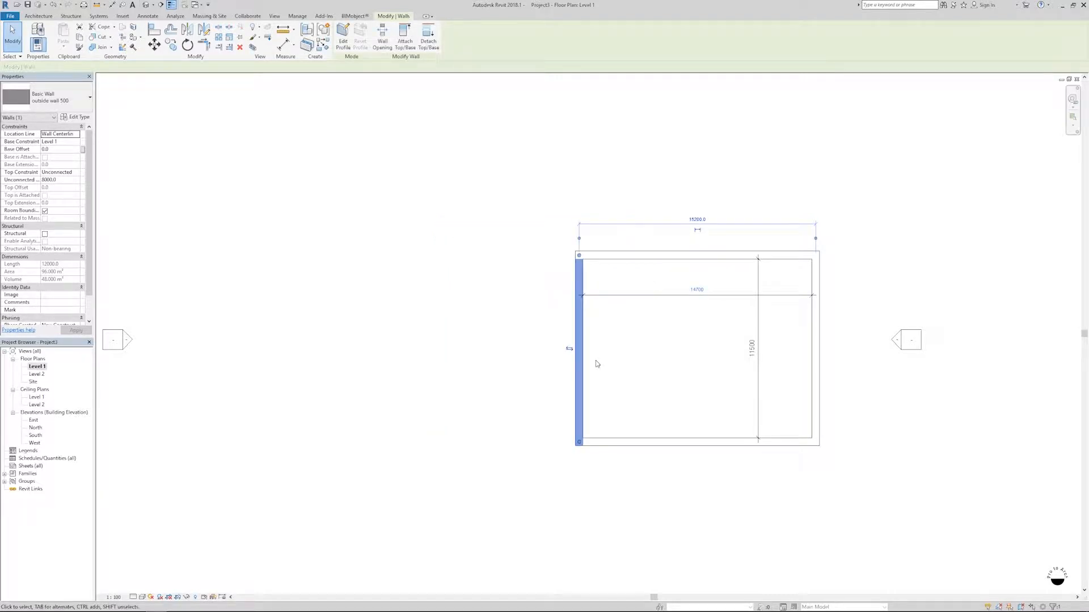
- Move the lower wall by setting the vertical inner dimension to 6950 mm
left_click(652, 443)
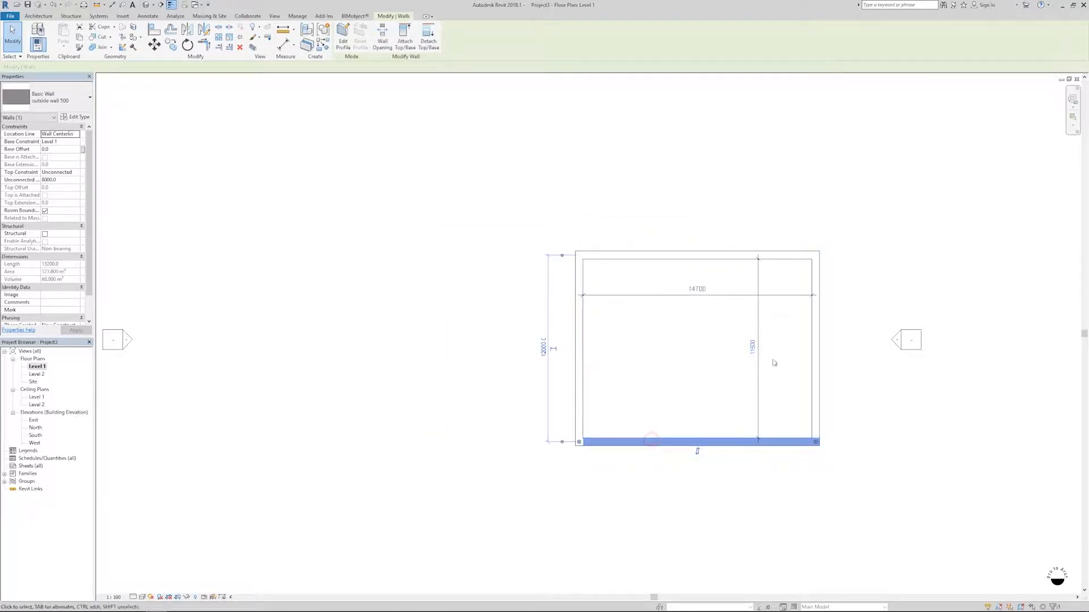
left_click(752, 347)
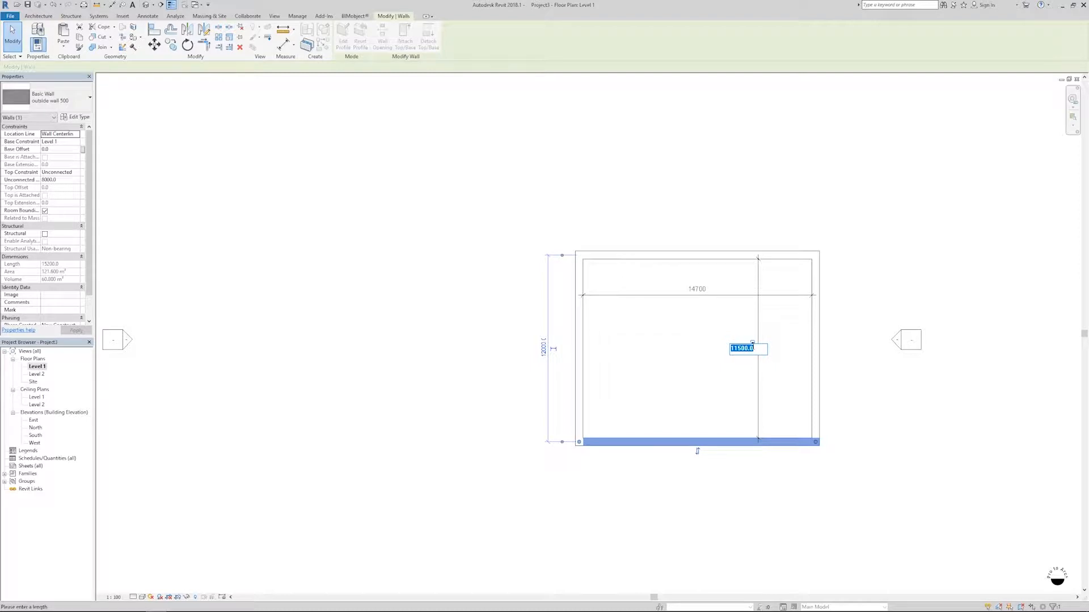
type("6")
type("00")
key("Return")
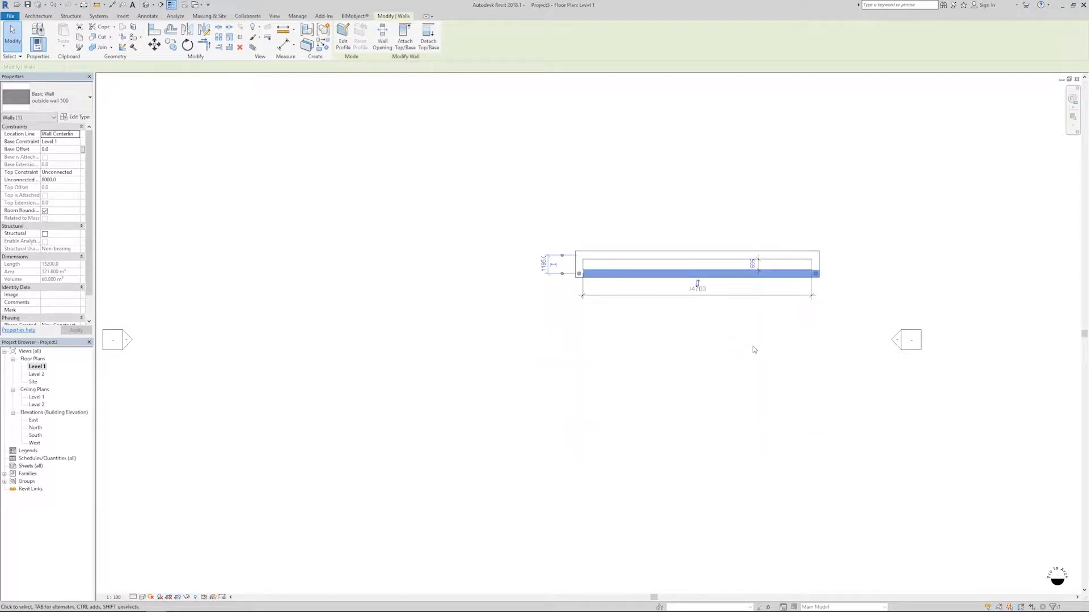
left_click(753, 264)
type("6950")
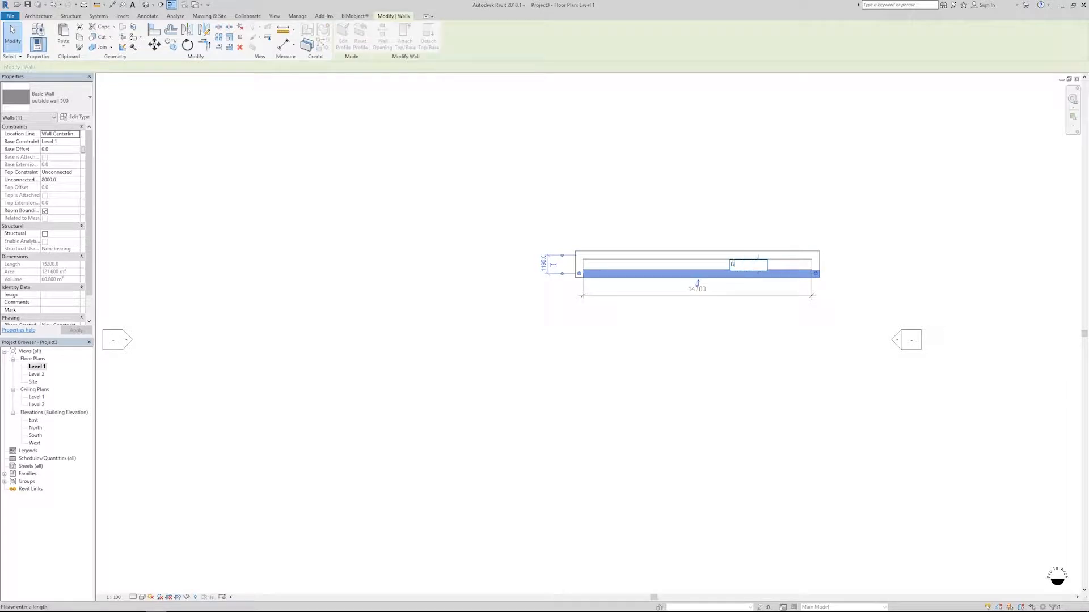
key("Return")
left_click(714, 214)
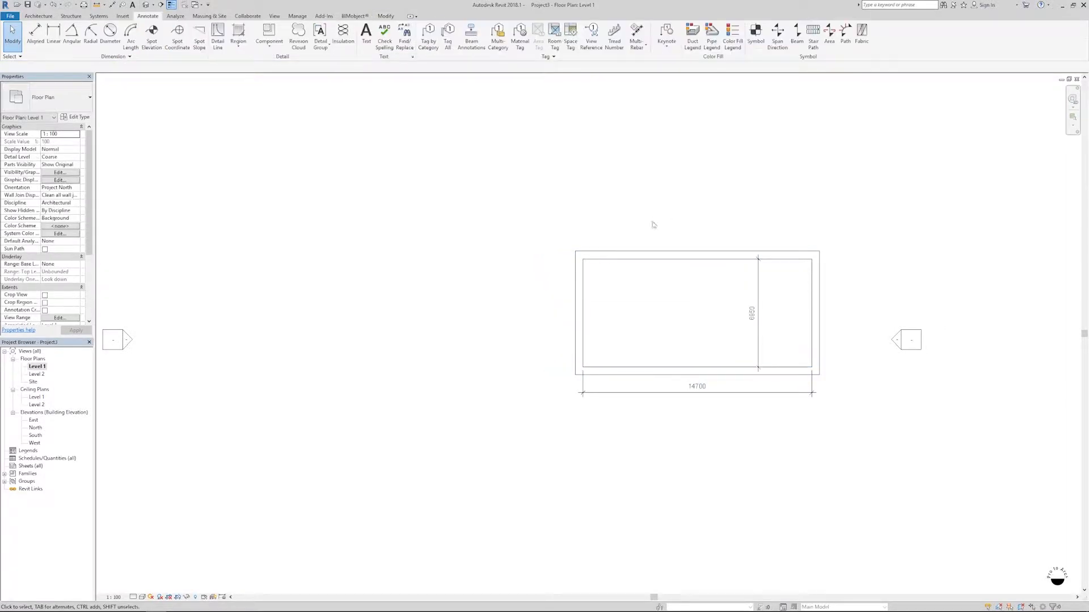
- Move the vertical inner dimension out of the room so it sits beyond the right wall
left_click_drag(757, 278, 853, 274)
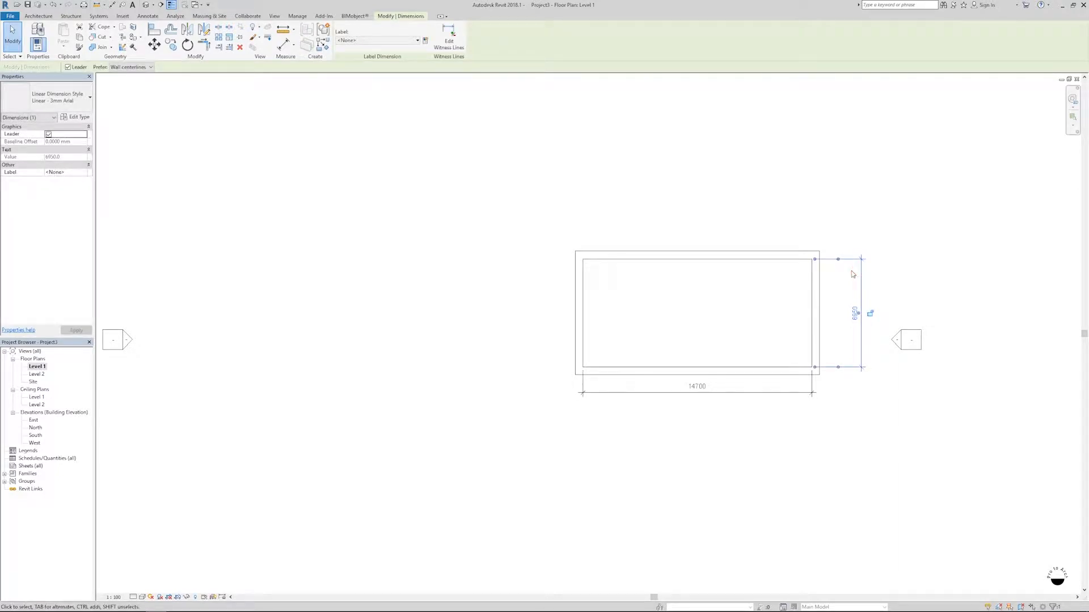
middle_click_drag(821, 289, 797, 289)
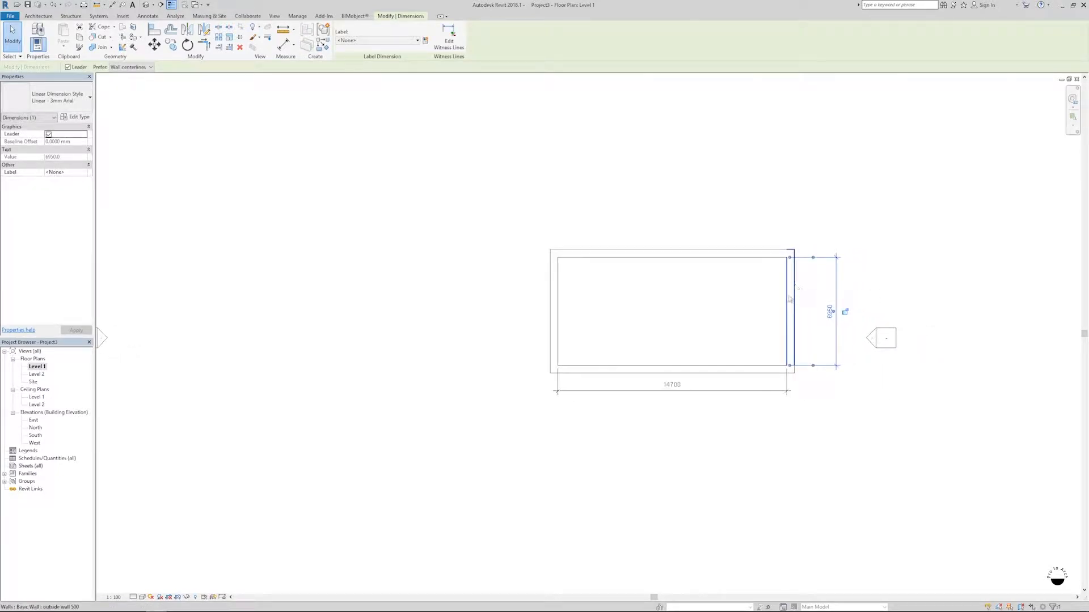
left_click(772, 312)
scroll(772, 314, "up", 2)
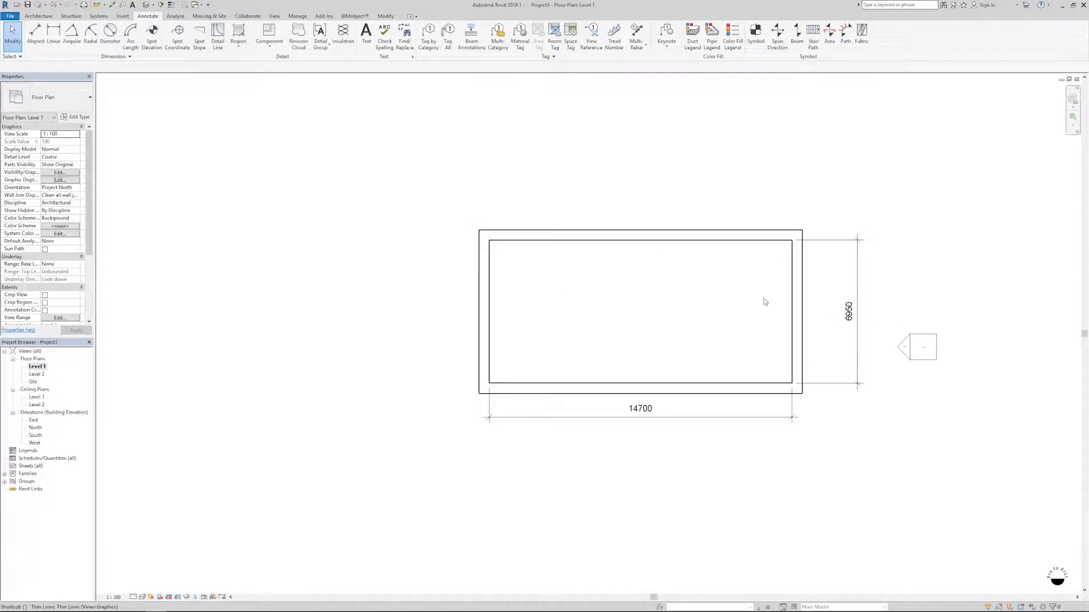
scroll(691, 309, "down", 1)
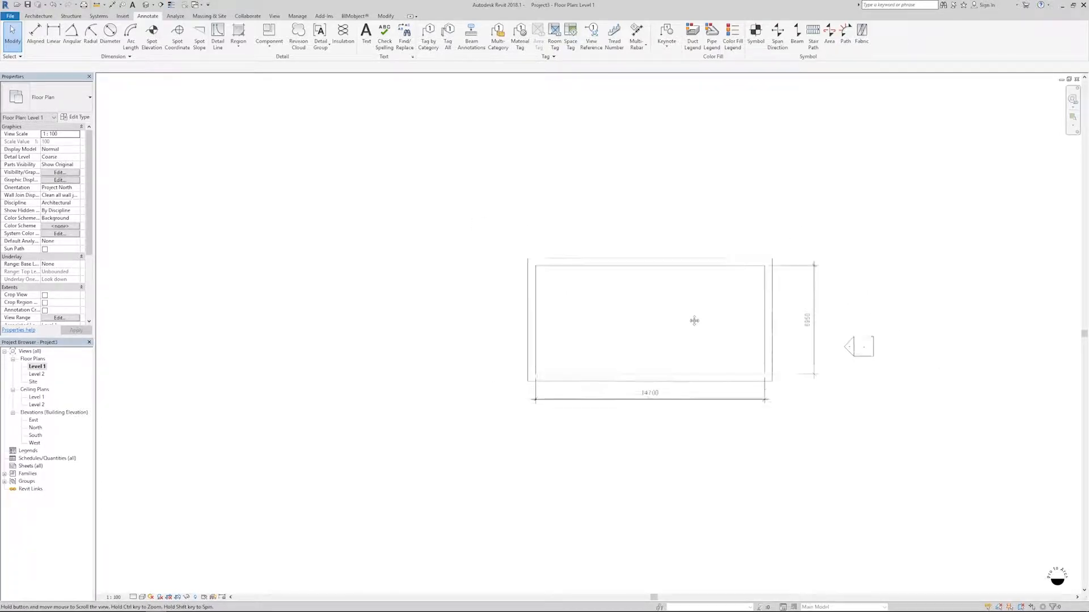
scroll(550, 358, "up", 1)
scroll(436, 315, "up", 1)
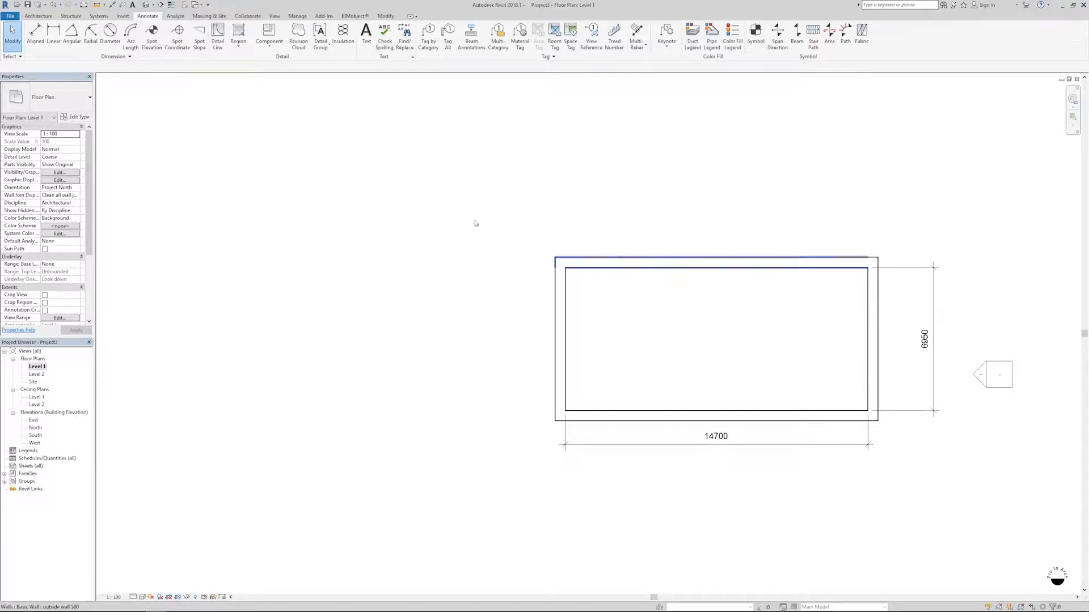
- Start a new wall and duplicate the Generic - 250mm wall type as "outside wall 240"
left_click(38, 16)
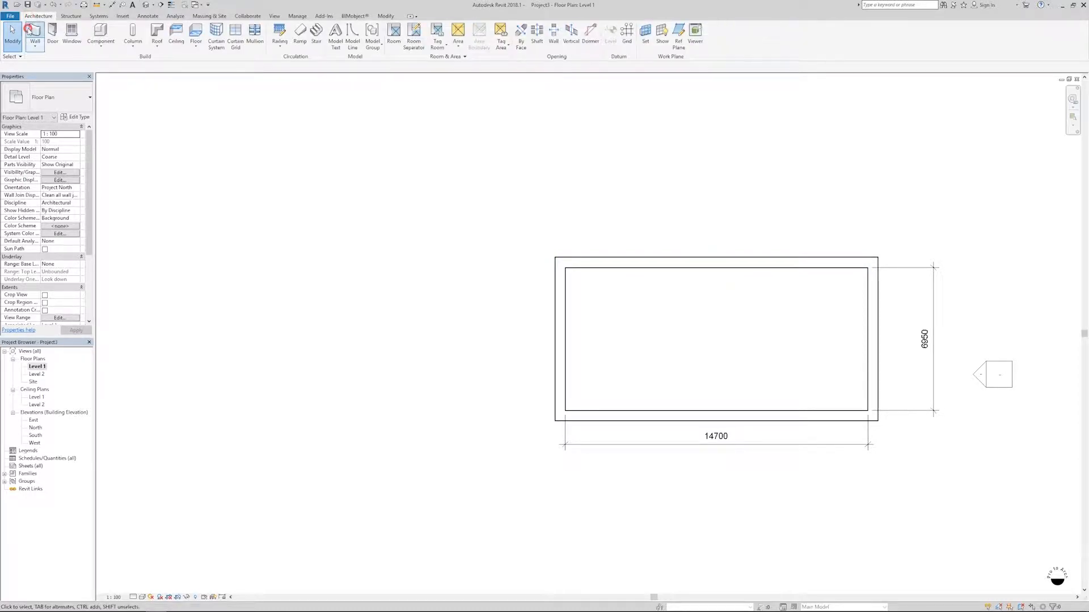
left_click(33, 33)
left_click(51, 96)
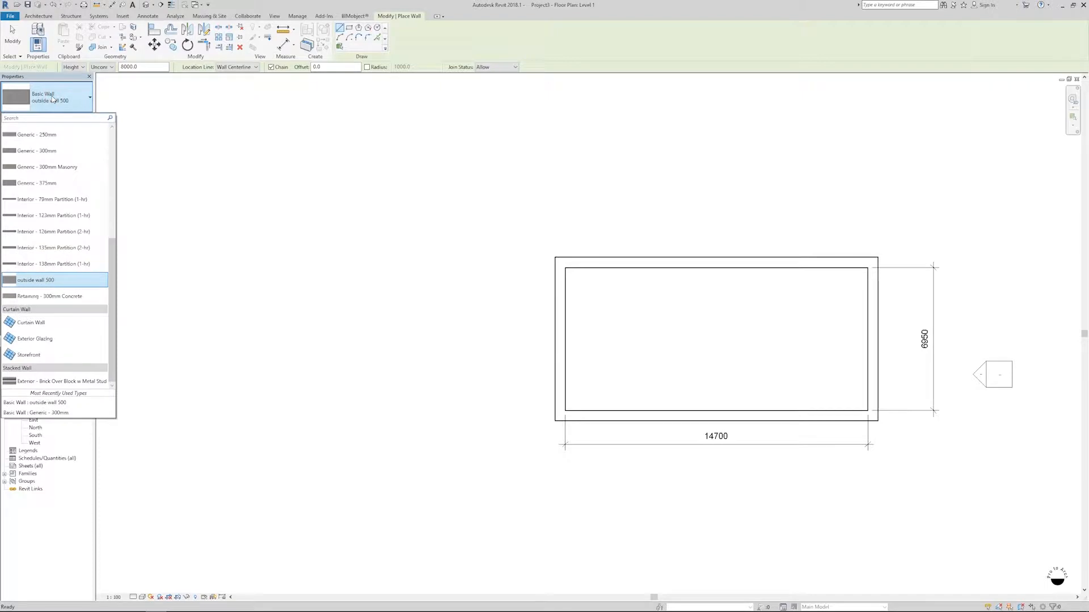
left_click(34, 280)
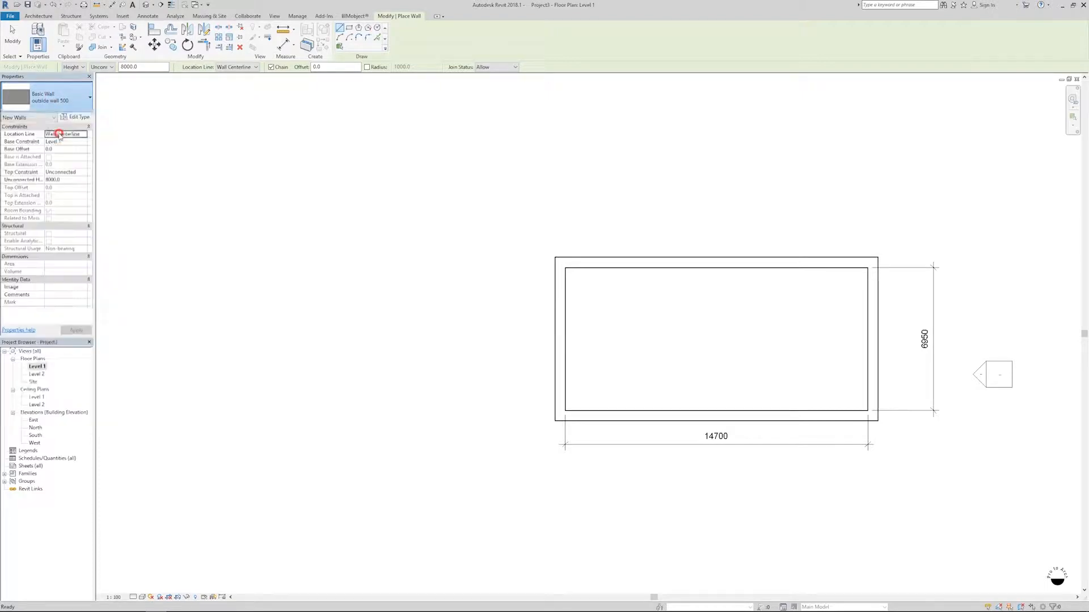
left_click(86, 121)
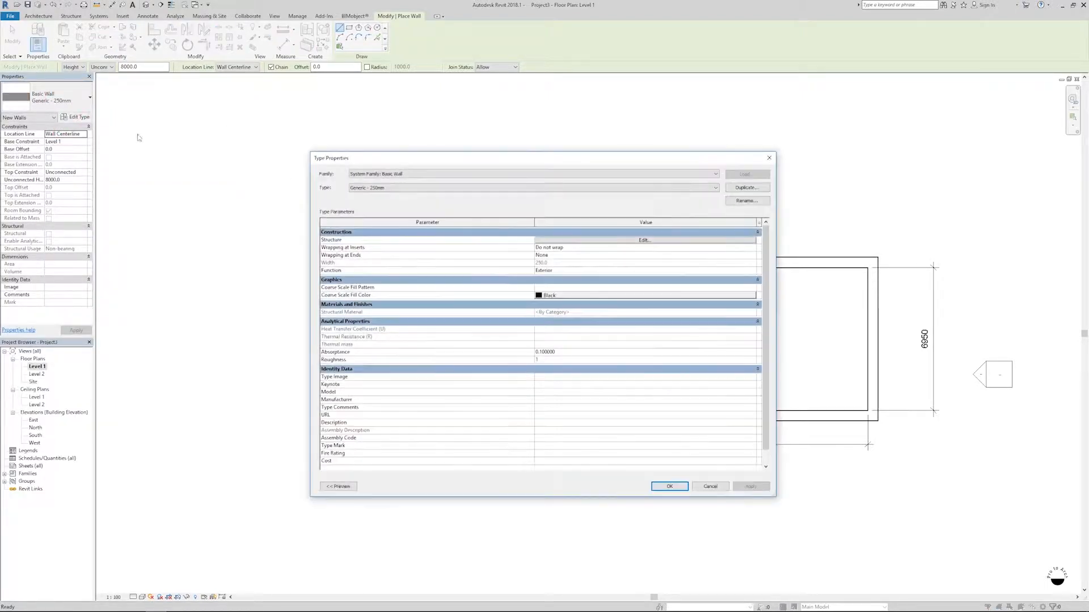
left_click(746, 188)
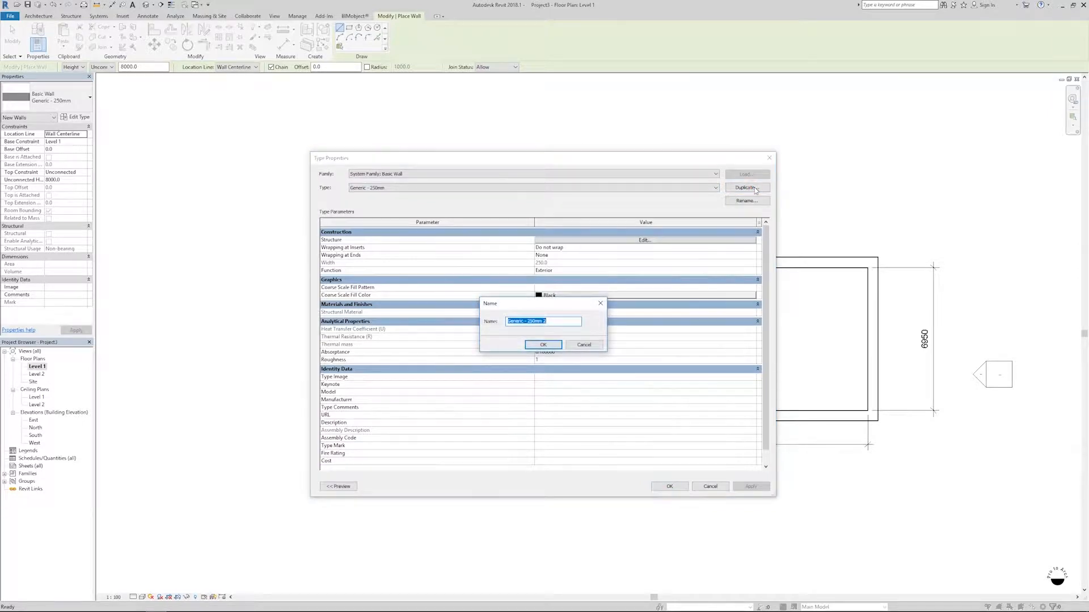
type("p")
type("utside wall 240")
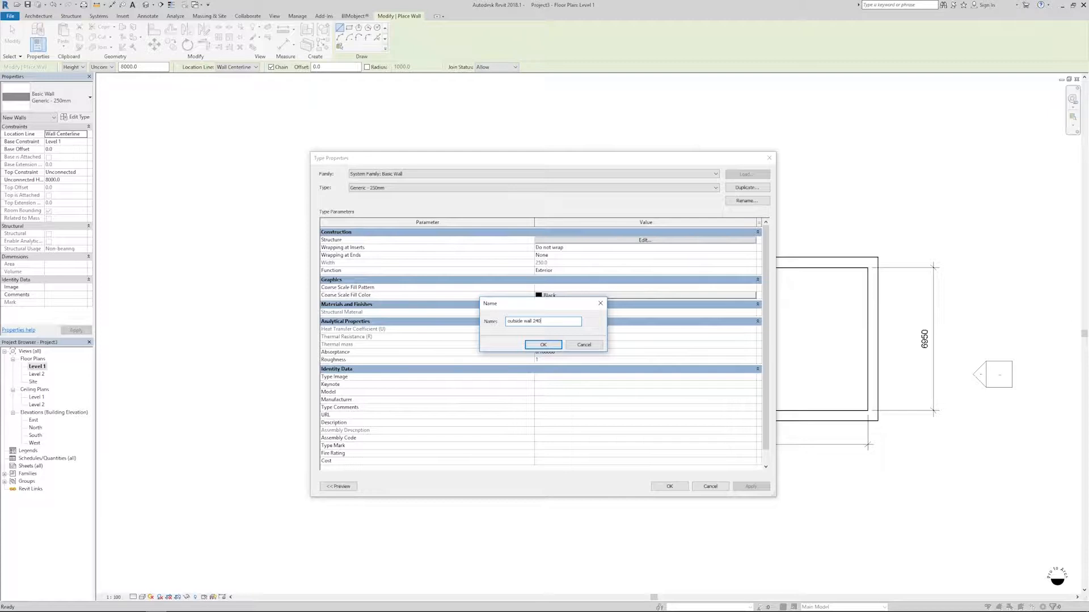
left_click(543, 344)
- Set the structure layer thickness of outside wall 240 to 240 mm and accept the type changes
left_click(644, 240)
left_click(569, 240)
type("240")
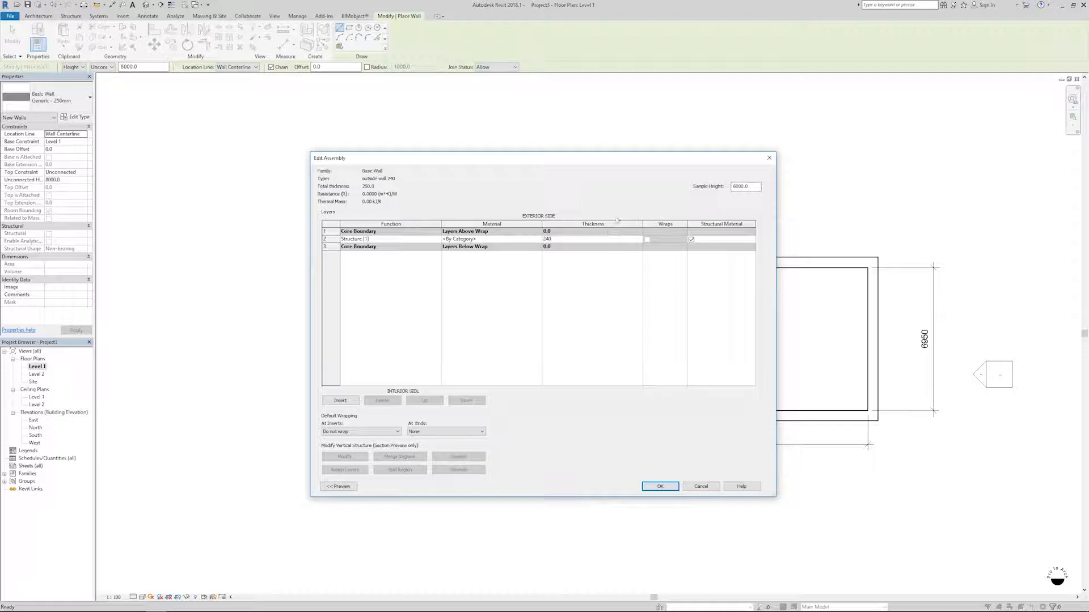
left_click(660, 486)
left_click(660, 485)
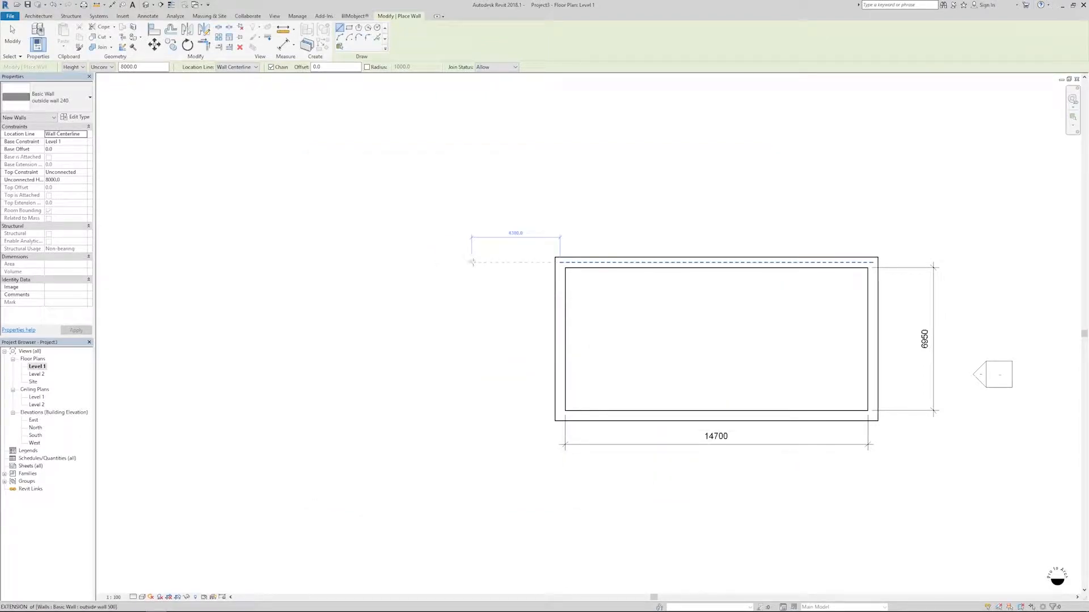
- Draw a closed rectangle of outside wall 240 walls, about 4500 by 5500 mm, to the left of the large building
left_click(473, 262)
left_click(381, 260)
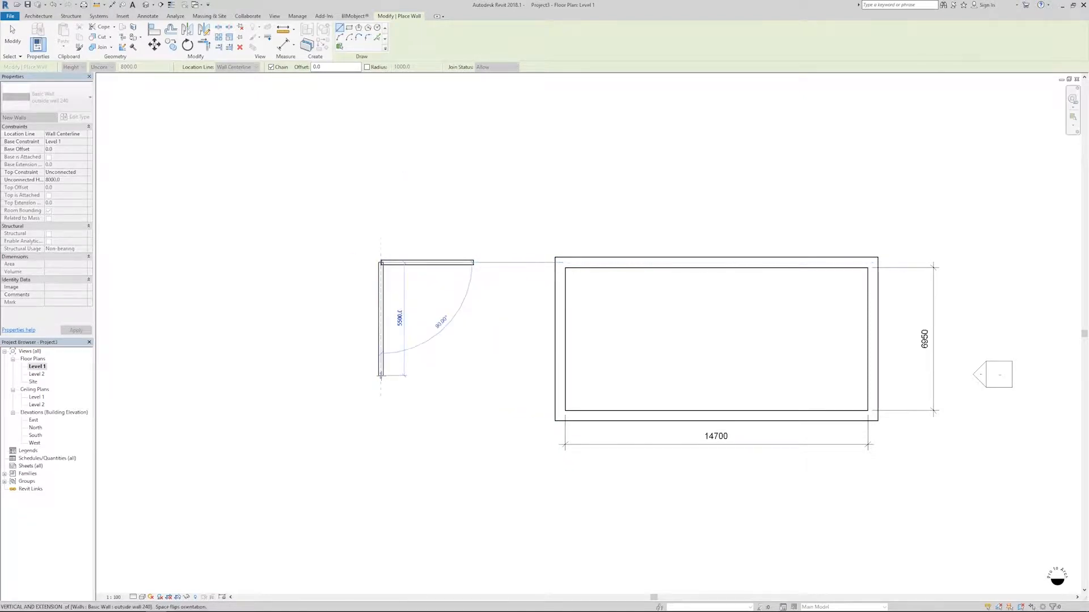
left_click(381, 375)
left_click(473, 376)
left_click(474, 263)
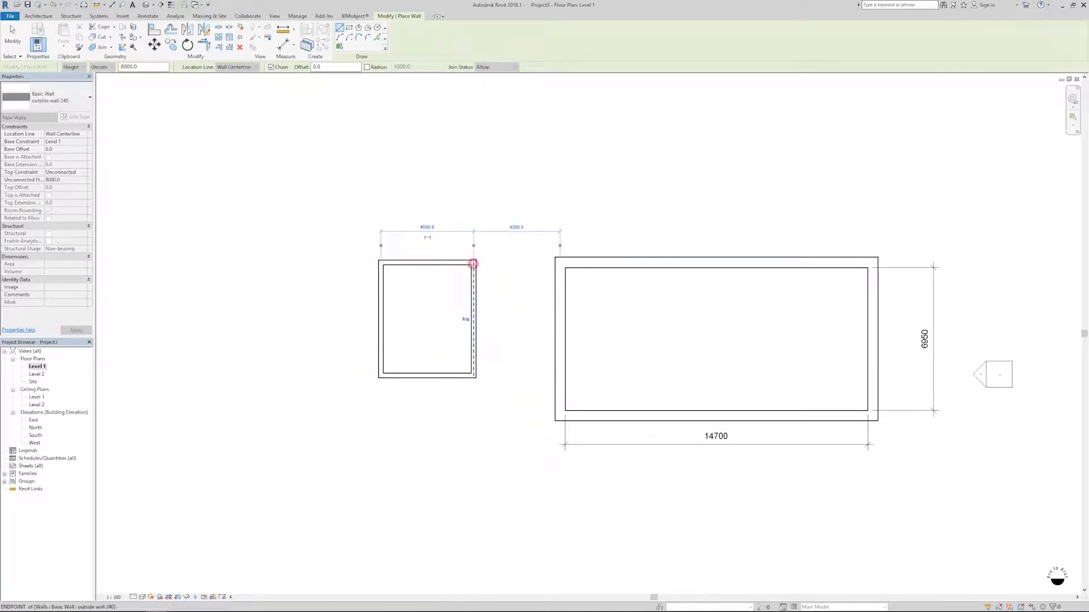
key("Escape")
key("Escape")
- Widen the small rectangle to about 5700 mm between centerlines by moving its right wall toward the large building
left_click_drag(476, 333, 500, 333)
left_click(451, 423)
mouse_move(460, 264)
left_mouse_down()
mouse_move(460, 291)
mouse_move(459, 263)
left_mouse_up()
scroll(450, 291, "up", 3)
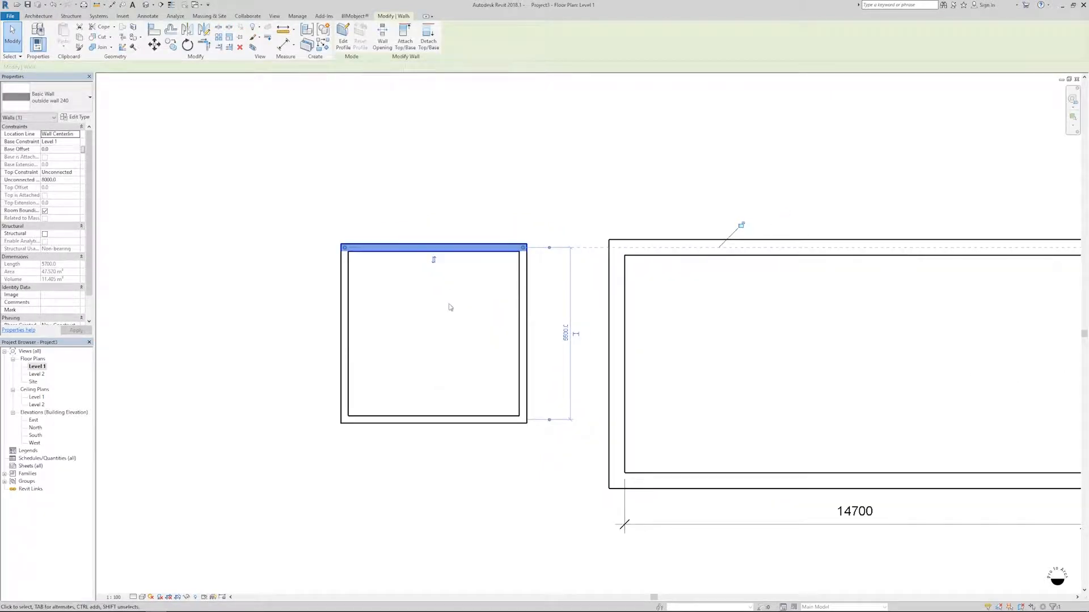
key("Escape")
- Align the outer face of the small building's upper wall with the outer face of the large building's upper wall
scroll(449, 309, "down", 2)
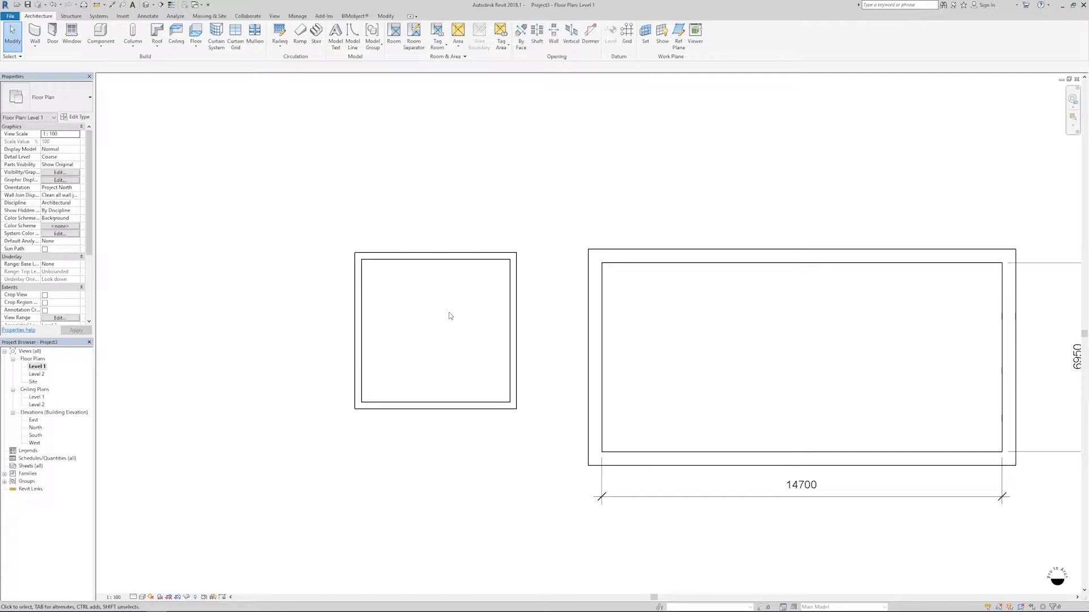
middle_click_drag(447, 314, 421, 298)
left_click(385, 16)
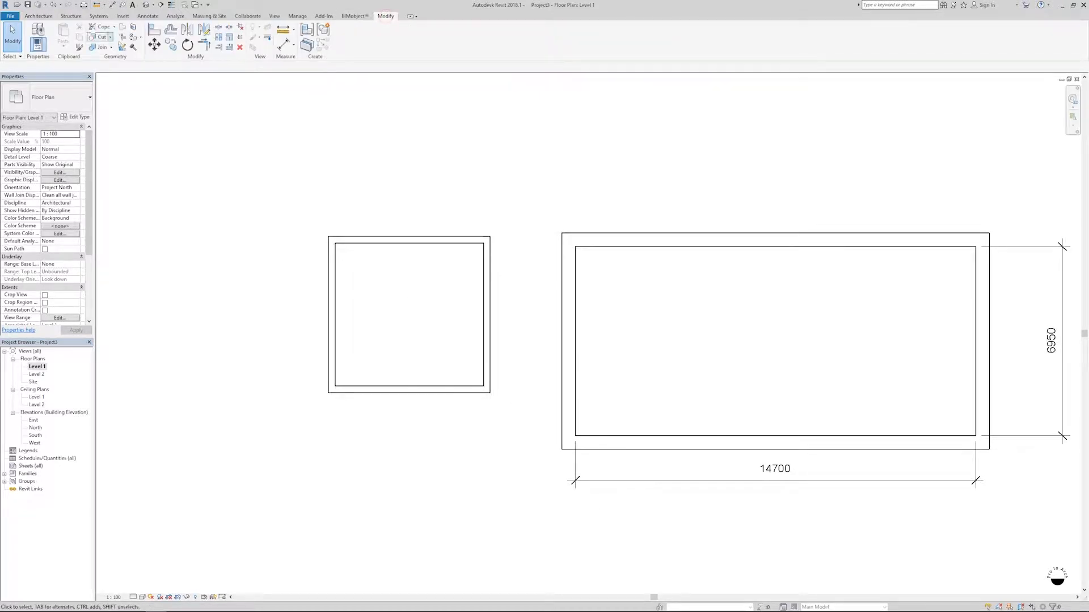
left_click(154, 29)
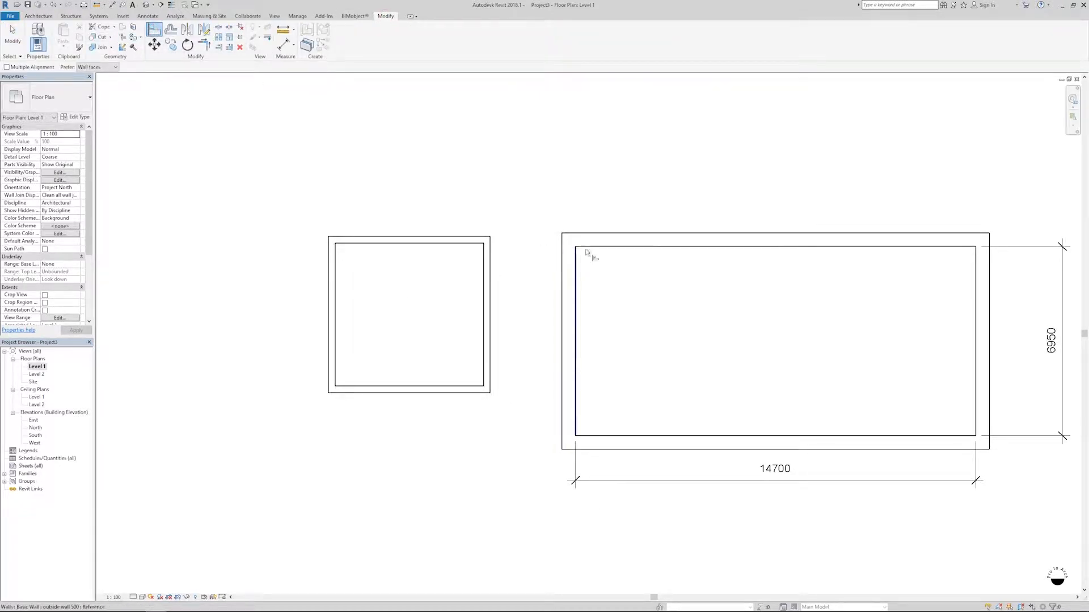
left_click(638, 234)
left_click(458, 237)
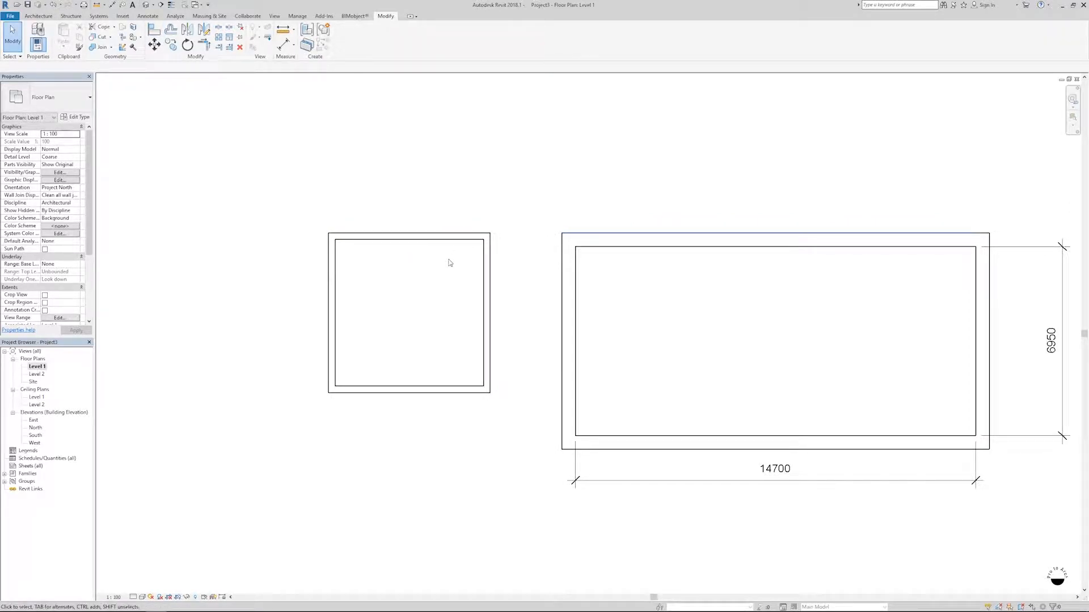
- Add an aligned dimension across the gap between the facing outer wall faces of the two buildings
key("d")
key("i")
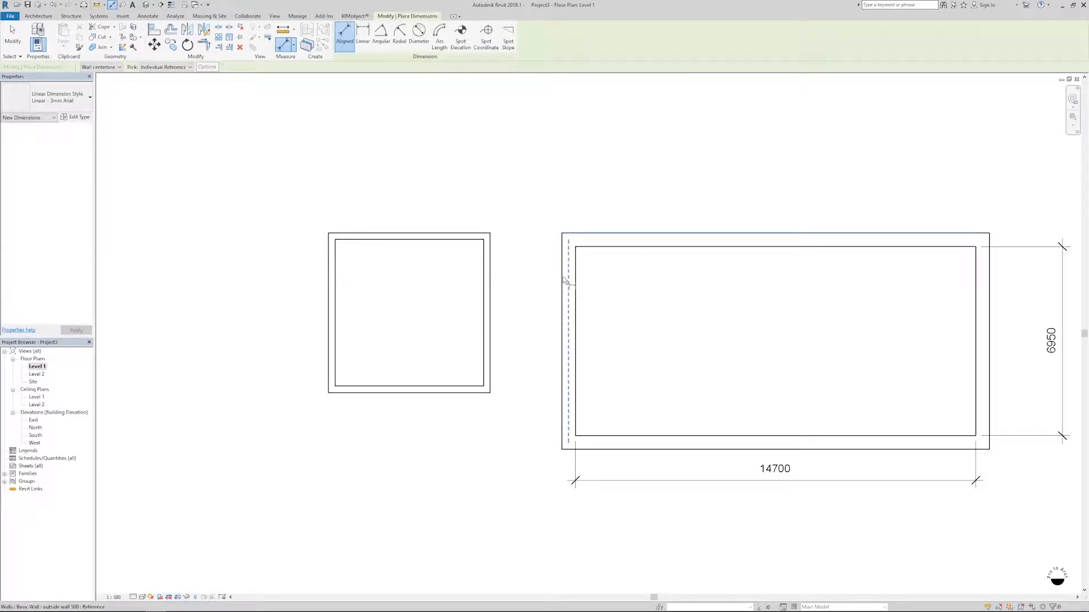
left_click(566, 280)
left_click(490, 279)
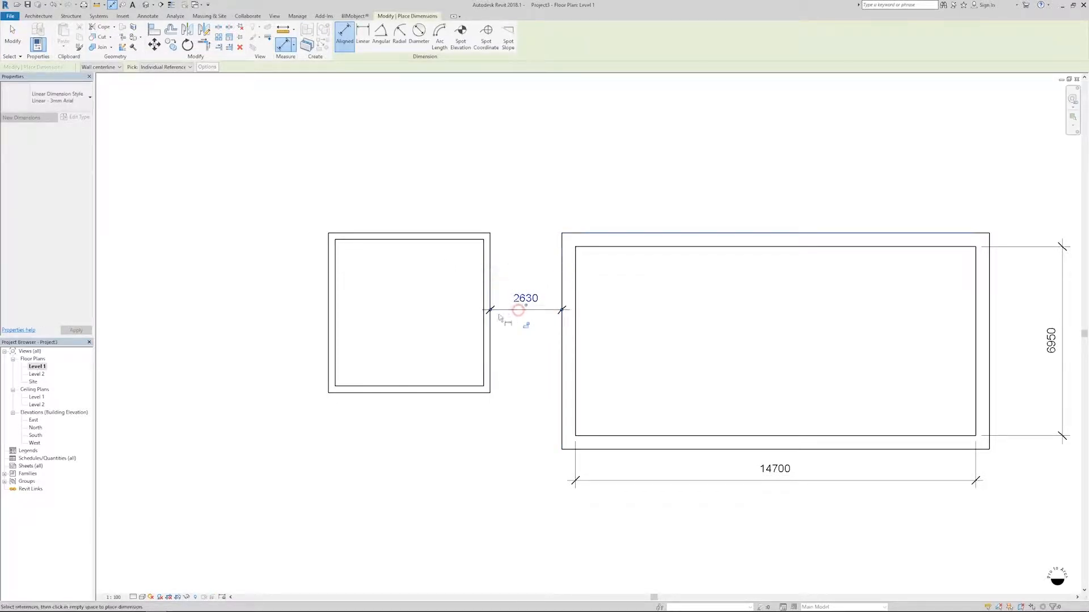
left_click(520, 311)
key("Escape")
key("Escape")
- Move the small building's right wall by setting the gap dimension to 2000 mm
left_click(489, 331)
left_click(526, 298)
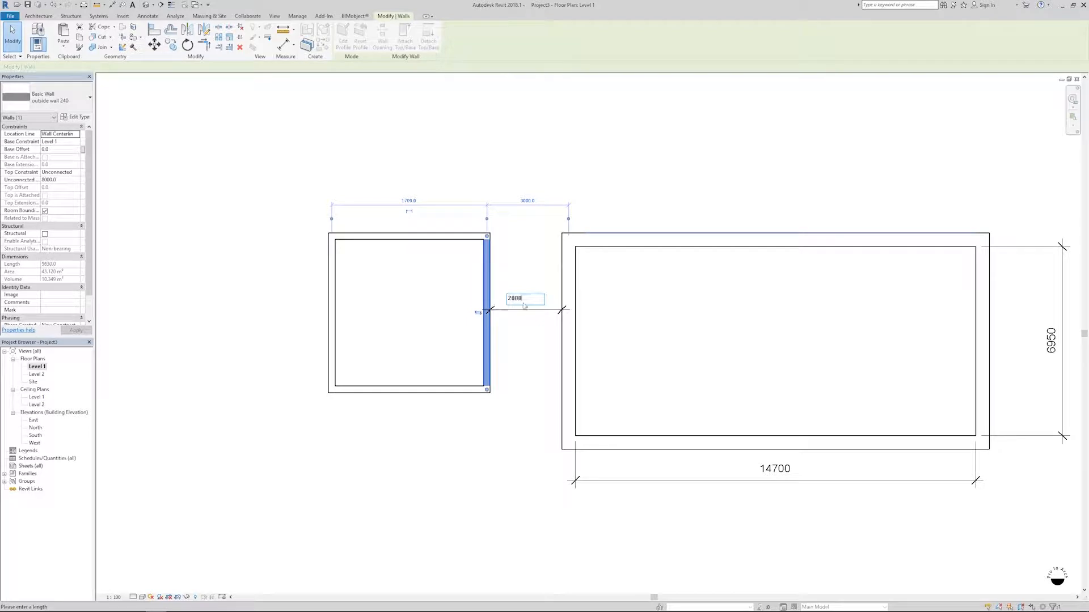
key("Return")
- Add an aligned dimension between the inner faces of the small building's left and right walls
key("d")
key("i")
left_click(501, 275)
left_click(335, 272)
left_click(369, 304)
key("Escape")
key("Escape")
- Move the small building's left wall by setting its horizontal inner dimension to 5760 mm
left_click(332, 329)
left_click(417, 295)
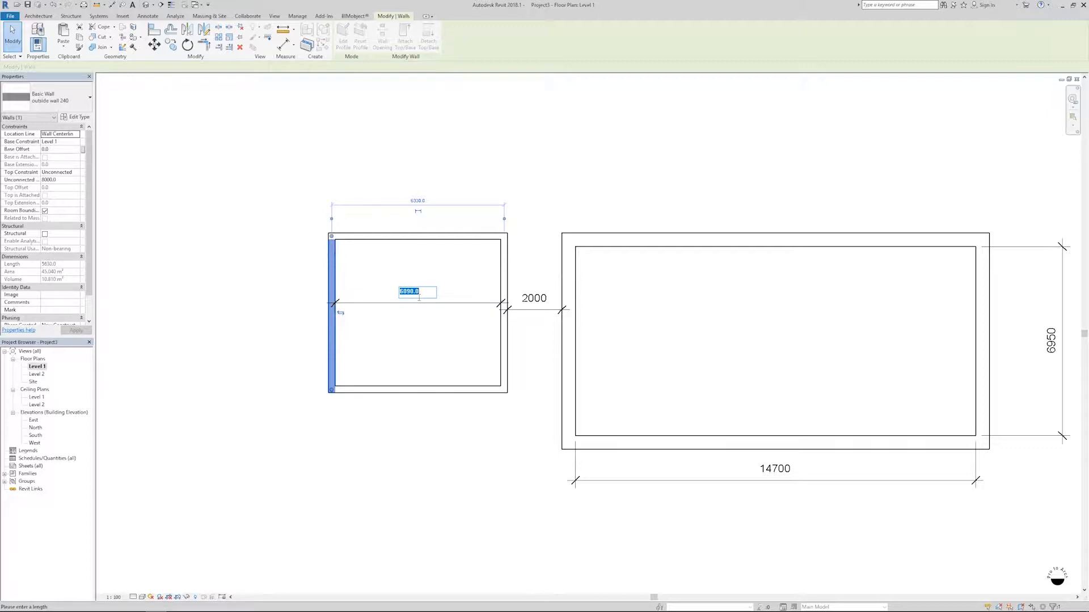
type("5760")
key("Return")
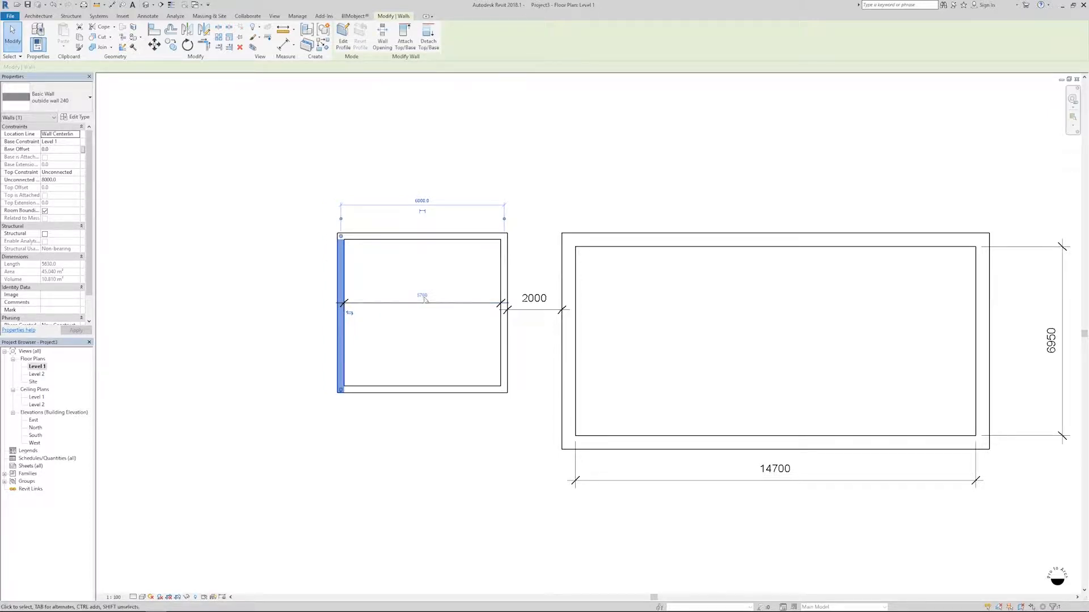
- Add an aligned dimension between the inner faces of the small building's upper and lower walls
key("d")
key("i")
left_click(452, 243)
left_click(471, 385)
left_click(466, 426)
key("Escape")
key("Escape")
- Move the small building's lower wall by setting its vertical inner dimension to 6000 mm
left_click(466, 390)
left_click(456, 313)
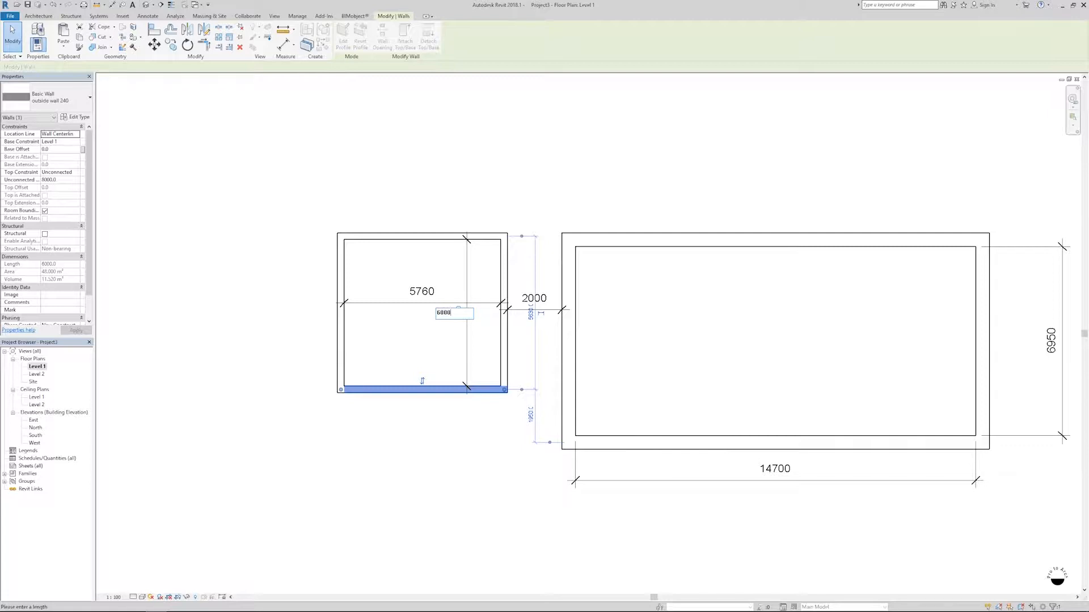
key("Return")
- Delete the small building's two inner dimensions and the gap dimension between the buildings
left_click(461, 320)
key("Delete")
left_click(468, 304)
key("Delete")
left_click(547, 312)
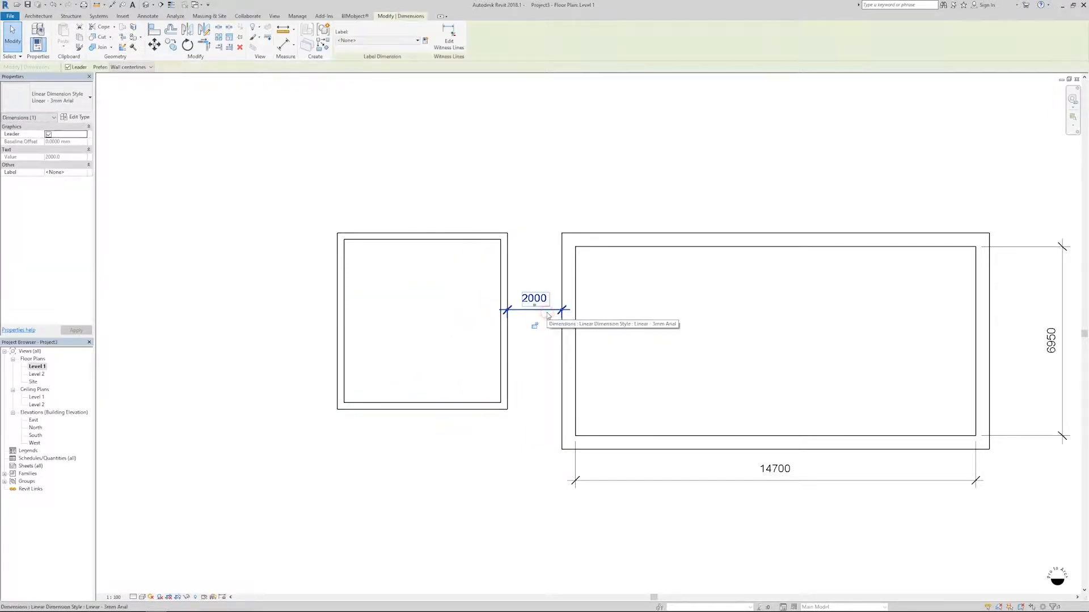
key("Delete")
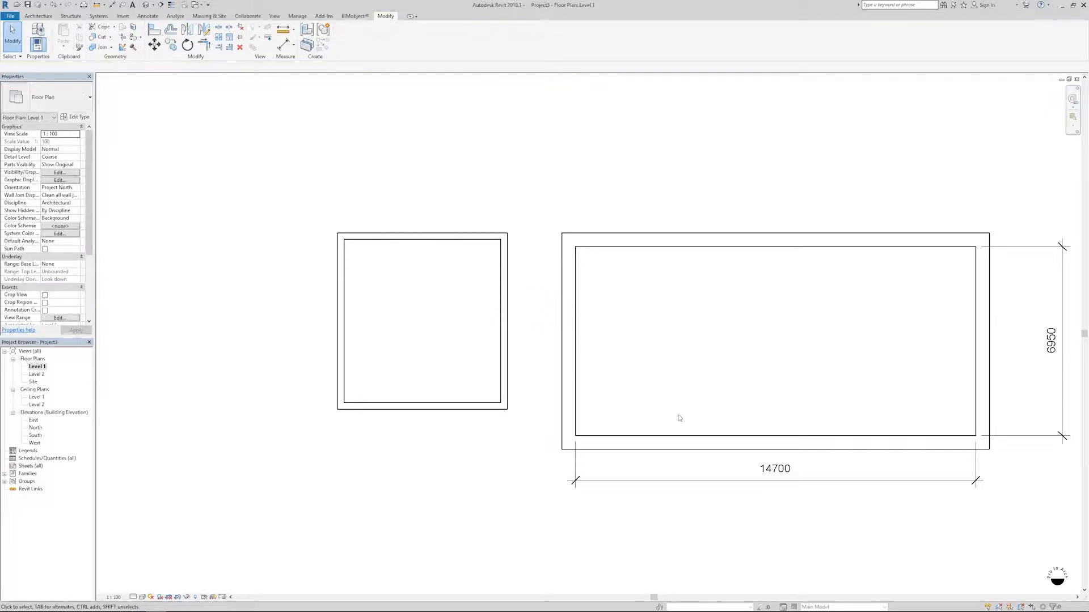
- Delete the large building's horizontal and vertical inner dimensions
left_click(774, 468)
key("Delete")
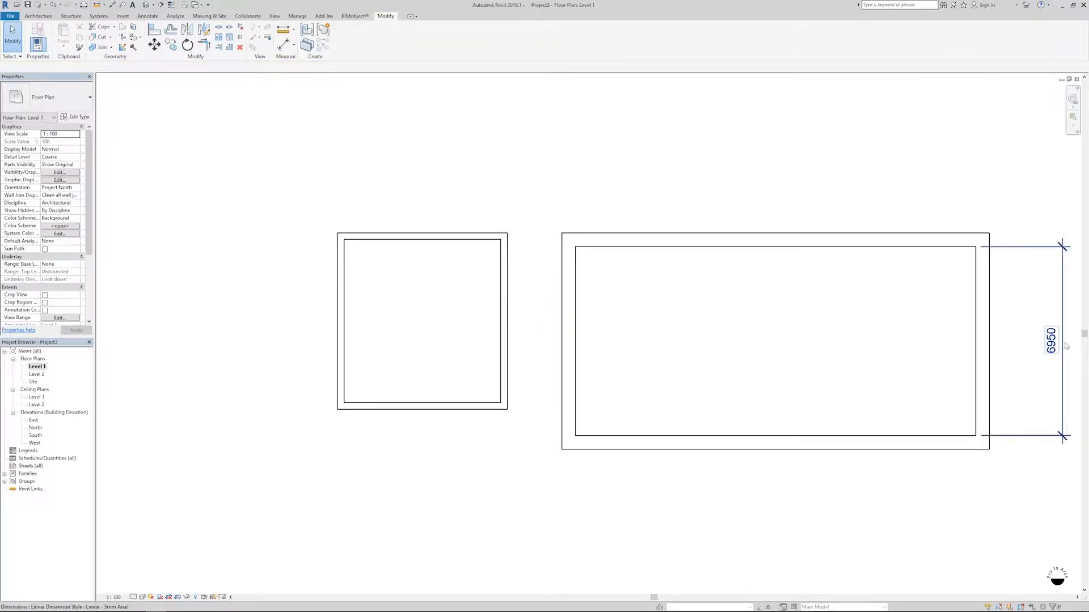
left_click(1066, 346)
key("Delete")
middle_click_drag(632, 383, 600, 369)
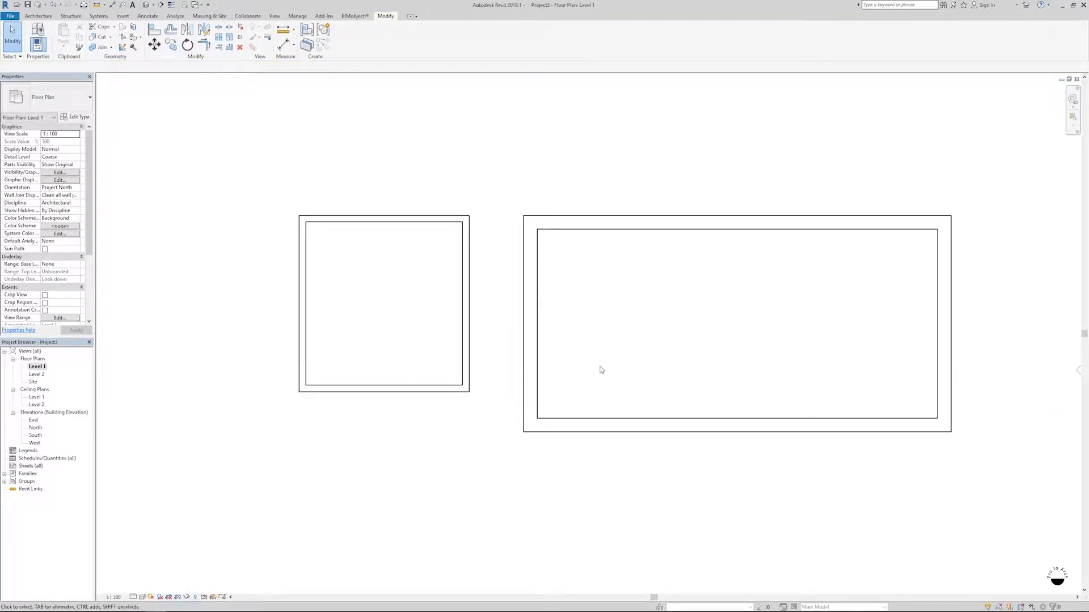
- Stretch the lower end of the small building's left wall past the lower wall to a total length of about 7580 mm
scroll(307, 398, "up", 2)
left_click(310, 349)
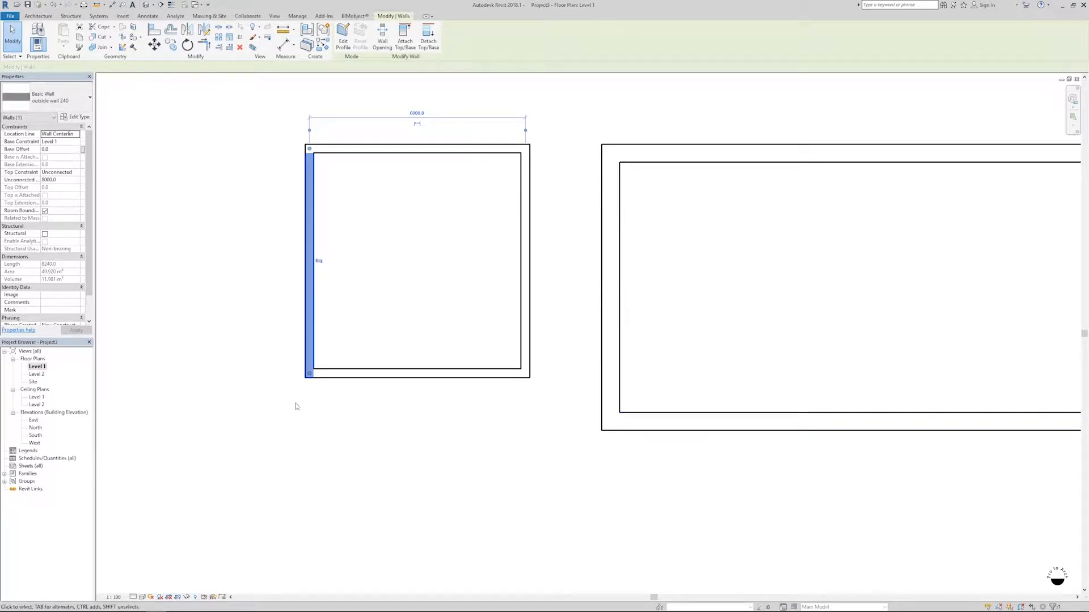
scroll(312, 375, "up", 2)
left_click_drag(316, 387, 309, 386)
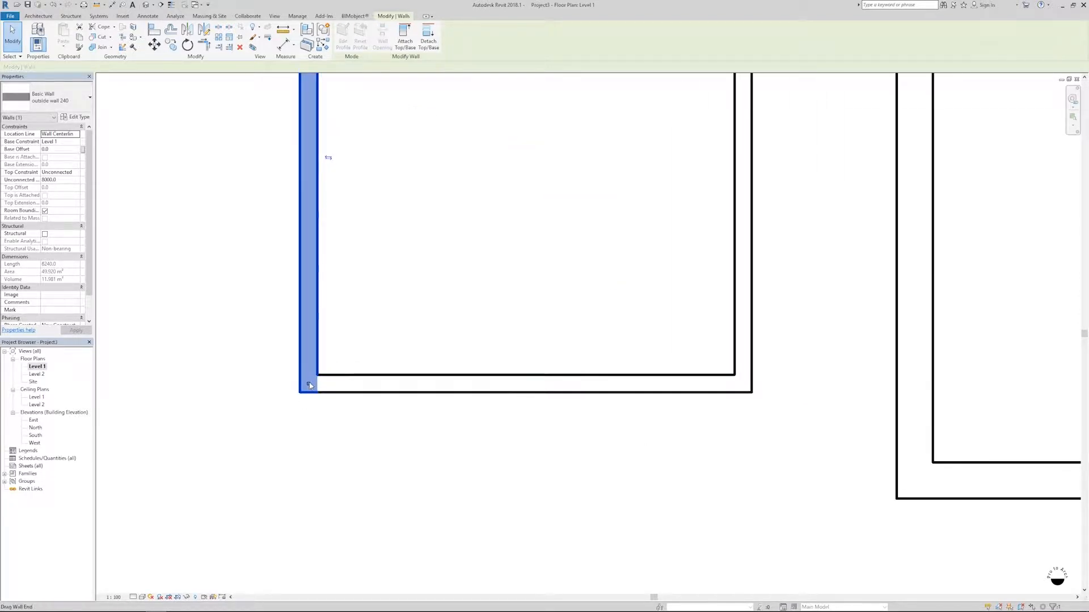
scroll(309, 386, "down", 2)
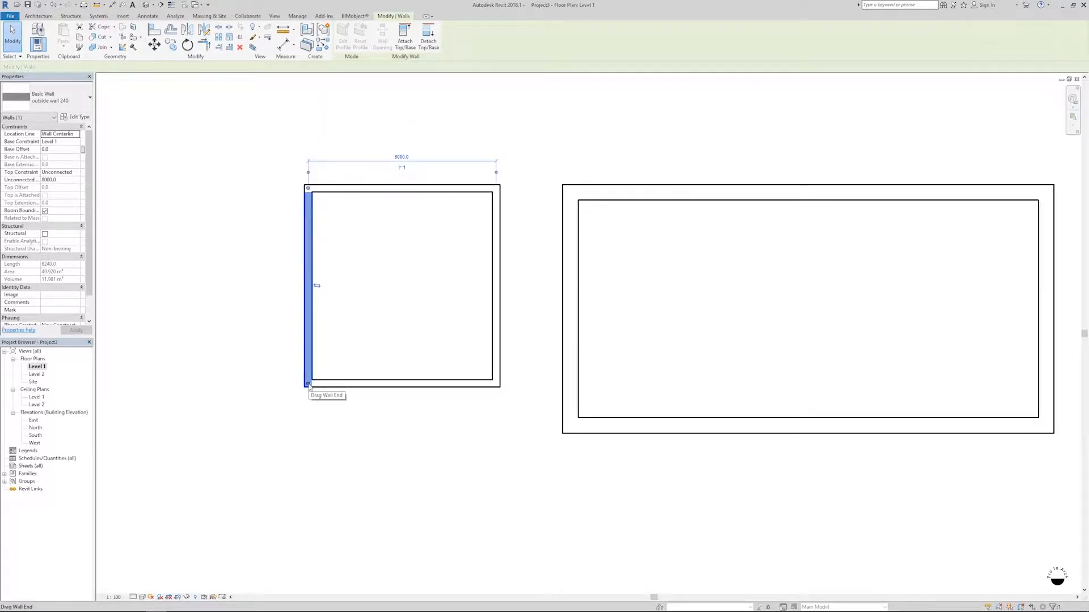
left_click_drag(309, 386, 308, 425)
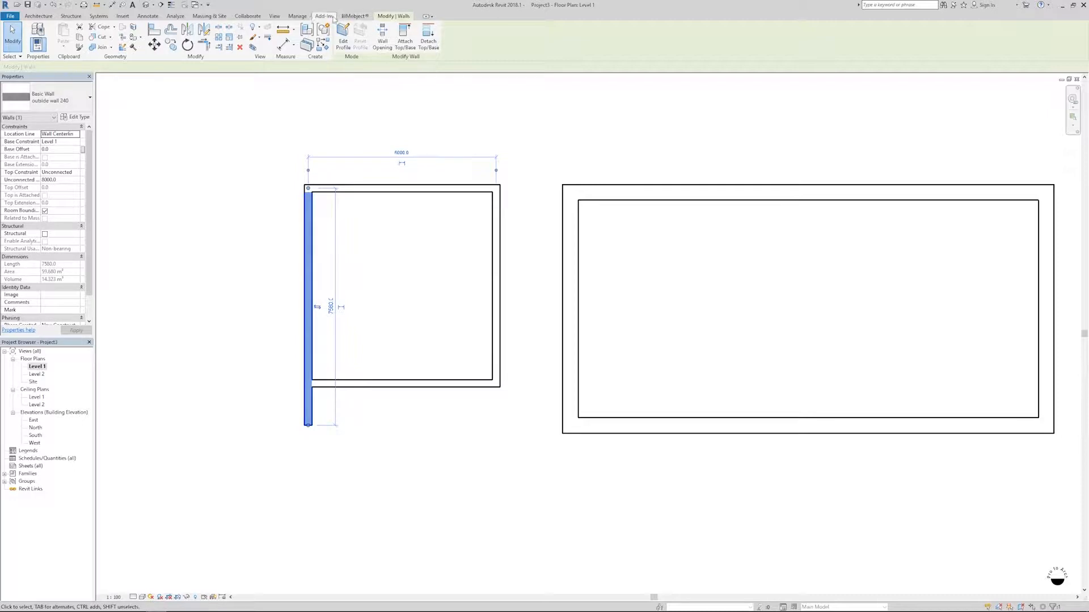
key("Escape")
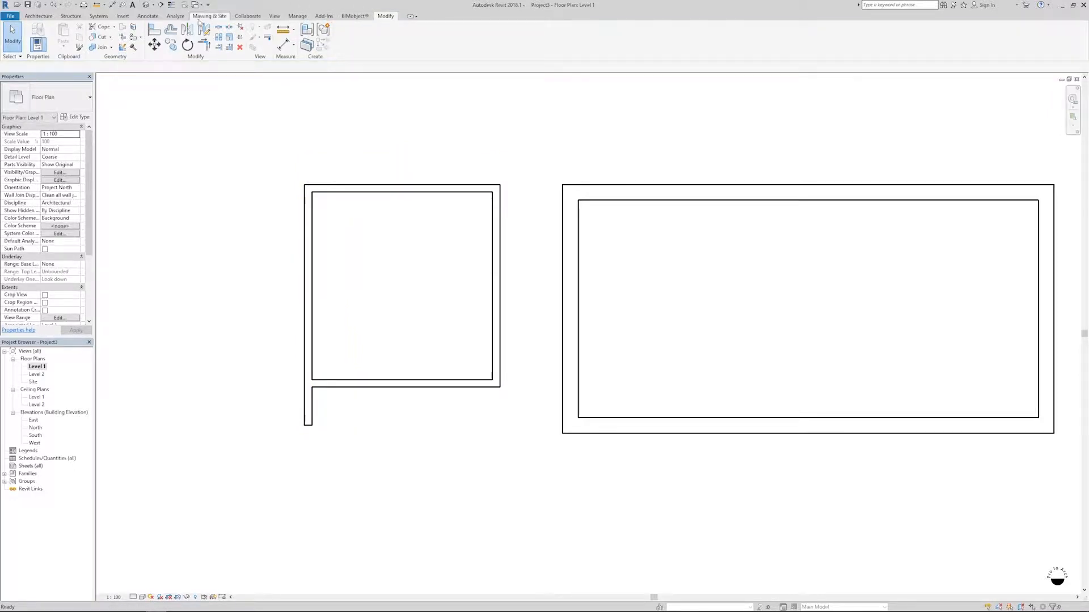
- Align the extended left wall's lower end with the outer face of the large building's lower wall
left_click(154, 30)
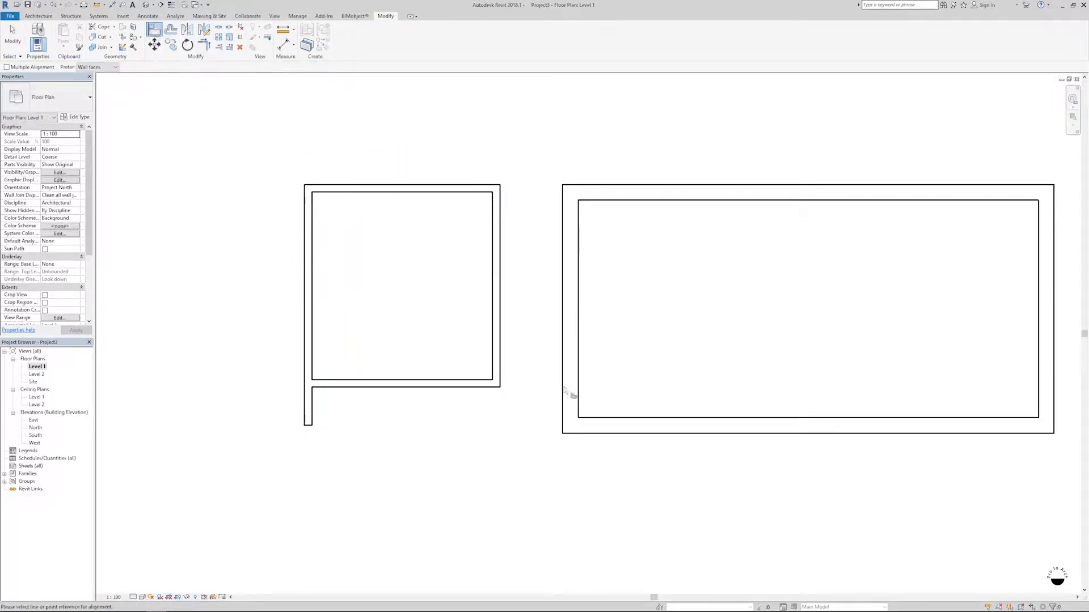
left_click(631, 434)
left_click(306, 429)
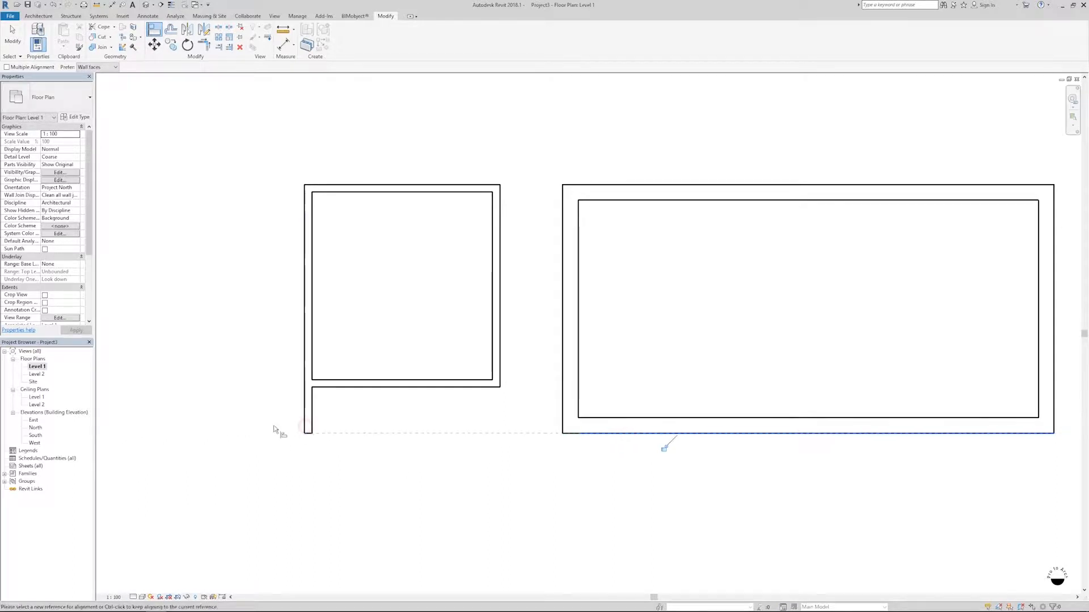
key("Escape")
key("Escape")
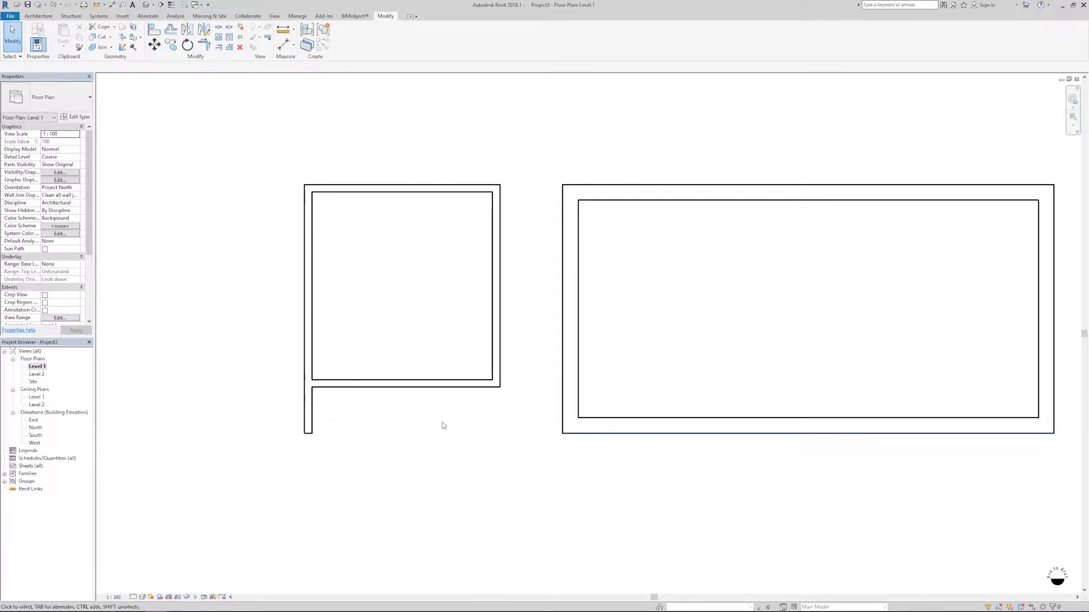
- Draw a separate outside wall 240 stub about 650 mm long in line with the small building's right wall, ending level with the extended wall
left_click(308, 411)
right_click(308, 194)
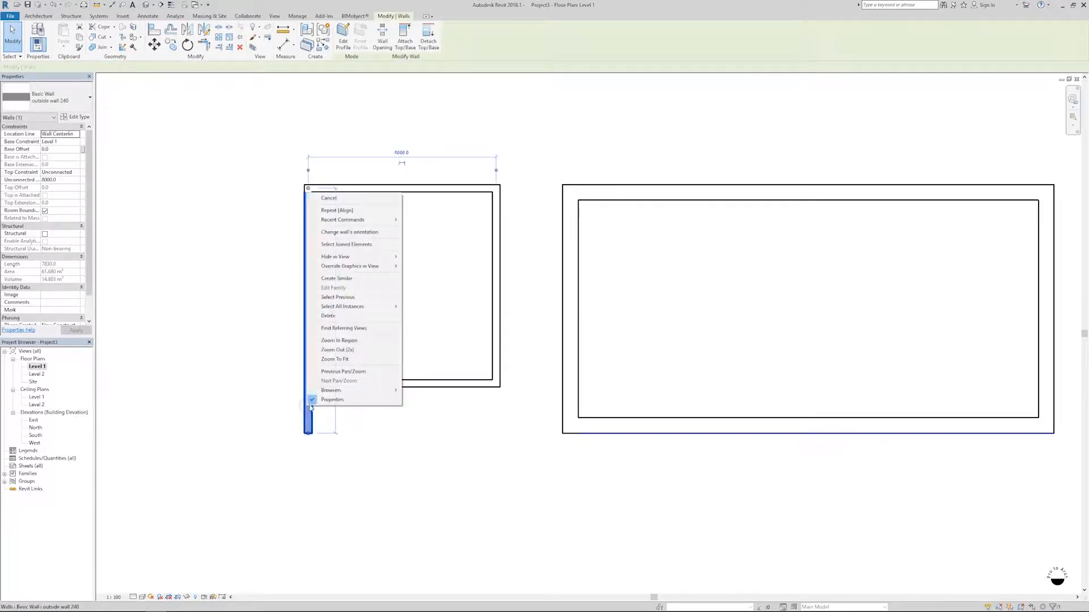
left_click(361, 279)
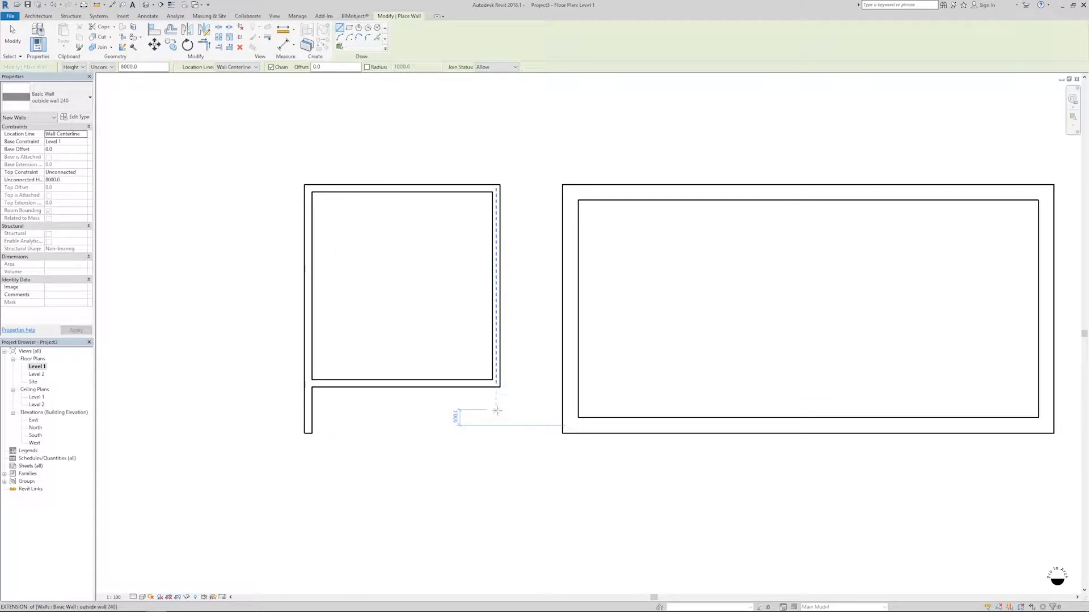
left_click(496, 434)
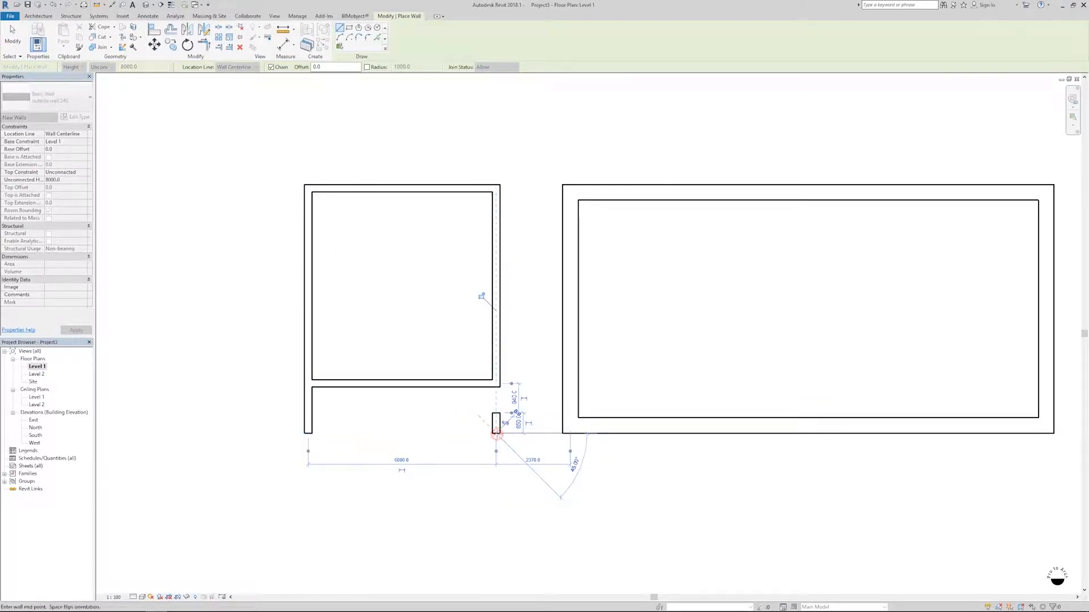
key("Escape")
key("Escape")
- Adjust the upper end of the short wall stub so it reaches slightly closer to the small building
left_click(498, 425)
scroll(500, 425, "up", 3)
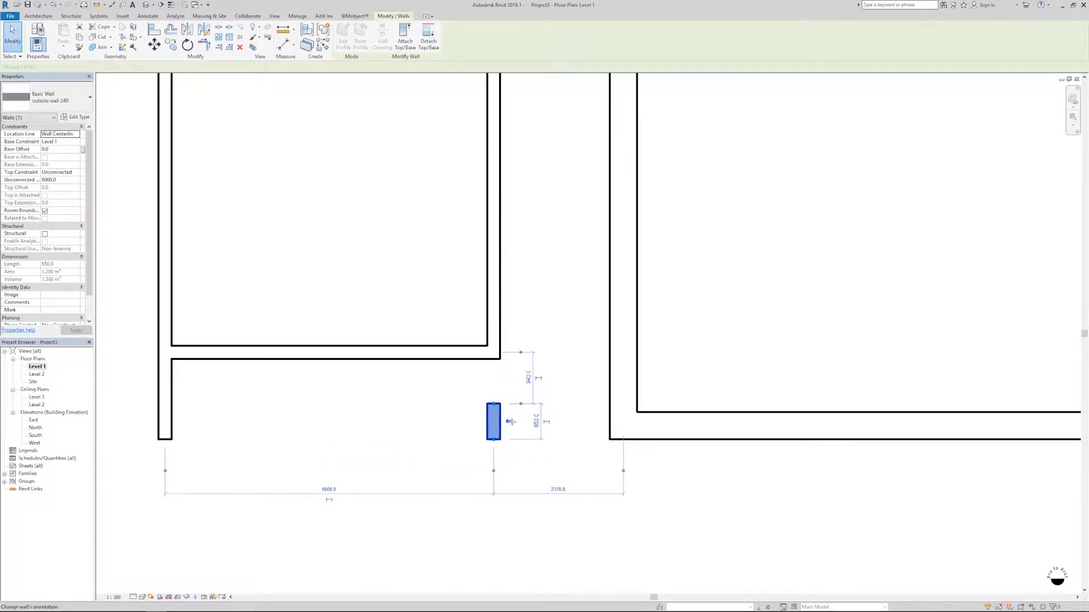
left_click_drag(493, 404, 493, 407)
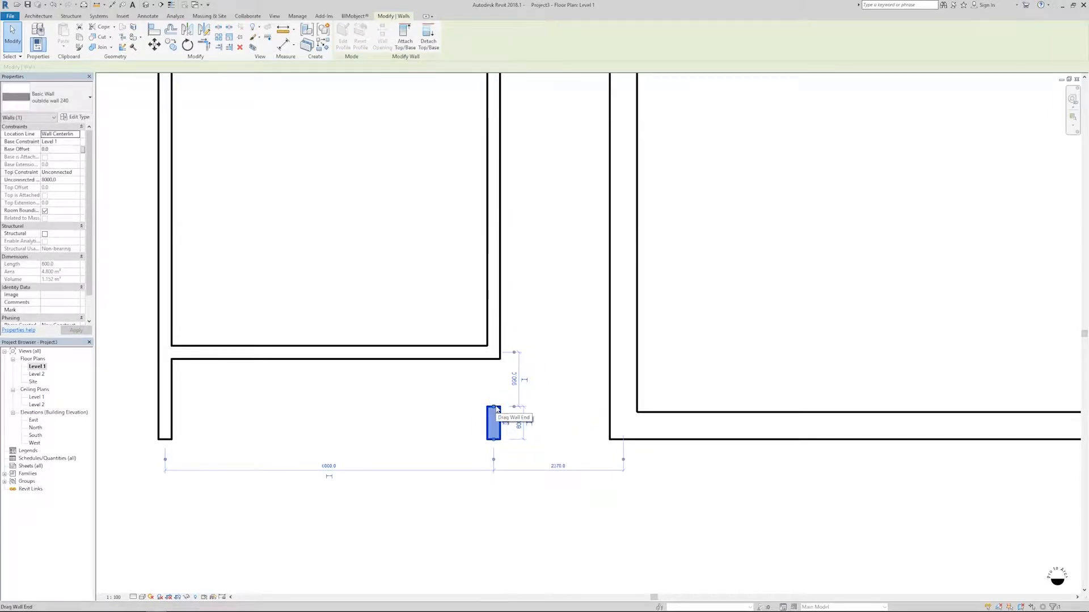
left_click_drag(493, 406, 493, 401)
left_click(547, 496)
- Open the default 3D view and examine both buildings and the height constraints of the small building's left wall
scroll(548, 495, "down", 3)
scroll(548, 496, "up", 5)
scroll(562, 482, "down", 4)
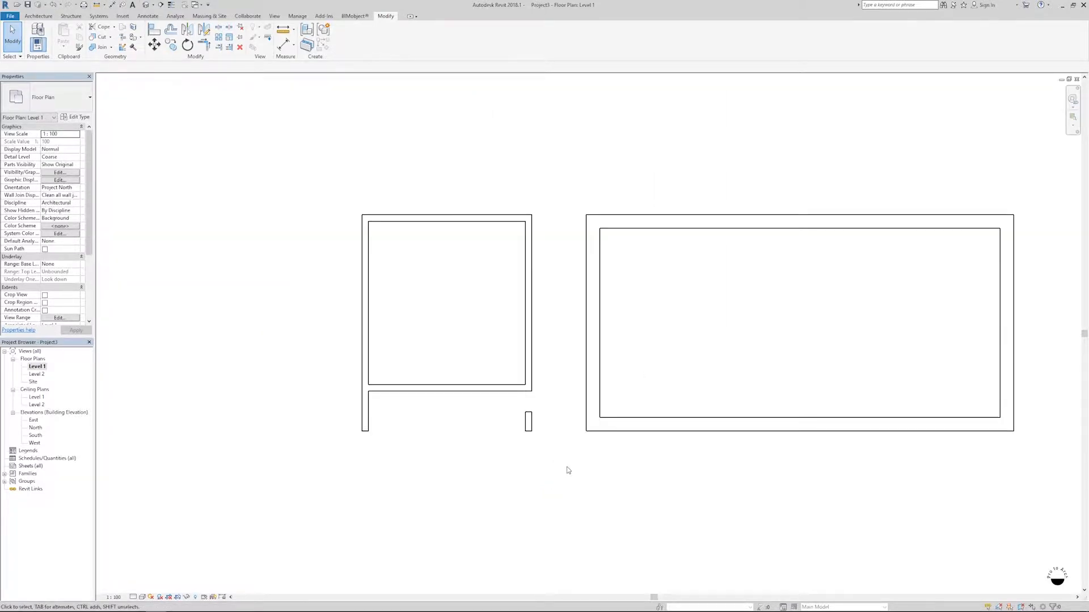
scroll(597, 354, "up", 1)
scroll(632, 322, "down", 2)
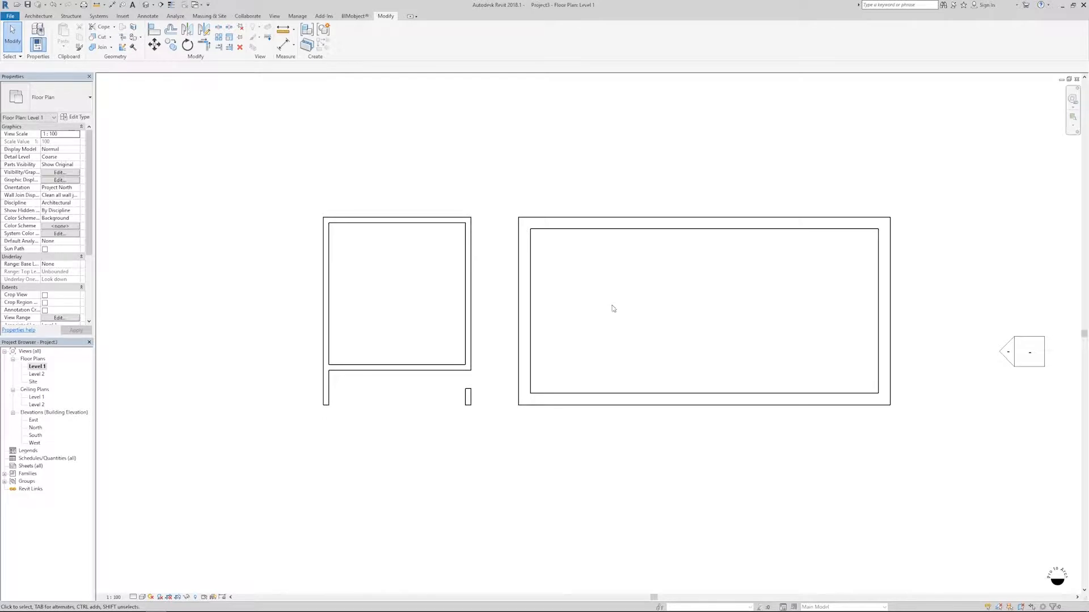
middle_click_drag(613, 308, 593, 320)
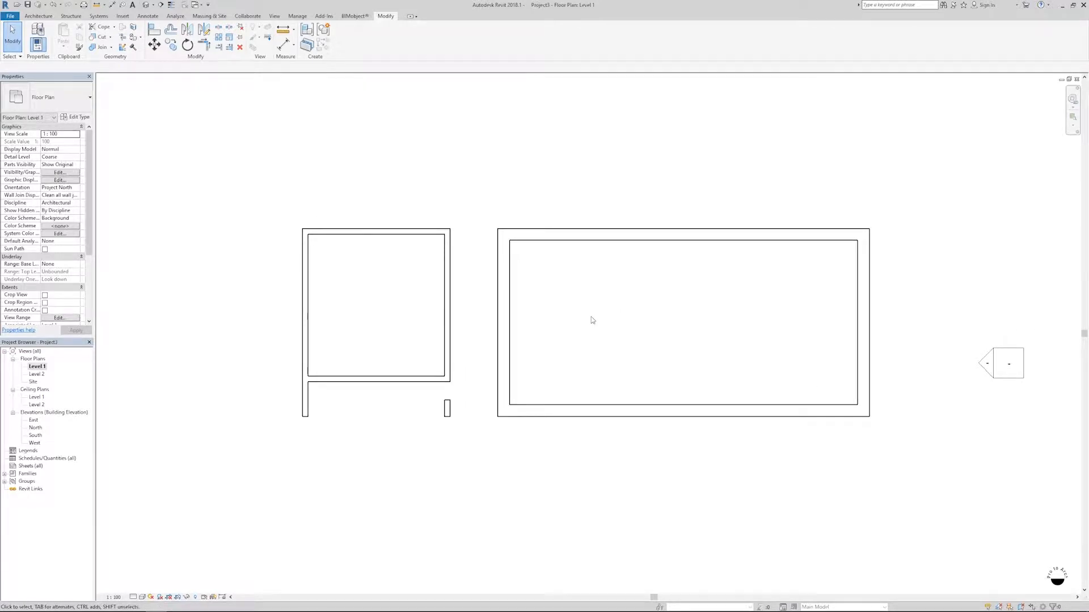
left_click(152, 5)
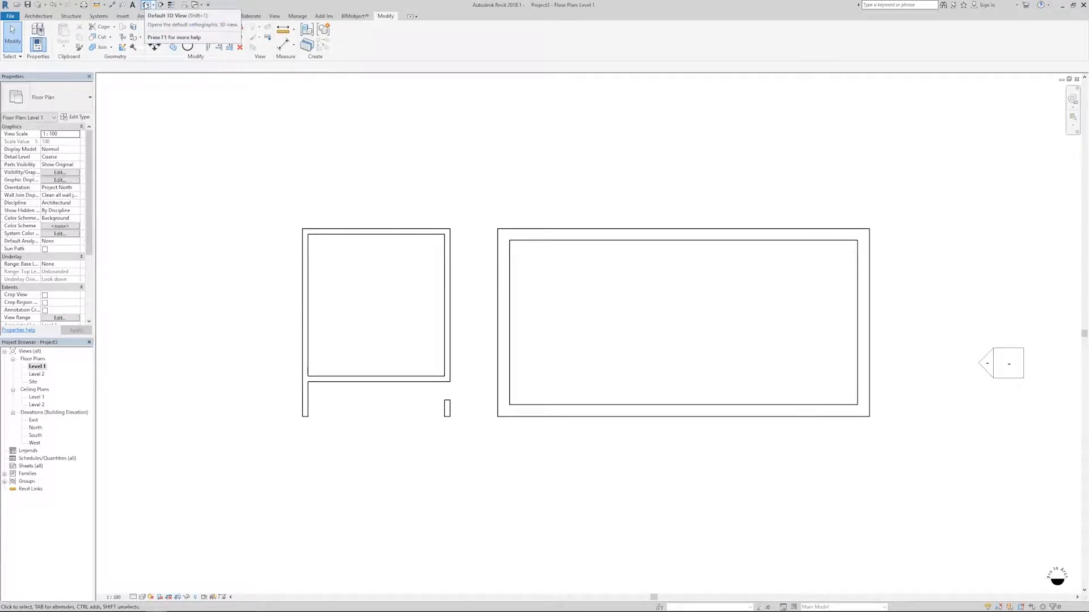
left_click(173, 15)
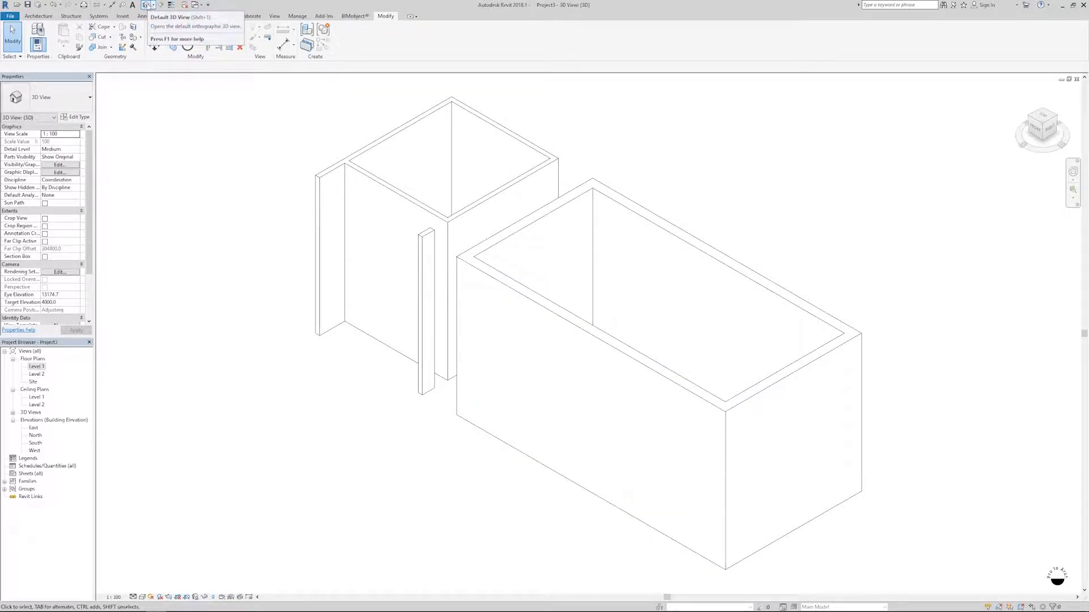
scroll(359, 432, "down", 3)
middle_click_drag(360, 433, 478, 389, "shift")
middle_click_drag(503, 486, 539, 457, "shift")
scroll(539, 458, "down", 1)
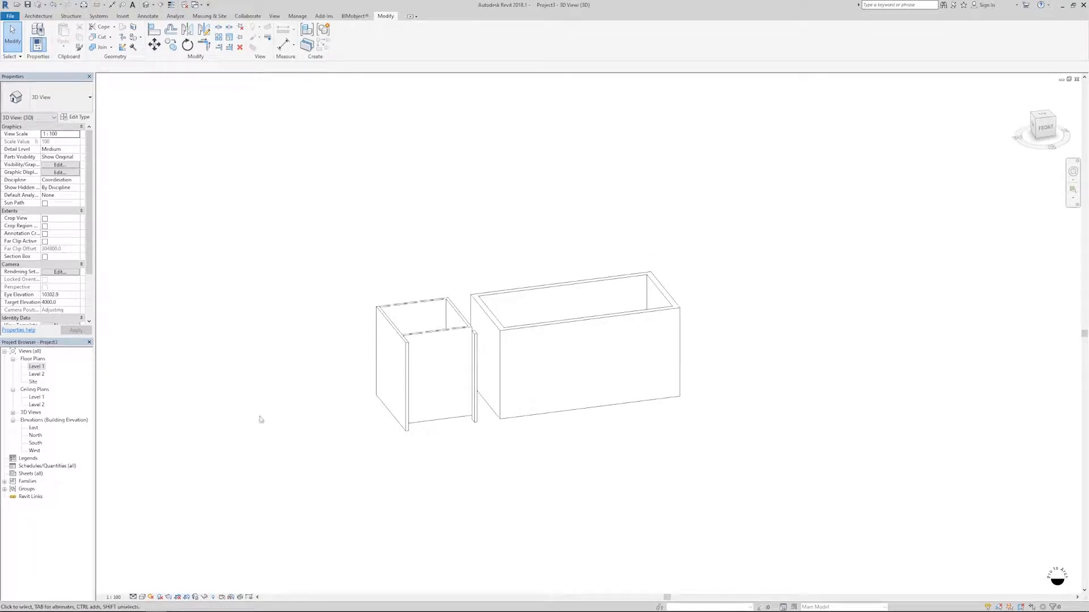
left_click(412, 370)
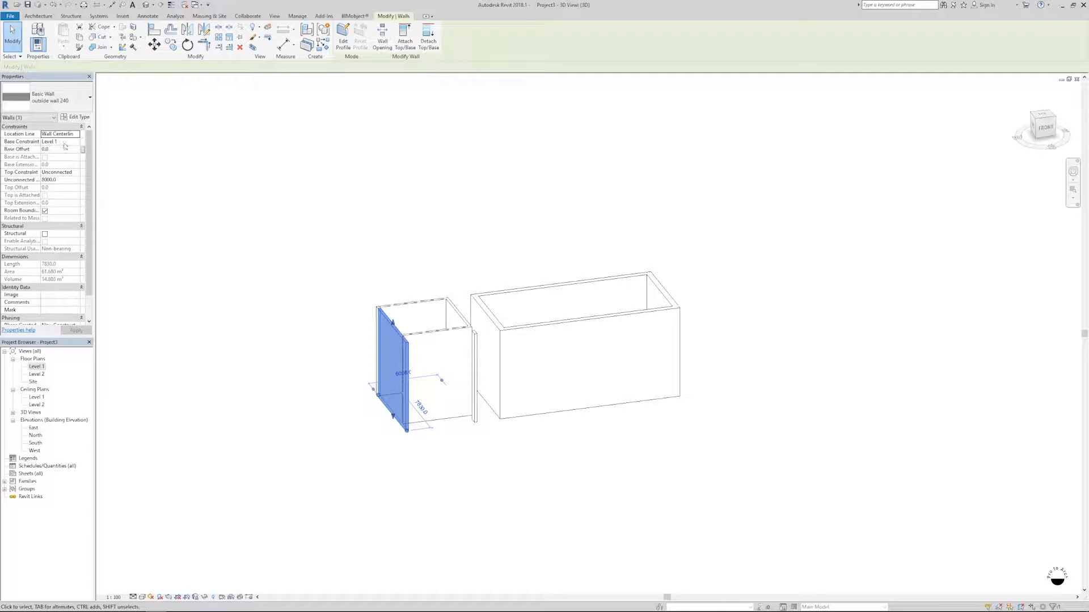
left_click(313, 467)
- Open the East elevation and inspect the height of Level 2 relative to the walls
left_click(33, 428)
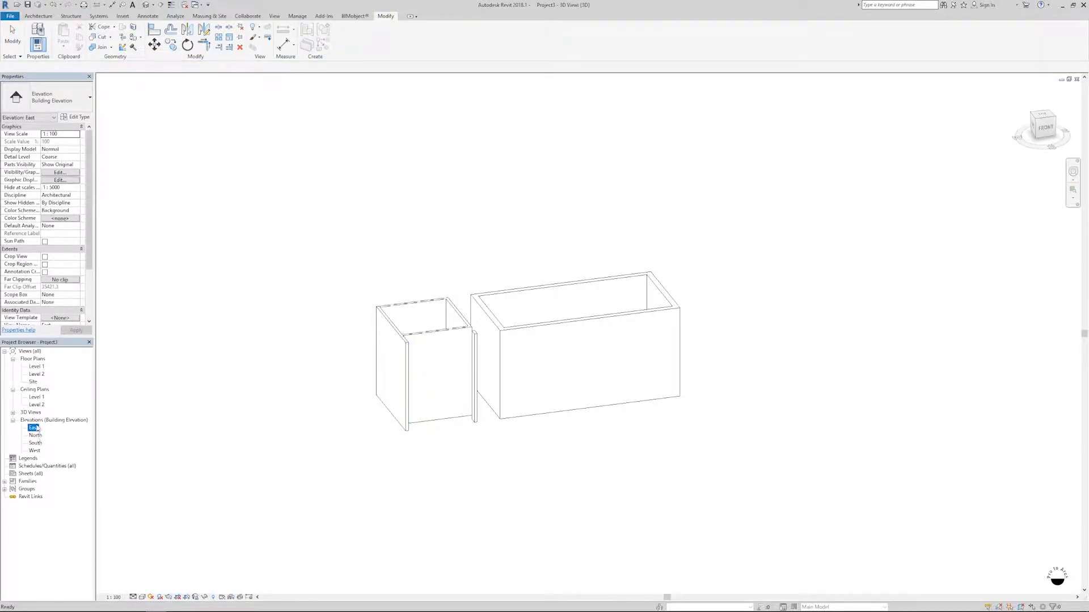
double_click(33, 428)
scroll(358, 431, "down", 2)
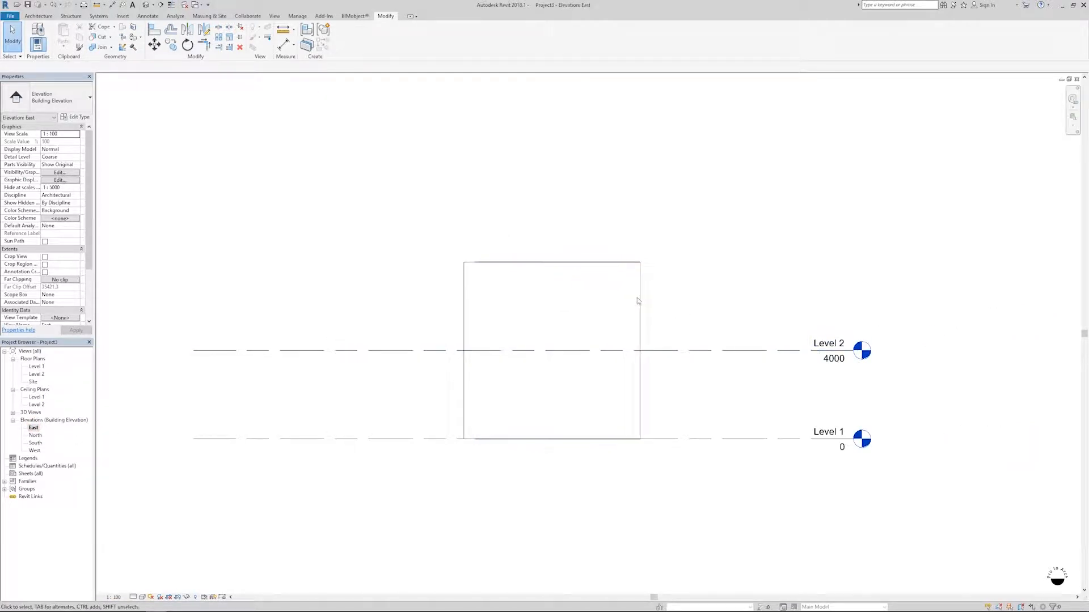
left_click(692, 350)
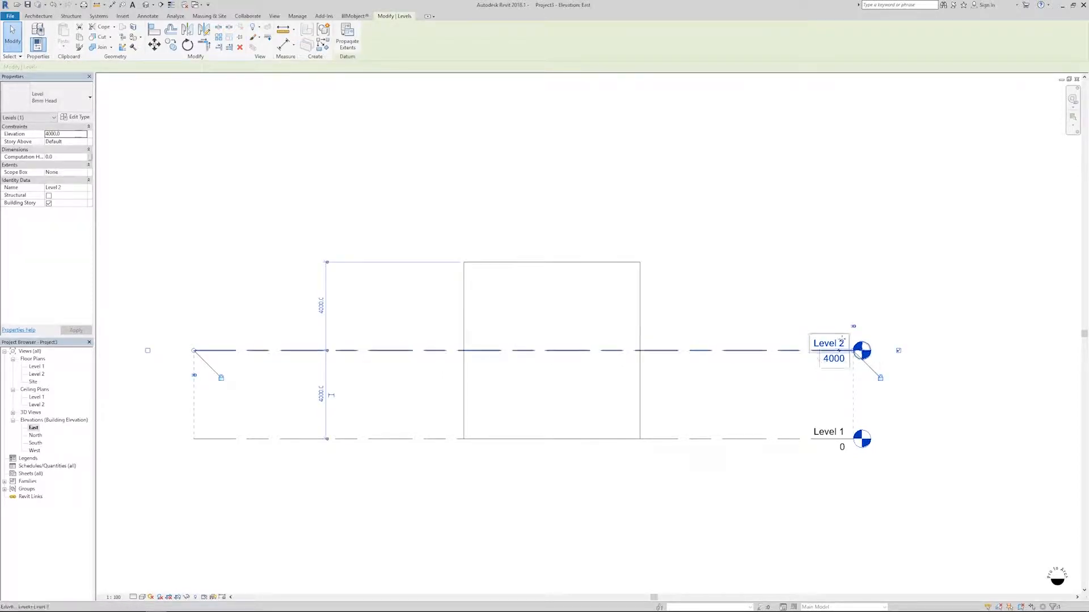
left_click(734, 316)
- Return to the 3D view and set the top constraint of all walls in both buildings to Up to level: Level 2
key("ctrl+Tab")
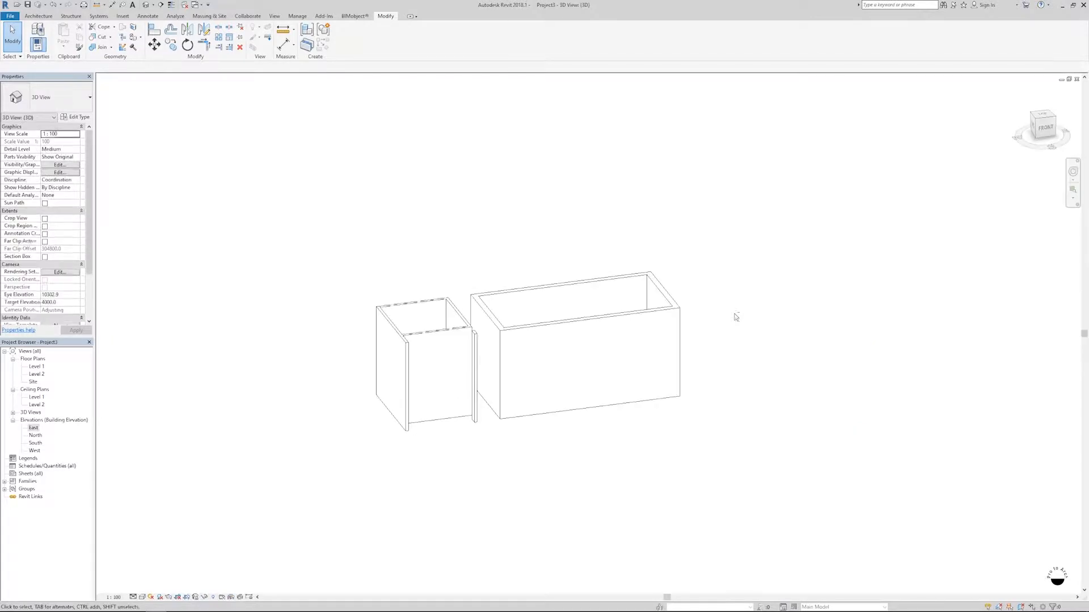
middle_click_drag(515, 386, 467, 340, "shift")
left_click_drag(732, 258, 360, 335)
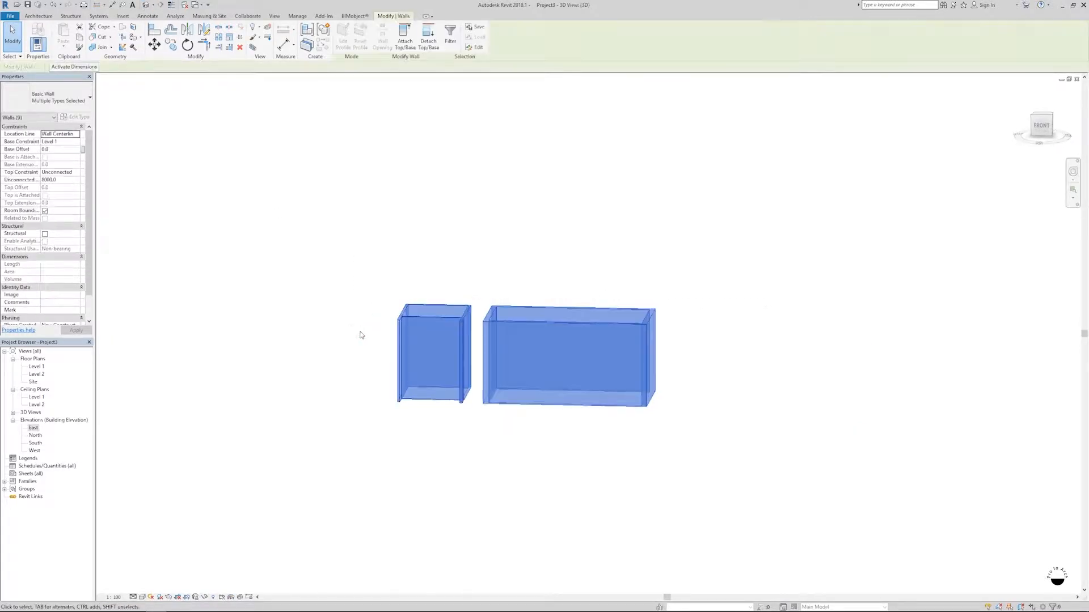
left_click(76, 172)
left_click(71, 196)
left_click(388, 255)
- Set the base offset of the large building's four connected walls to -100 mm
middle_click_drag(386, 259, 495, 393, "shift")
scroll(515, 408, "up", 3)
middle_click_drag(810, 385, 678, 319)
key("Tab")
left_click(676, 302)
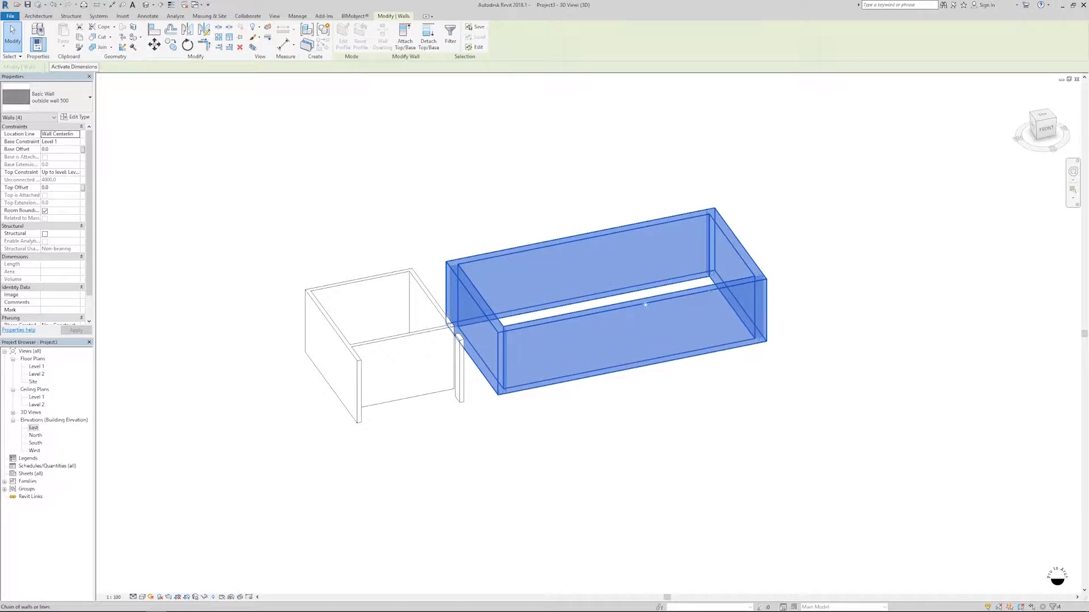
left_click(54, 149)
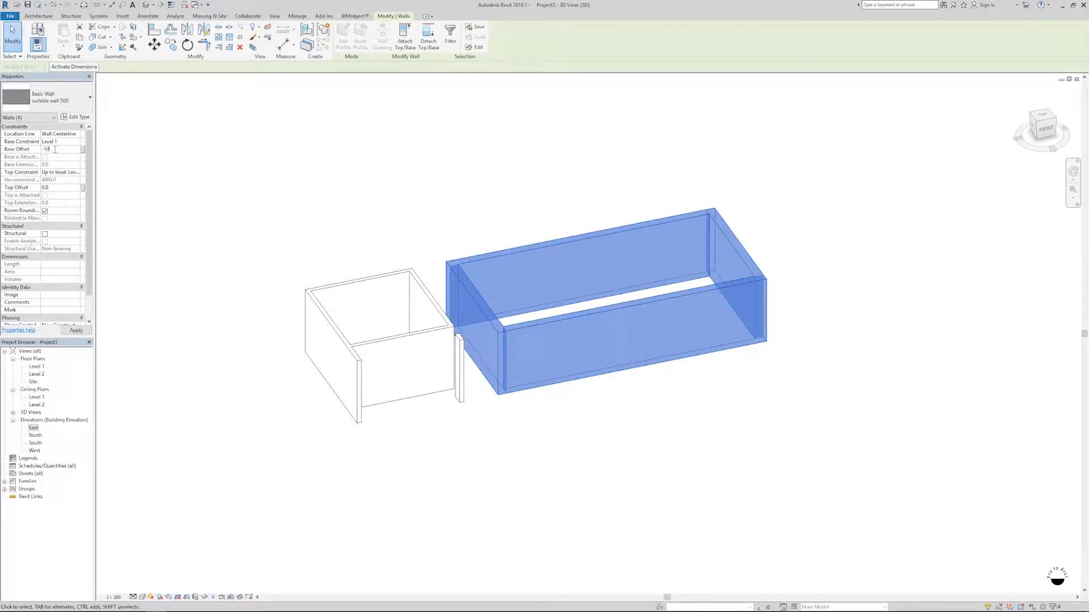
type("-100")
key("Return")
left_click(403, 187)
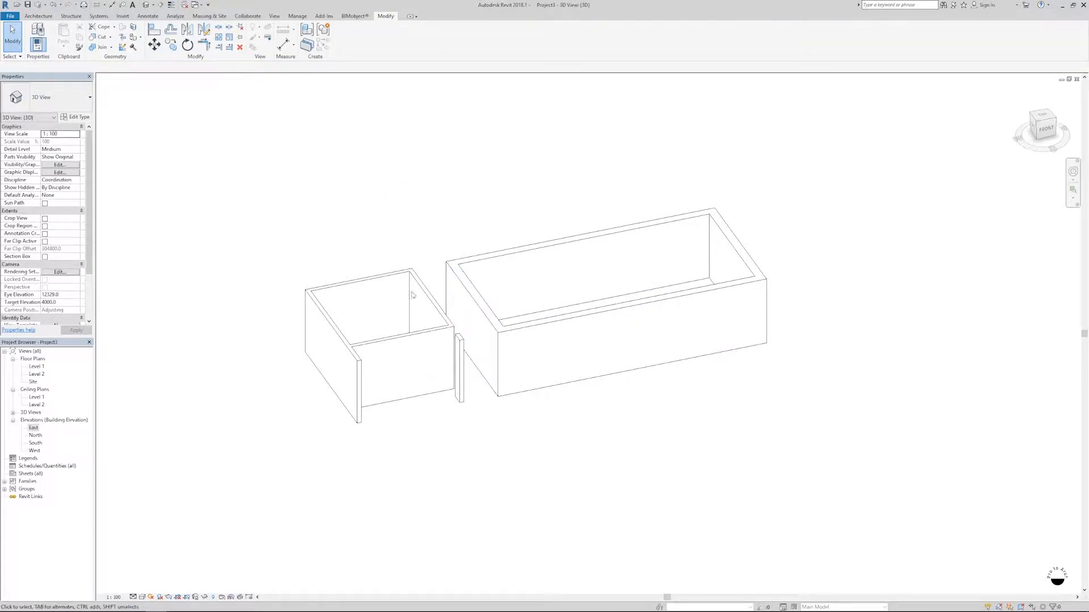
middle_click_drag(615, 455, 503, 423, "shift")
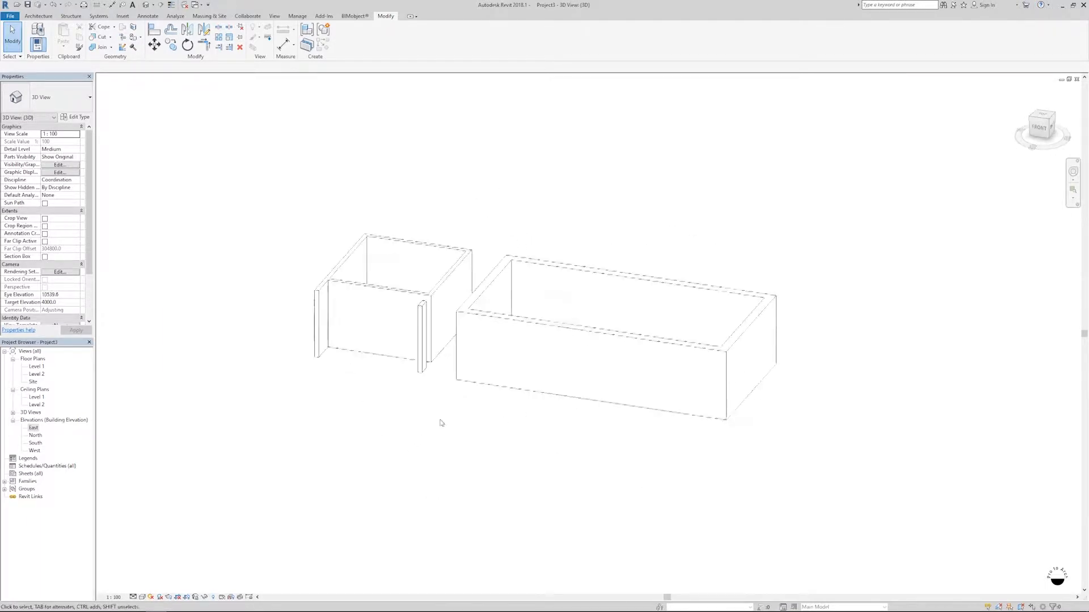
- In the Level 1 floor plan, draw an outside wall 240 partition from the large building's upper wall partway down, near the middle
double_click(36, 367)
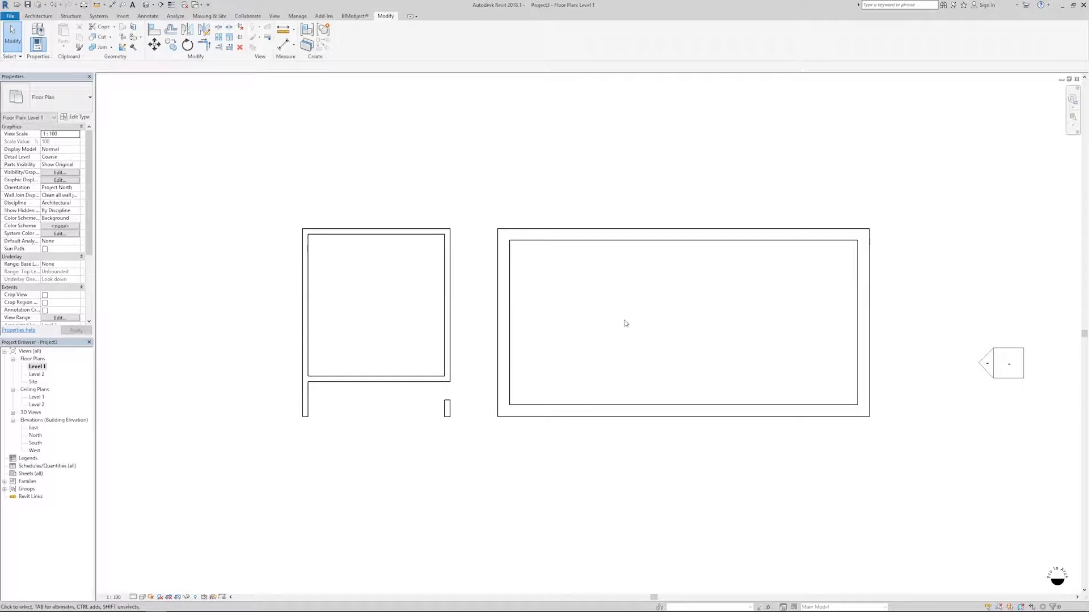
scroll(625, 323, "up", 2)
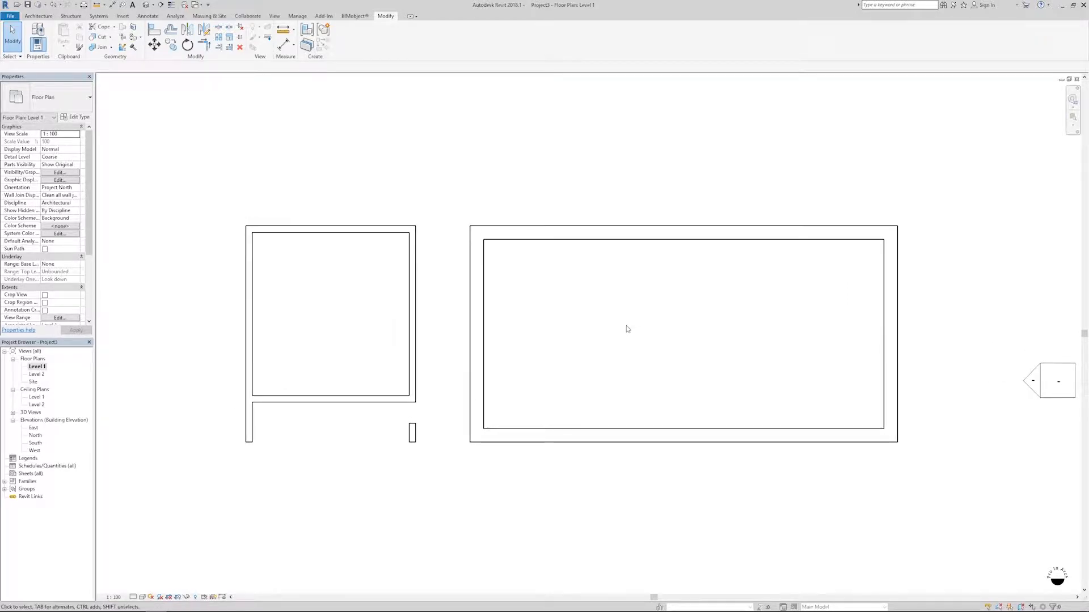
left_click(406, 322)
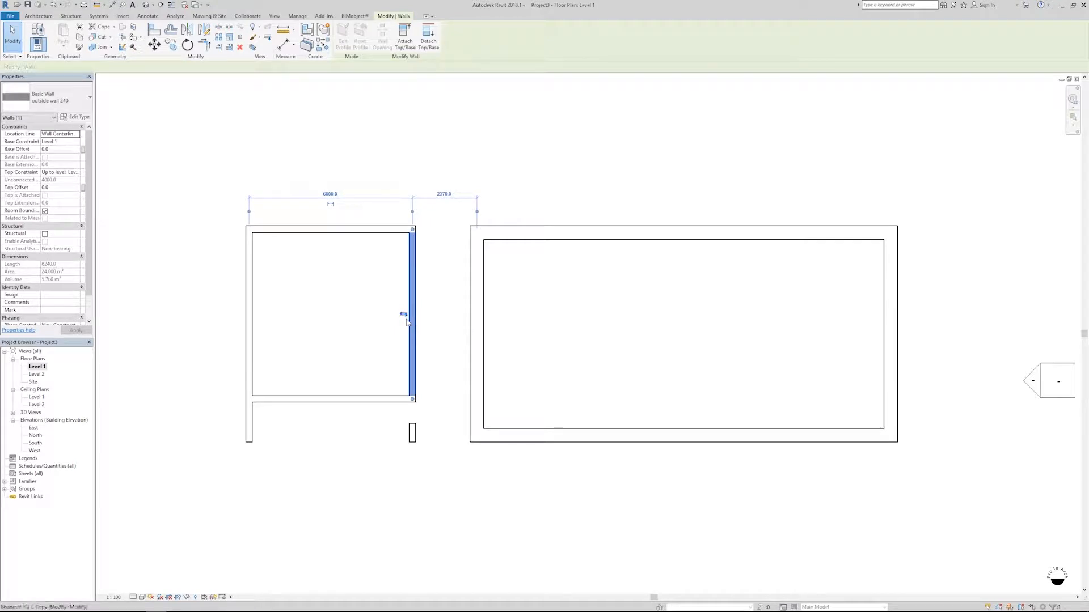
key("w")
key("a")
left_click(691, 305)
key("Escape")
- Draw a matching partition in line with the first, up from the large building's lower wall, leaving an opening between them
left_click(692, 430)
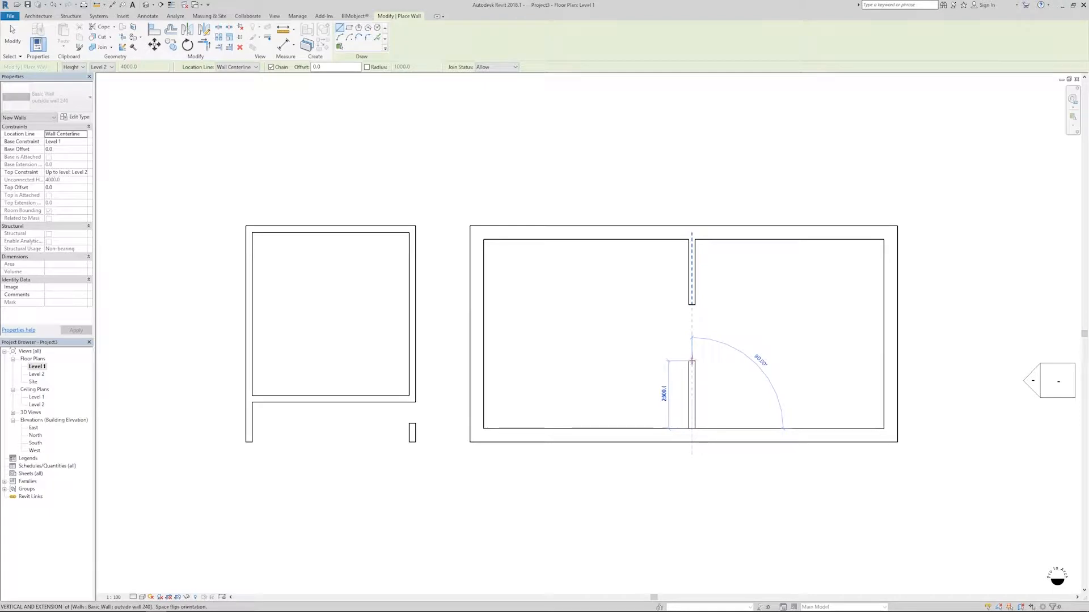
left_click(692, 358)
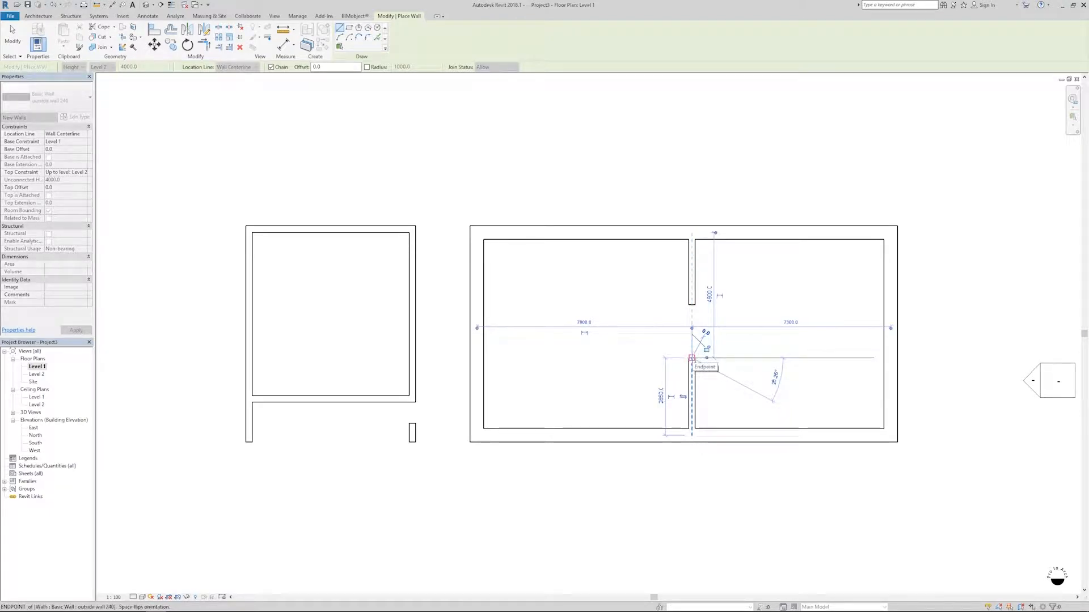
key("Escape")
key("Escape")
- Dimension the clear distance from the lower middle partition to the large building's right wall and set it to 6900 mm
key("d")
key("i")
left_click(884, 393)
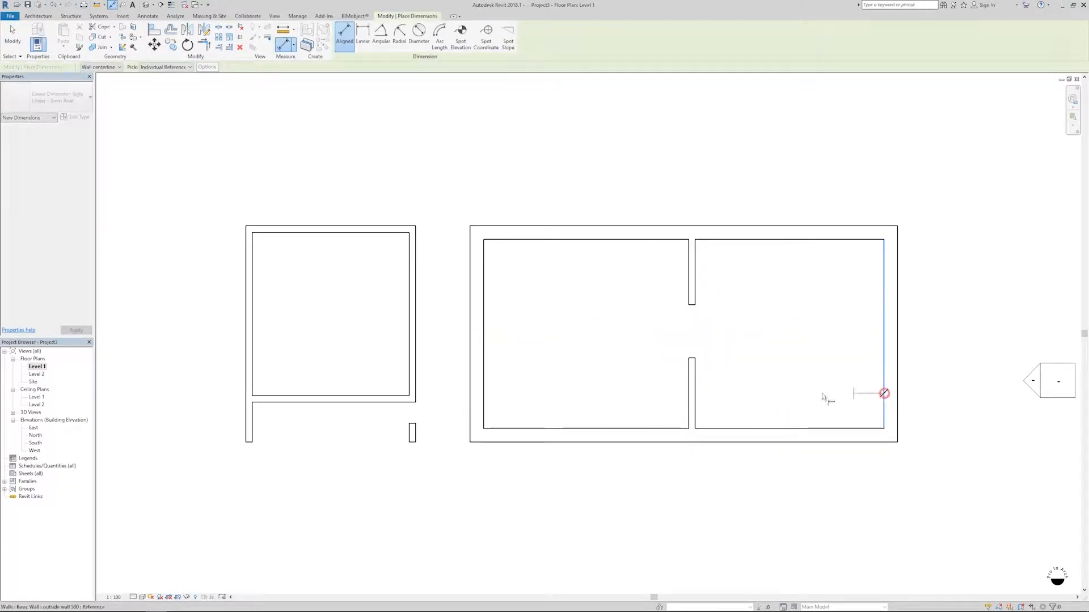
left_click(695, 391)
left_click(727, 397)
key("Escape")
left_click(692, 377)
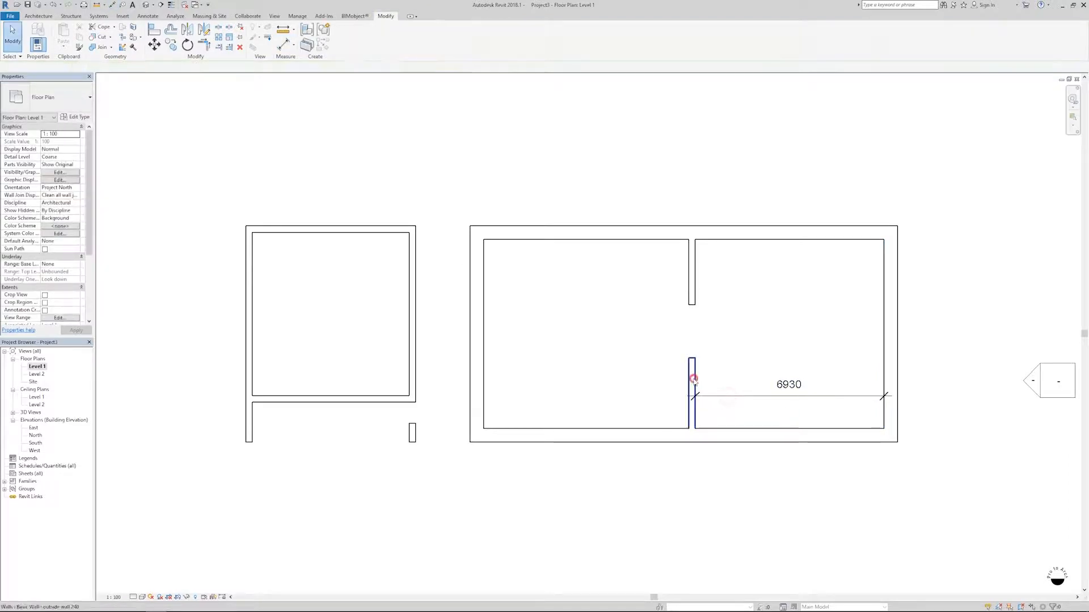
left_click(789, 389)
type("6900")
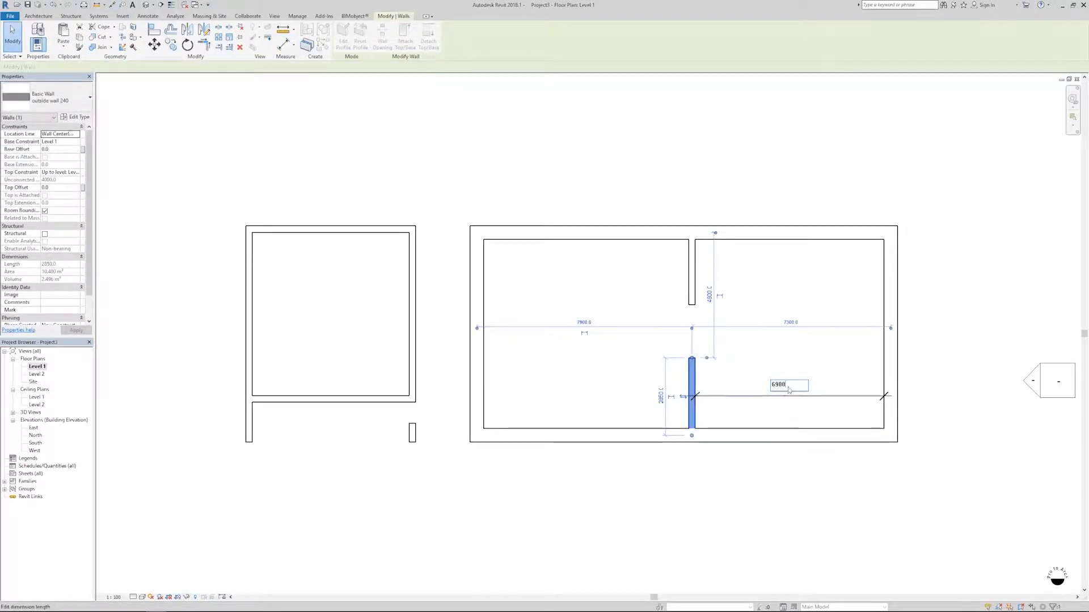
key("Return")
key("Escape")
- Align the upper middle partition with the lower one, and delete the 6900 dimension
left_click(154, 28)
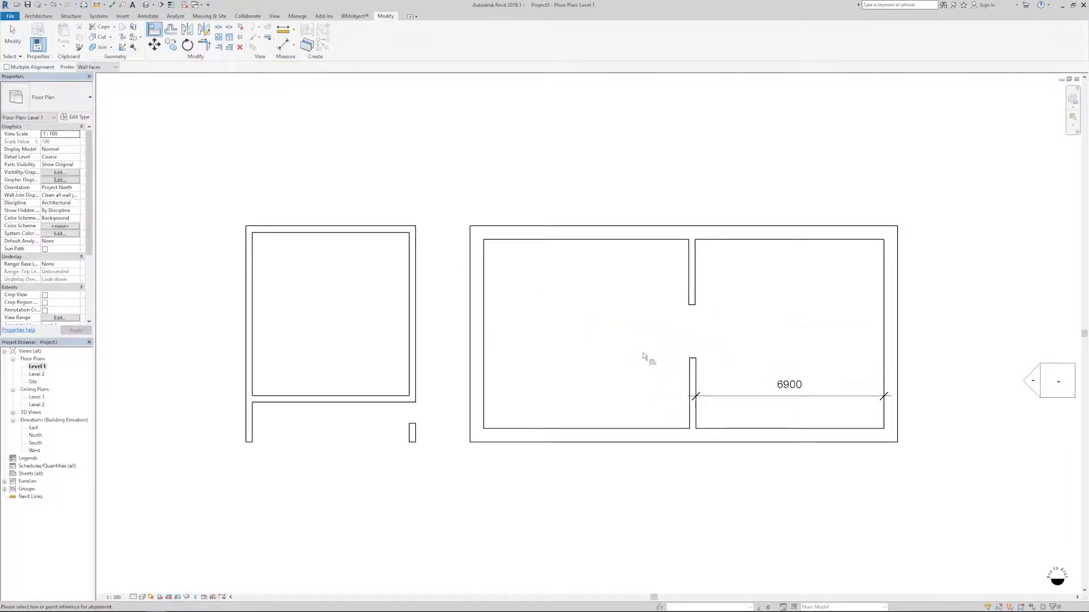
left_click(698, 269)
key("Escape")
key("Escape")
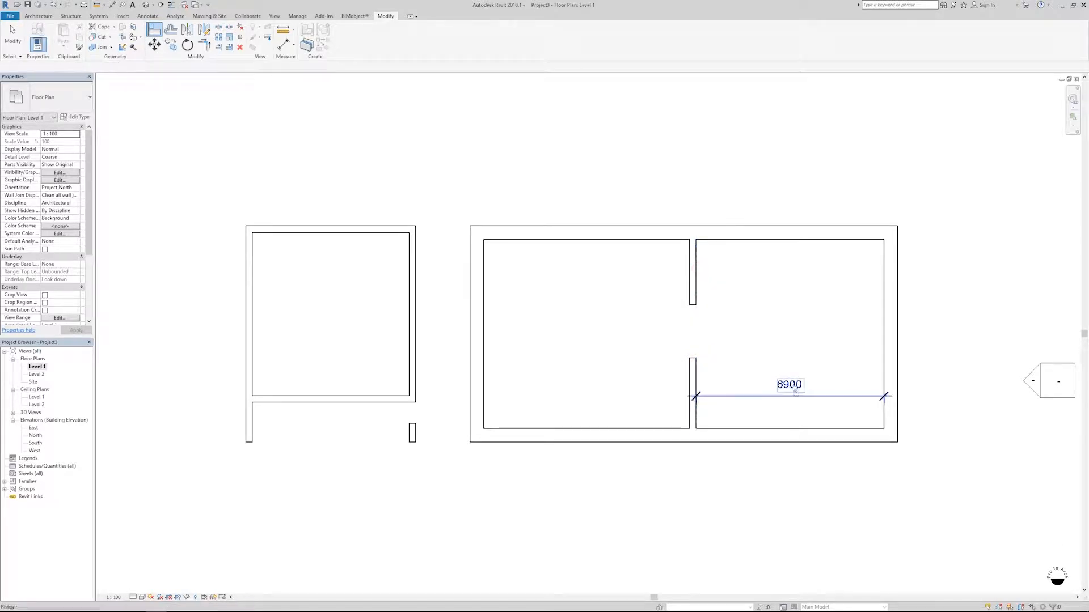
left_click(793, 392)
key("Delete")
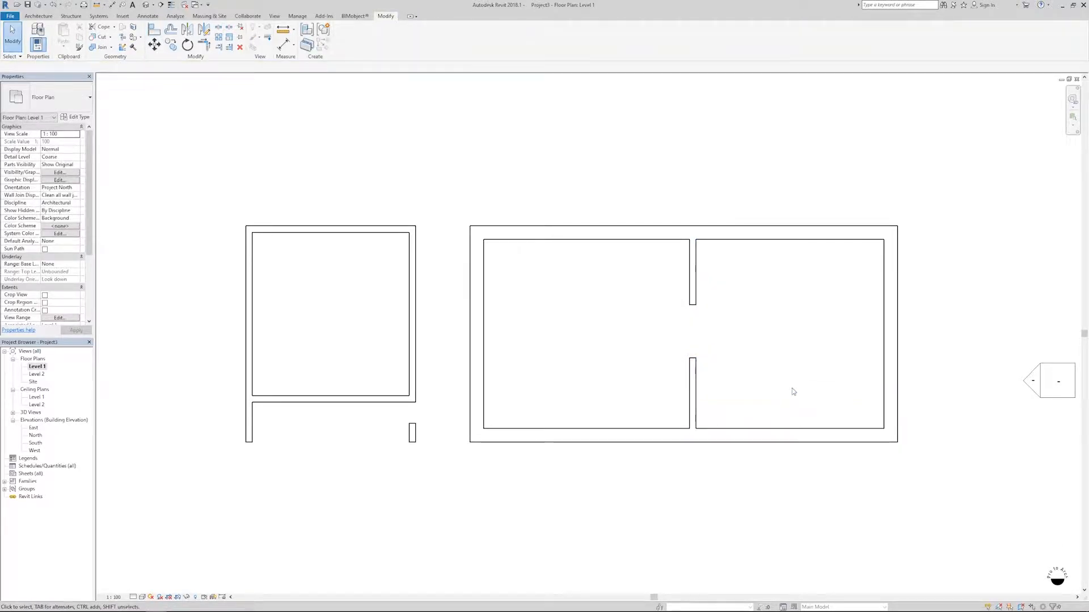
- For a new wall, choose the Generic - 150mm type and duplicate it as "inside 120"
key("w")
key("a")
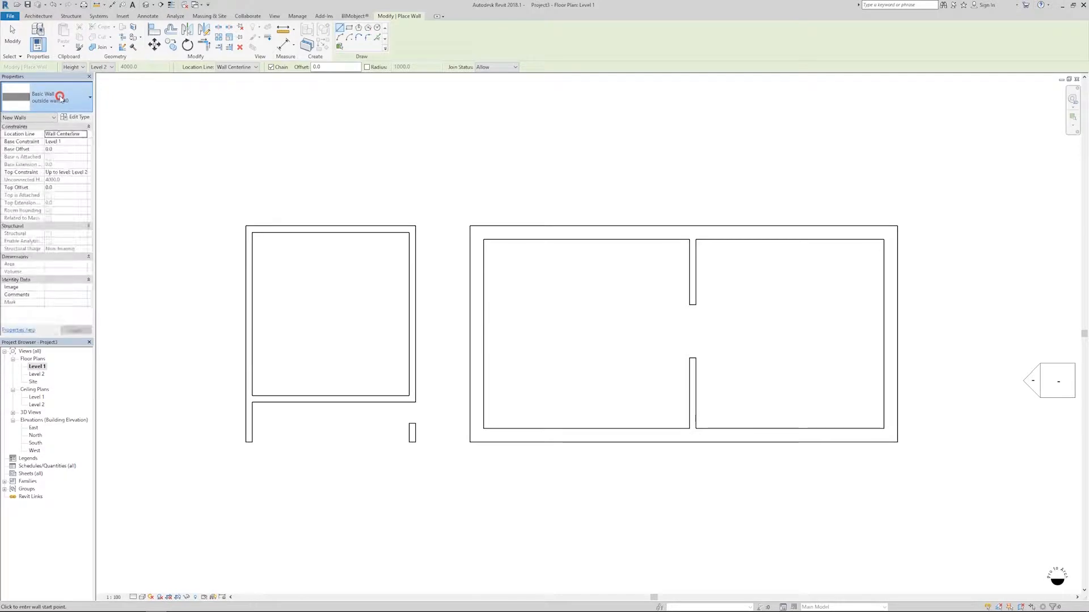
left_click(57, 98)
scroll(54, 162, "up", 1)
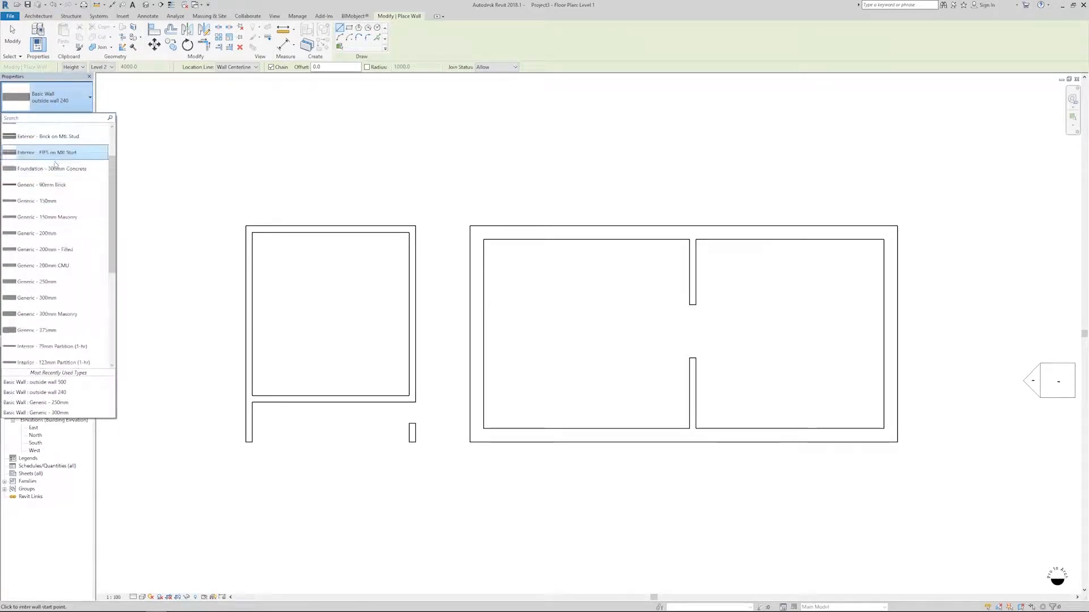
left_click(44, 200)
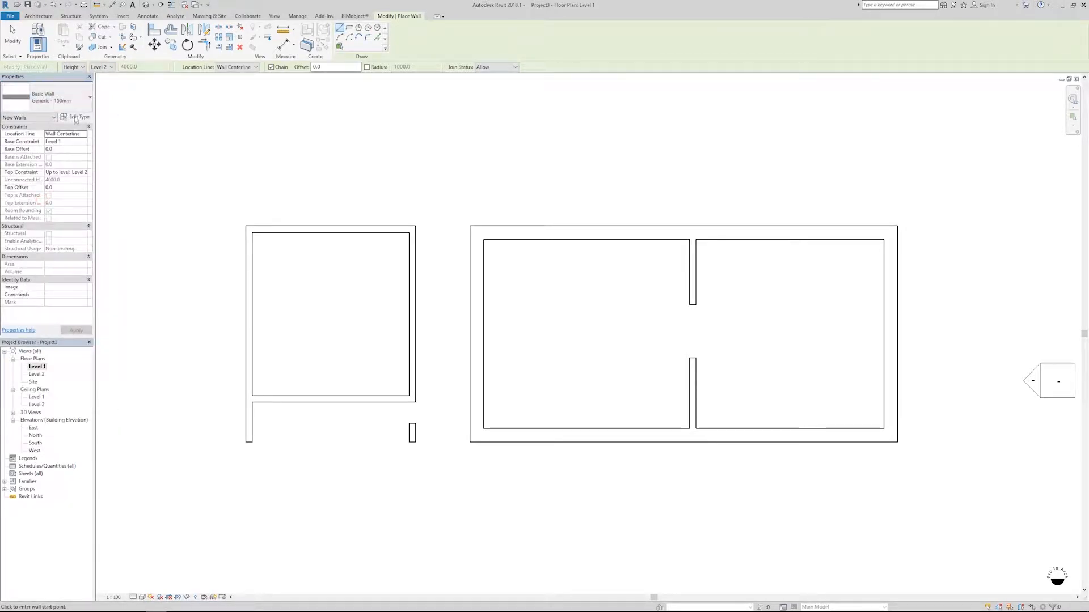
left_click(76, 117)
left_click(732, 189)
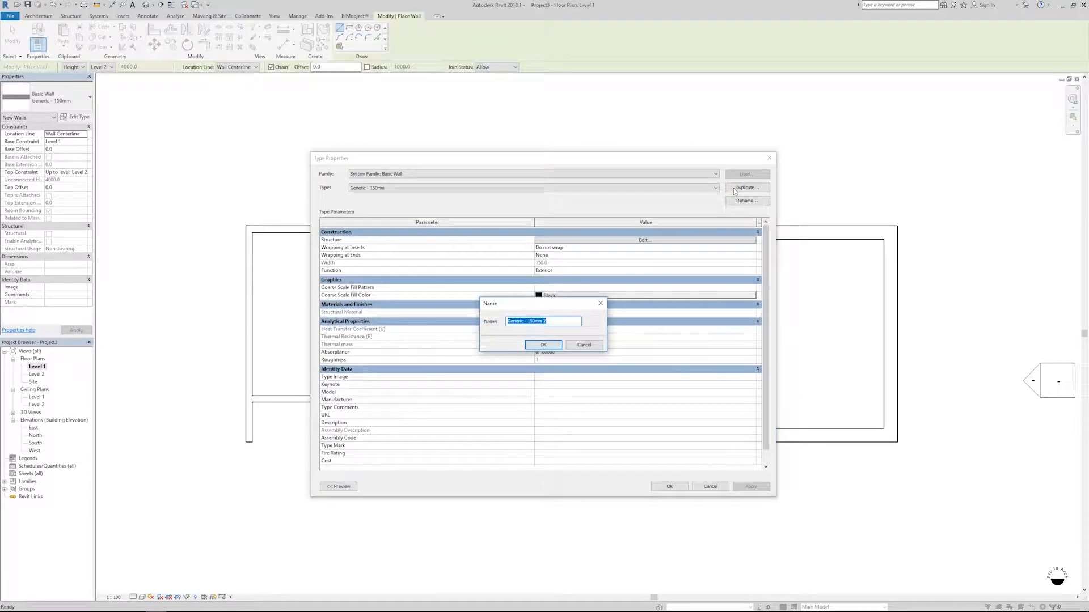
type("inside 120")
key("Return")
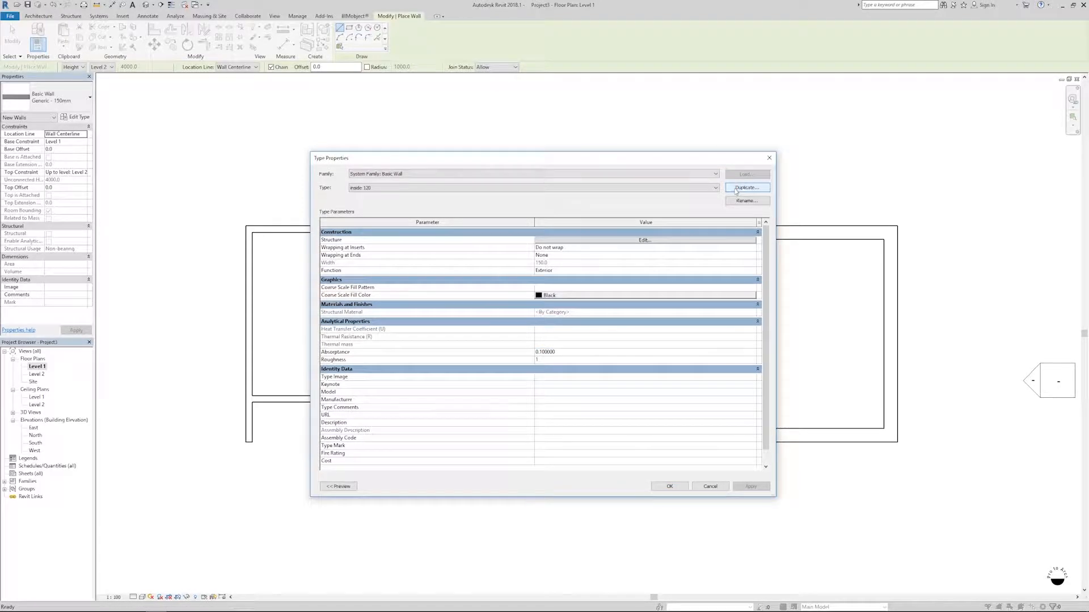
- Set the structure layer thickness of the inside 120 wall type to 120 mm
left_click(662, 240)
left_click(588, 240)
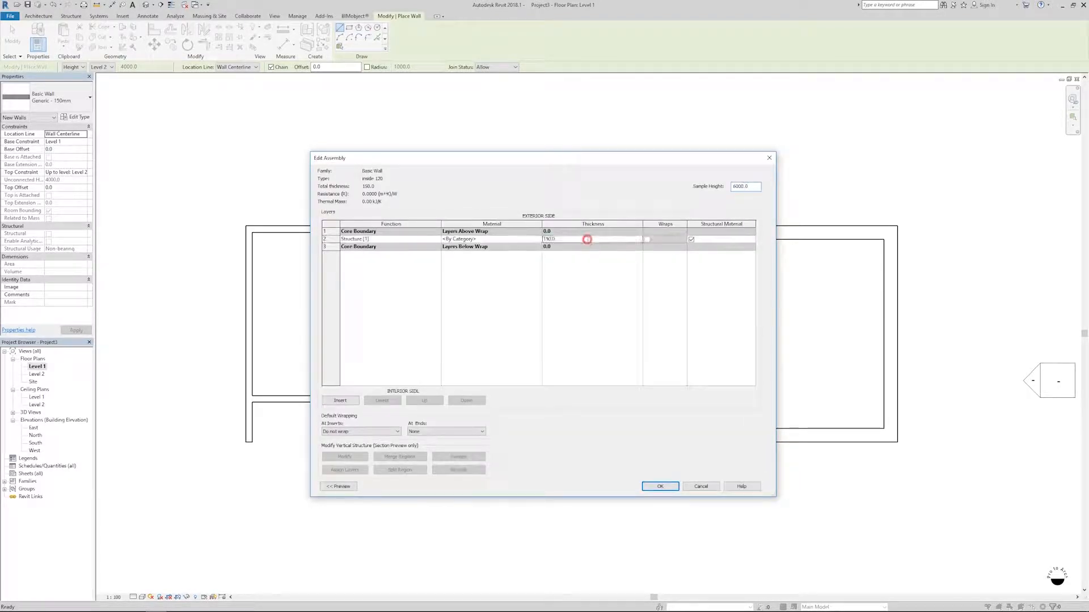
left_click(666, 486)
left_click(665, 483)
- Draw an open-ended corridor of inside 120 walls, about 4700 by 1400 mm, right of the partition gap, extending its lower wall to the right outer wall
middle_click_drag(750, 346, 669, 317)
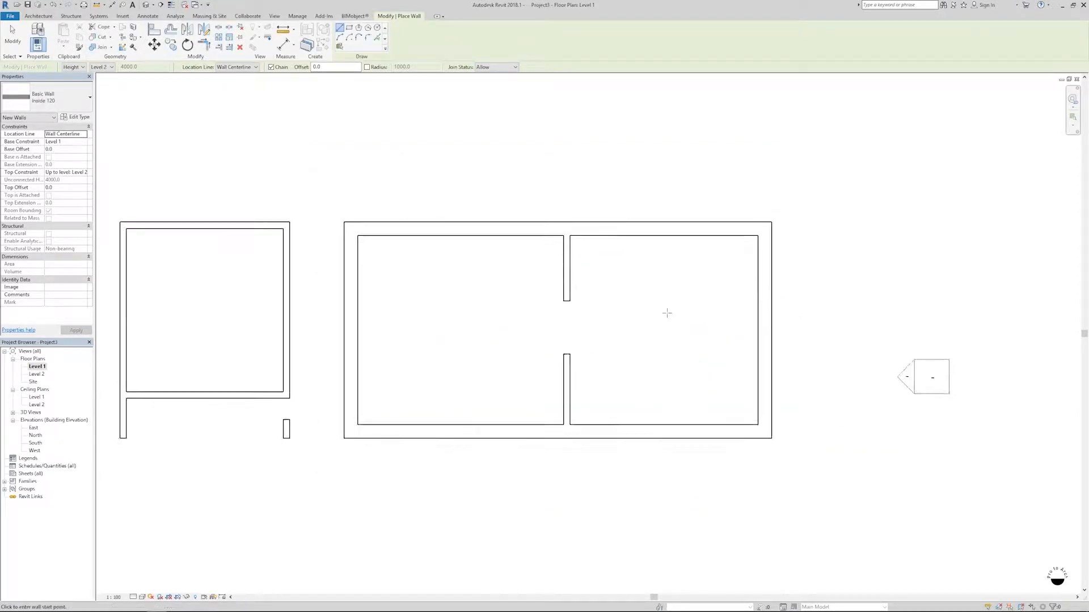
scroll(669, 317, "up", 1)
left_click(563, 309)
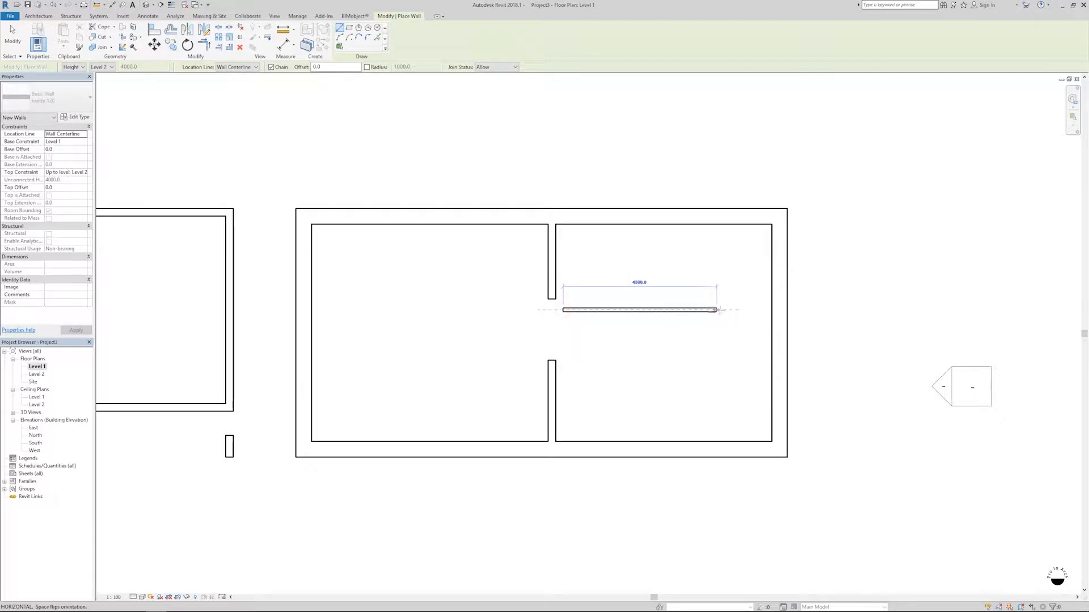
left_click(710, 309)
left_click(710, 353)
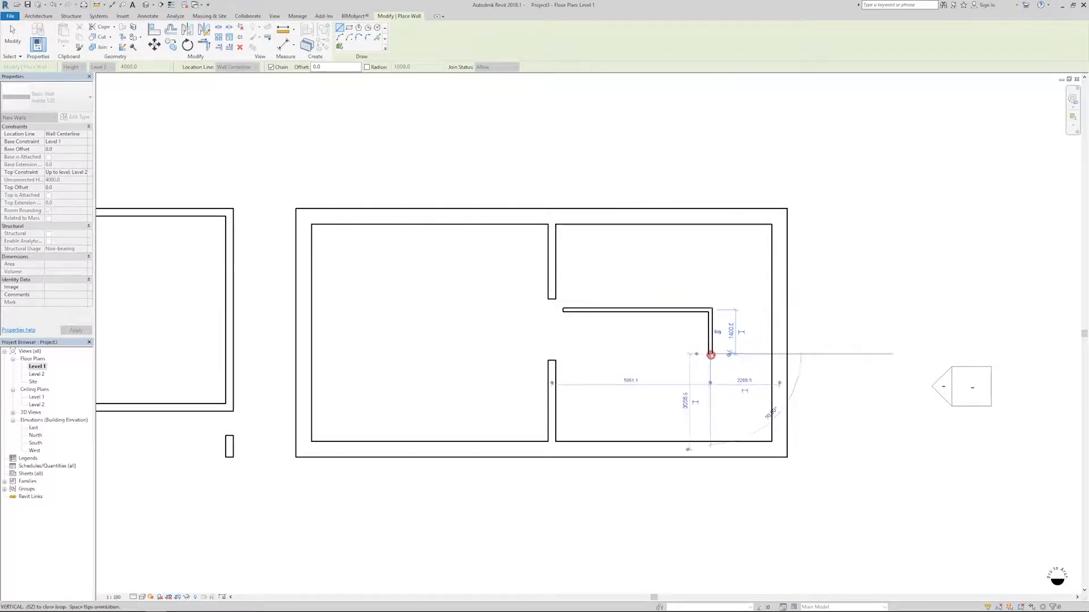
left_click(570, 354)
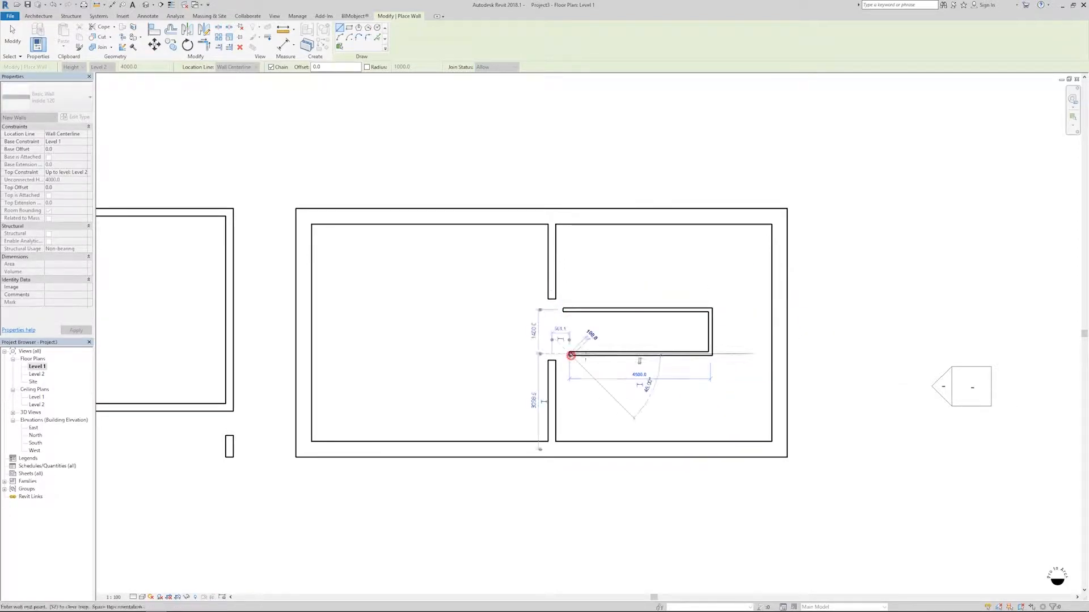
key("Escape")
key("Escape")
left_click(660, 355)
left_click_drag(710, 353, 771, 358)
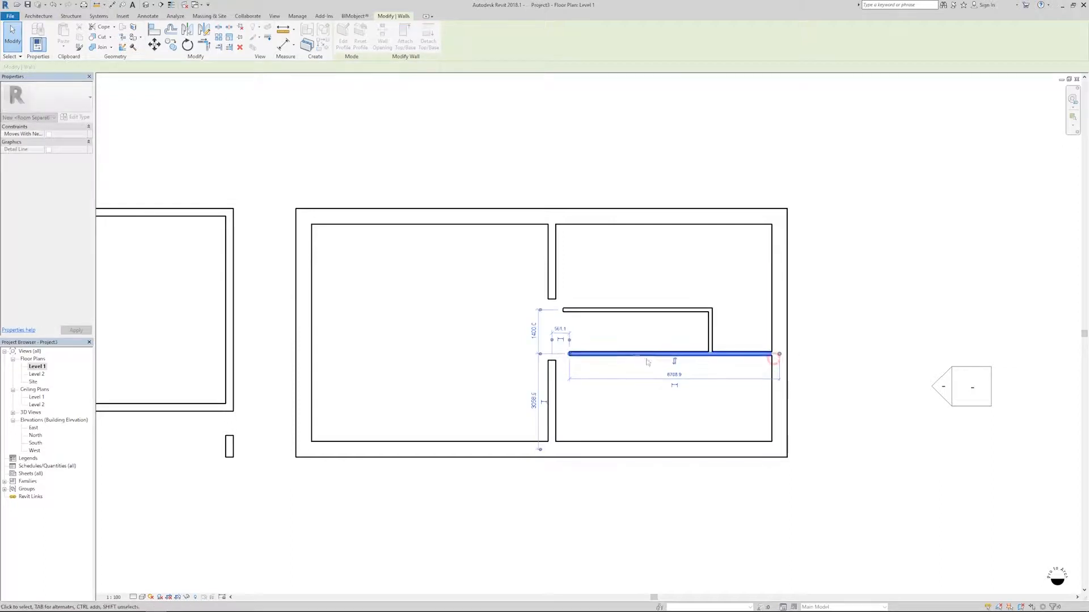
- Draw two in-line inside 120 dividing walls, from the corridor's lower wall to the lower outer wall and from its upper wall to the upper outer wall
key("w")
key("a")
left_click(644, 355)
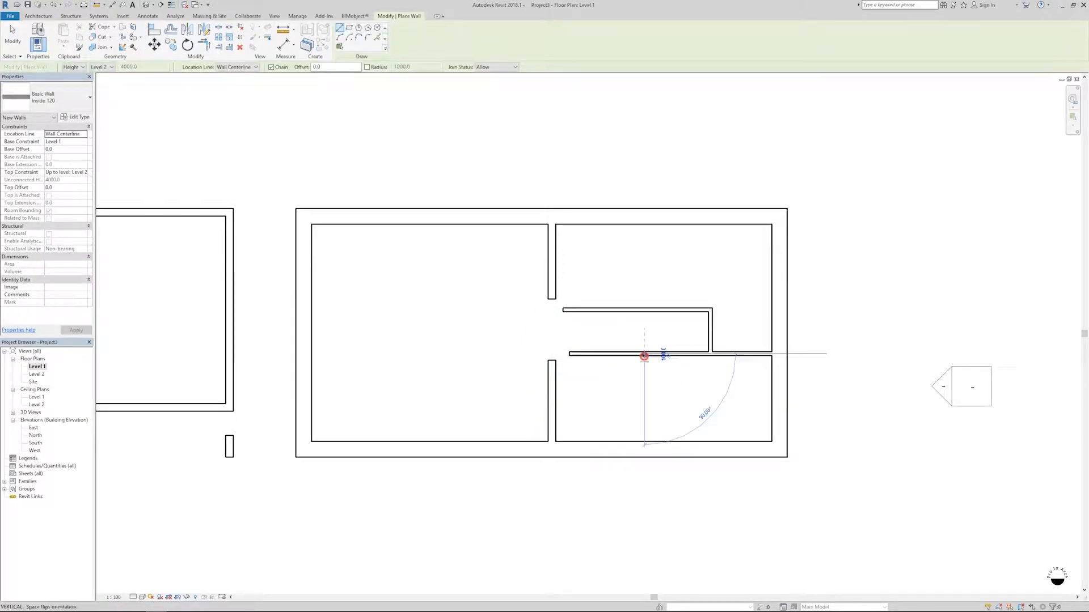
left_click(645, 445)
key("Escape")
left_click(645, 309)
left_click(644, 225)
key("Escape")
key("Escape")
- Place an aligned dimension string from the upper outer wall's inner face across both corridor walls' faces to the lower outer wall's inner face
key("d")
key("i")
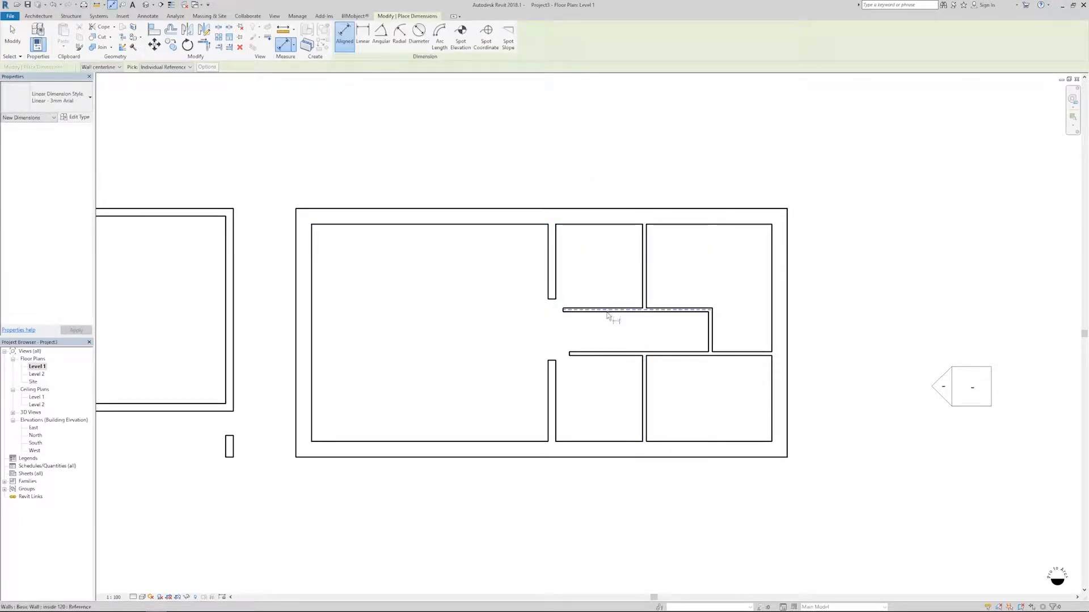
left_click(606, 224)
scroll(608, 299, "up", 2)
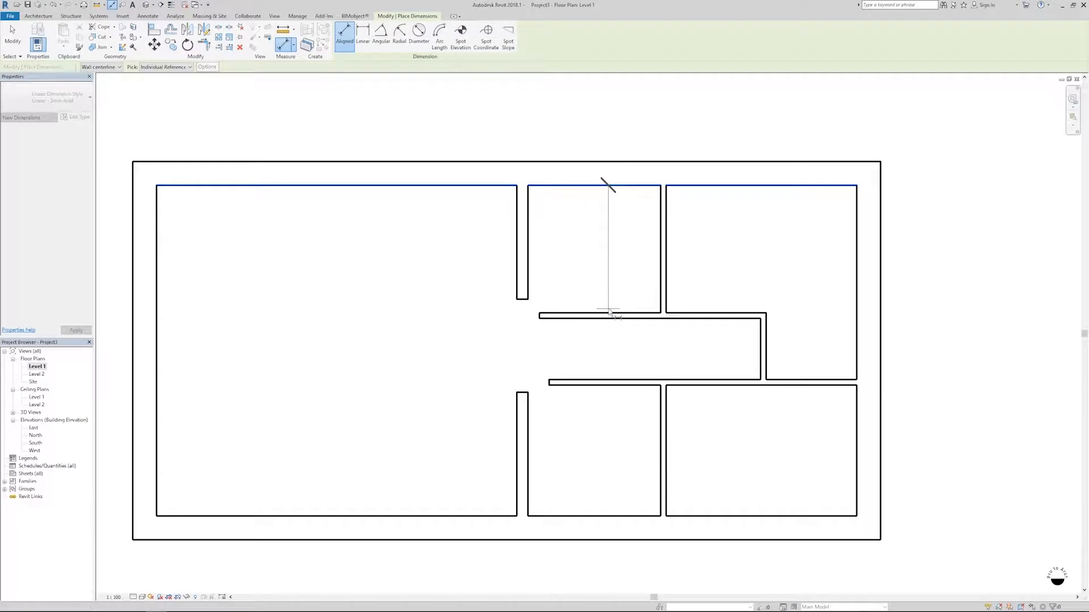
left_click(608, 313)
left_click(603, 319)
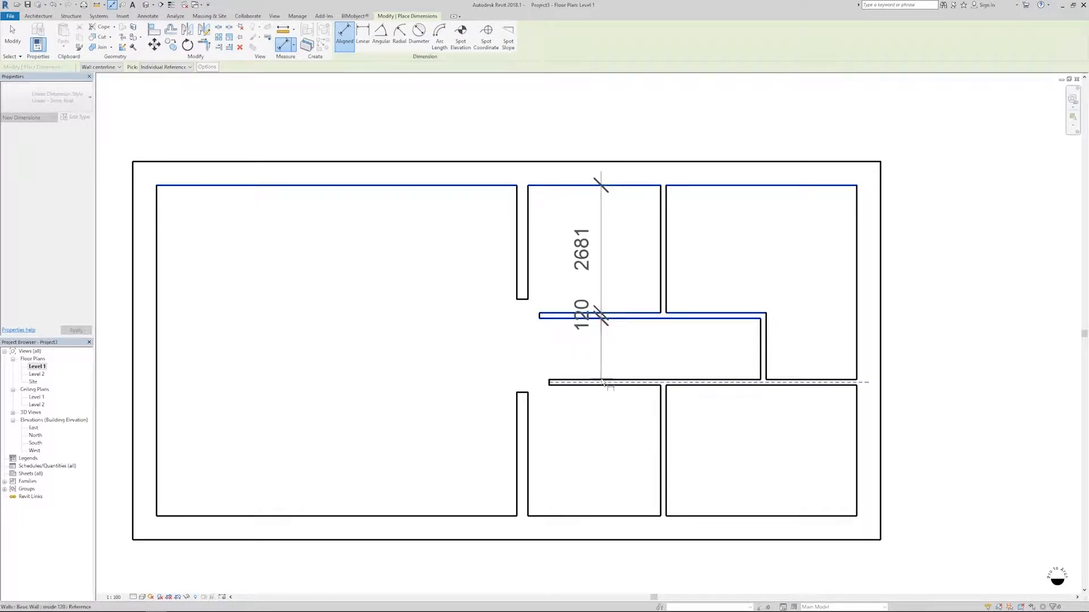
left_click(603, 379)
left_click(601, 386)
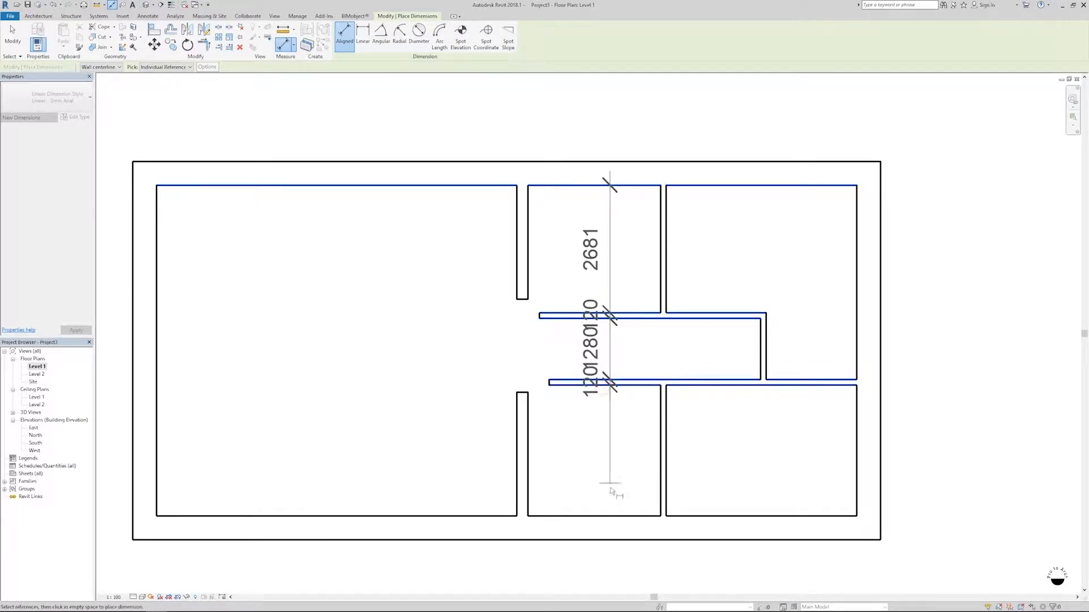
left_click(608, 516)
scroll(604, 496, "down", 2)
left_click(611, 581)
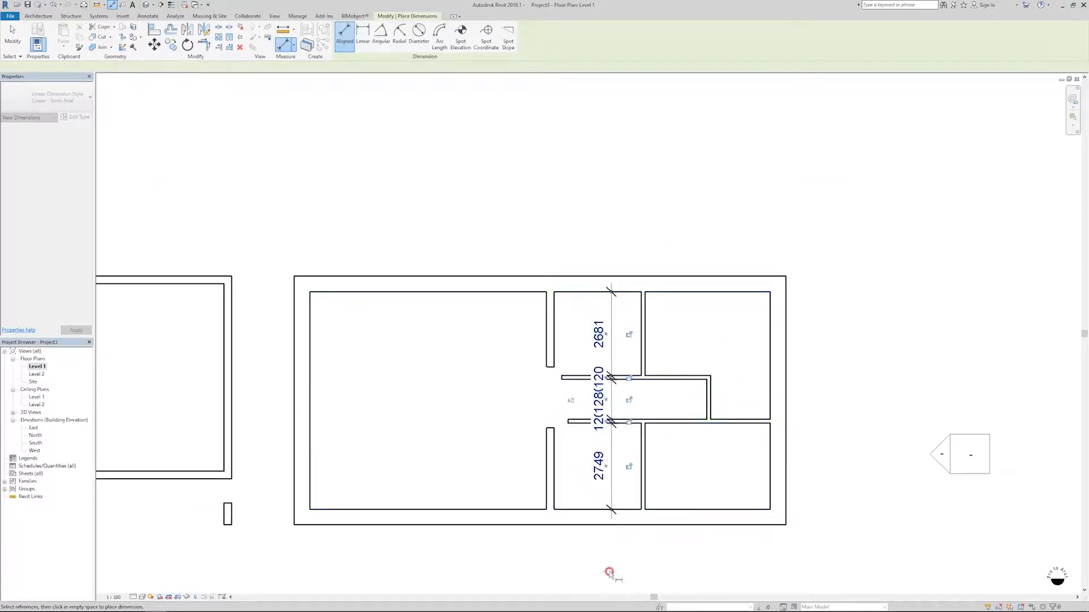
key("Escape")
key("Escape")
- Set the depths of the rooms below and above the corridor to 2600 mm each, and delete the dimension string
left_click(629, 421)
left_click(601, 467)
type("2600")
key("Return")
left_click(626, 377)
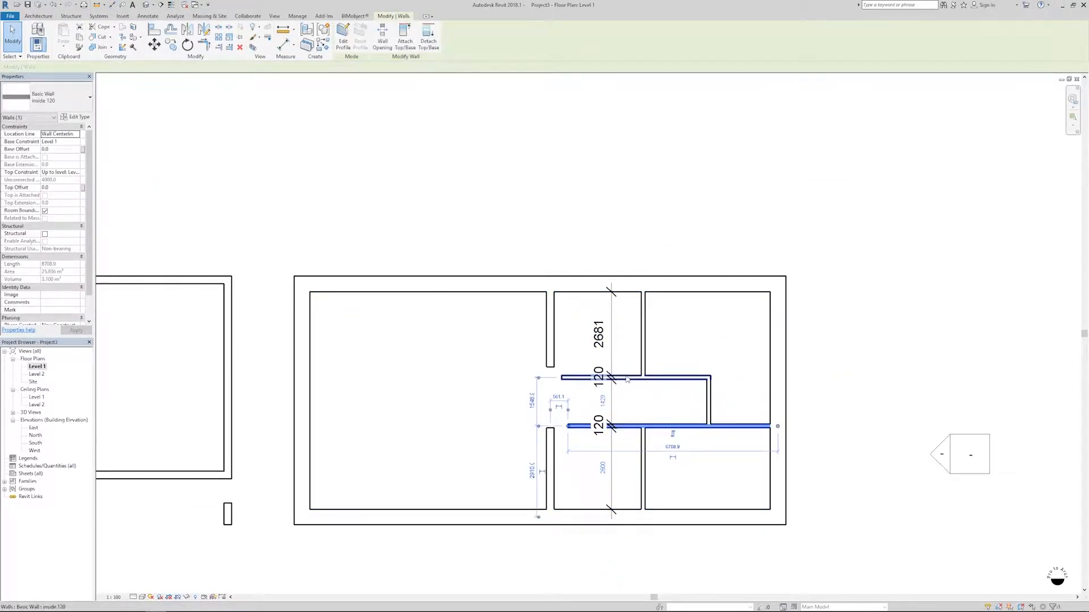
left_click(603, 333)
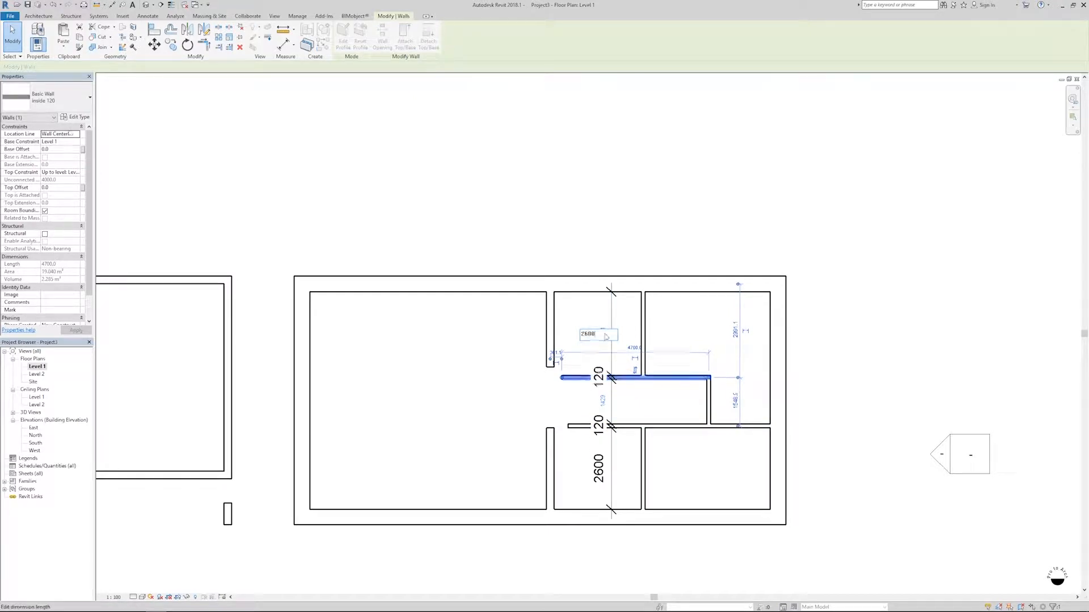
key("Return")
left_click(615, 414)
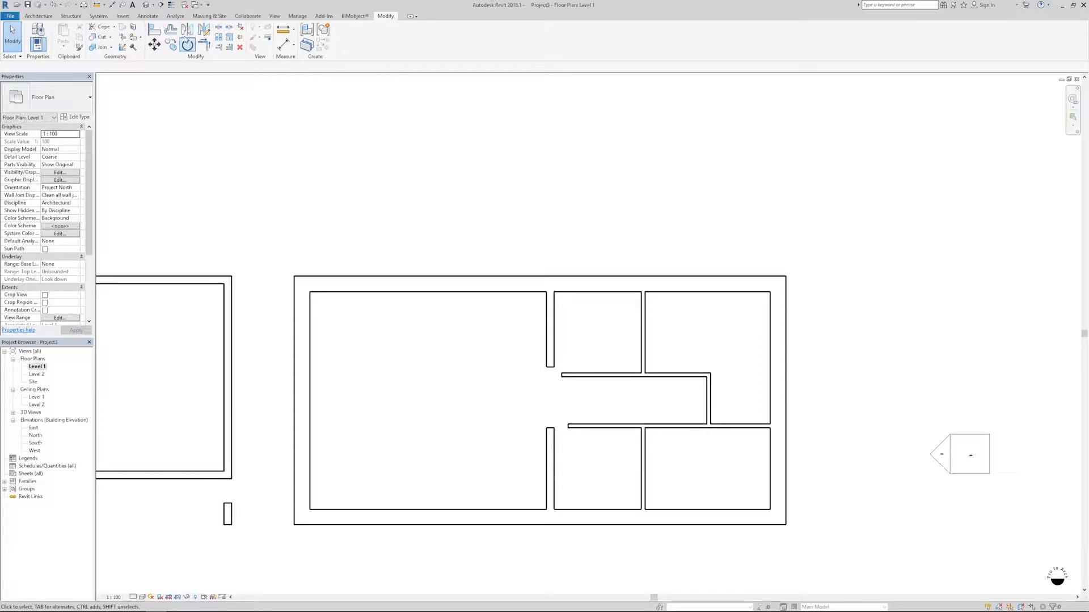
- Trim the upper and lower middle partitions to corners with the corridor's upper and lower walls
left_click(204, 45)
left_click(548, 357)
left_click(576, 375)
left_click(577, 426)
left_click(550, 453)
scroll(565, 534, "up", 1)
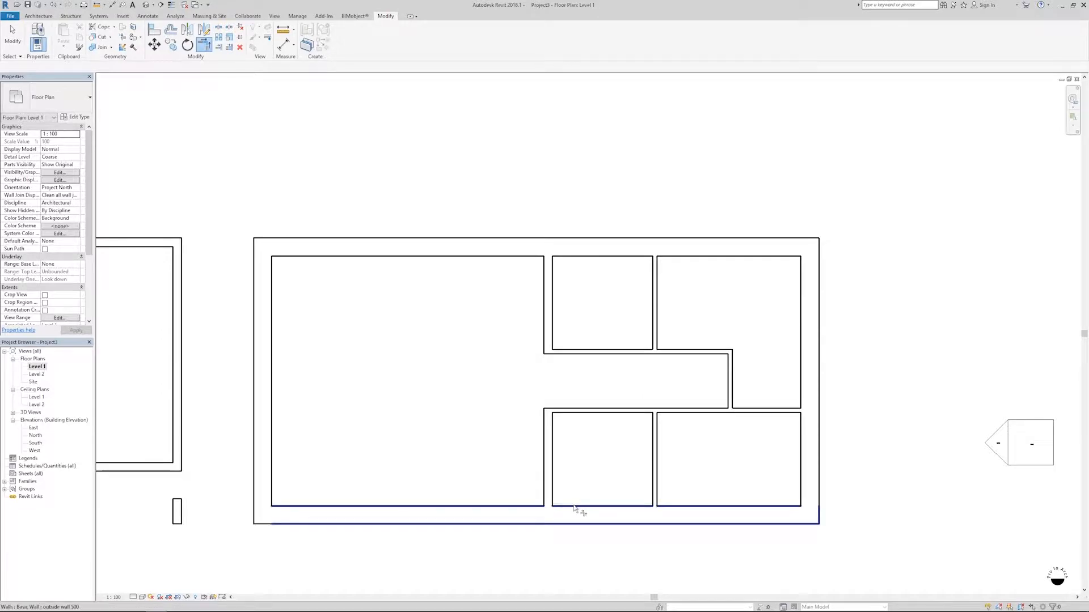
key("Escape")
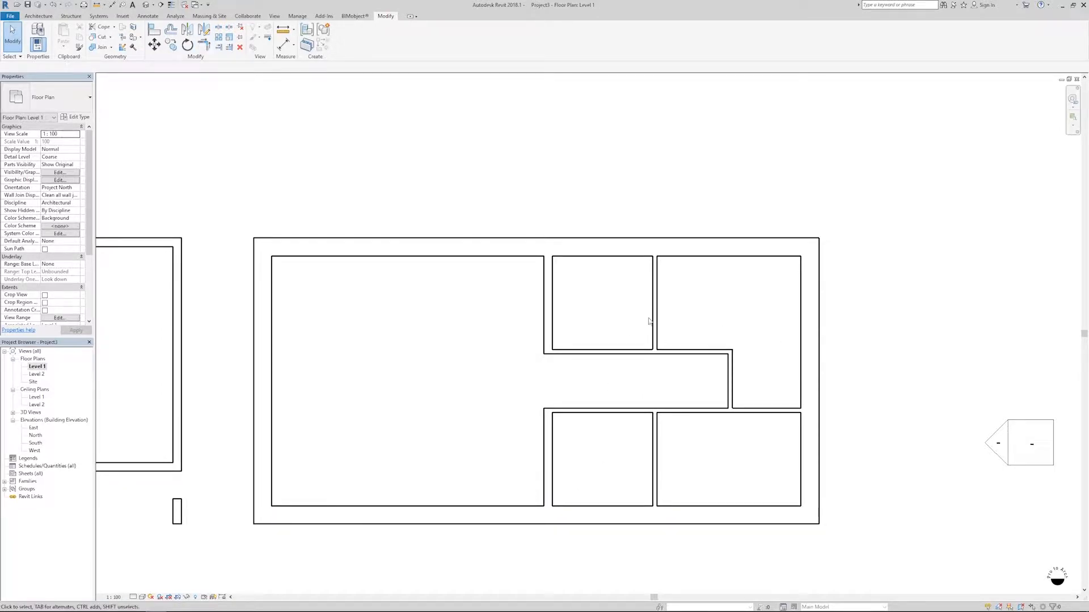
- Move the two inside 120 dividing walls together a short distance toward the right outer wall
left_click(655, 450)
left_click(655, 306, "ctrl")
left_click_drag(656, 309, 676, 310)
- Move the two outside wall 240 middle partitions together to the right, enlarging the big left room
left_click(546, 309)
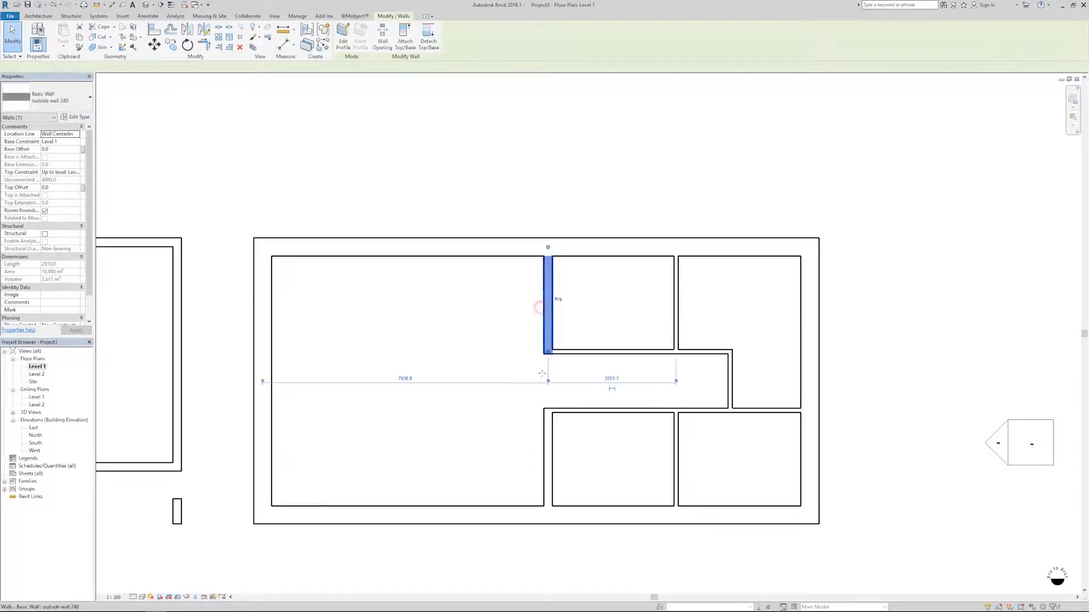
left_click(554, 468, "ctrl")
left_click_drag(554, 468, 579, 468)
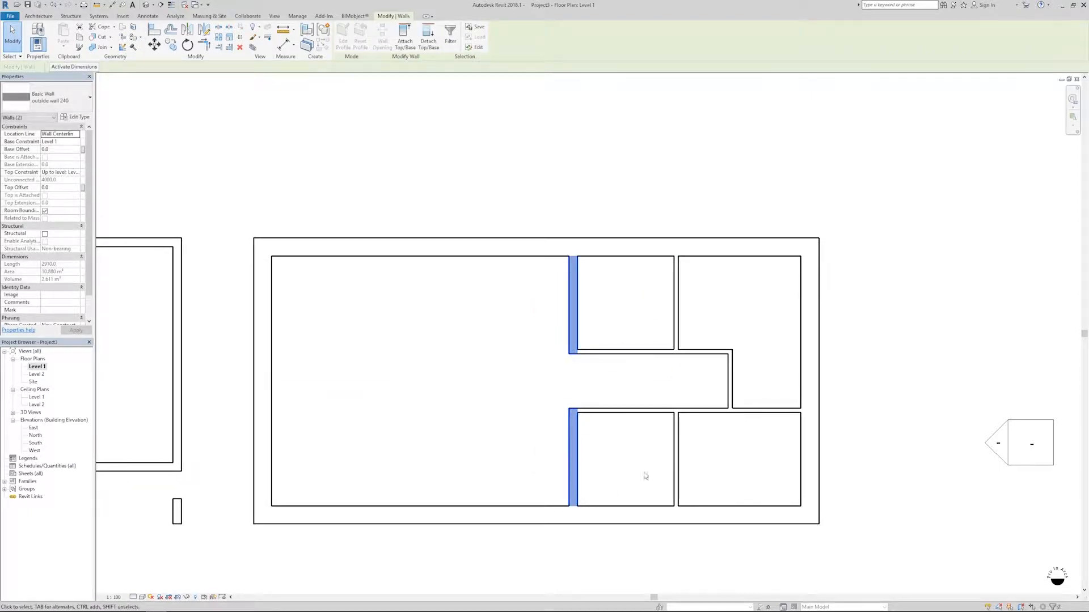
- Shift both dividing walls slightly further right to even out the room widths on either side of them
left_click(683, 470)
left_click(676, 469)
left_click(675, 313, "ctrl")
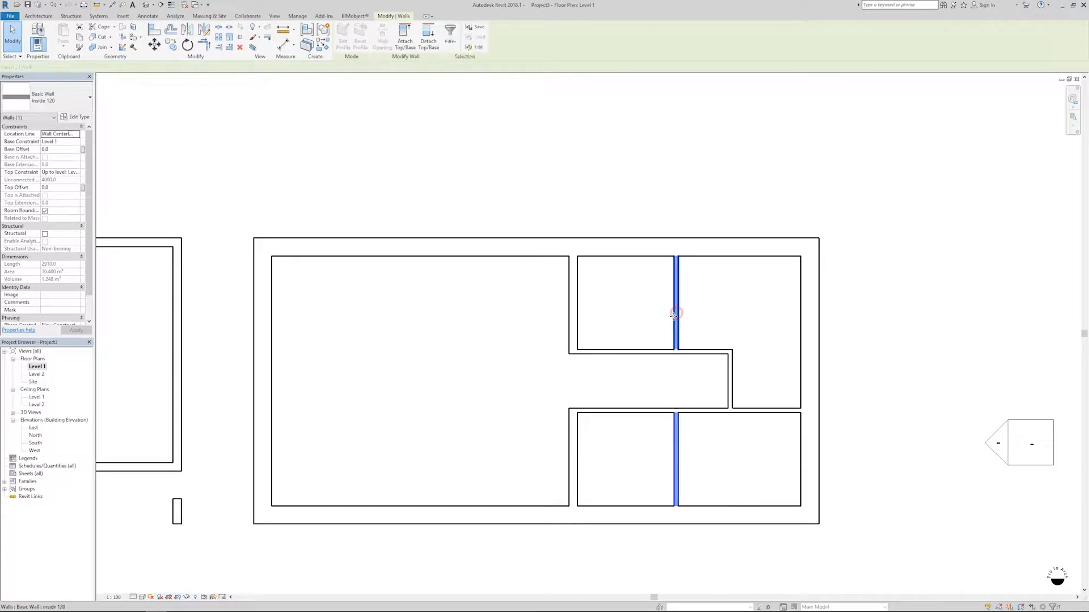
left_click_drag(684, 316, 693, 315)
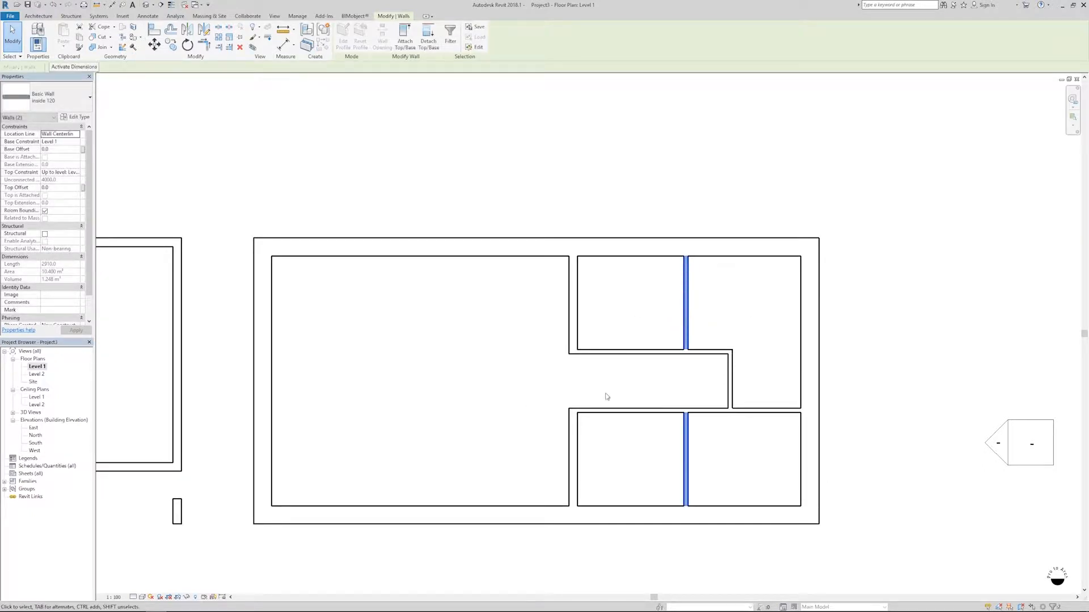
left_click(703, 397)
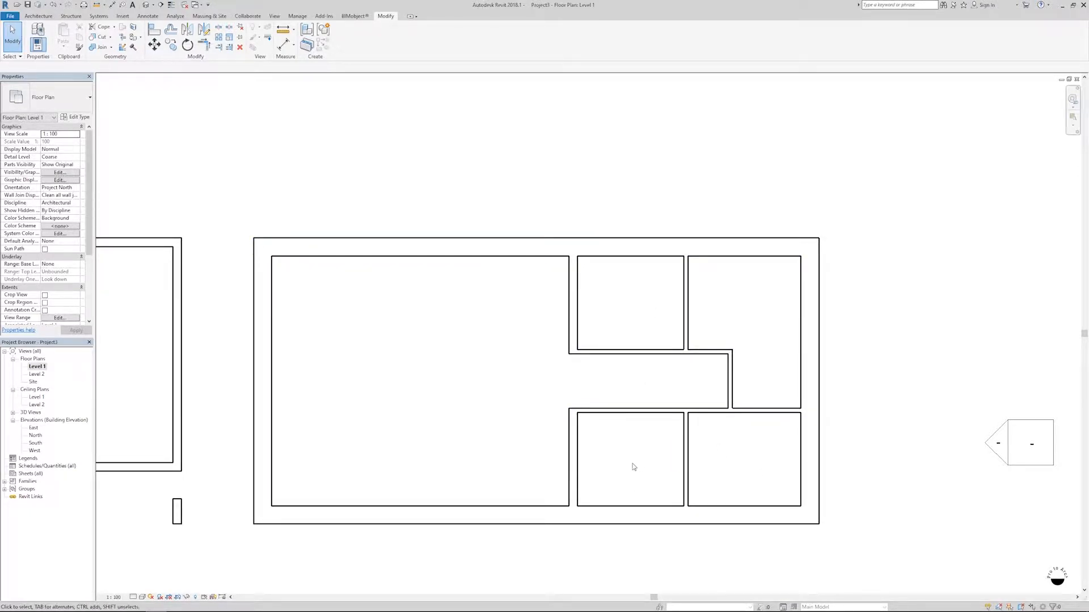
- Draw an Inside 120 partition down from the upper outer wall in the big left room and a horizontal one branching from it to the left outer wall
middle_click_drag(630, 469, 766, 476)
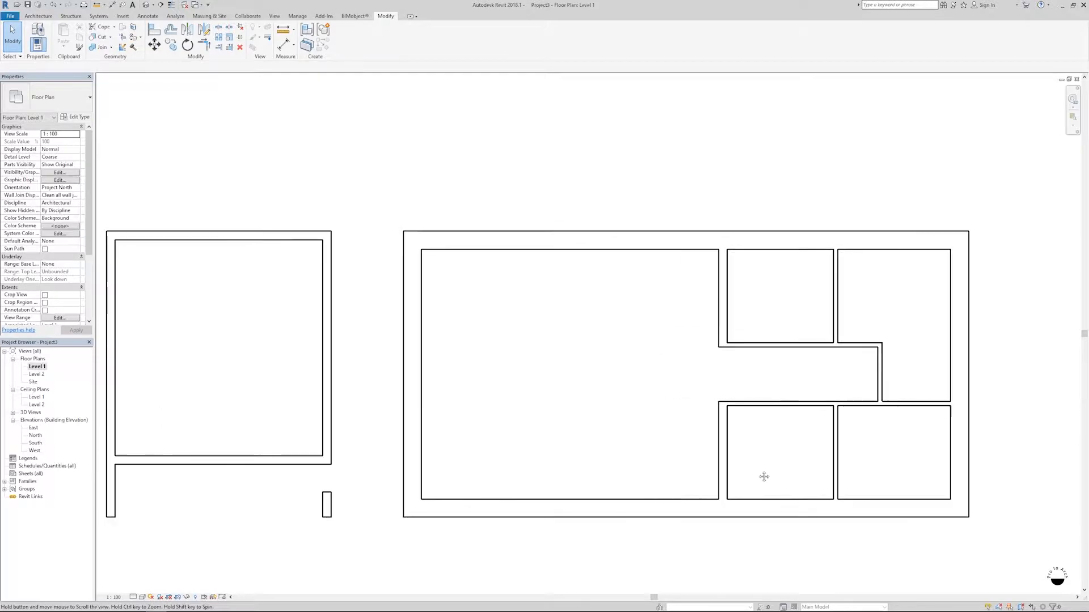
left_click(805, 344)
key("w")
key("a")
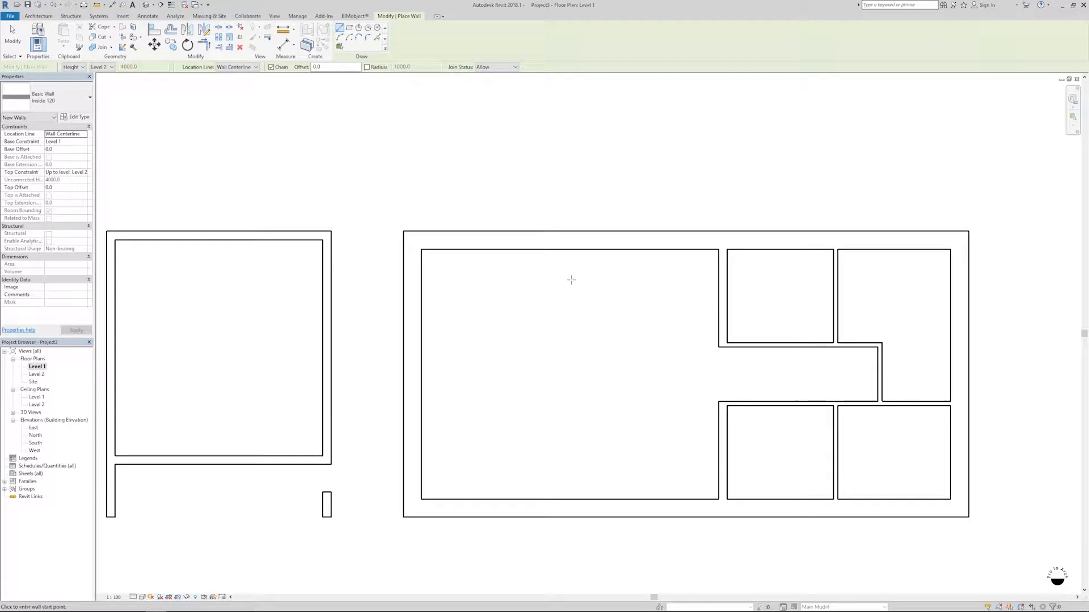
left_click(537, 248)
left_click(538, 364)
key("Escape")
left_click(536, 309)
left_click(421, 309)
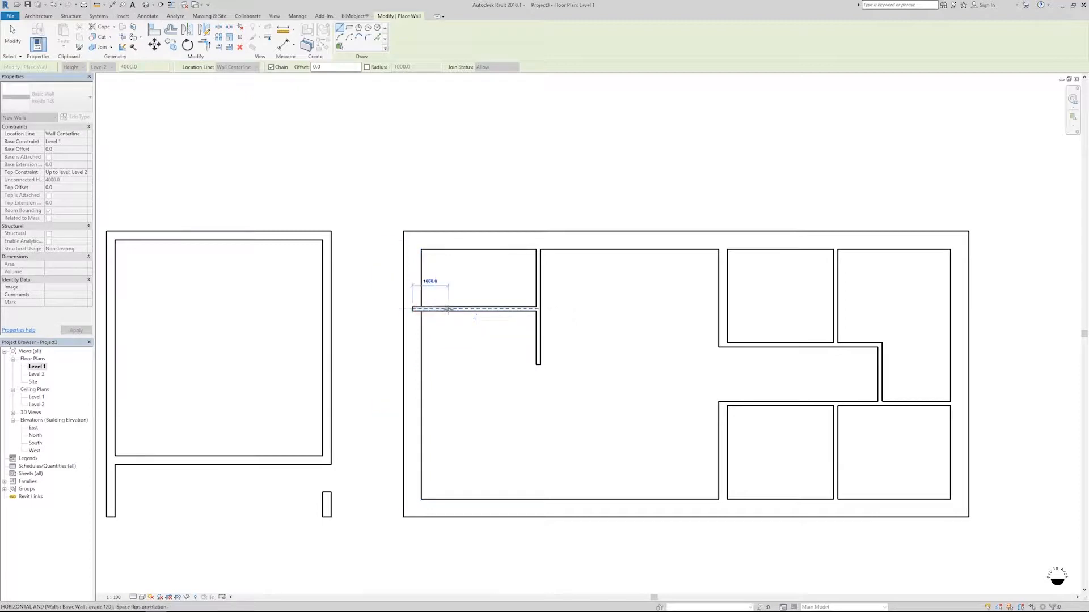
key("Escape")
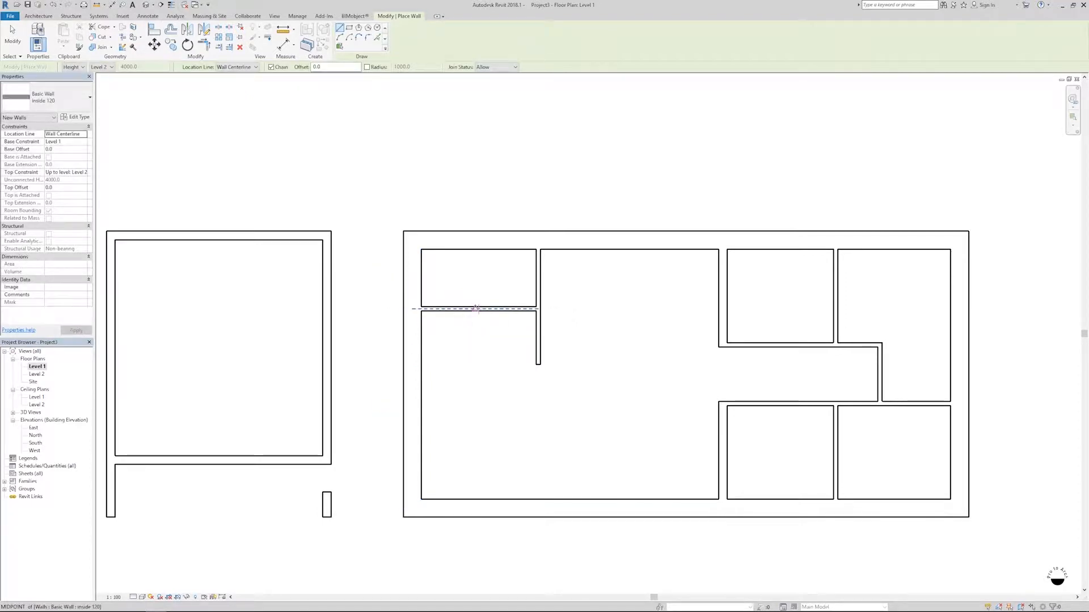
- Draw an L-shaped Inside 120 wall down from the midpoint of the horizontal partition and across to the left outer wall
left_click(477, 309)
left_click(476, 426)
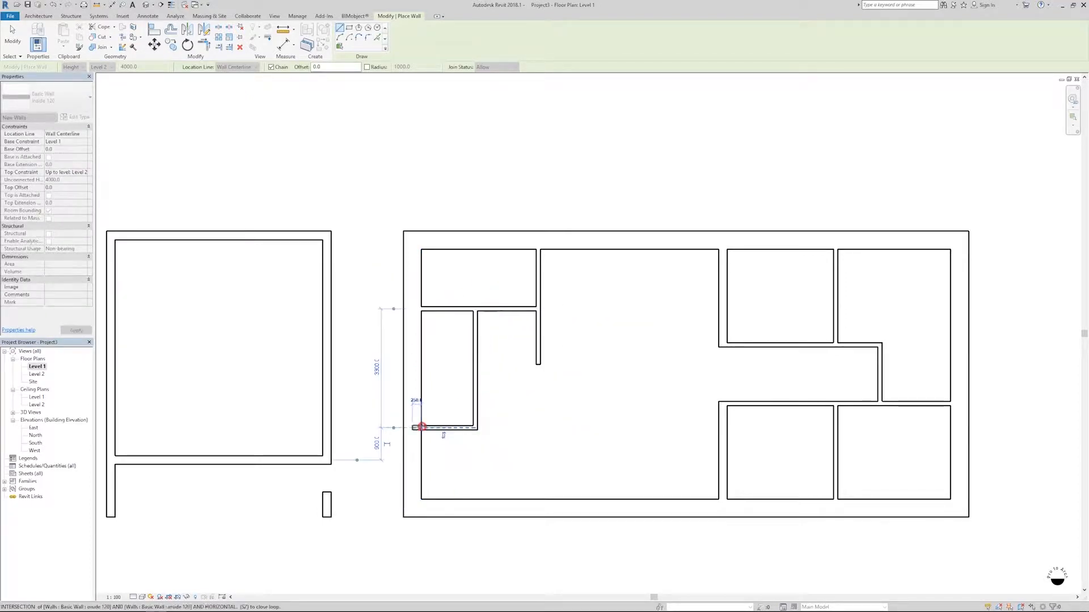
left_click(421, 426)
key("Escape")
key("Escape")
- Use a temporary dimension to set the clearance between the lower horizontal partition and the lower outer wall to 2000 mm, removing the dimension
key("d")
key("i")
left_click(452, 499)
left_click(453, 430)
left_click(460, 457)
key("Escape")
key("Escape")
left_click(457, 428)
left_click(451, 457)
type("2000")
key("Return")
key("Escape")
left_click(461, 450)
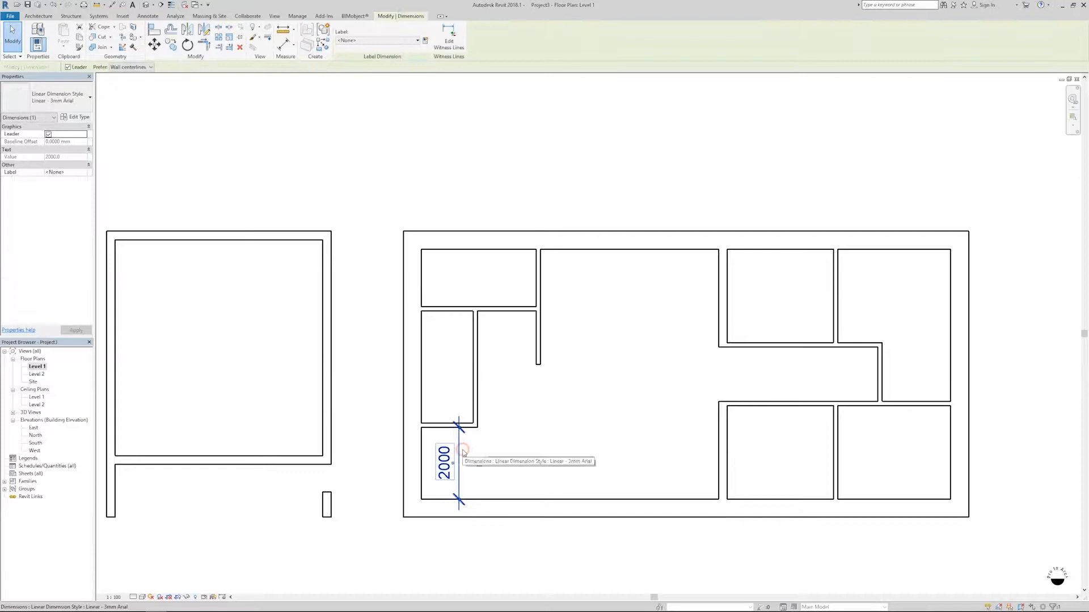
key("Delete")
- Dimension the narrow room between the left outer wall and its vertical partition, and set its clear width to 1800 mm
key("d")
key("i")
left_click(420, 380)
left_click(470, 382)
left_click(452, 385)
key("Escape")
key("Escape")
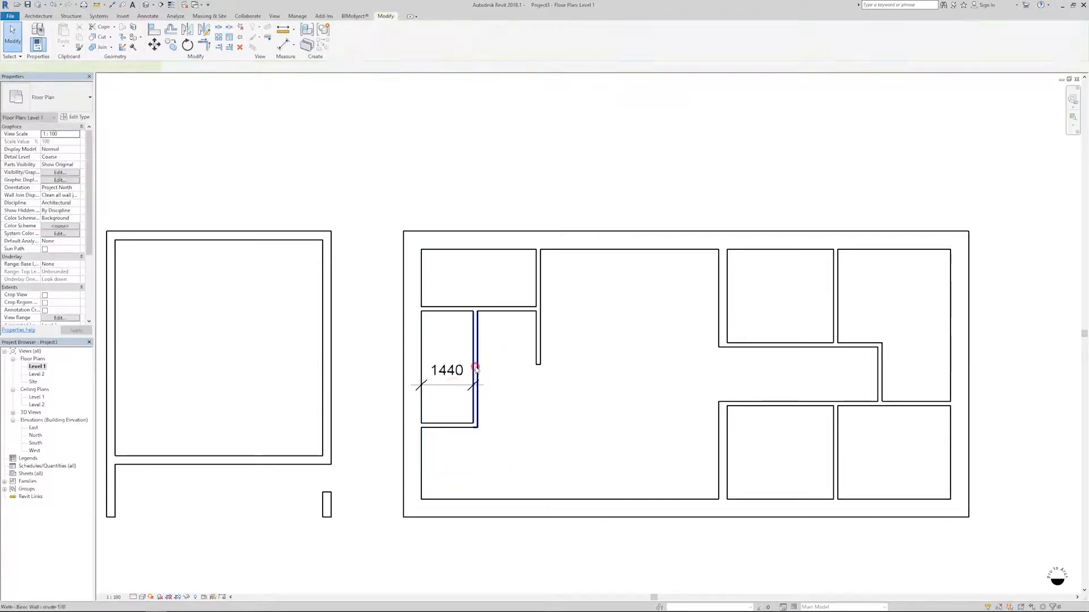
left_click(475, 369)
left_click(444, 374)
type("1800")
key("Return")
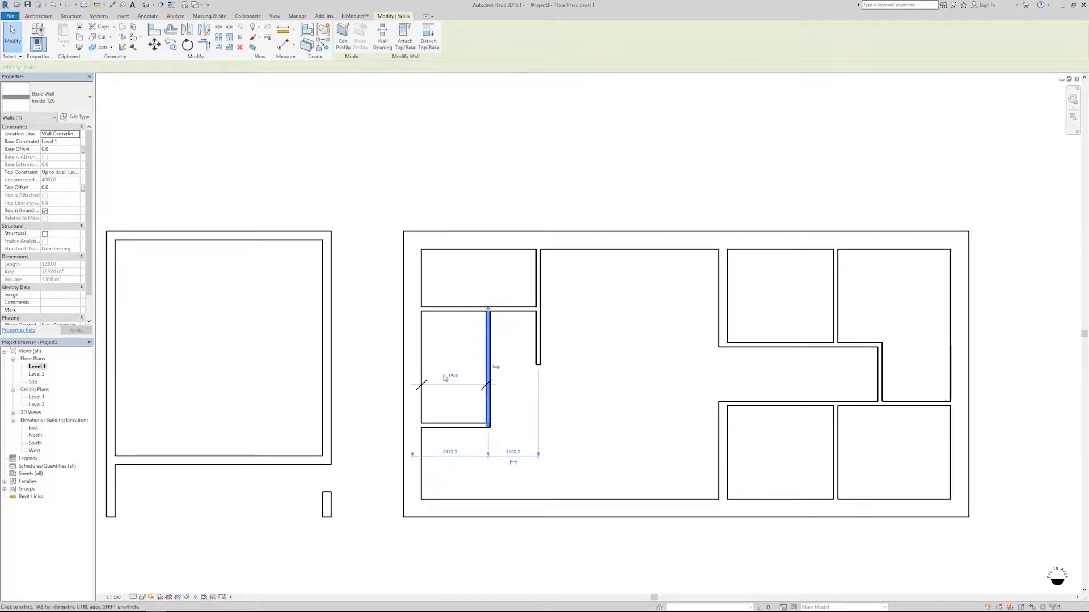
key("Escape")
- Draw a short horizontal Inside 120 wall between the two vertical partitions to close off a small room
key("w")
key("a")
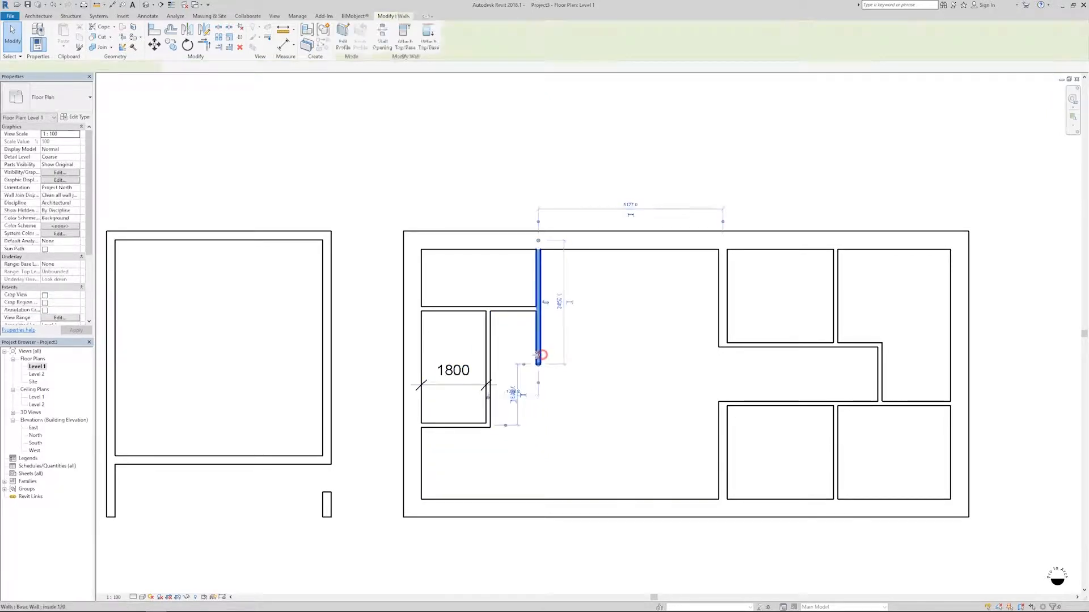
left_click(488, 358)
left_click(538, 359)
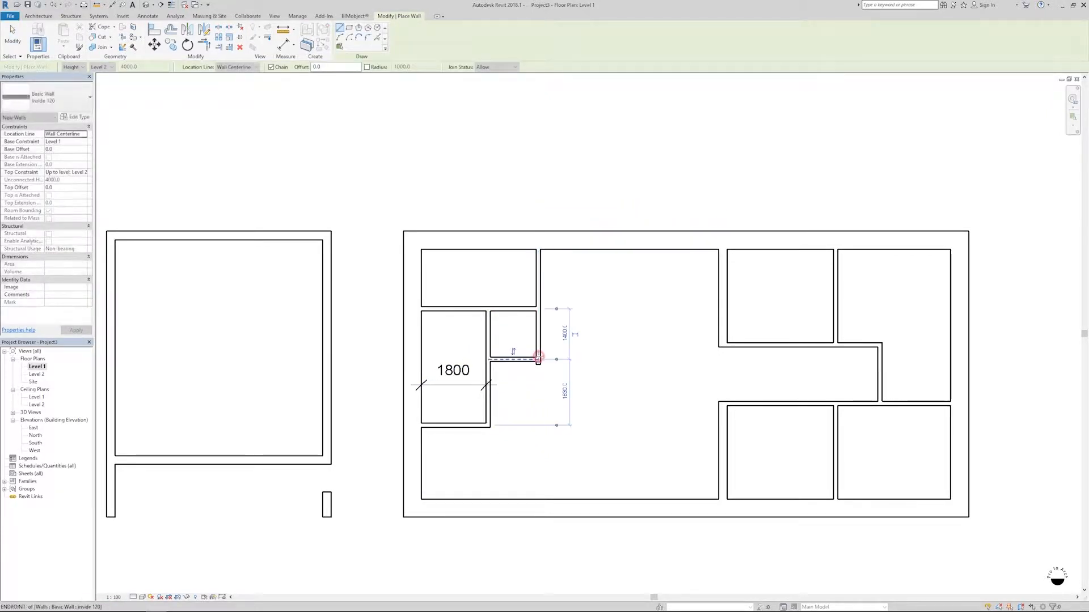
key("Escape")
key("Escape")
- Trim the small room's open lower corner so the two partitions meet cleanly, and delete the 1800 mm dimension
key("r")
key("t")
key("Escape")
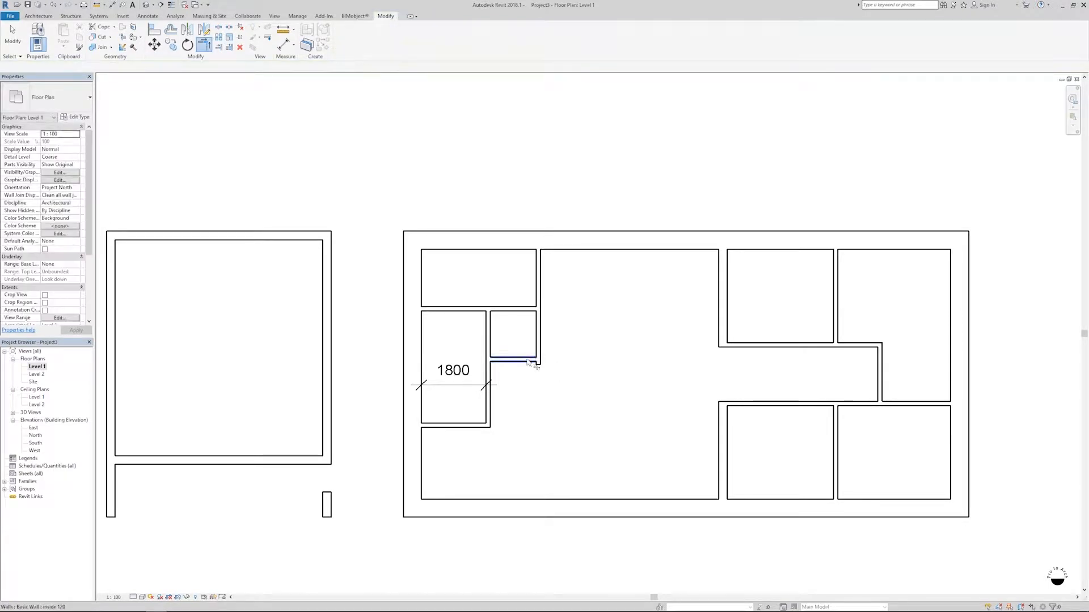
left_click(450, 375)
key("Delete")
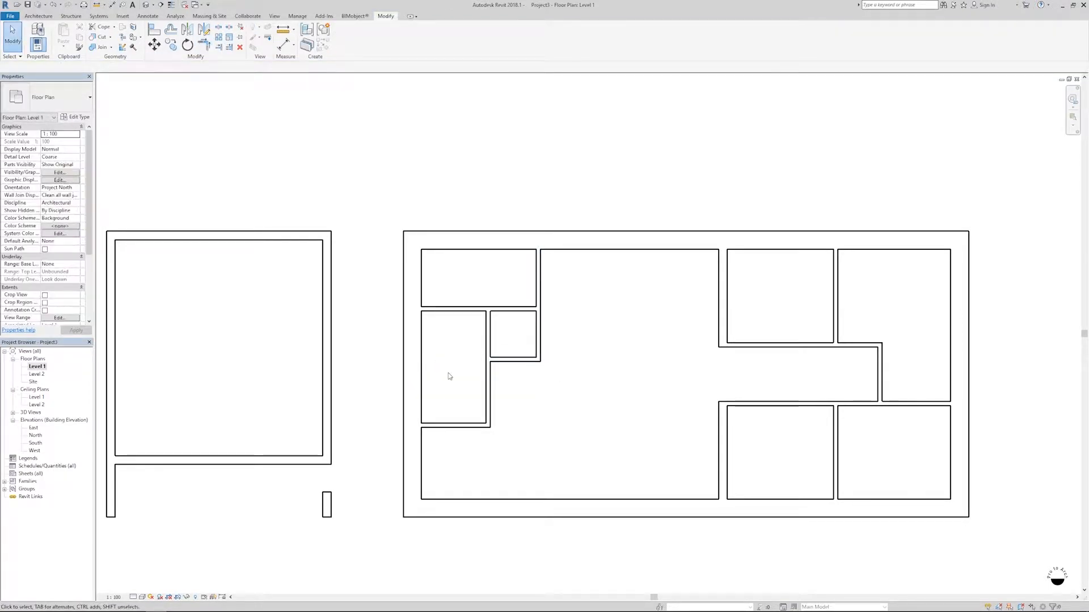
- Draw a freestanding L-shaped Inside 120 wall in line with the lower horizontal partition, with its upright leg about 1000 mm long
key("w")
key("a")
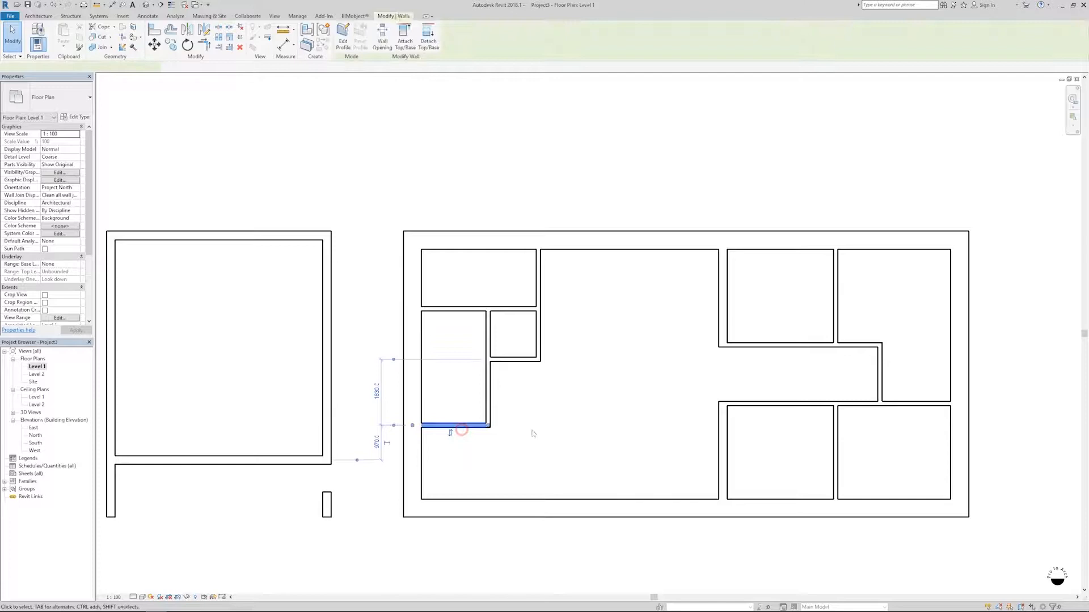
left_click(535, 425)
left_click(584, 425)
left_click(584, 389)
key("Escape")
key("Escape")
- Set the inner length of the freestanding wall's upright leg to 800 mm using a dimension, and delete that dimension
scroll(588, 399, "up", 2)
left_click(588, 399)
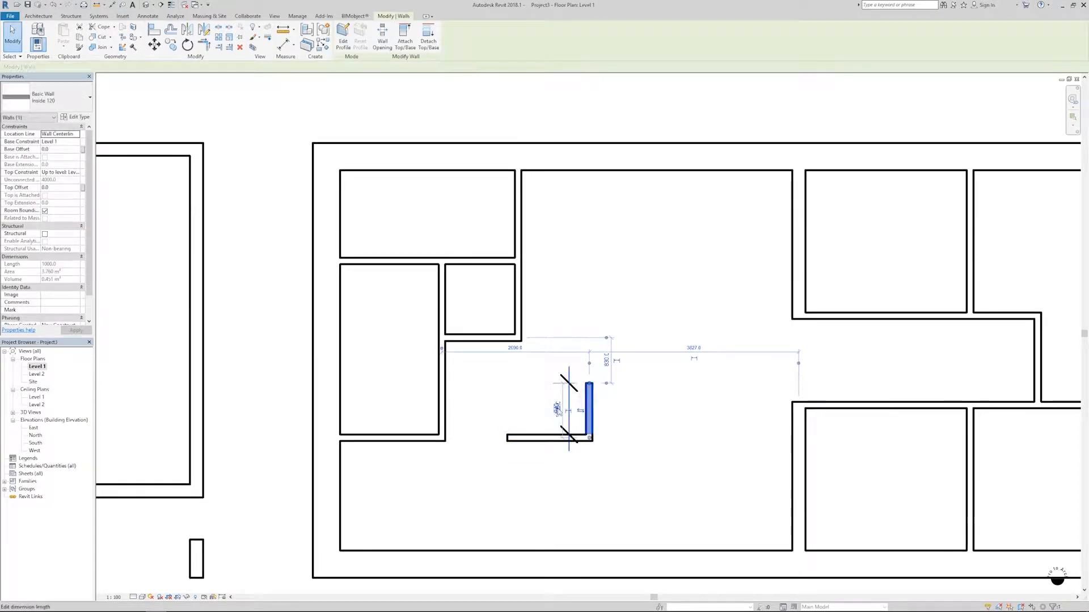
scroll(557, 412, "up", 5)
left_click(574, 408)
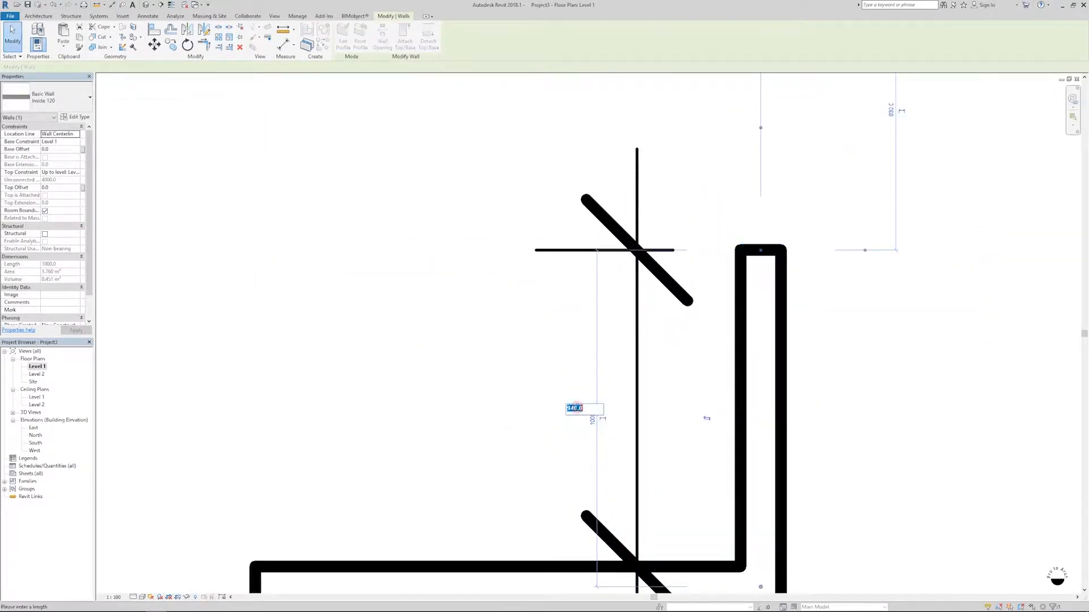
type("800")
key("Return")
left_click(597, 307)
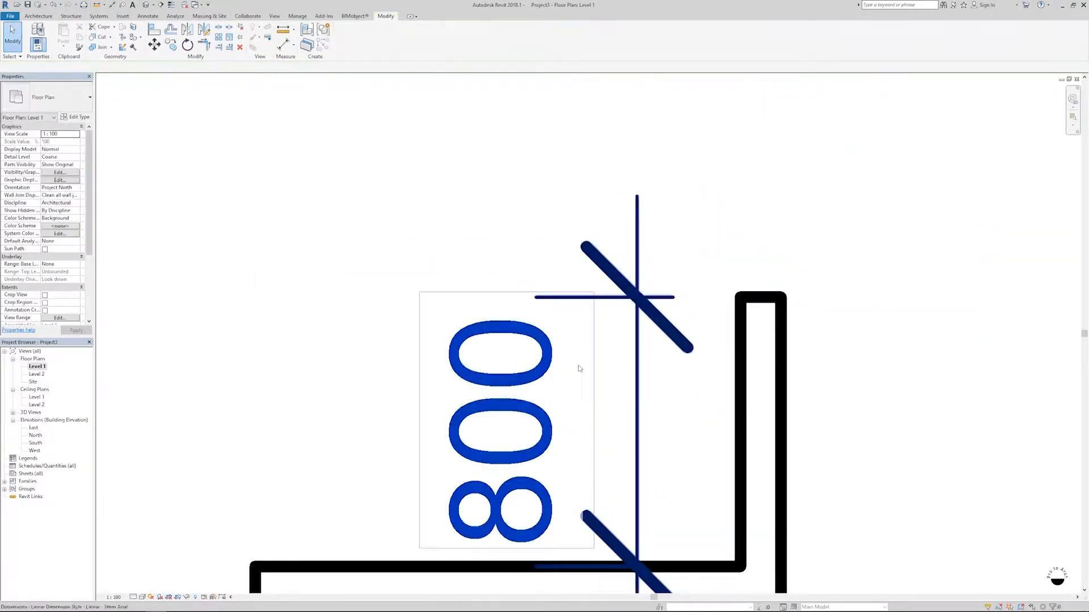
left_click(600, 292)
key("Escape")
scroll(600, 300, "down", 6)
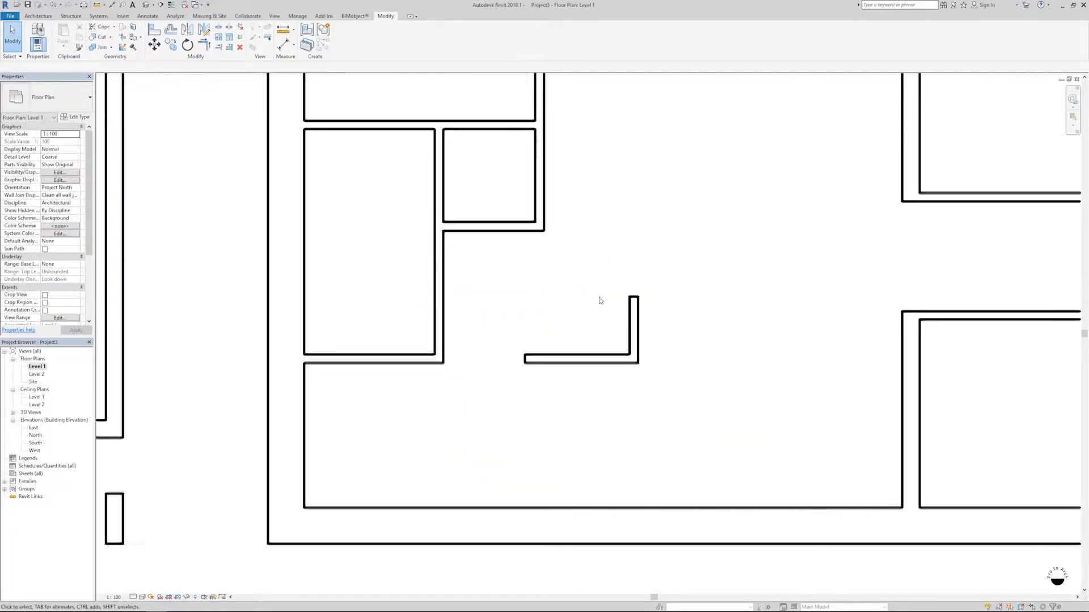
scroll(558, 369, "down", 4)
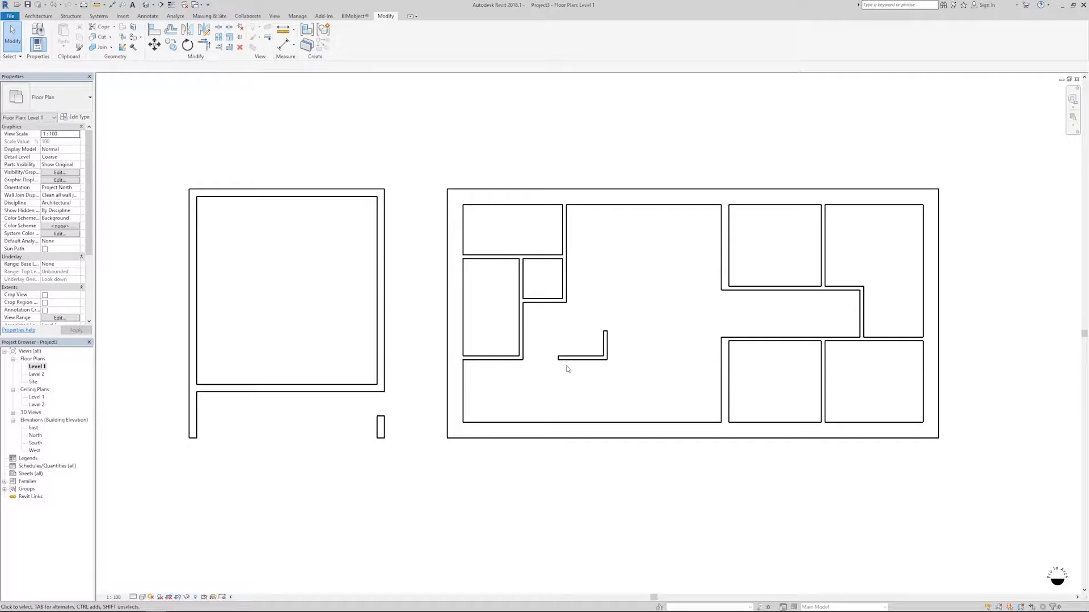
- Duplicate the M_Single-Flush 0915 x 2134mm door type as 900 x 2100 and resize it to match, with a height of 2100 mm
scroll(566, 369, "up", 1)
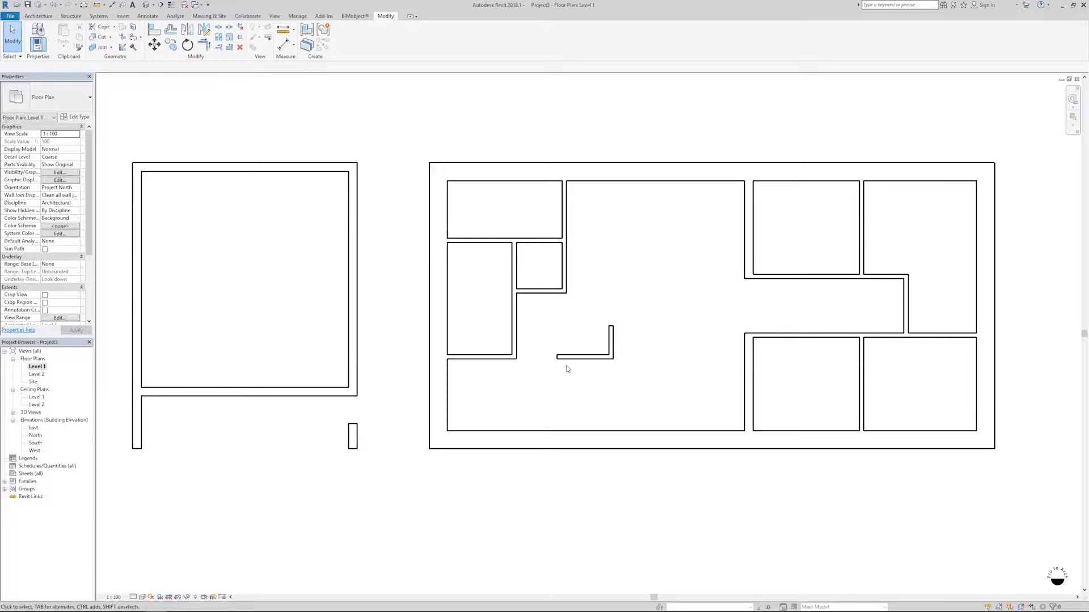
left_click(26, 17)
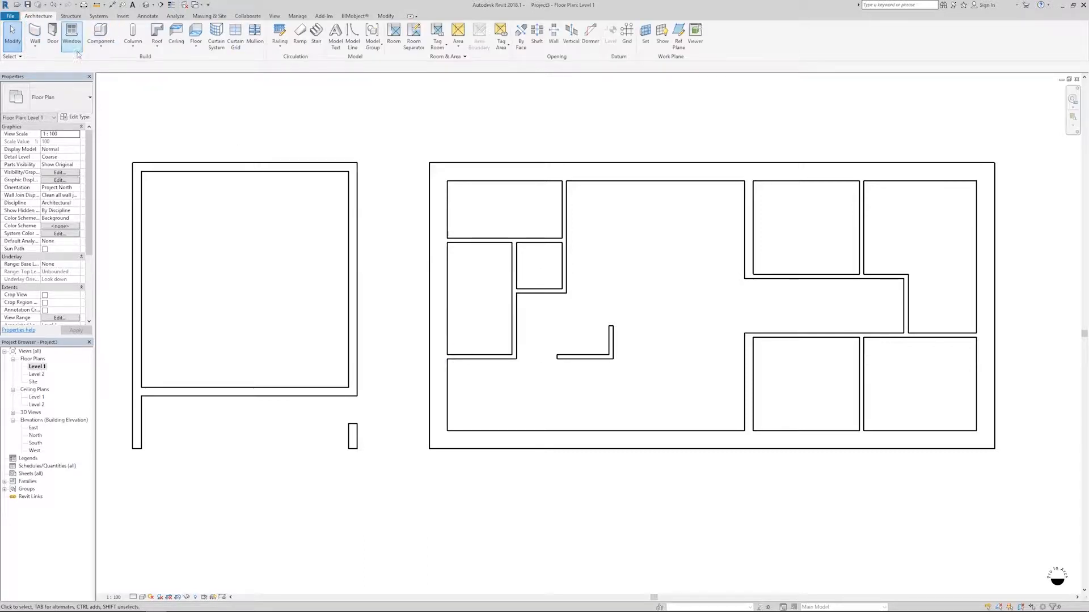
left_click(57, 35)
left_click(50, 103)
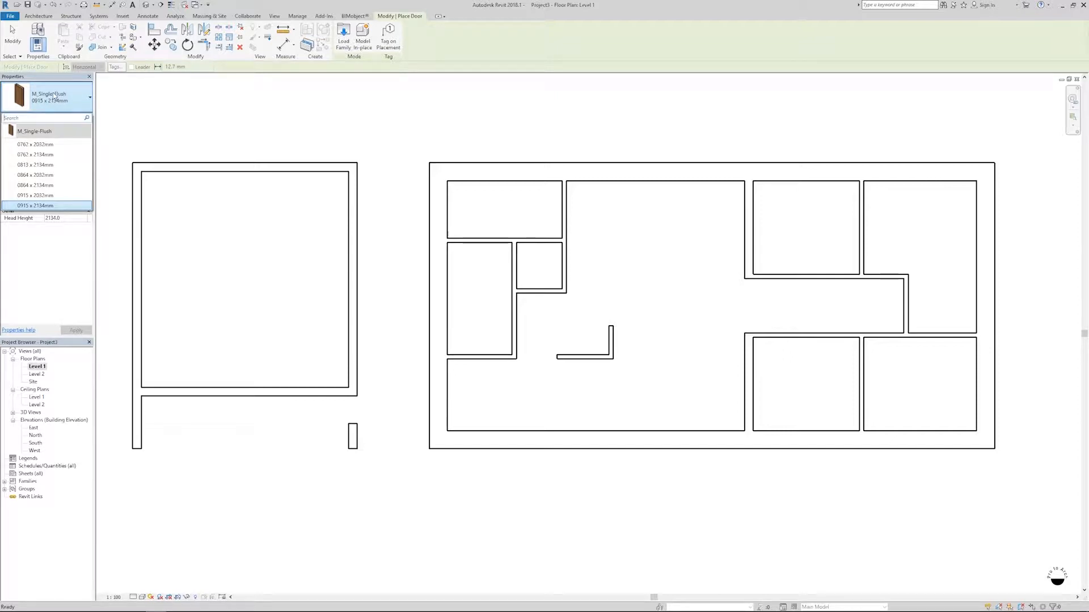
left_click(34, 203)
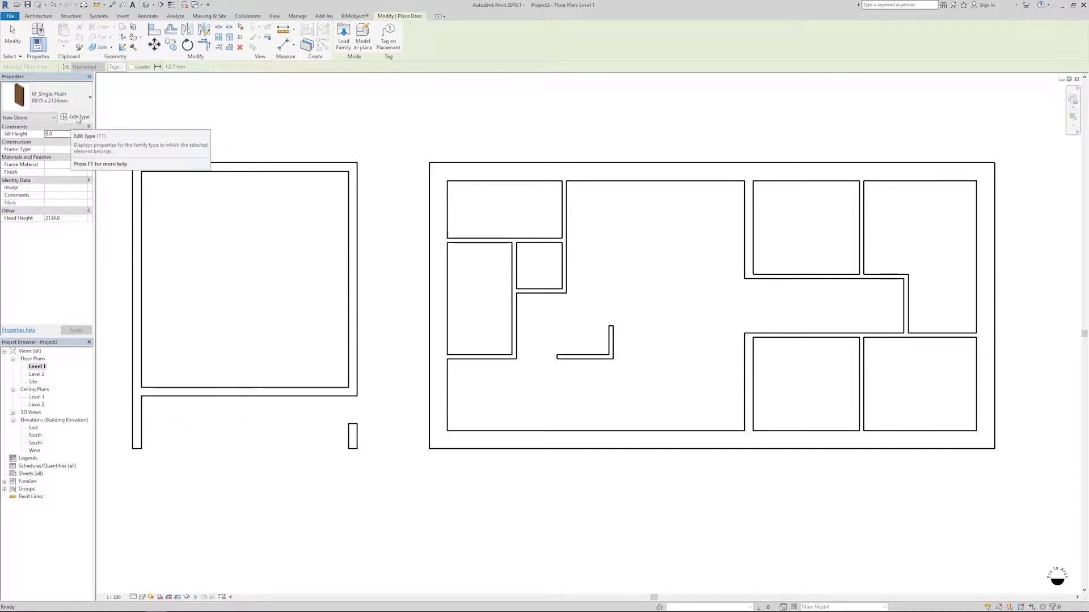
left_click(78, 118)
left_click(747, 188)
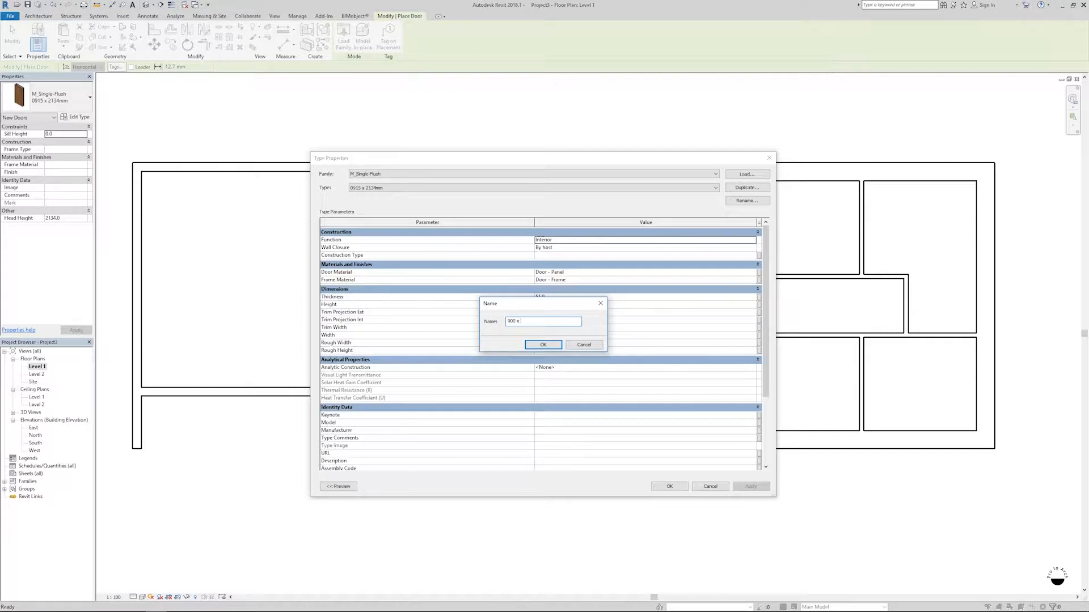
key("Return")
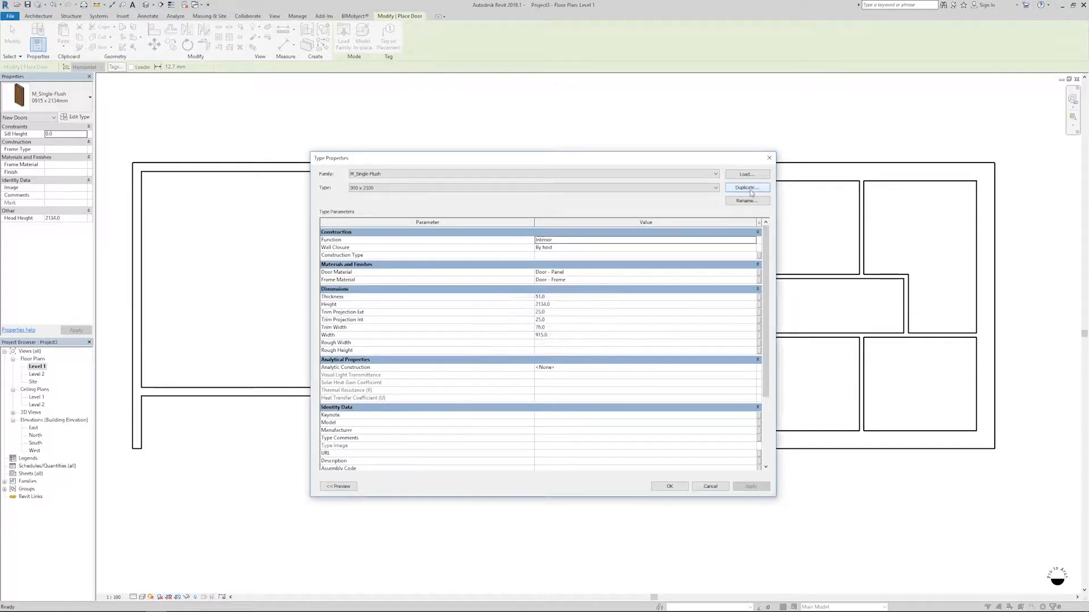
left_click(558, 304)
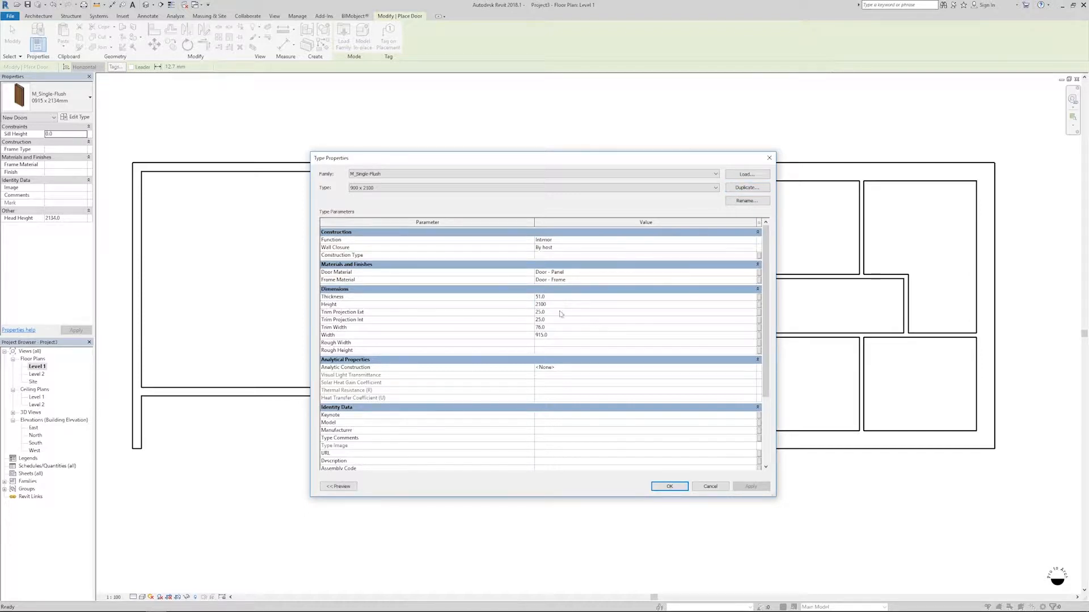
left_click(672, 487)
- Place four 900 x 2100 doors from the corridor into the upper middle, upper right, lower right and lower middle rooms, each swinging into its room
middle_click_drag(785, 324, 498, 311)
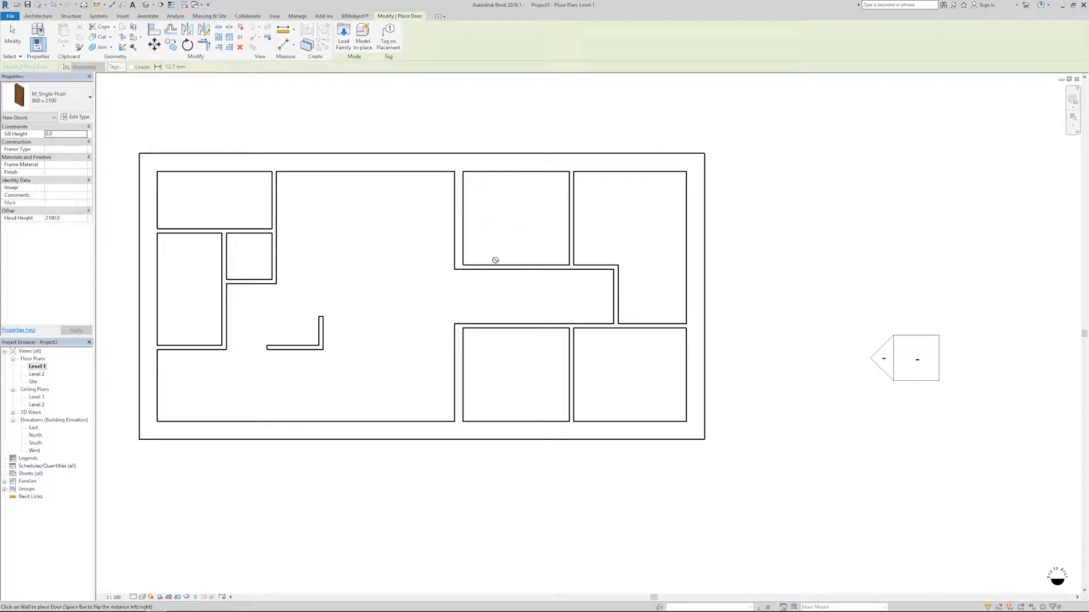
middle_click_drag(512, 262, 554, 289)
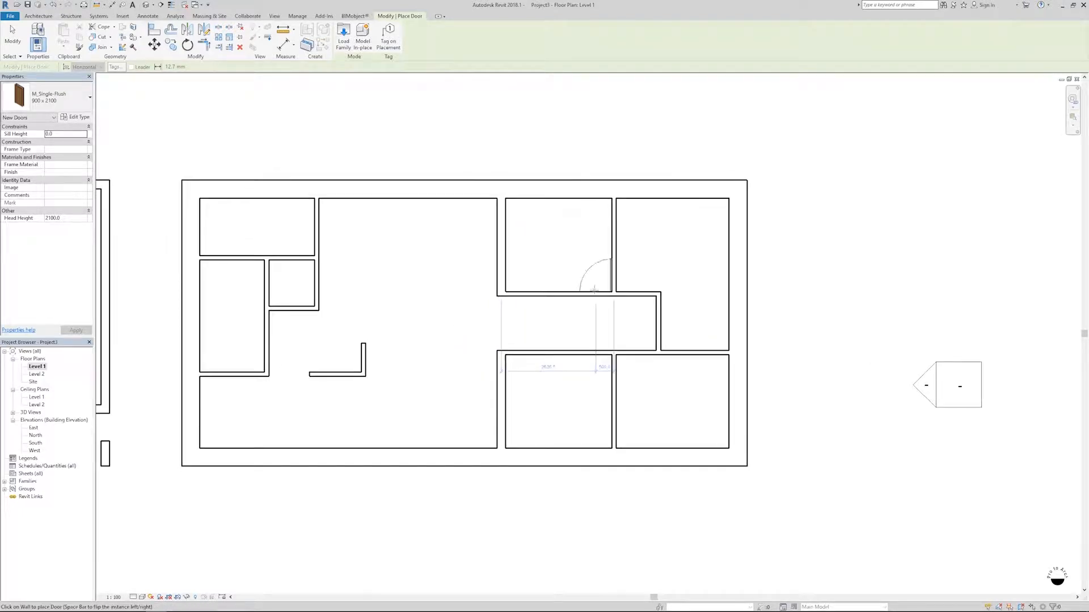
left_click(593, 292)
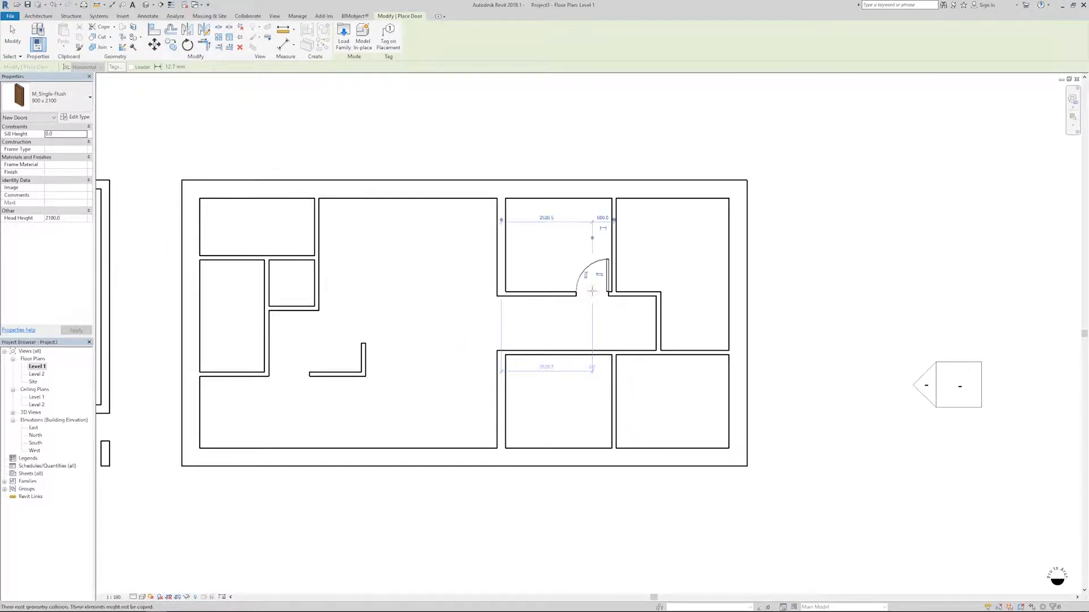
left_click(660, 327)
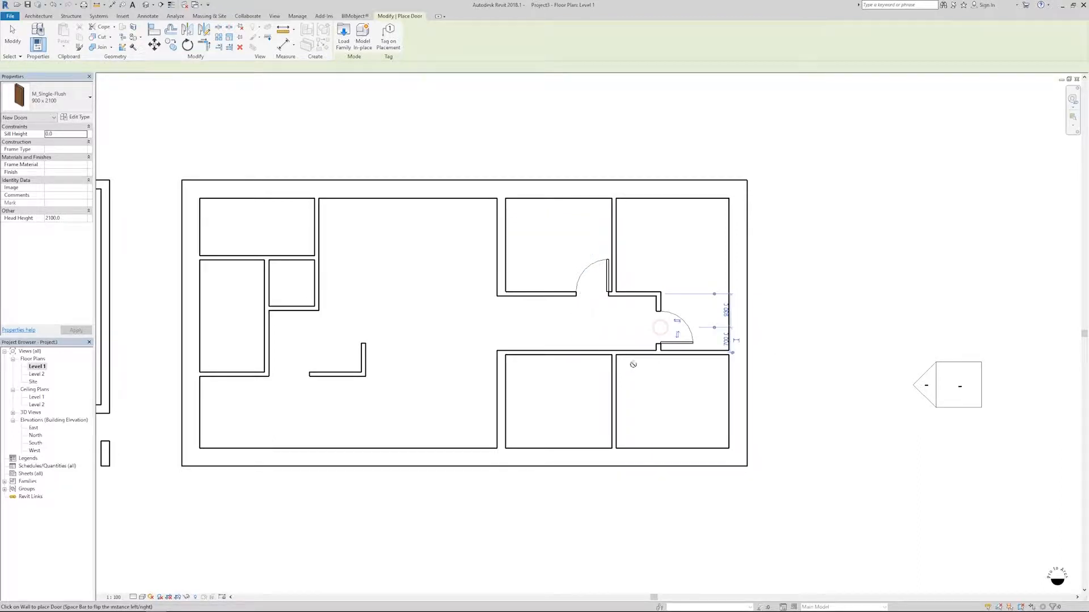
left_click(638, 355)
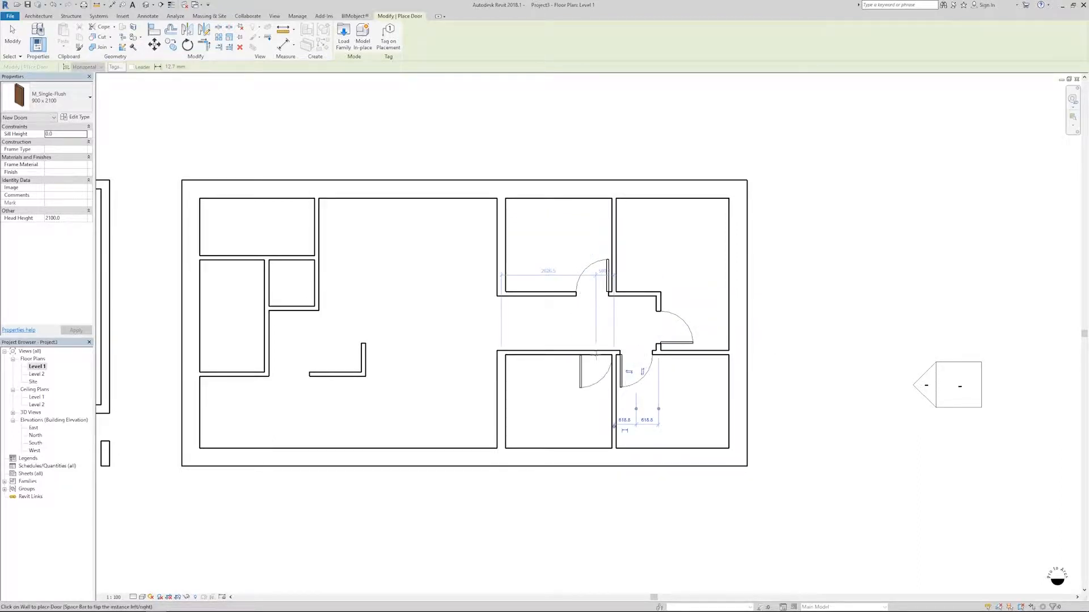
left_click(593, 355)
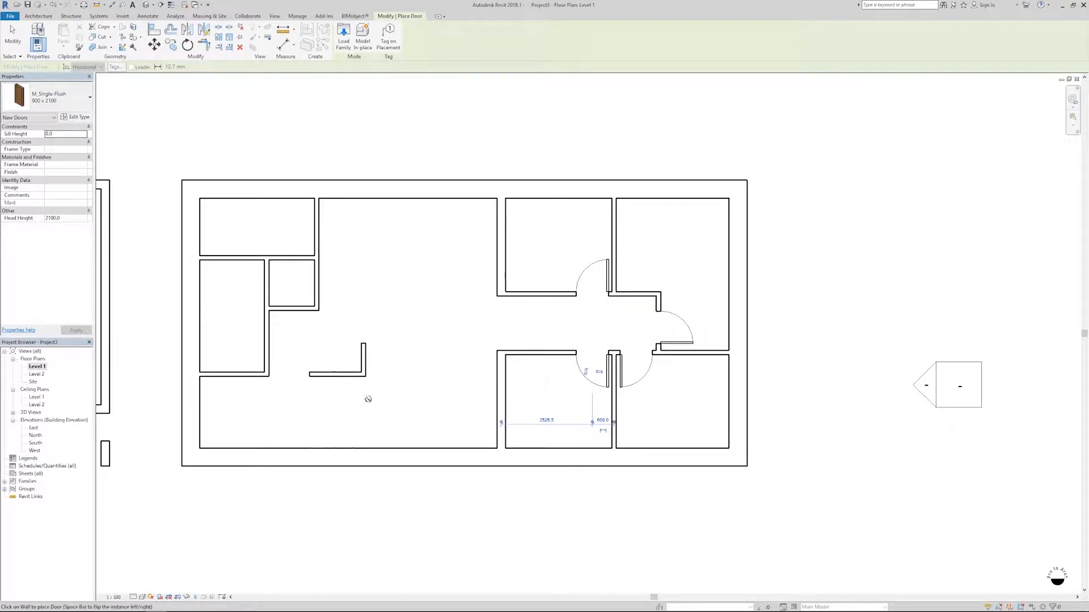
key("Escape")
key("Escape")
scroll(561, 406, "up", 3)
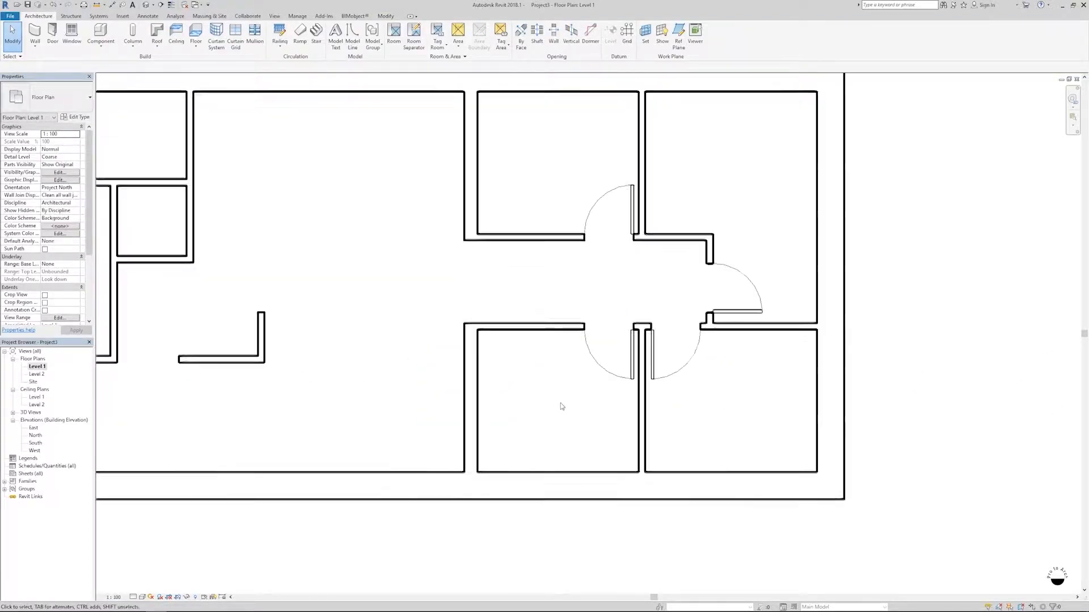
- Try flipping the facing and hinge side of the door between the corridor and the lower middle room
left_click(607, 377)
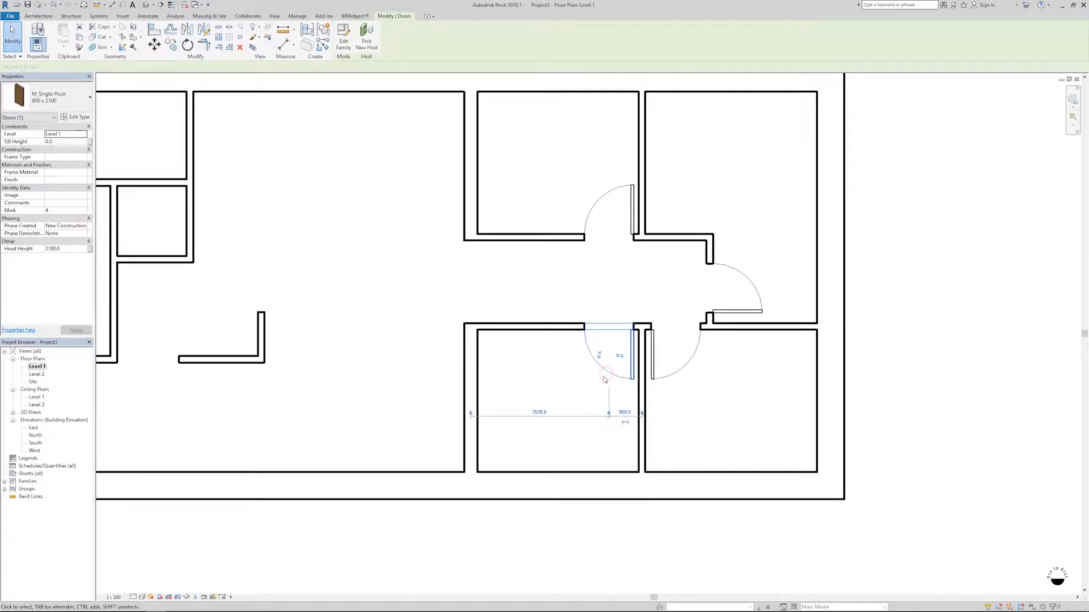
left_click(619, 356)
left_click(598, 357)
key("space")
left_click(525, 418)
scroll(528, 417, "down", 5)
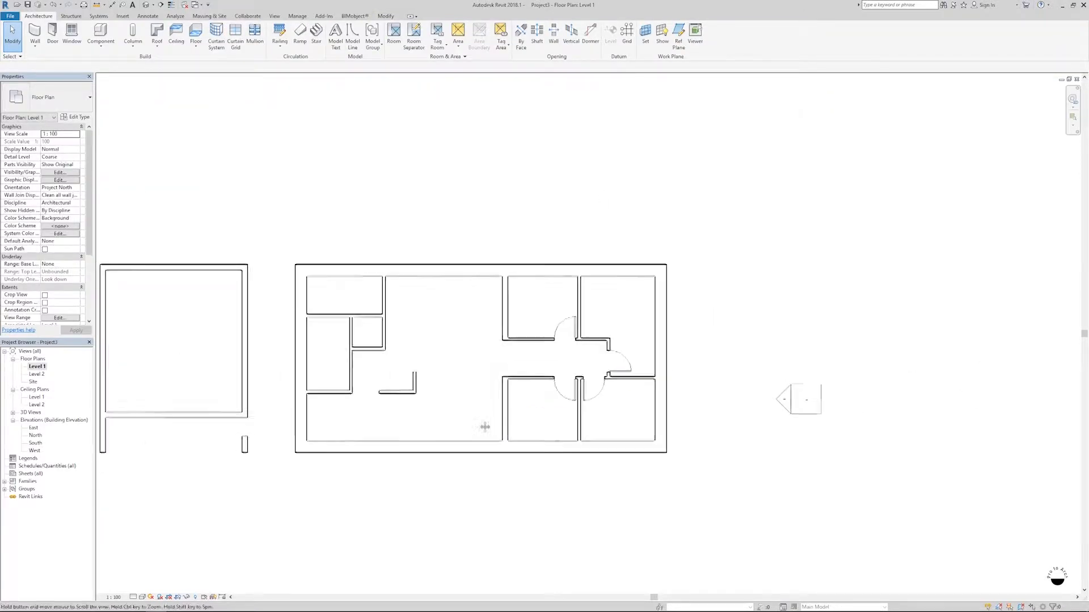
scroll(531, 415, "up", 2)
middle_click_drag(531, 411, 581, 431)
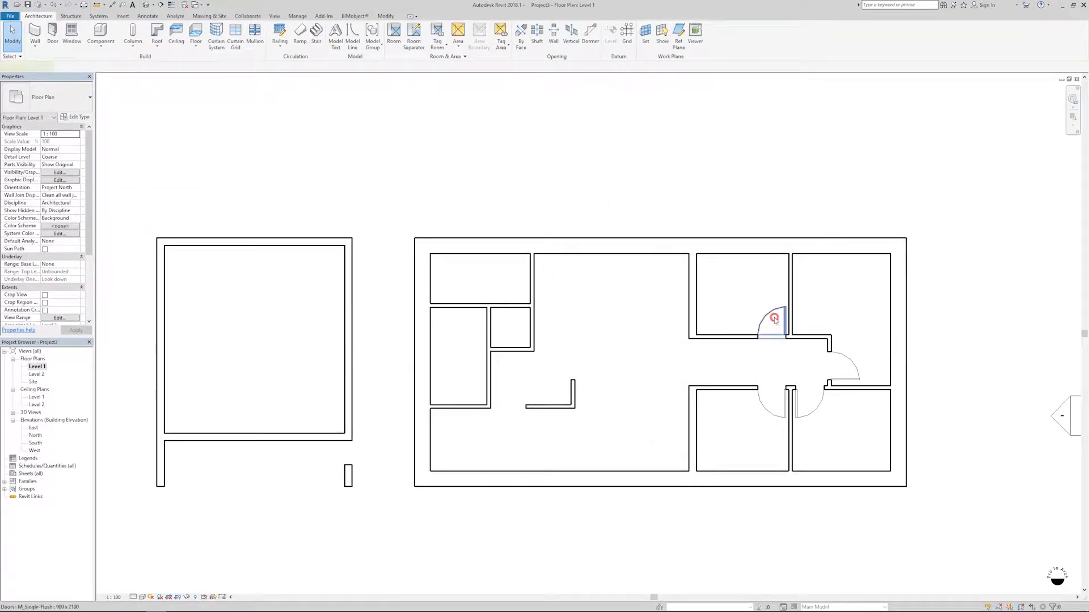
- Place a 900 x 2100 door in the right-hand partition of the house's middle left room, below the small closet, swinging into the room
key("d")
key("r")
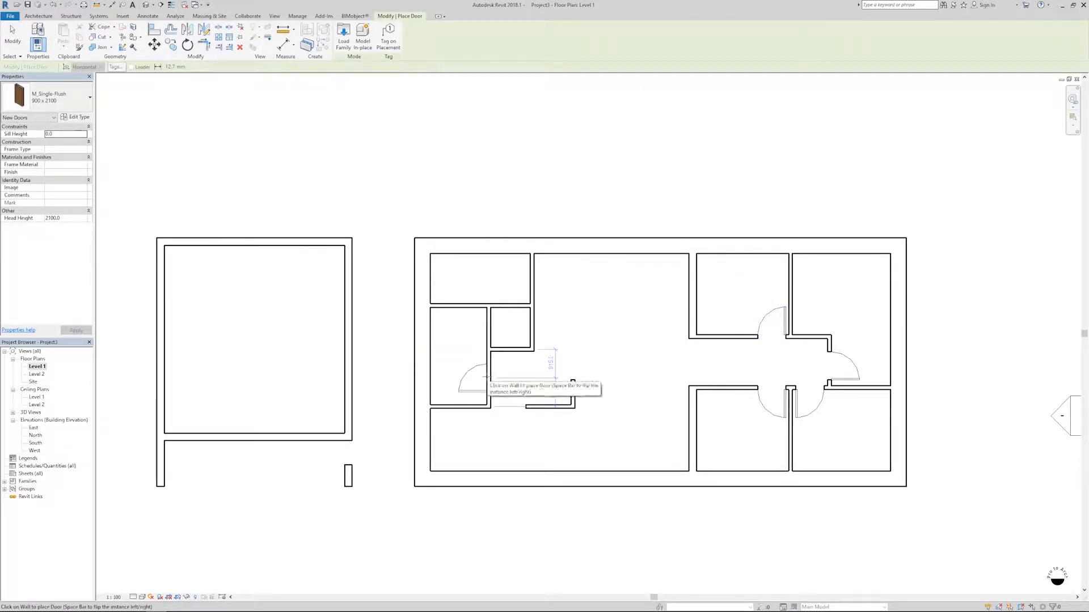
scroll(486, 376, "up", 2)
scroll(487, 375, "up", 1)
key("Escape")
left_click(472, 355)
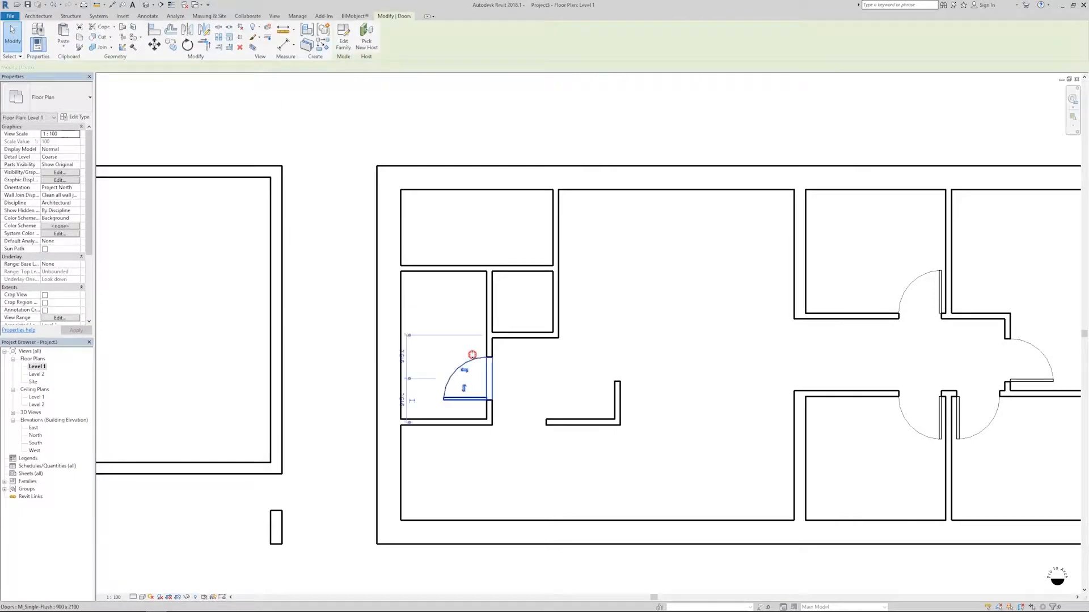
- Place a 900 x 2100 door in the partition between the upper left and middle left rooms, swinging down into the middle left room
key("d")
key("r")
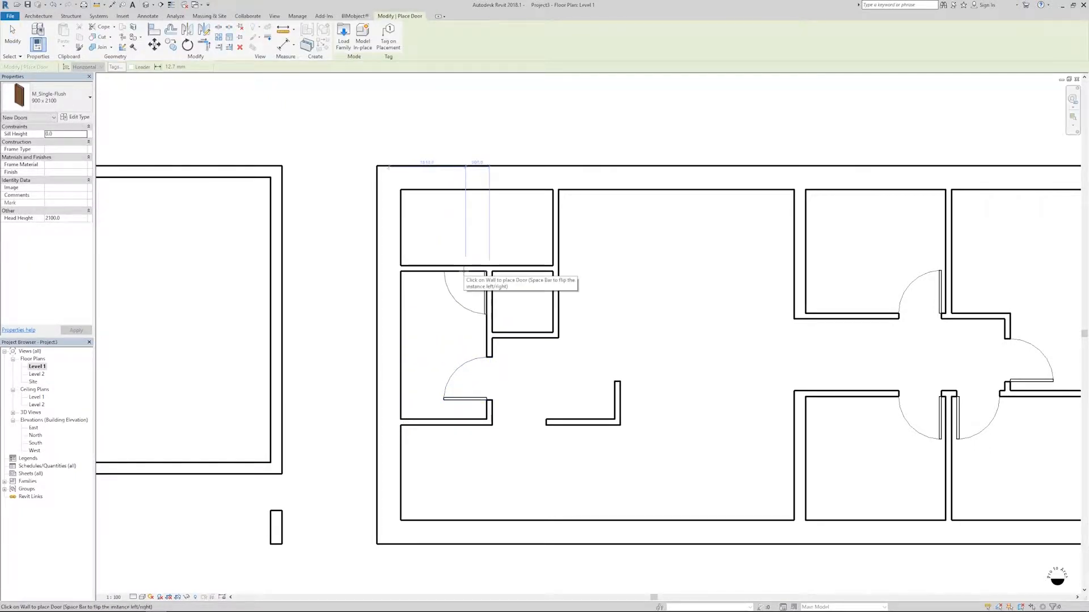
left_click(487, 292)
key("Escape")
key("Escape")
scroll(459, 296, "up", 4)
scroll(459, 298, "up", 1)
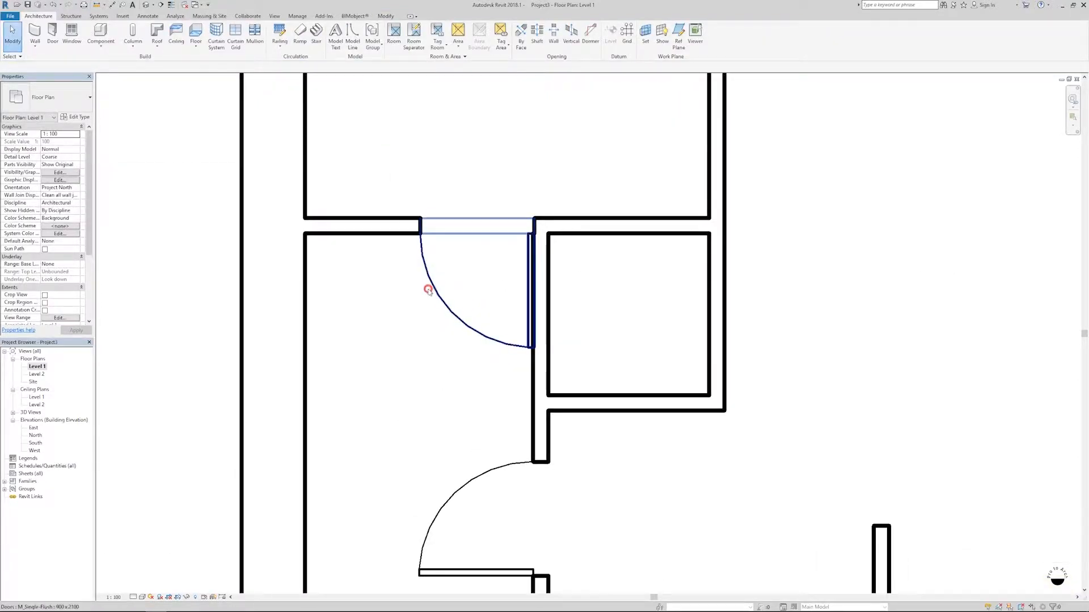
- Shift that door off the adjoining partition, set its gap to the partition face to 130 mm using a dimension, and remove the dimension
left_click_drag(433, 287, 402, 287)
key("d")
key("i")
left_click(533, 300)
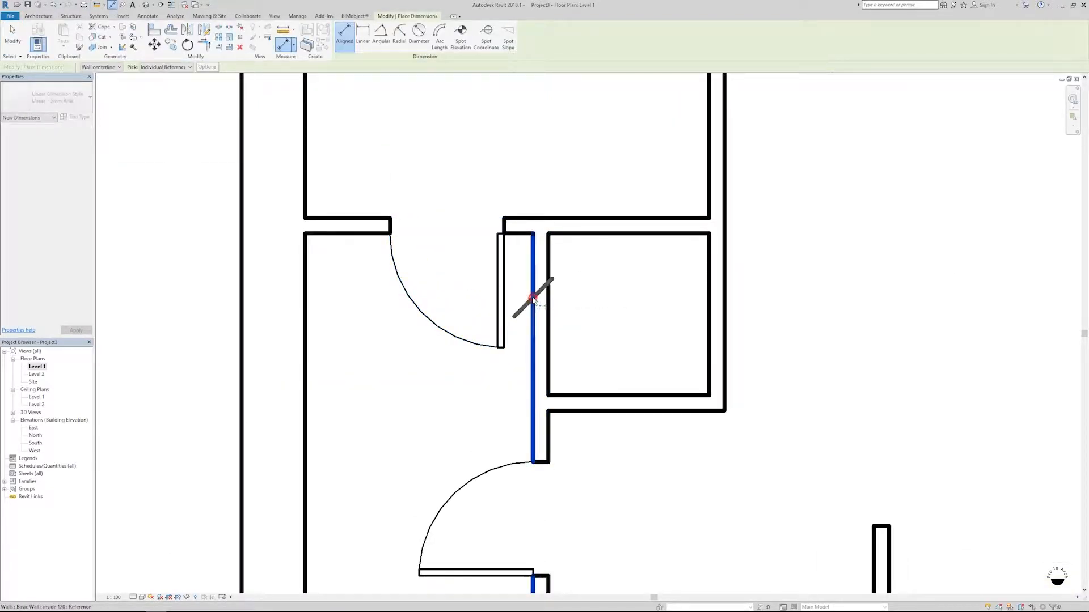
left_click(502, 297)
left_click(479, 161)
key("Escape")
key("Escape")
left_click(495, 273)
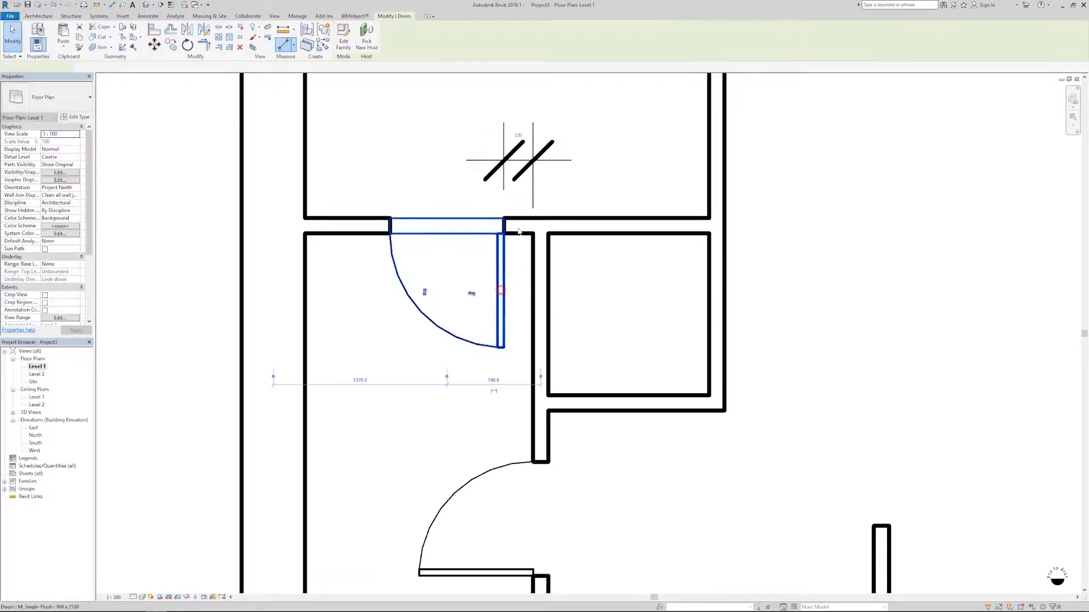
left_click(522, 131)
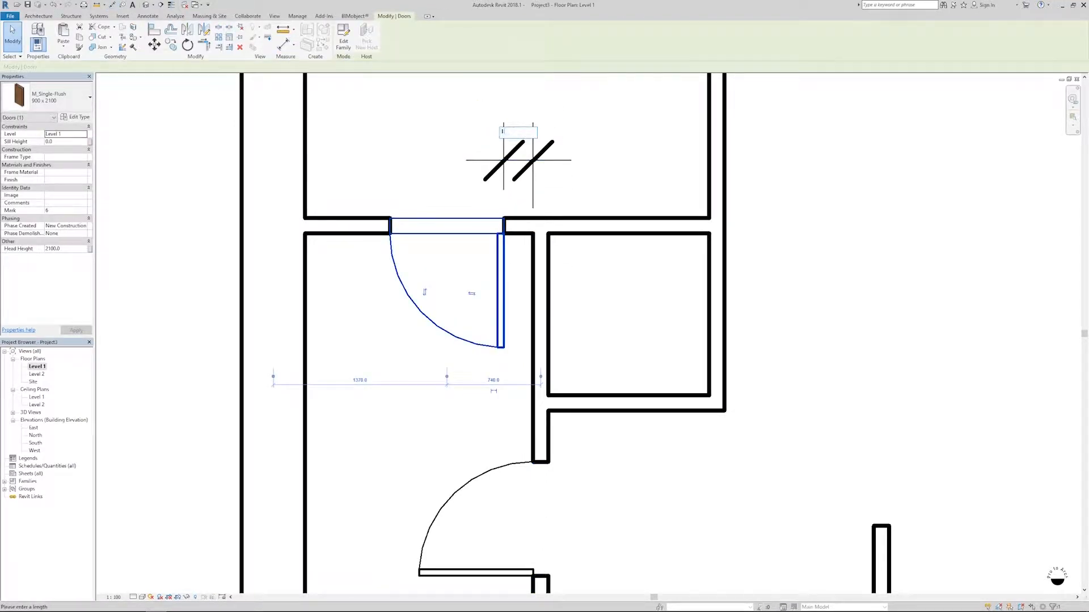
type("130")
key("Return")
key("Escape")
- Duplicate the M_Single-Flush 900 x 2100 door type as 700 x 2100 and set its width to 700 mm
scroll(526, 245, "down", 3)
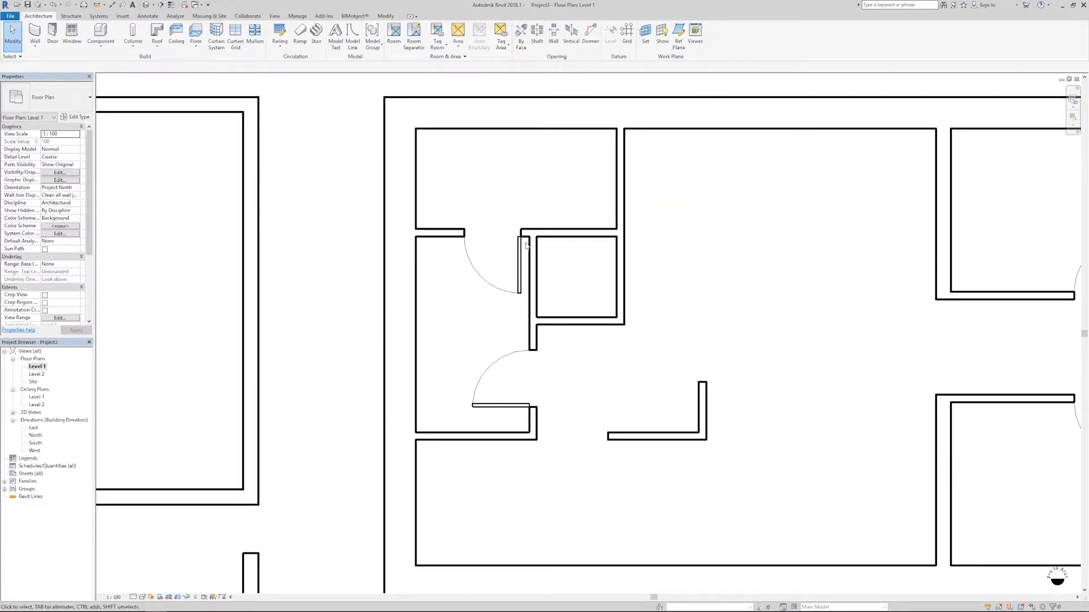
middle_click_drag(526, 246, 522, 271)
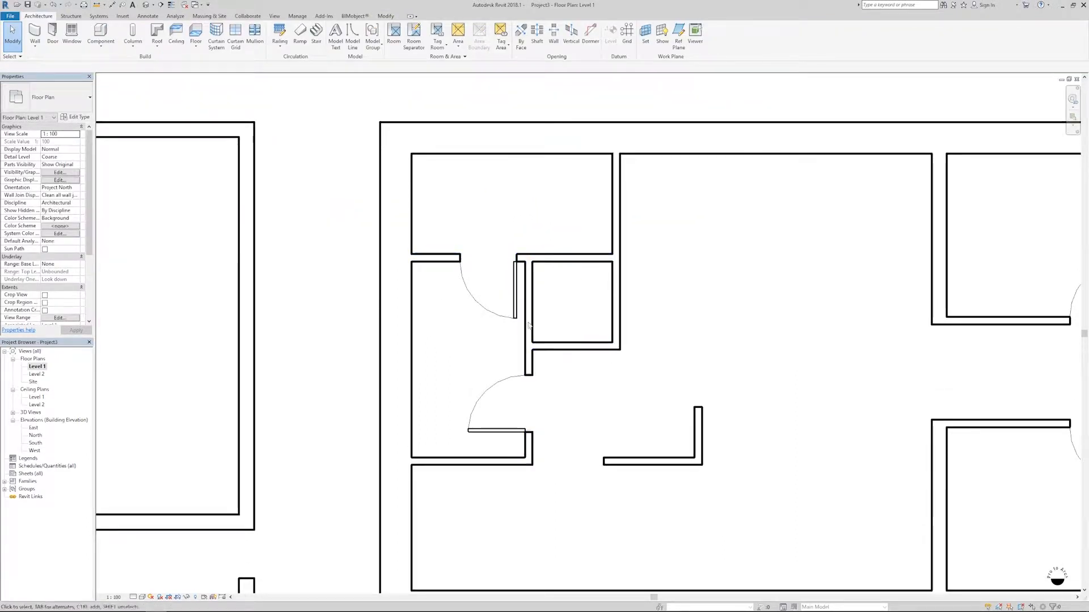
key("d")
key("r")
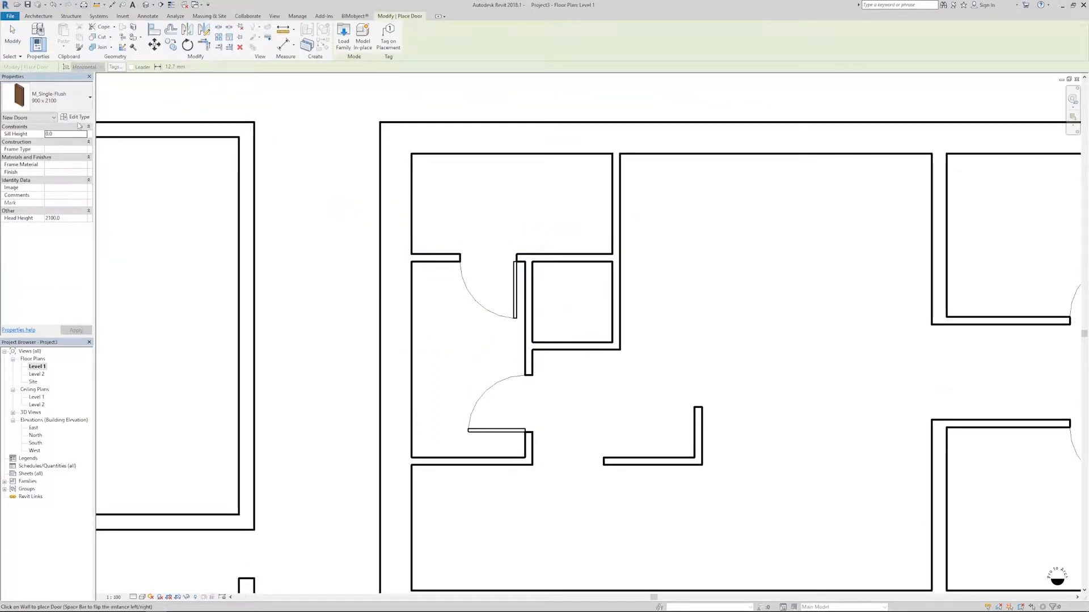
left_click(76, 117)
left_click(747, 188)
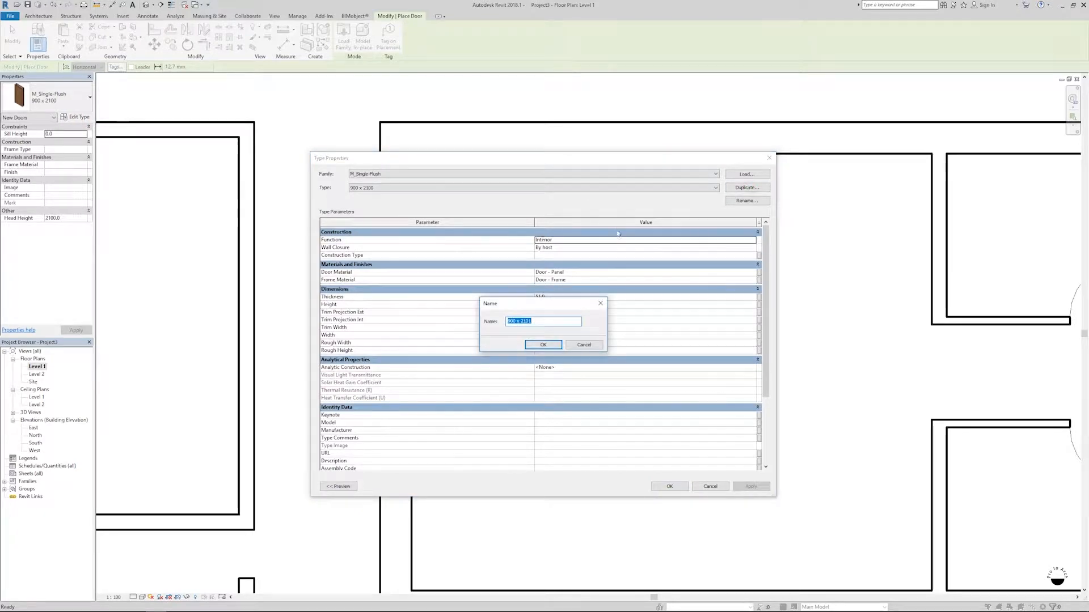
type("700 x 2100")
key("Return")
left_click(556, 337)
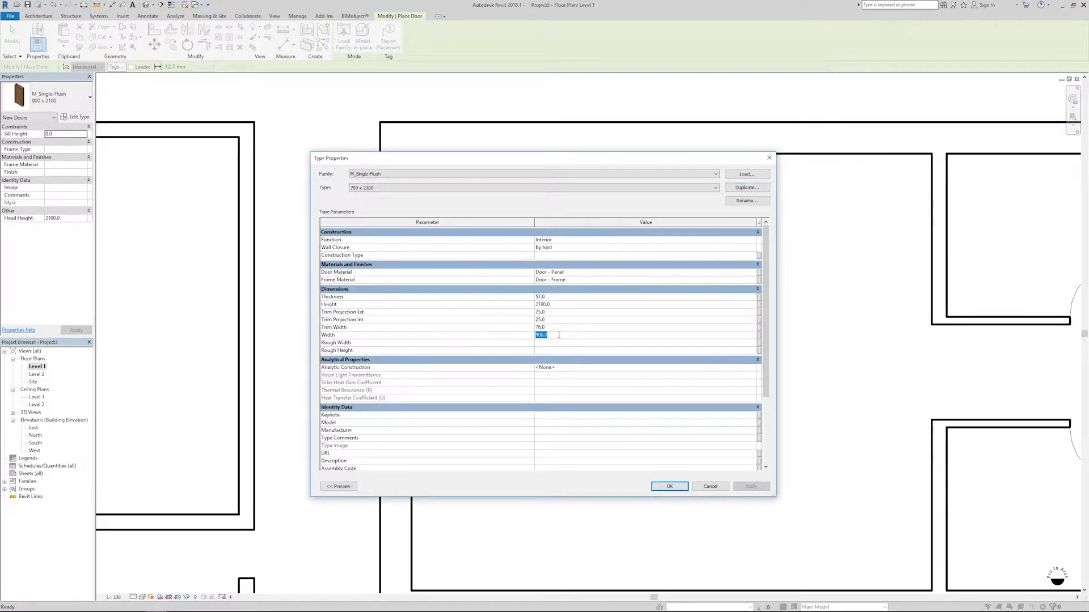
left_click(681, 486)
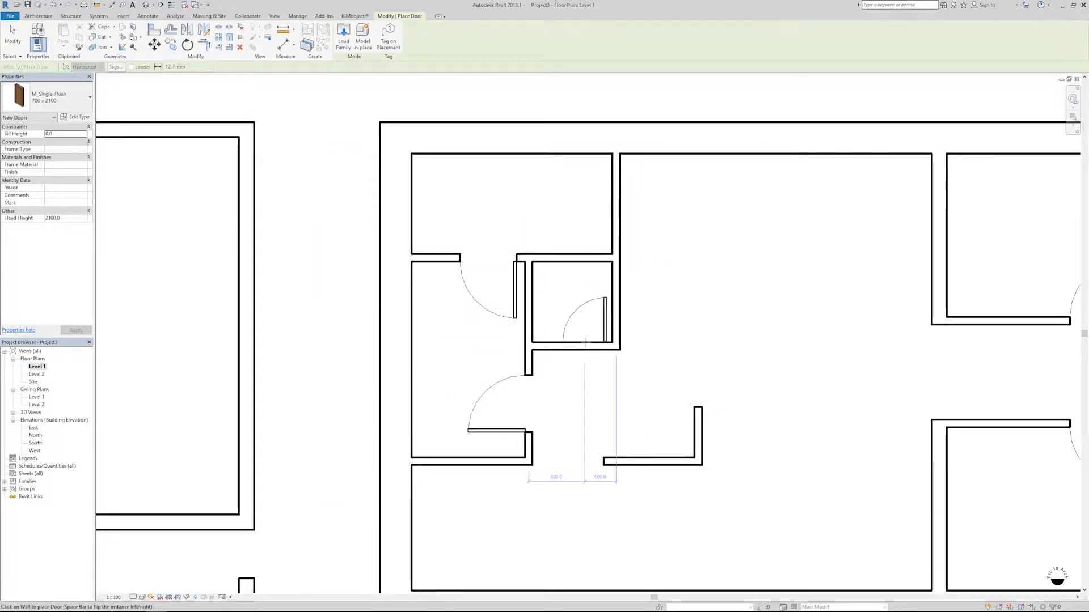
- Place a 700 x 2100 door in the small closet's lower wall, swinging inward, and align its hinge side with the closet's right wall face
left_click(586, 342)
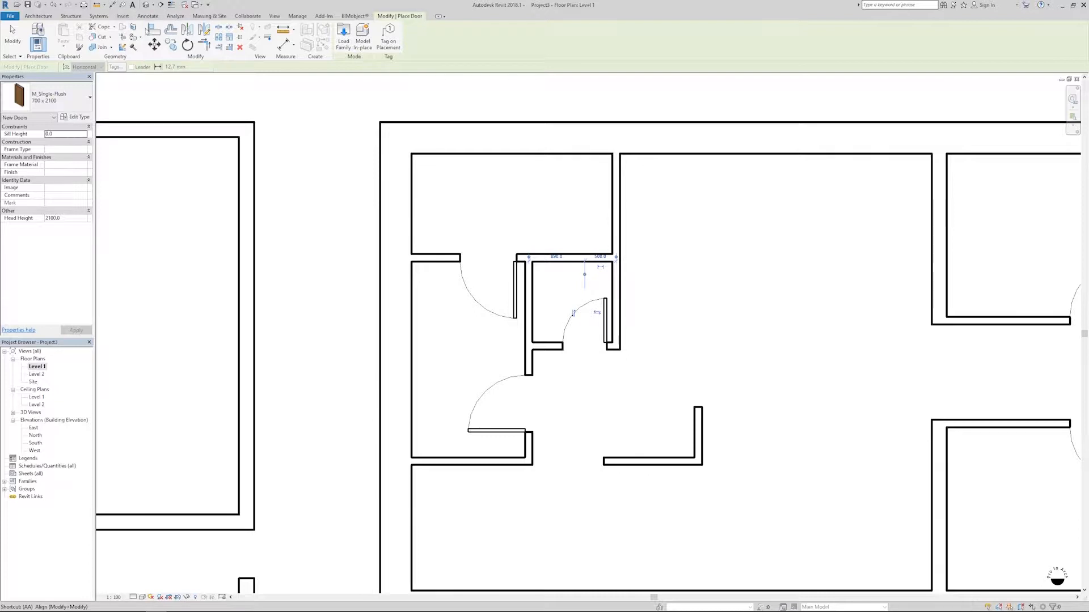
left_click(154, 29)
left_click(612, 301)
left_click(606, 320)
key("Escape")
key("Escape")
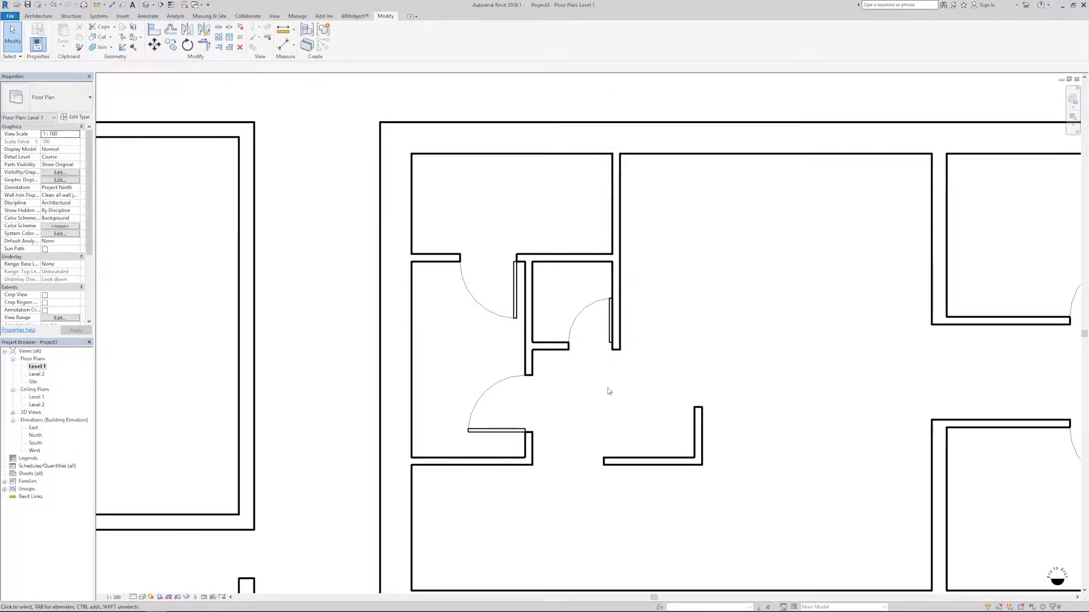
- Start placing a door, check the available M_Single-Flush types, and open the family loader
scroll(609, 391, "down", 3)
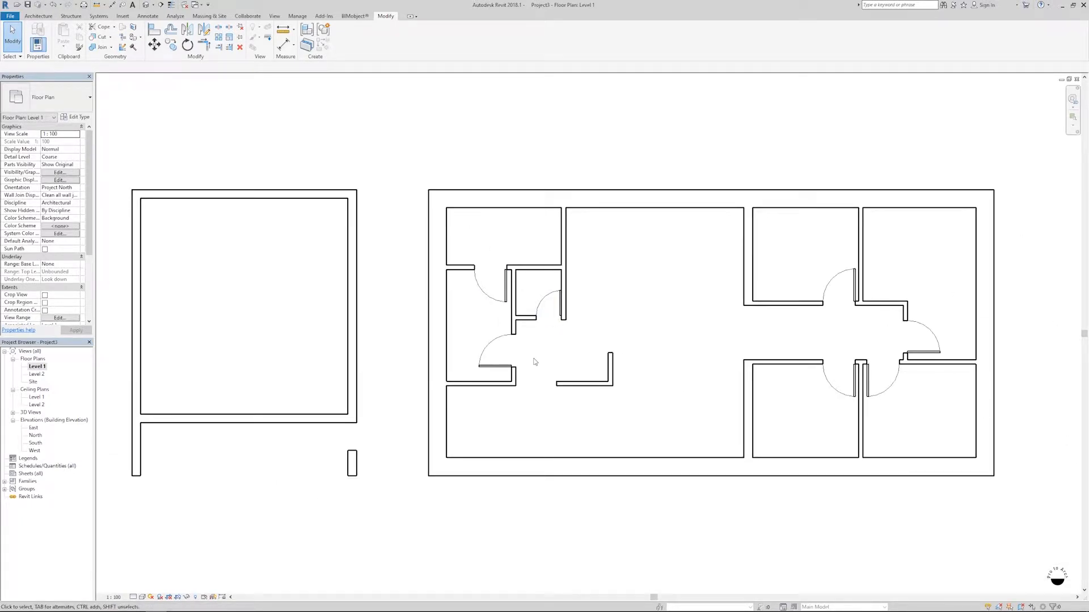
middle_click_drag(533, 376, 573, 394)
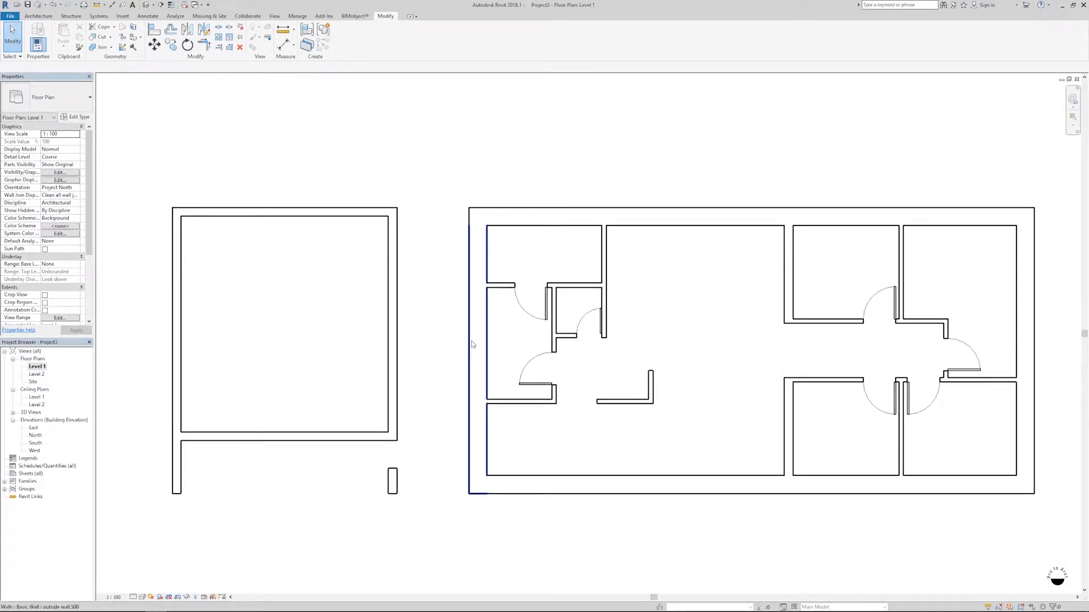
key("d")
key("r")
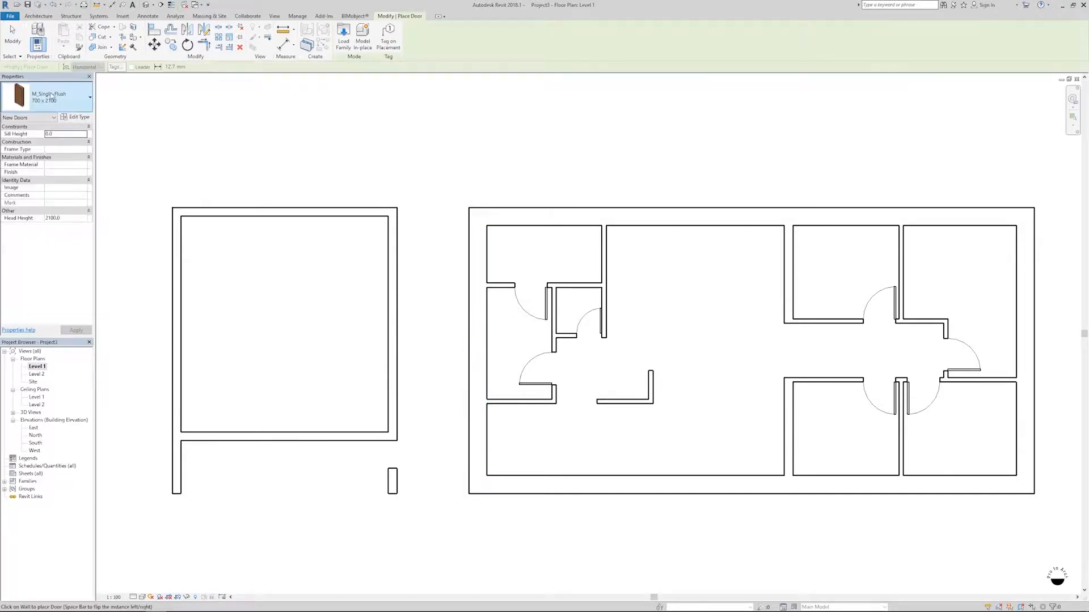
left_click(51, 95)
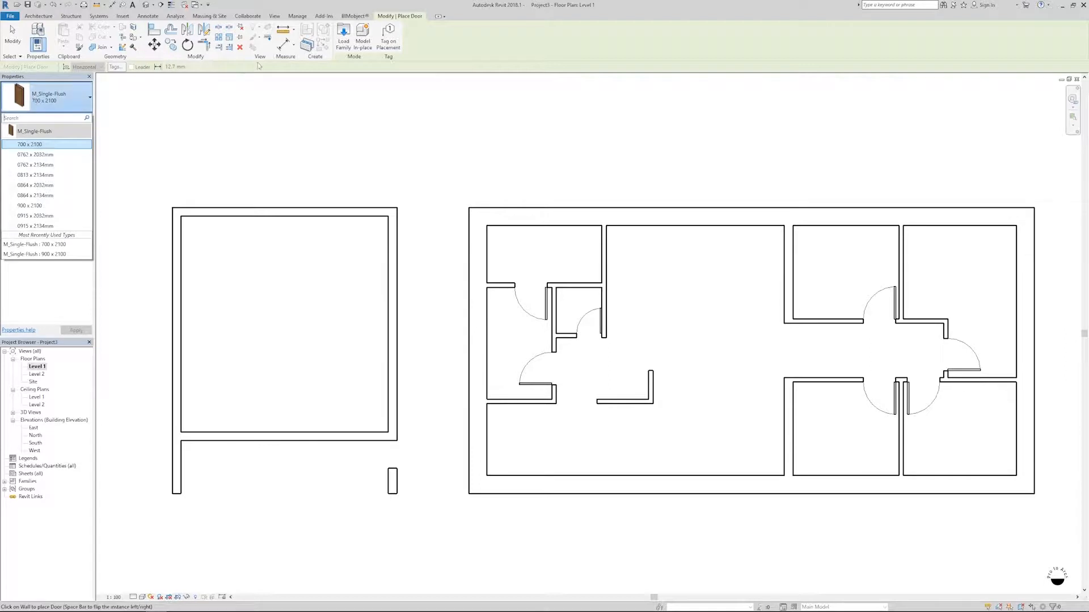
left_click(343, 47)
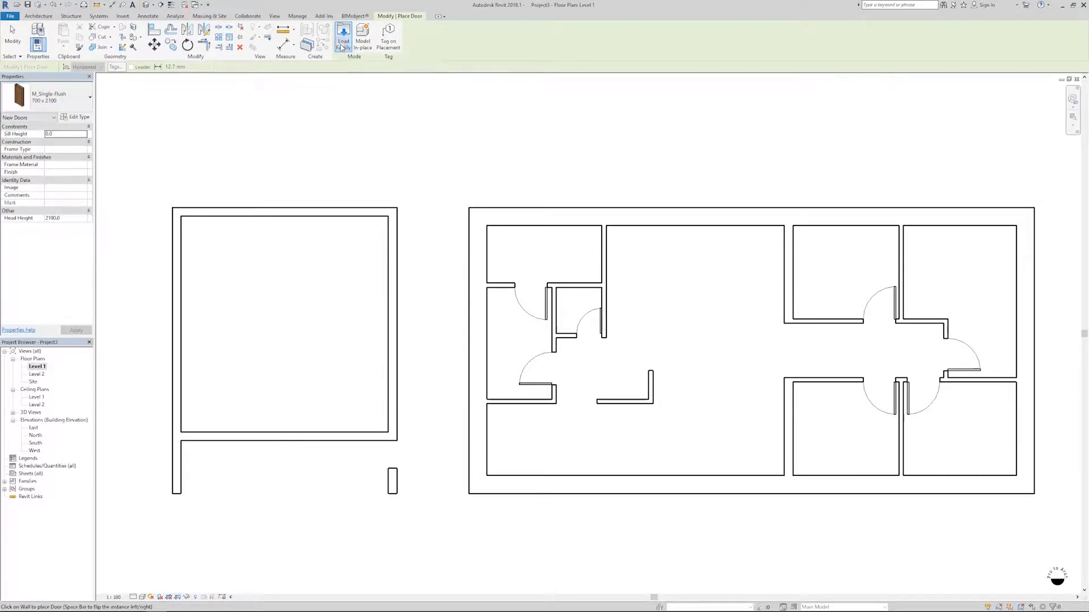
left_click(342, 45)
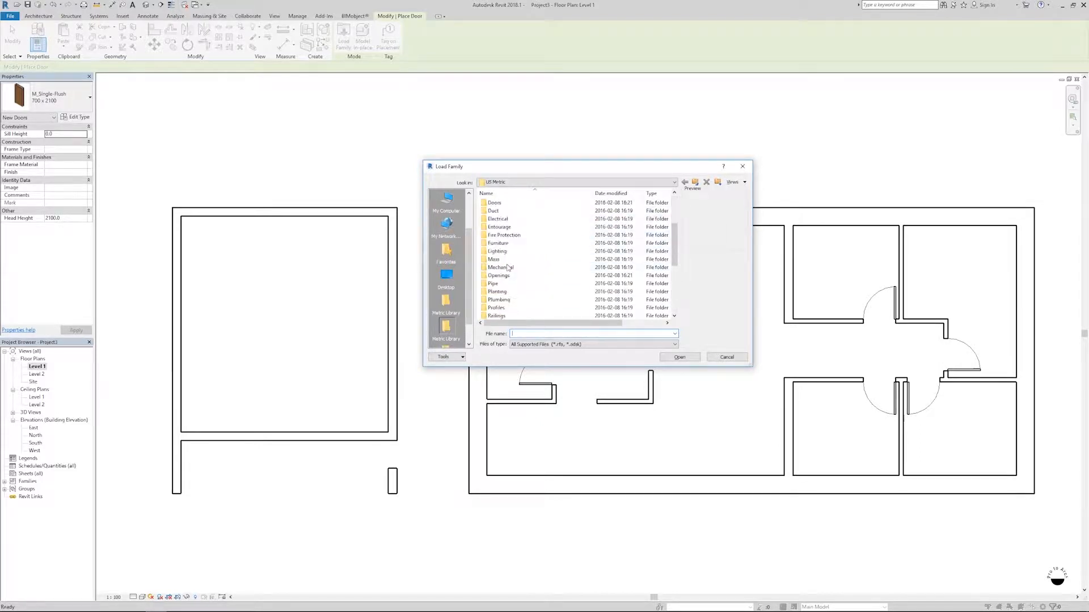
- Preview the door families in the Doors folder of the US Metric library to look for an exterior door
scroll(509, 272, "down", 3)
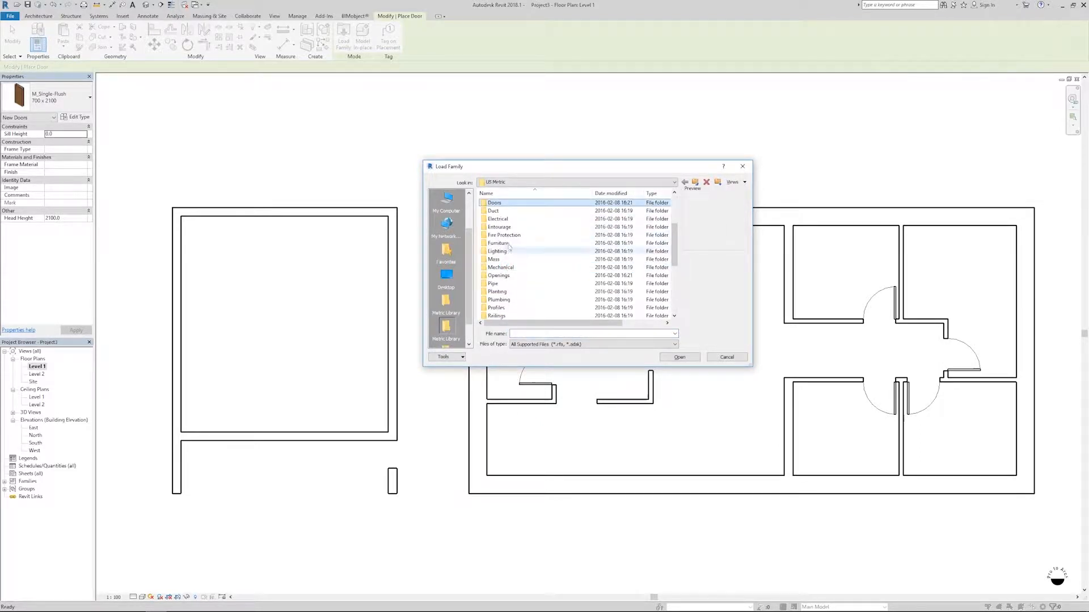
double_click(510, 203)
left_click(512, 204)
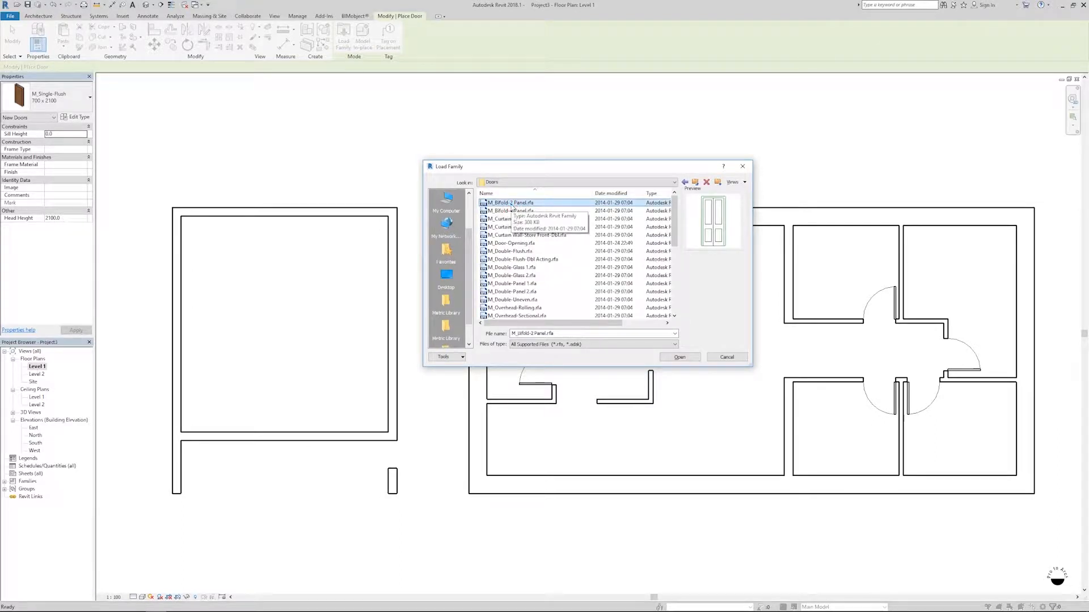
key("Down")
key("Down")
key("Down")
key("Down")
key("Down")
key("Down")
key("Down")
key("Down")
key("Down")
key("Down")
key("Down")
key("Down")
key("Down")
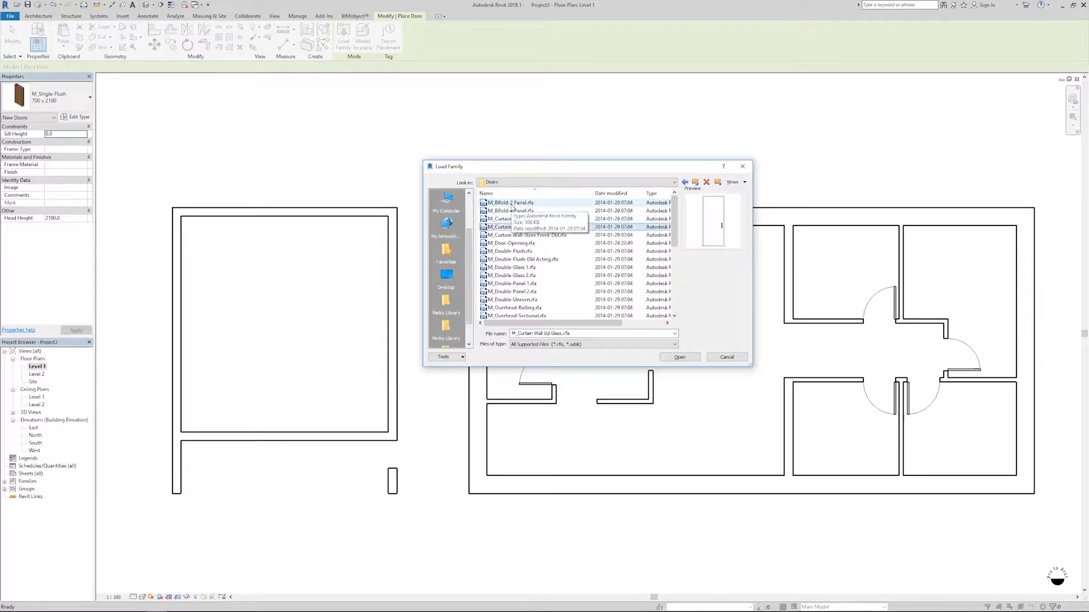
key("Down")
key("Down")
key("Down")
key("Down")
key("Down")
key("Down")
key("Down")
key("Down")
key("Down")
key("Down")
key("Down")
key("Down")
key("Down")
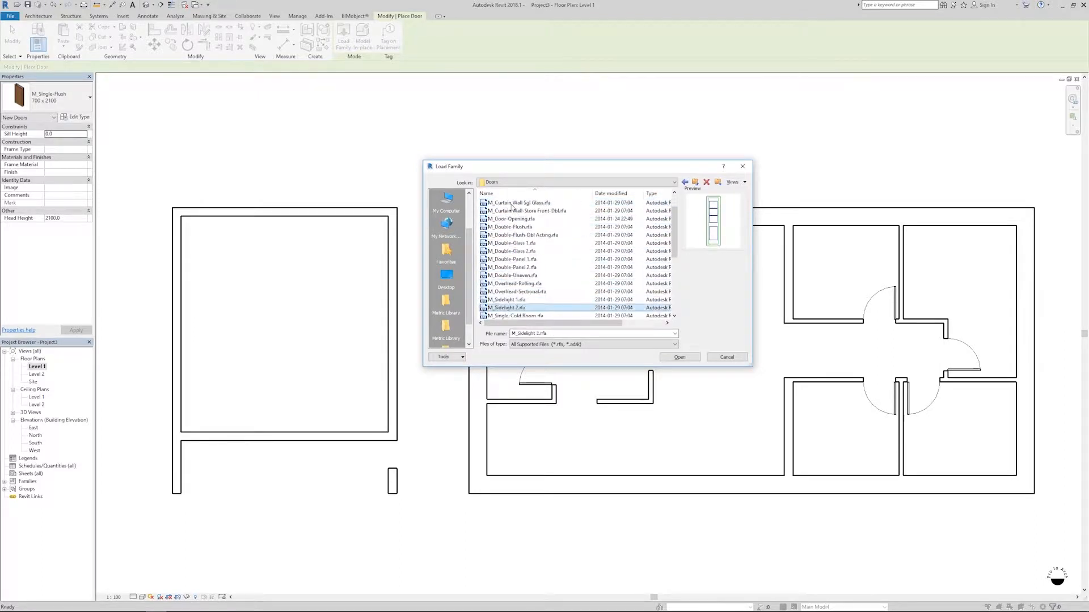
key("Down")
key("Down")
key("Down")
key("Down")
key("Down")
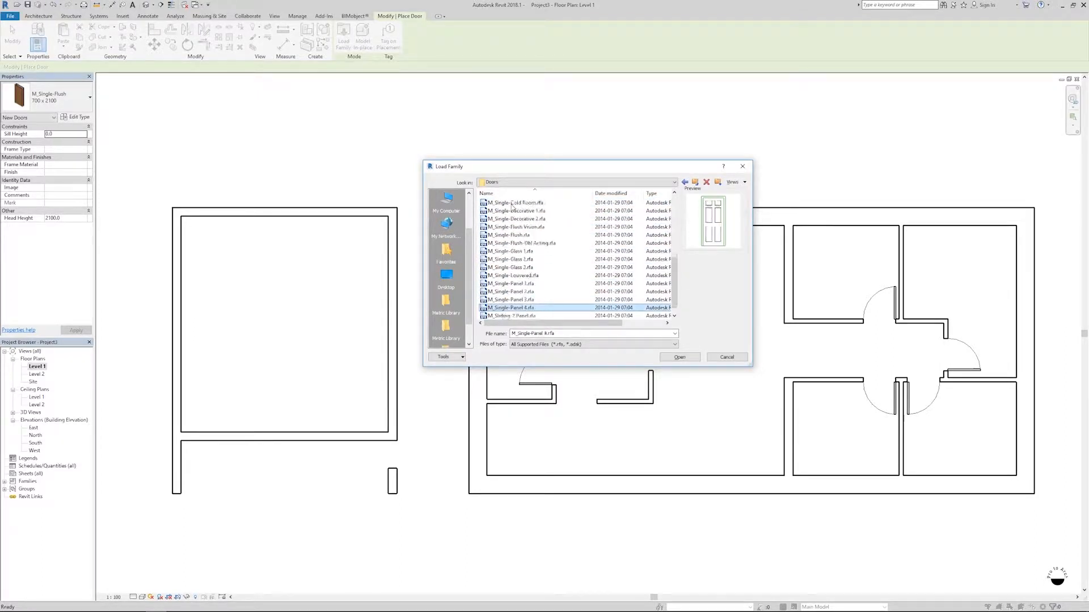
- Load the ExtSgl Flush.rfa exterior door family from the _Simple house folder
left_click(685, 183)
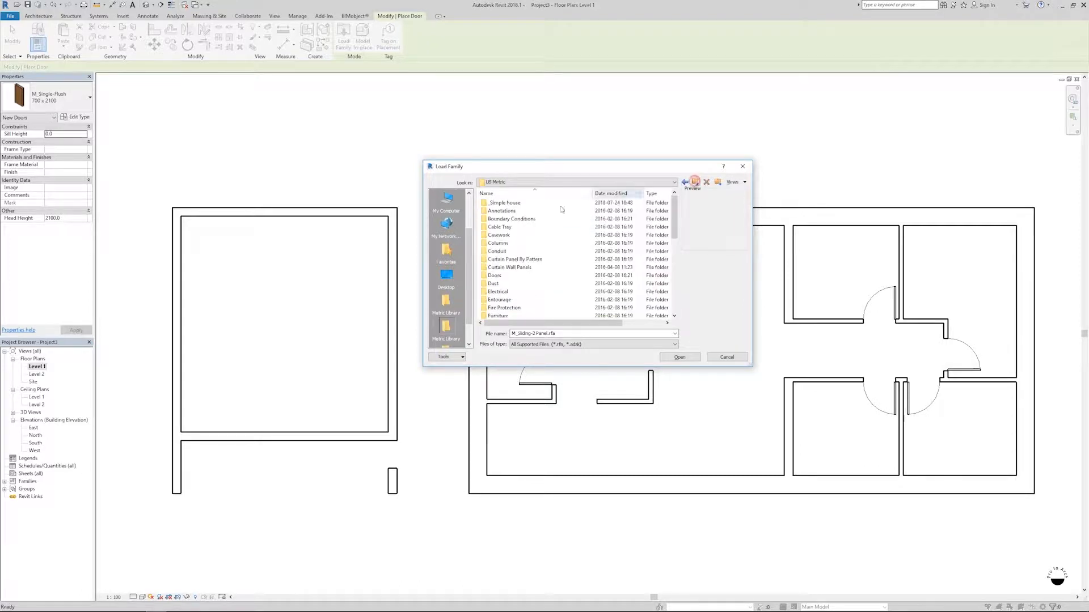
double_click(492, 203)
left_click(492, 204)
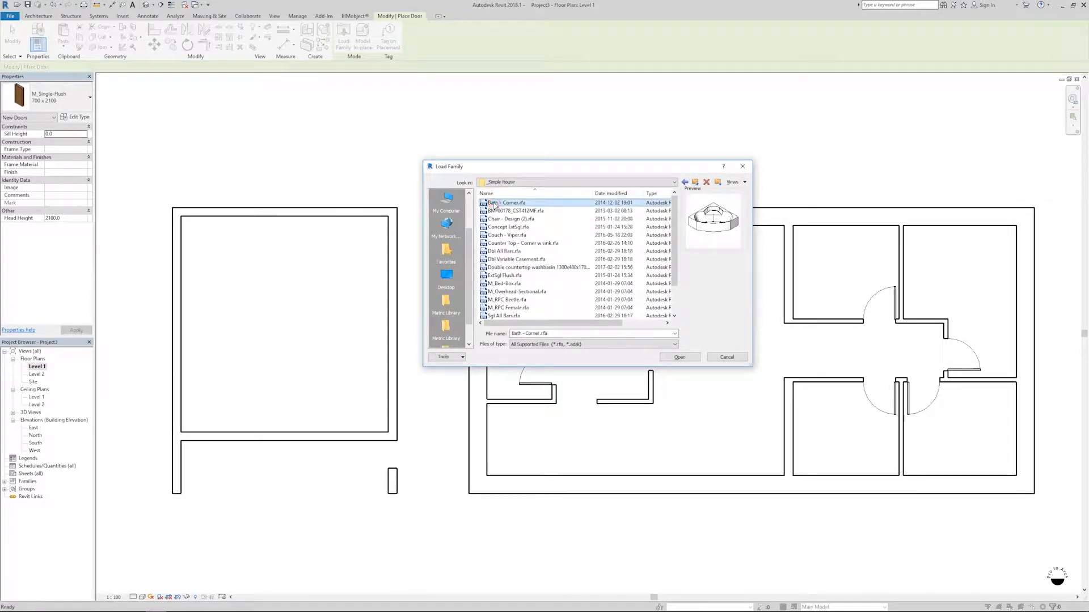
key("Down")
key("Down")
key("Down")
key("Down")
key("Down")
key("Down")
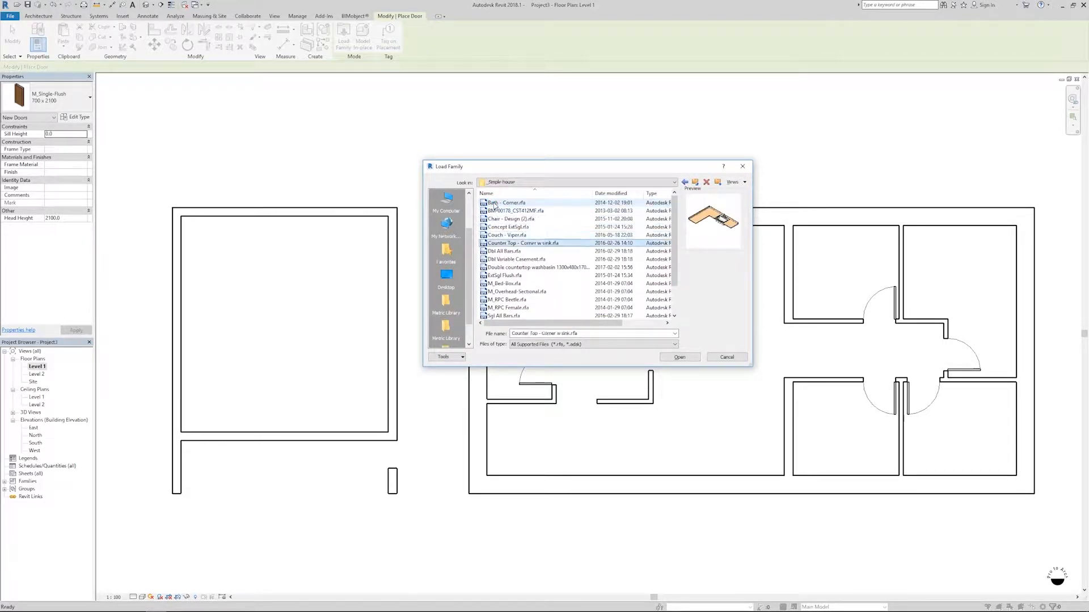
key("Down")
key("Up")
key("Up")
key("Up")
key("Up")
key("Up")
key("Up")
key("Up")
key("Down")
key("Down")
key("Down")
key("Down")
key("Down")
key("Down")
key("Down")
key("Down")
key("Down")
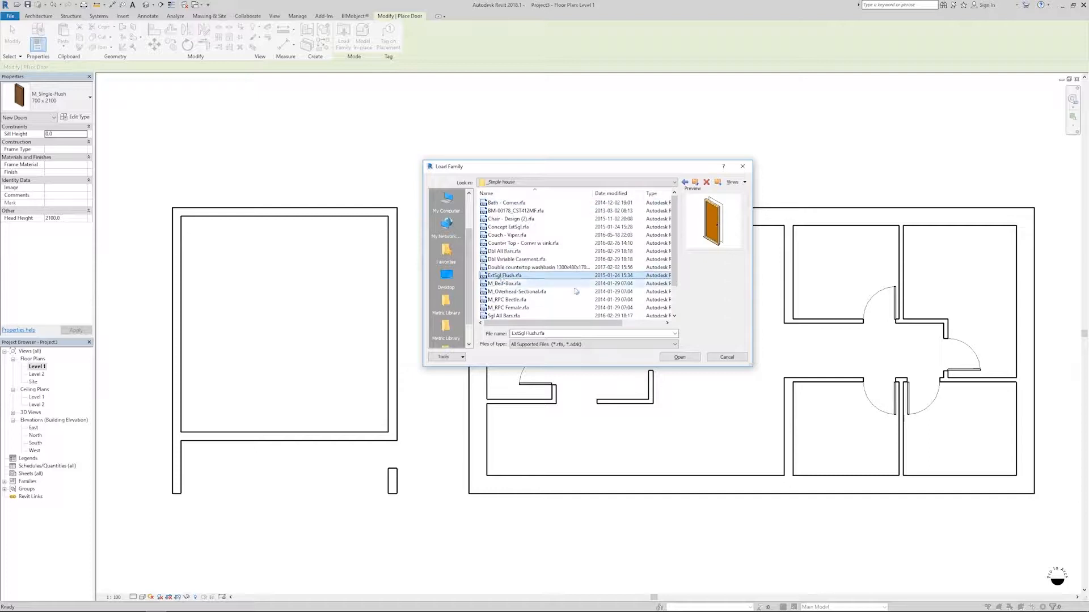
left_click(681, 356)
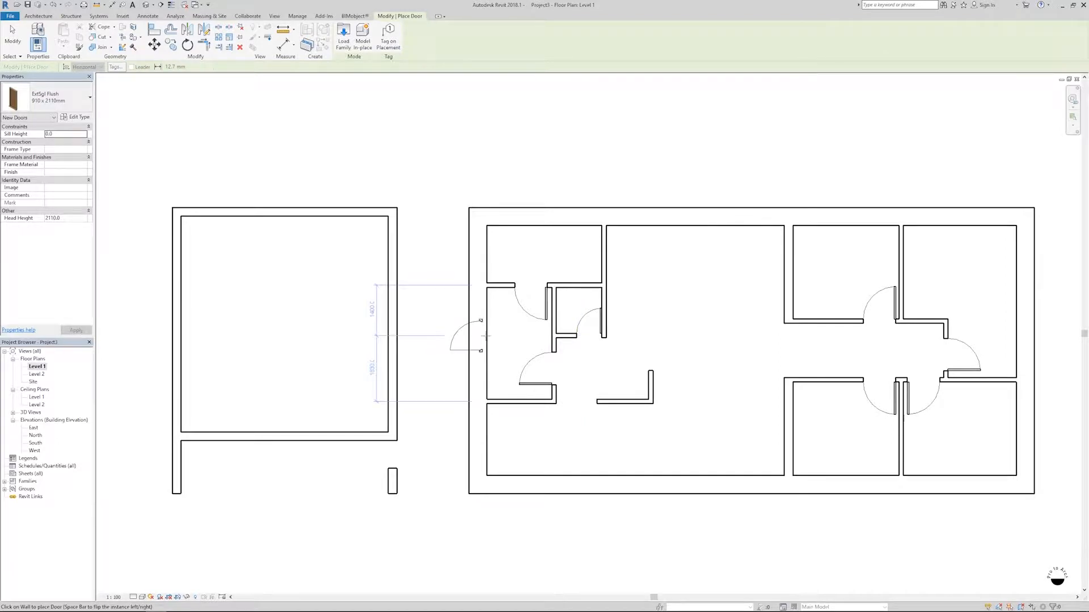
- Place an ExtSgl Flush 910 x 2110mm door in the house's left outside wall at the middle left room, swinging outward
left_click(485, 357)
scroll(489, 348, "up", 3)
key("Escape")
key("Escape")
scroll(465, 369, "down", 2)
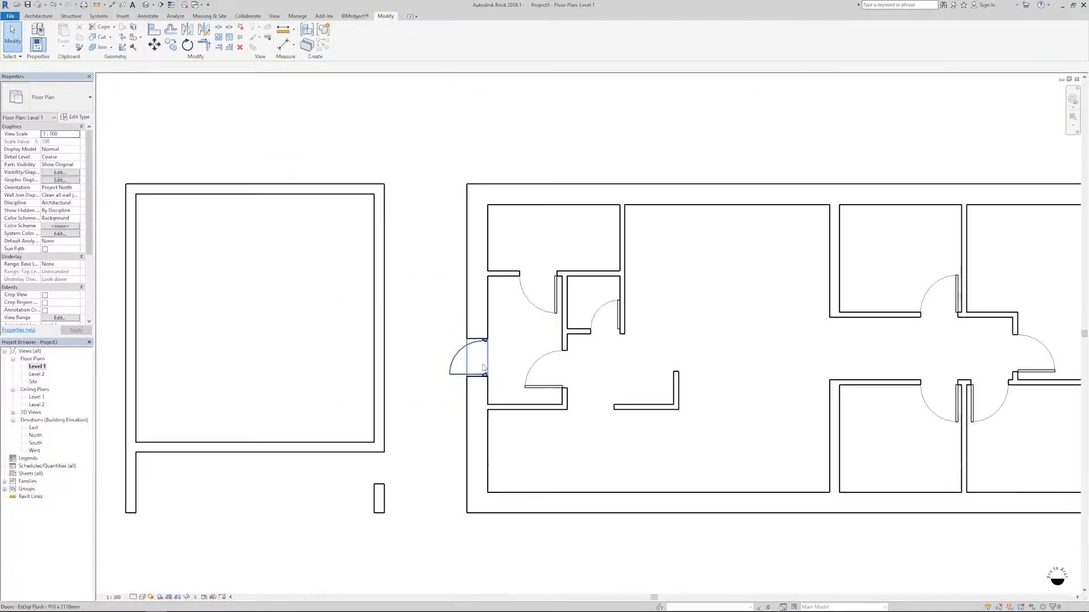
- Duplicate the exterior door's type as 1000 x 2200, with a rough width of 1000 mm and rough height of 2200 mm
left_click(452, 371)
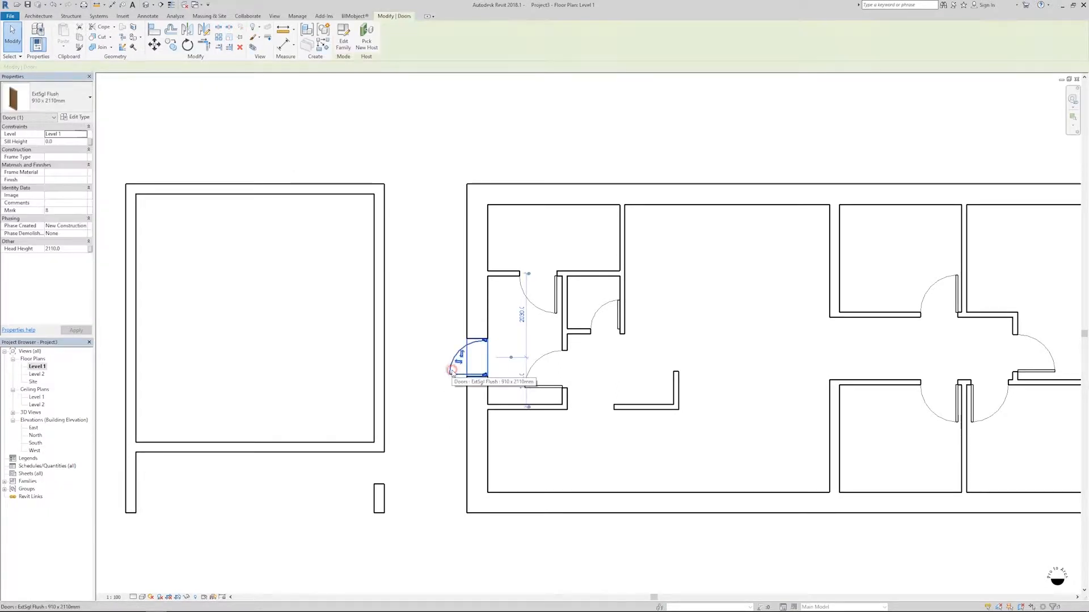
double_click(452, 371)
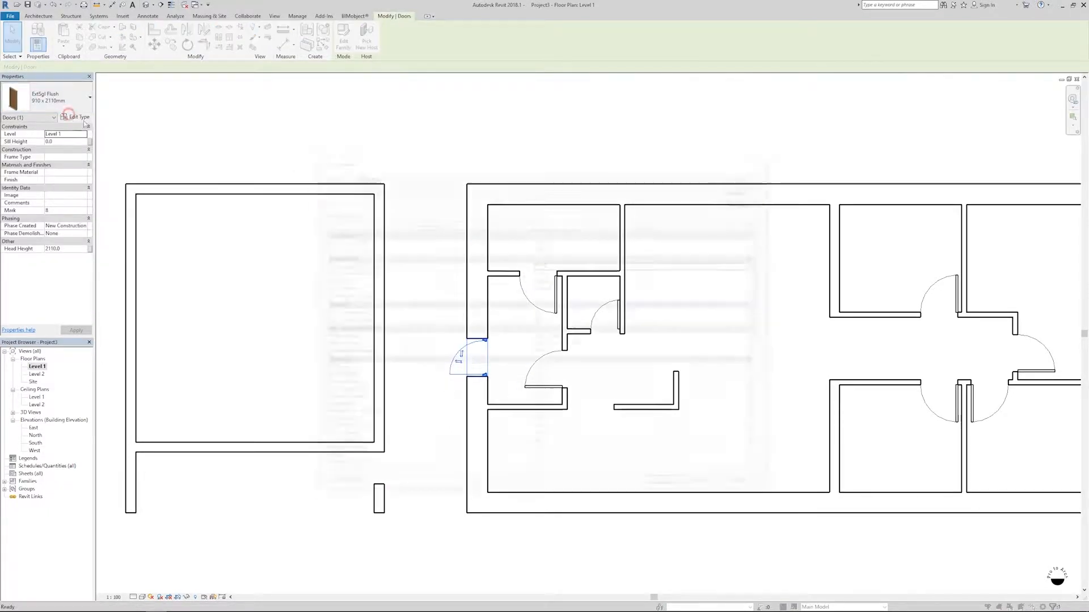
left_click(746, 187)
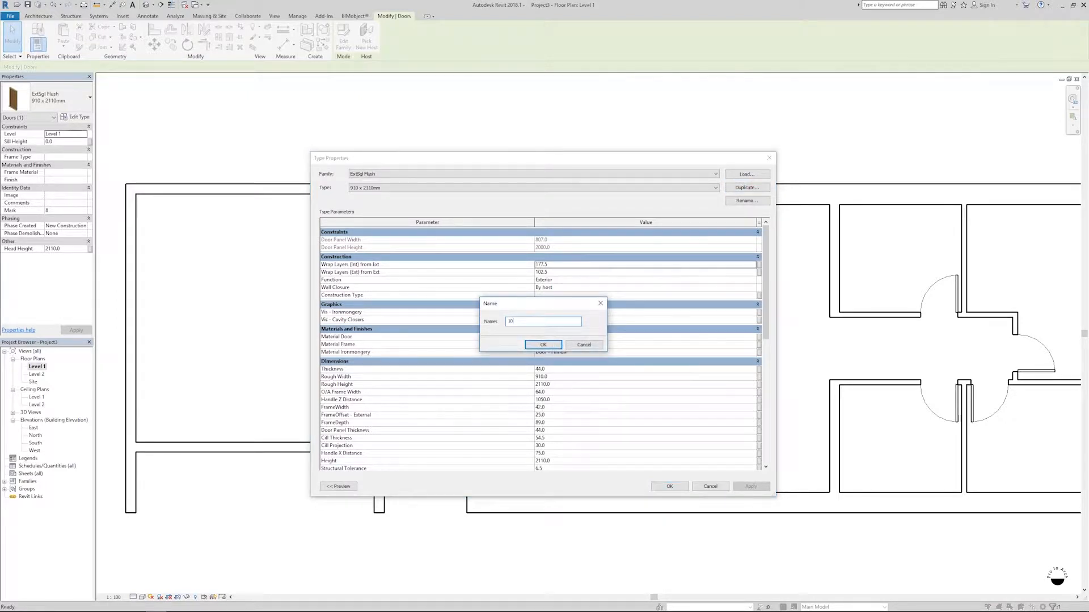
type("1000 x 2200")
key("Return")
left_click(563, 377)
left_click(563, 384)
type("22")
key("Return")
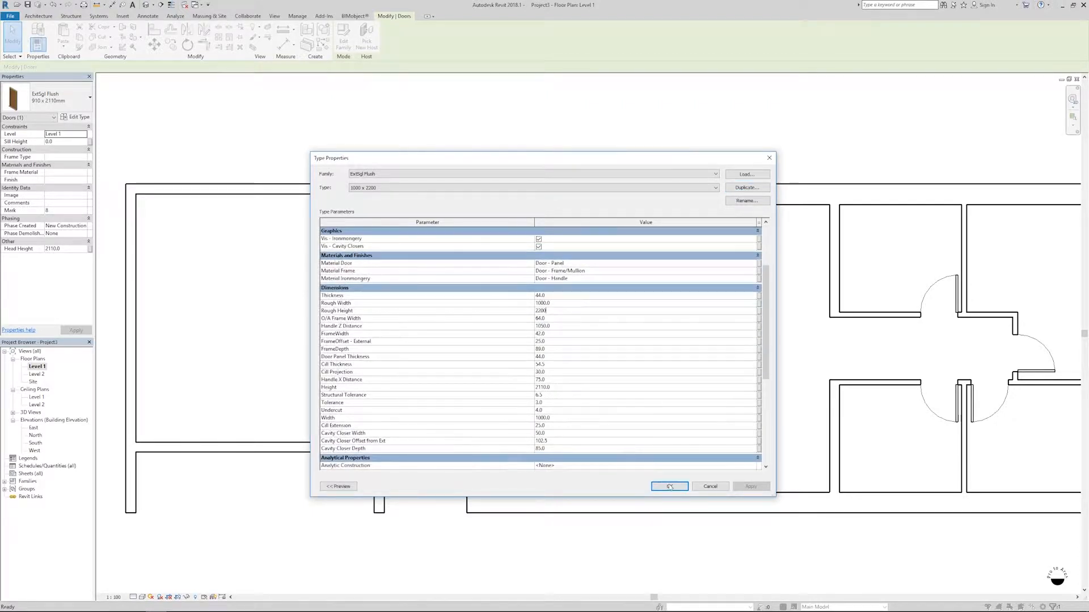
scroll(456, 368, "up", 5)
key("Escape")
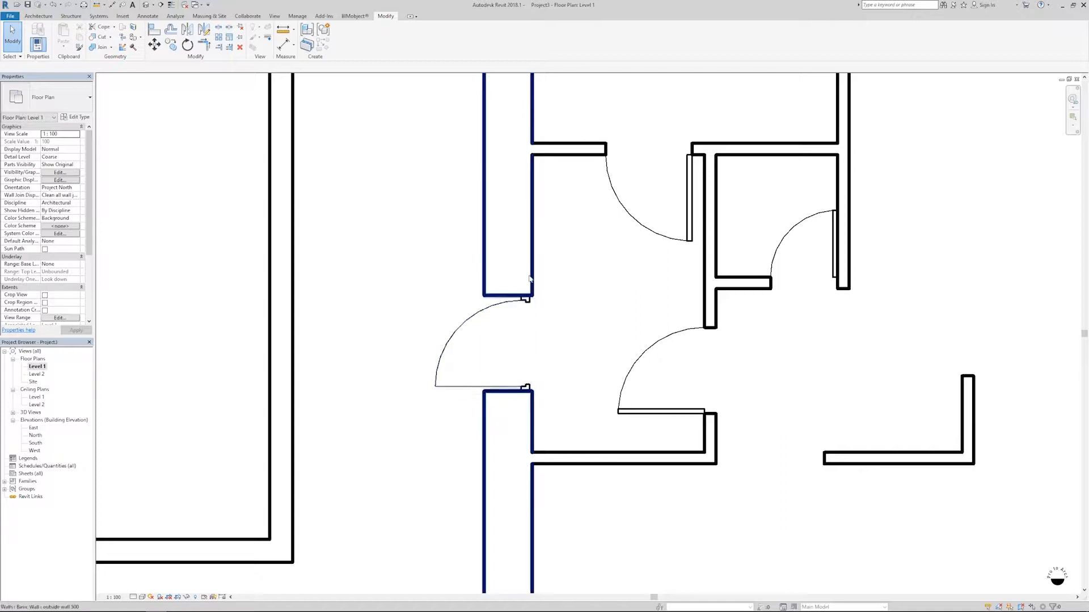
- Set the exterior door type's FrameOffset - External to 400 mm
scroll(532, 289, "down", 2)
scroll(531, 296, "up", 1)
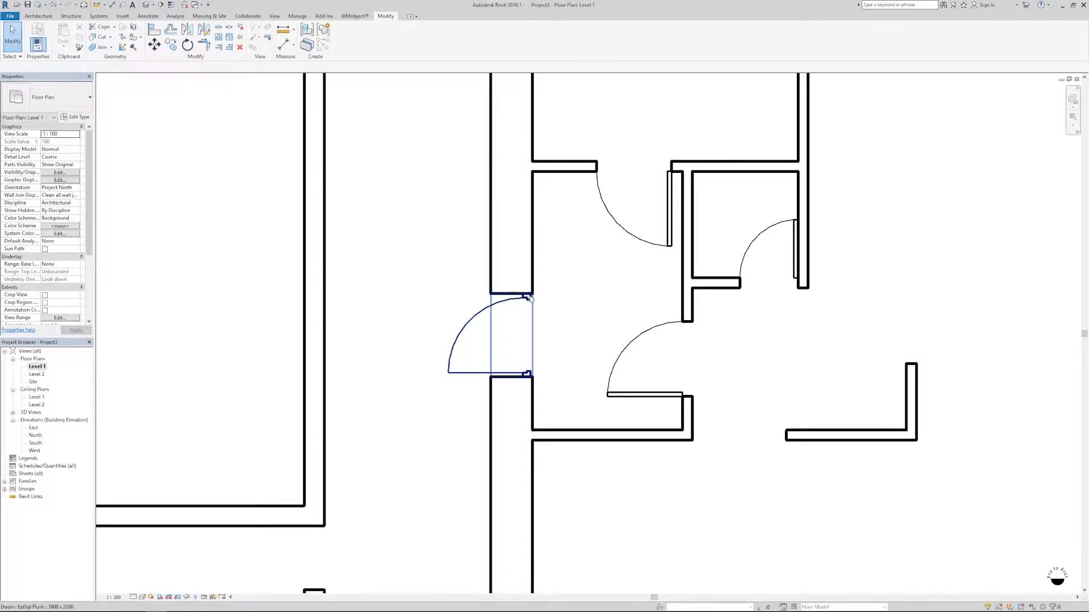
left_click(463, 339)
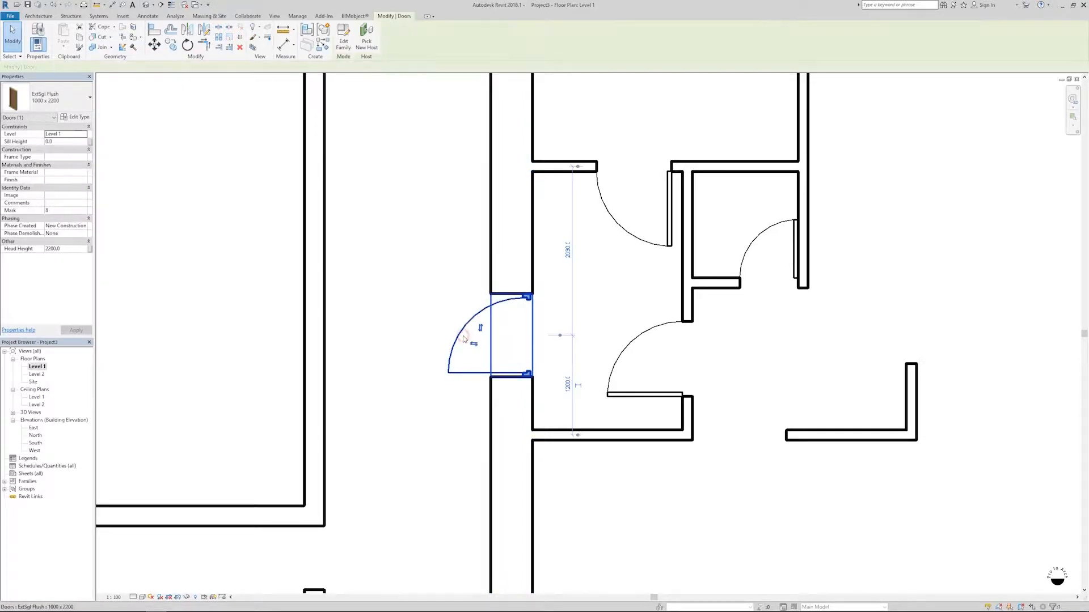
left_click(75, 117)
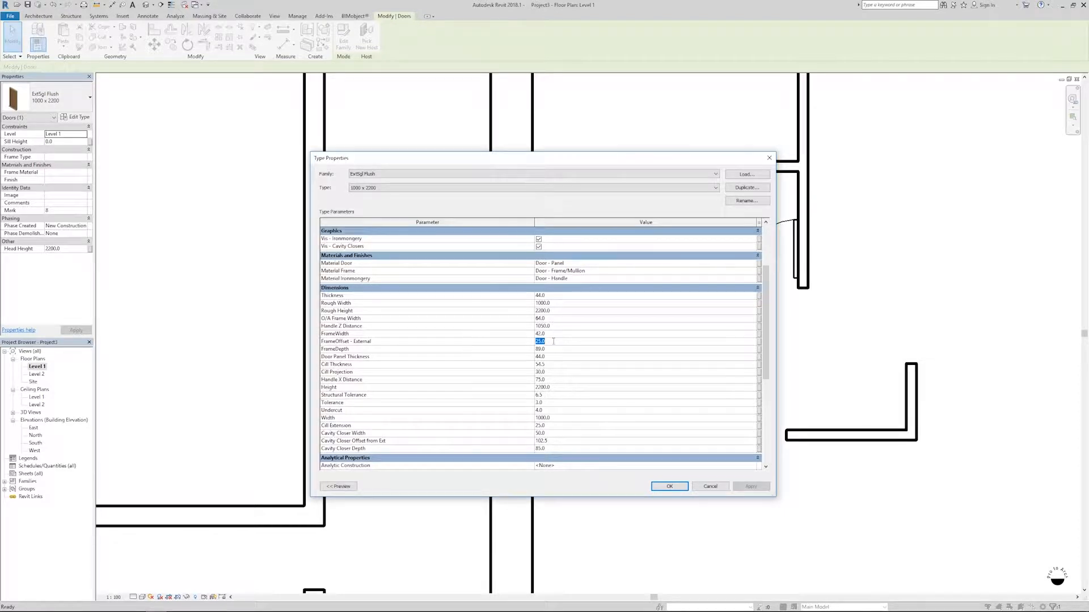
left_click(670, 487)
key("Escape")
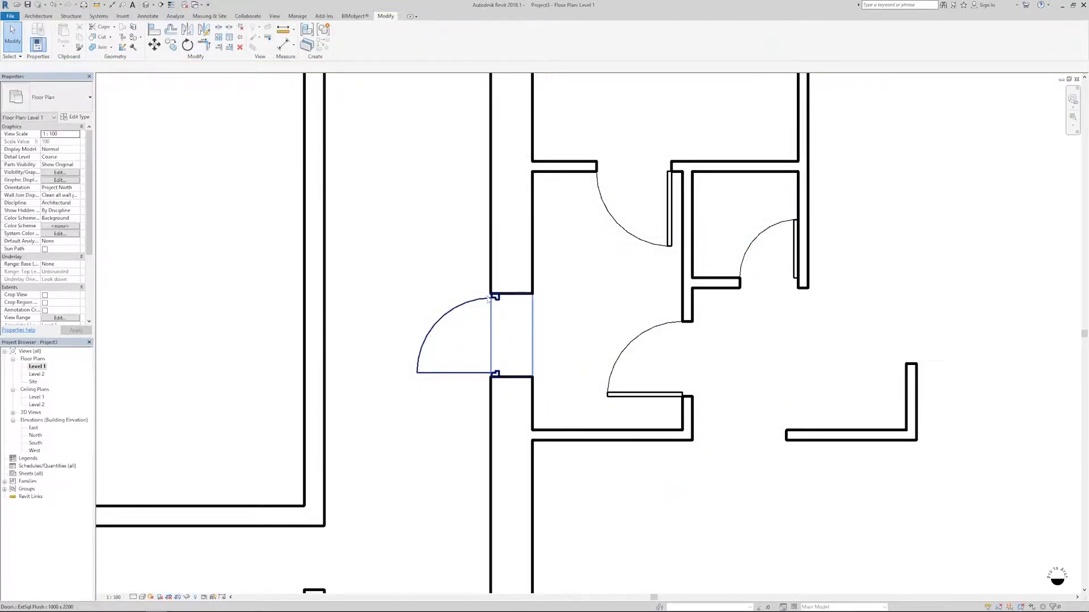
- Set the detail level of the Level 1 floor plan to Fine and inspect the exterior door's frame
scroll(482, 313, "up", 3)
scroll(481, 312, "down", 5)
scroll(481, 312, "up", 6)
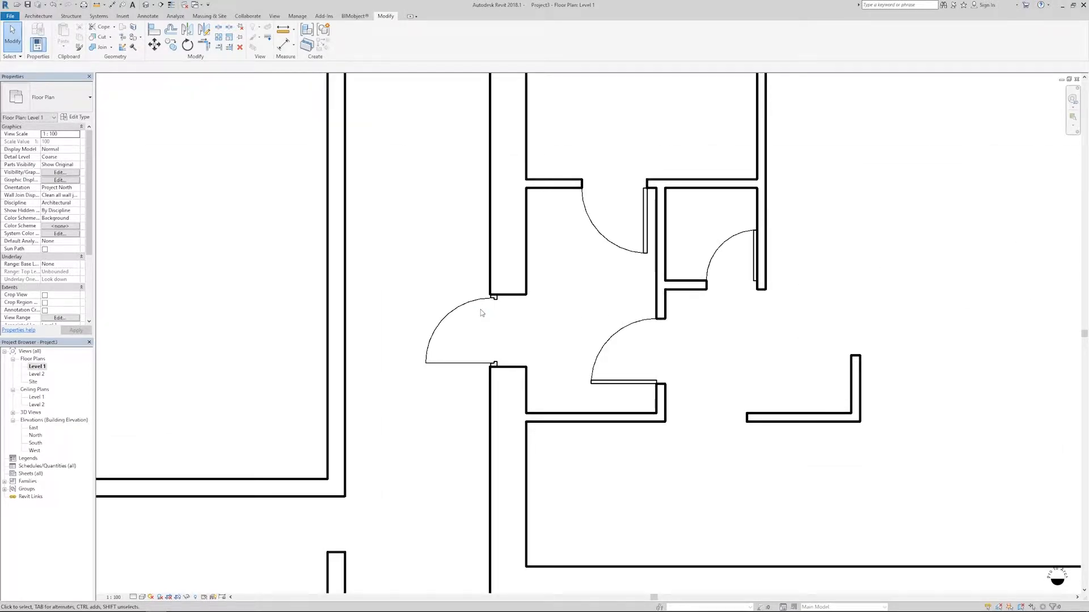
scroll(482, 313, "up", 2)
scroll(491, 382, "up", 2)
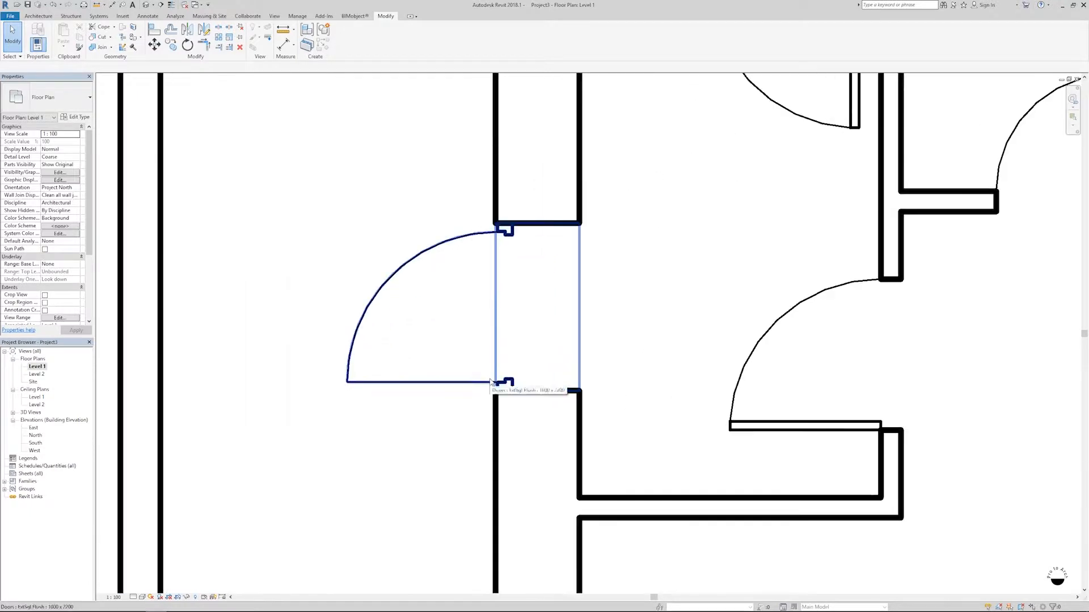
left_click(133, 597)
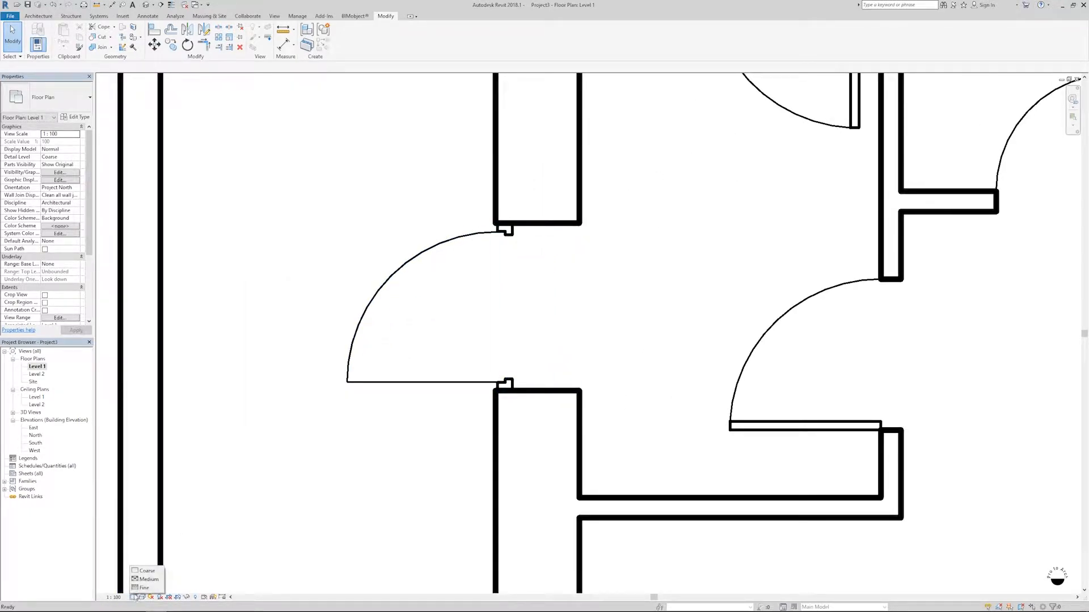
left_click(144, 588)
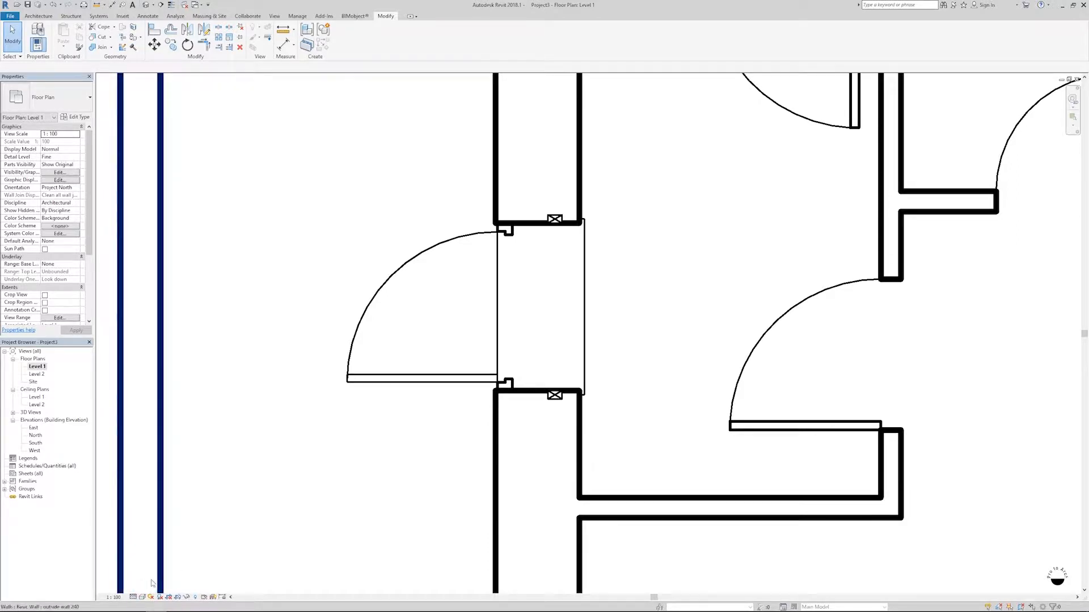
scroll(547, 328, "down", 5)
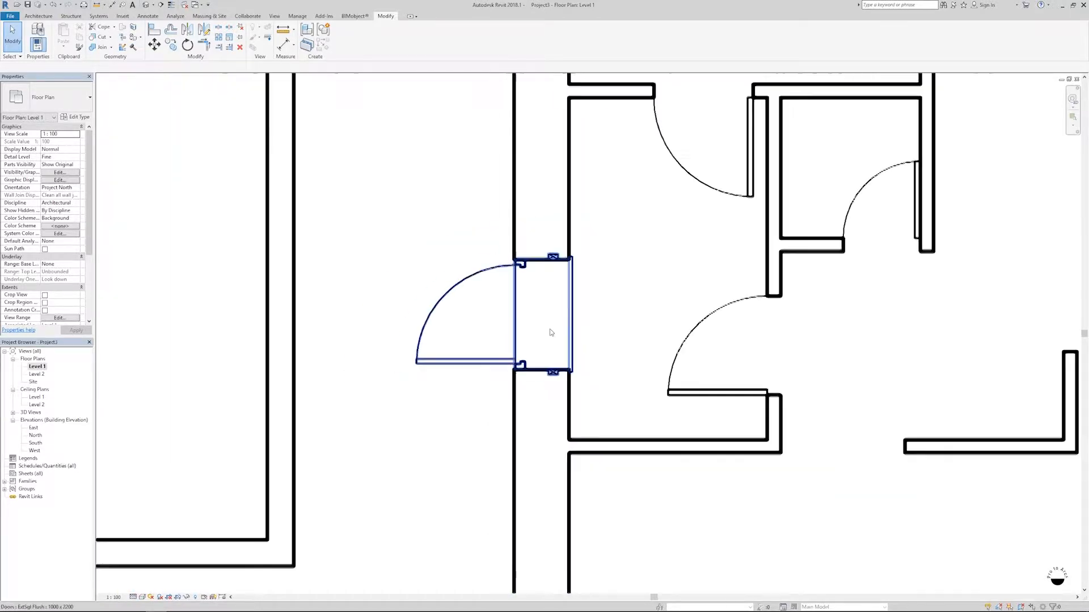
scroll(488, 367, "up", 3)
scroll(540, 347, "down", 4)
scroll(579, 401, "up", 2)
scroll(419, 265, "up", 5)
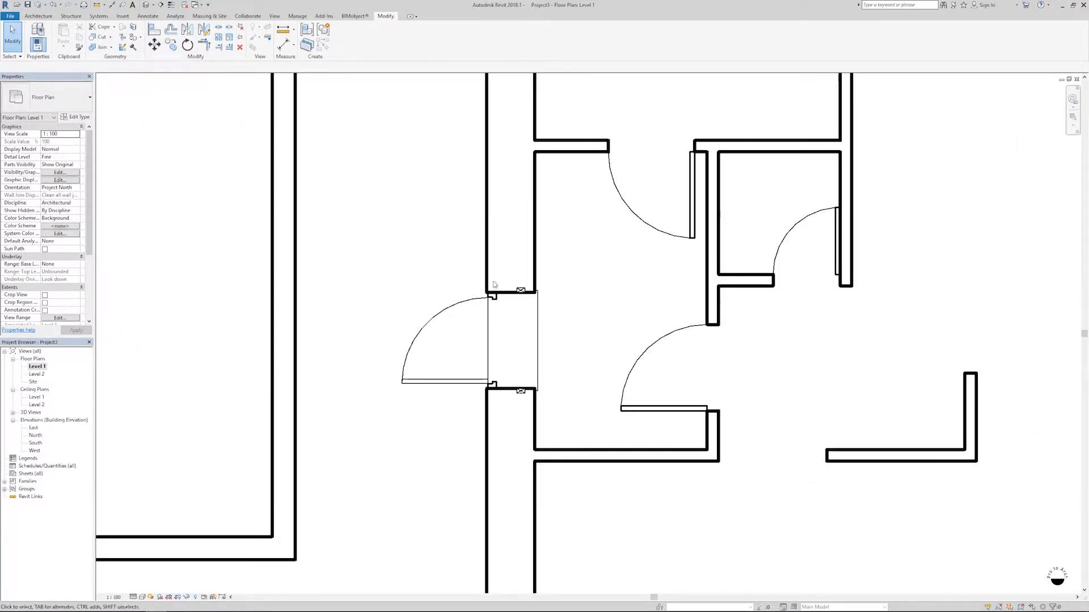
- Turn off Vis - Cavity Closers in the exterior door's 1000 x 2200 type
left_click(480, 307)
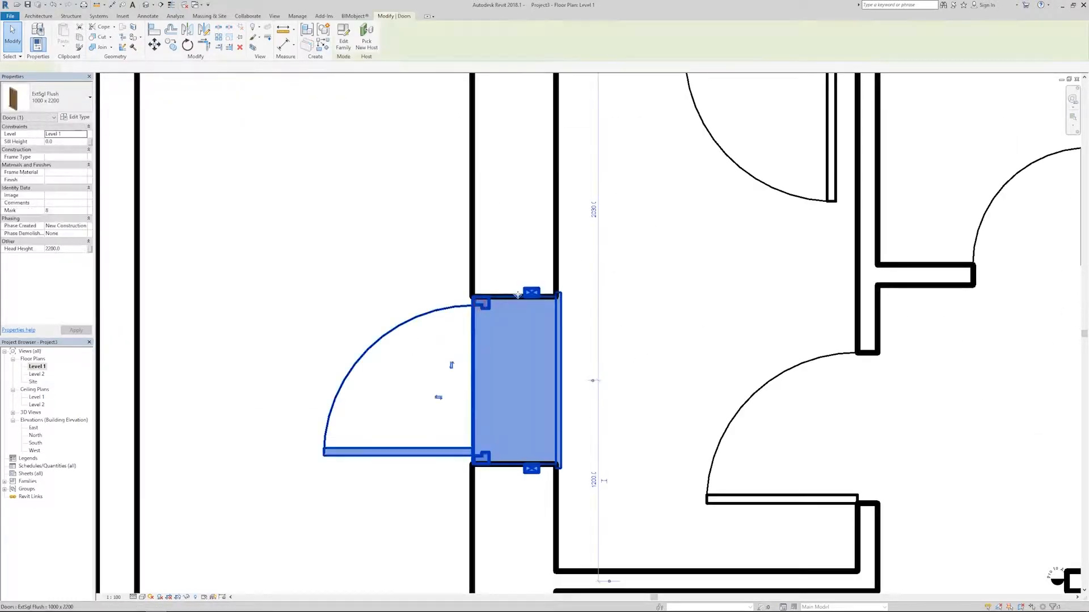
double_click(532, 302)
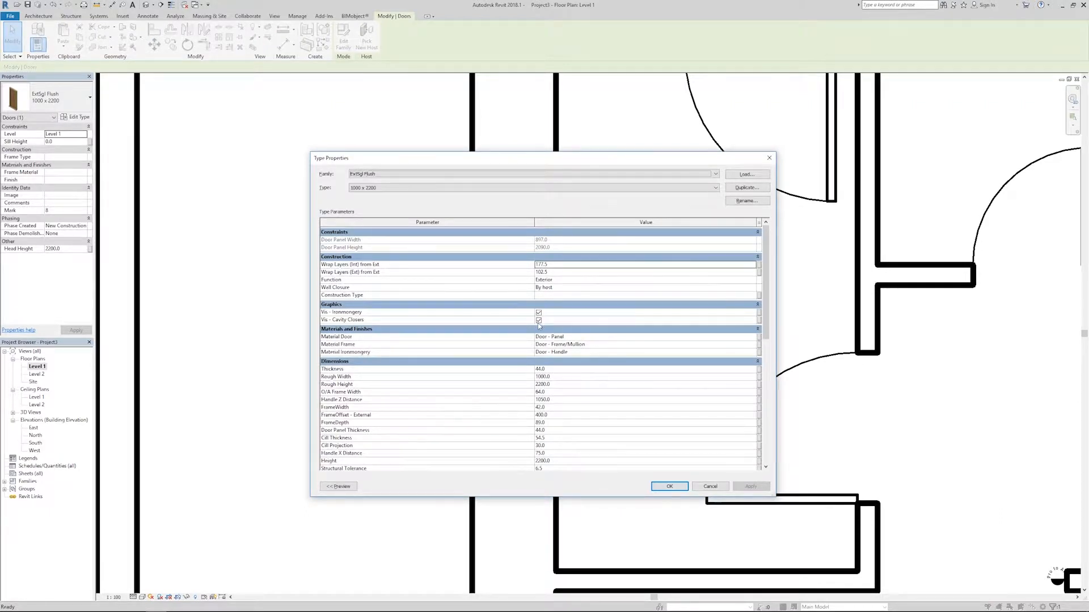
left_click(538, 321)
left_click(680, 486)
scroll(613, 426, "down", 3)
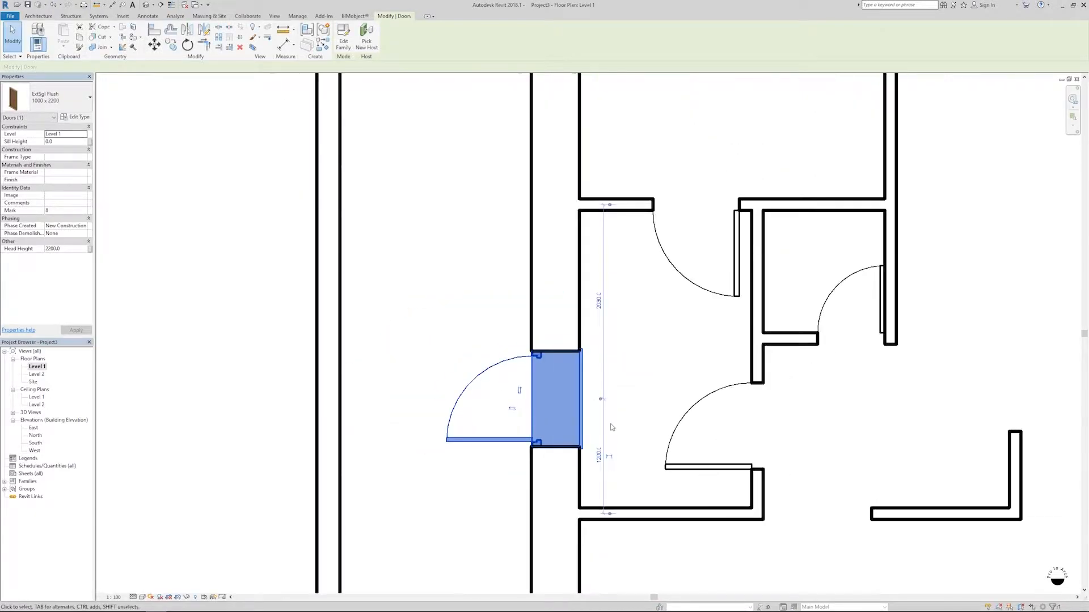
left_click(657, 456)
left_click(495, 367)
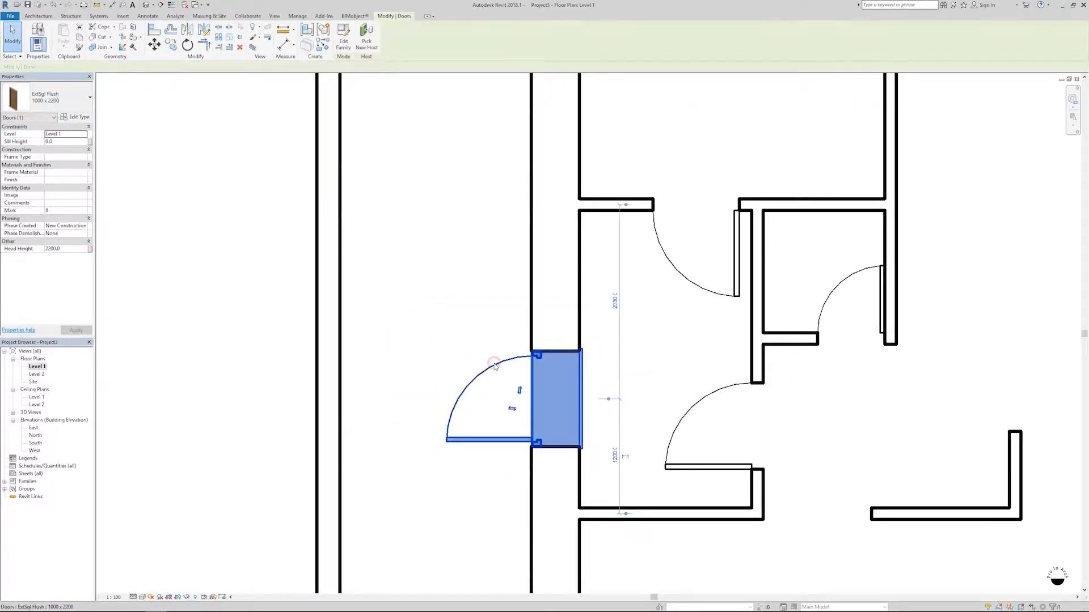
key("Escape")
- Check the model in the 3D view and return to the Level 1 floor plan
scroll(495, 367, "down", 5)
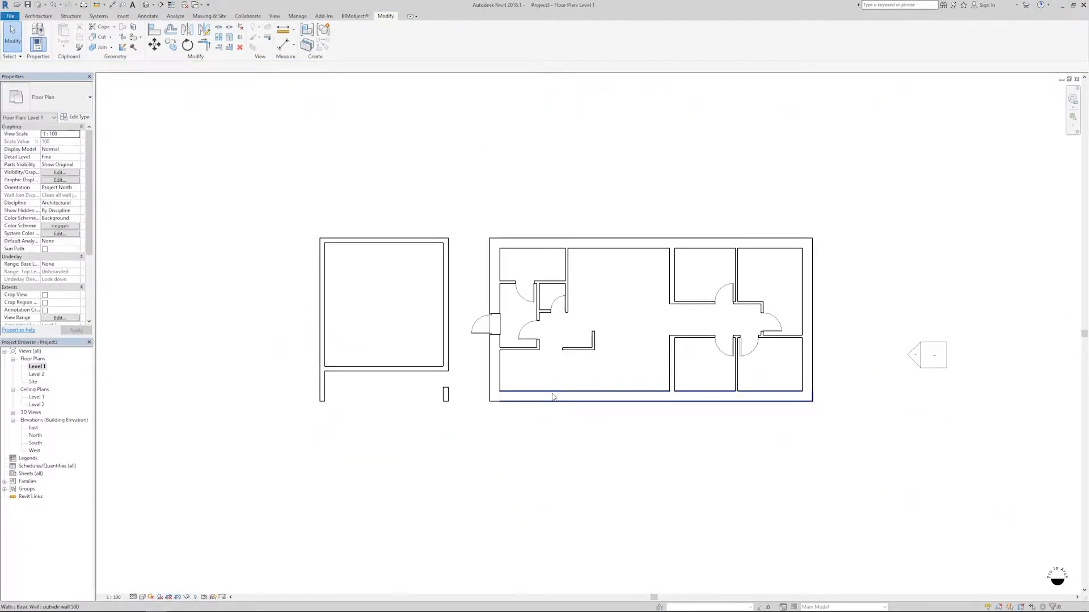
key("ctrl+Tab")
middle_click_drag(553, 493, 610, 494, "shift")
key("ctrl+Tab")
scroll(590, 431, "up", 2)
middle_click_drag(325, 444, 403, 459)
scroll(425, 379, "up", 1)
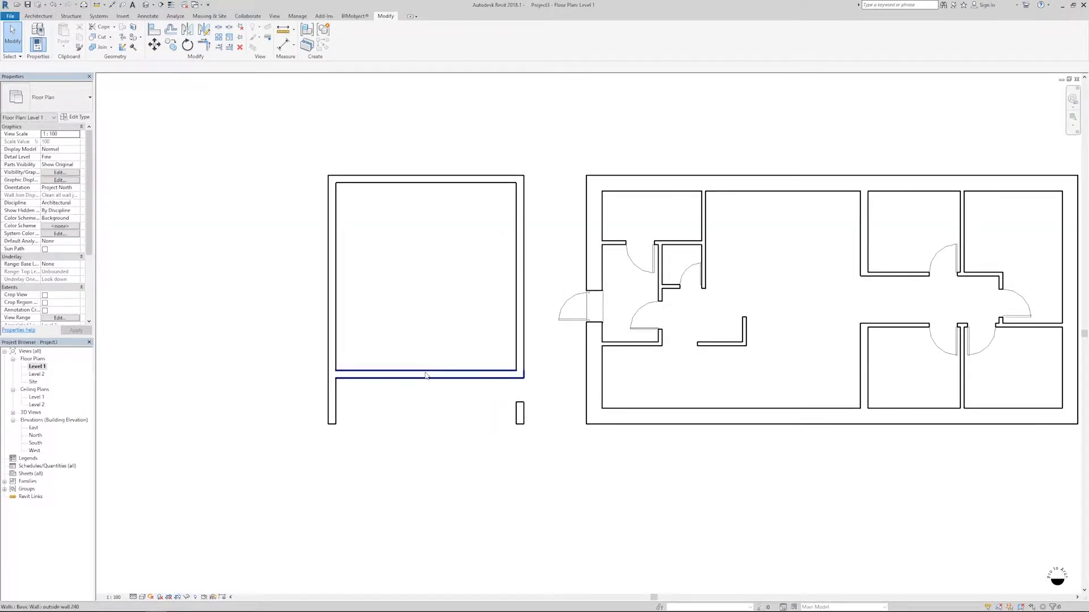
- Load M_Overhead-Sectional.rfa from the _Simple house folder and place a 2435 x 1981mm door midway along the left building's lower cross wall
scroll(443, 345, "up", 2)
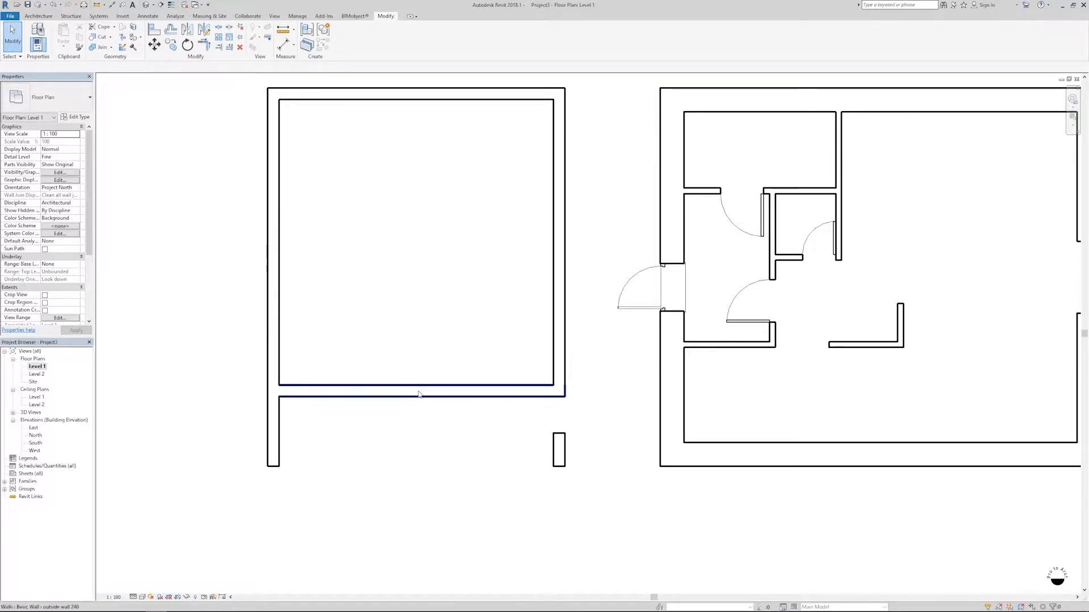
key("d")
key("r")
left_click(344, 36)
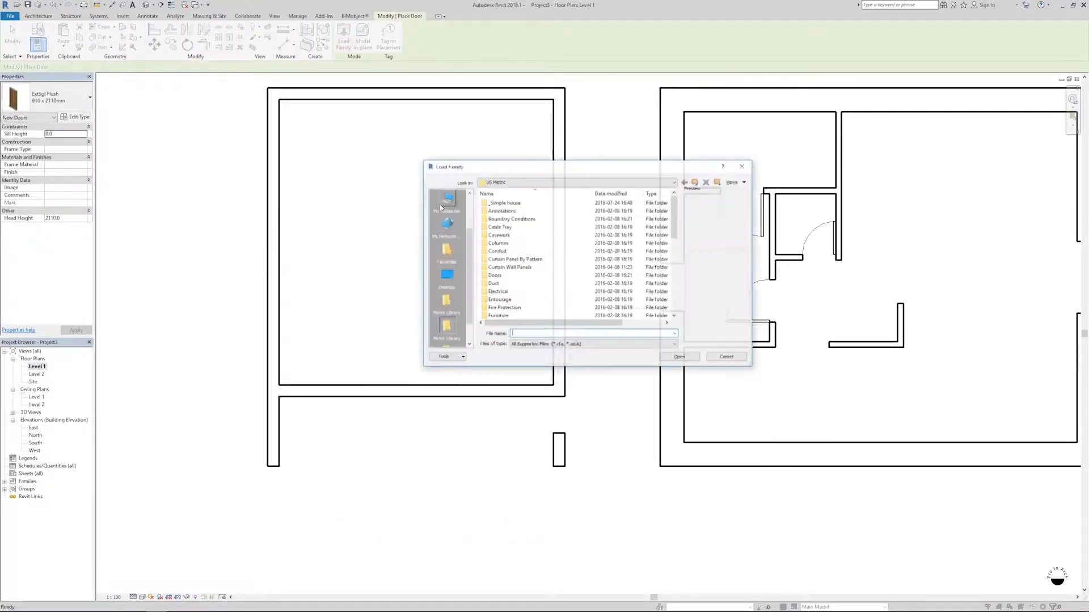
double_click(504, 203)
key("Down")
key("Down")
key("Down")
key("Down")
key("Down")
key("Down")
key("Down")
key("Down")
key("Down")
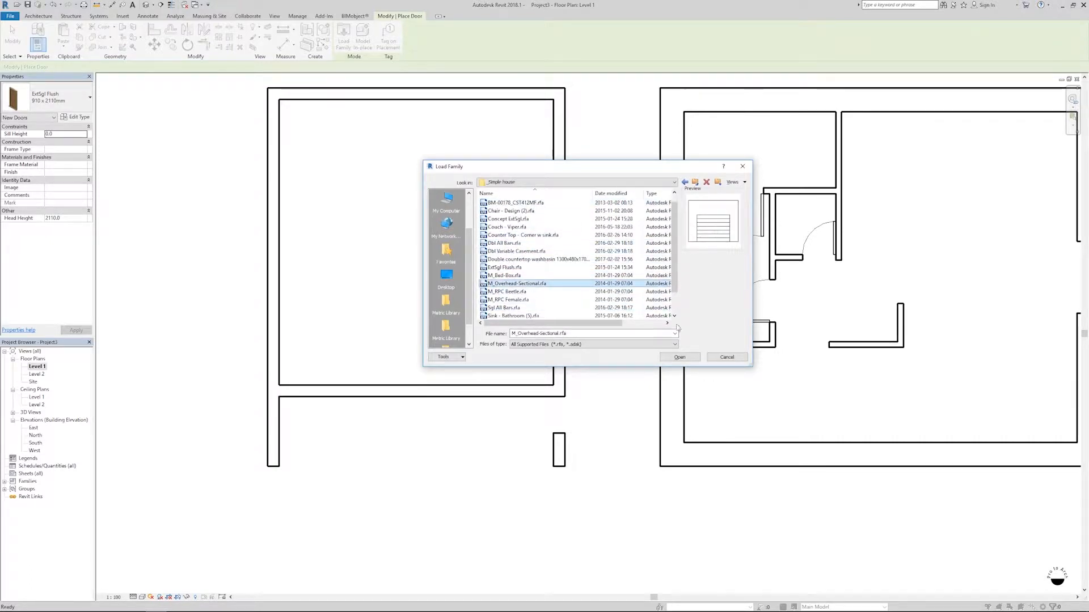
left_click(678, 356)
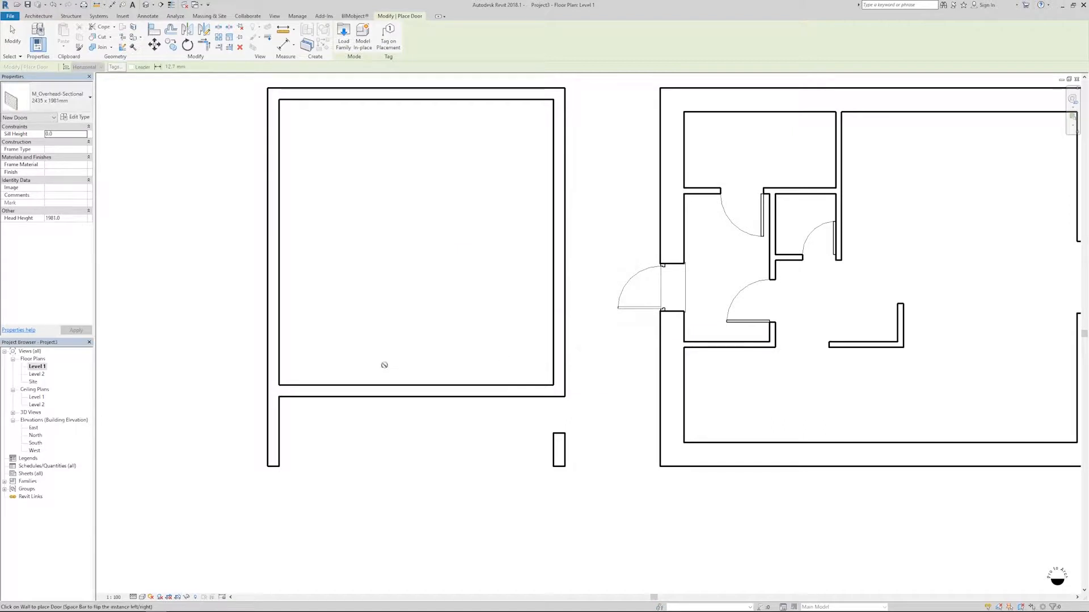
left_click(414, 396)
key("Escape")
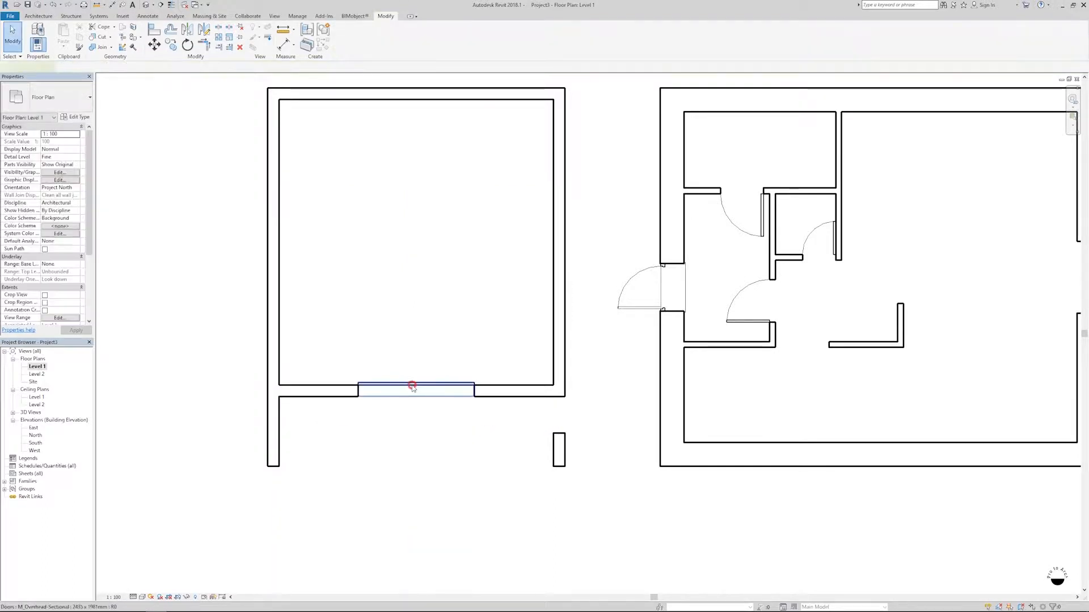
- Duplicate the overhead door's type as 4500 x 2200, with height 2200 mm and width 4500 mm
left_click(75, 117)
left_click(747, 188)
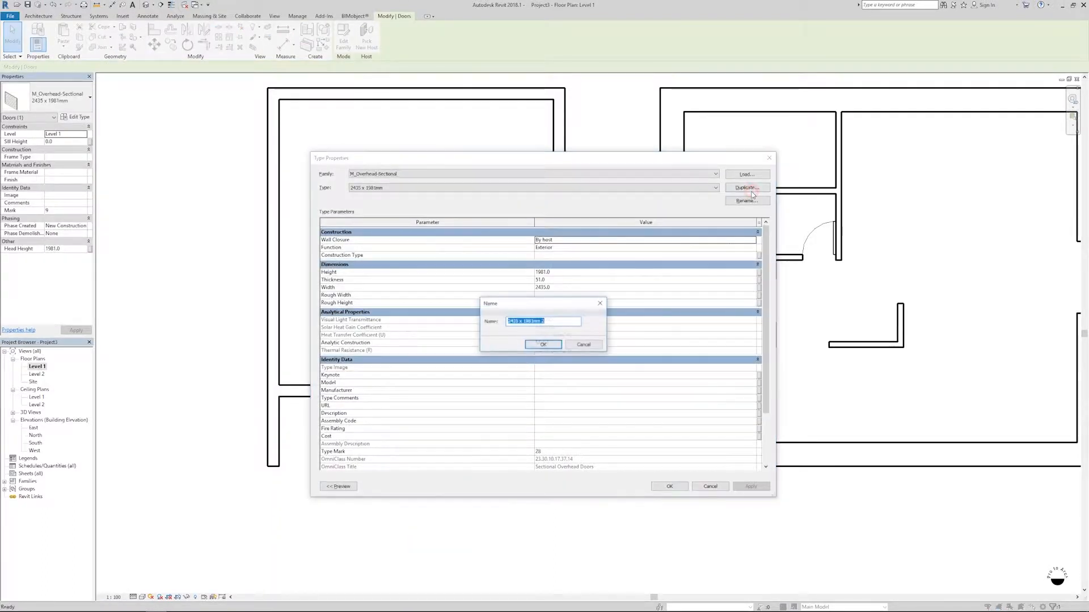
type("4500 x 2200")
key("Return")
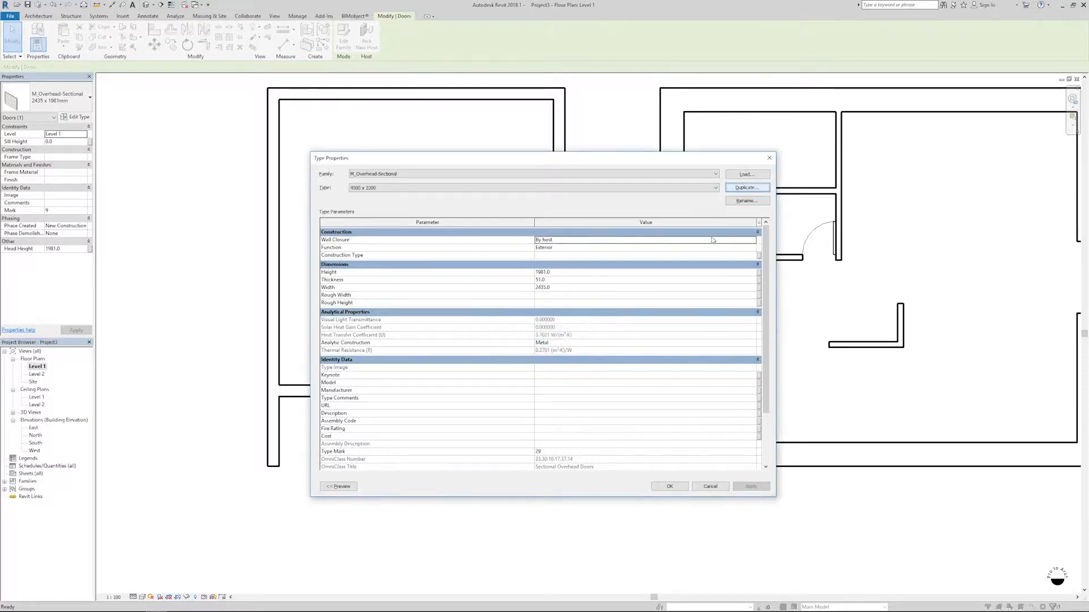
left_click(572, 272)
type("2200")
key("Tab")
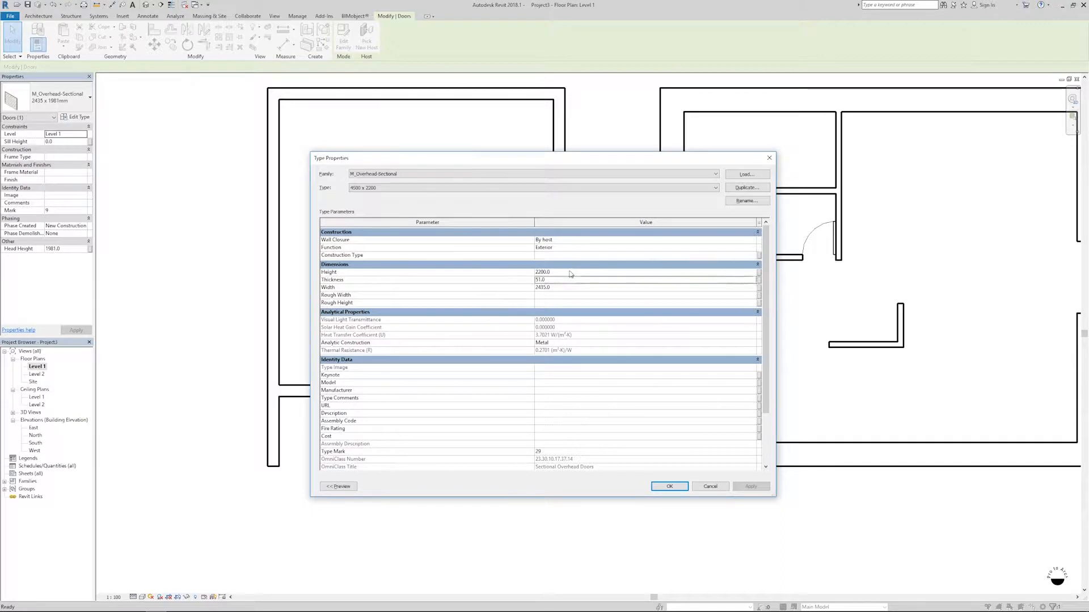
left_click(570, 289)
type("4500")
key("Return")
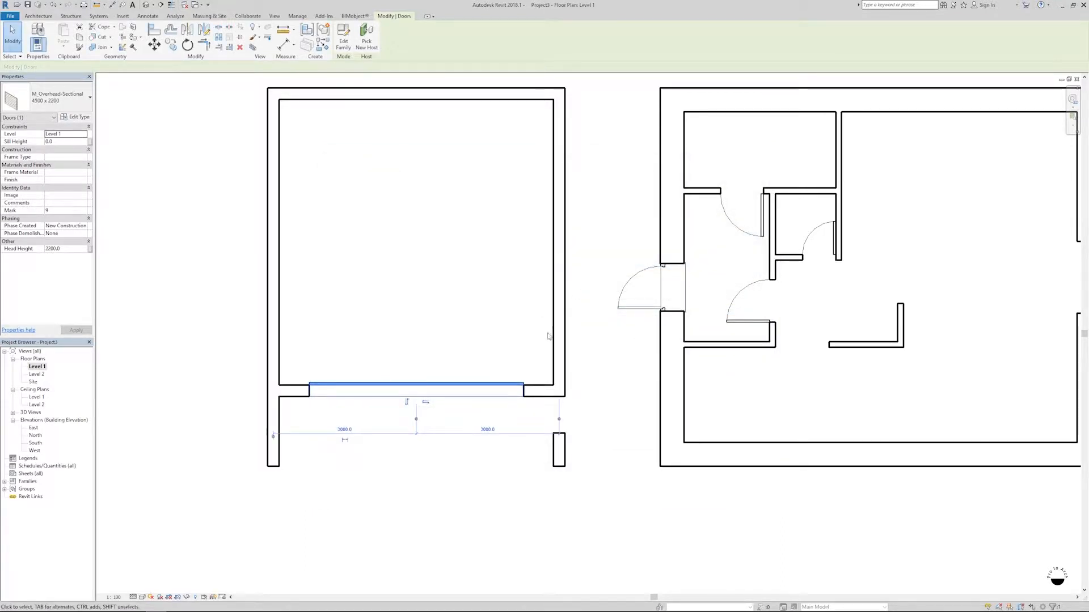
scroll(538, 332, "down", 2)
key("Escape")
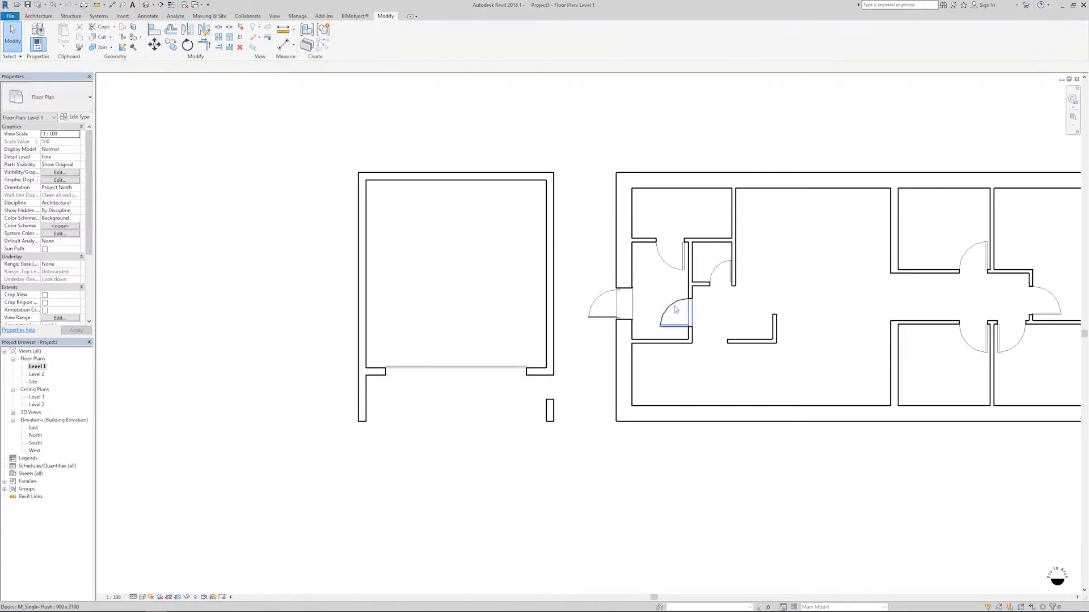
- Create a similar ExtSgl Flush 1000 x 2200 door in the left building's right wall, swinging outward towards the house
left_click(596, 304)
scroll(595, 304, "up", 3)
key("c")
key("s")
scroll(482, 253, "down", 2)
key("space")
left_click(481, 279)
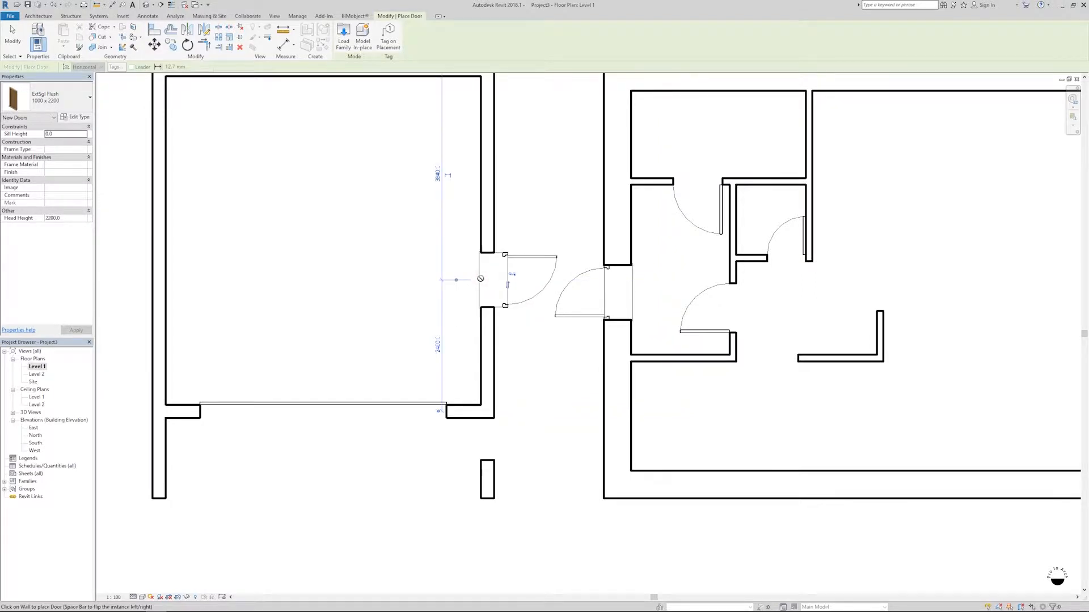
key("Escape")
- Duplicate the type of the exterior door in the left building's right wall as 900 x 2200
scroll(507, 269, "up", 3)
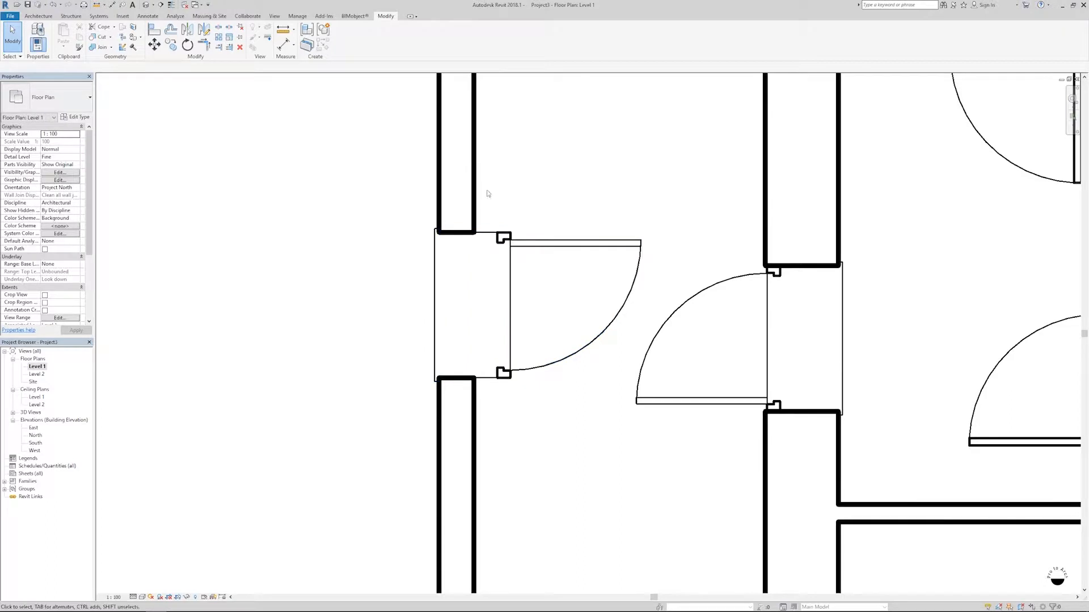
scroll(493, 227, "down", 2)
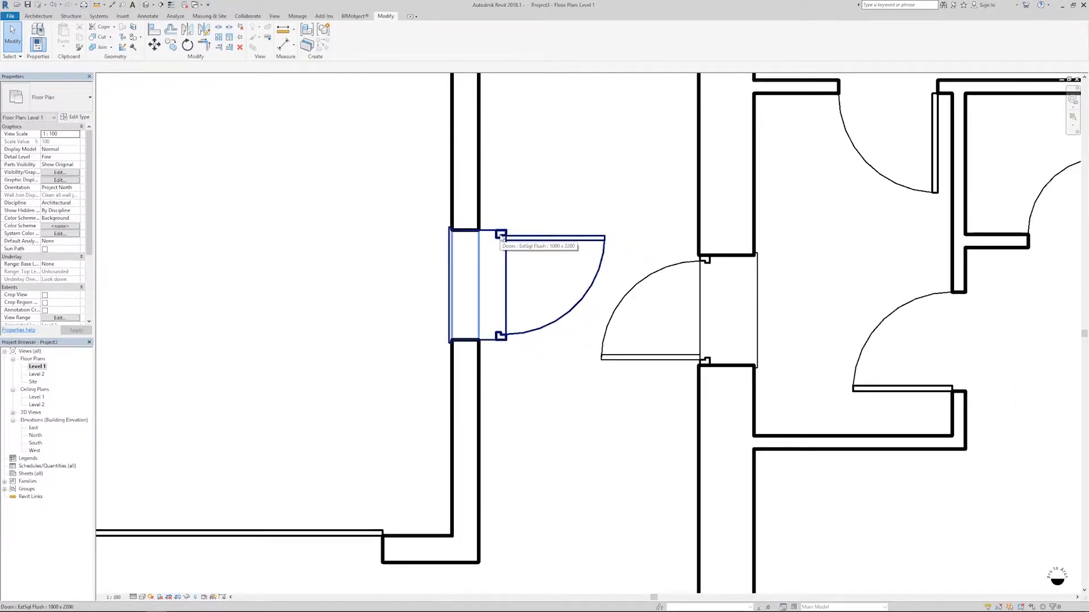
scroll(501, 239, "down", 2)
middle_click_drag(499, 237, 503, 279)
left_click(503, 279)
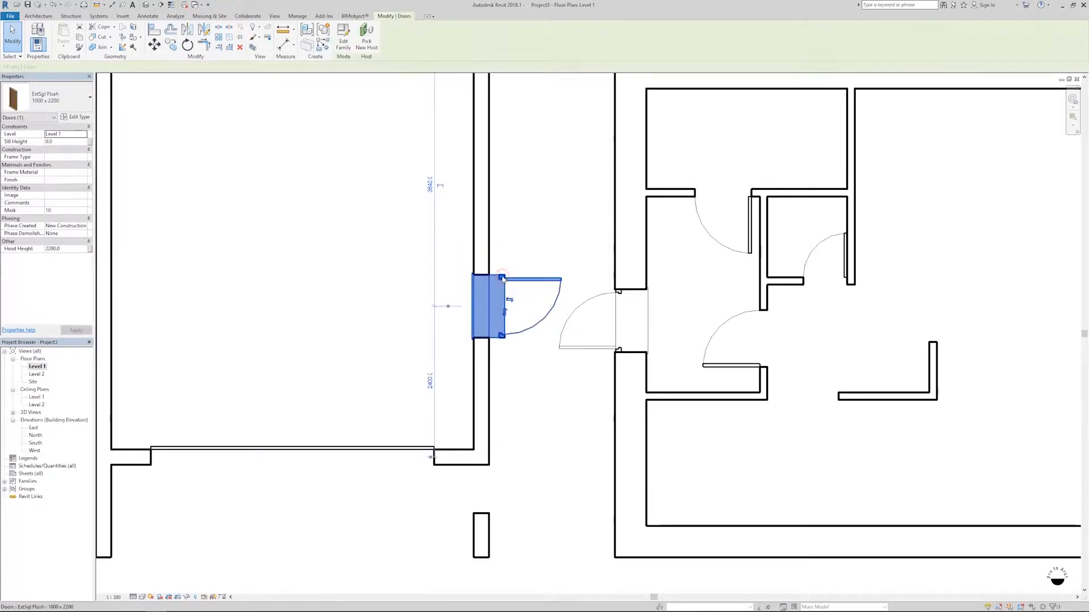
left_click(76, 116)
left_click(747, 188)
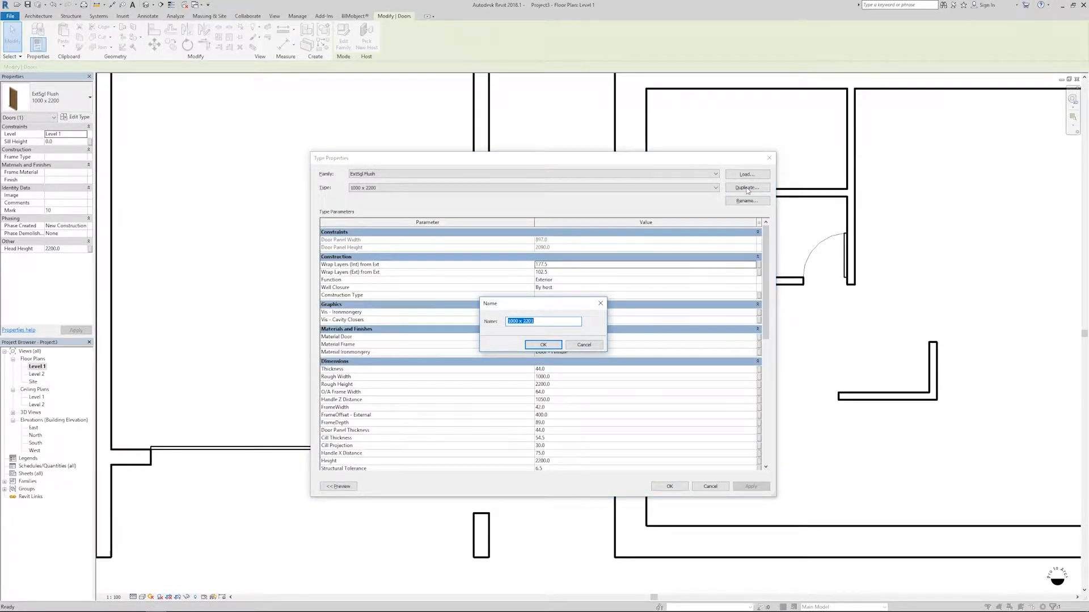
type("900 x 2200")
key("Return")
- Set the 900 x 2200 door type's Rough Width to 900 and FrameOffset - External to 100, and apply the changes
left_click(600, 376)
type("900")
scroll(599, 371, "down", 3)
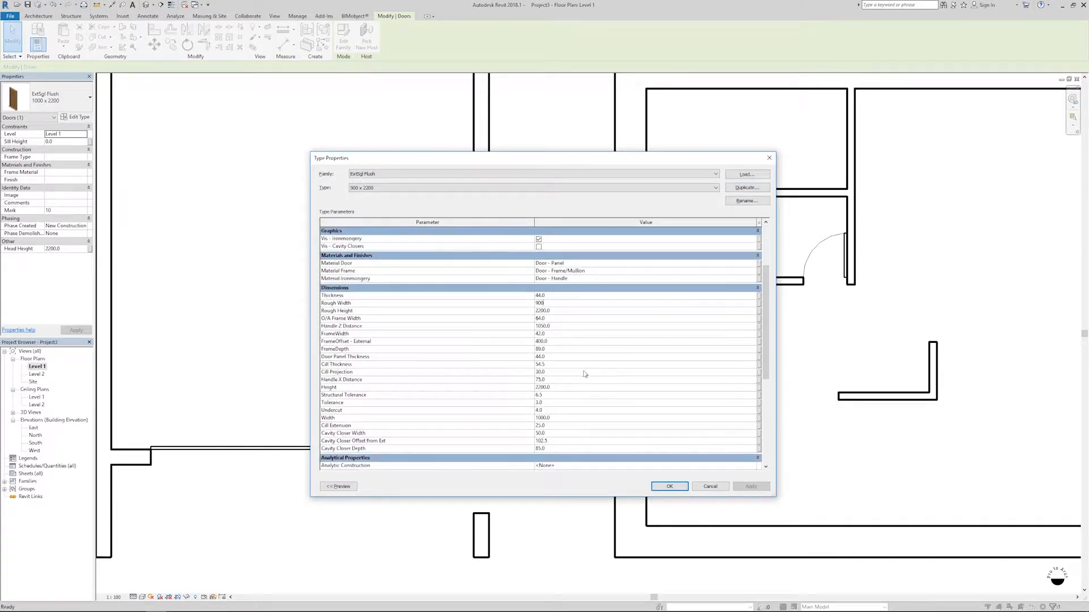
left_click(569, 342)
type("100")
left_click(671, 488)
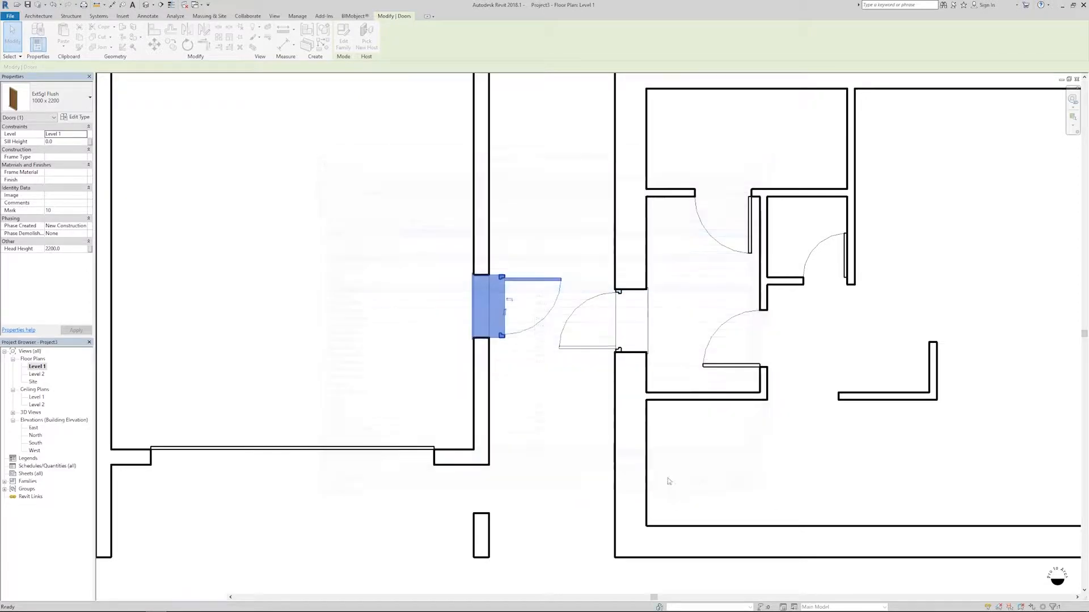
left_click(449, 305)
scroll(448, 297, "down", 3)
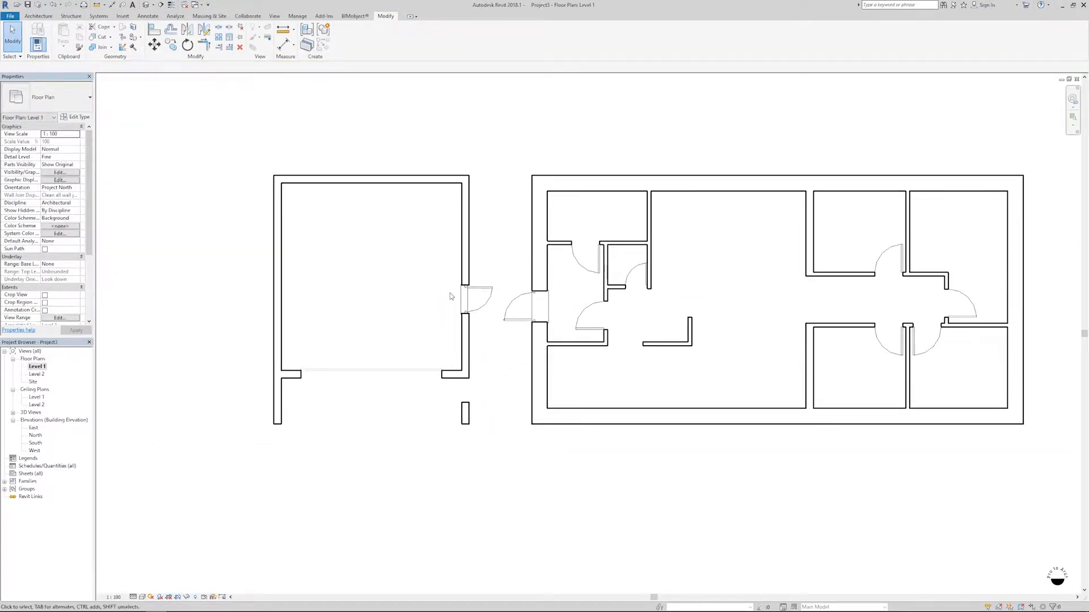
- Start a Generic Floor - 400mm on Level 1 and define its boundary by picking the right building's four outside walls
middle_click_drag(615, 312, 524, 311)
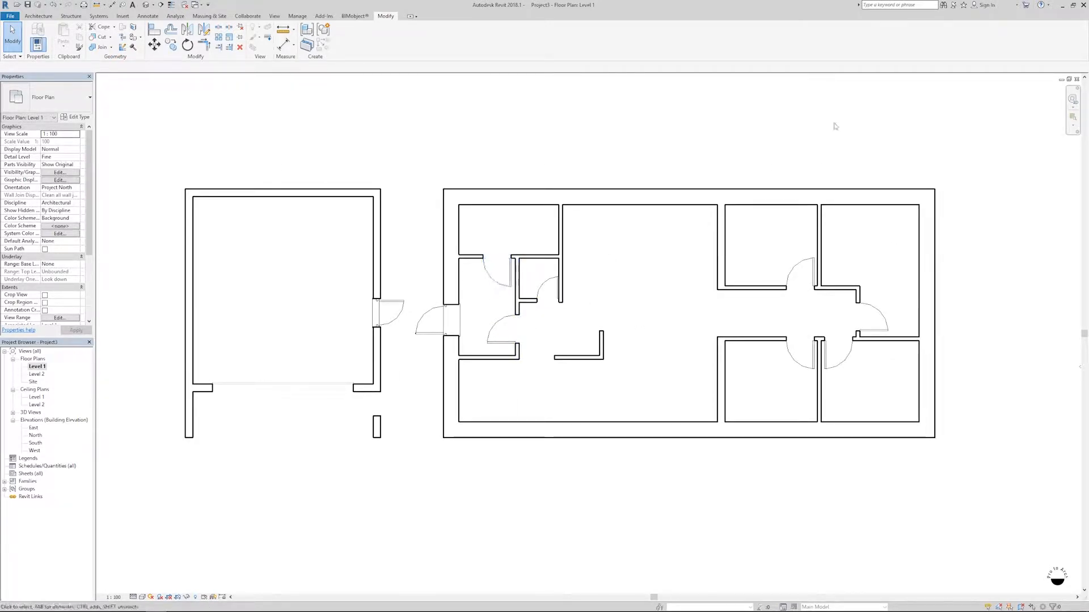
left_click(38, 15)
left_click(199, 35)
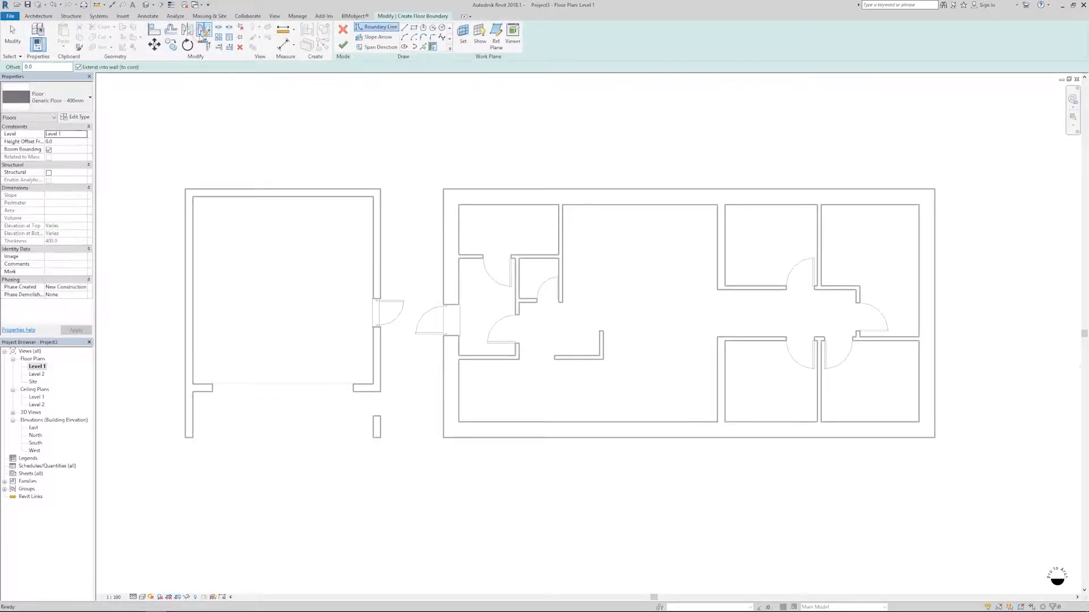
left_click(41, 99)
left_click(42, 99)
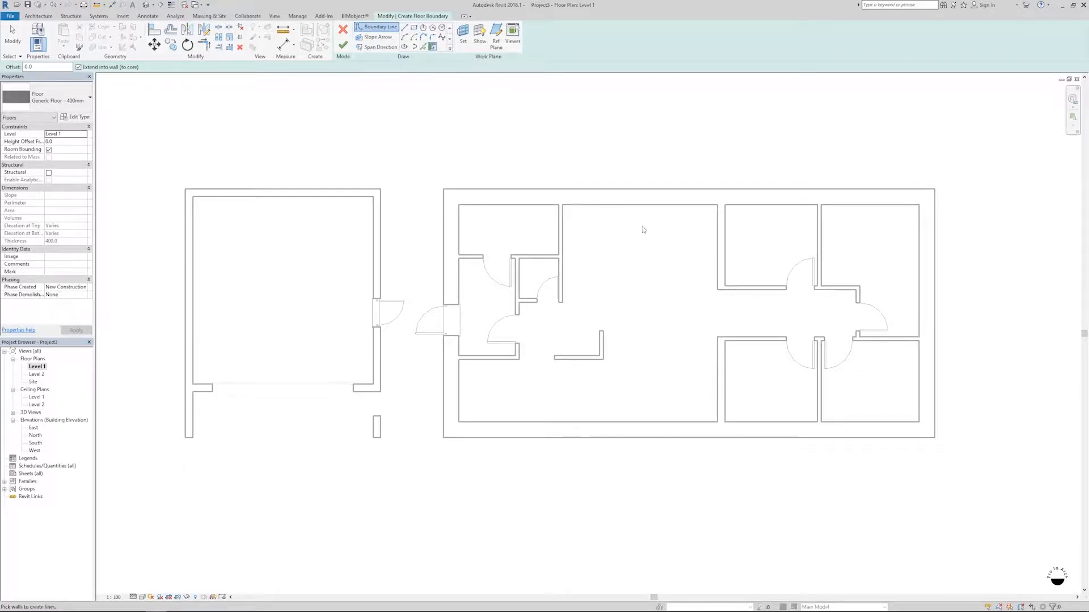
left_click(648, 205)
left_click(457, 221)
left_click(618, 438)
left_click(923, 381)
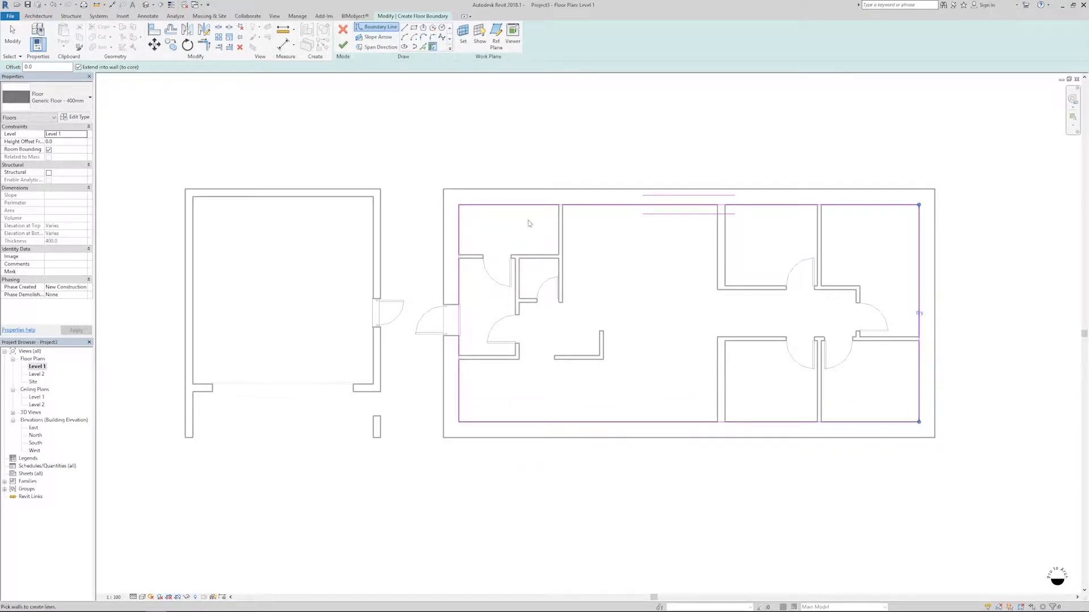
- Finish the right building's floor and join it with the overlapping walls, cutting the shared volume out of them
scroll(601, 136, "down", 2)
scroll(591, 182, "up", 1)
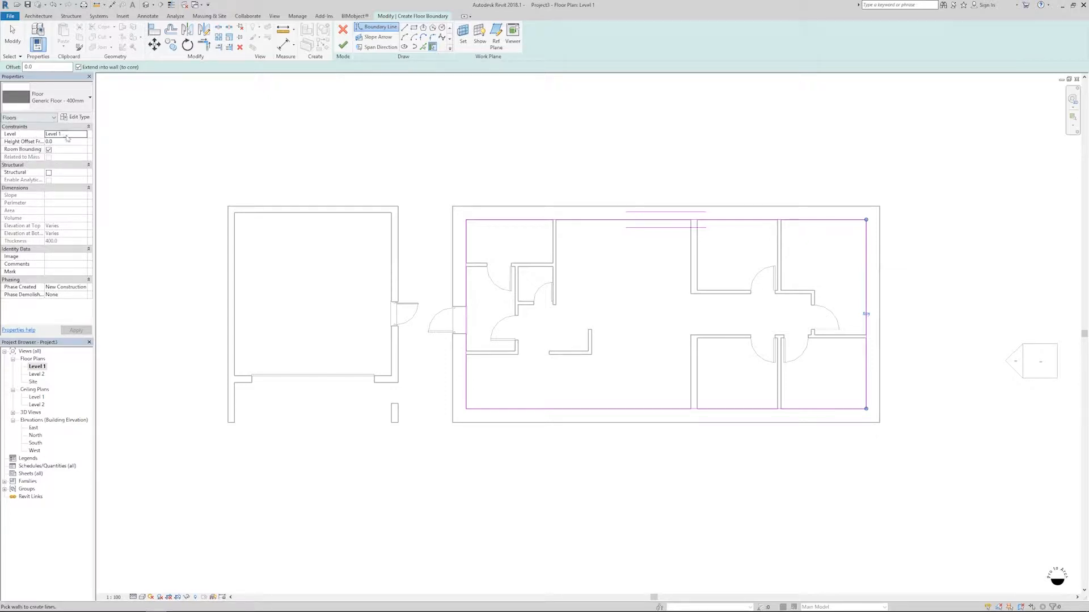
left_click(343, 48)
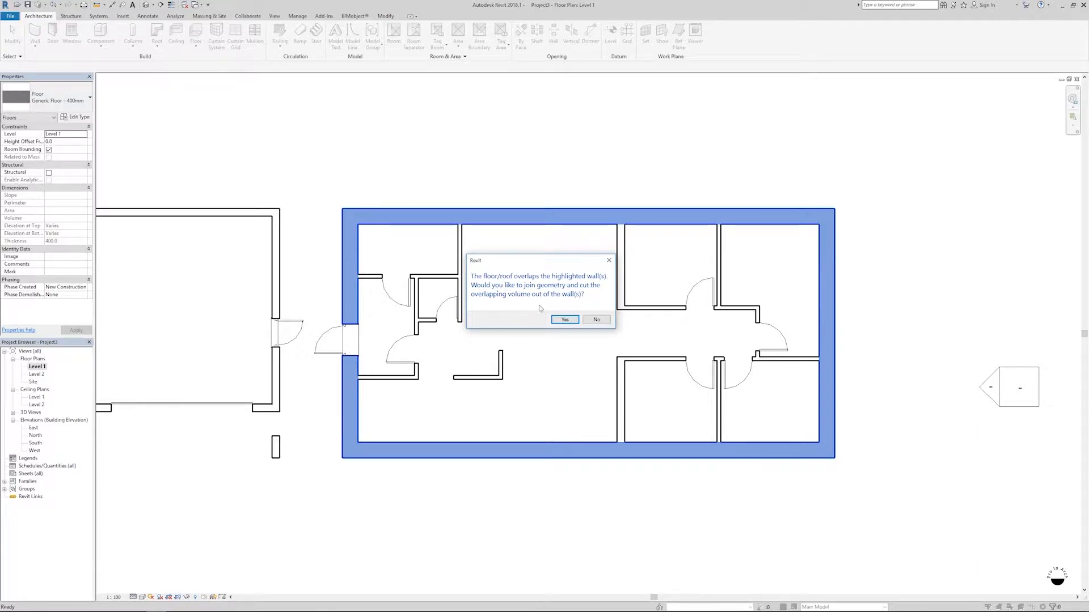
left_click(564, 320)
left_click(570, 322)
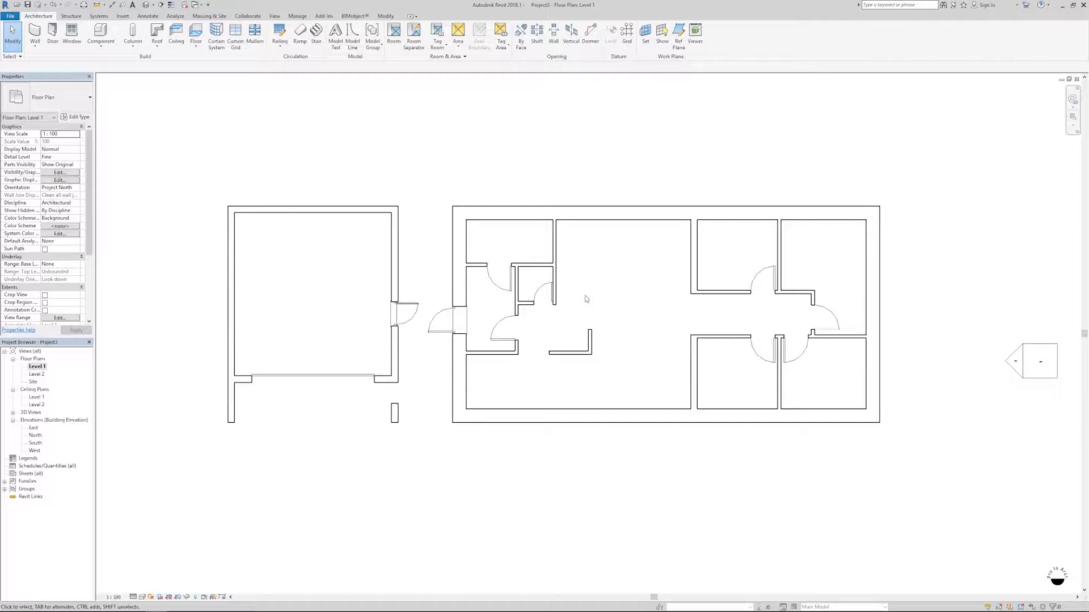
- Inspect the right building's floor from below and above in the 3D view, and open the East elevation
left_click(145, 5)
middle_click_drag(679, 481, 612, 244, "shift")
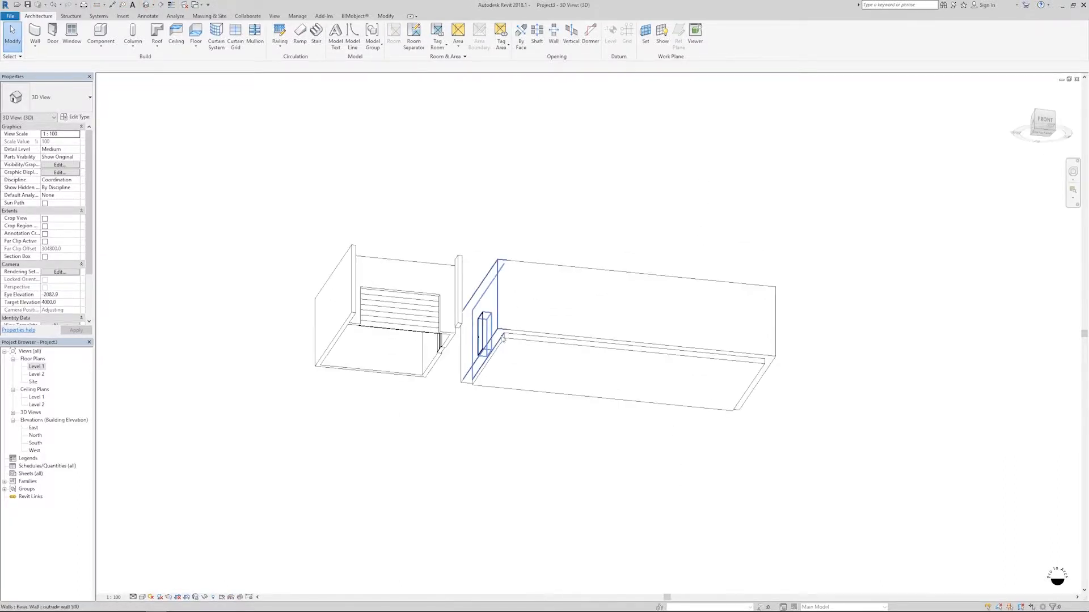
left_click(506, 342)
scroll(507, 342, "up", 4)
middle_click_drag(547, 420, 703, 425, "shift")
key("Escape")
middle_click_drag(578, 364, 795, 343, "shift")
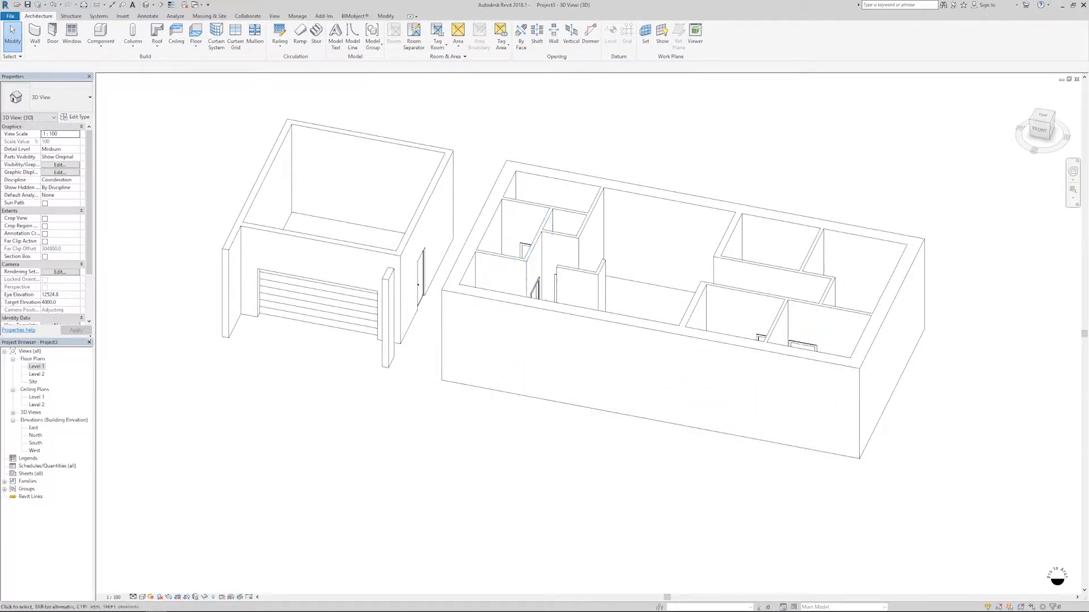
double_click(34, 428)
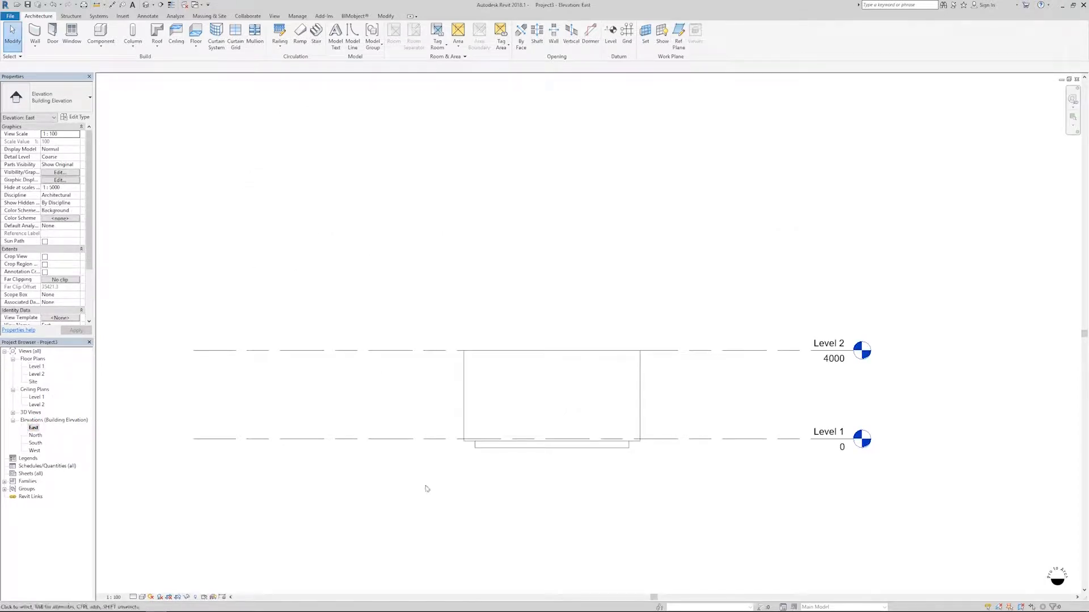
middle_click_drag(428, 489, 442, 465)
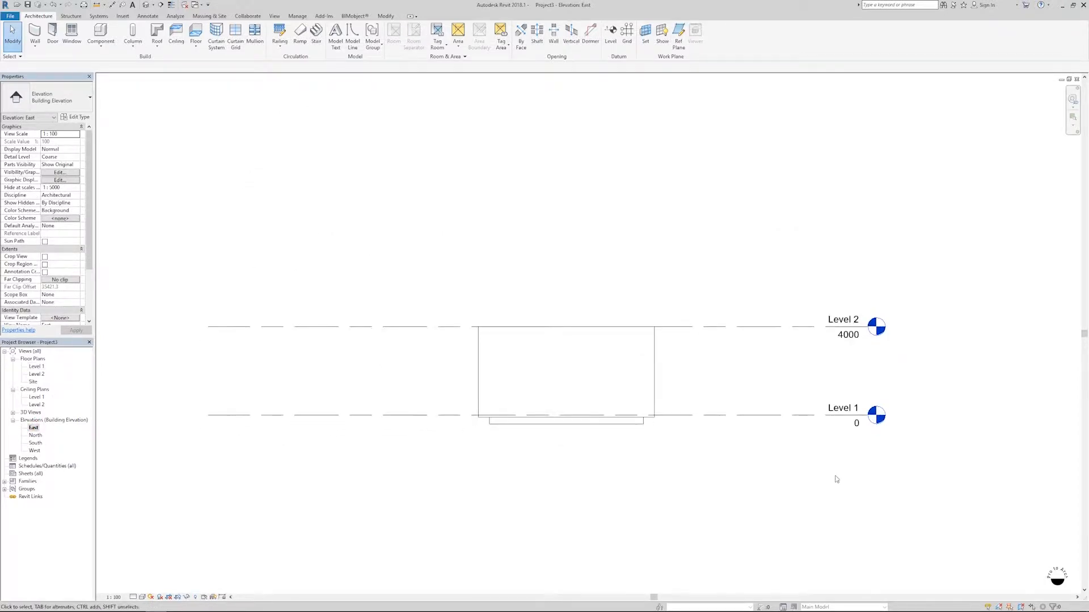
left_click(789, 414)
right_click(790, 415)
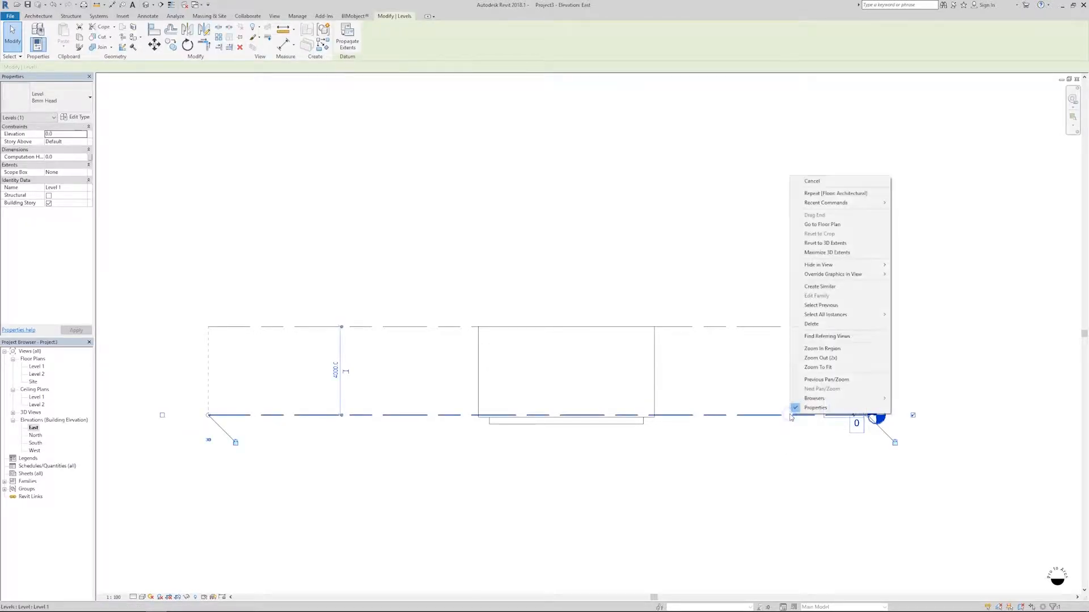
left_click(820, 286)
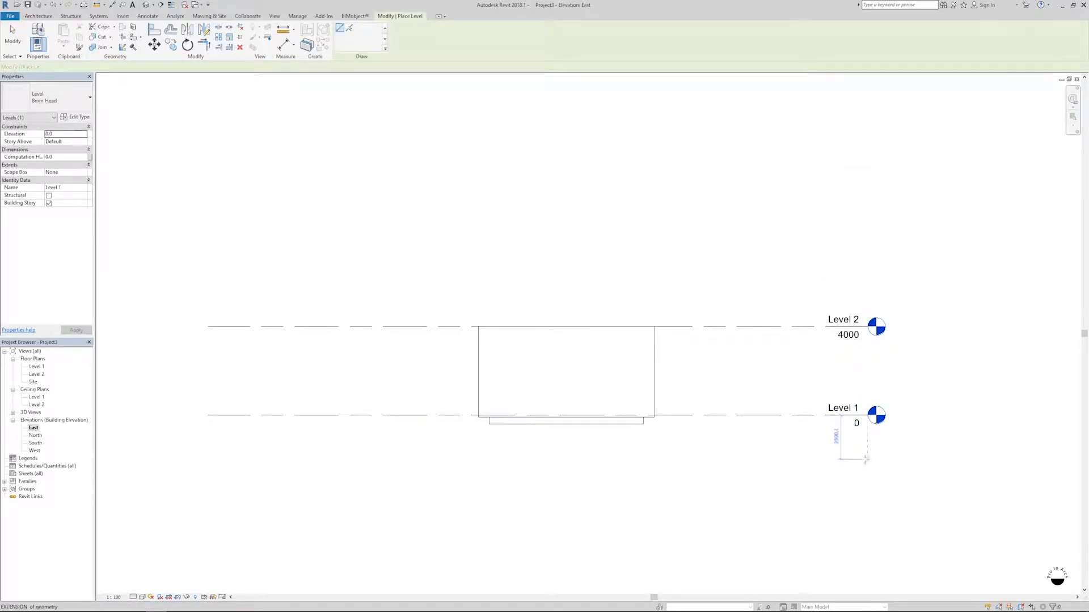
key("Escape")
key("Escape")
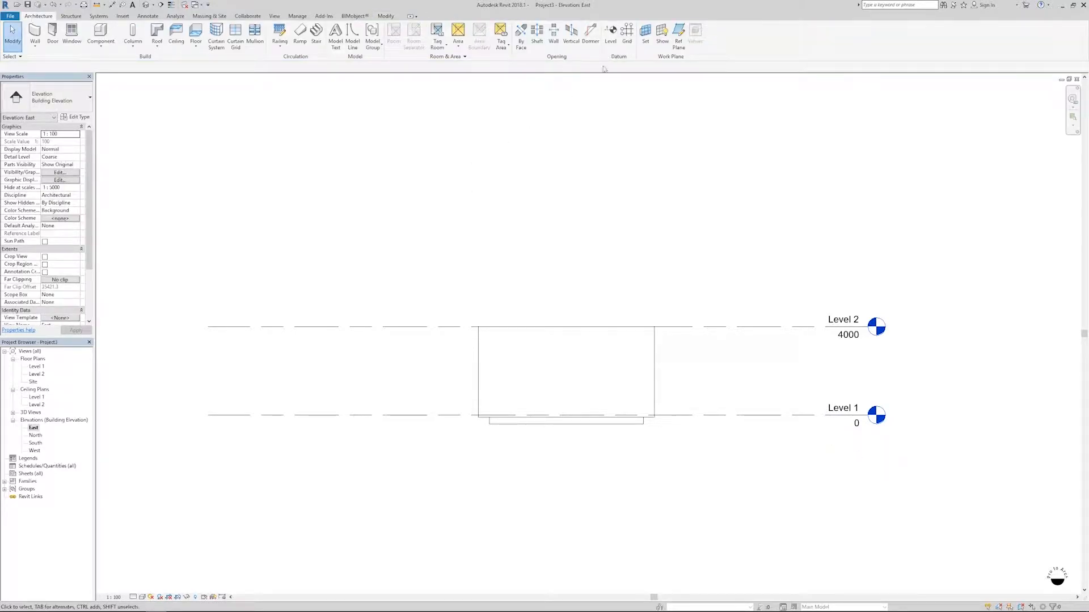
- Add a level 800 mm below Level 1, drawn from beneath the existing level heads to the opposite ends of the level lines
left_click(610, 33)
scroll(872, 438, "up", 2)
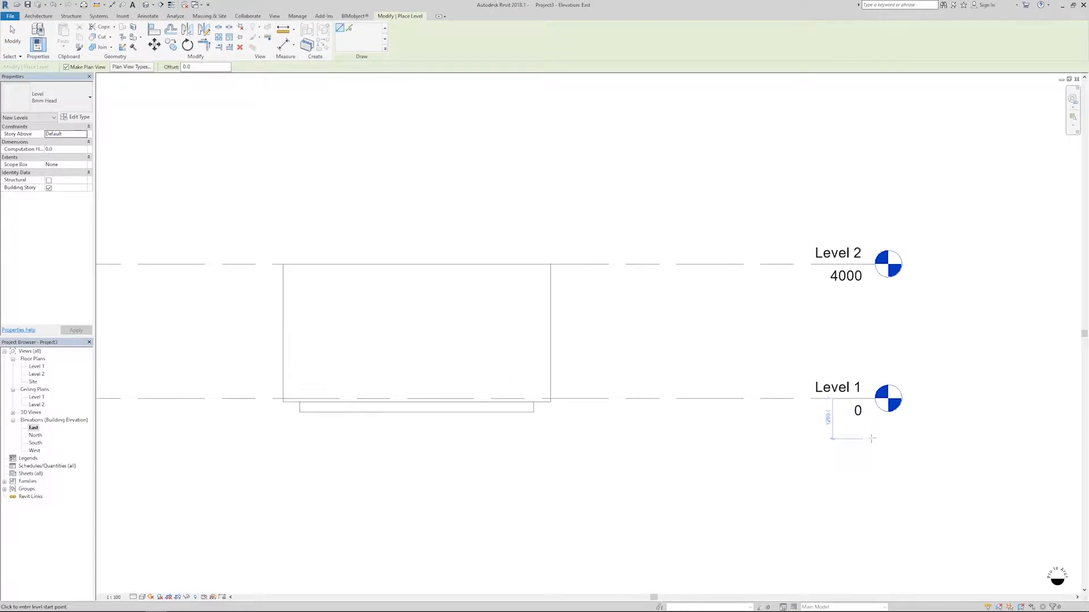
scroll(872, 438, "up", 1)
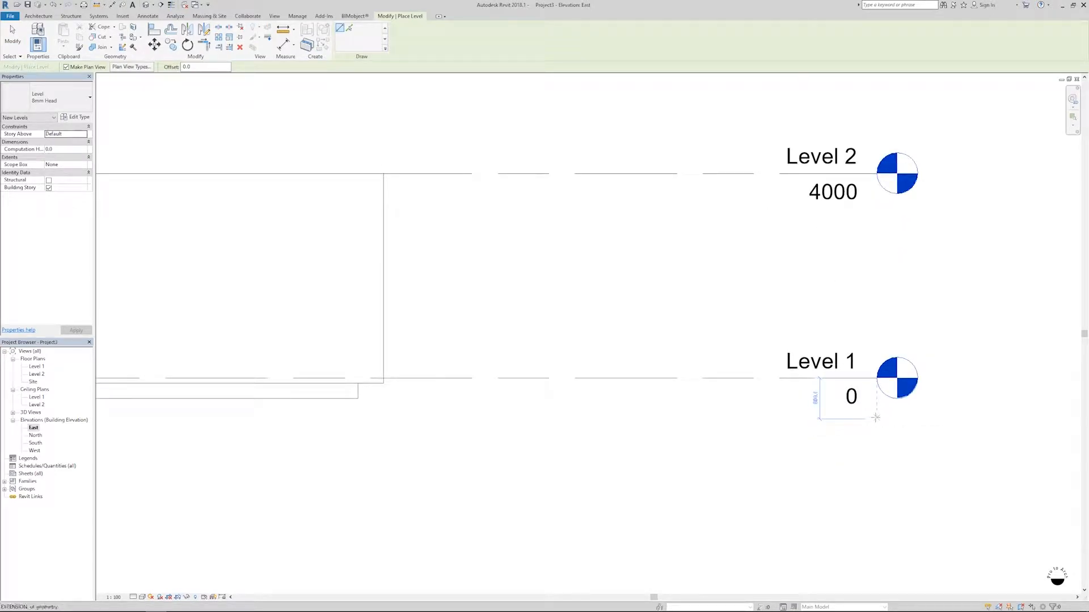
scroll(876, 418, "down", 3)
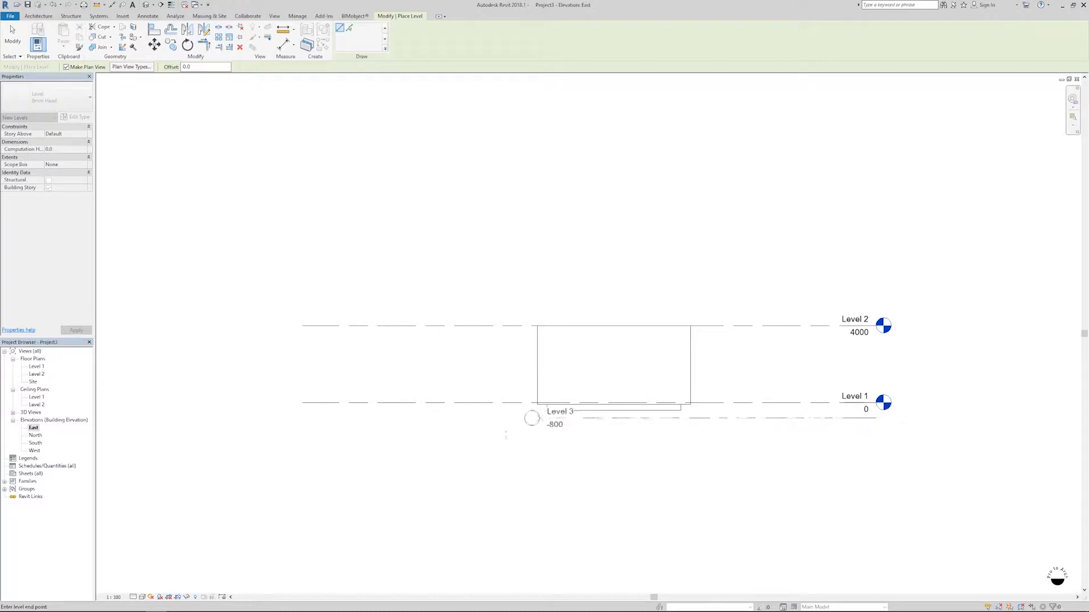
left_click(295, 436)
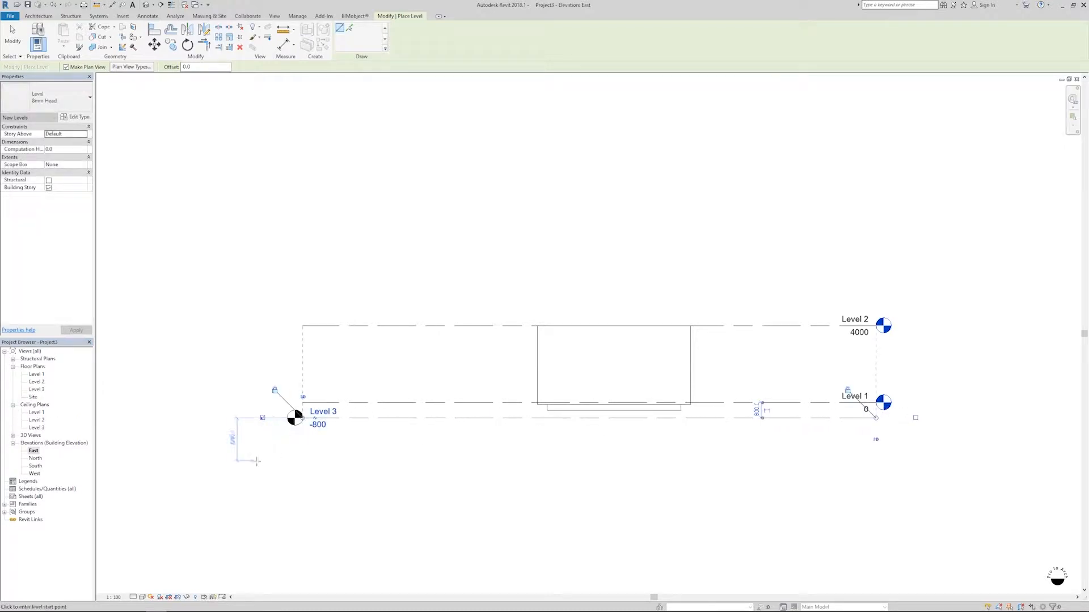
key("Escape")
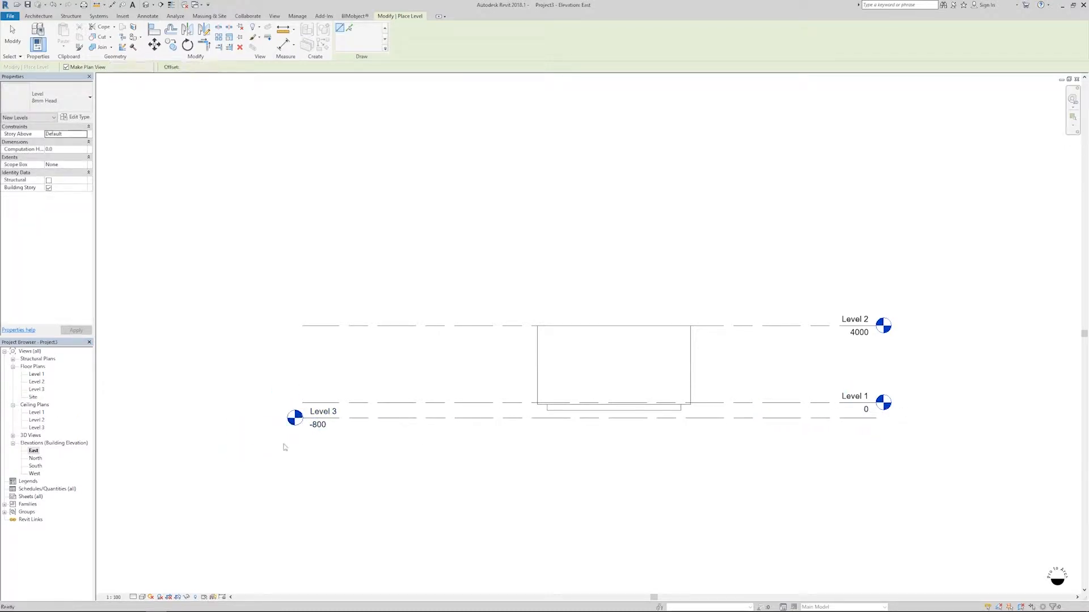
key("Escape")
- Rename the level at -800 to Base and rename its corresponding views as well
left_click(359, 423)
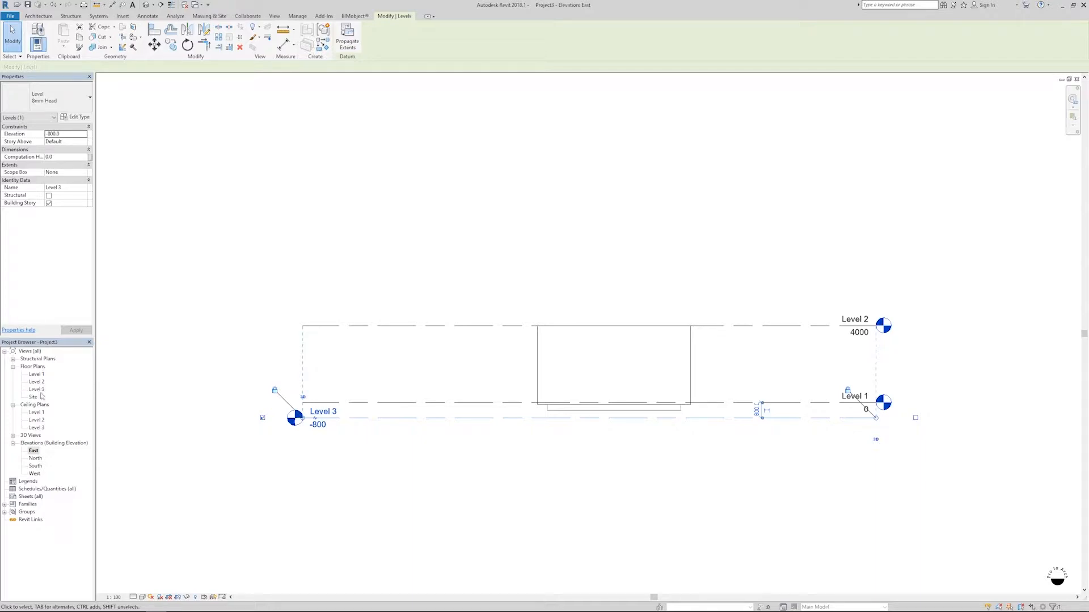
left_click(323, 412)
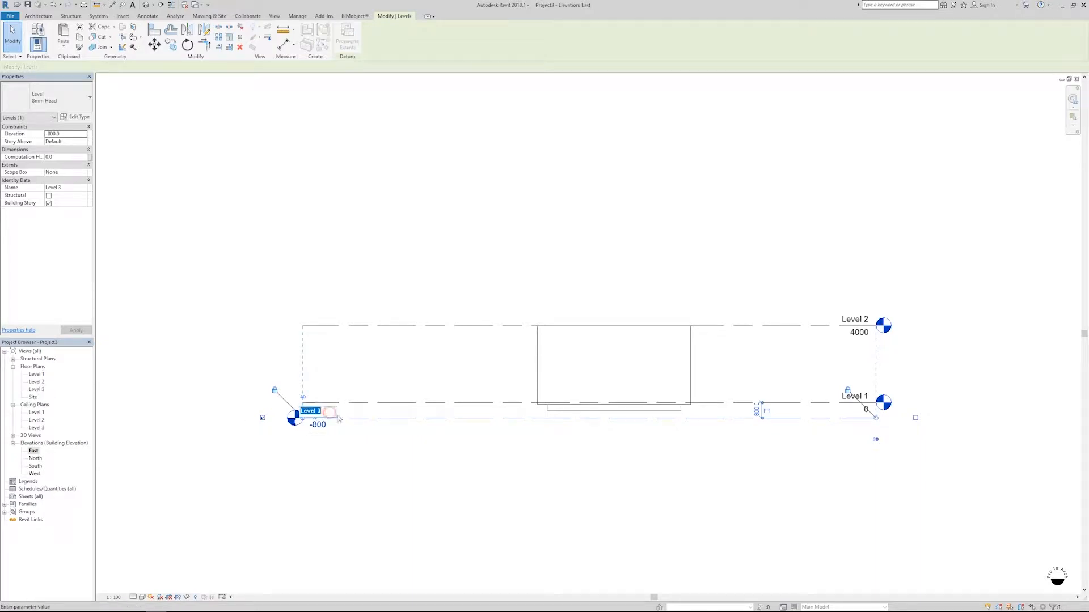
type("Base")
key("Return")
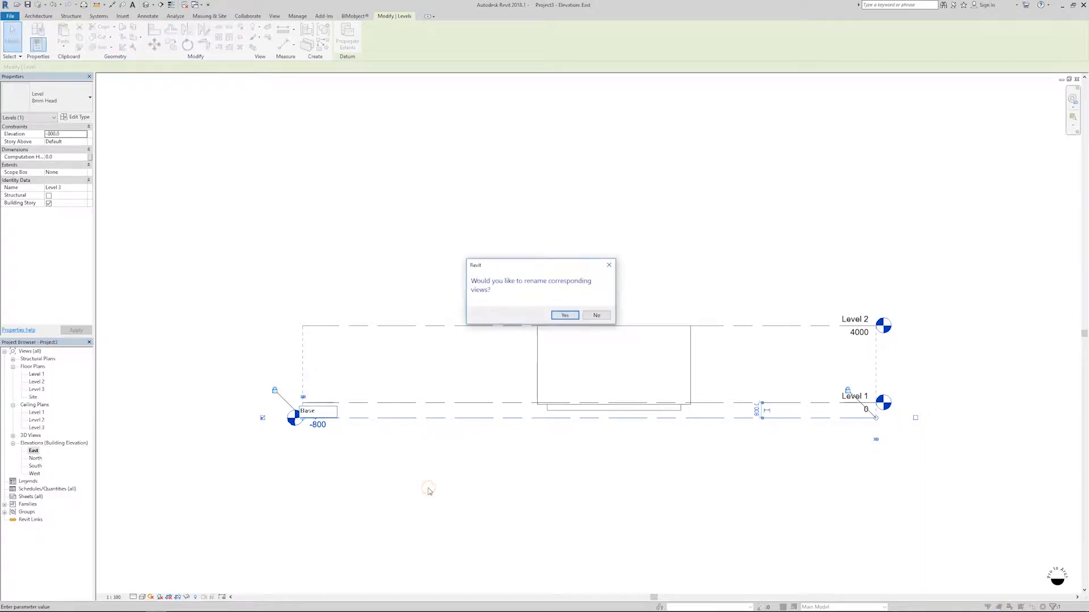
left_click(558, 316)
left_click(511, 265)
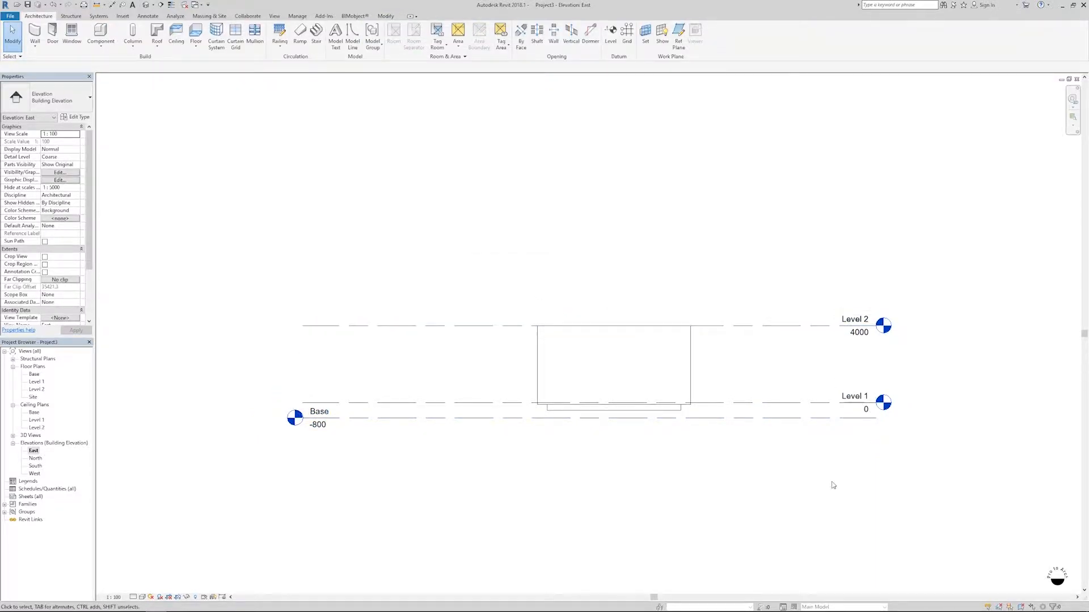
- Open the Base floor plan and set its view range to a top offset of 800 and a cut plane offset of 8
double_click(34, 376)
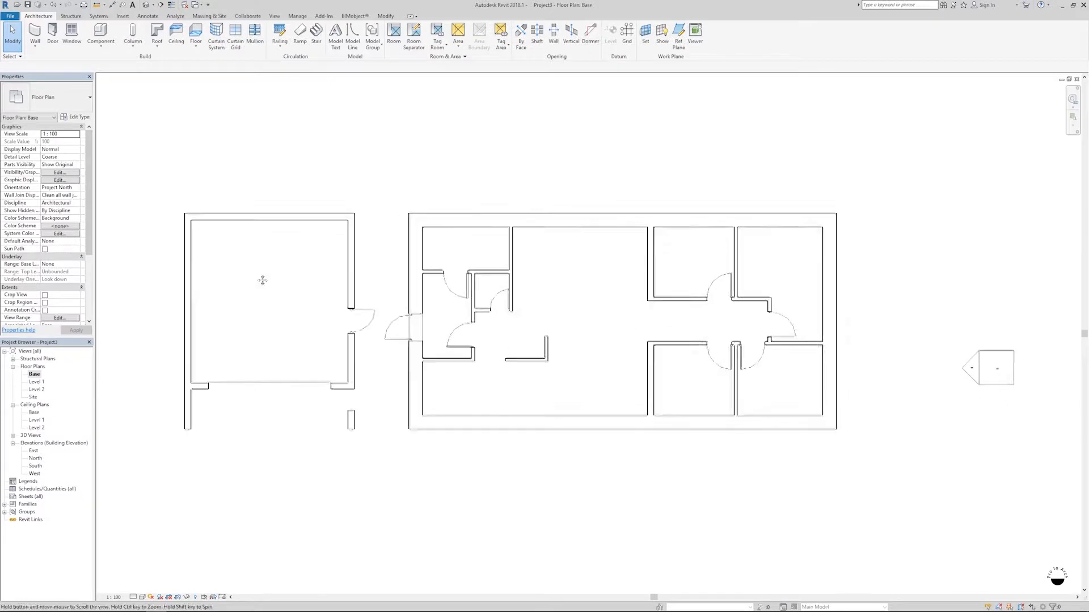
middle_click_drag(249, 279, 258, 278)
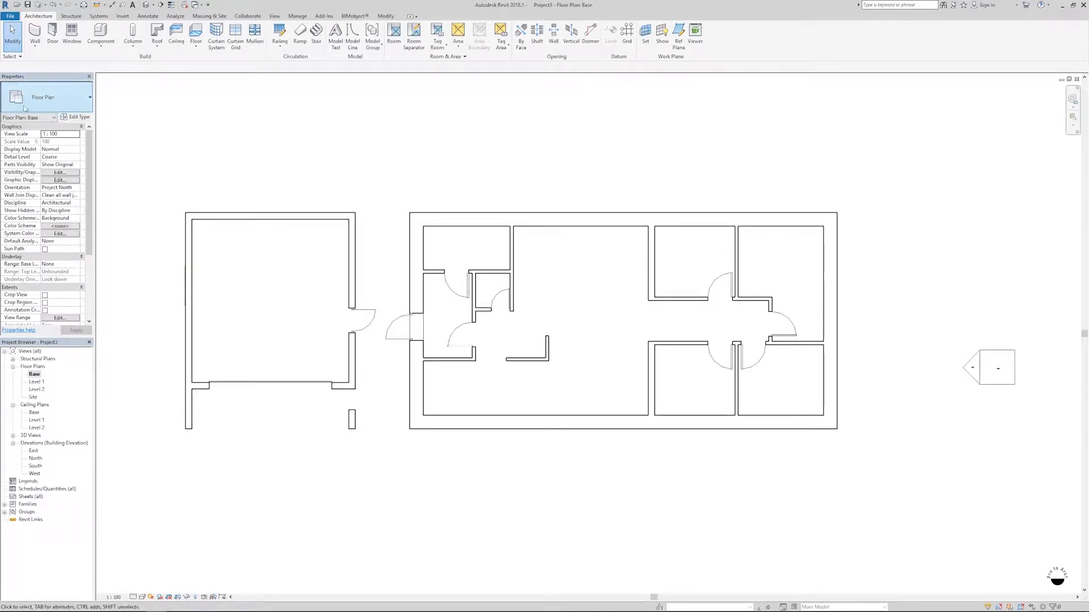
scroll(24, 233, "down", 4)
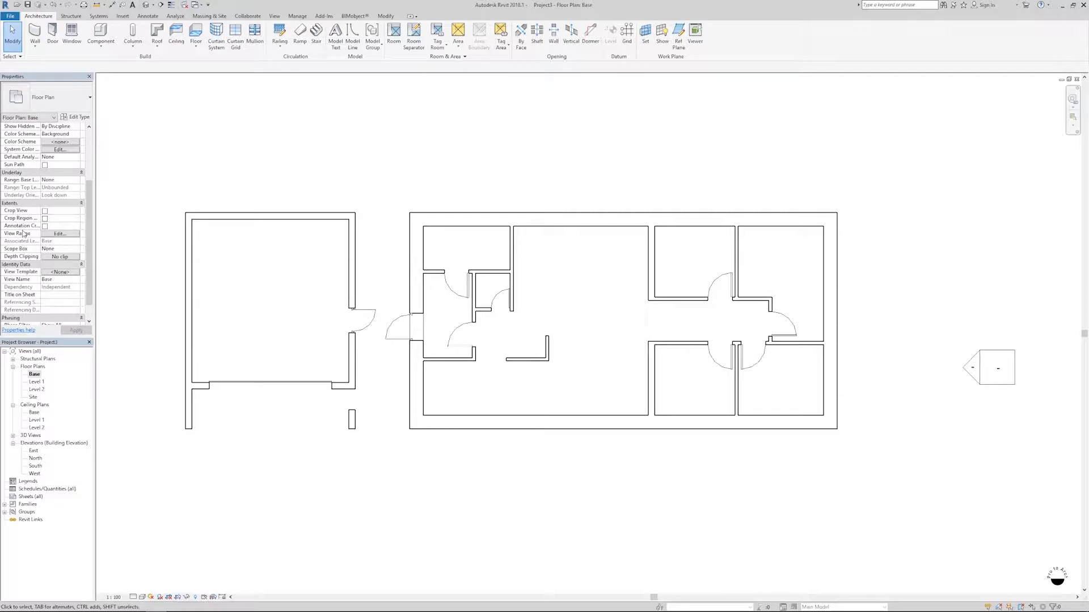
scroll(24, 232, "down", 1)
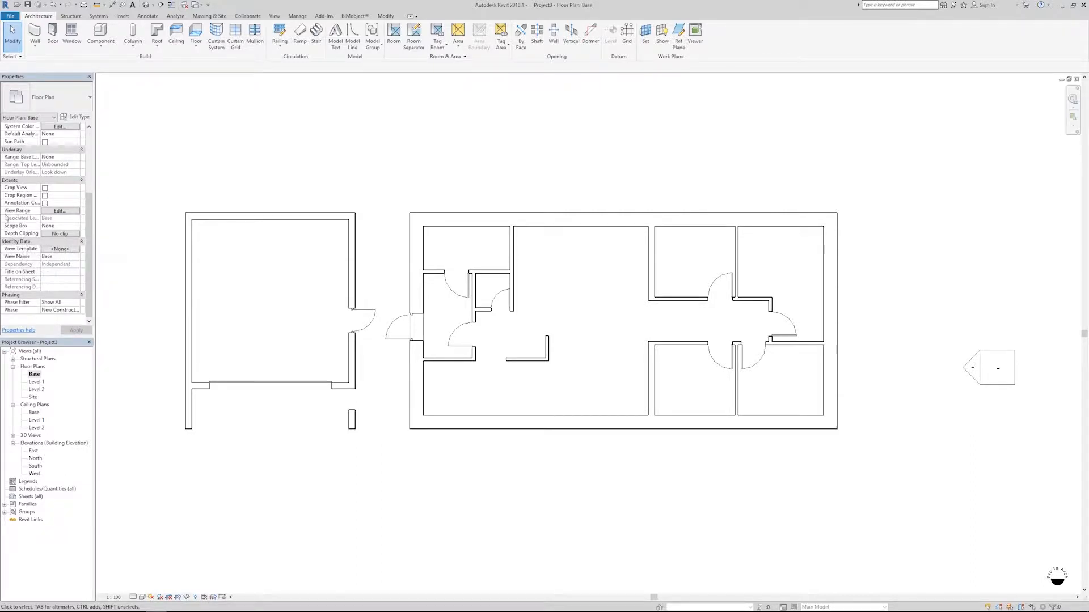
left_click(60, 210)
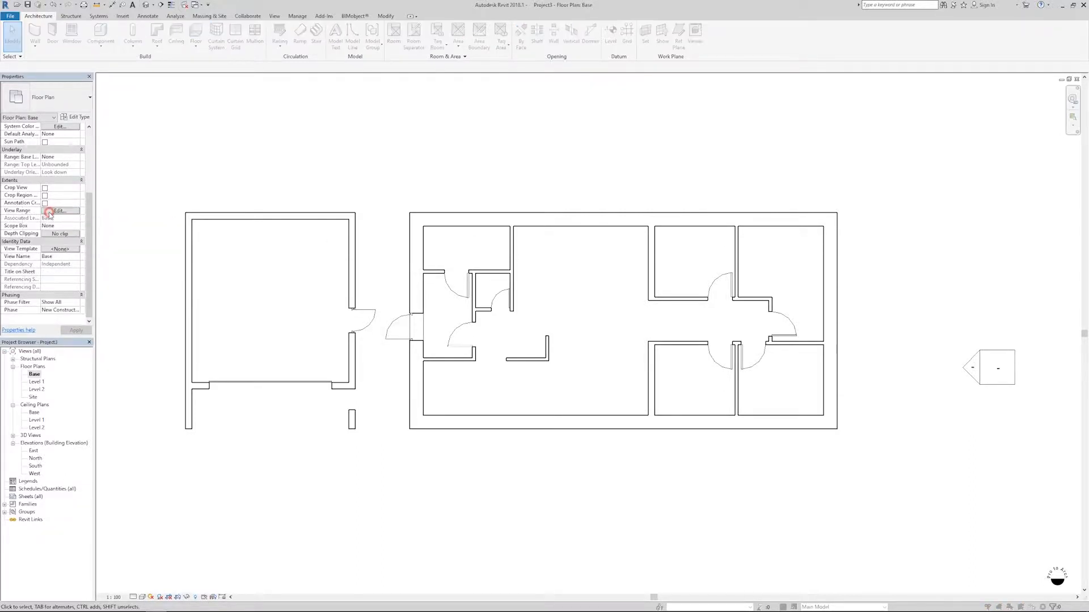
left_click_drag(475, 270, 396, 267)
type("80")
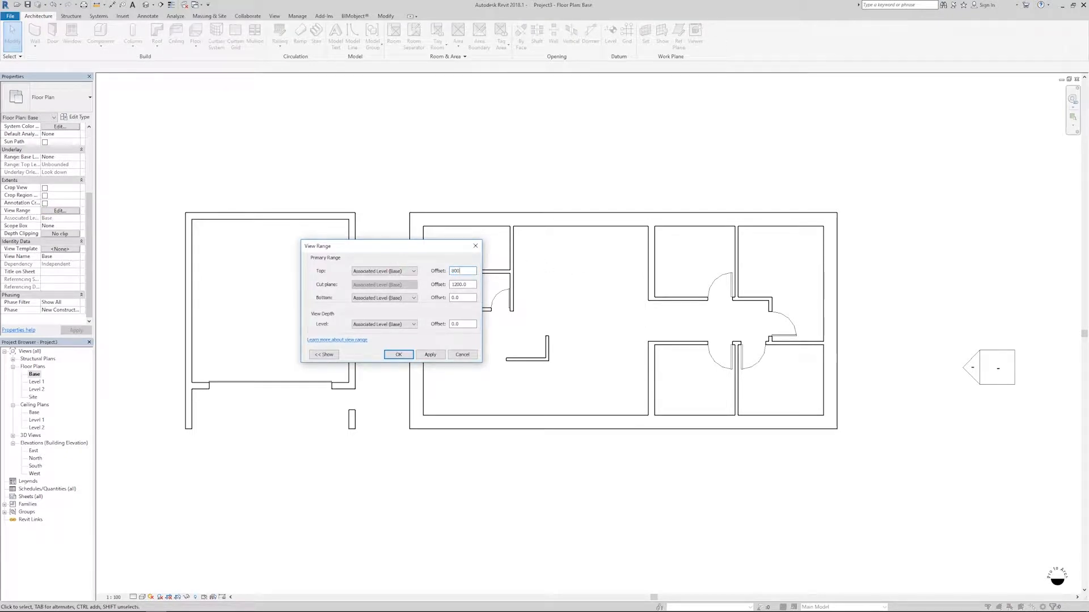
type("0")
left_click_drag(473, 285, 418, 283)
type("8")
left_click(403, 355)
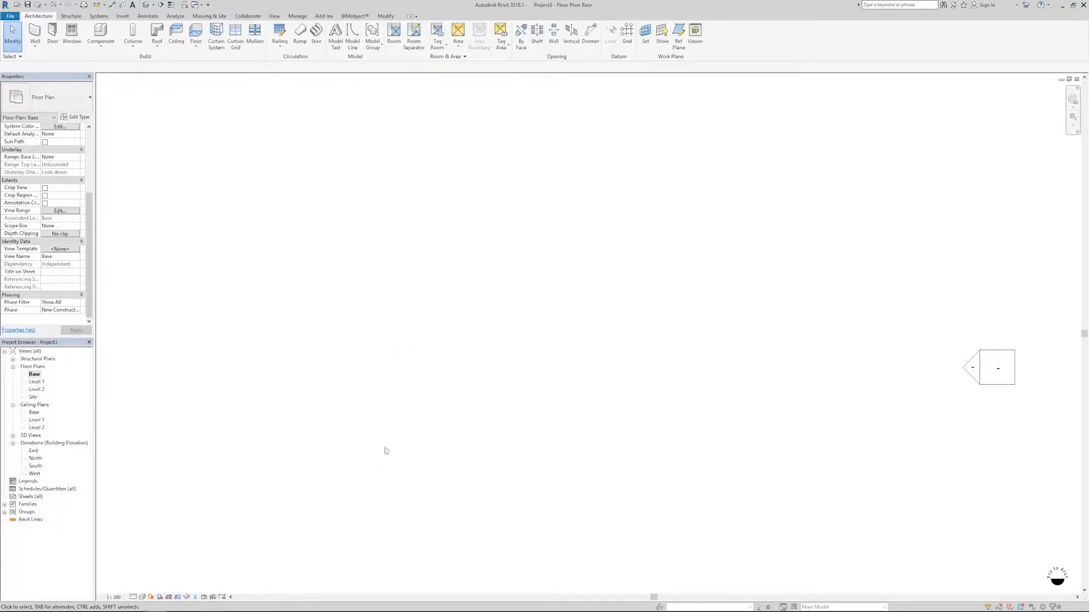
- Set the Base floor plan's underlay base level to Level 1
middle_click_drag(537, 442, 528, 447)
left_click(156, 239)
scroll(49, 188, "up", 5)
scroll(50, 188, "down", 5)
scroll(50, 188, "up", 4)
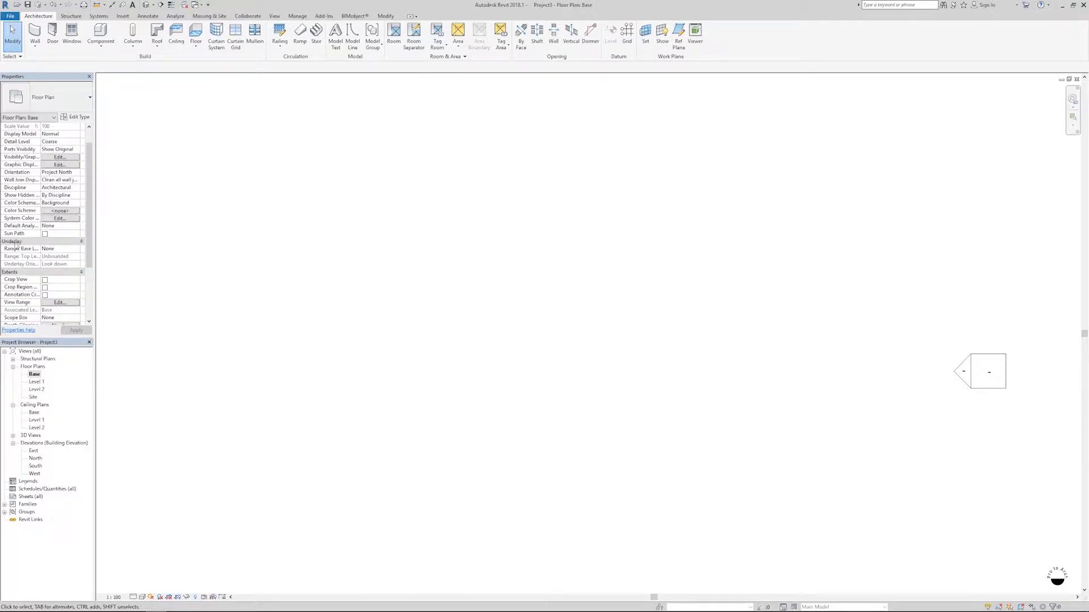
left_click(75, 249)
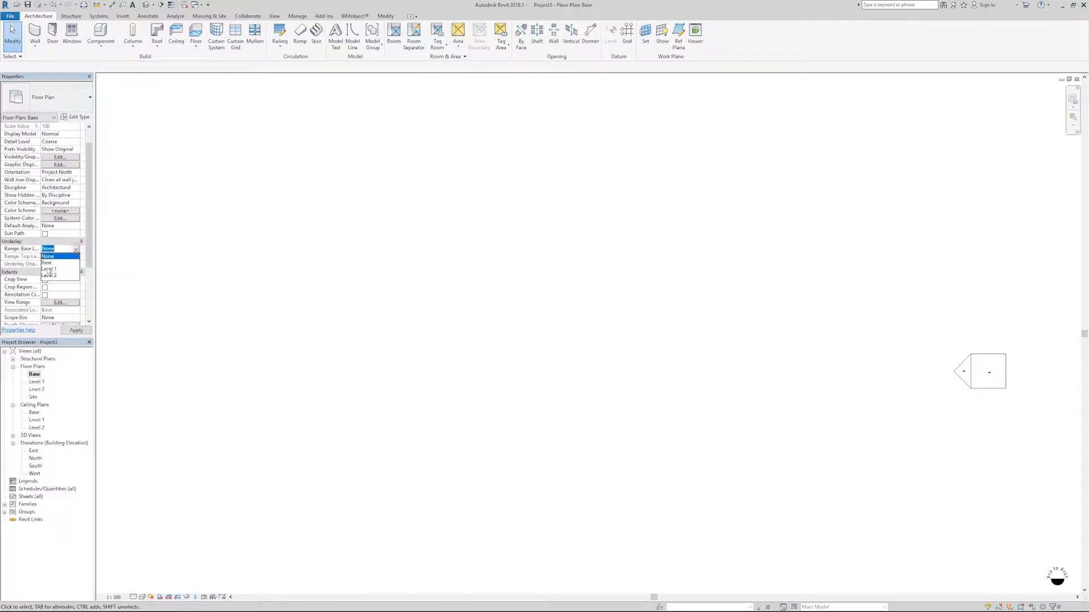
left_click(49, 270)
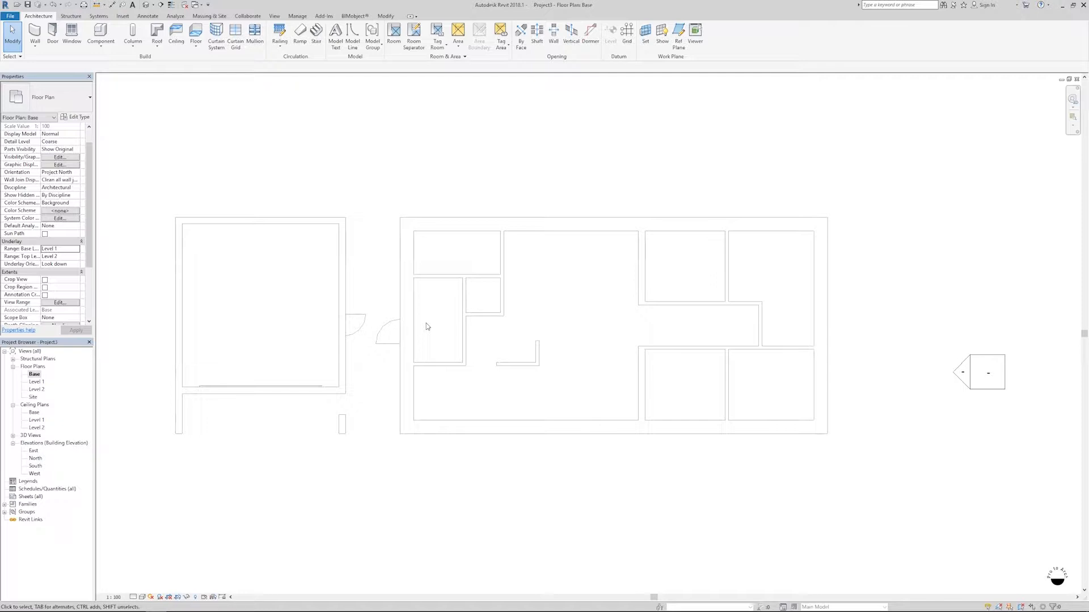
- Start a wall using the Generic - 250mm type and duplicate that type as "base wall"
key("w")
key("a")
left_click(65, 102)
scroll(50, 182, "up", 2)
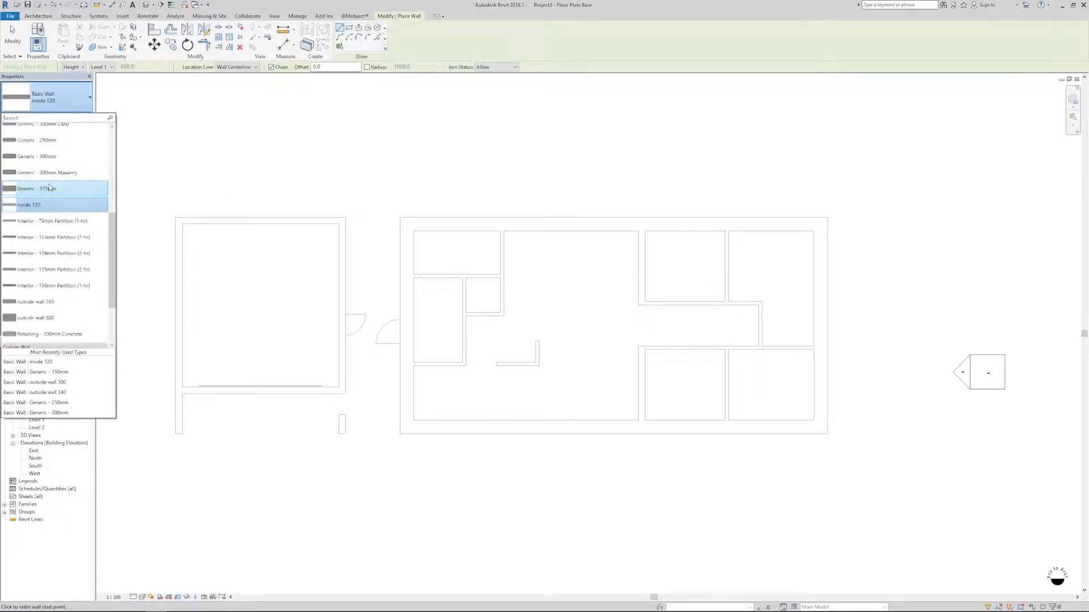
left_click(49, 160)
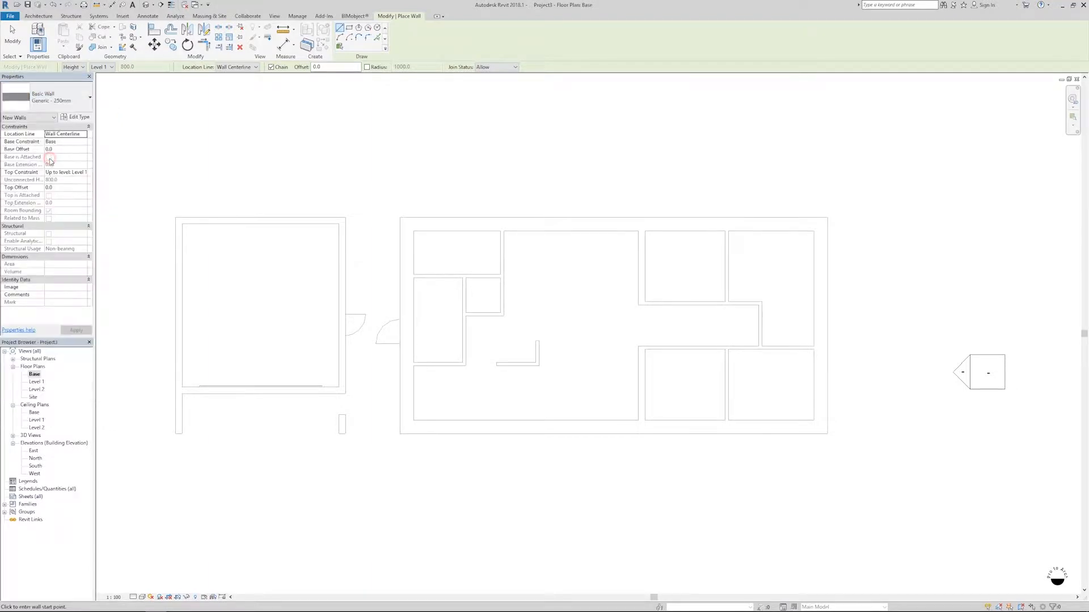
left_click(76, 117)
left_click(747, 187)
type("E")
key("Return")
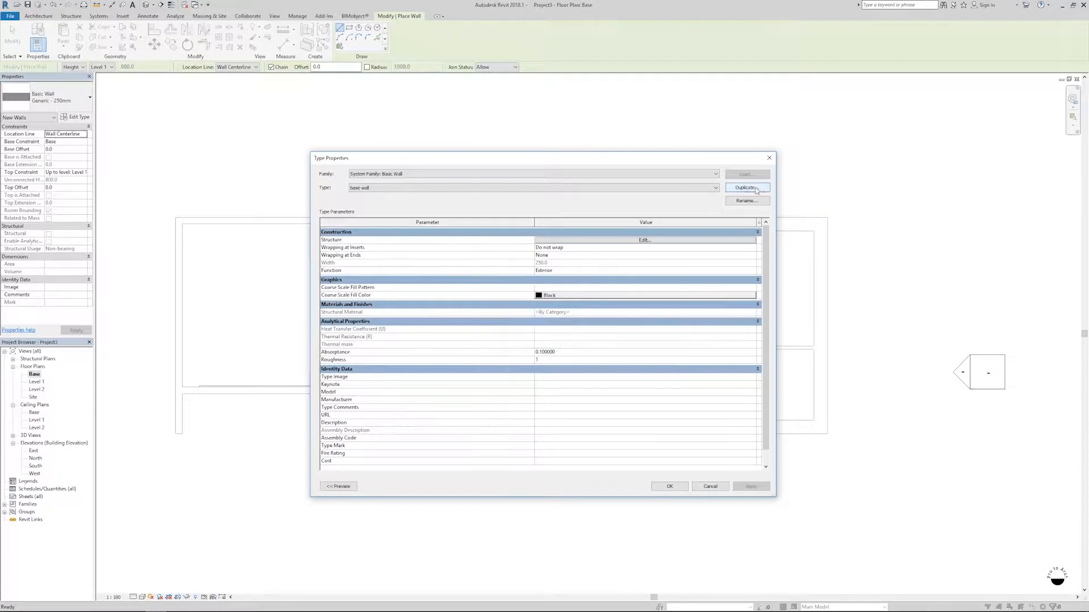
- Set the base wall type's structure layer thickness to 450 mm and accept the type changes
left_click(744, 241)
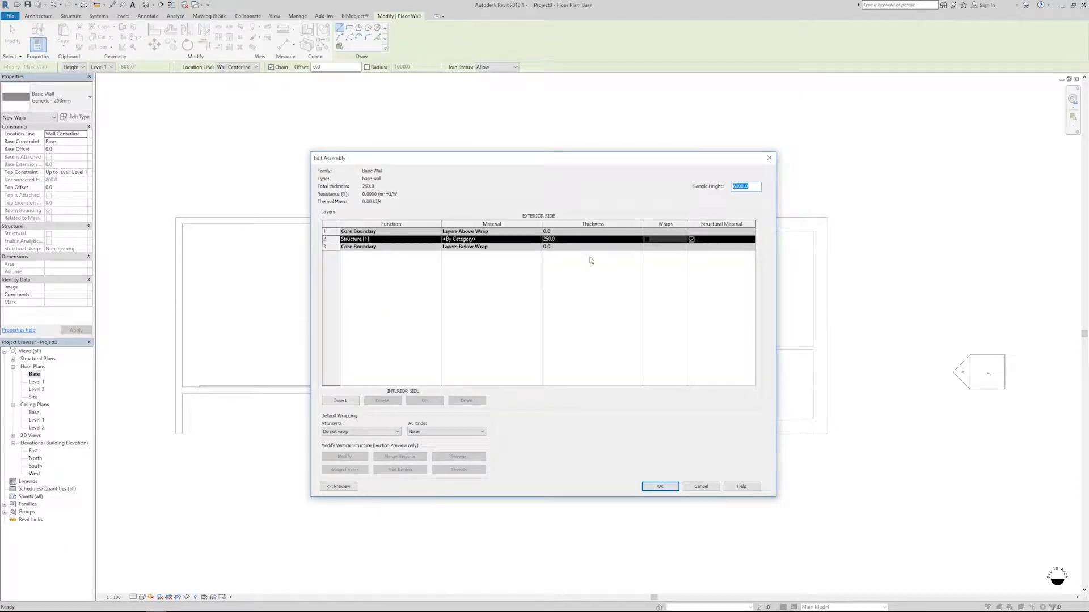
left_click(580, 239)
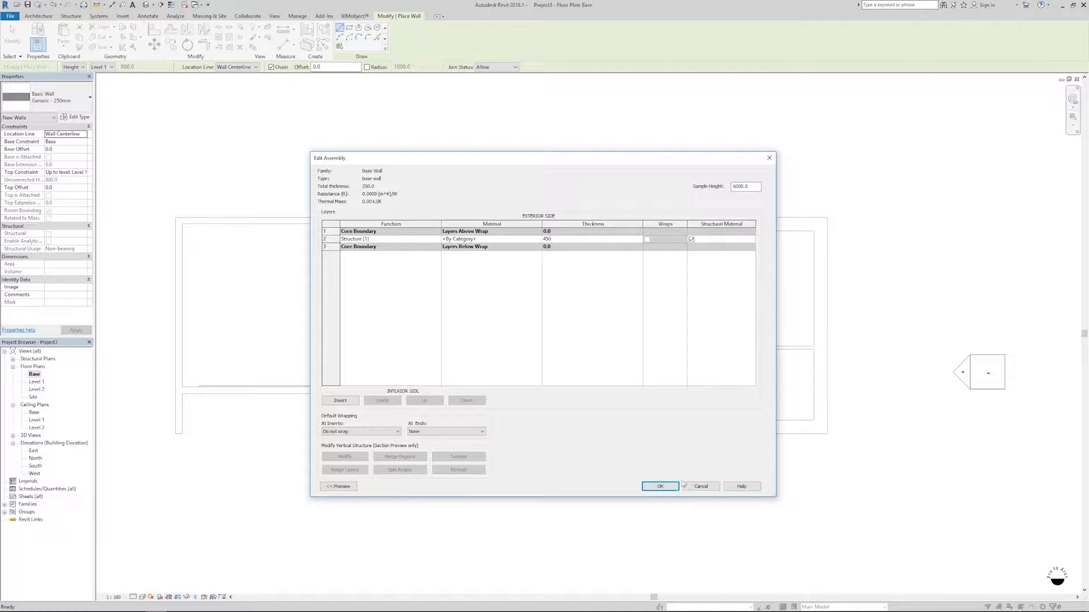
left_click(660, 486)
left_click(671, 482)
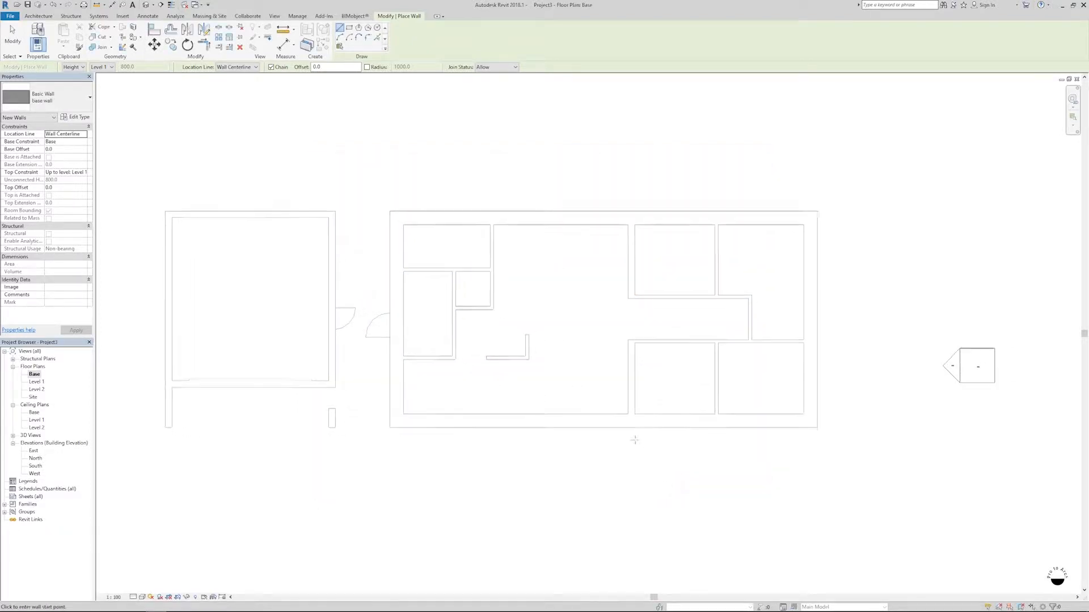
- Draw a rectangle of base walls around the main house, about 1 m outside its exterior walls
left_click(350, 28)
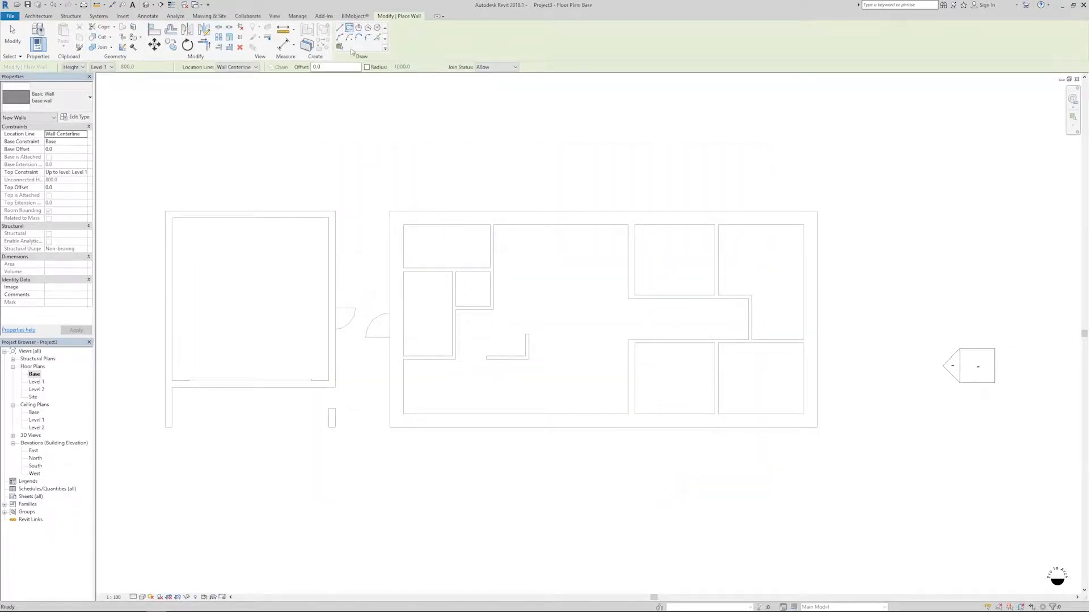
left_click(370, 192)
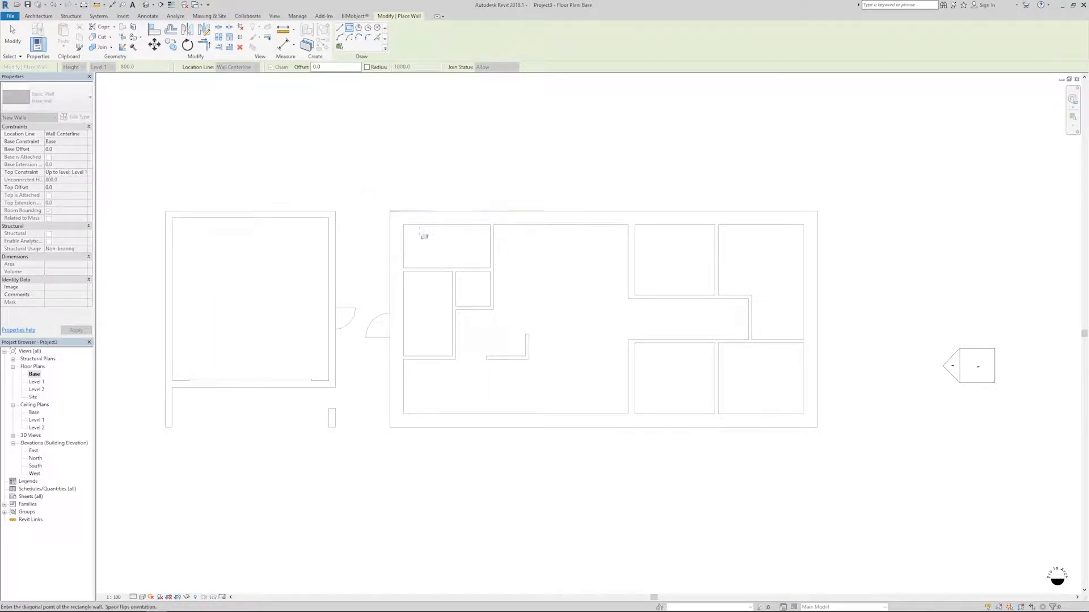
left_click(838, 453)
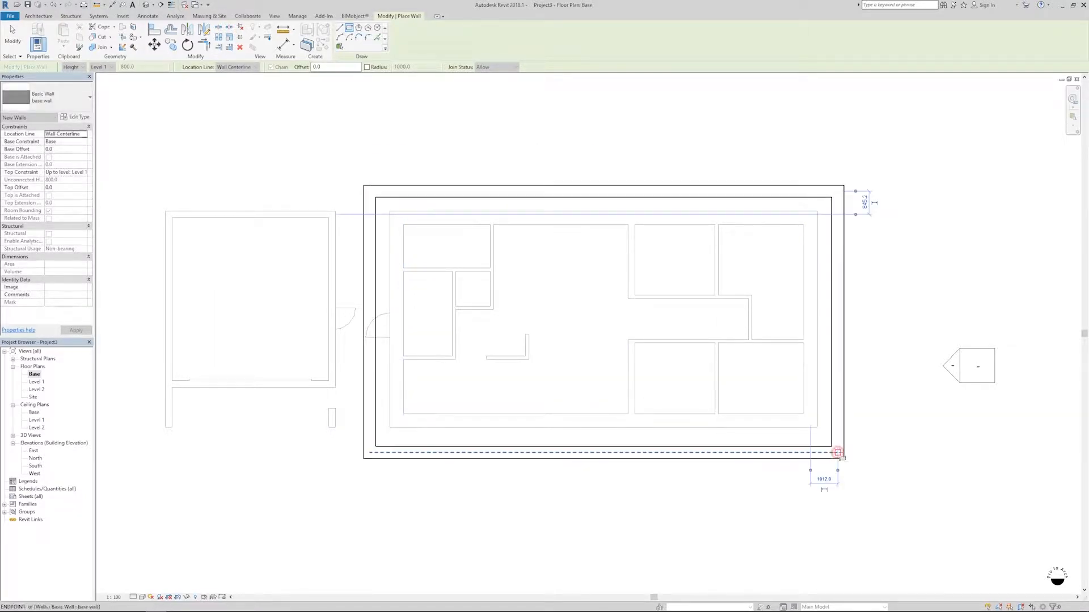
key("Escape")
key("Escape")
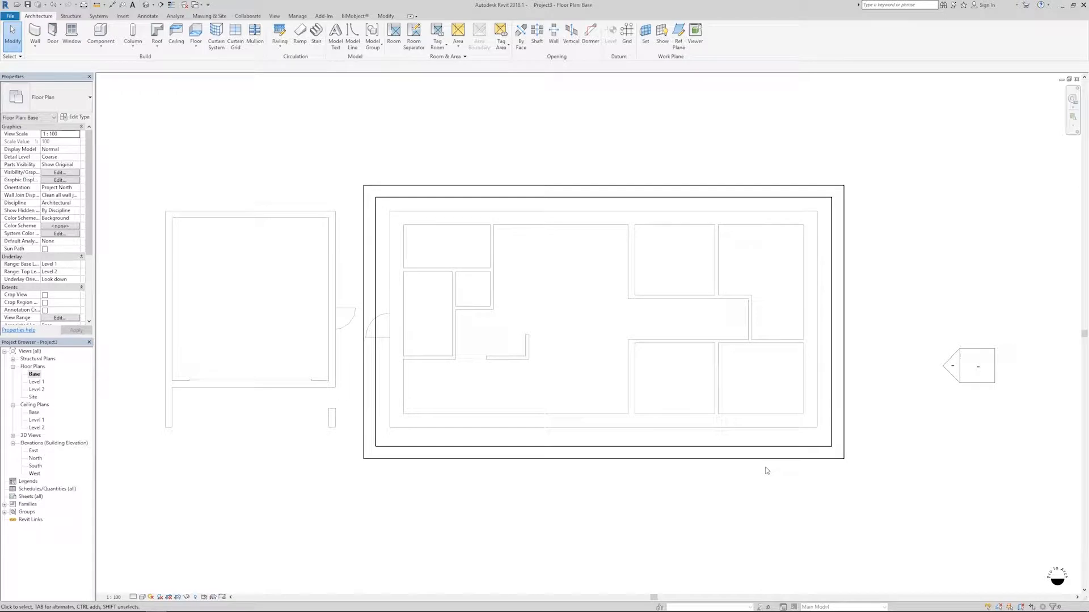
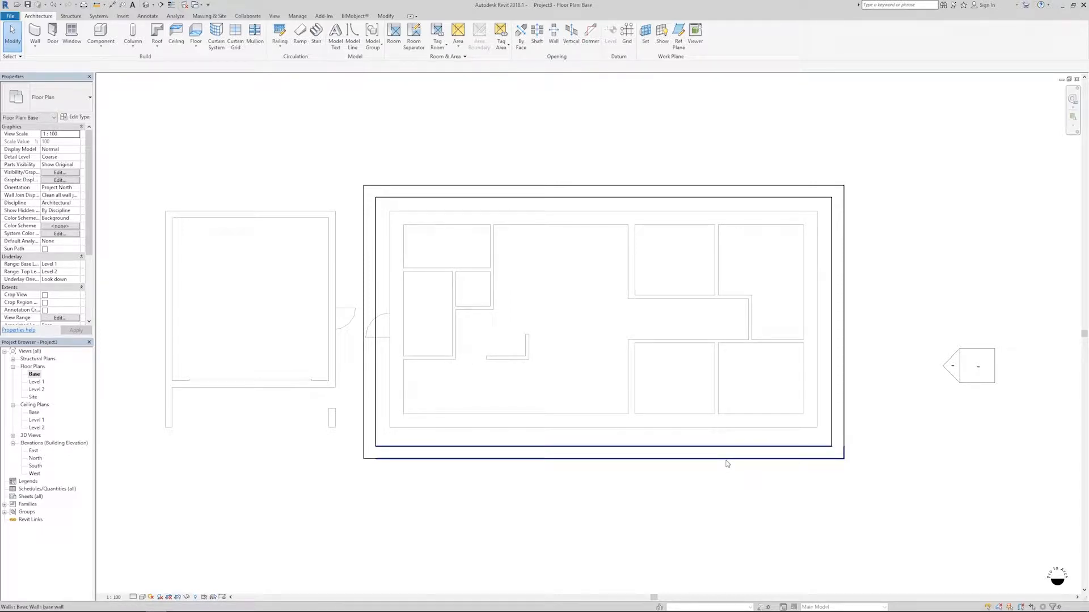
- Select the whole chain of four base walls and set their top offset to -100
key("Tab")
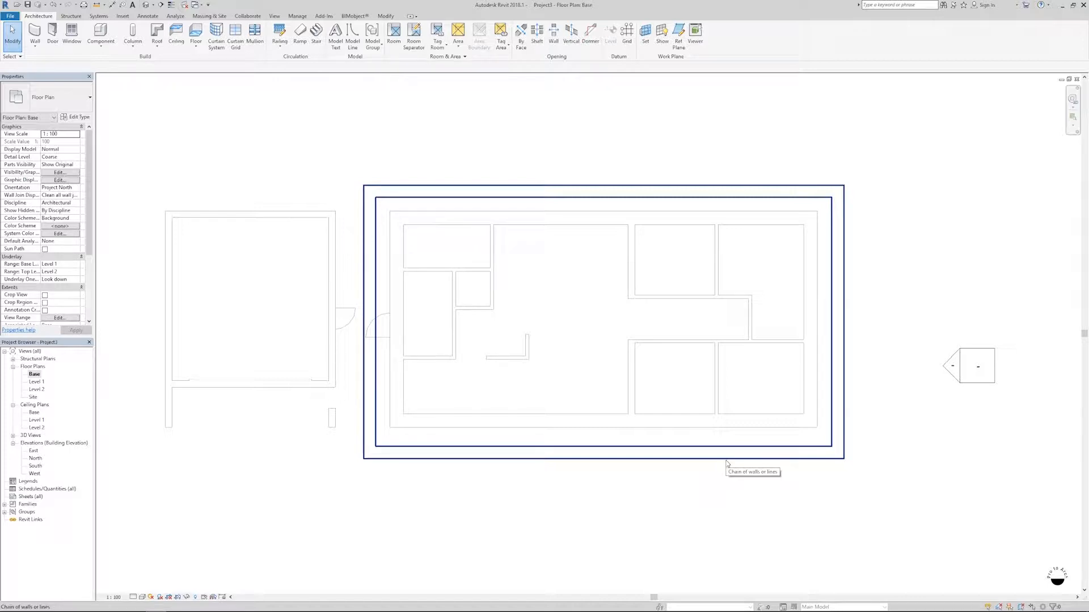
left_click(727, 463)
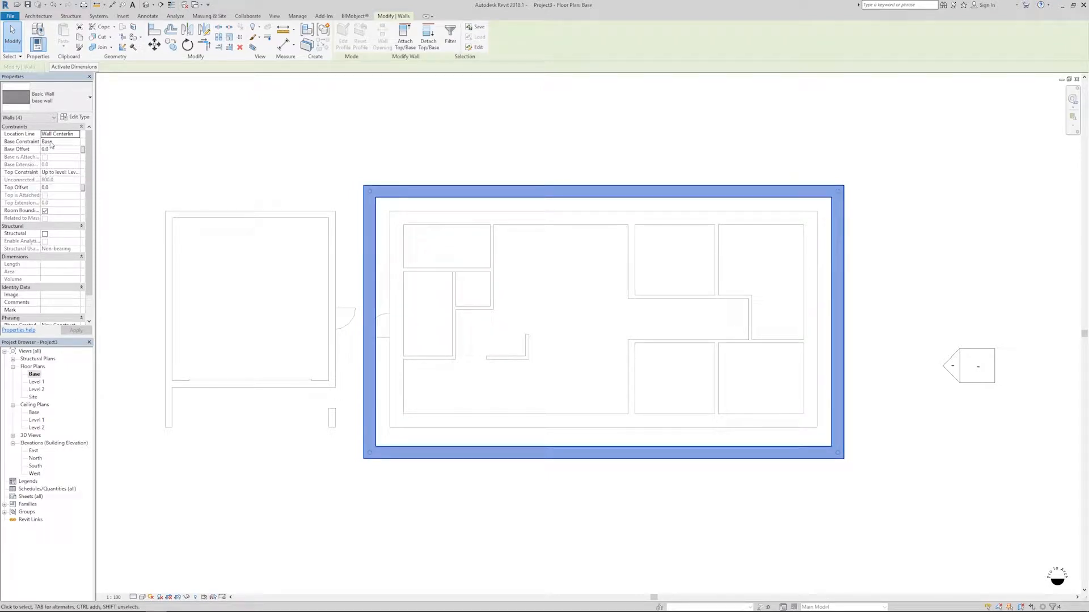
left_click(76, 172)
left_click(76, 171)
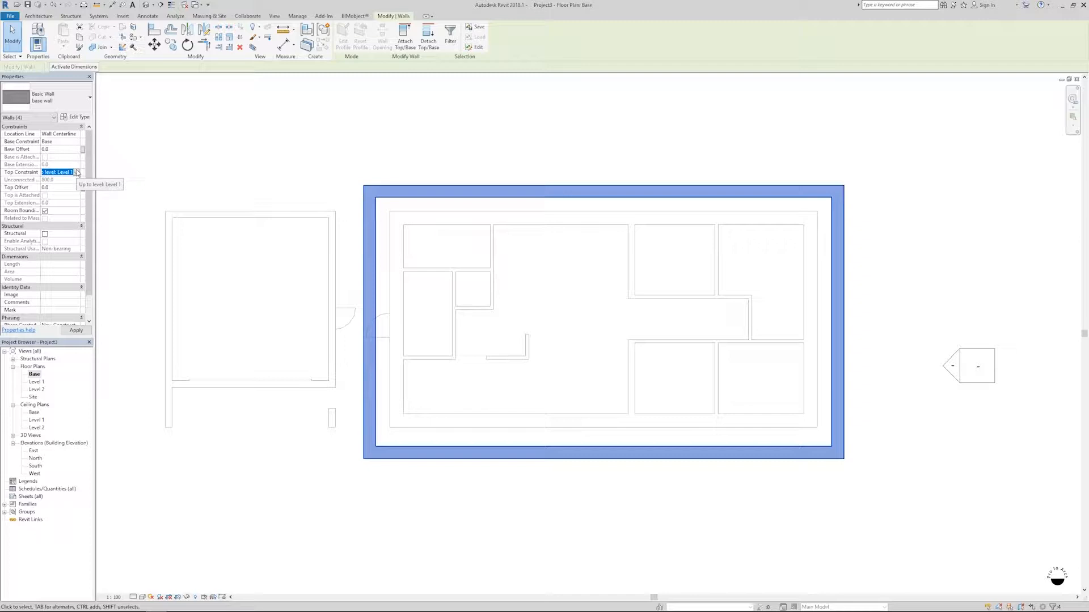
left_click(66, 192)
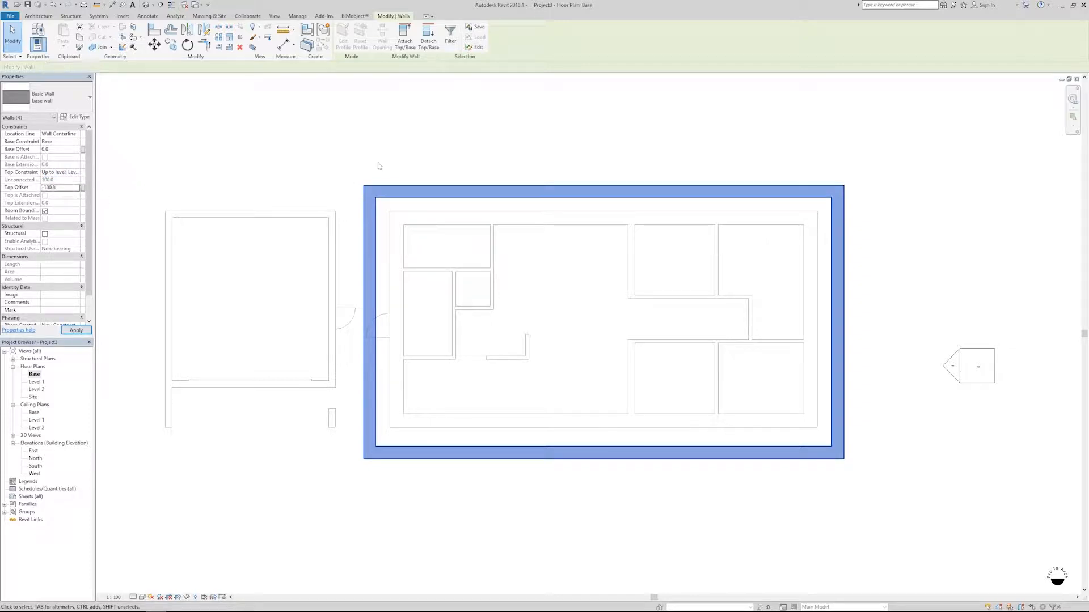
- Align the upper base wall's inner face with the inner face of the house's upper exterior wall and lock the alignment
left_click(404, 146)
left_click(386, 16)
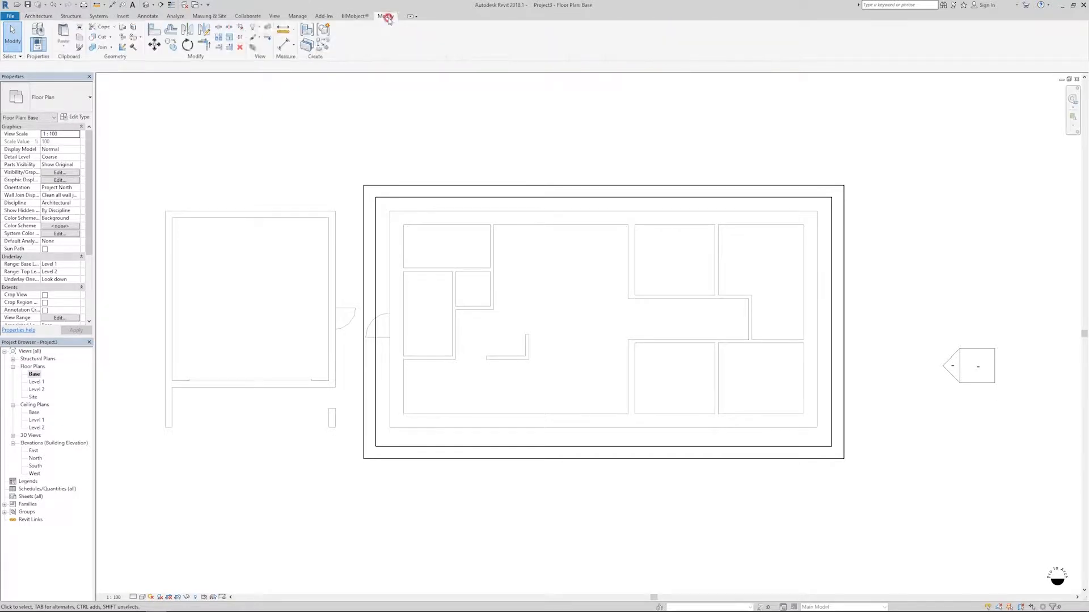
left_click(153, 29)
scroll(564, 220, "up", 3)
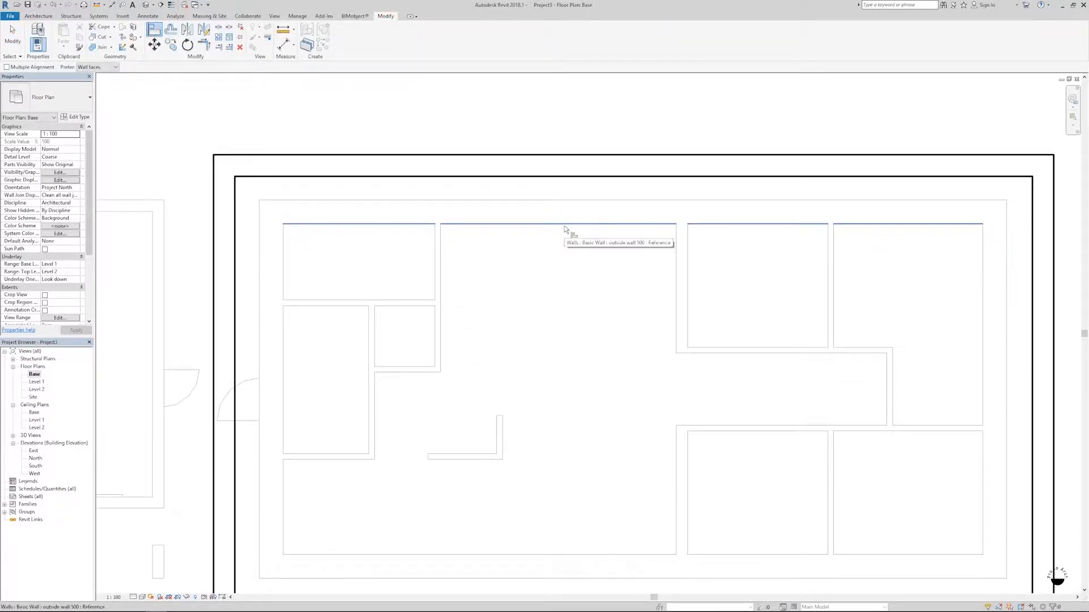
left_click(564, 227)
scroll(567, 228, "down", 2)
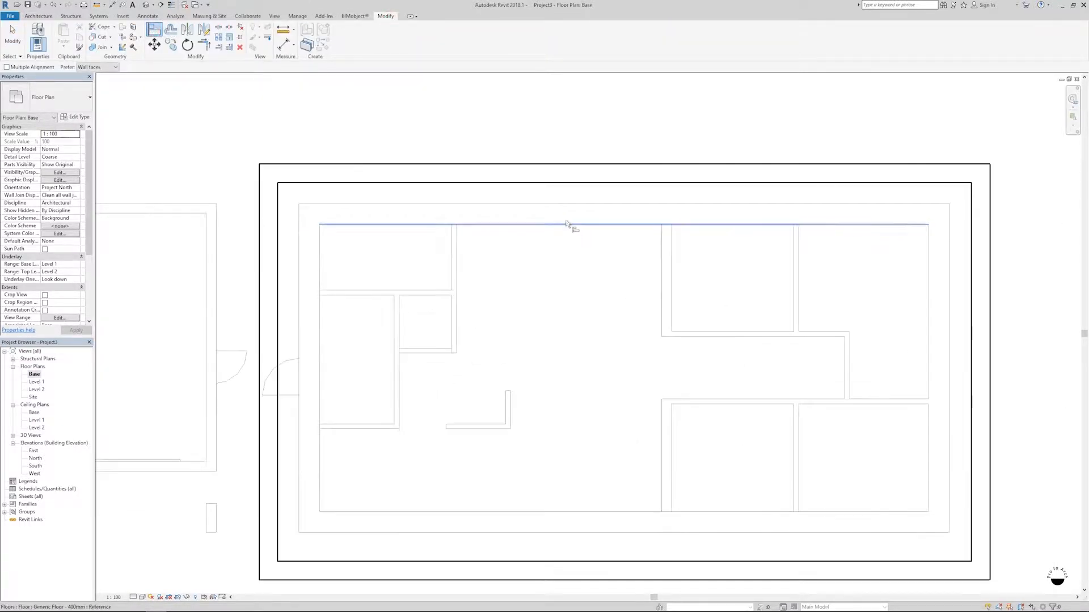
left_click(574, 184)
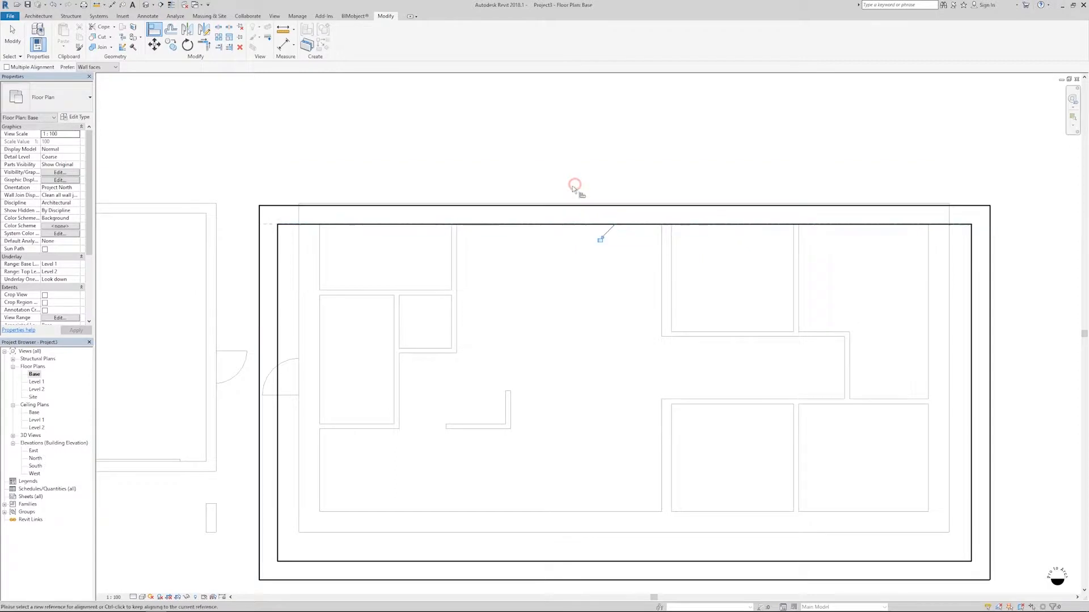
left_click(601, 241)
- Align the left base wall's inner face with the inner face of the house's left exterior wall and lock it
left_click(321, 250)
left_click(277, 272)
left_click(335, 418)
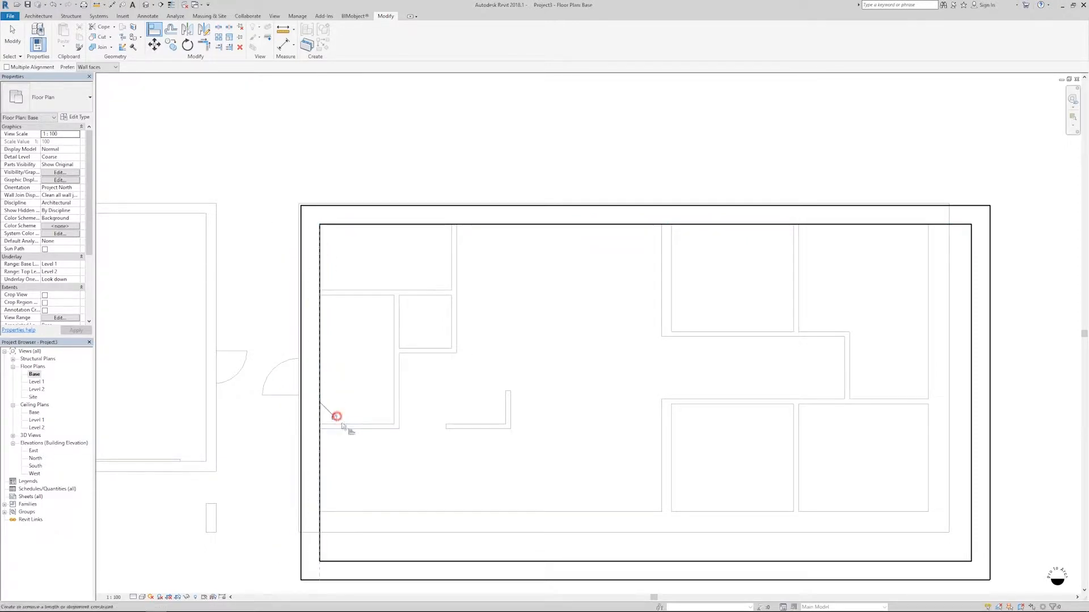
- Align the inner faces of the lower and right base walls with the inner faces of the matching exterior walls
left_click(479, 512)
left_click(649, 562)
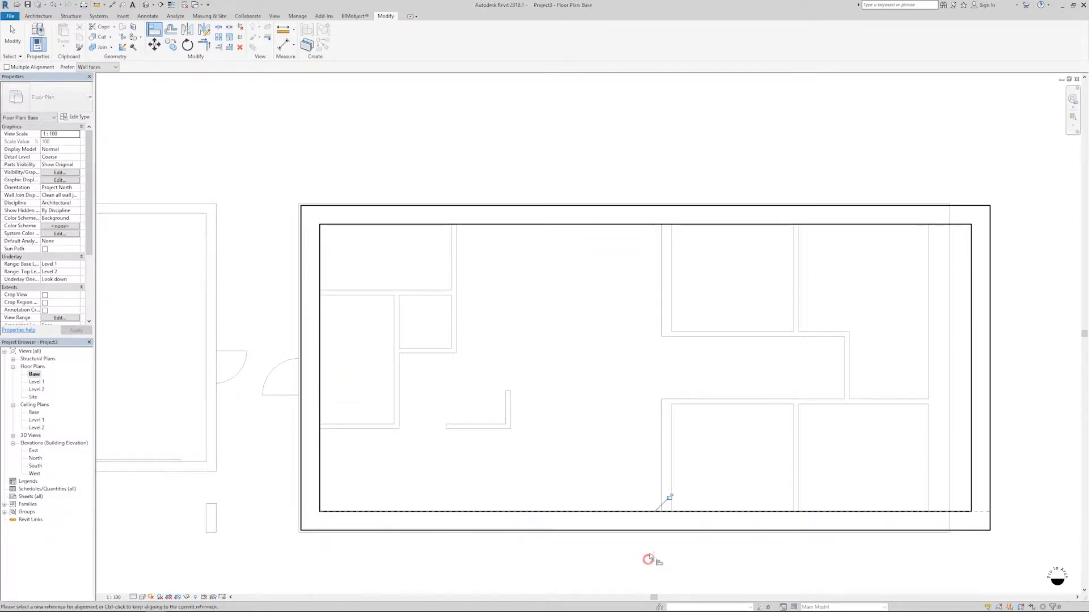
left_click(928, 449)
left_click(972, 442)
left_click(913, 344)
scroll(461, 335, "down", 2)
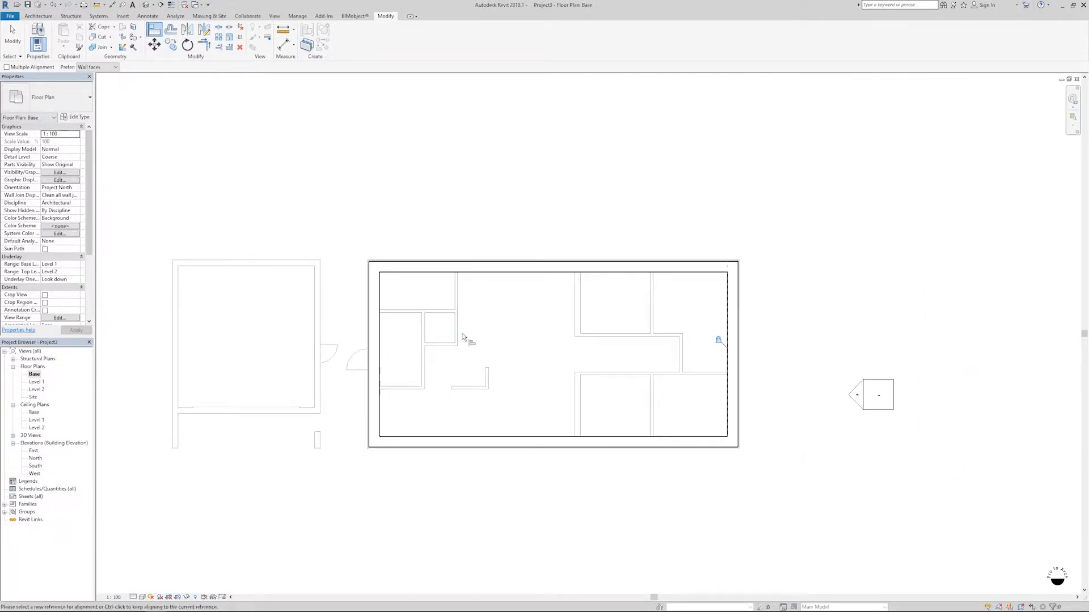
key("Escape")
key("Escape")
- Examine the base walls beneath the main house from several angles in the 3D view
key("ctrl+Tab")
middle_click_drag(589, 476, 588, 350, "shift")
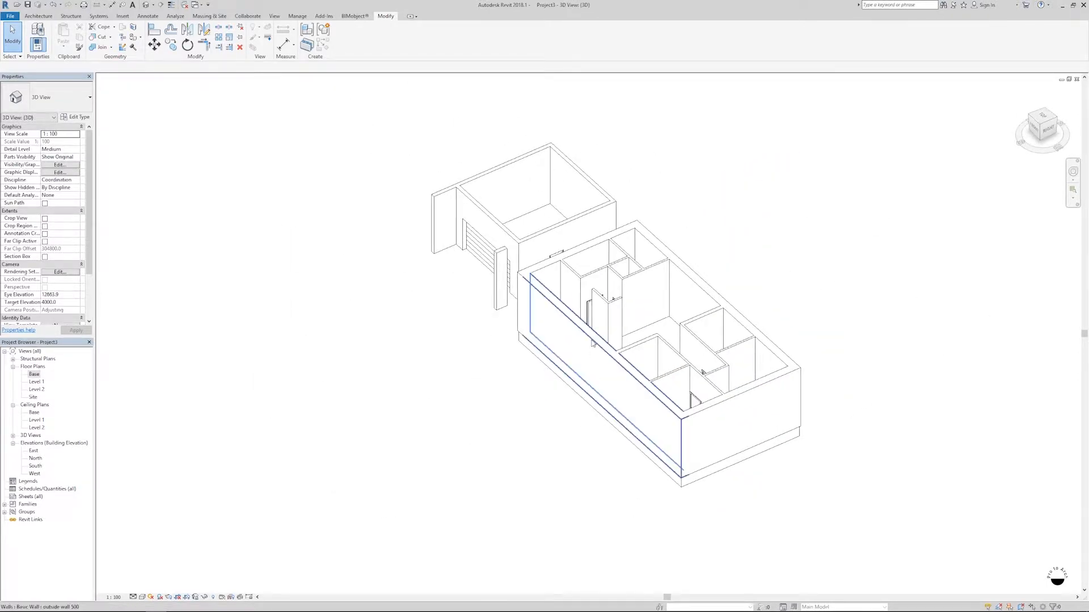
left_click_drag(592, 343, 369, 386)
left_click(721, 541)
middle_click_drag(721, 541, 498, 199, "shift")
scroll(499, 300, "up", 5)
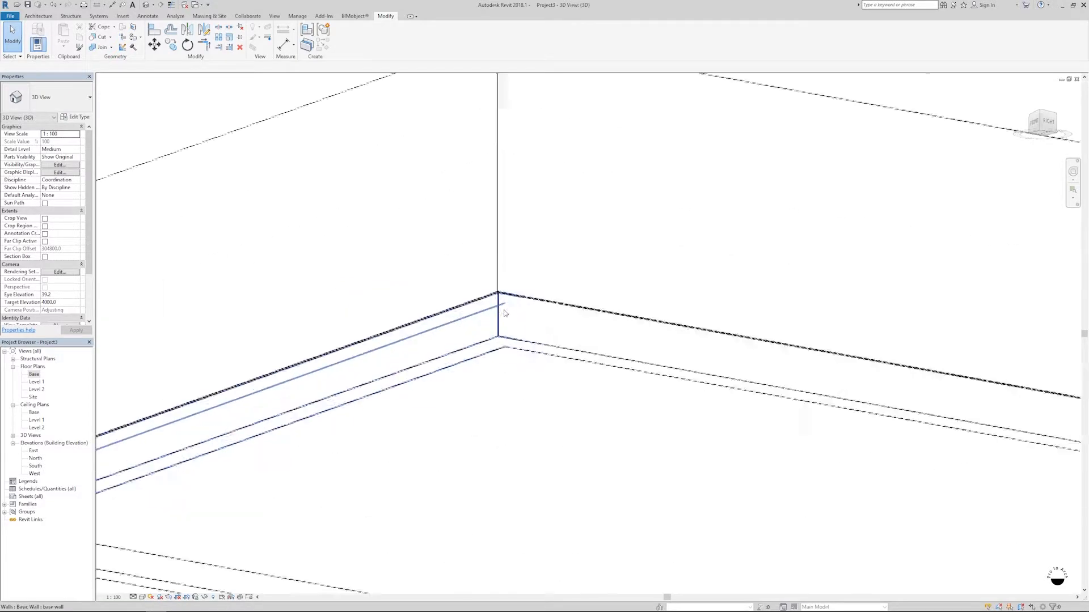
scroll(495, 307, "down", 8)
middle_click_drag(515, 284, 726, 443, "shift")
key("ctrl+z")
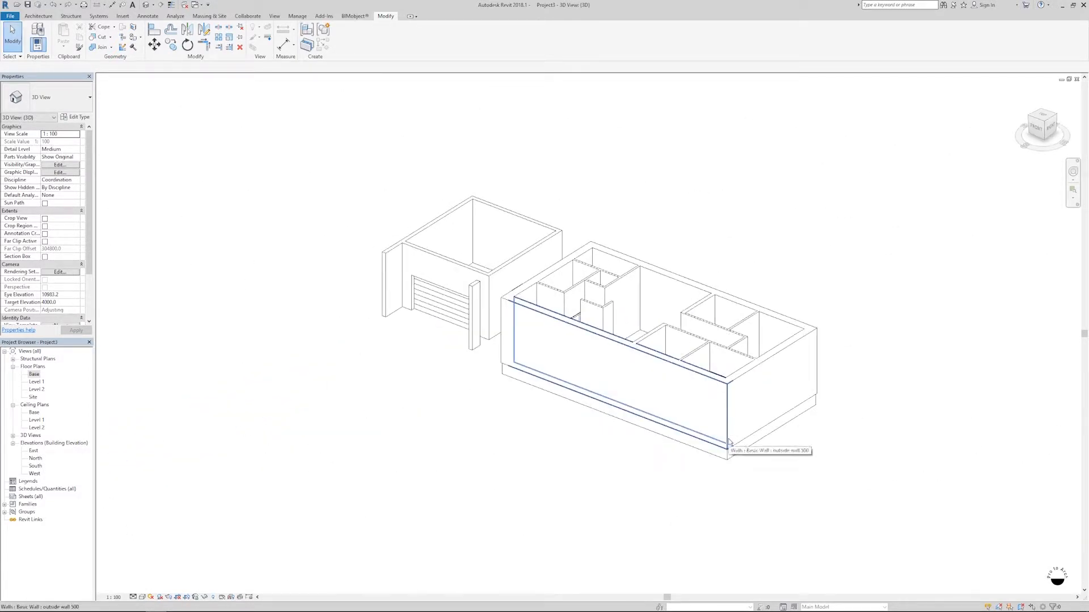
middle_click_drag(726, 467, 783, 465, "shift")
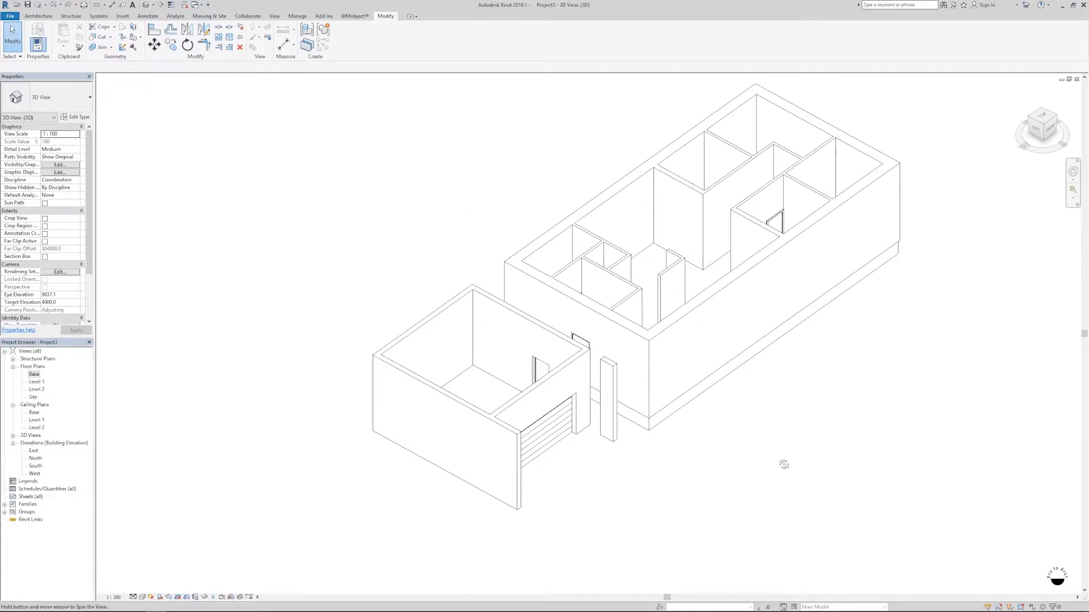
middle_click_drag(622, 444, 502, 282, "shift")
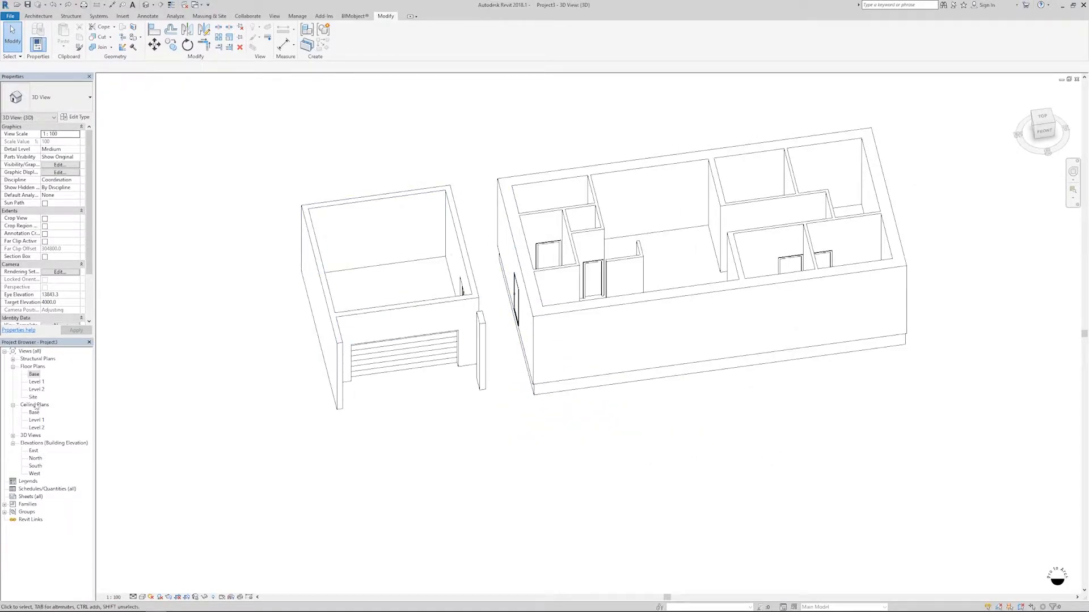
- Start a floor in the Level 1 plan and duplicate the Generic Floor - 400mm type as "outside floor"
double_click(34, 381)
middle_click_drag(325, 323, 440, 333)
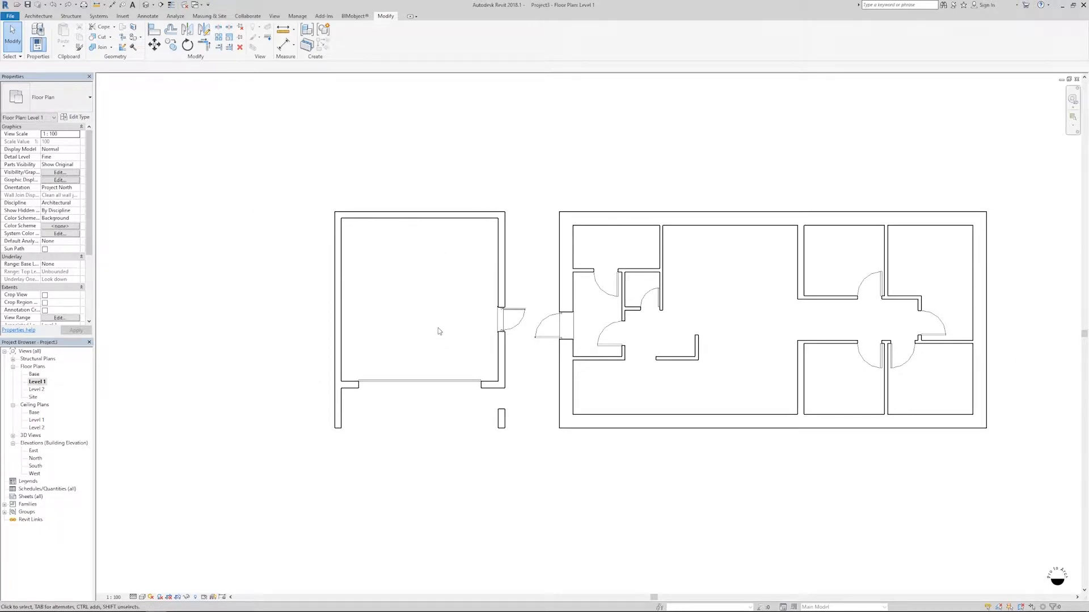
left_click(38, 16)
left_click(195, 31)
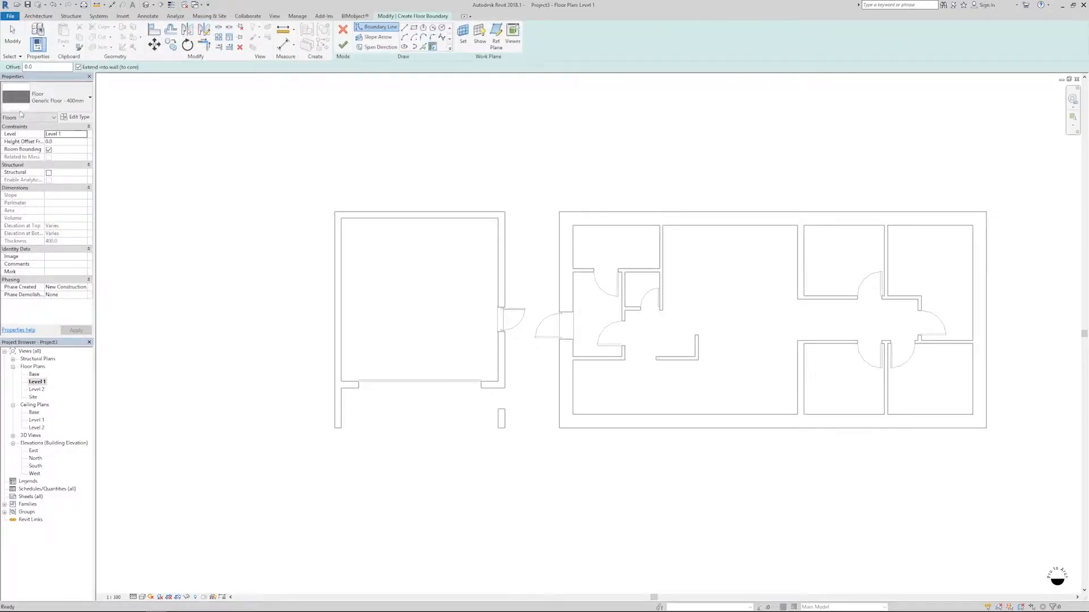
left_click(75, 117)
left_click(733, 189)
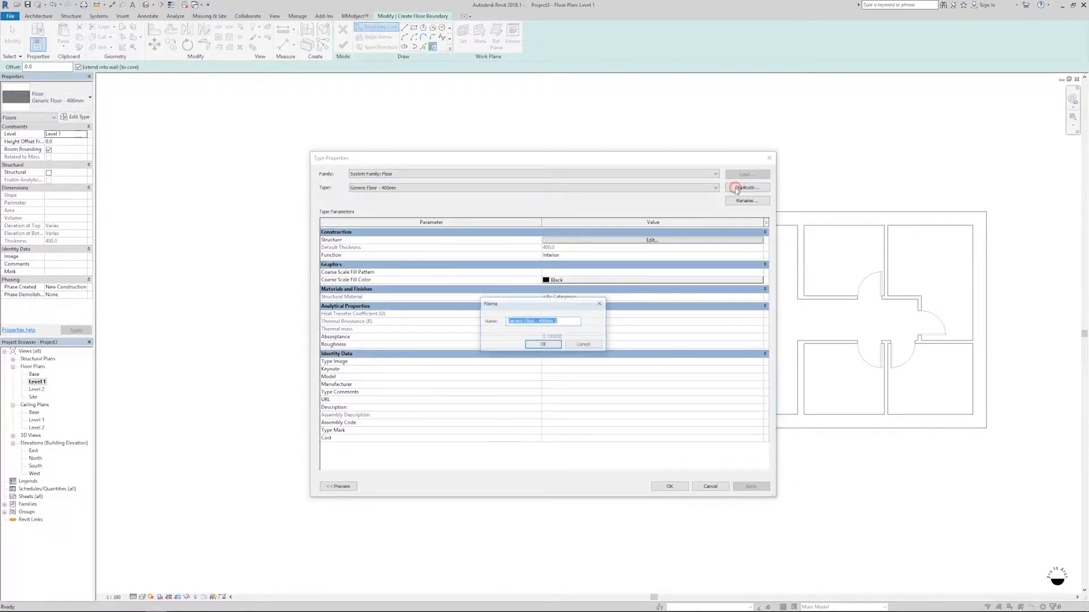
type("oul")
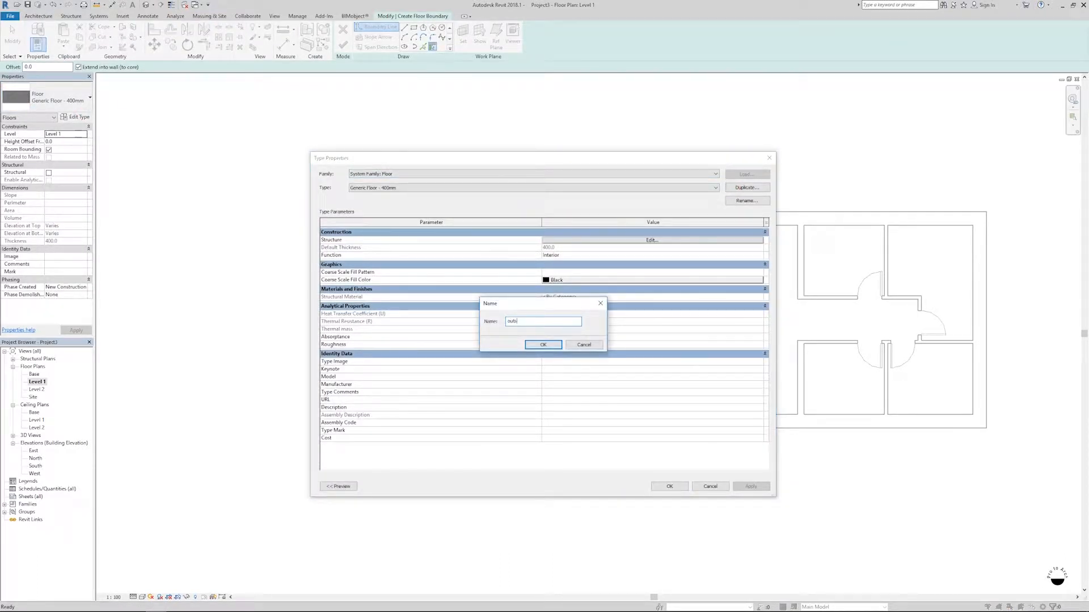
type("side floor")
key("Return")
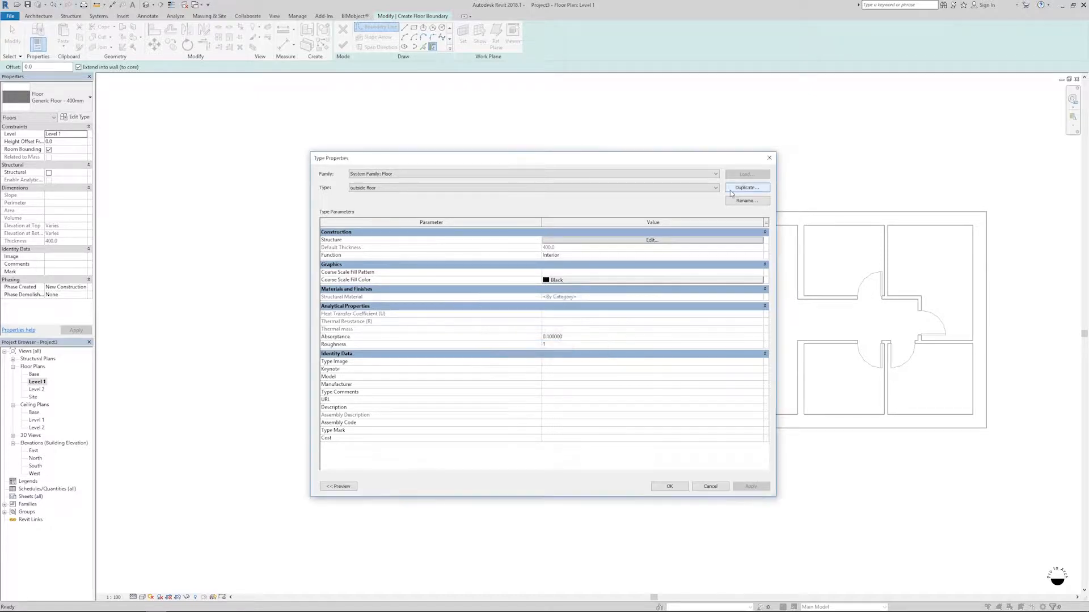
- Set the outside floor type's structure thickness to 500 mm and the new floor's height offset from level to -50
left_click(684, 241)
left_click(571, 240)
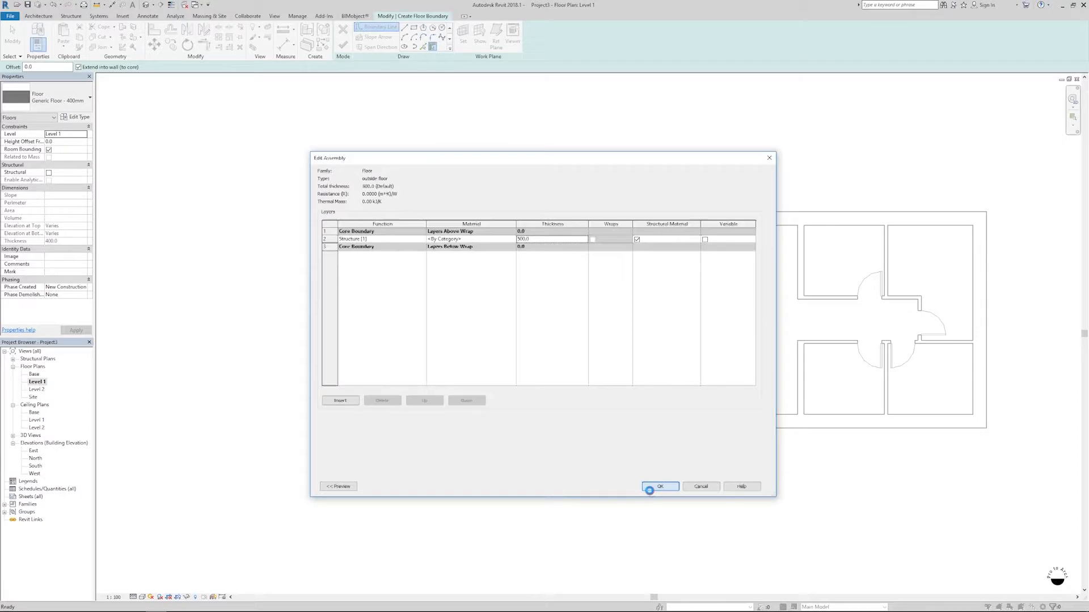
left_click(660, 486)
left_click(658, 487)
left_click(55, 142)
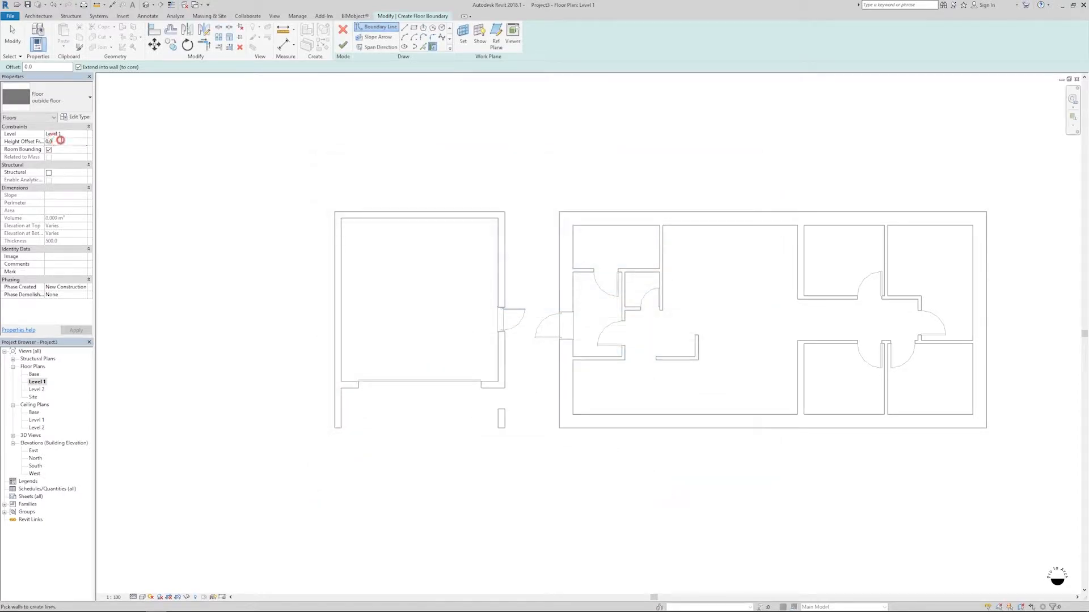
type("-50")
key("Return")
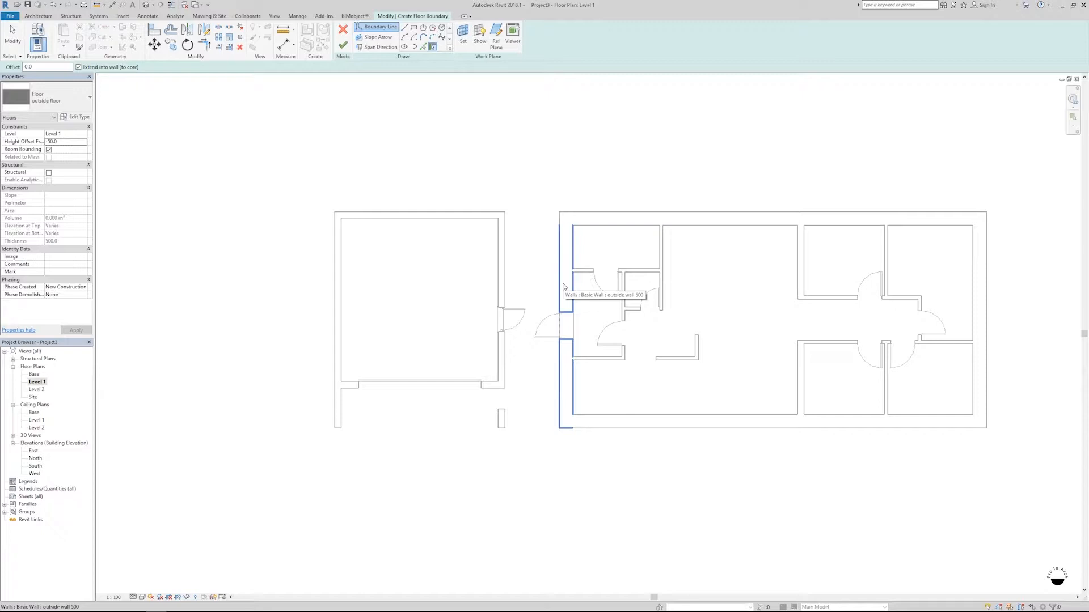
- Create floor boundary lines from the house's left exterior wall and the garage's upper and left walls
left_click(563, 287)
left_click(478, 215)
left_click(336, 255)
- Pick wall edges as boundary lines along the garage's projecting left wall, front wall, freestanding pier and the house's lower wall
scroll(347, 428, "up", 3)
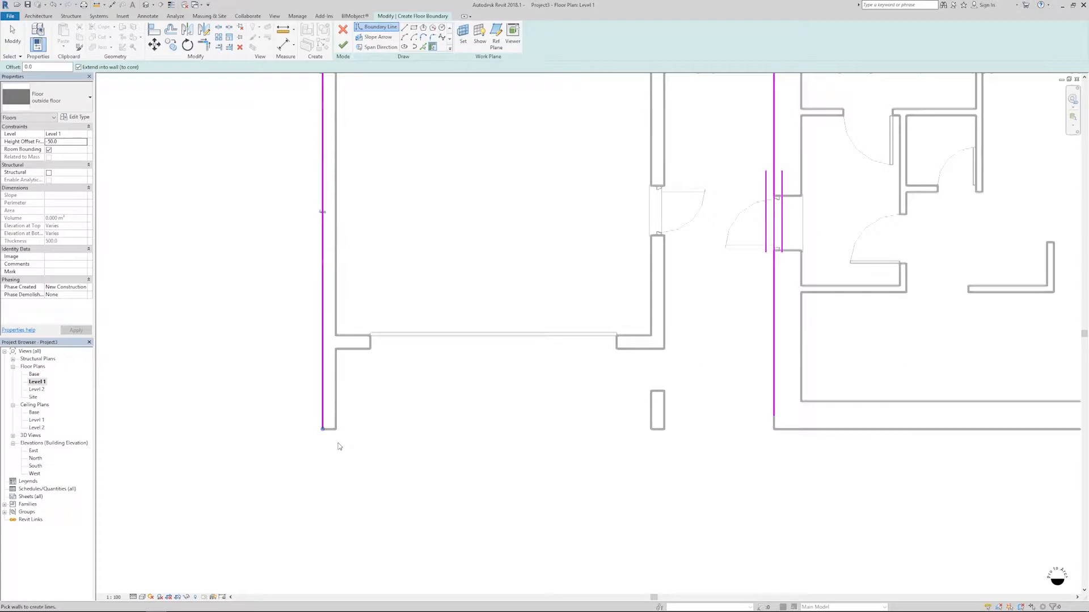
scroll(338, 446, "up", 2)
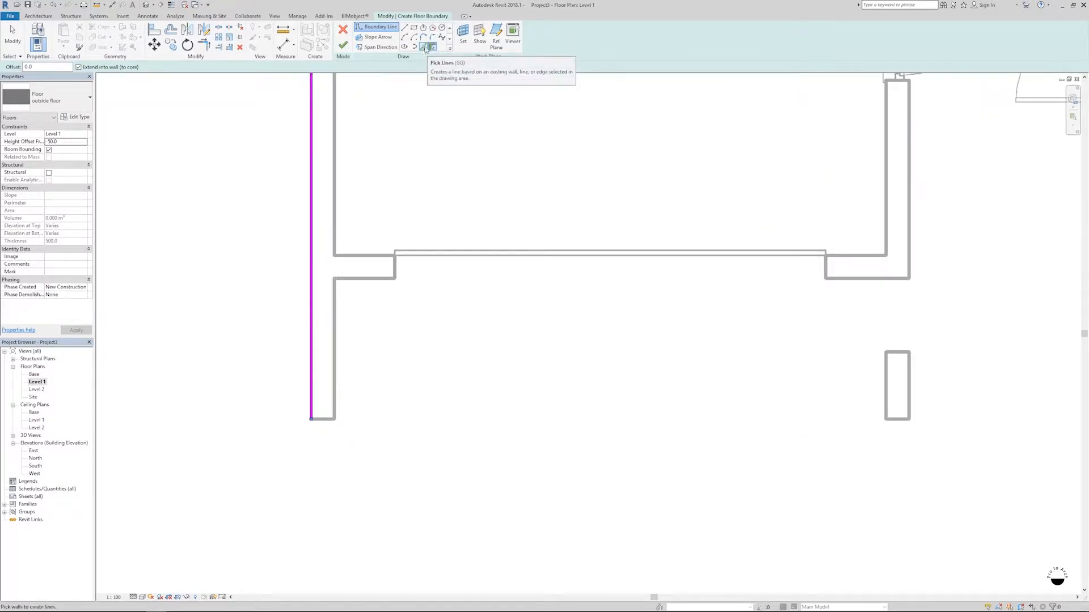
left_click(425, 48)
left_click(337, 381)
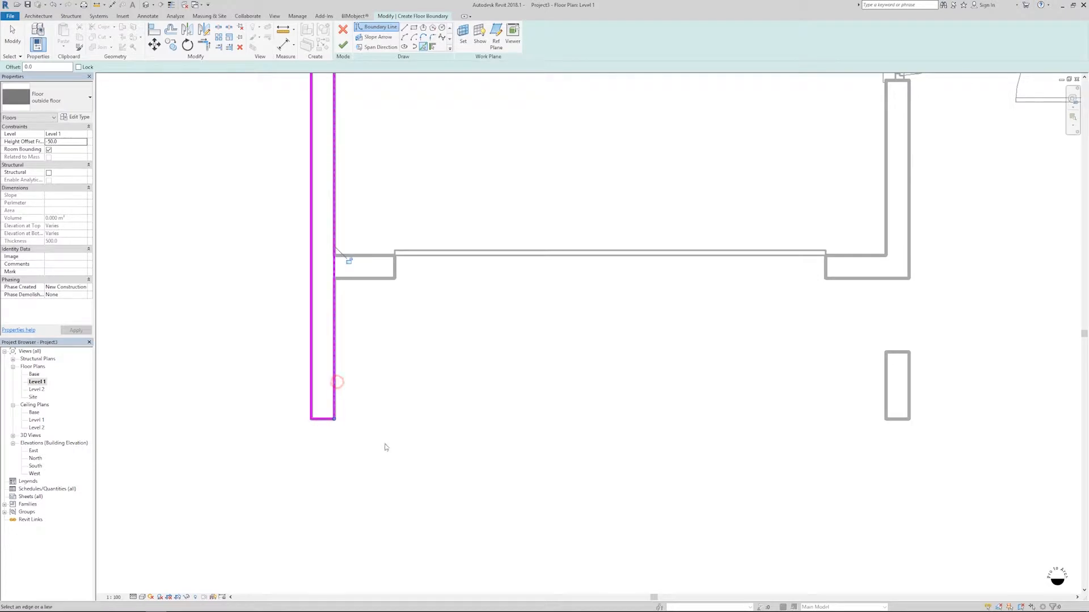
scroll(385, 447, "down", 3)
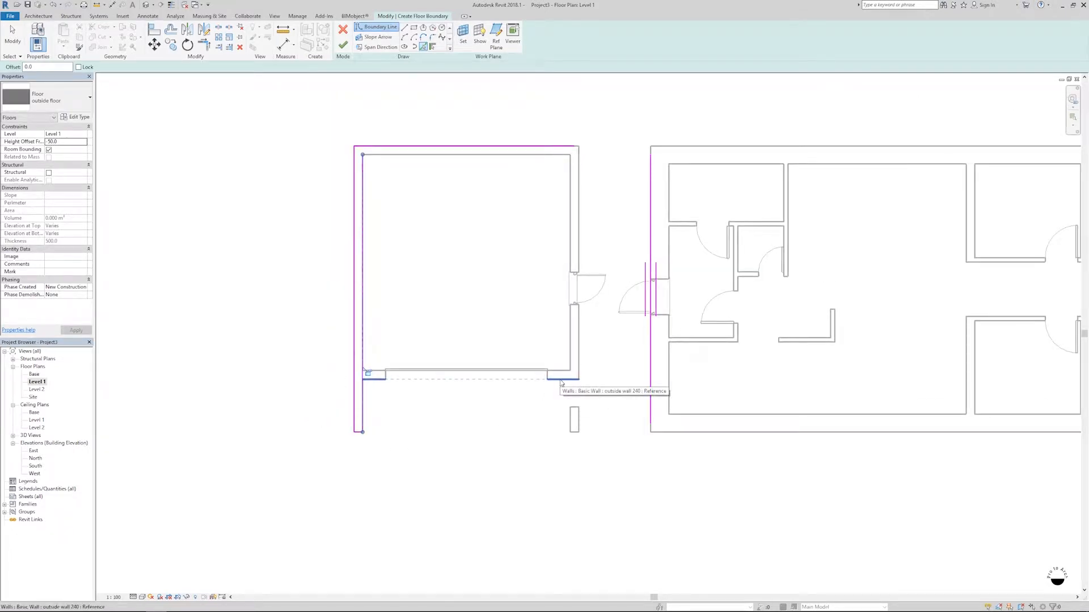
left_click(560, 379)
left_click(571, 419)
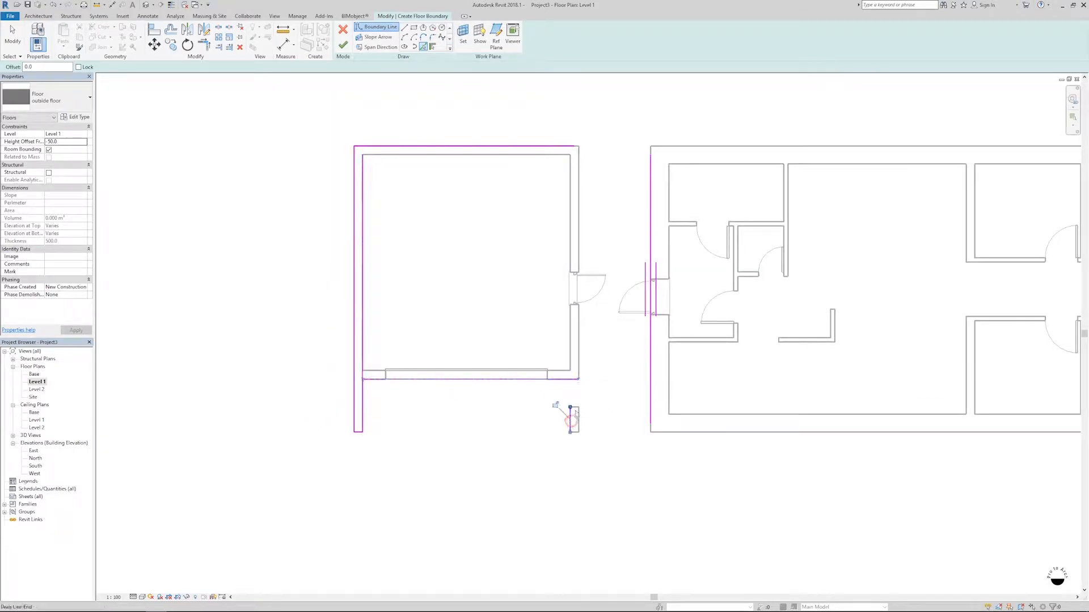
left_click(672, 433)
left_click(649, 428)
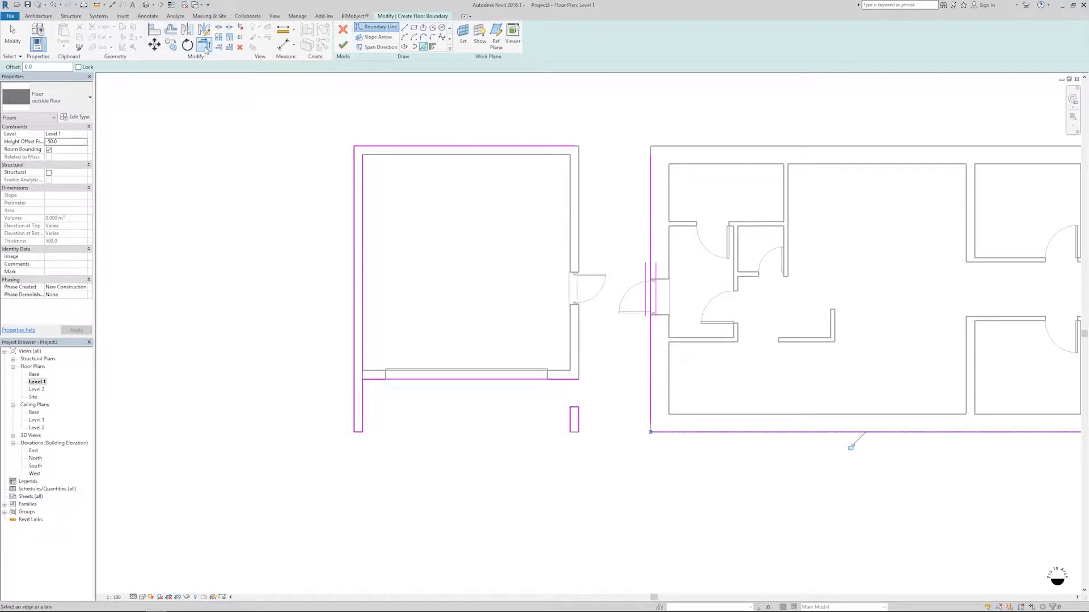
- Join the garage's upper boundary line to the house's left line and trim the projecting wall's inner line to the garage front line
key("t")
key("r")
left_click(562, 149)
left_click(650, 287)
left_click(363, 396)
left_click(372, 380)
- Trim the boundary around the pier and across to the house's lower left corner, and finish the outside floor
left_click(558, 379)
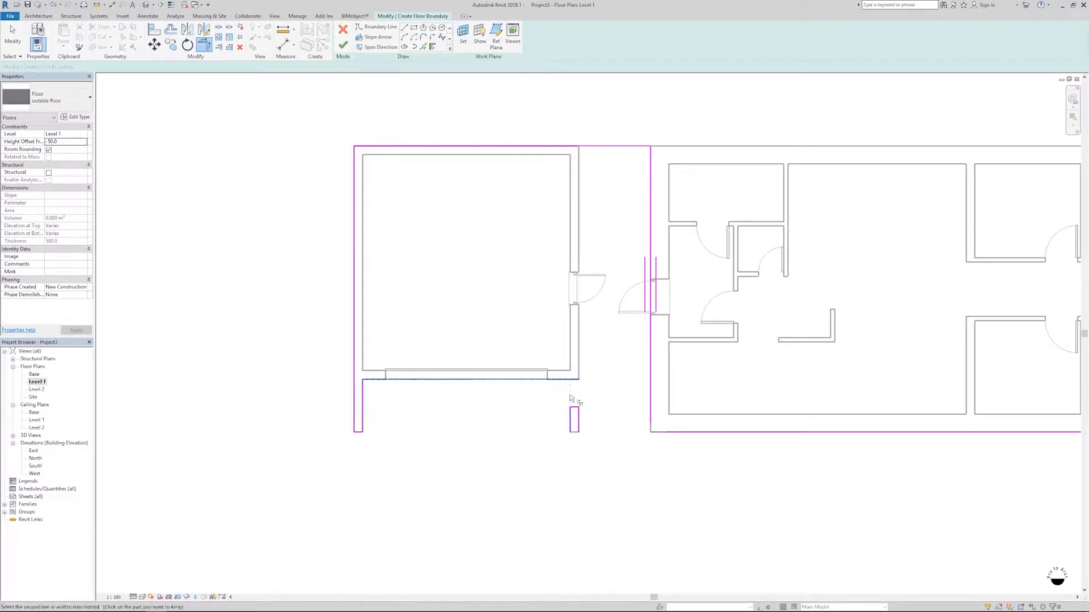
left_click(570, 415)
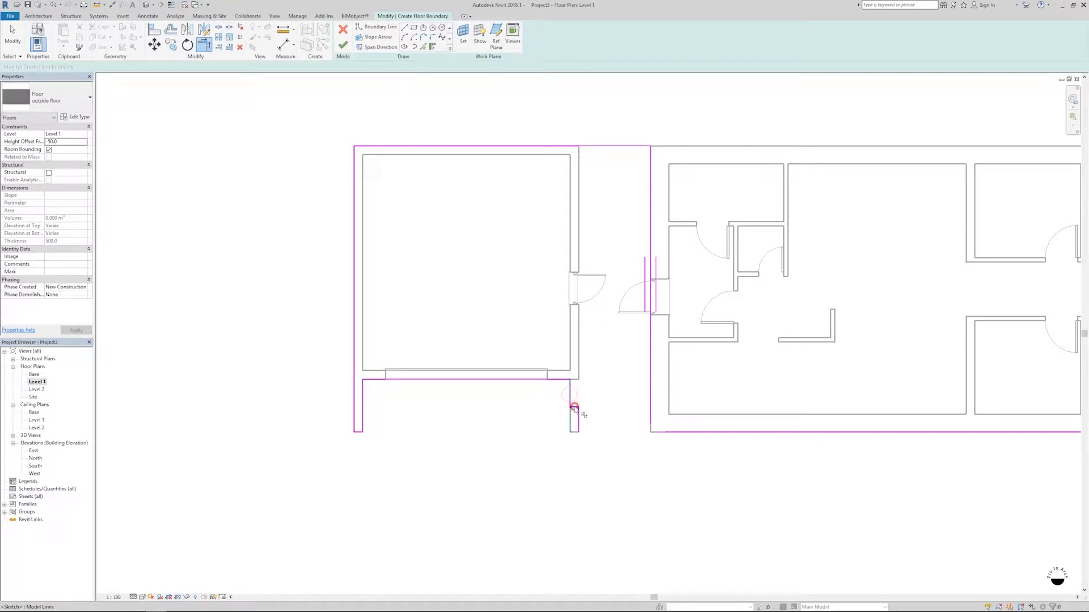
left_click(579, 420)
left_click(648, 434)
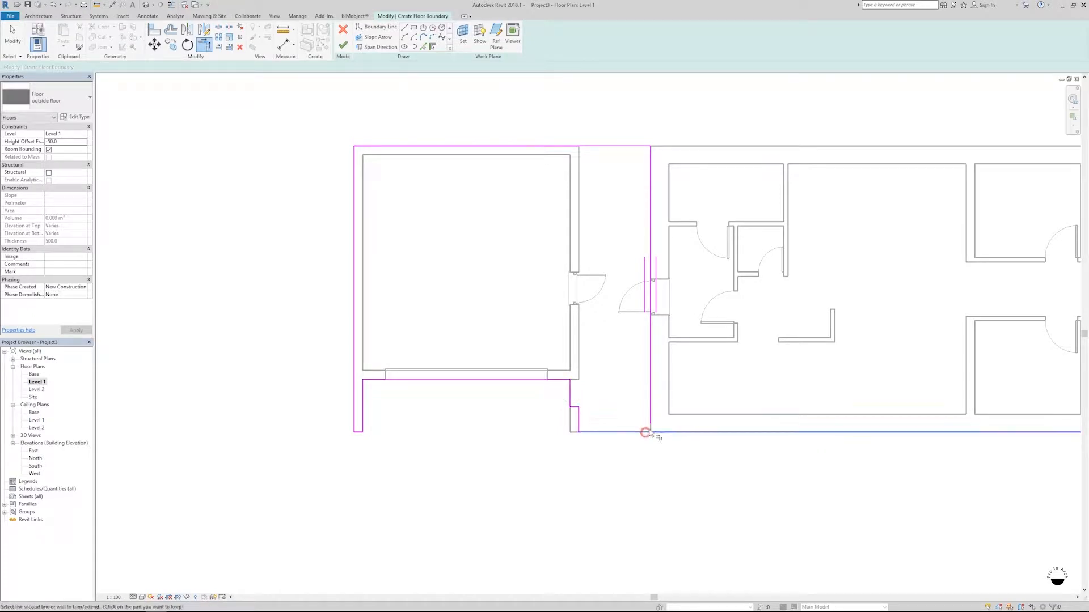
scroll(526, 394, "down", 1)
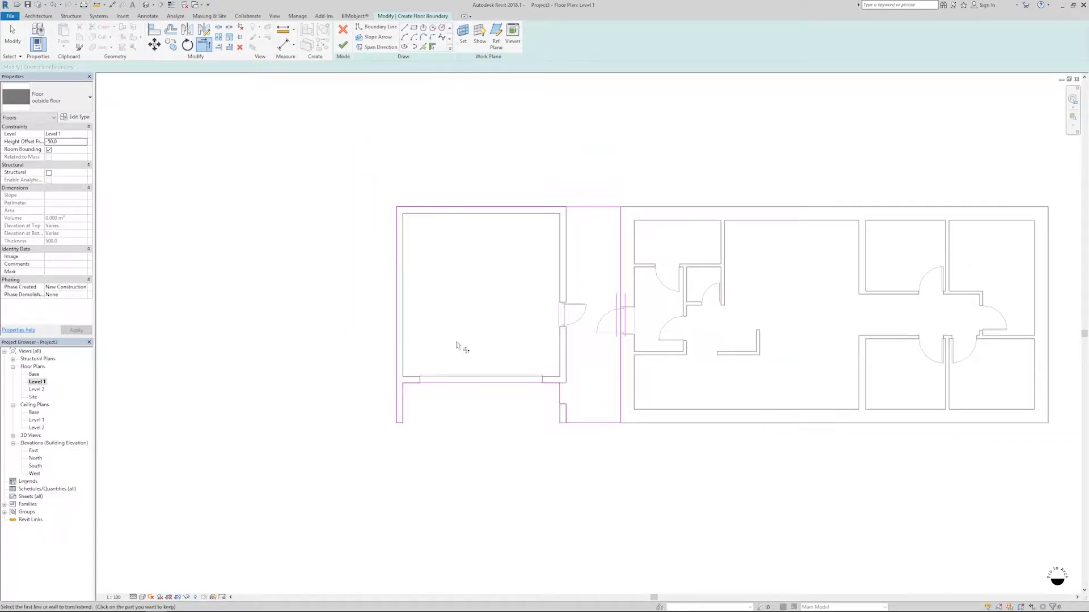
left_click(343, 44)
key("Return")
- Lower the base offset of the four connected garage walls in the 3D view to close the gap above the base walls
key("ctrl+Tab")
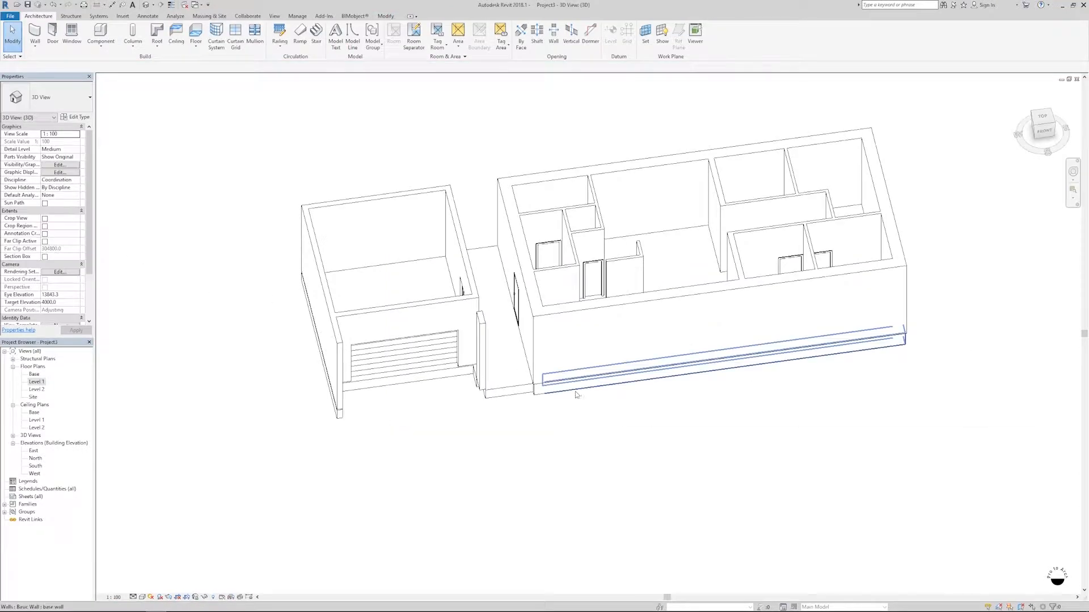
middle_click_drag(545, 454, 559, 355, "shift")
scroll(409, 393, "up", 4)
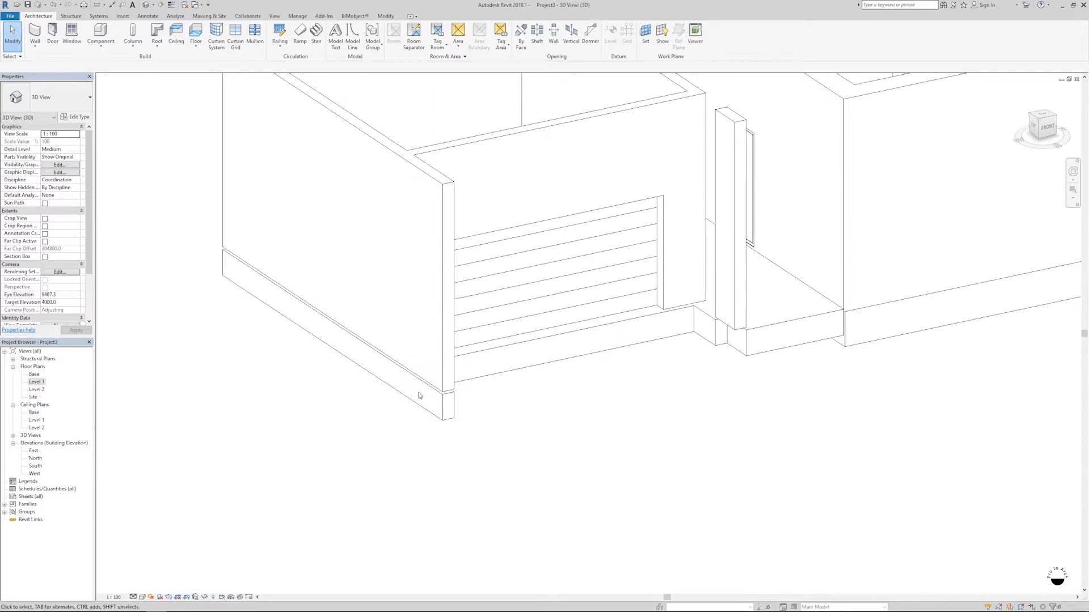
scroll(448, 391, "down", 3)
key("Tab")
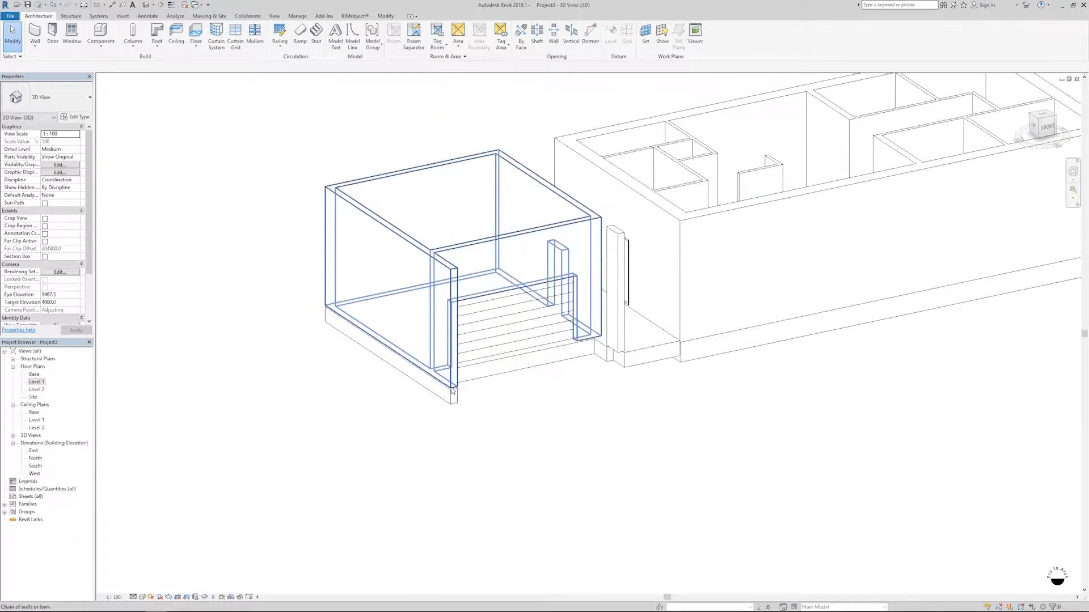
key("Tab")
left_click(398, 235)
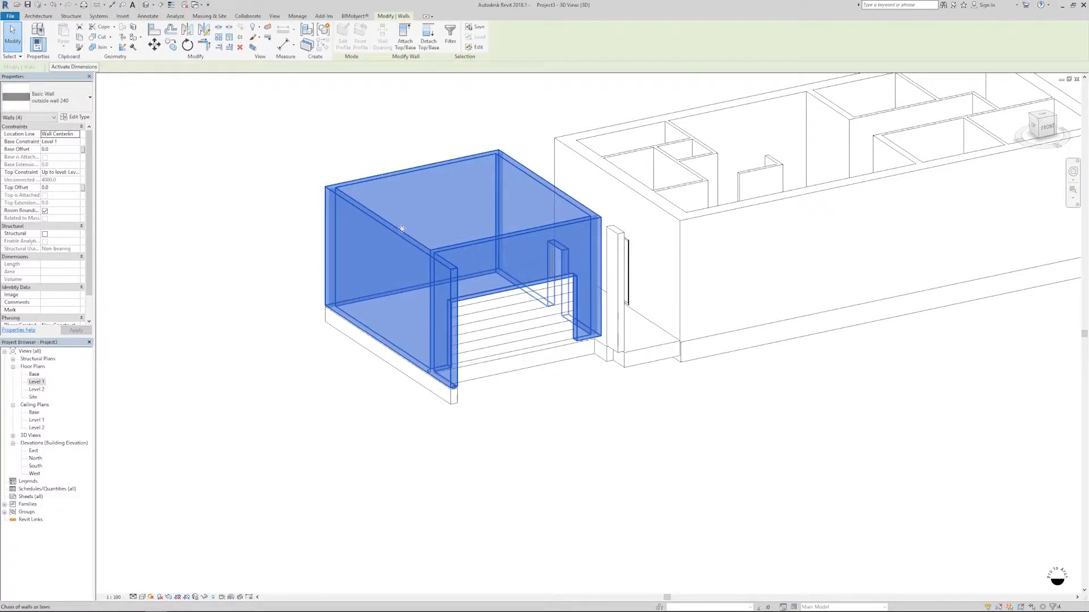
left_click(63, 150)
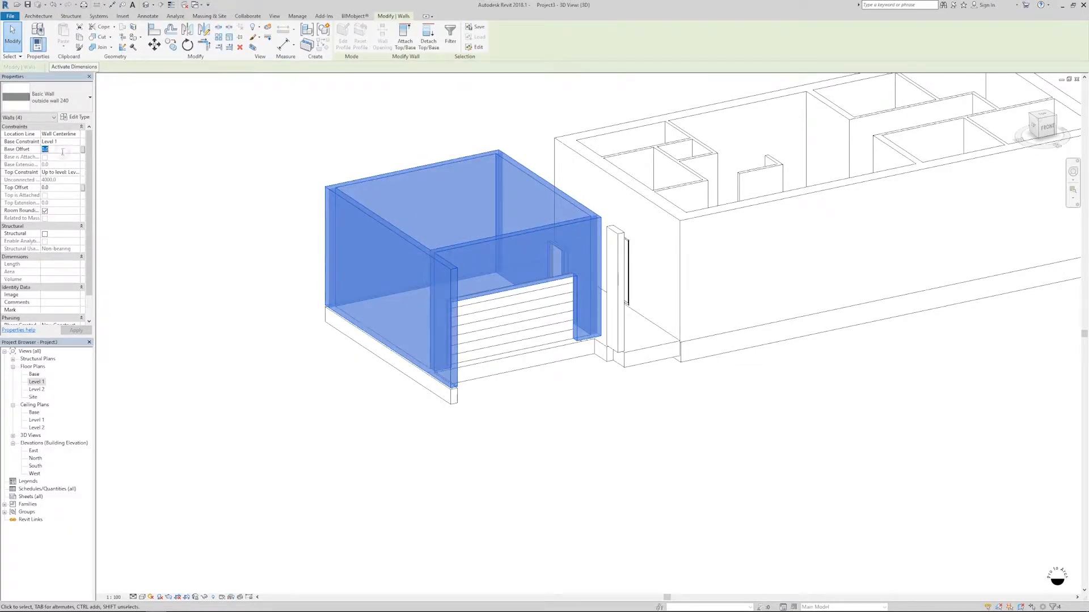
left_click(267, 498)
- Align the bottom of the freestanding pier beside the garage with the underside of the outside floor
middle_click_drag(267, 498, 688, 544, "shift")
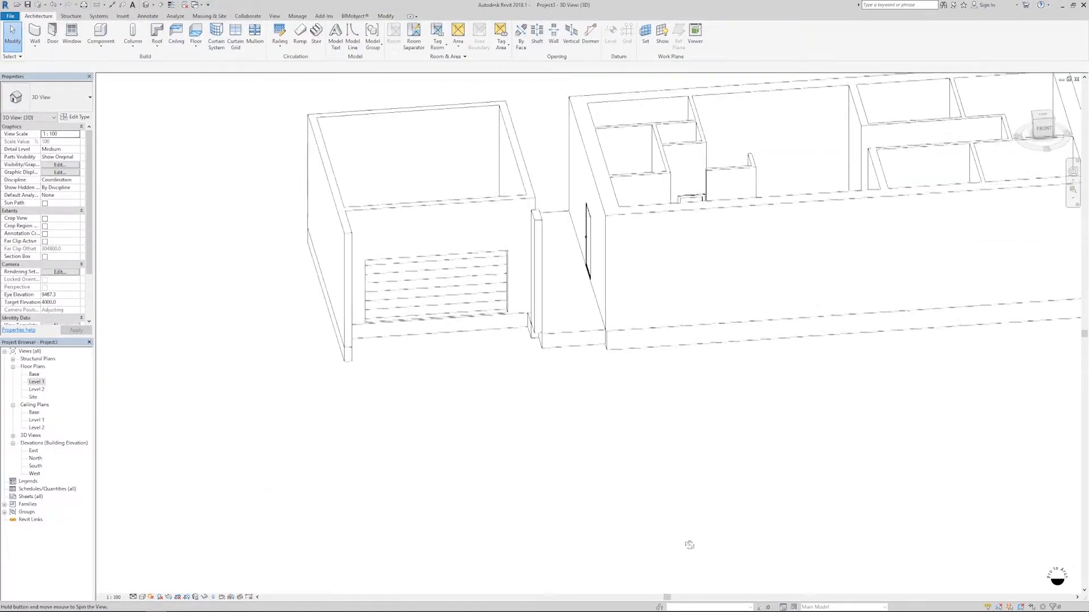
scroll(560, 425, "up", 3)
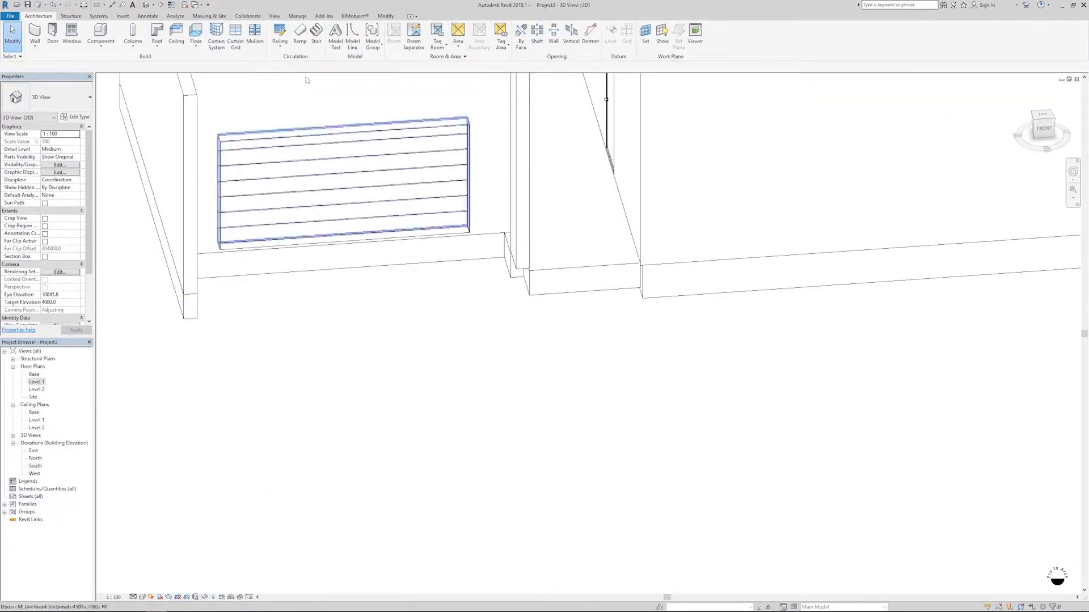
left_click(386, 16)
left_click(154, 29)
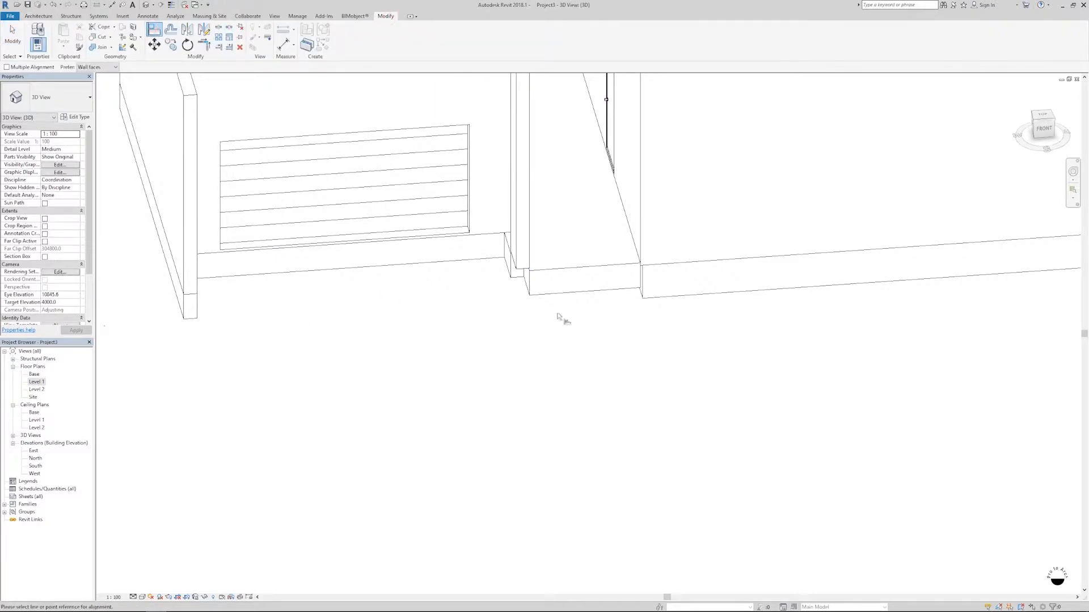
left_click(515, 272)
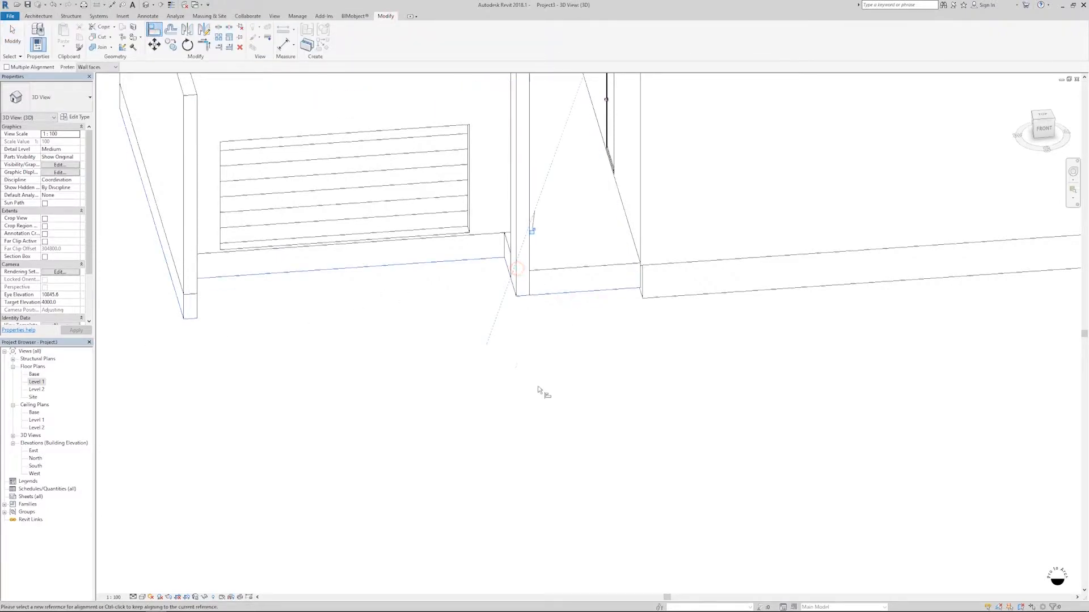
scroll(538, 388, "down", 5)
key("Escape")
middle_click_drag(611, 362, 531, 506, "shift")
middle_click_drag(589, 507, 658, 513, "shift")
- Start placing a window in the Level 1 floor plan and check the available M_Fixed sizes
double_click(35, 381)
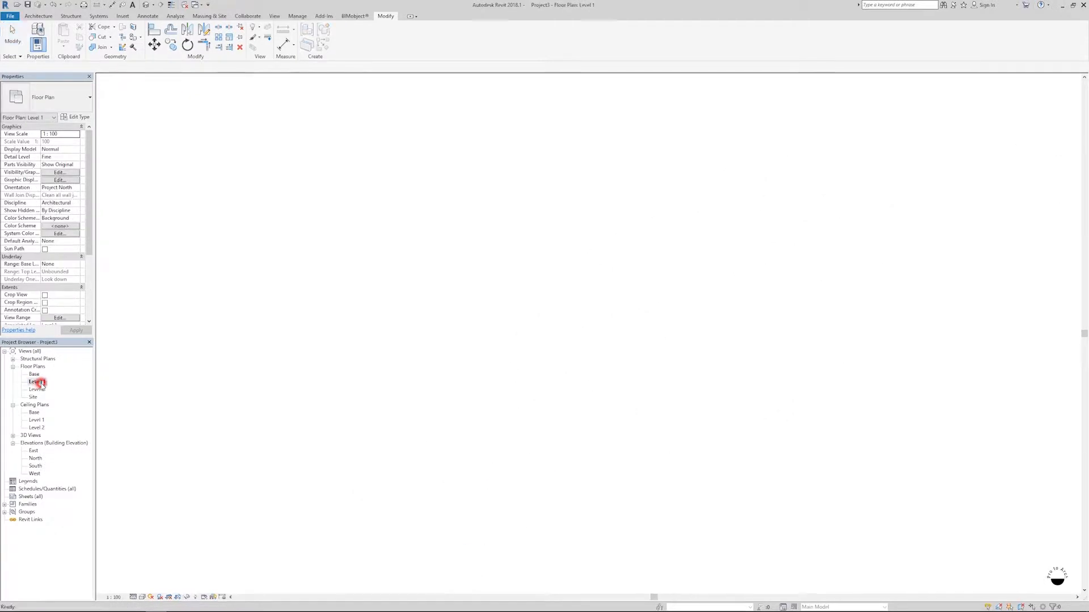
middle_click_drag(888, 405, 660, 369)
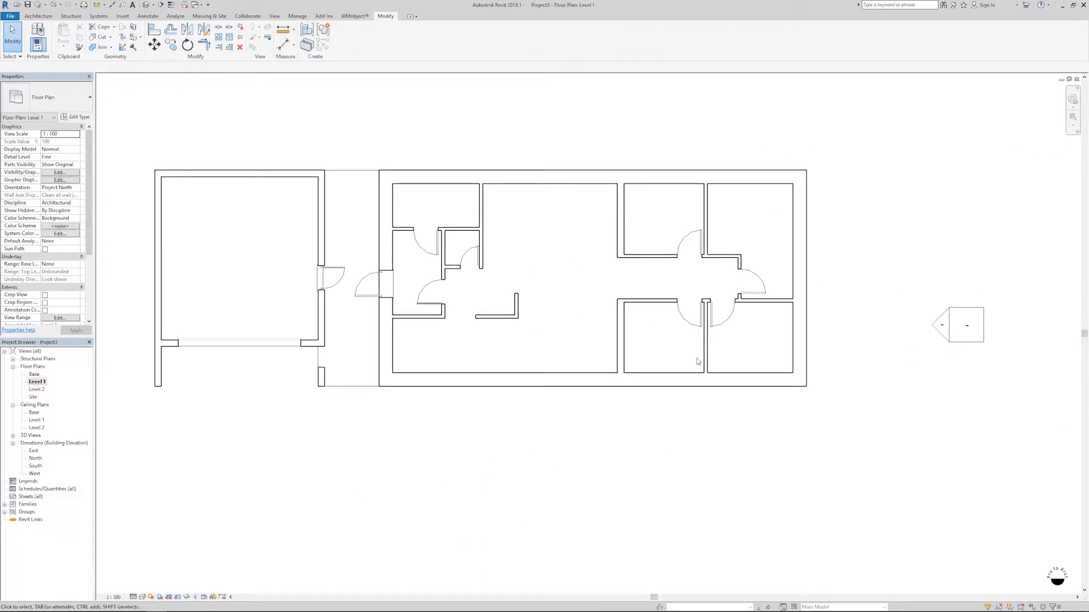
middle_click_drag(409, 380, 417, 378)
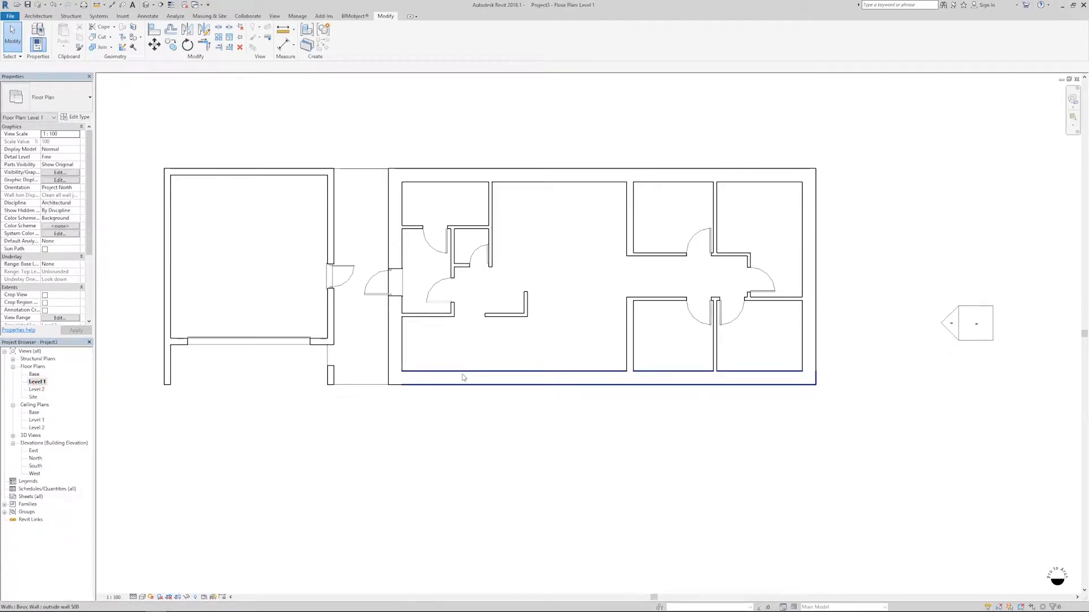
left_click(34, 16)
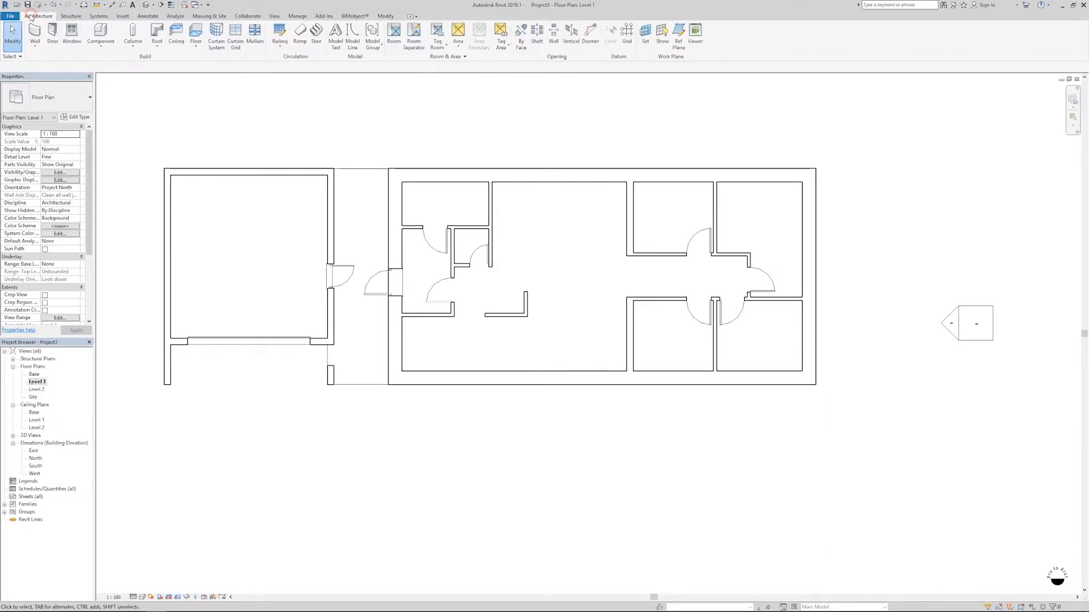
left_click(69, 39)
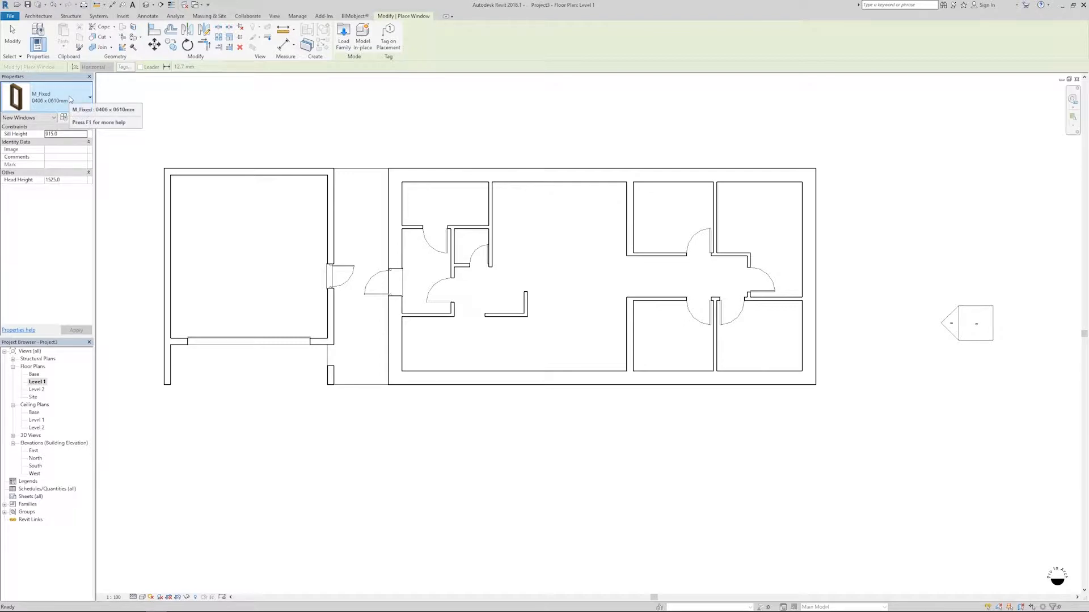
left_click(70, 100)
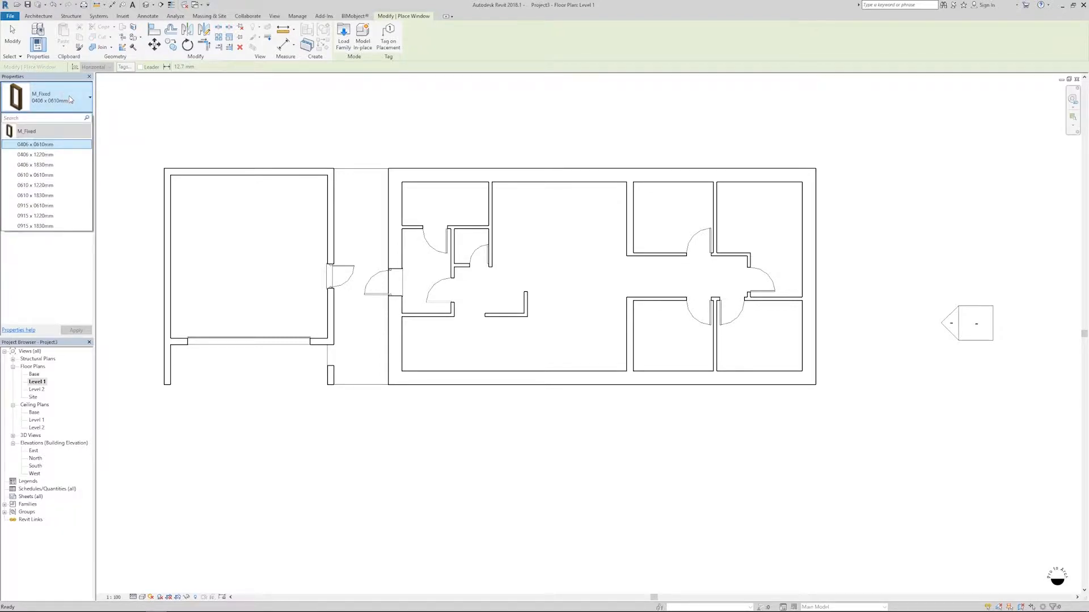
left_click(70, 99)
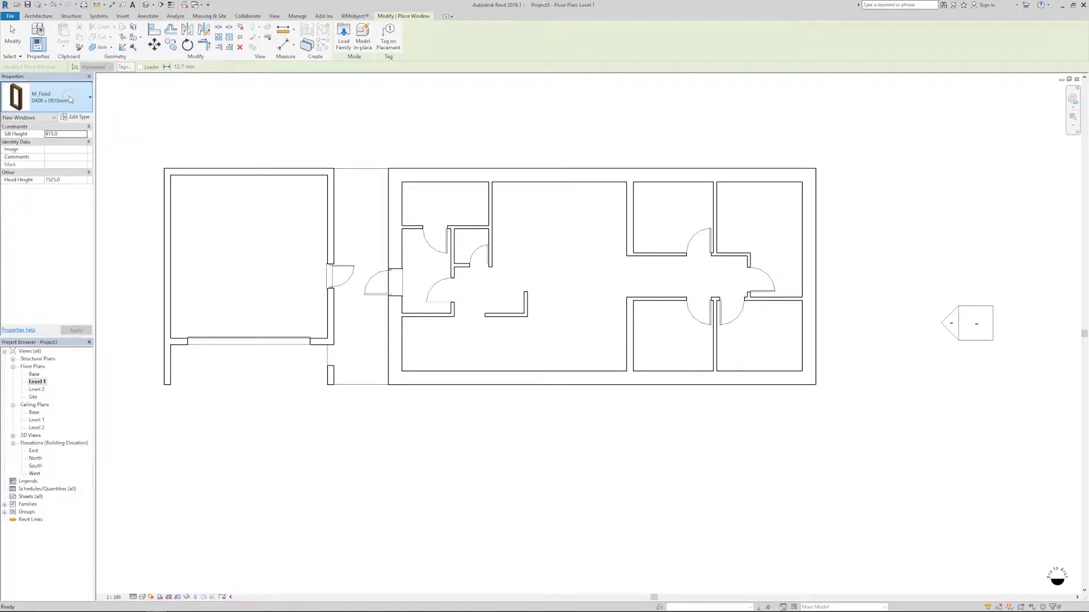
- Load the Dbl Variable Casement window family from the _Simple house folder
left_click(343, 40)
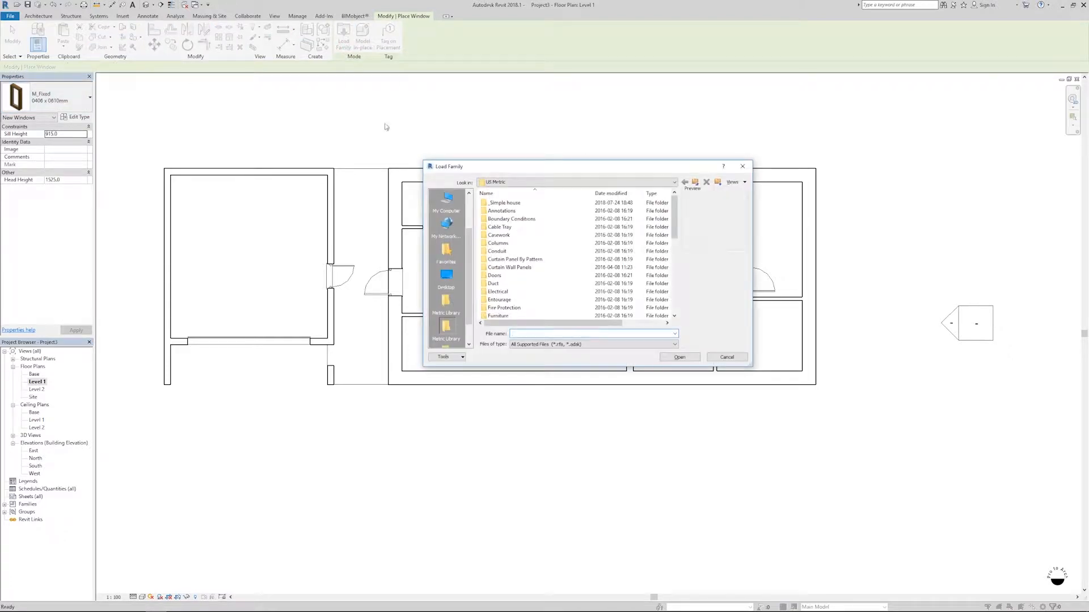
double_click(506, 203)
left_click(514, 218)
key("Down")
key("Down")
key("Down")
key("Down")
key("Down")
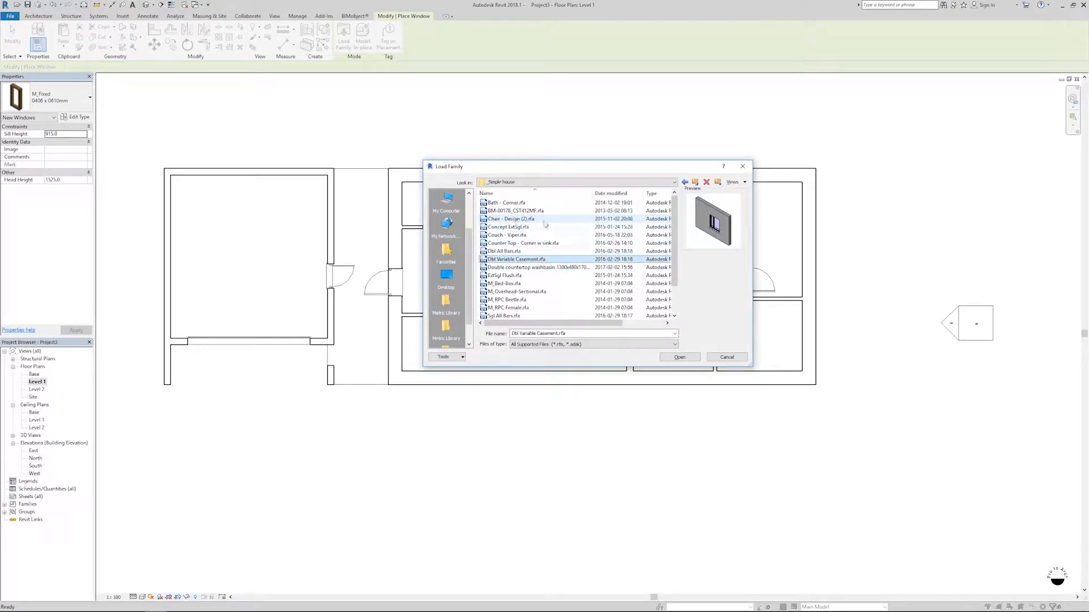
left_click(686, 356)
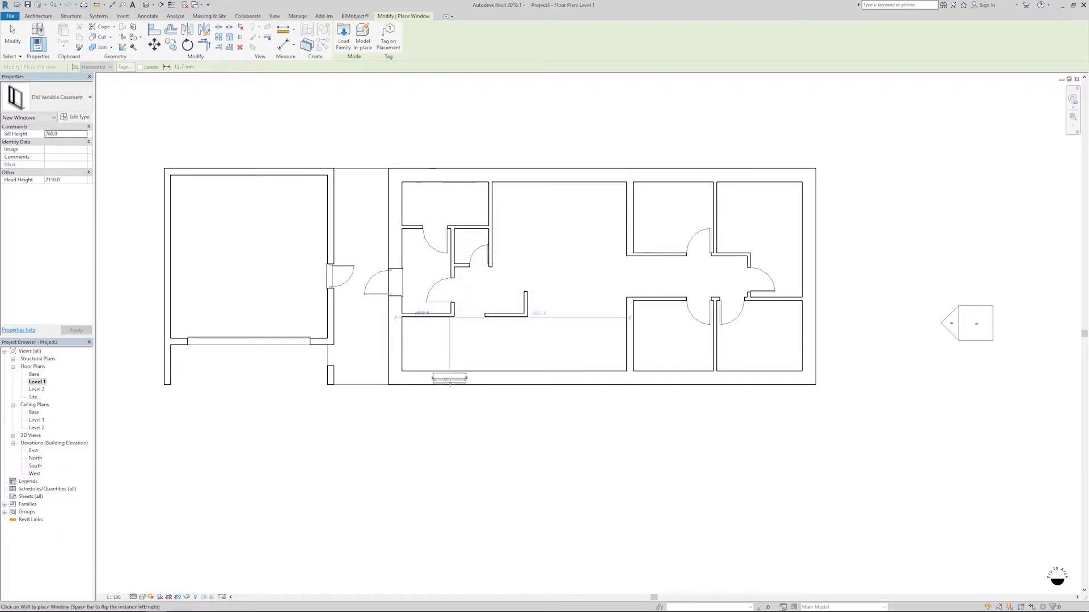
- Place a Dbl Variable Casement window near the left end of the house's lower exterior wall and view it in 3D
scroll(448, 382, "up", 3)
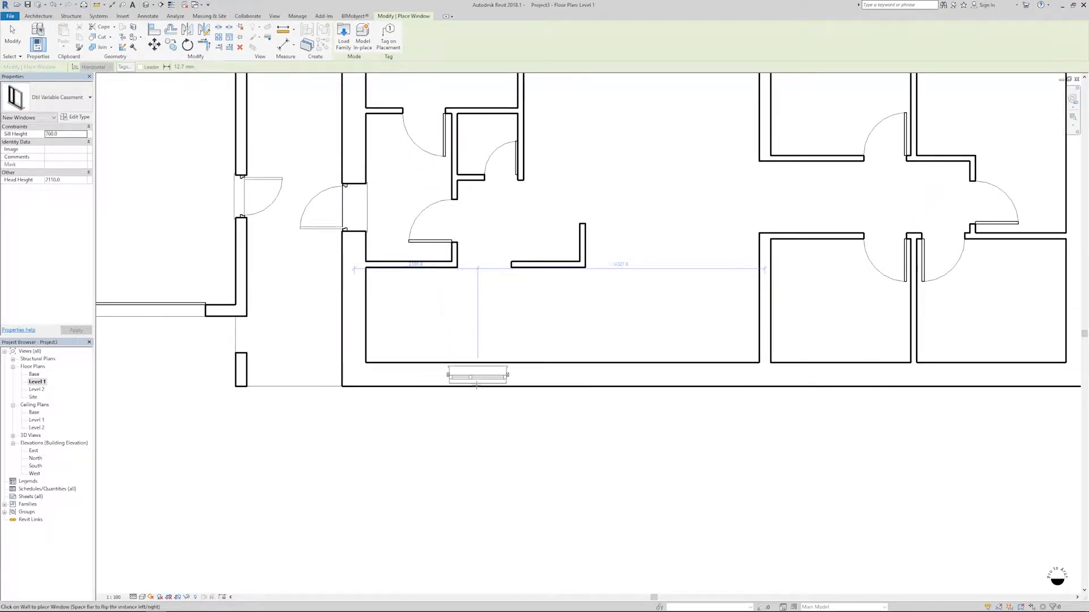
left_click(461, 385)
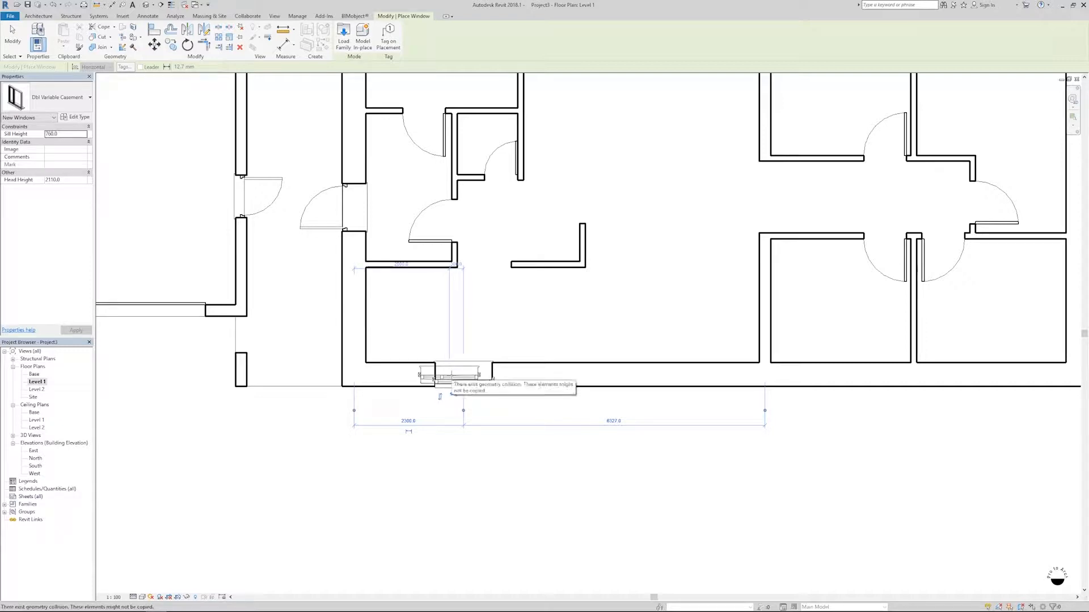
key("Escape")
key("ctrl+Tab")
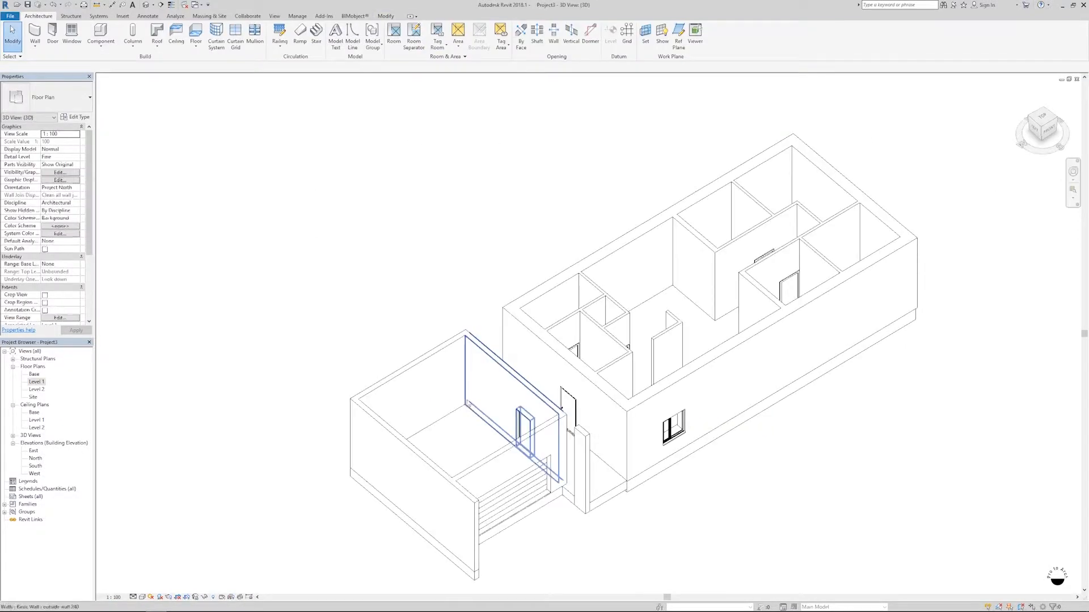
- Duplicate the type of the casement window in the house's front wall under the name 2400 x 1500
middle_click_drag(582, 442, 510, 295, "shift")
scroll(624, 357, "up", 3)
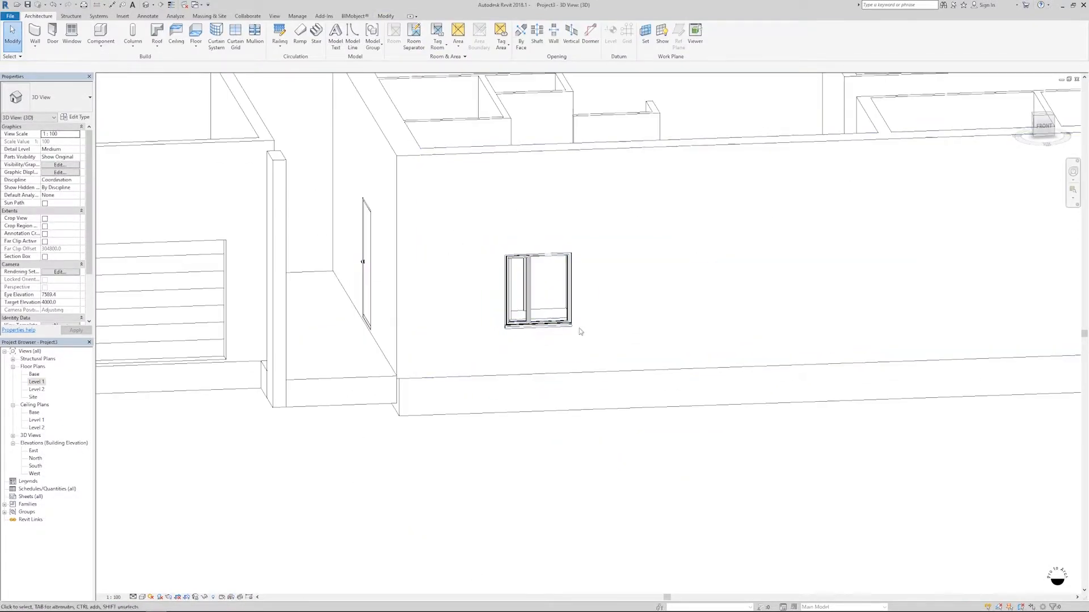
middle_click_drag(588, 335, 578, 401, "shift")
left_click(524, 375)
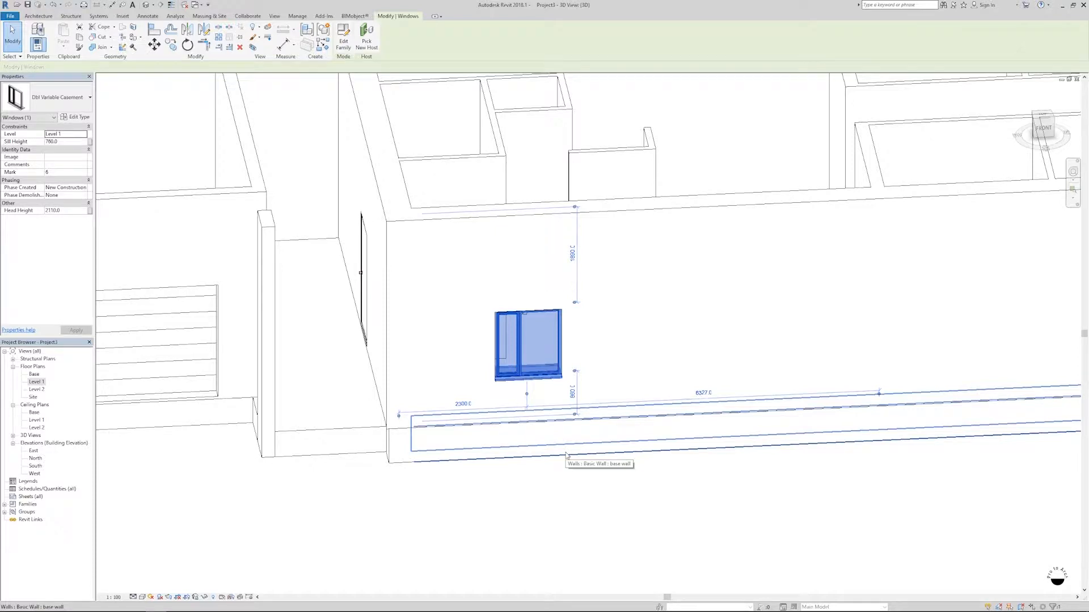
left_click(76, 117)
left_click(742, 187)
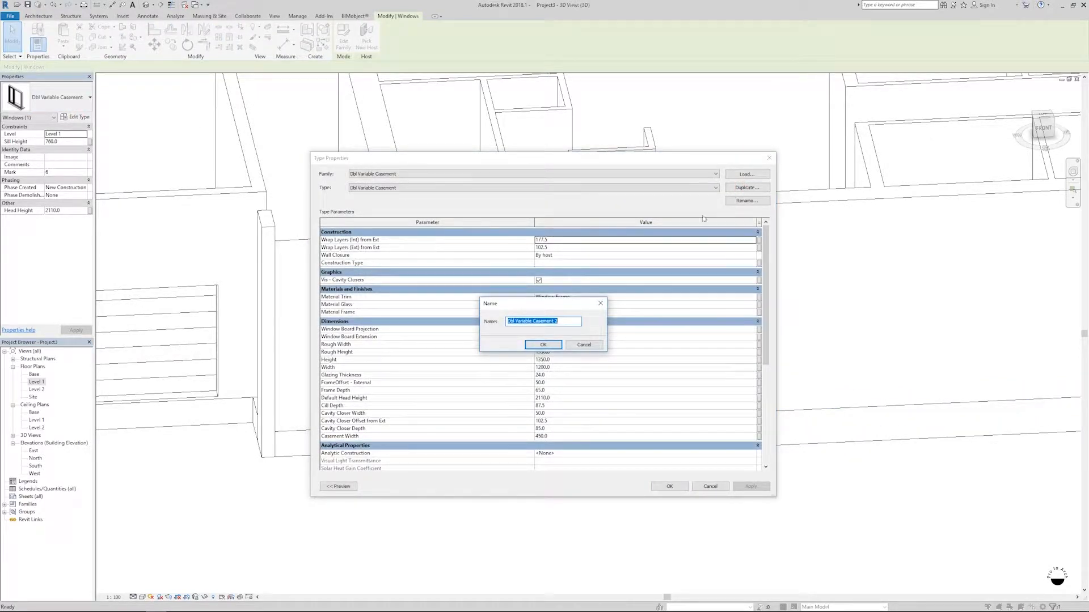
type("2400 x 1500")
key("Return")
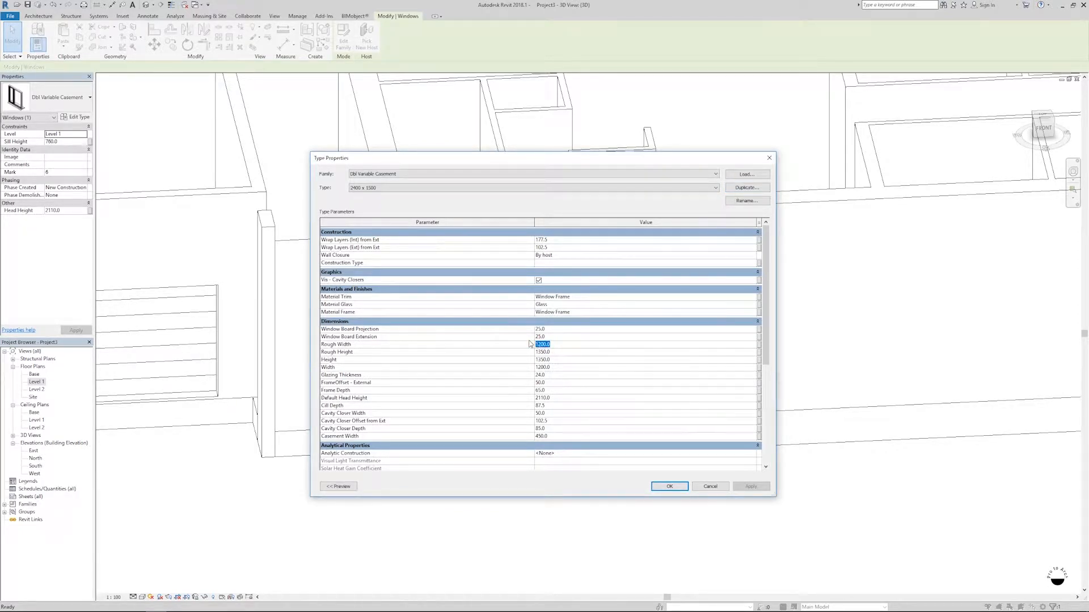
- Set the 2400 x 1500 window type's width to 2400 and its height to 1500
left_click(559, 359)
left_click(671, 486)
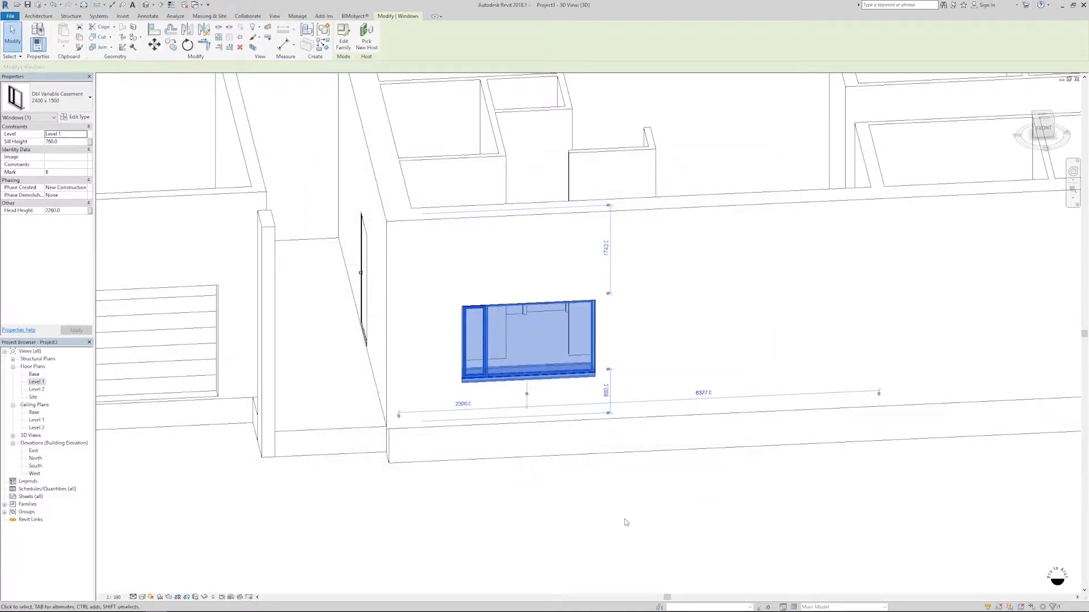
left_click(625, 521)
- Set the sill height of the 2400 x 1500 casement window to 900
left_click(500, 369)
scroll(571, 461, "down", 2)
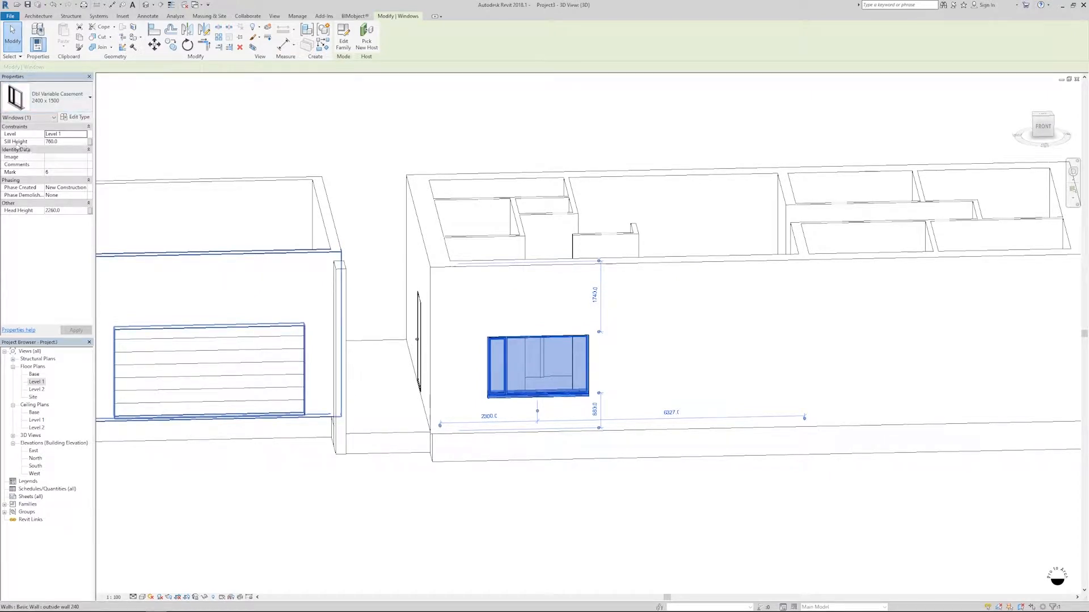
left_click(77, 140)
key("Return")
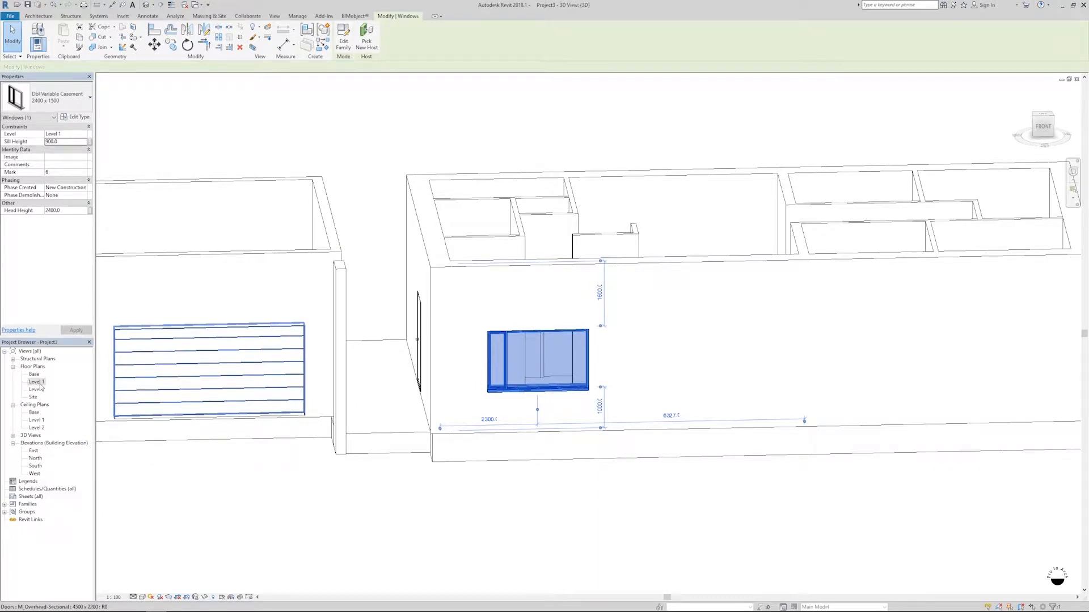
- Flip the casement window's opening side in the Level 1 floor plan and check it in 3D
double_click(37, 382)
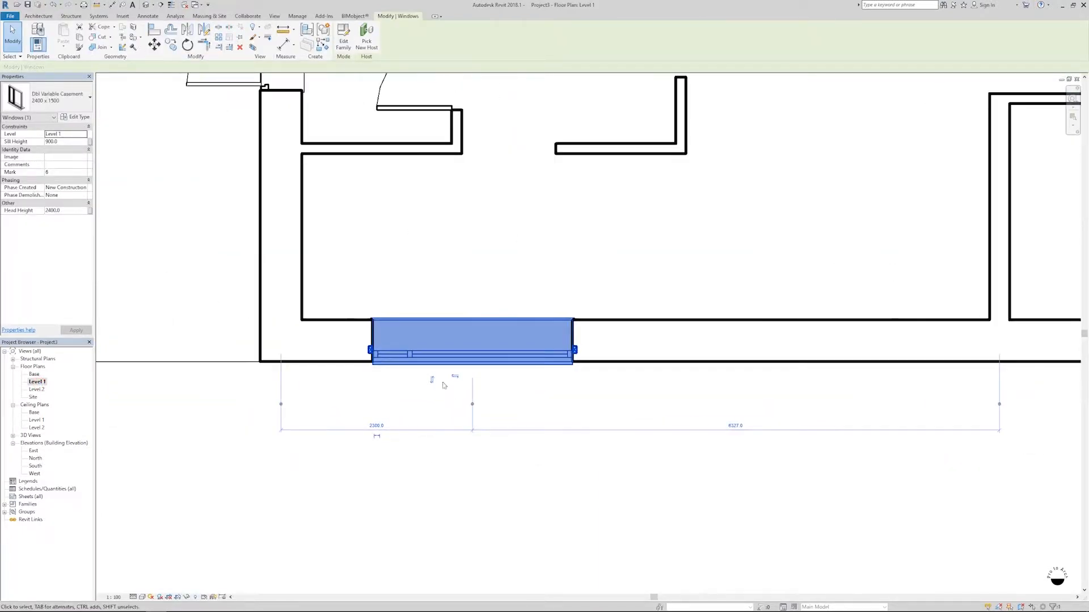
left_click(455, 376)
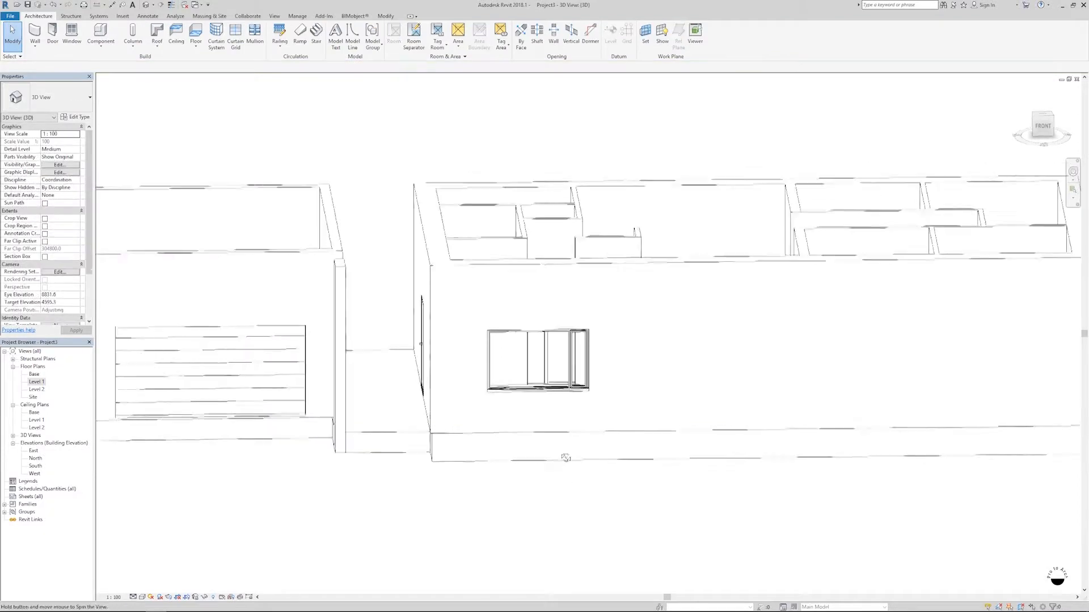
middle_click_drag(563, 457, 501, 351, "shift")
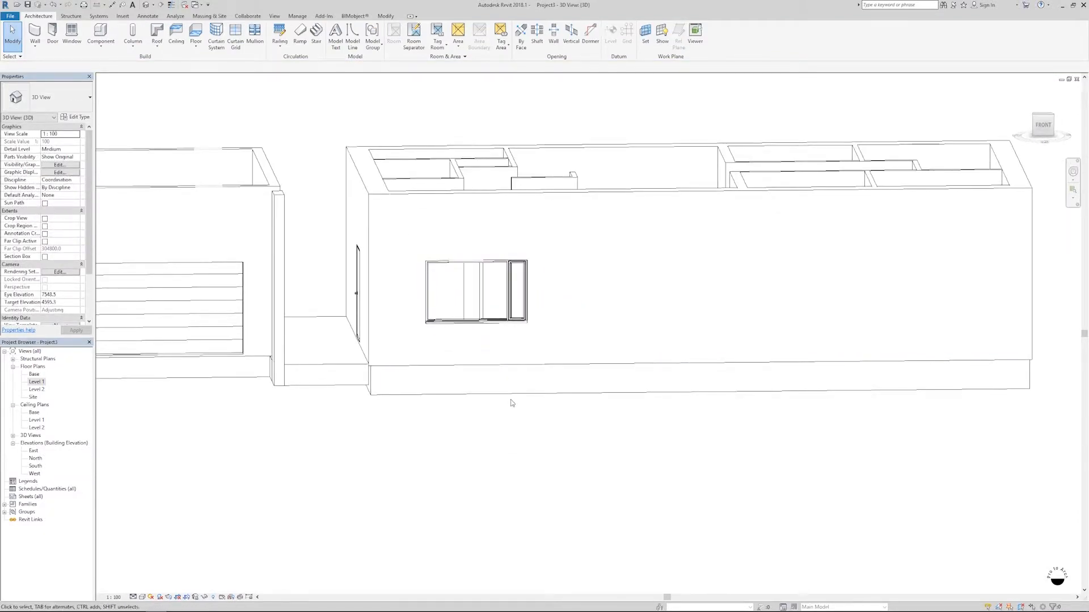
- Dimension the distance from the outer face of the house's left exterior wall to the casement window's left edge in the Level 1 plan
key("ctrl+Tab")
key("d")
key("i")
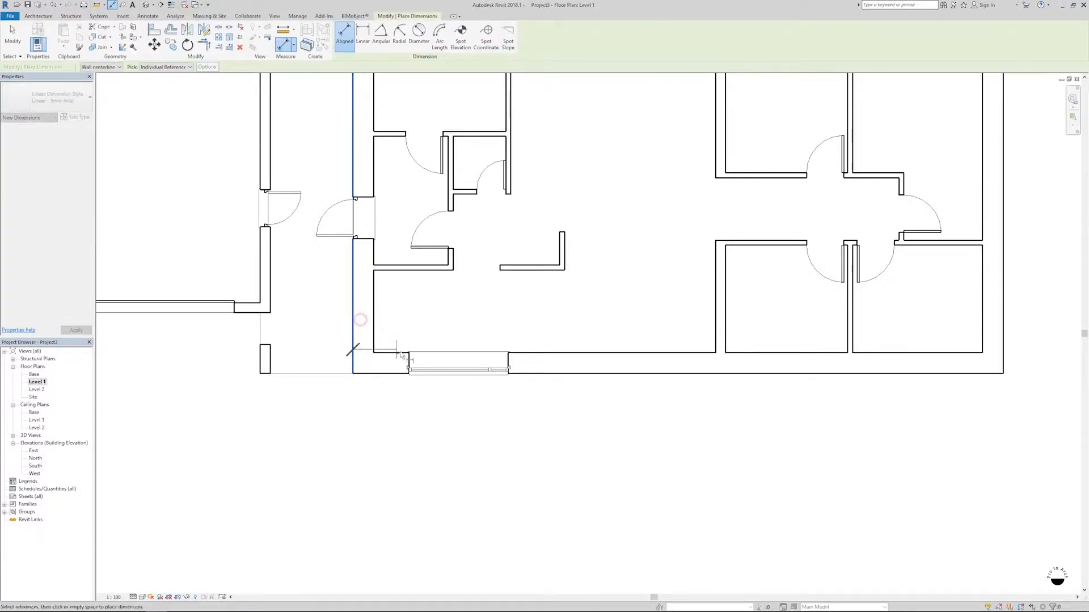
left_click(409, 366)
left_click(380, 428)
key("Escape")
key("Escape")
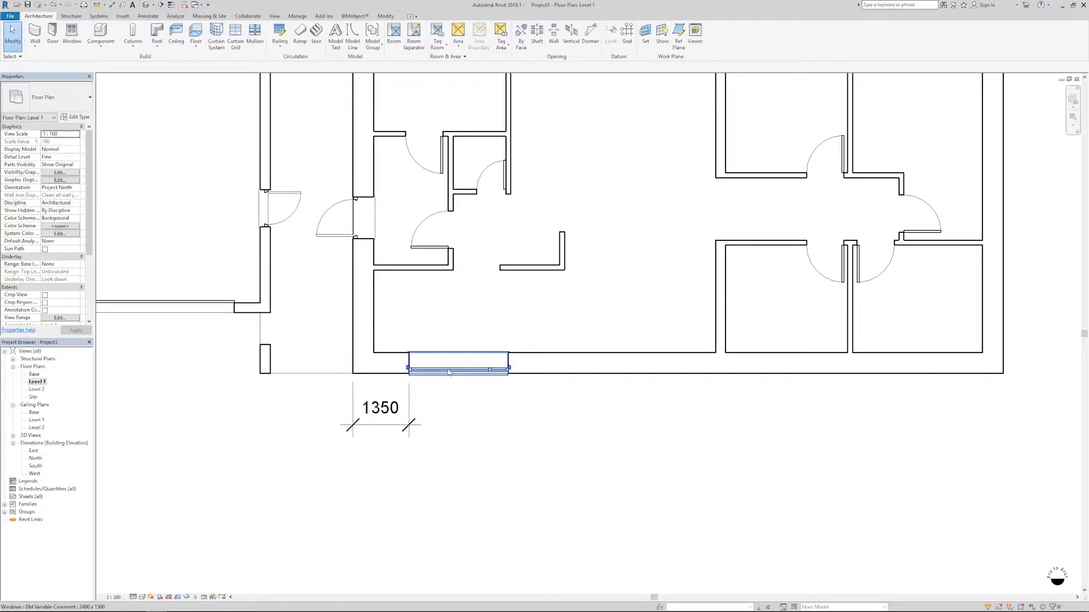
- Move the casement window by setting its dimensioned distance from the left exterior wall's outer face to 1000
left_click(448, 372)
left_click(379, 417)
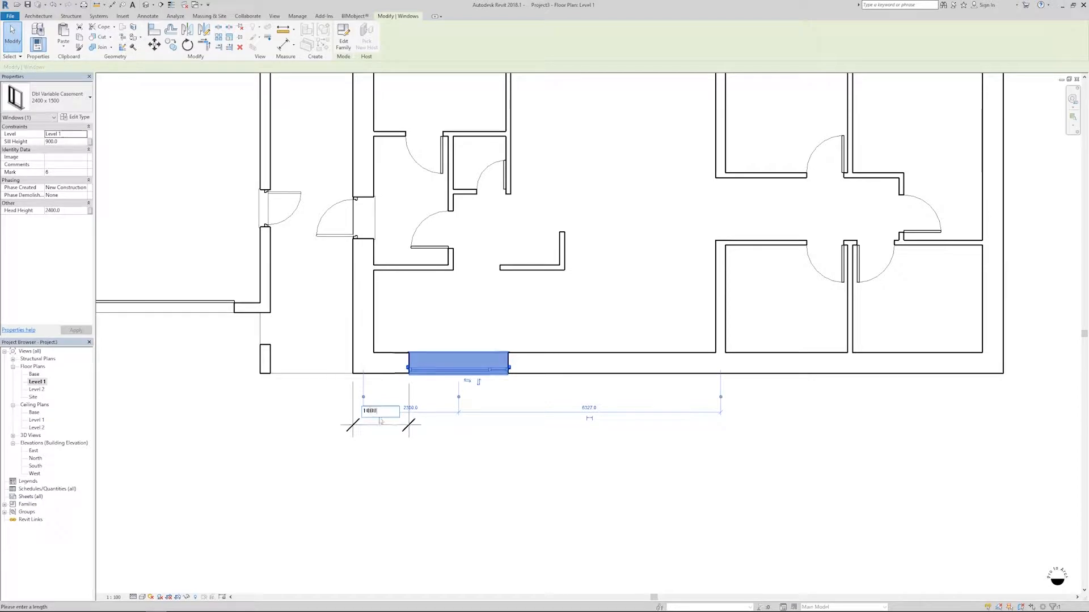
key("Return")
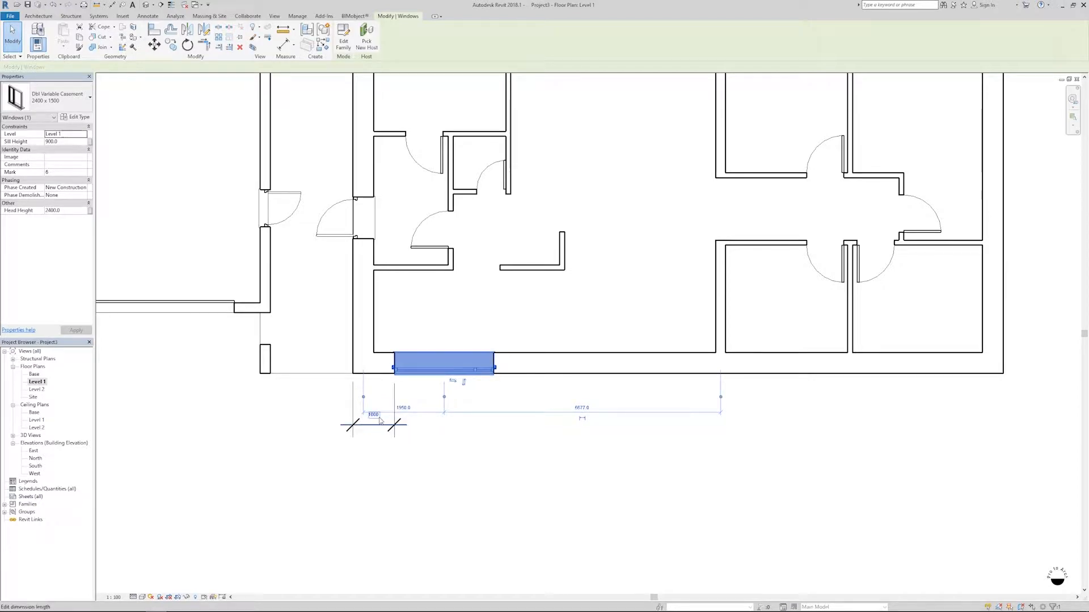
left_click(433, 452)
- Turn off the cavity closers' visibility in the 2400 x 1500 casement window type
scroll(393, 369, "up", 5)
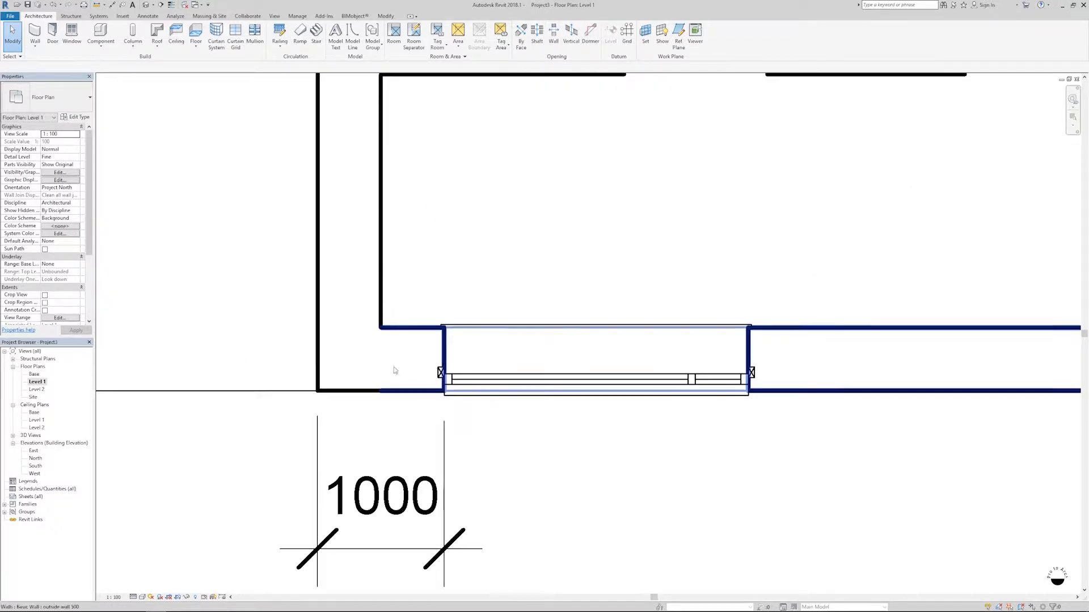
left_click(454, 377)
scroll(453, 377, "down", 4)
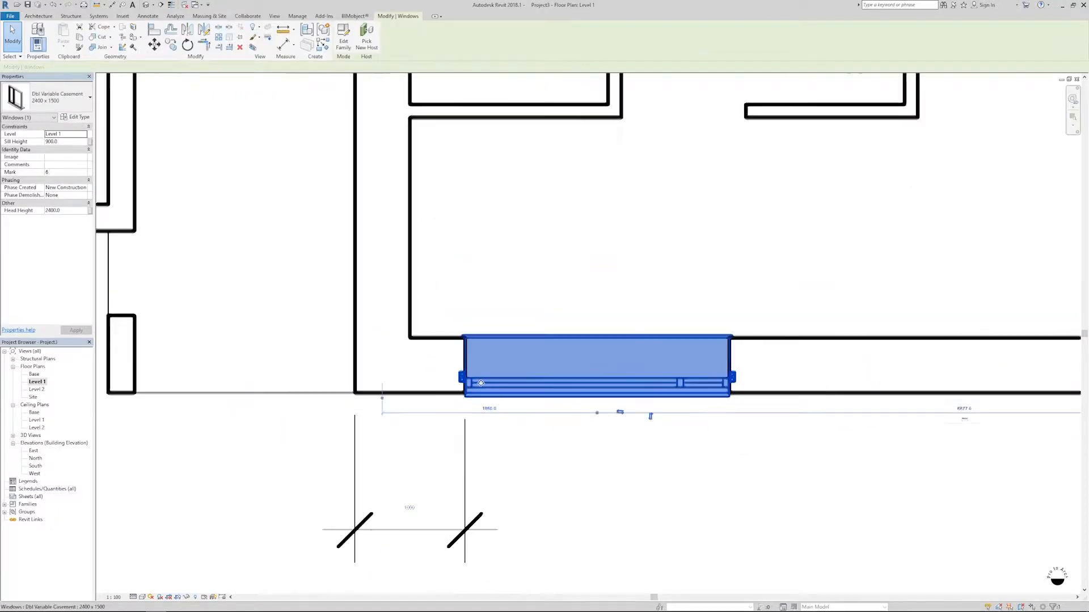
double_click(481, 387)
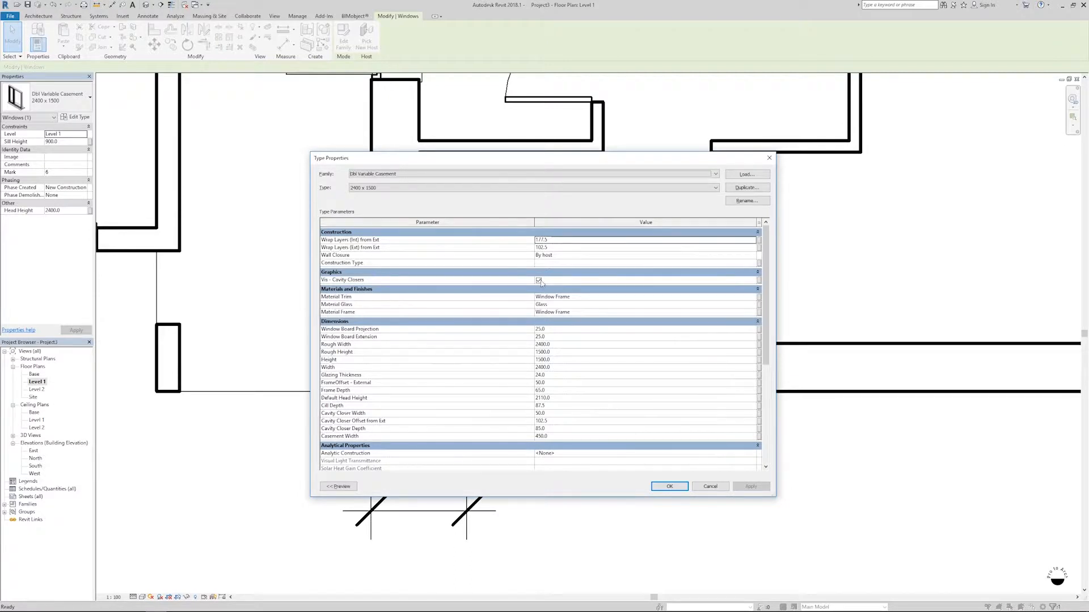
left_click(538, 280)
left_click(539, 280)
left_click(685, 486)
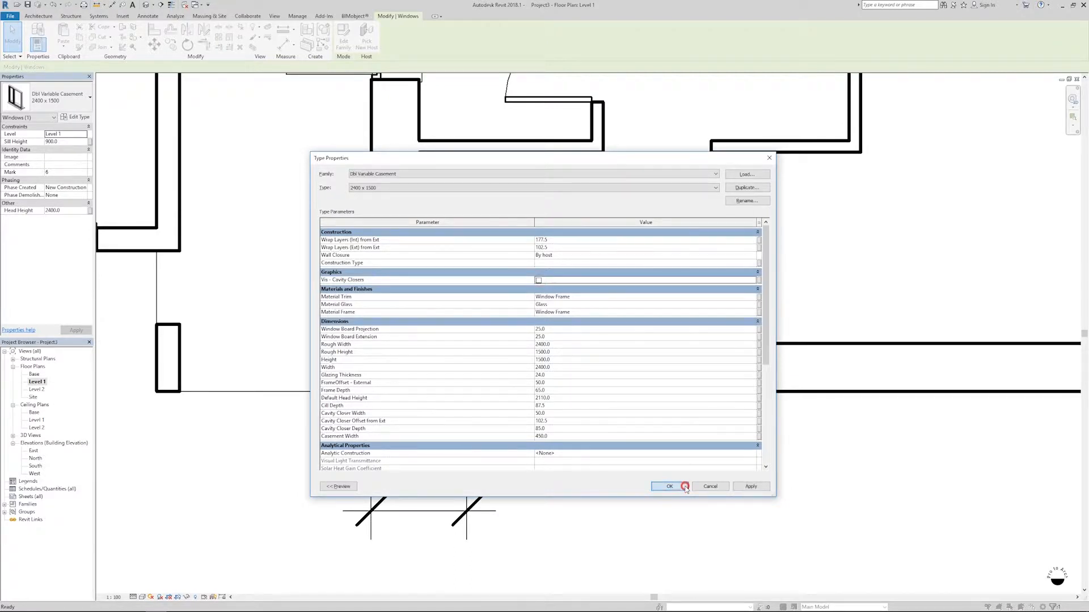
left_click(639, 497)
- Load the Sgl All Bars window family from the _Simple house folder
scroll(641, 497, "down", 5)
middle_click_drag(642, 497, 440, 430)
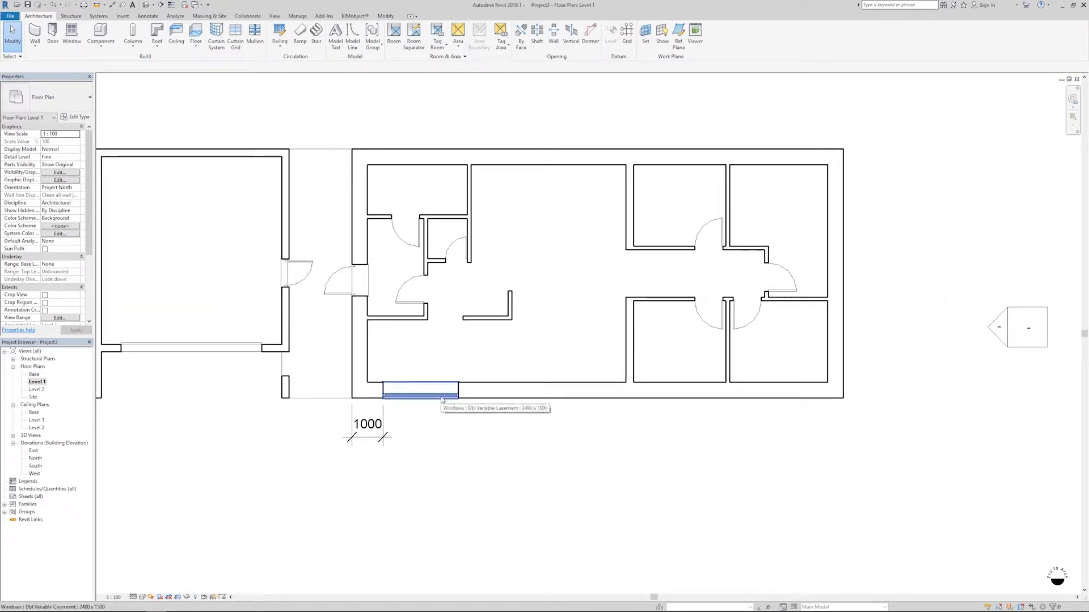
left_click(72, 32)
left_click(346, 45)
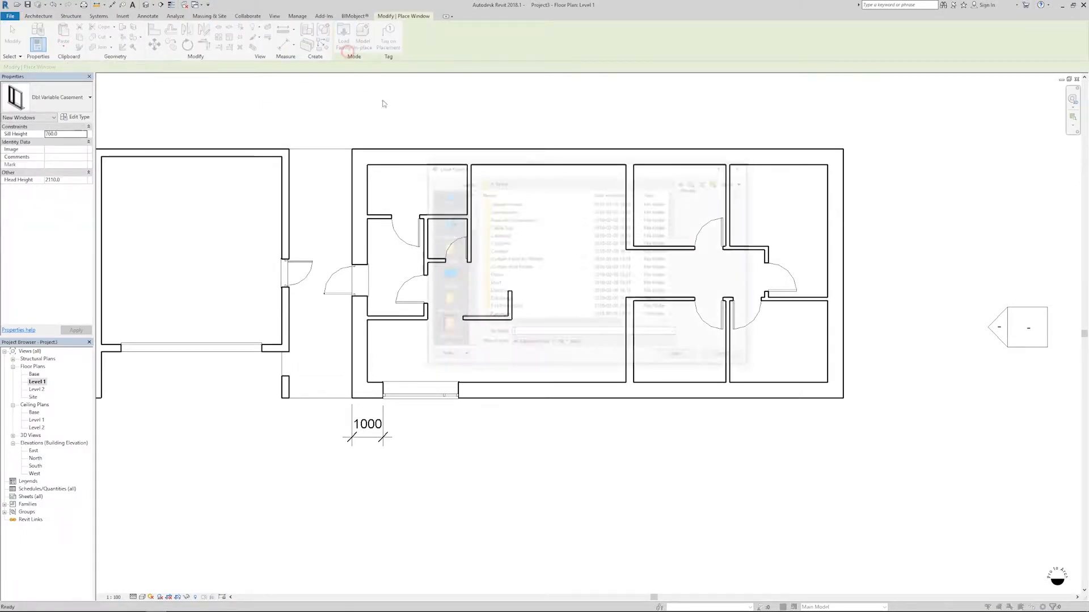
double_click(512, 204)
left_click(513, 204)
key("Down")
key("Down")
key("Down")
key("Down")
key("Down")
key("Down")
key("Down")
key("Down")
key("Down")
key("Down")
key("Down")
key("Down")
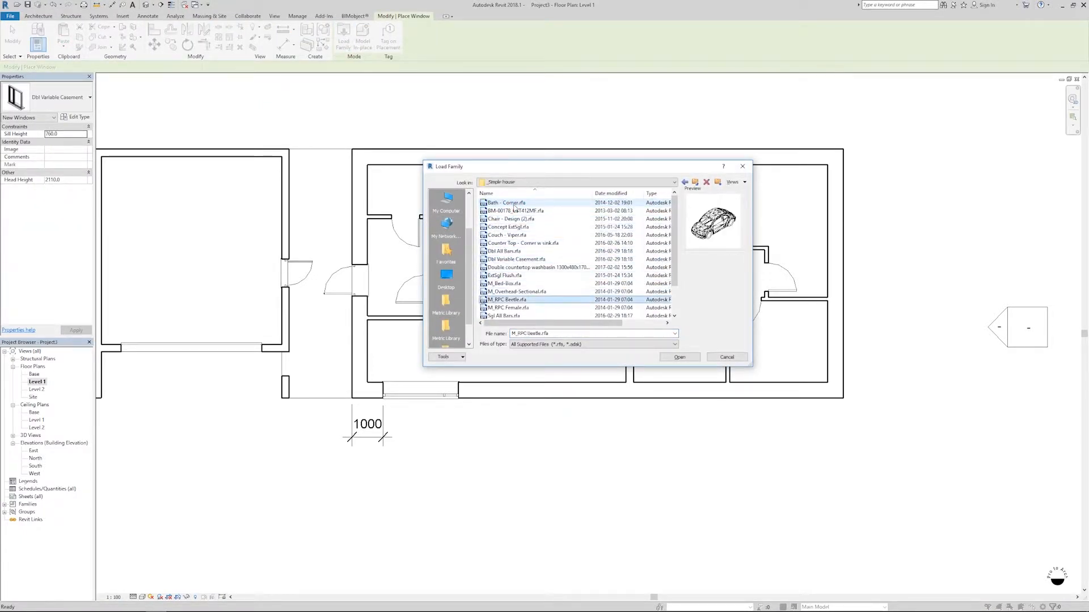
key("Down")
key("Down")
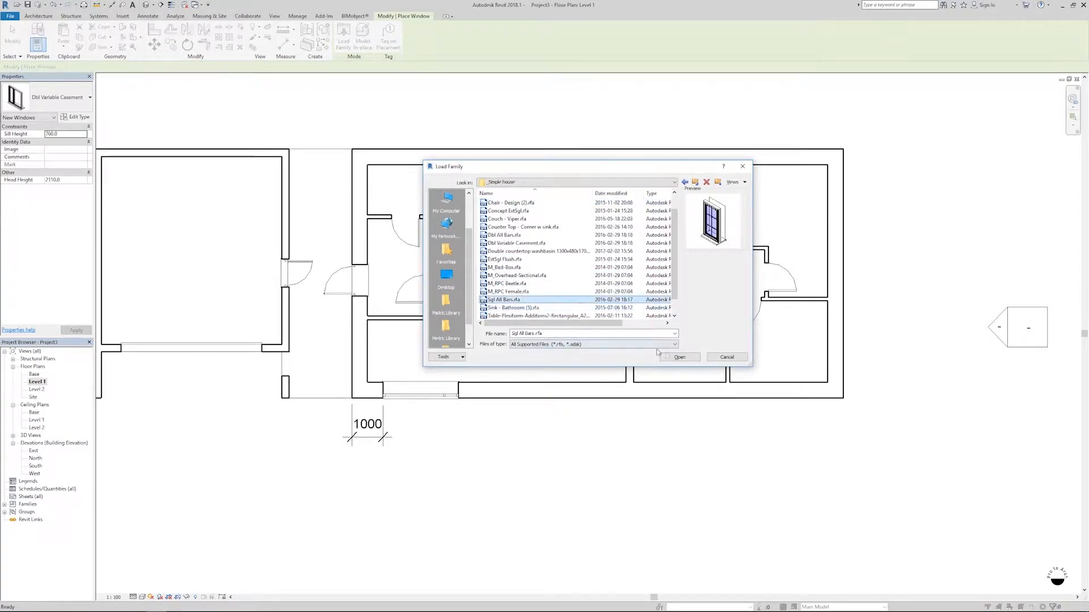
left_click(675, 357)
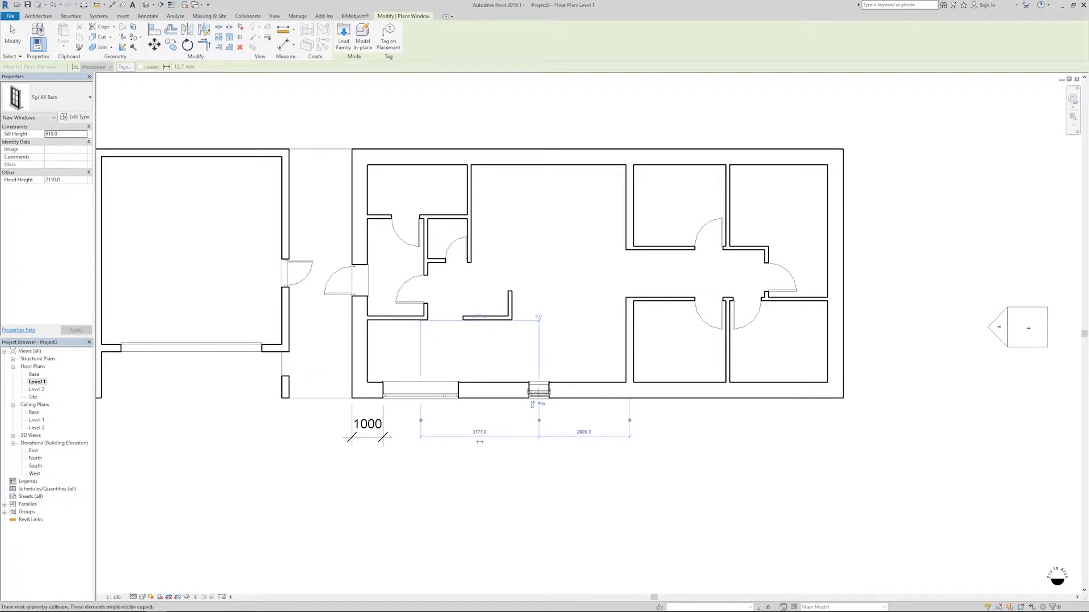
- Place a Sgl All Bars window in the lower exterior wall between the casement window and the first bedroom partition
left_click(539, 399)
key("Escape")
key("Escape")
- Duplicate the placed Sgl All Bars window's type under the name 1000 x 2400
left_click(540, 401)
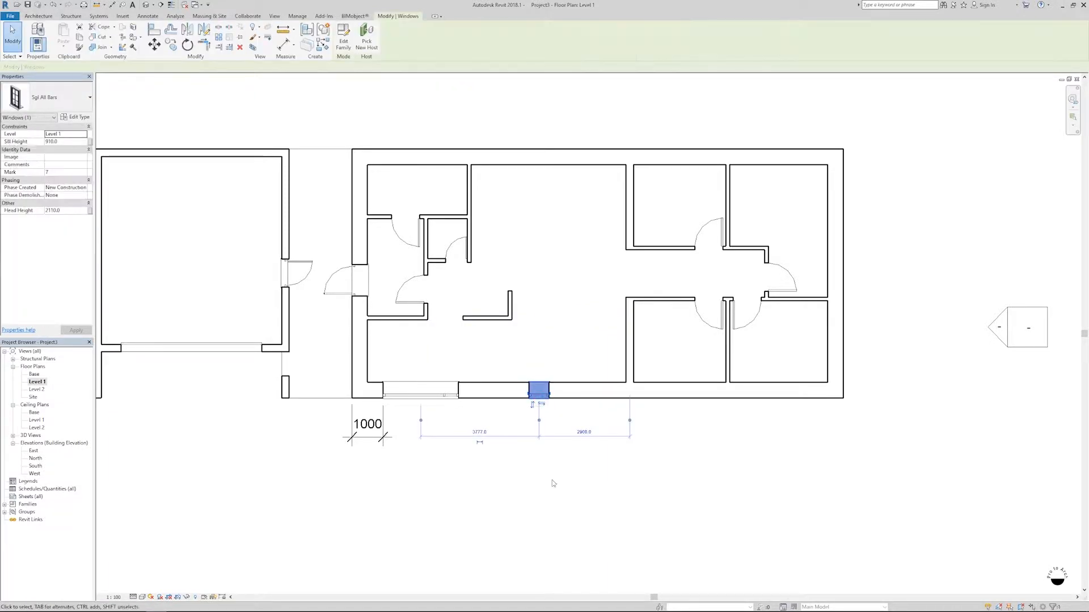
key("e")
key("t")
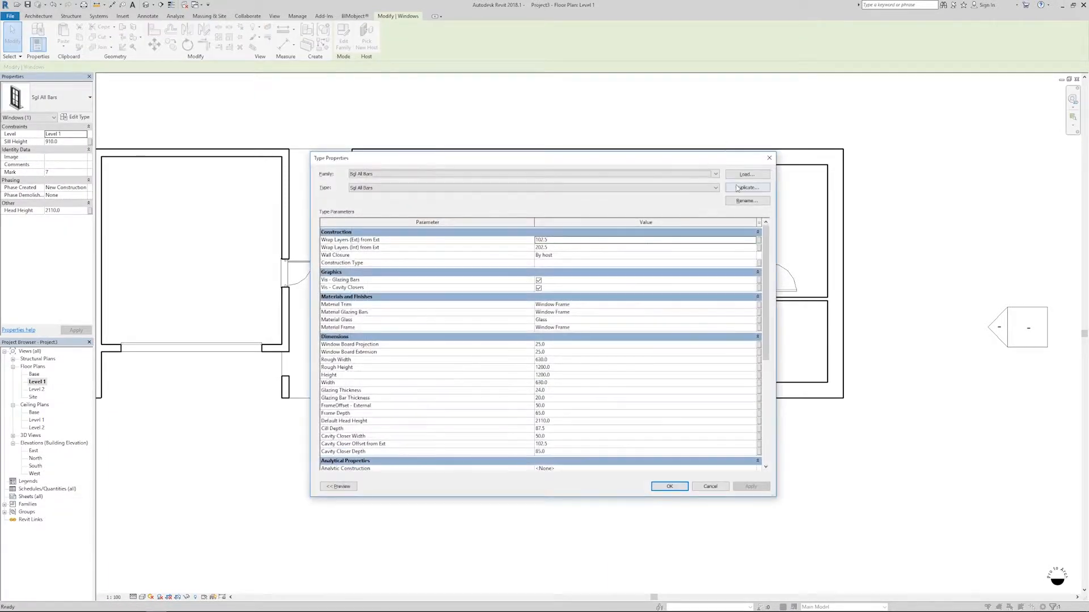
left_click(738, 189)
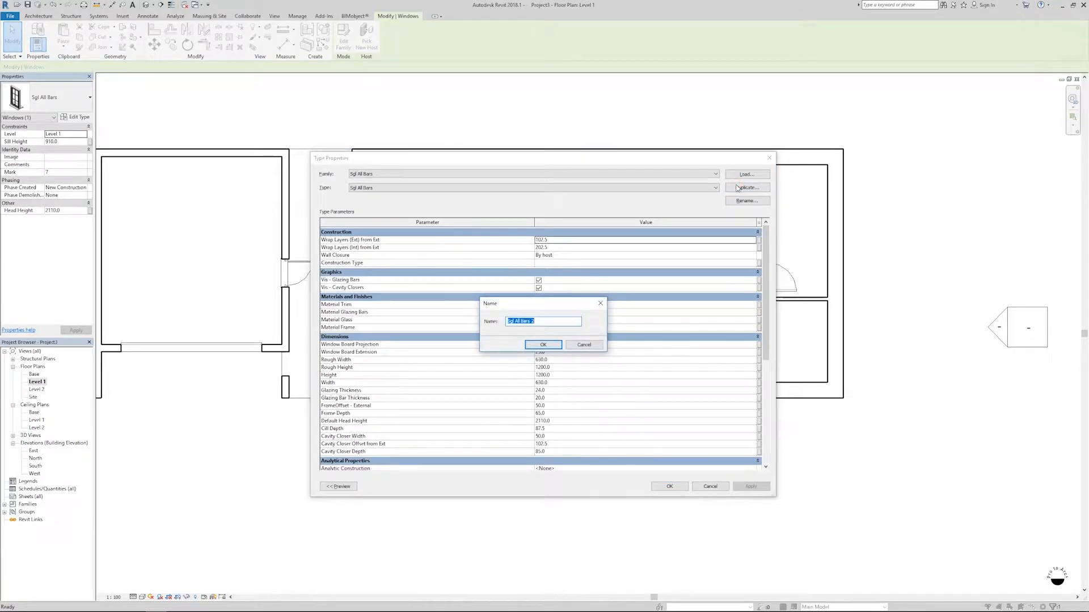
type("1000 x 2400")
key("Return")
- Turn off glazing bars and cavity closers in the 1000 x 2400 type and set its width to 1000 and height to 2400
left_click(538, 288)
left_click(539, 281)
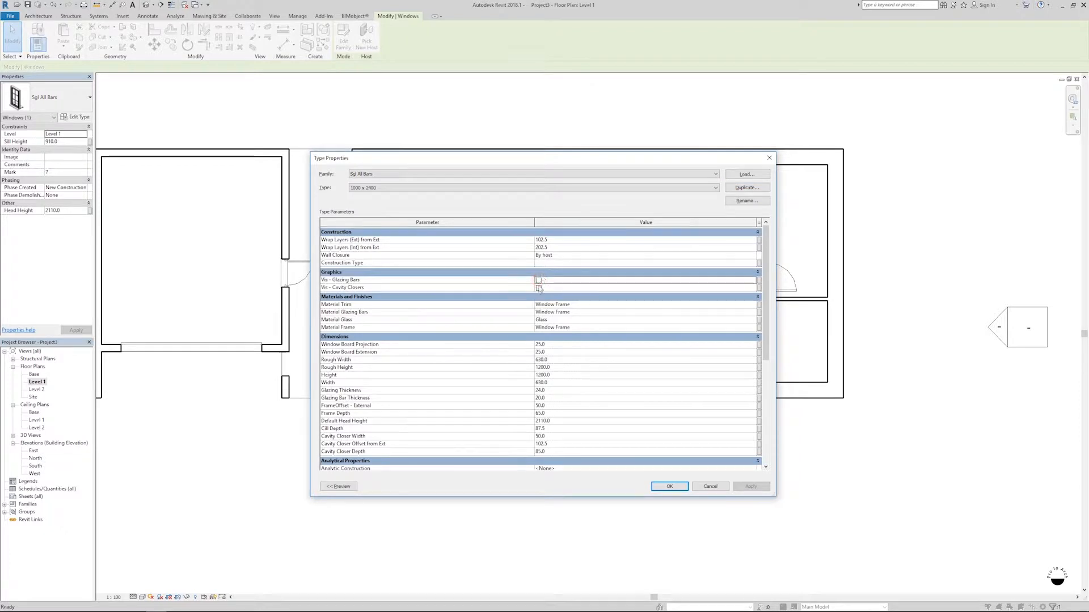
left_click(559, 361)
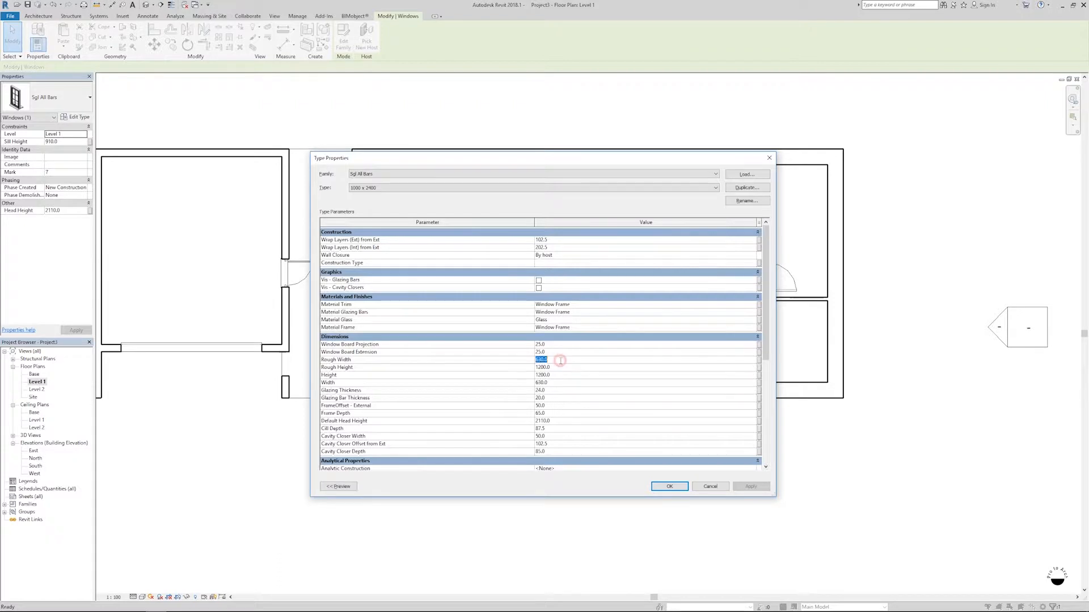
left_click(563, 376)
left_click(671, 486)
left_click(630, 476)
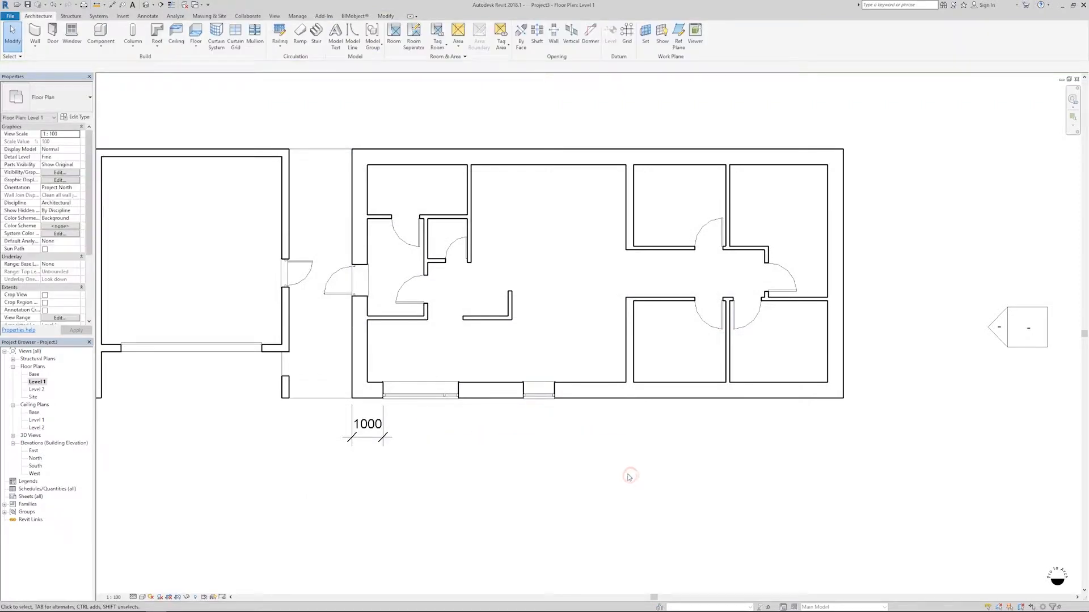
- Extend the 1000 dimension's witness lines to the casement window's right edge and both edges of the 1000 x 2400 window
scroll(431, 432, "up", 3)
scroll(365, 442, "down", 2)
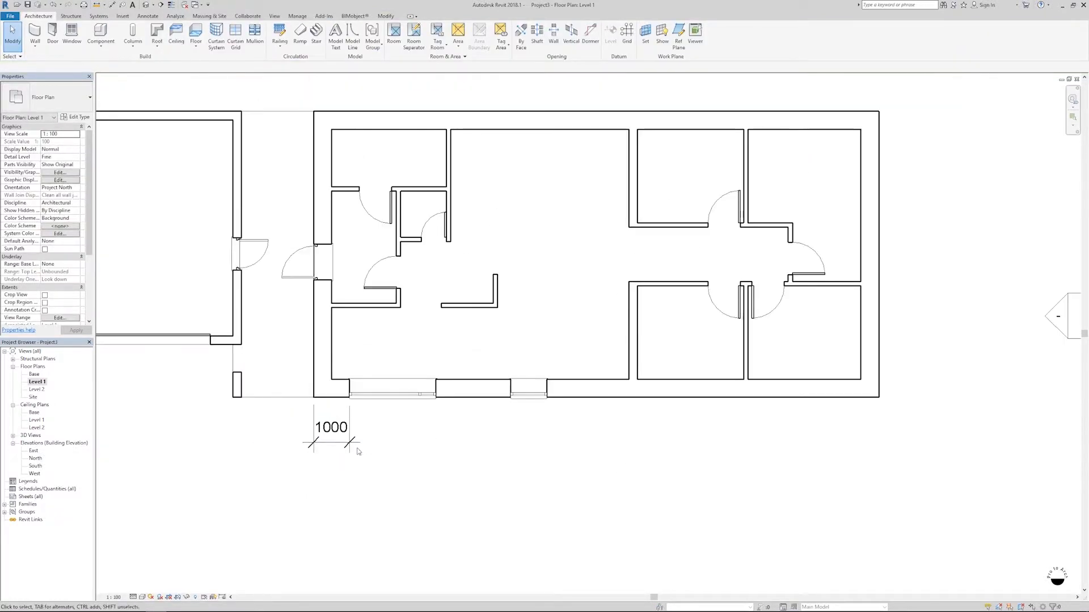
left_click(338, 448)
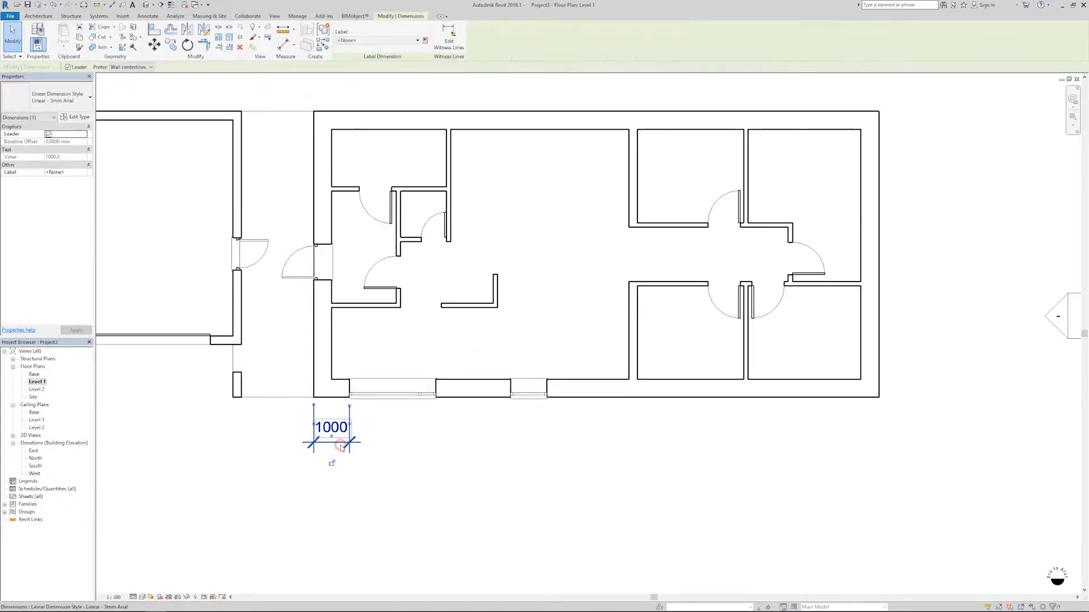
left_click(449, 42)
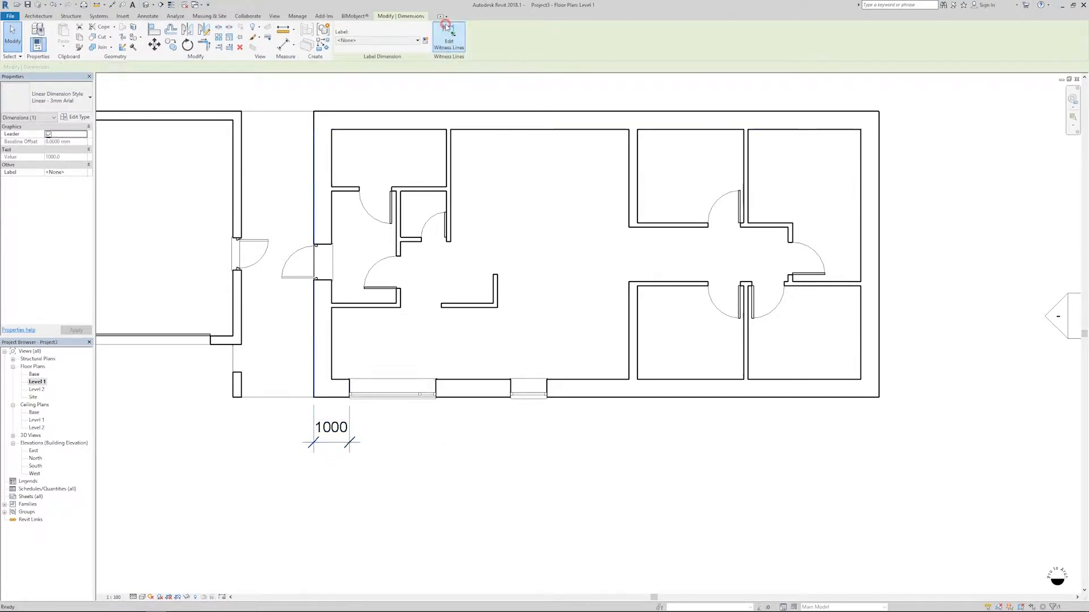
left_click(436, 389)
left_click(511, 399)
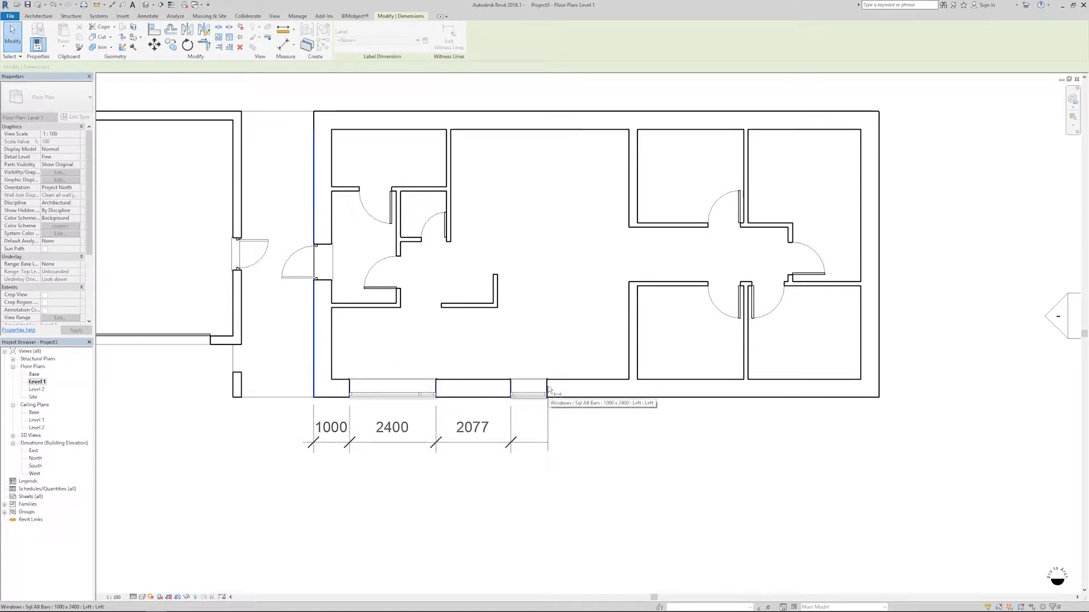
left_click(549, 390)
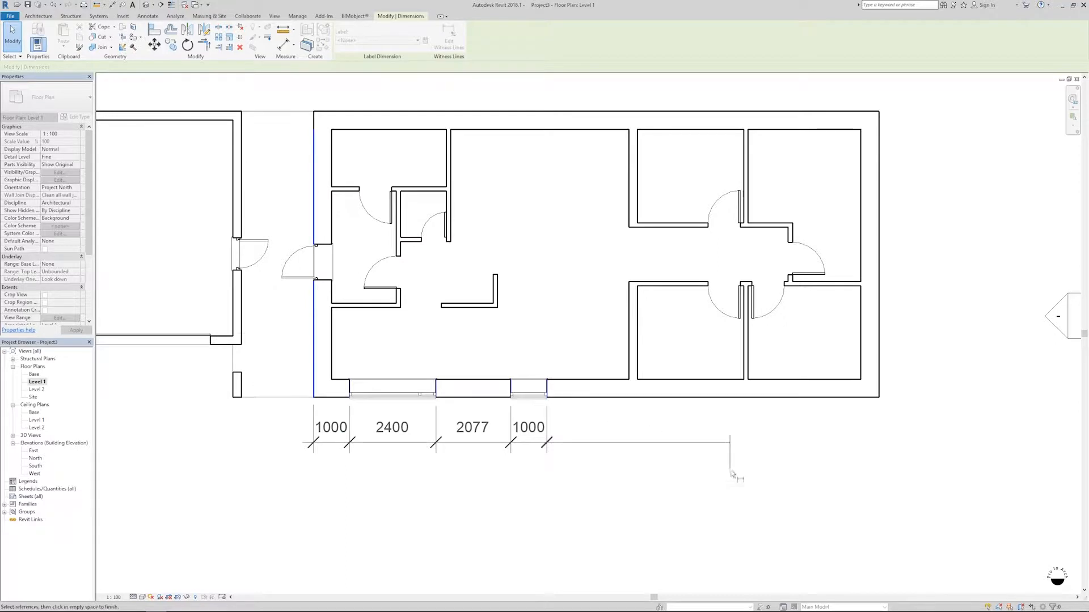
left_click(763, 484)
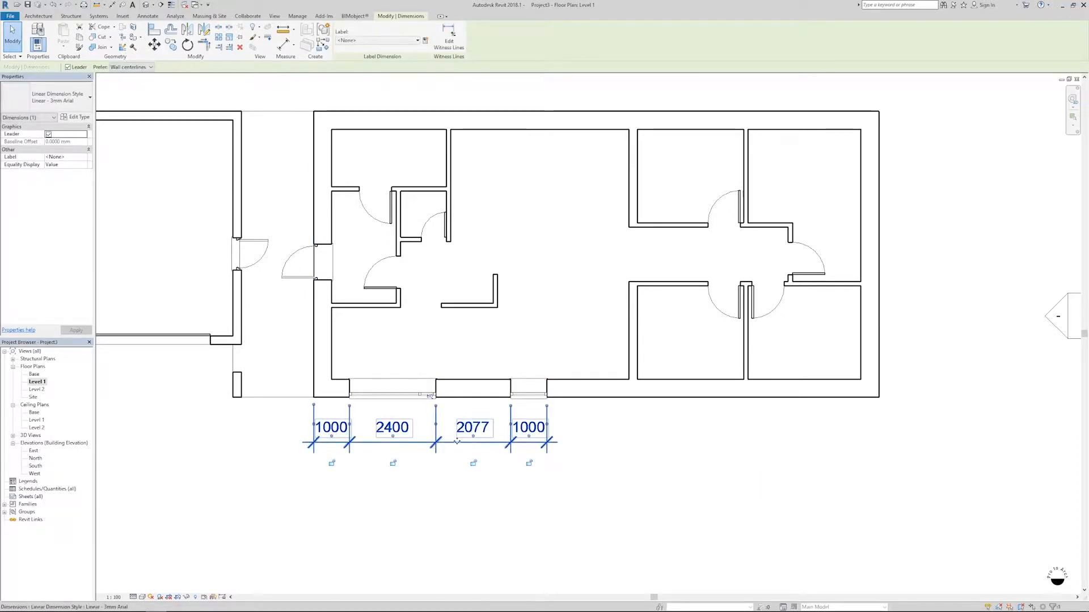
- Move the 1000 x 2400 window so its distance from the casement window is 1700 mm
key("Escape")
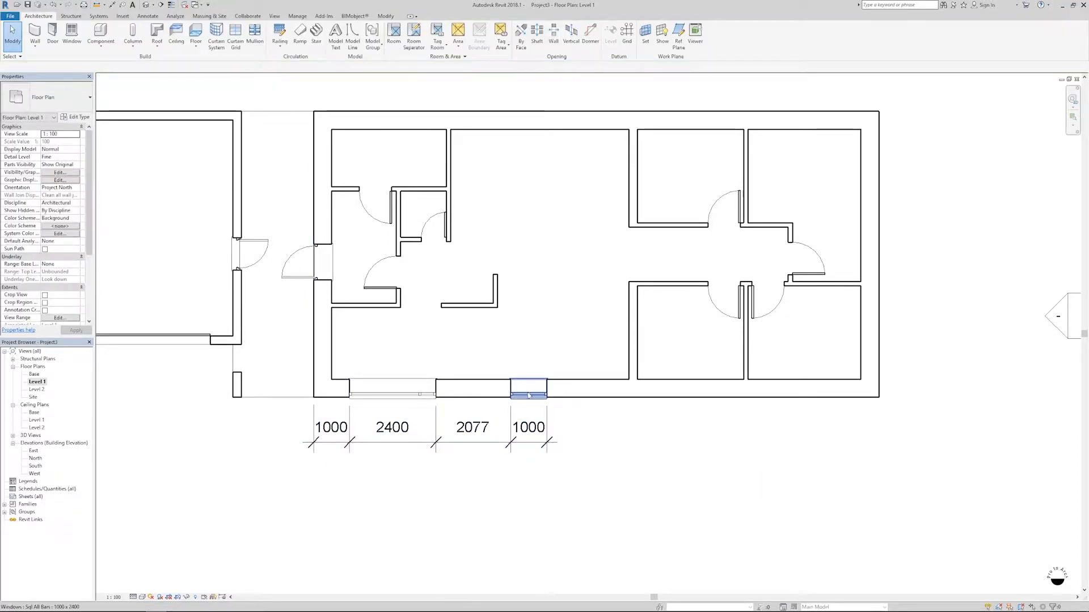
left_click(529, 396)
left_click(476, 435)
scroll(475, 435, "up", 3)
left_click(472, 436)
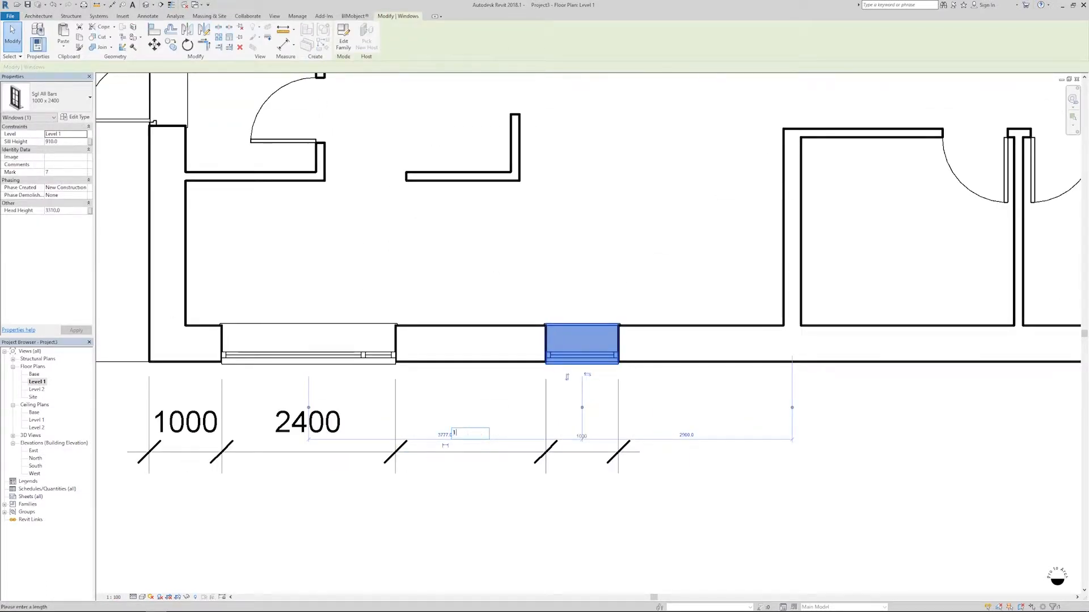
key("Return")
key("Escape")
scroll(467, 442, "down", 2)
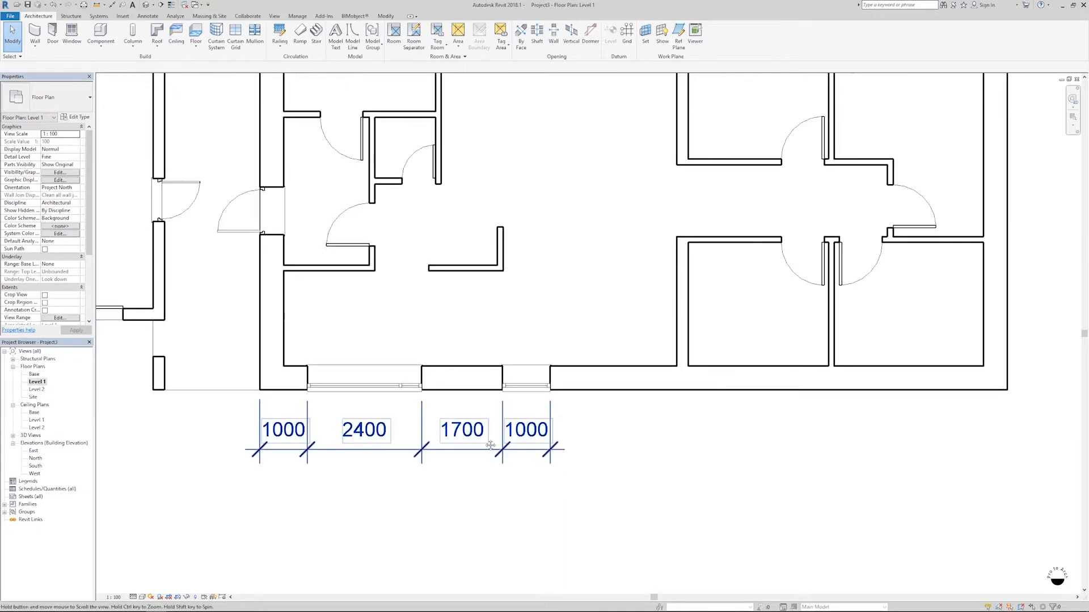
- Copy the 1000 x 2400 window 1600 mm to the right along the lower exterior wall
middle_click_drag(484, 444, 479, 428)
left_click(509, 375)
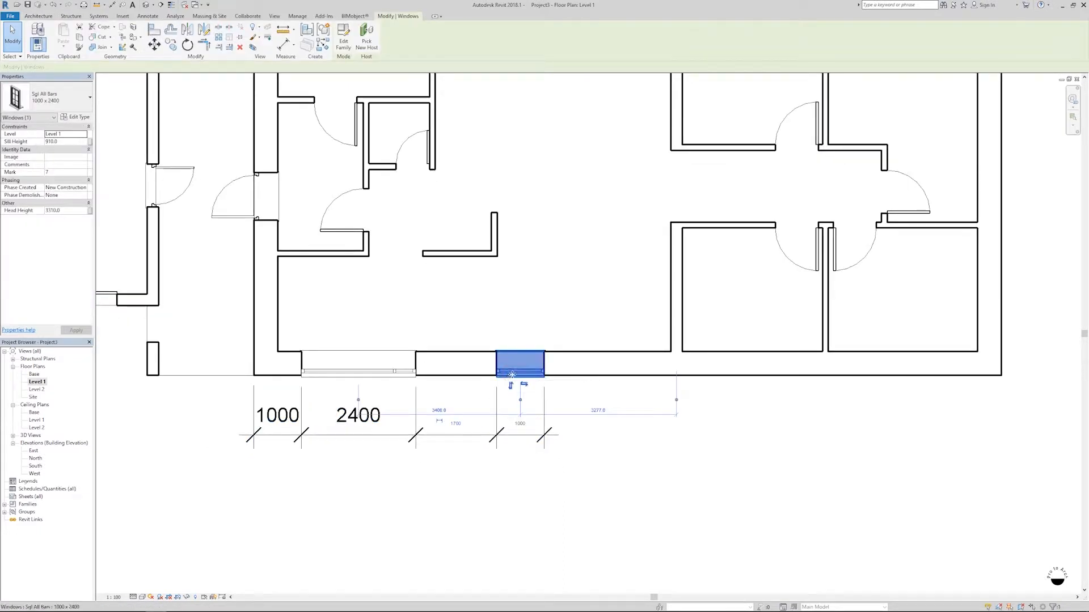
key("c")
key("o")
left_click(521, 374)
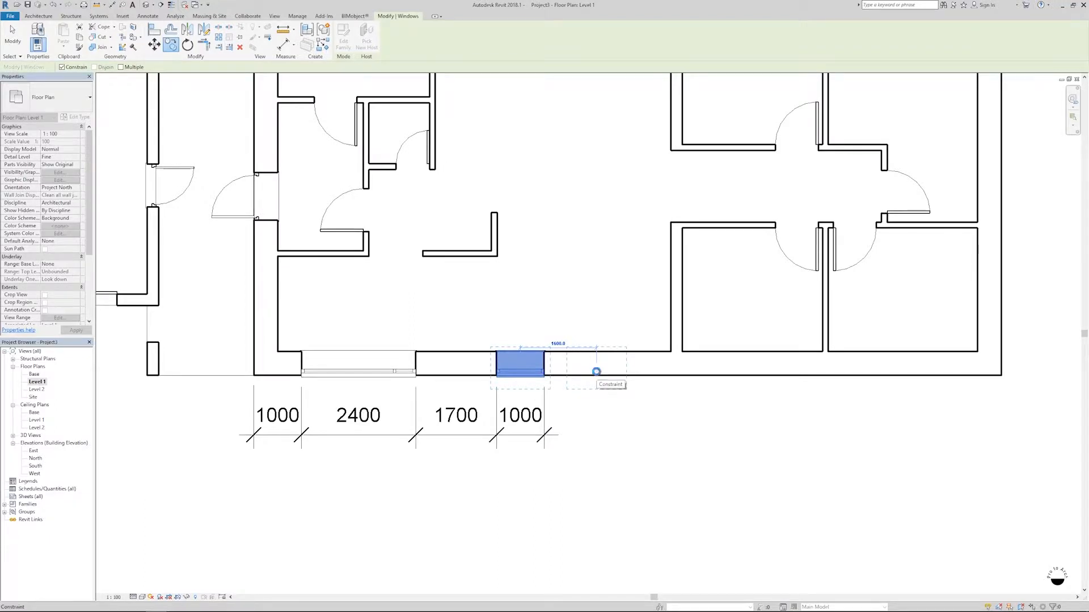
left_click(596, 372)
key("Escape")
- Extend the lower dimension string's witness lines to both edges of the copied 1000 x 2400 window
left_click(533, 435)
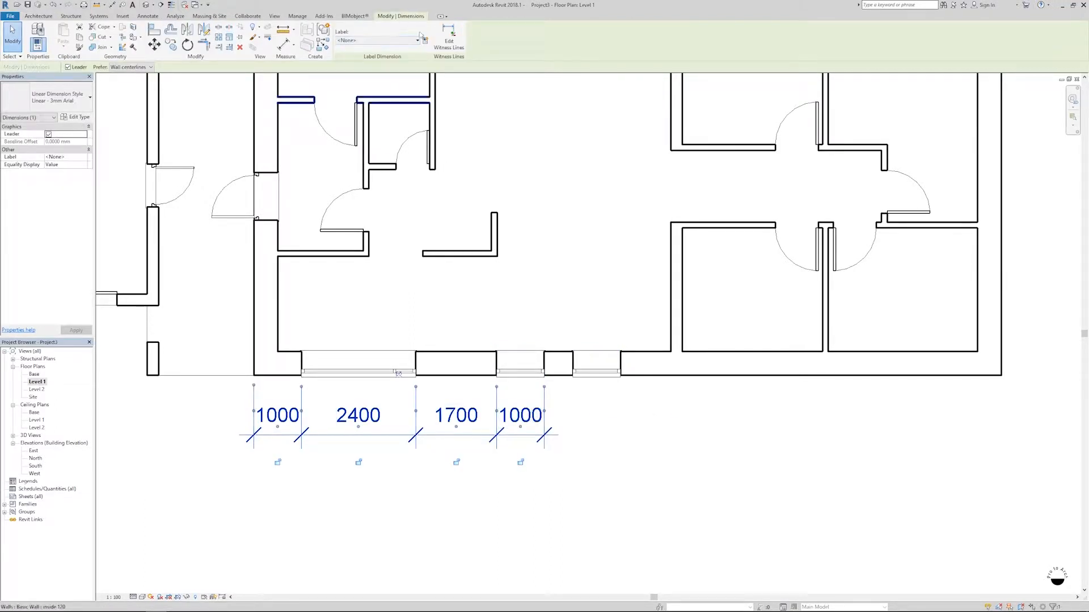
left_click(448, 37)
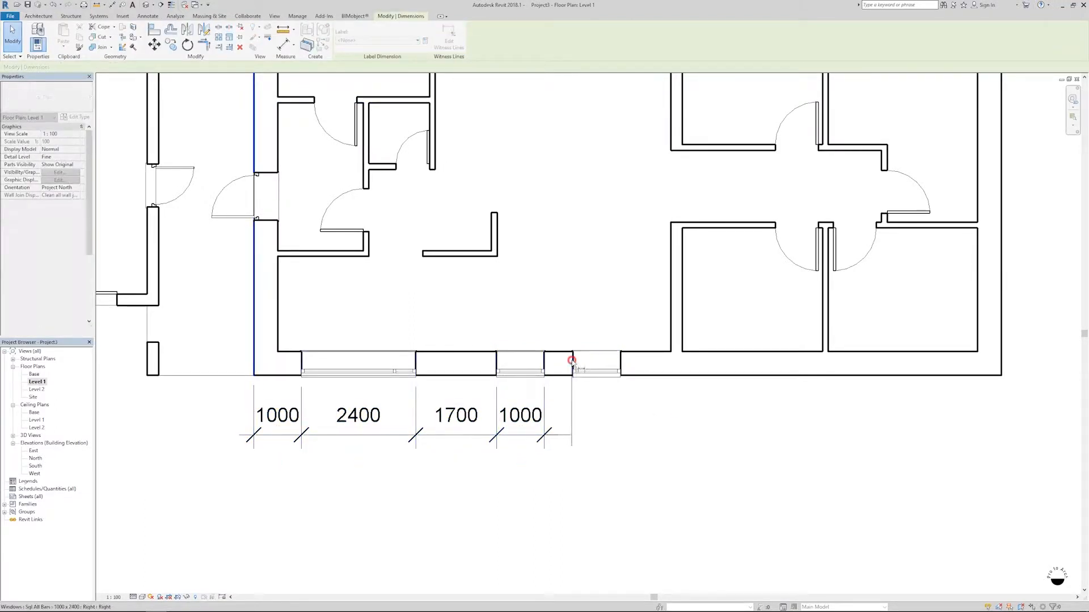
left_click(573, 366)
left_click(620, 366)
left_click(705, 486)
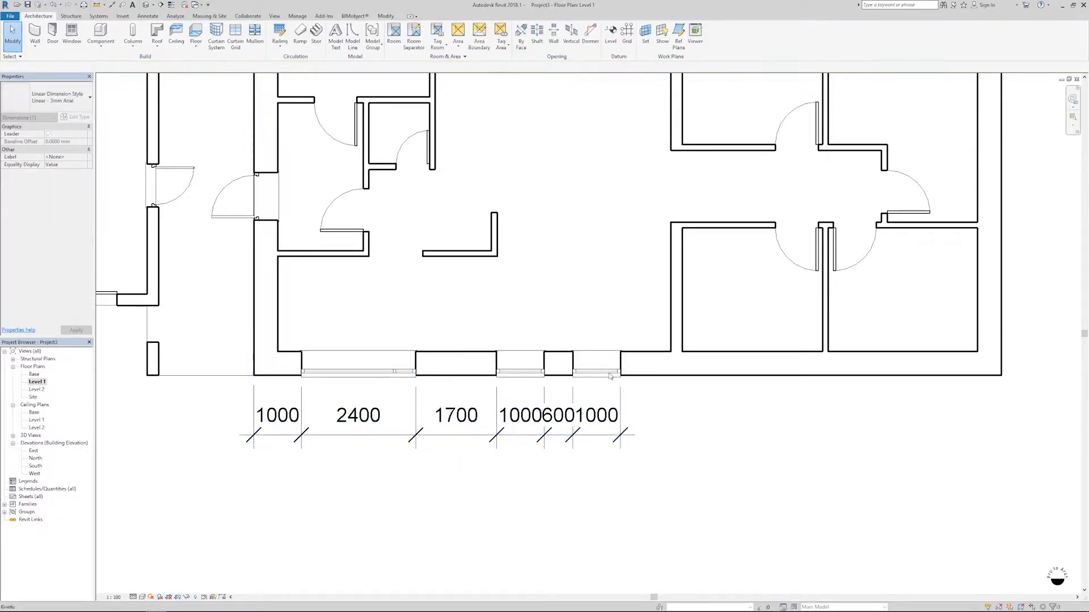
left_click(611, 374)
left_click(605, 458)
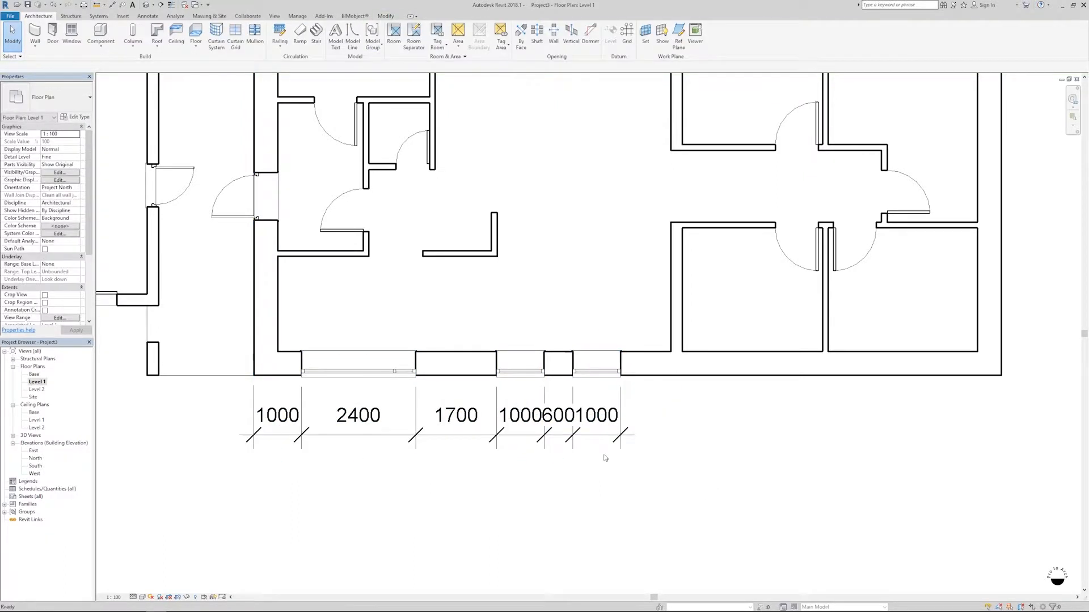
left_click(598, 369)
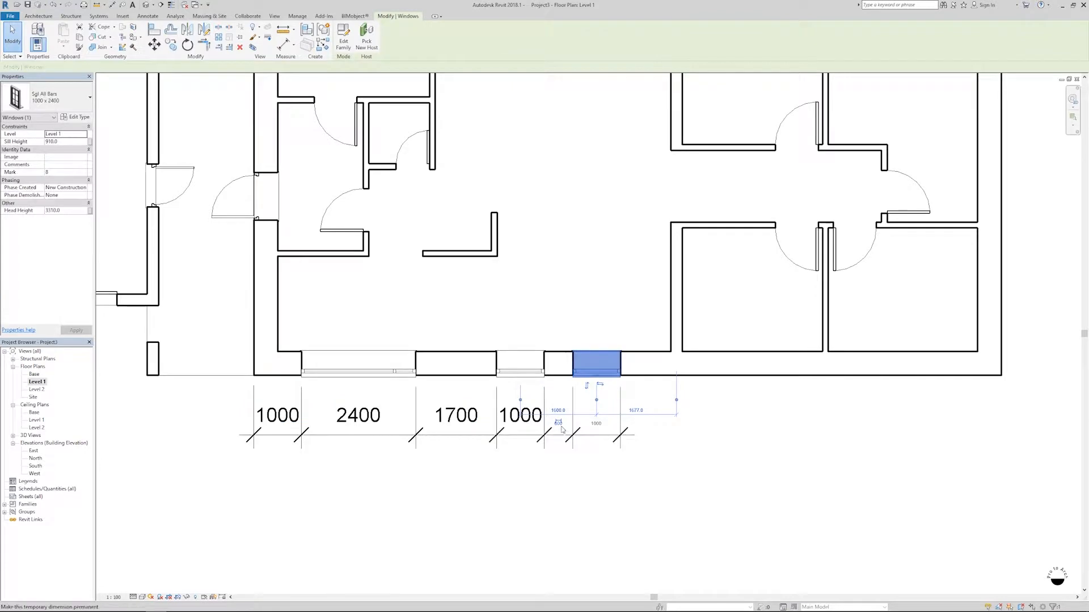
scroll(557, 427, "up", 2)
left_click(560, 422)
left_click(555, 537)
scroll(579, 440, "down", 3)
left_click(684, 485)
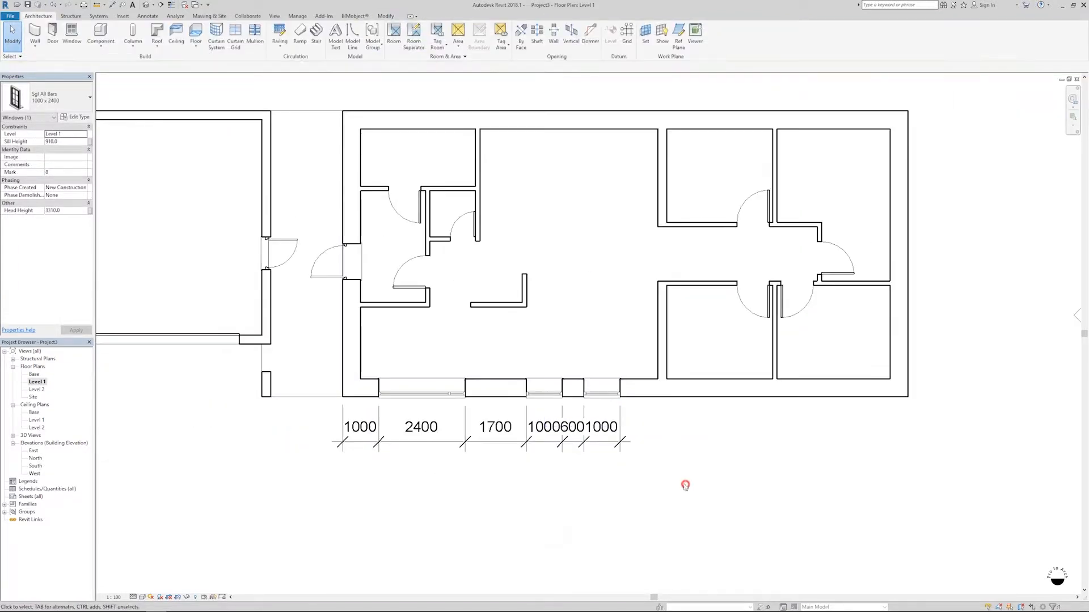
scroll(674, 485, "down", 3)
middle_click_drag(664, 485, 628, 456)
scroll(629, 457, "up", 1)
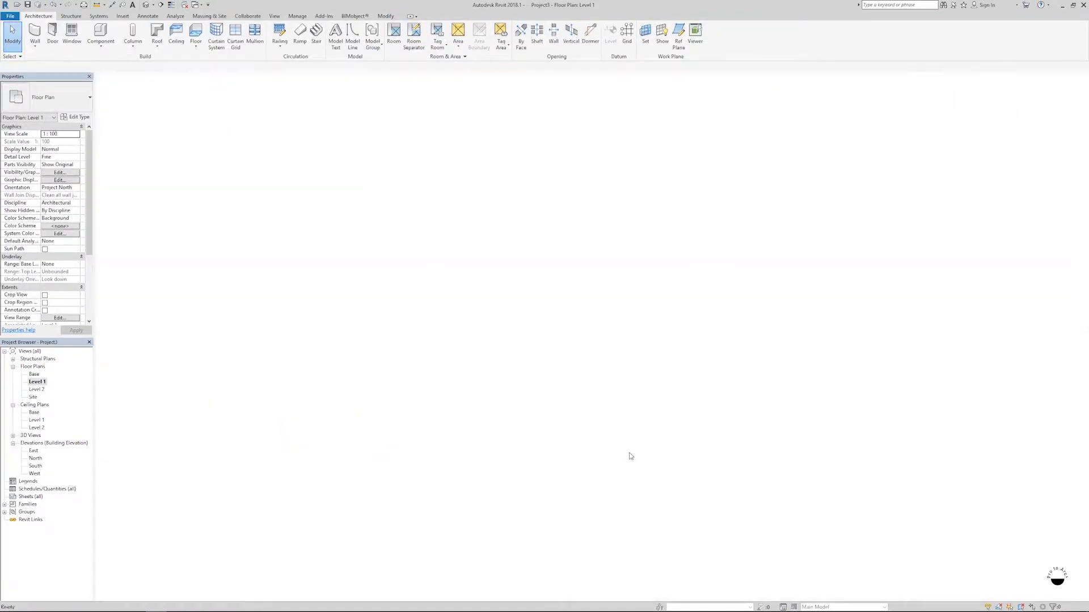
- In the 3D view, set the sill height of both 1000 x 2400 windows to 0
key("ctrl+Tab")
middle_click_drag(555, 485, 643, 495, "shift")
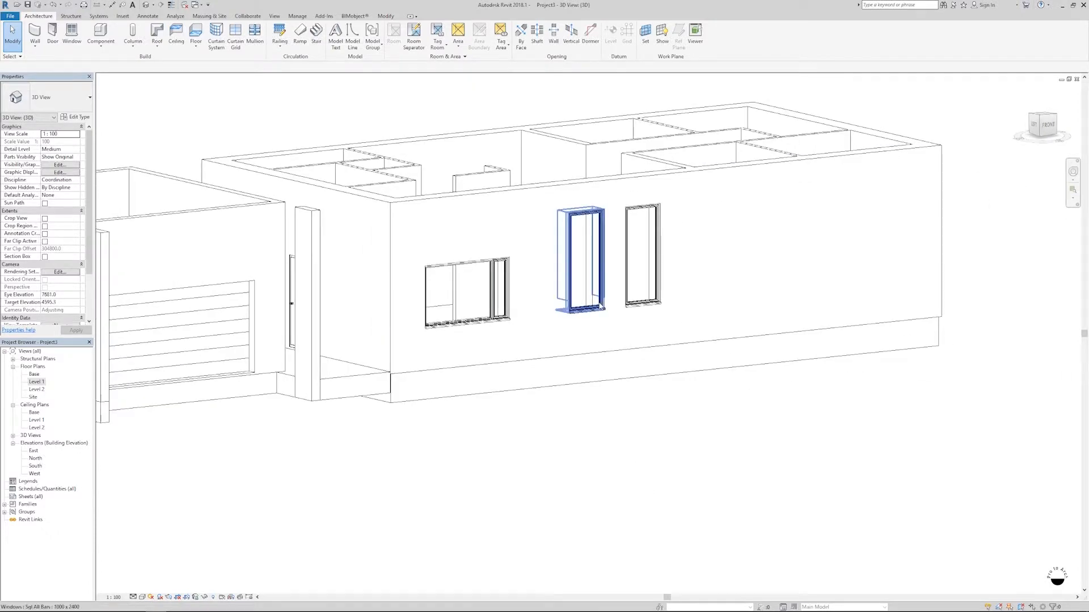
left_click(600, 307)
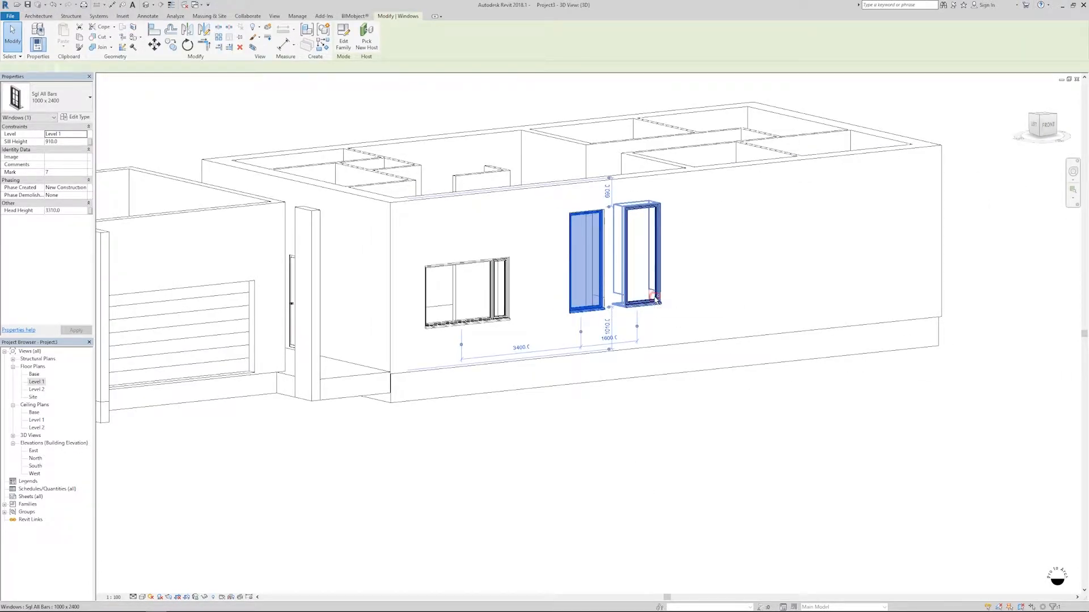
left_click(657, 301, "ctrl")
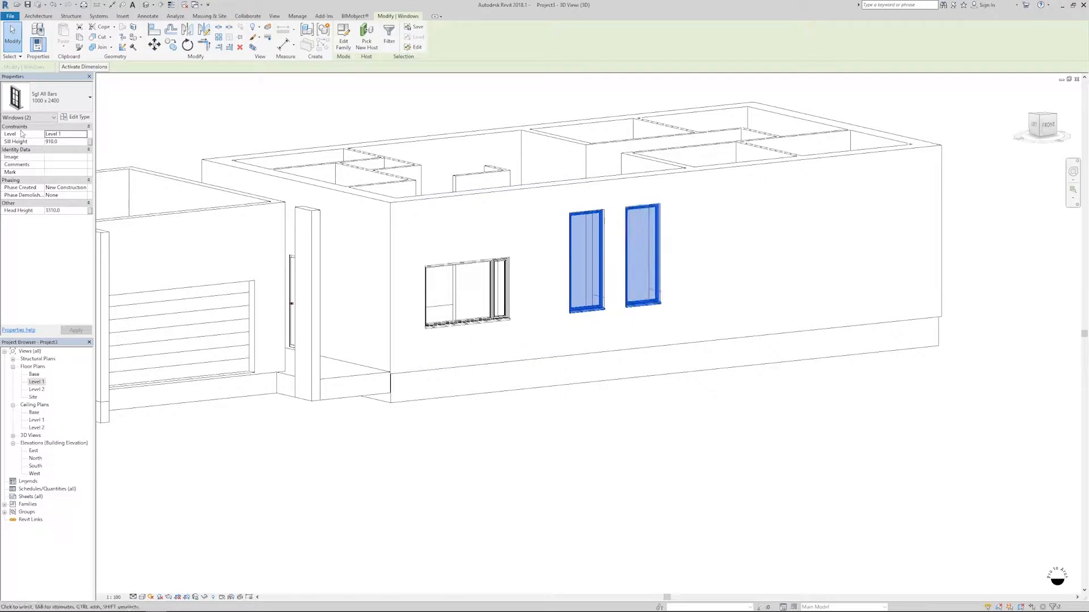
left_click(65, 142)
left_click(575, 402)
middle_click_drag(575, 402, 507, 352, "shift")
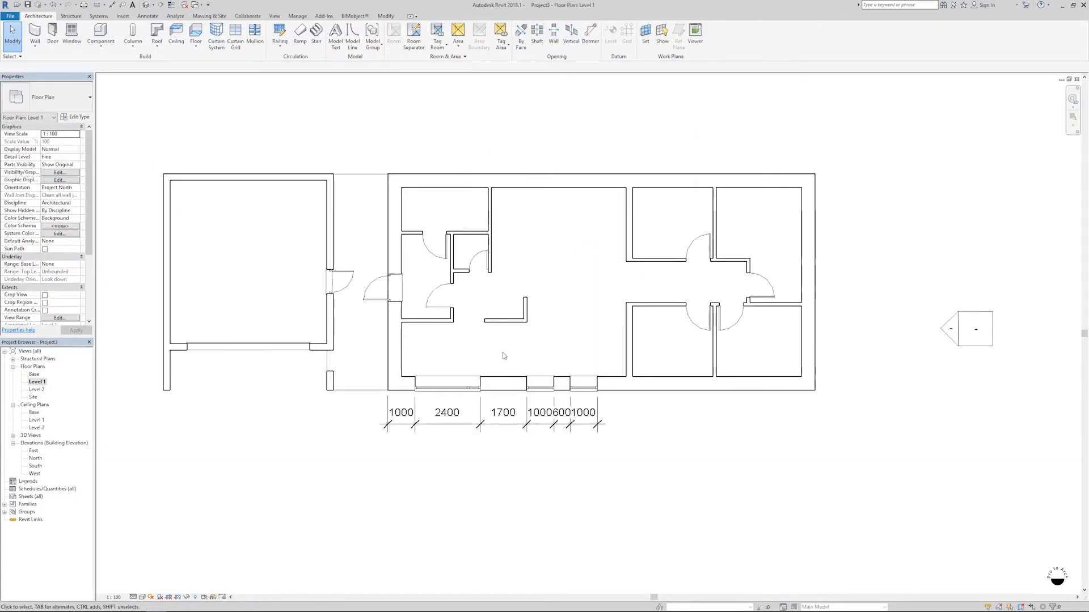
- On the Level 1 plan, copy the right-hand 1000 x 2400 window into the first lower bedroom's exterior wall
scroll(517, 344, "down", 1)
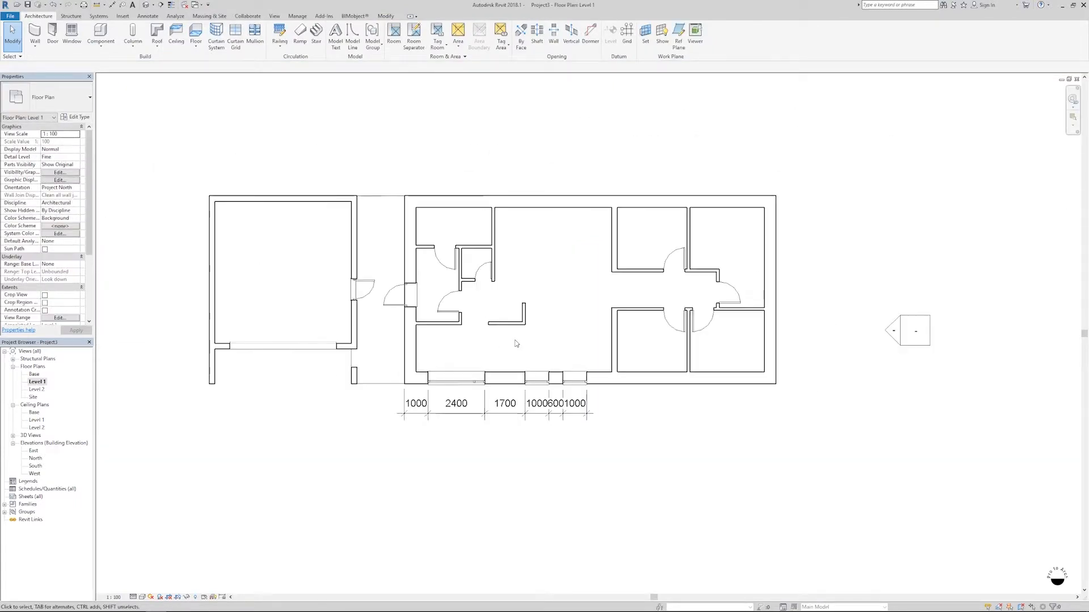
scroll(625, 410, "up", 3)
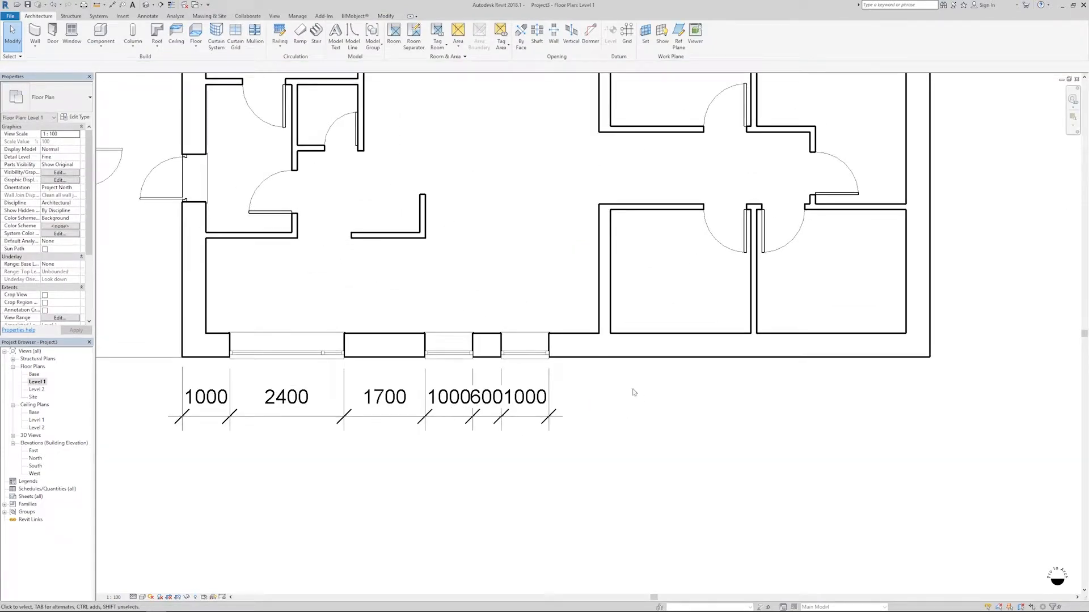
left_click(524, 355)
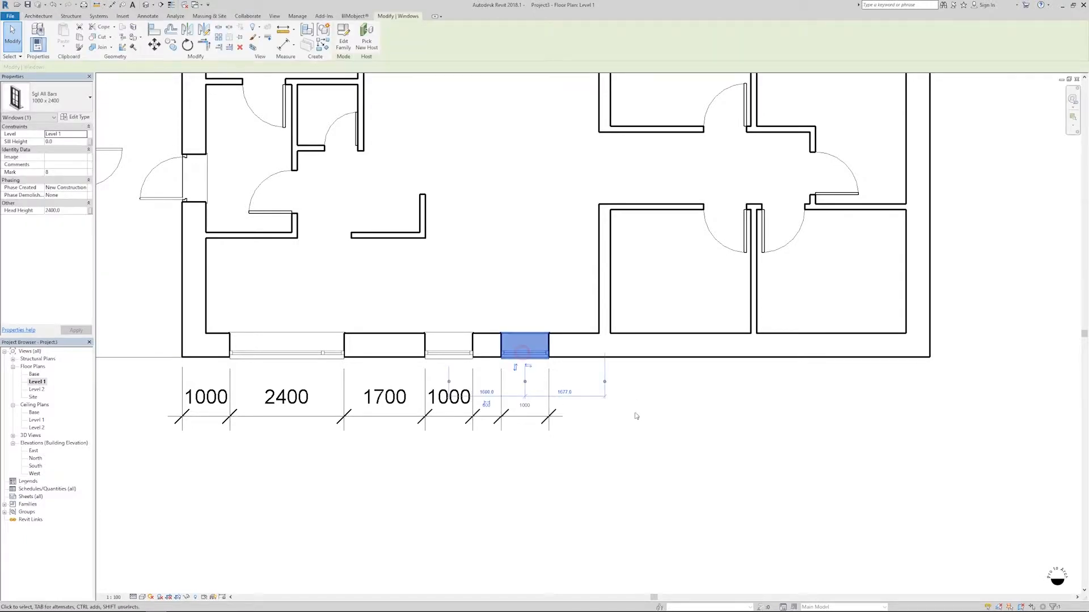
key("c")
key("o")
left_click(620, 401)
left_click(765, 399)
key("Escape")
- Duplicate the bedroom window's type as 500 x 2400 and set its width to 500
double_click(671, 353)
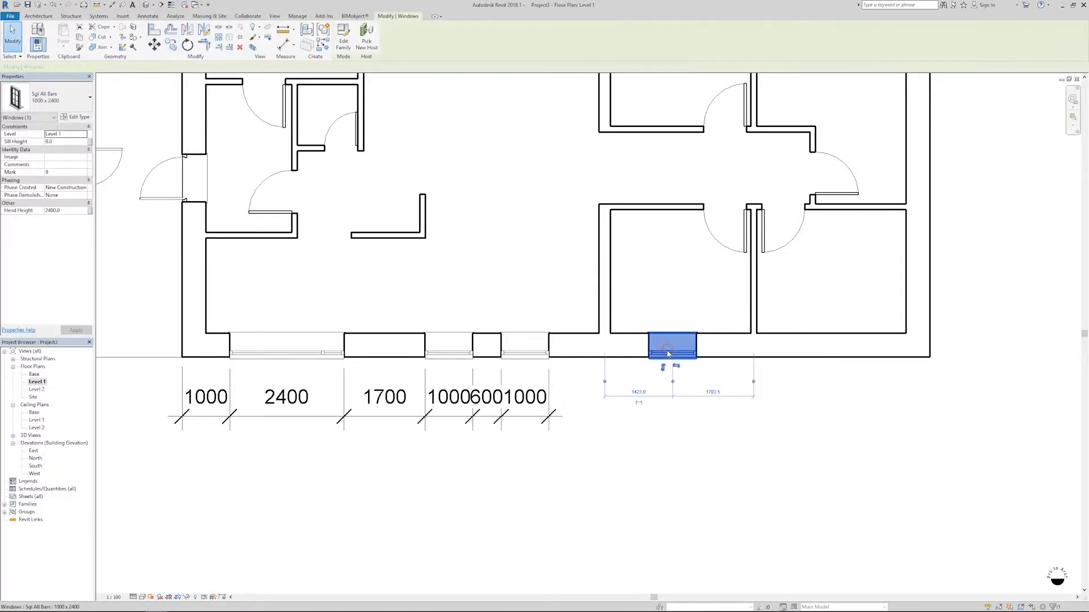
left_click(750, 190)
type("1800 x ")
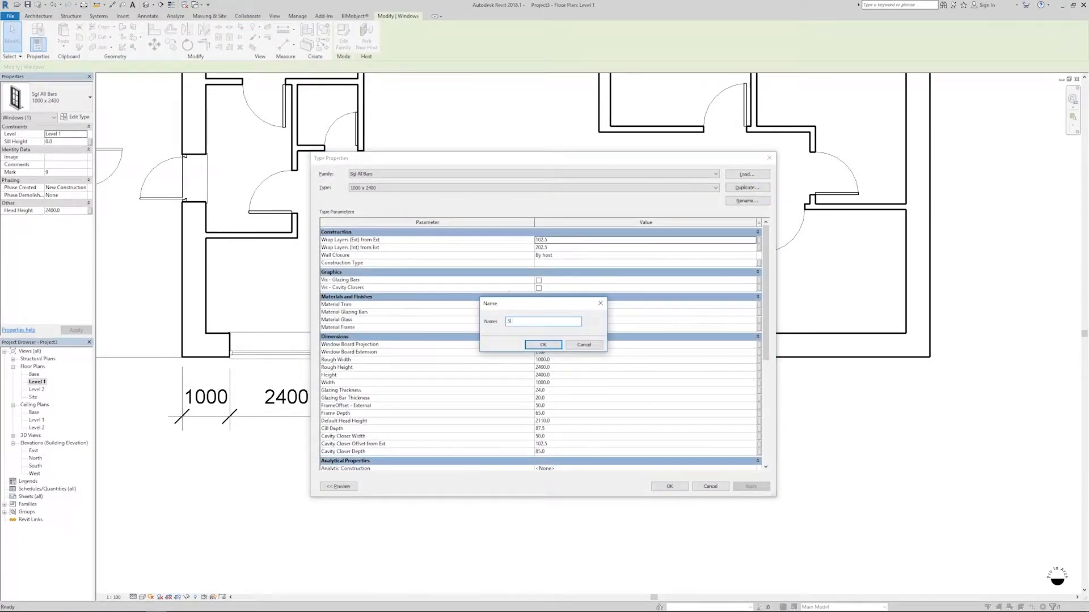
type("2400")
key("Return")
left_click(565, 358)
type("500")
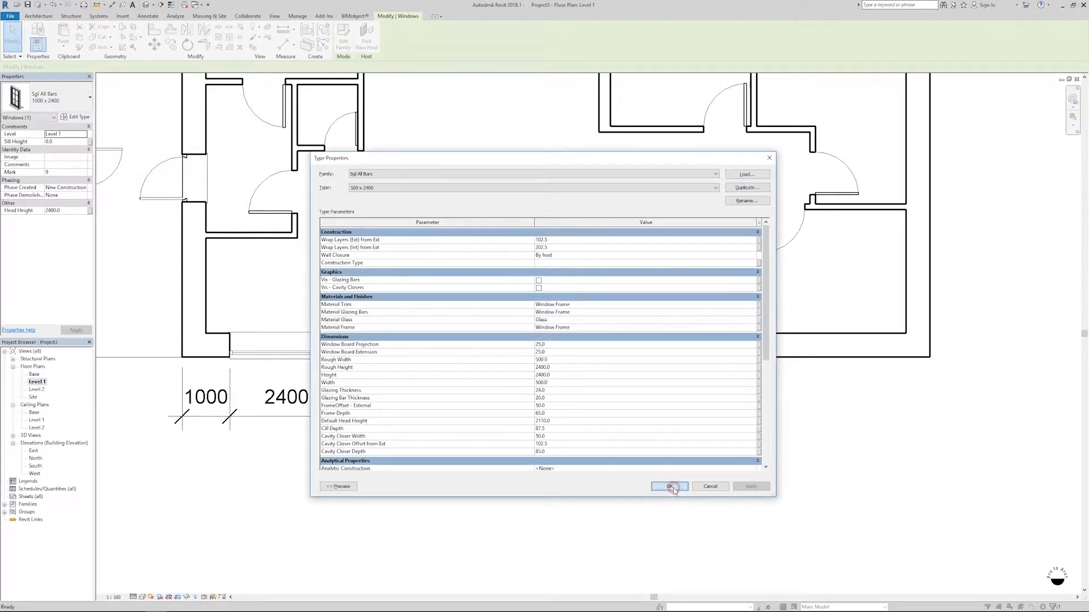
left_click(667, 486)
- Extend the lower dimension string's witness lines to both edges of the 500 x 2400 bedroom window
left_click(504, 389)
left_click(448, 36)
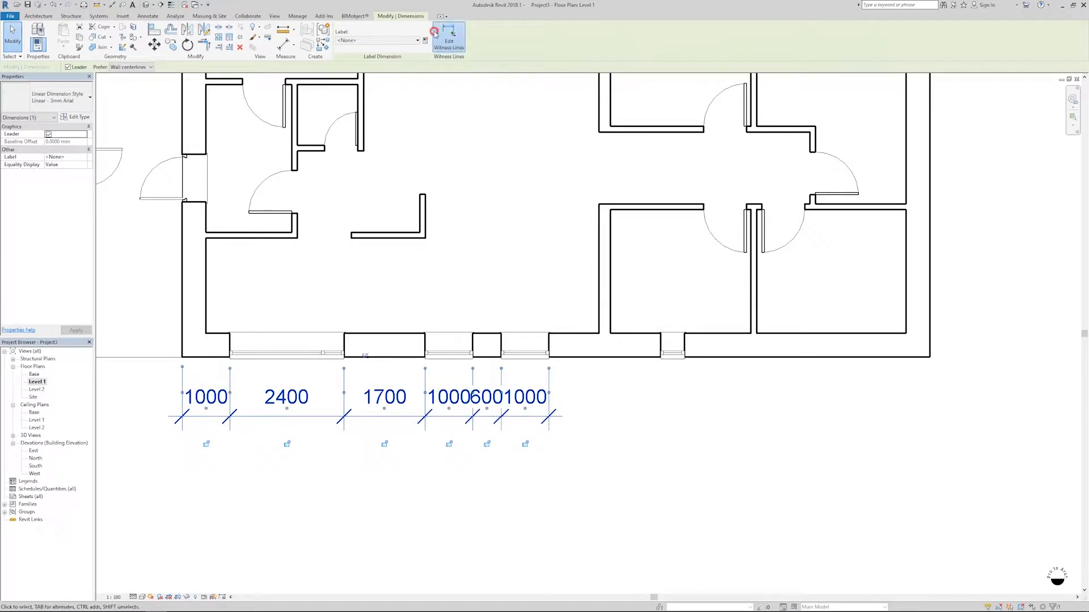
left_click(660, 339)
left_click(685, 348)
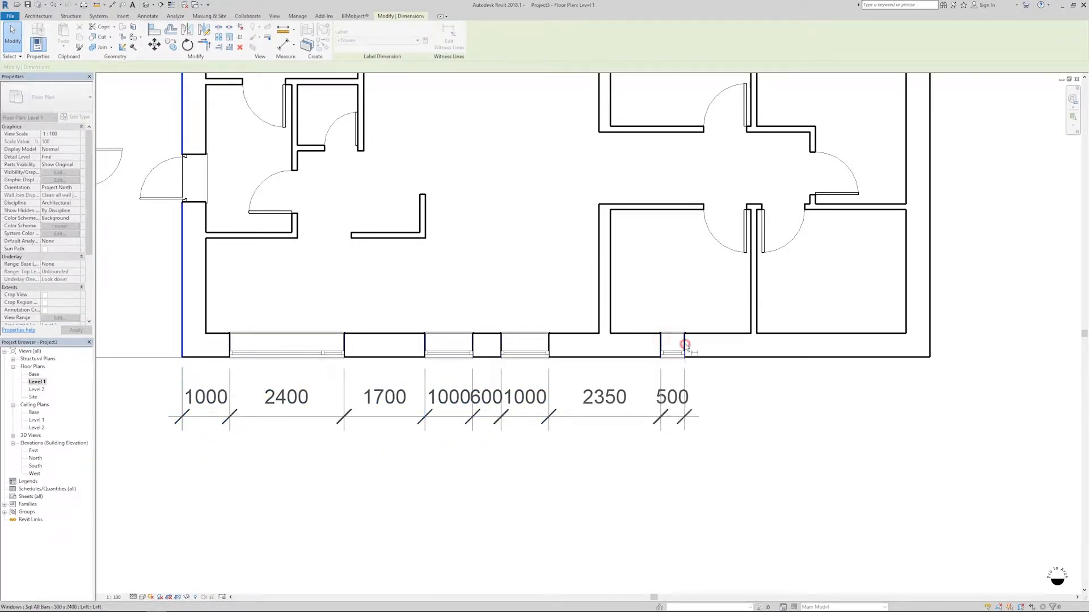
left_click(730, 472)
key("Escape")
- Set the distance between the second 1000 x 2400 window and the 500 x 2400 window to 2350 mm
left_click(677, 356)
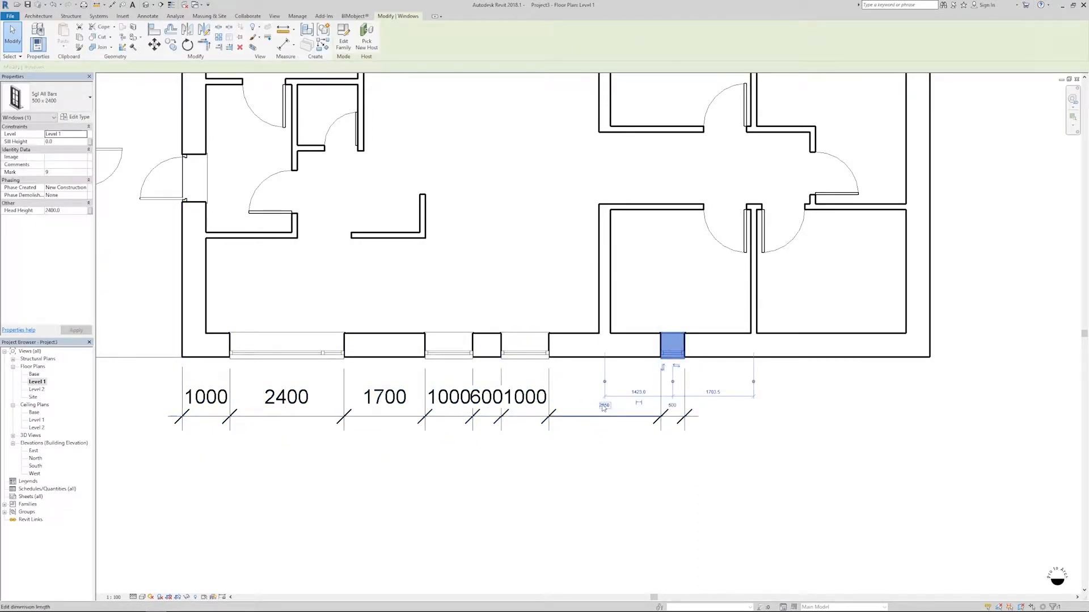
left_click(602, 403)
type("2350")
key("Return")
left_click(682, 462)
- Copy the 500 x 2400 window into the second lower bedroom's exterior wall, leaving a gap of about 2000 mm
middle_click_drag(687, 462, 541, 409)
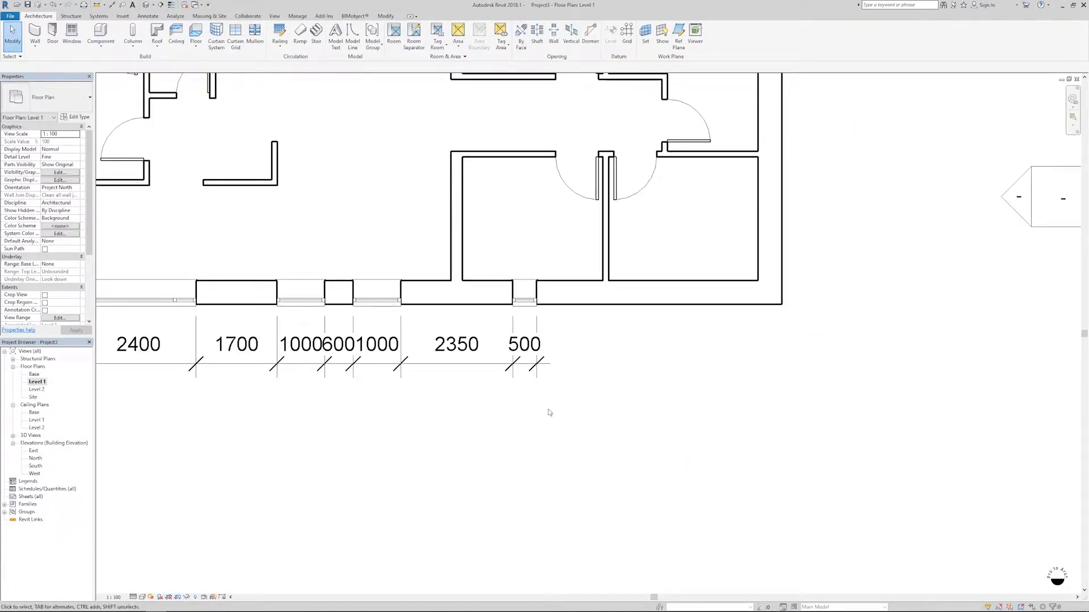
left_click(524, 292)
key("c")
key("o")
left_click(520, 409)
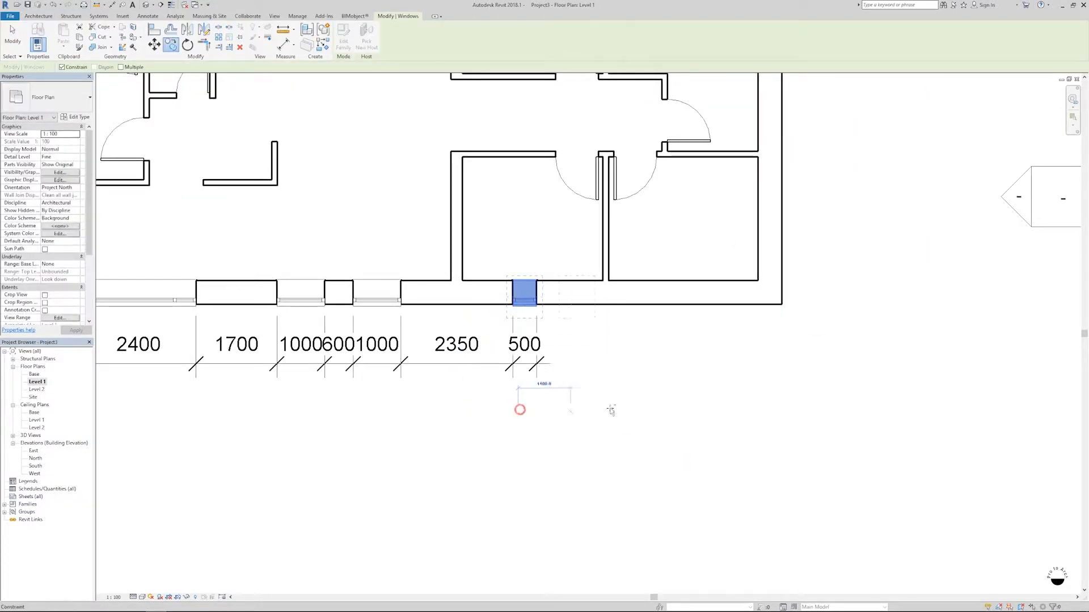
left_click(636, 409)
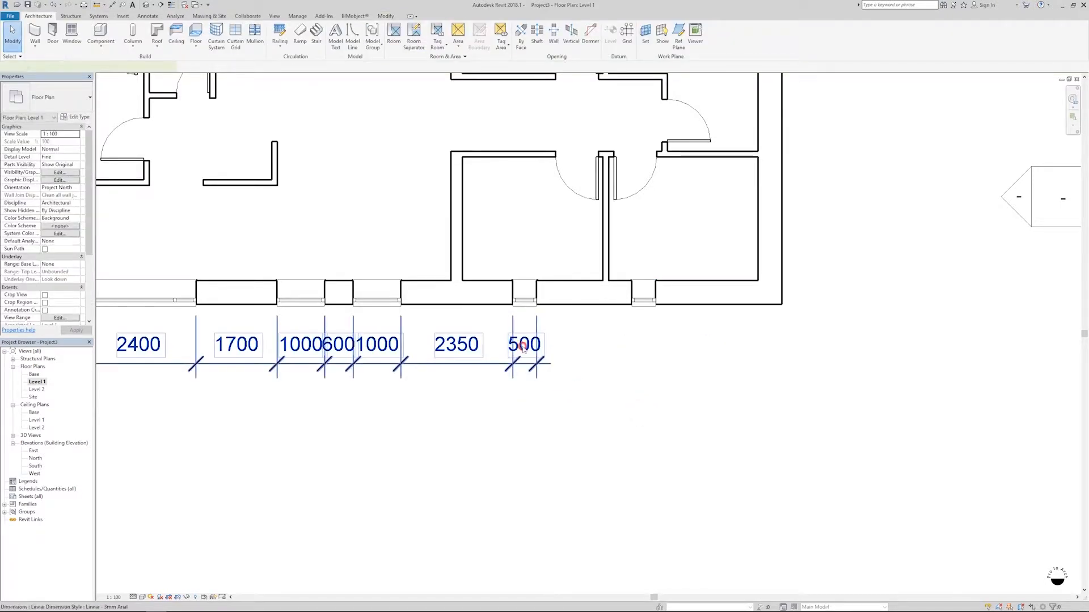
- Extend the lower dimension string to the left edge of the second bedroom's 500 x 2400 window
left_click(523, 347)
left_click(449, 35)
left_click(631, 287)
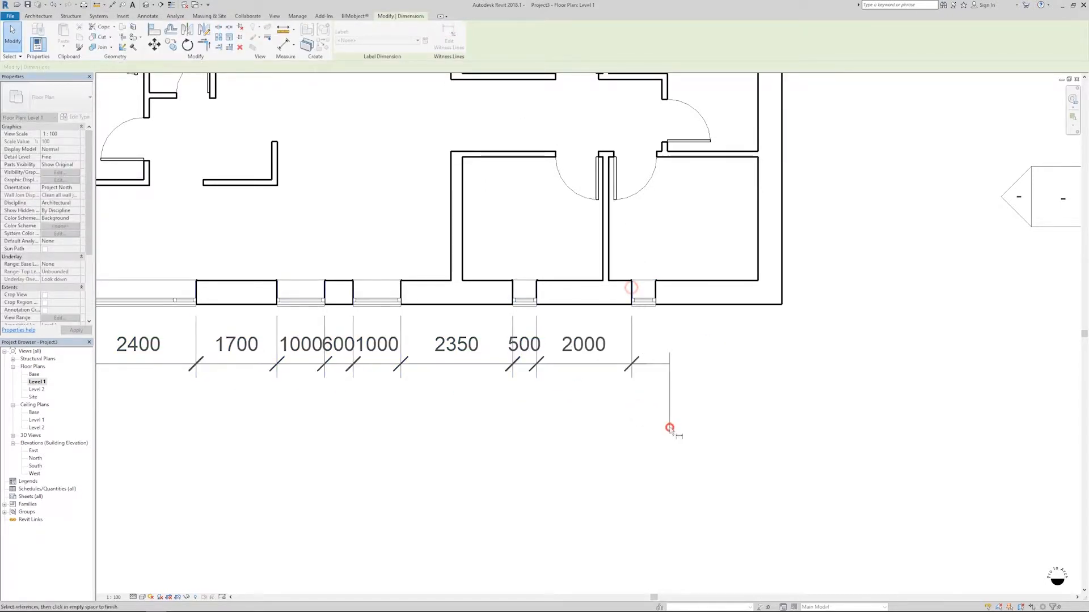
left_click(669, 428)
key("Escape")
- Set the distance between the two 500 x 2400 bedroom windows to 1800 mm
left_click(643, 292)
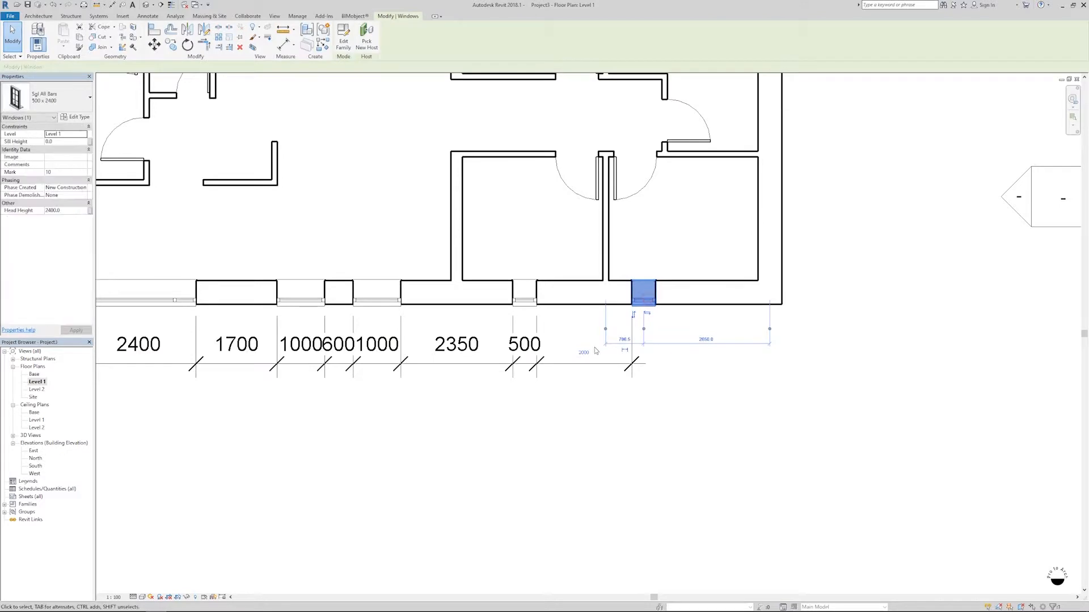
left_click(584, 347)
type("1800")
key("Return")
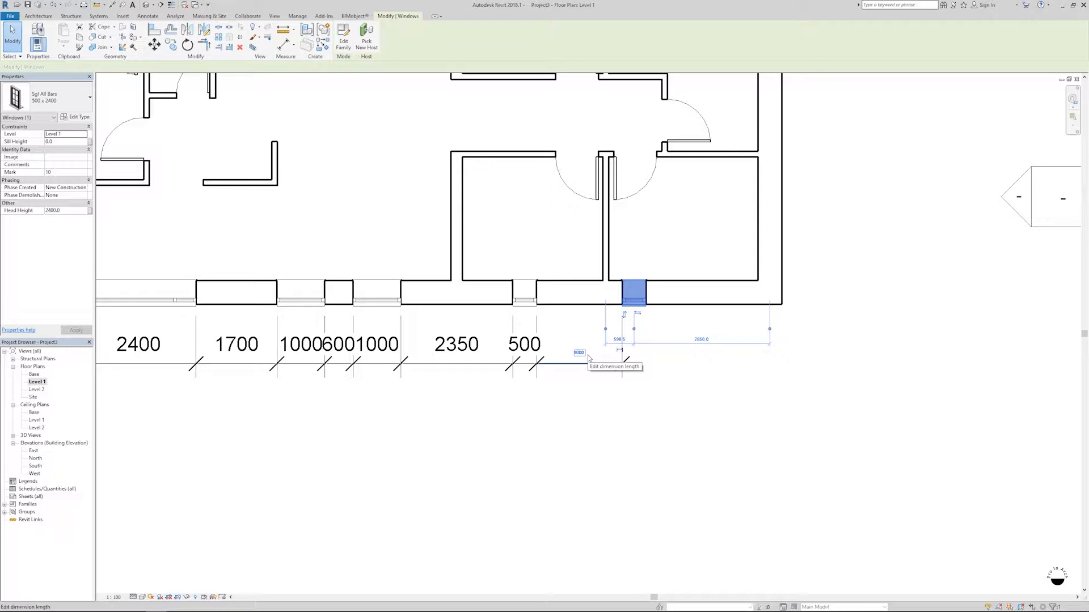
scroll(587, 356, "down", 2)
key("Escape")
- Try to shift the partition between the two lower bedrooms to the left, and undo the move
middle_click_drag(587, 356, 587, 392)
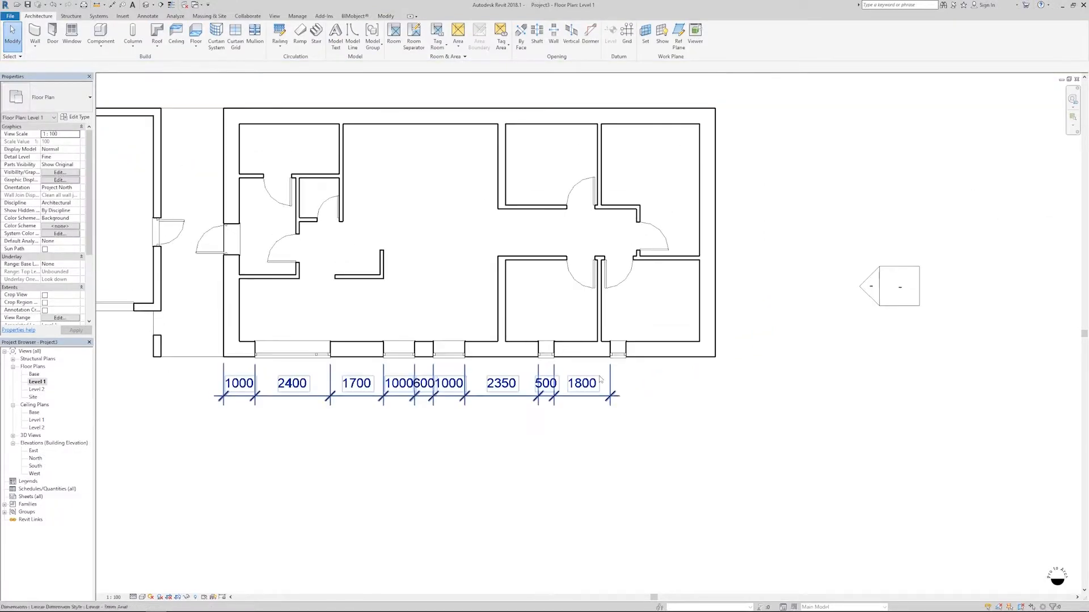
left_click(601, 302)
left_click(601, 145, "ctrl")
left_click(585, 179, "ctrl")
left_click(581, 273, "ctrl")
left_click(599, 309)
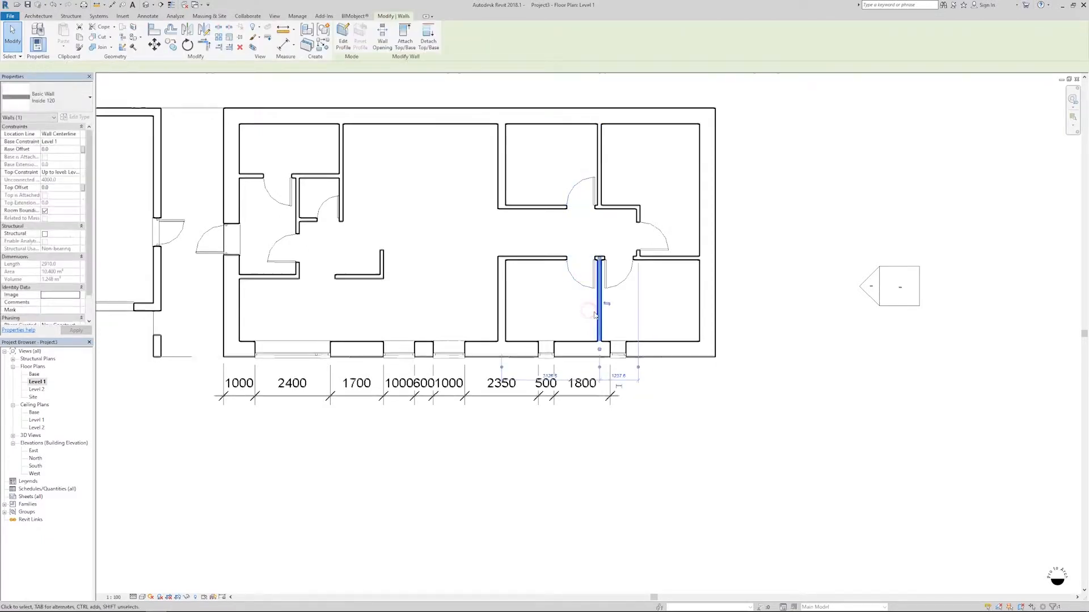
scroll(601, 311, "up", 3)
left_click_drag(601, 311, 588, 314)
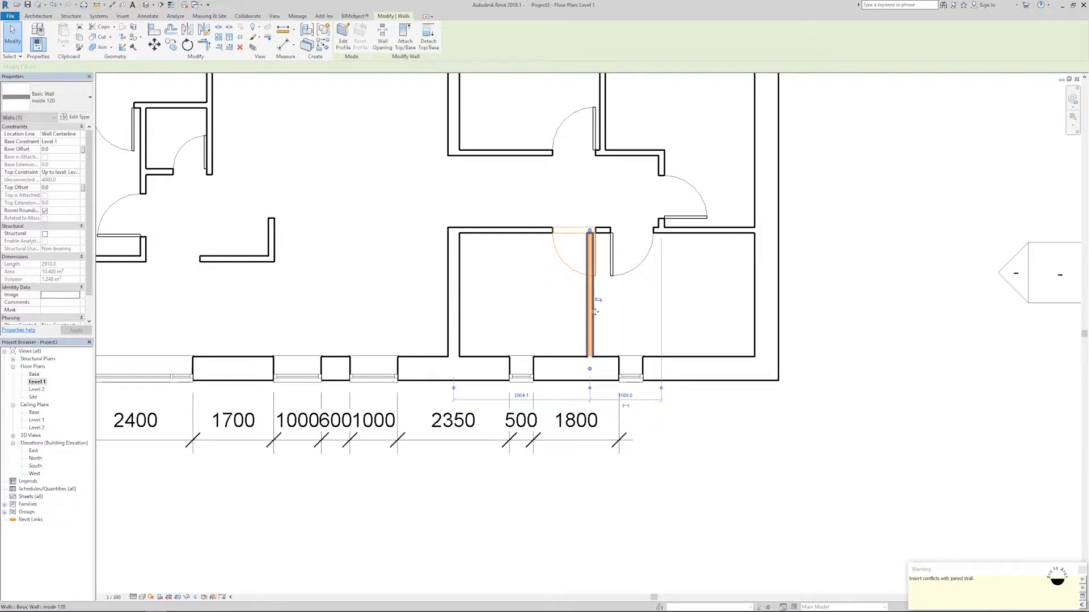
key("Escape")
key("ctrl+z")
- Move the aligned upper and lower bedroom partitions, together with the two corridor doors beside them, slightly to the left
left_click(599, 313)
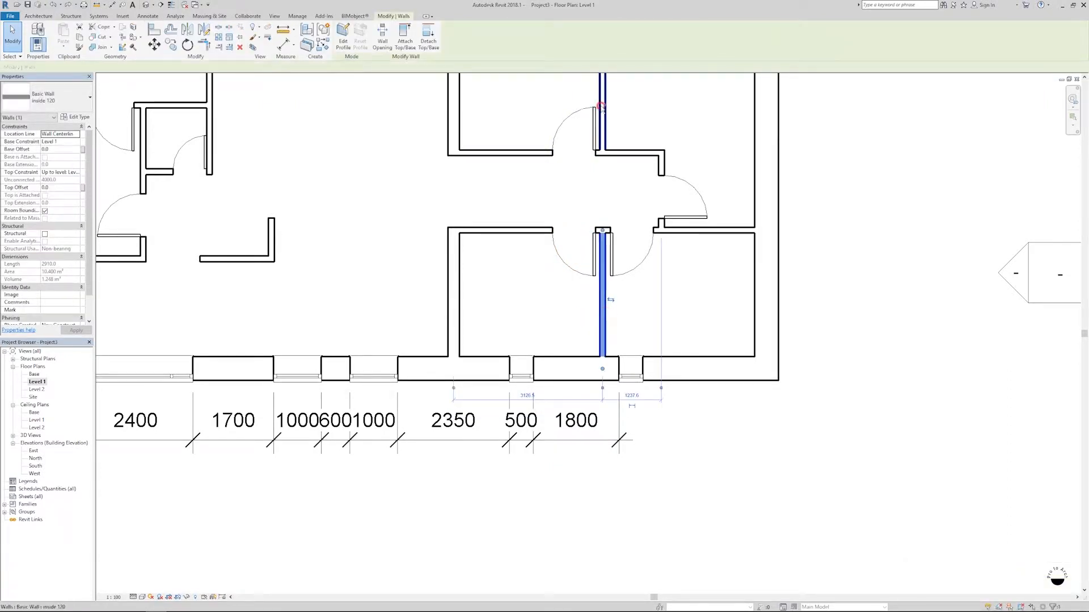
left_click(593, 130, "ctrl")
left_click(594, 236, "ctrl")
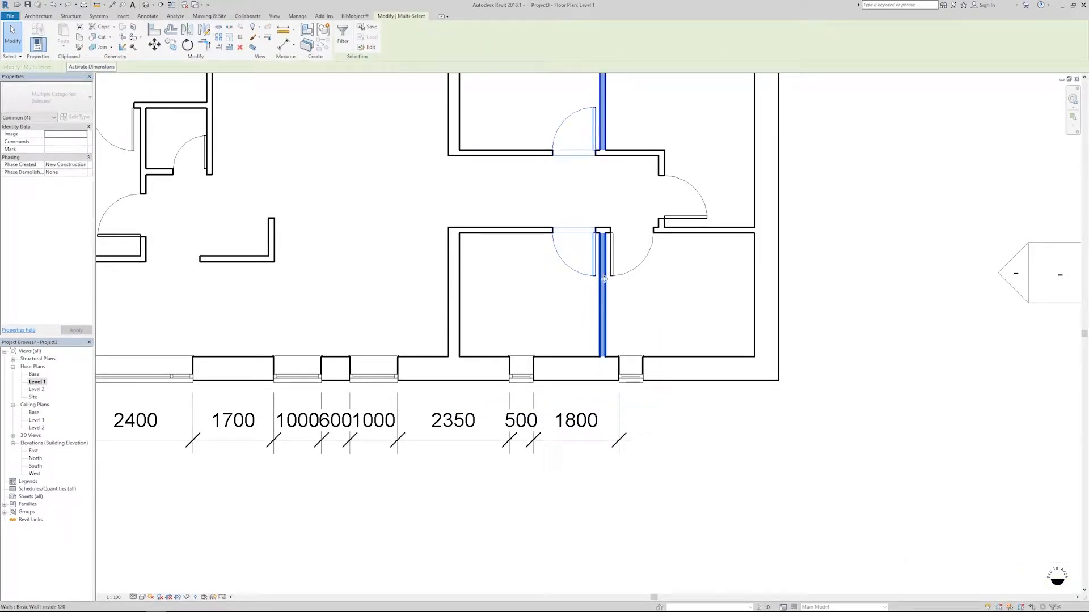
left_click_drag(596, 279, 579, 280)
left_click(600, 328)
scroll(600, 327, "down", 2)
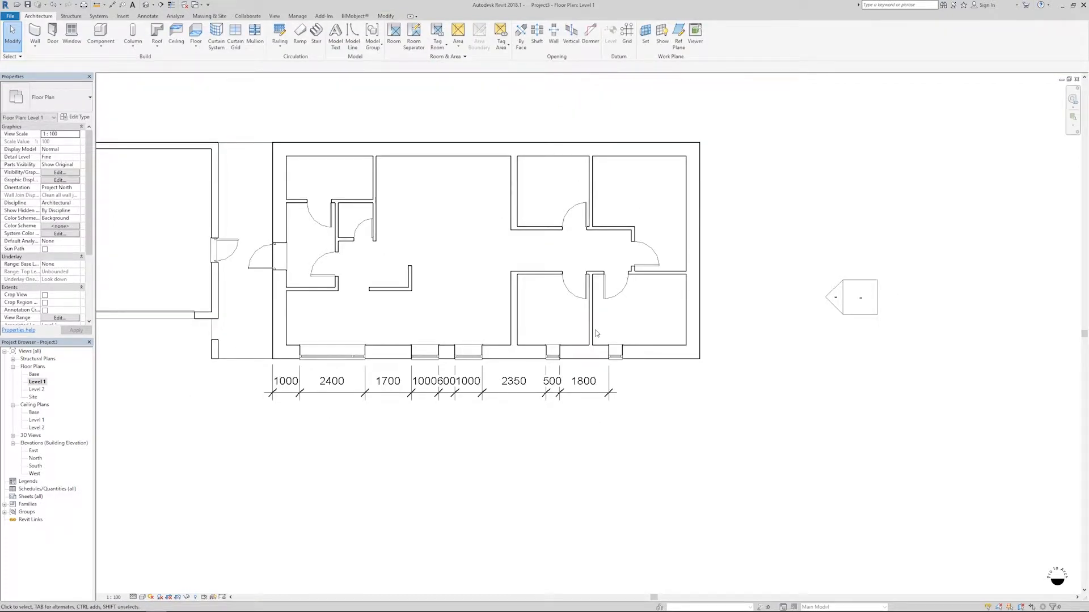
- Set the distance between the two 500 x 2400 windows in the lower bedrooms to 1700 mm
scroll(590, 309, "up", 2)
left_click(615, 351)
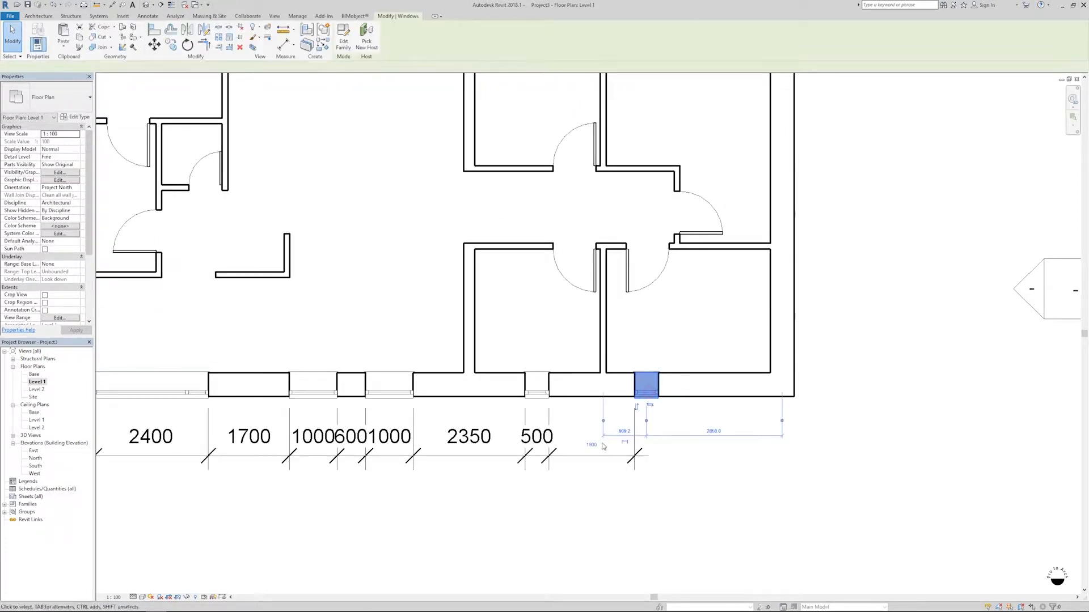
left_click(592, 446)
type("1700")
key("Return")
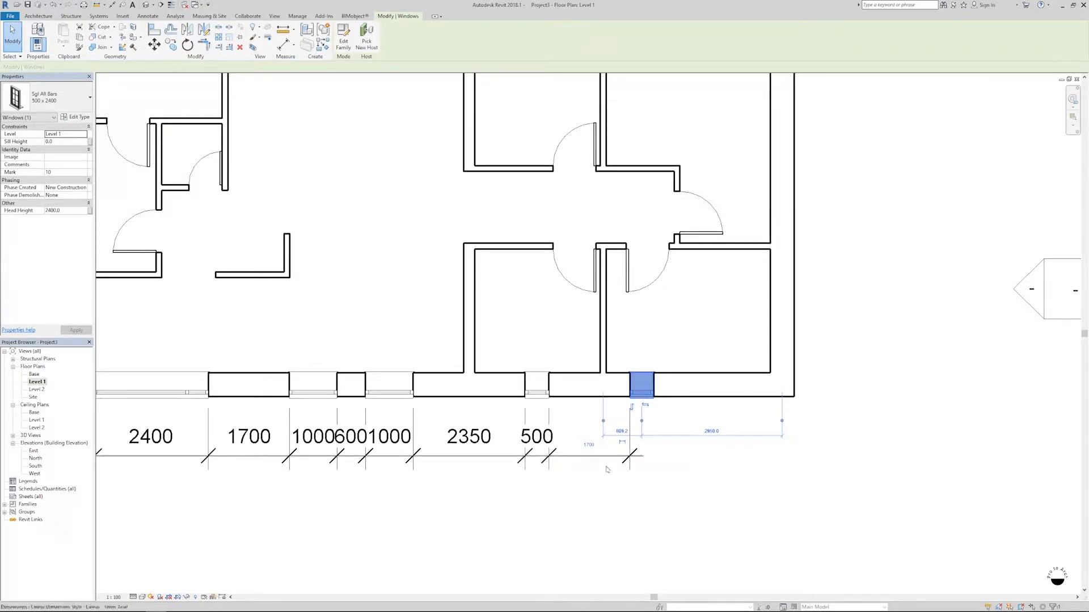
left_click(607, 469)
- Place two 1000 x 2400 windows with a sill height of 0 in the right exterior wall, one for each right-hand bedroom
scroll(610, 471, "down", 3)
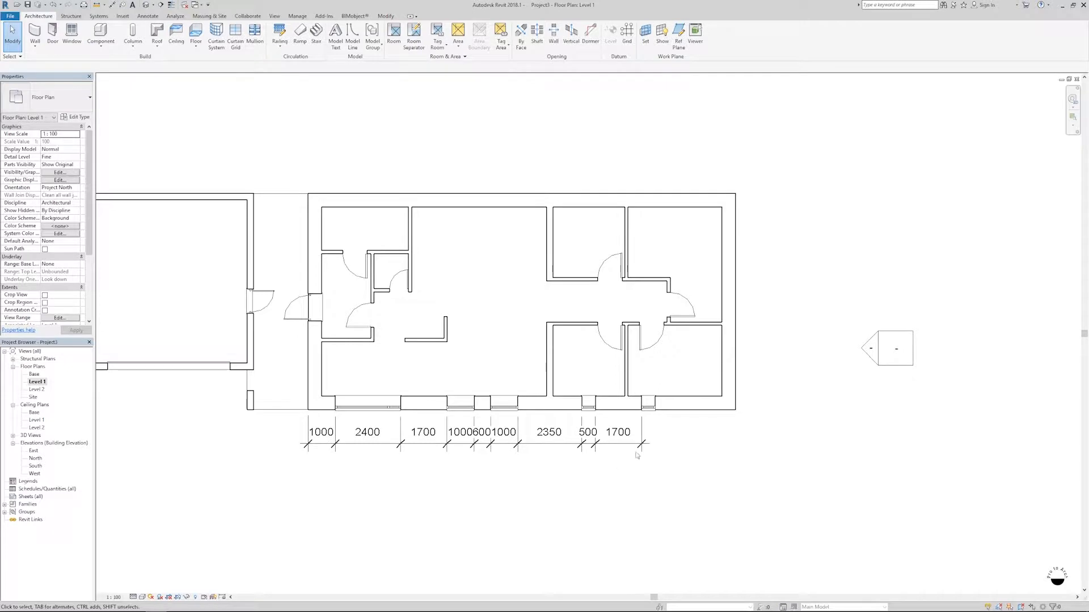
left_click(503, 404)
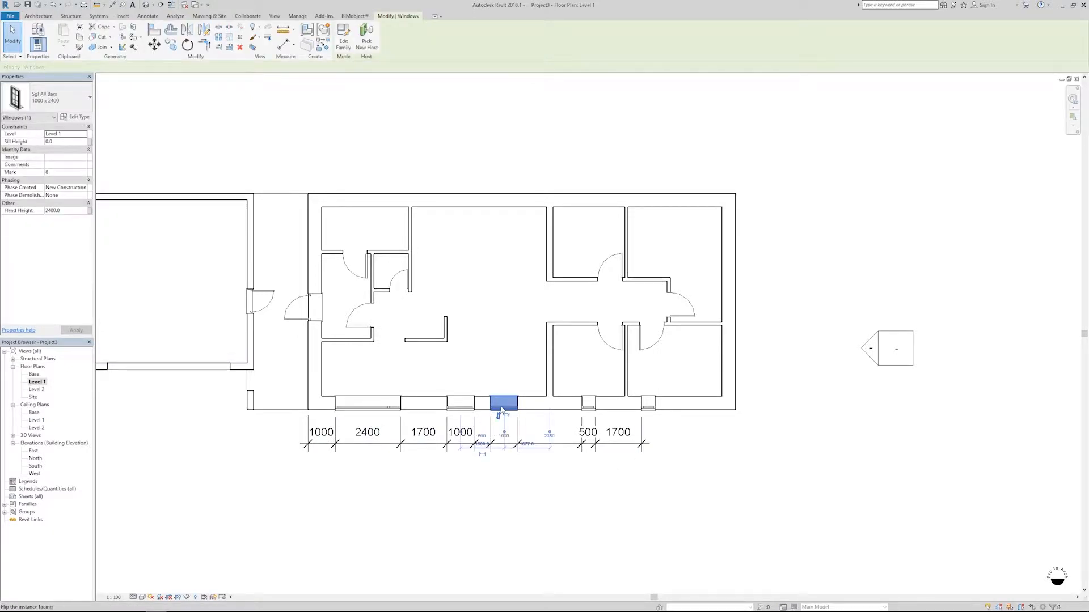
key("c")
key("s")
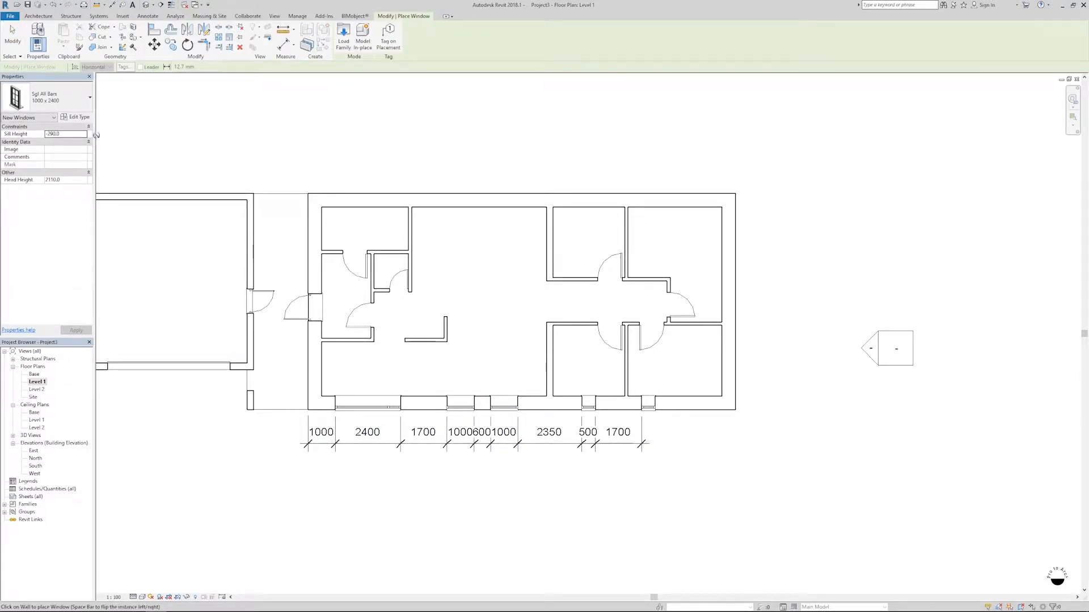
left_click(64, 135)
key("Return")
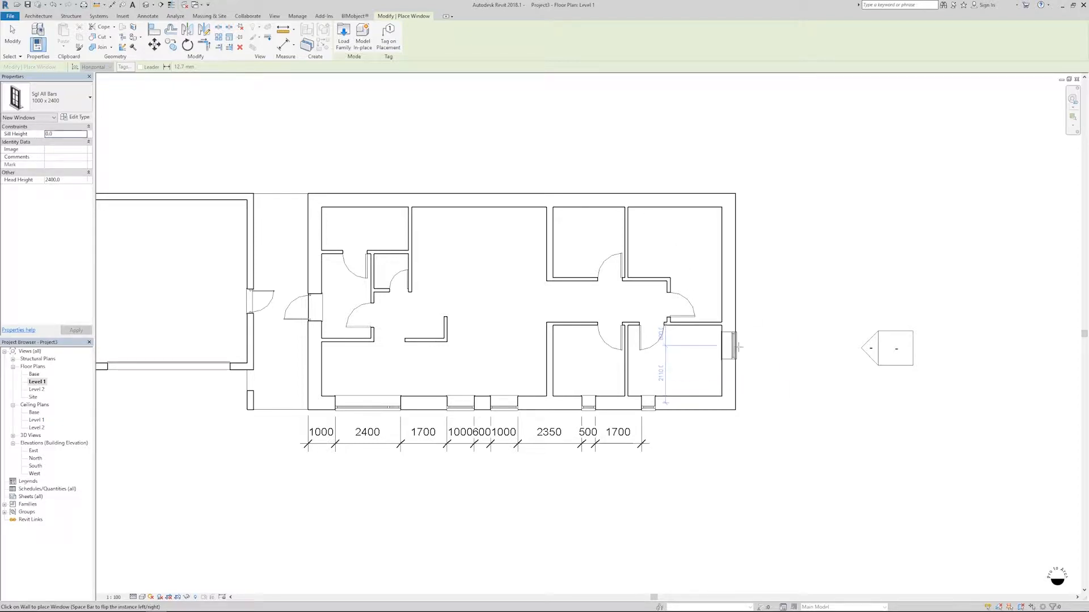
left_click(736, 351)
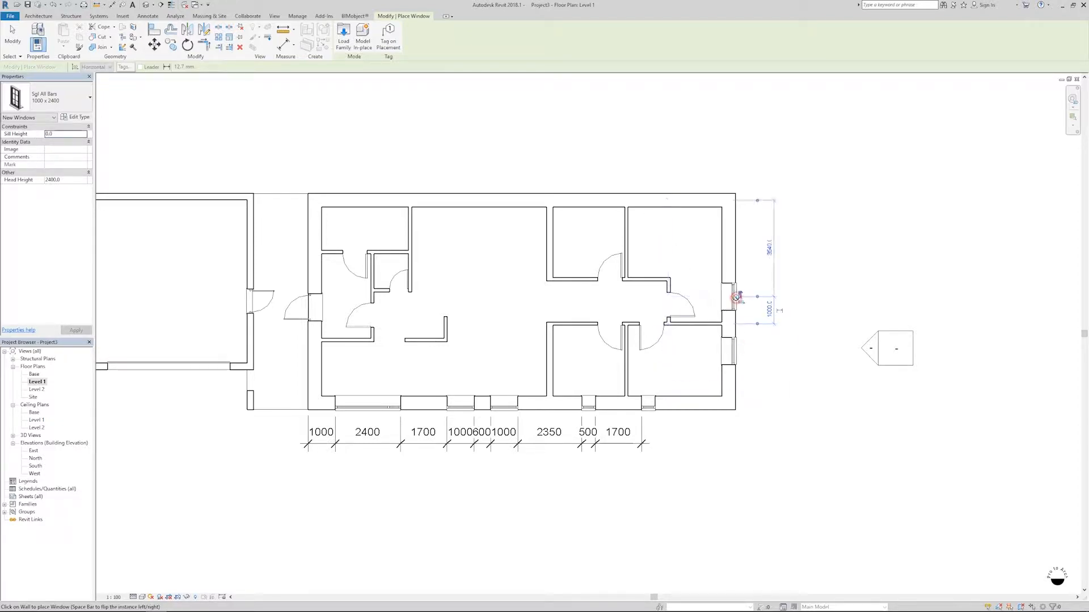
key("Escape")
- Place 500 x 2400 windows with a sill height of 0 in the house's upper exterior wall, at the middle bedroom and the upper-left room
left_click(648, 406)
key("c")
key("s")
double_click(65, 134)
type("0")
key("Return")
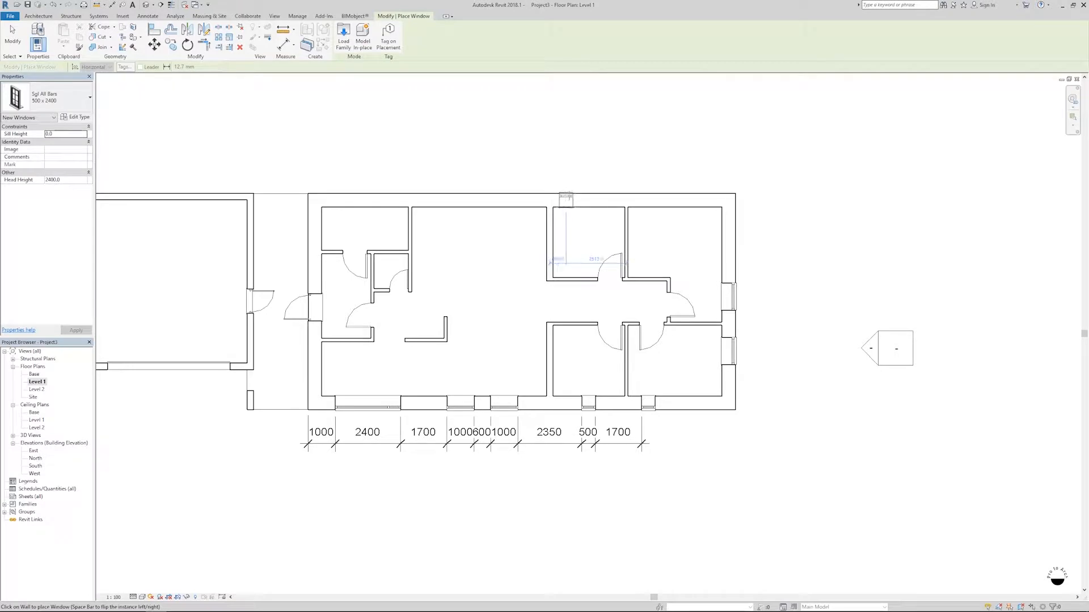
left_click(594, 197)
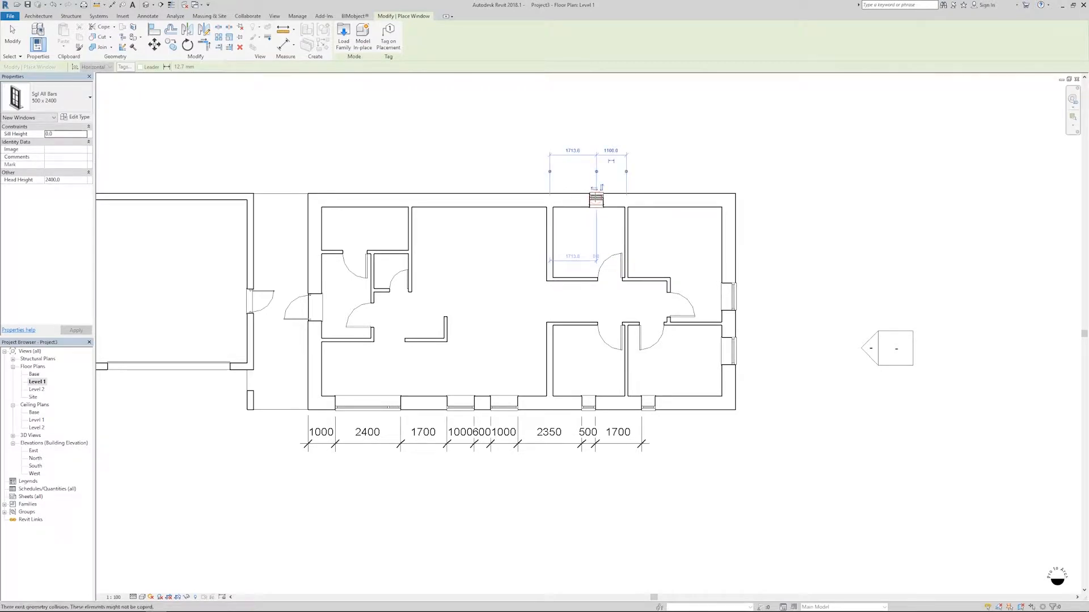
left_click(377, 196)
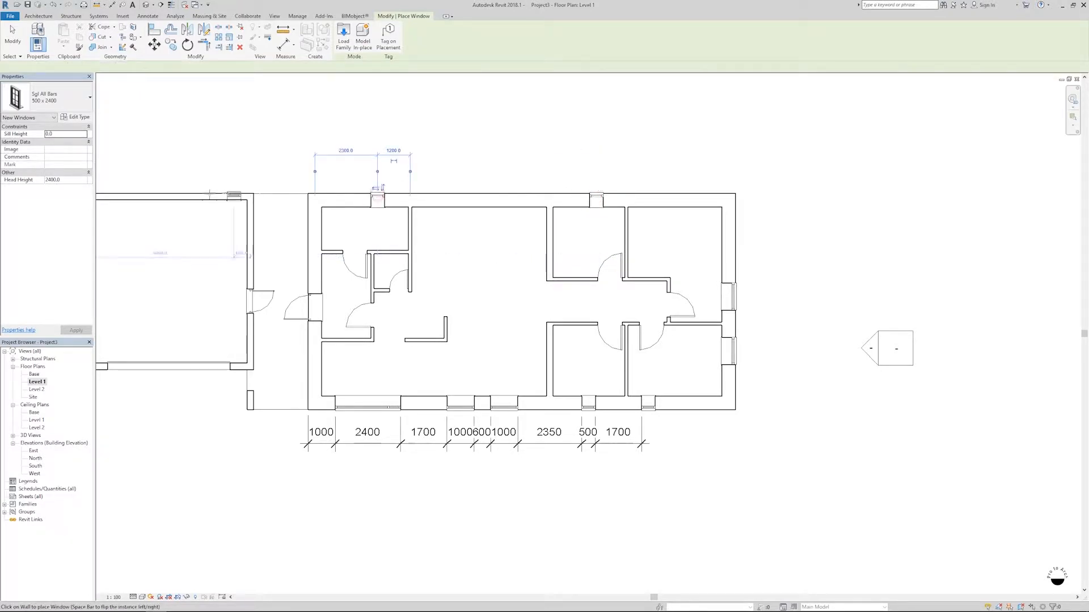
- Add a 500 x 2400 window to the garage's upper wall, about 3200 mm from its left wall, and finish placing windows
middle_click_drag(377, 196, 550, 215)
left_click(346, 214)
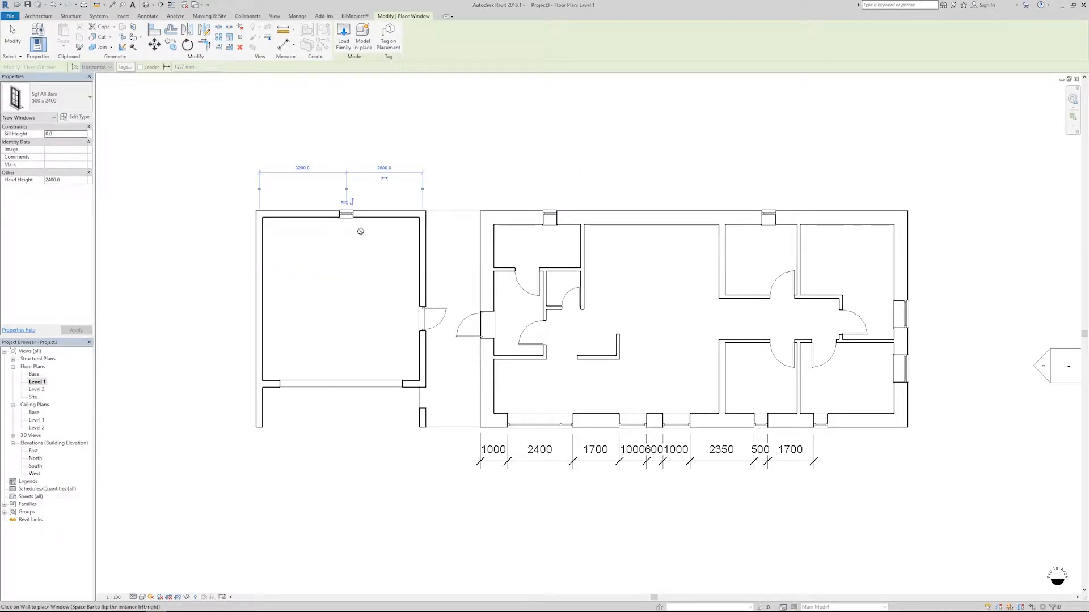
key("Escape")
key("Escape")
- Duplicate the 500 x 2400 window type for a new window and name the copy 2600 x 2400
scroll(624, 226, "up", 3)
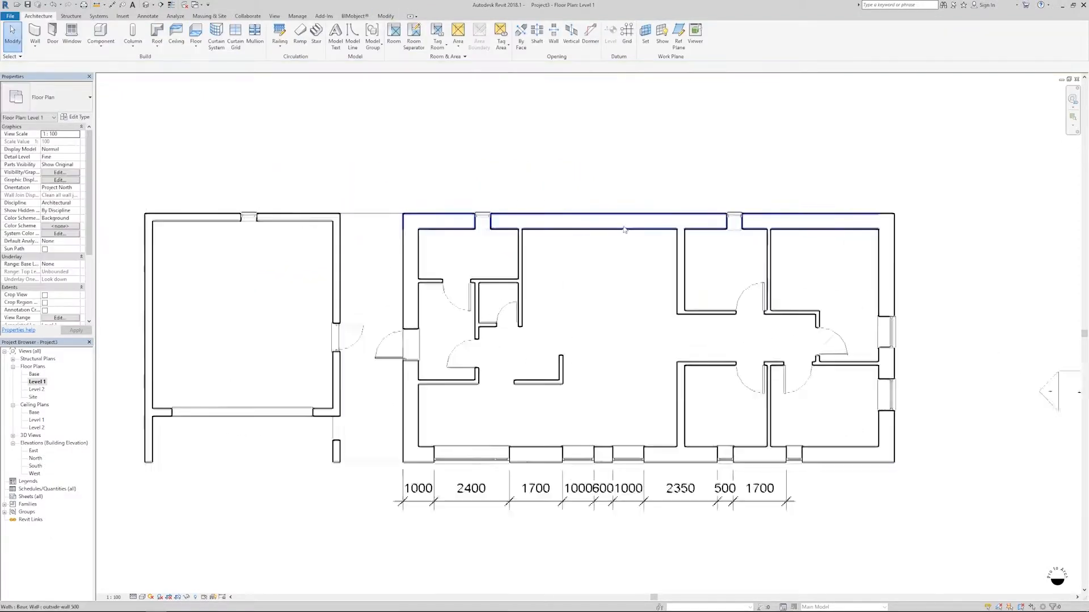
left_click(462, 218)
key("c")
key("s")
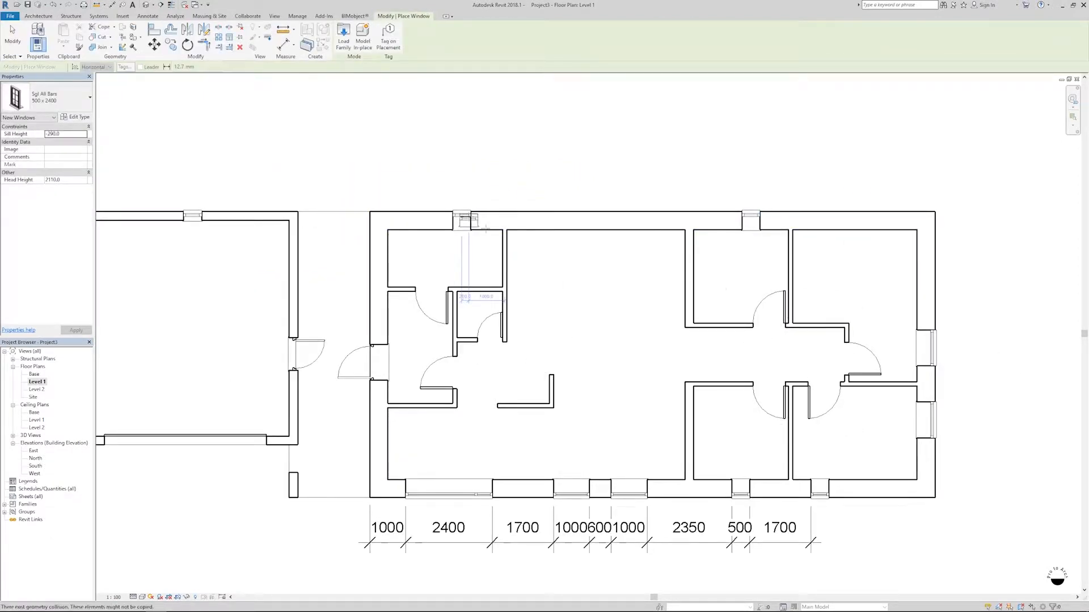
left_click(76, 117)
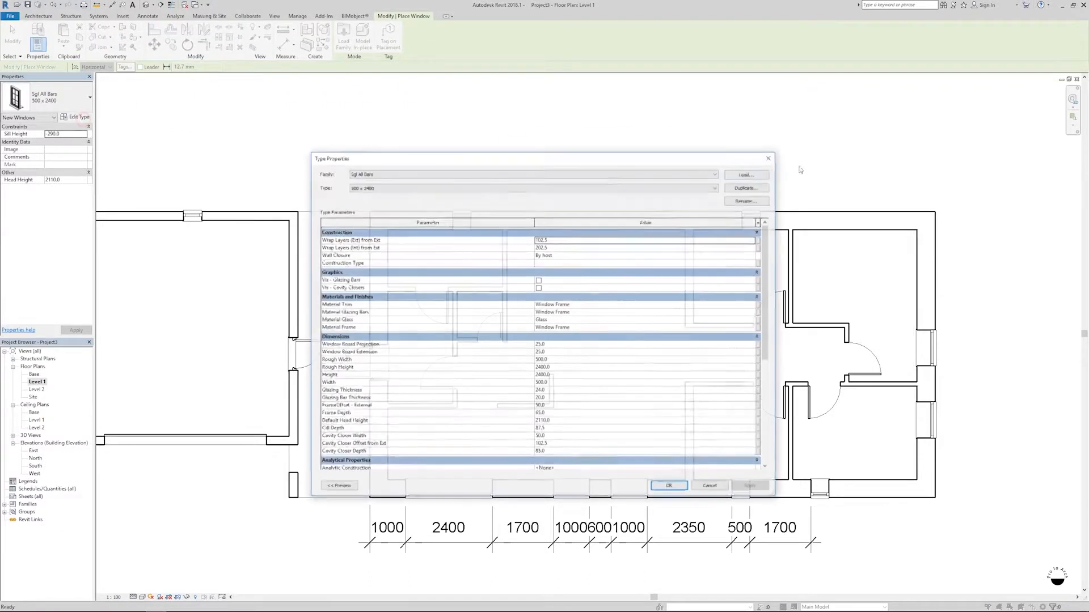
left_click(747, 188)
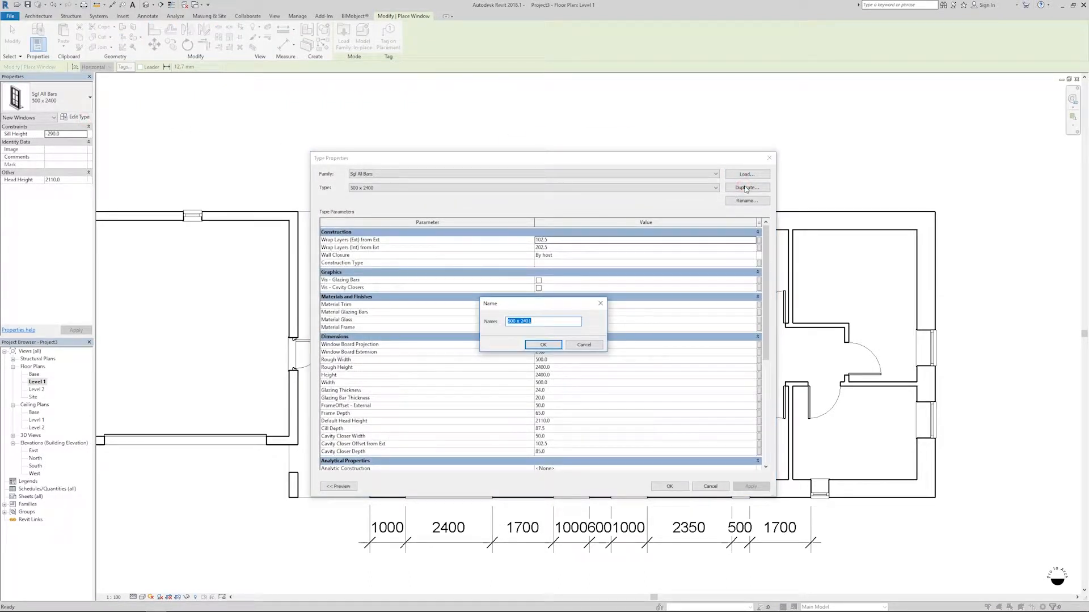
type("2600 x2 400")
key("Return")
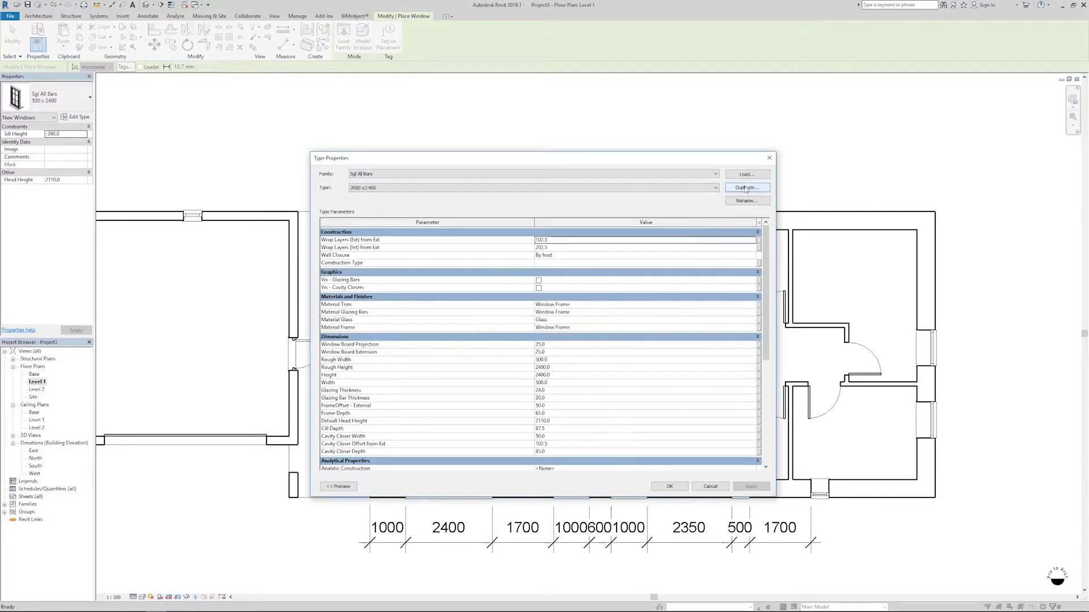
left_click(746, 201)
left_click(534, 329)
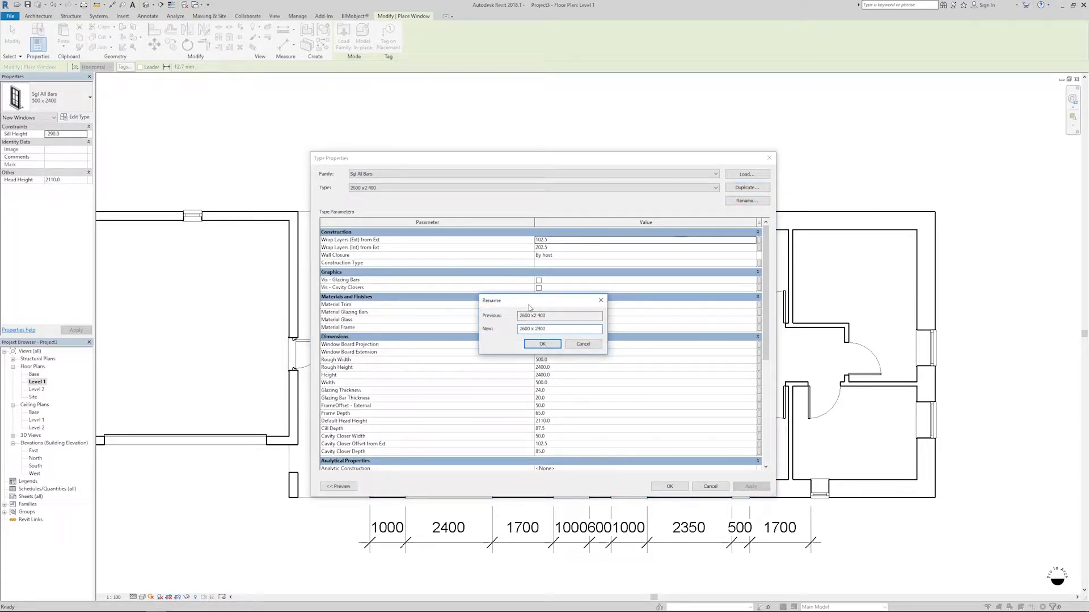
left_click(556, 343)
- Set the rough width of the 2600 x 2400 window type to 2600 mm
left_click(555, 360)
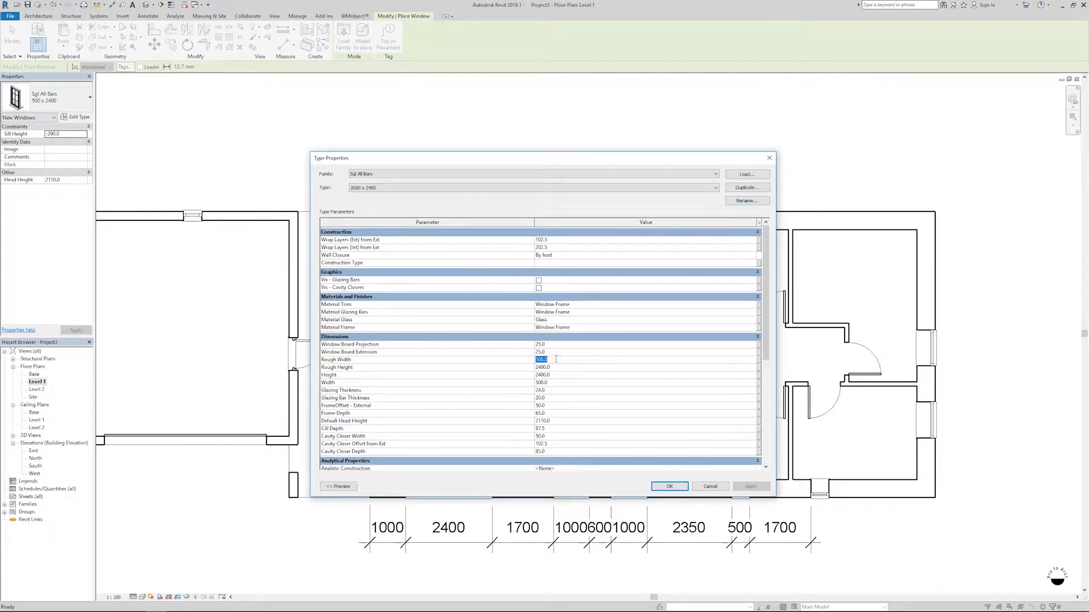
type("2600")
key("Return")
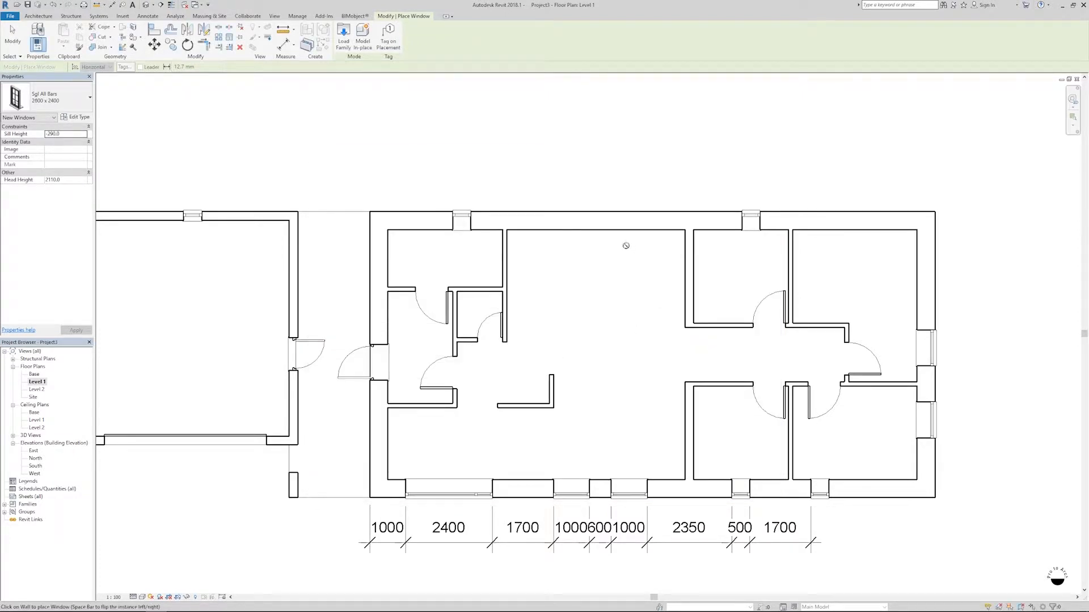
- Place a 2600 x 2400 window with a sill height of 0 in the central room's upper wall, centred about 1960 mm from its right partition
type("0")
key("Return")
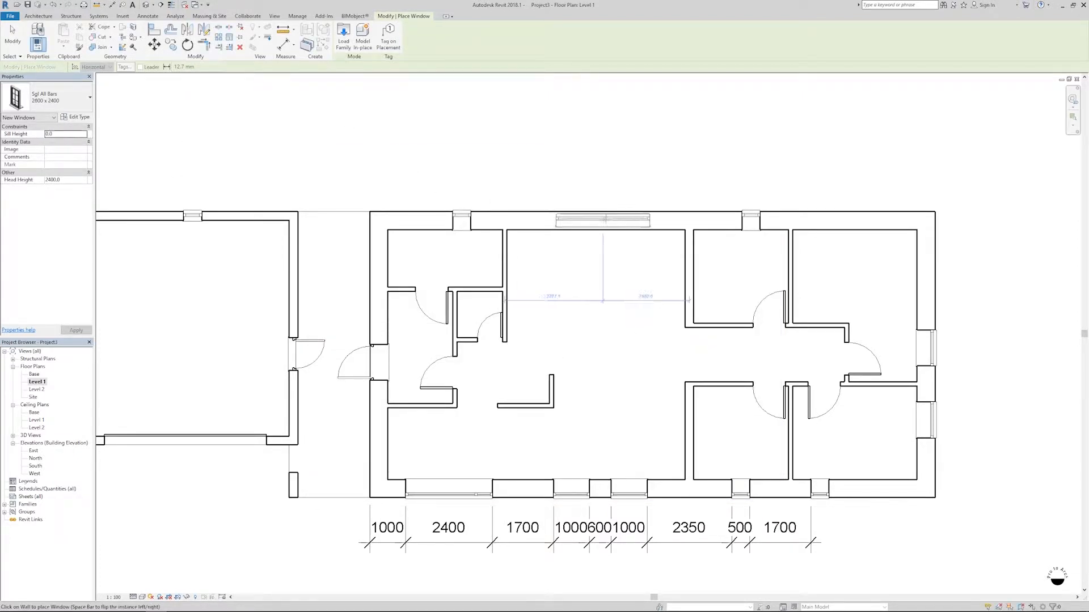
left_click(621, 220)
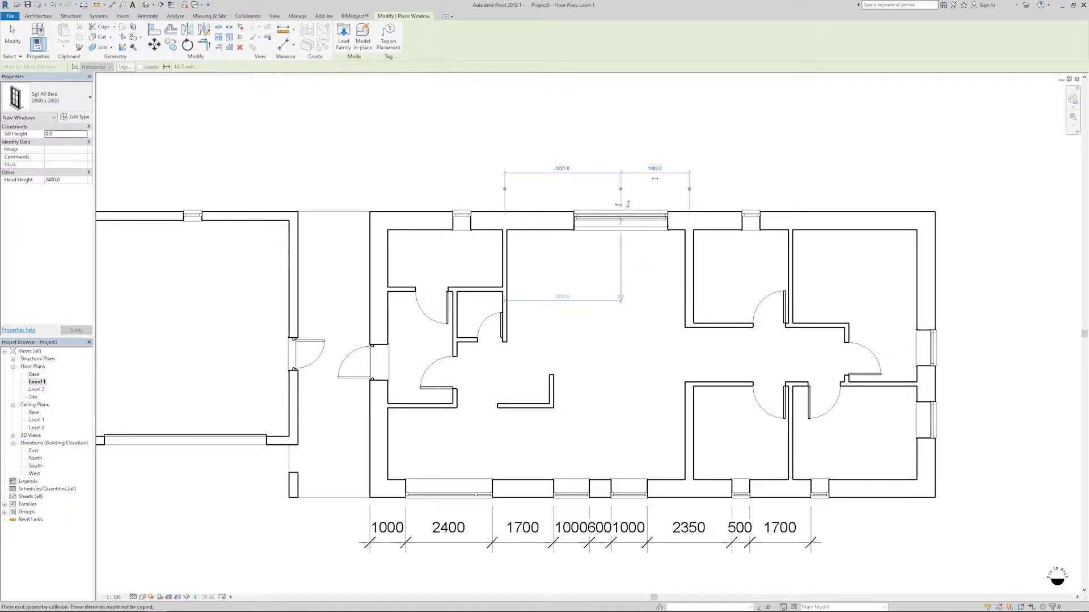
key("Escape")
key("Escape")
- Load the Concept ExtSgl door family from the Simple house folder for a new door
middle_click_drag(622, 255, 565, 275)
scroll(594, 263, "down", 1)
key("d")
key("r")
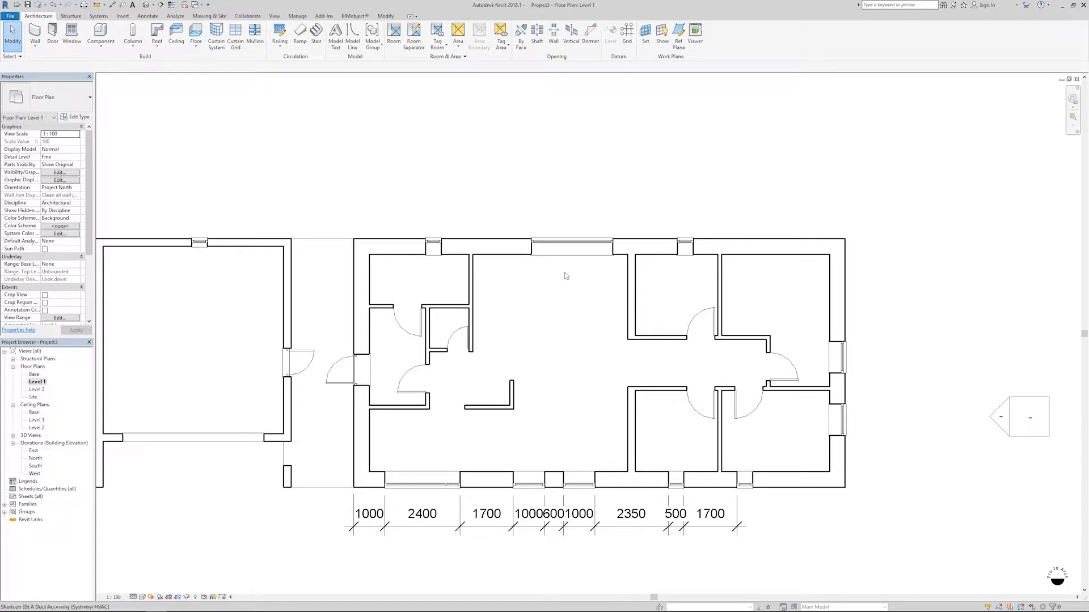
left_click(343, 37)
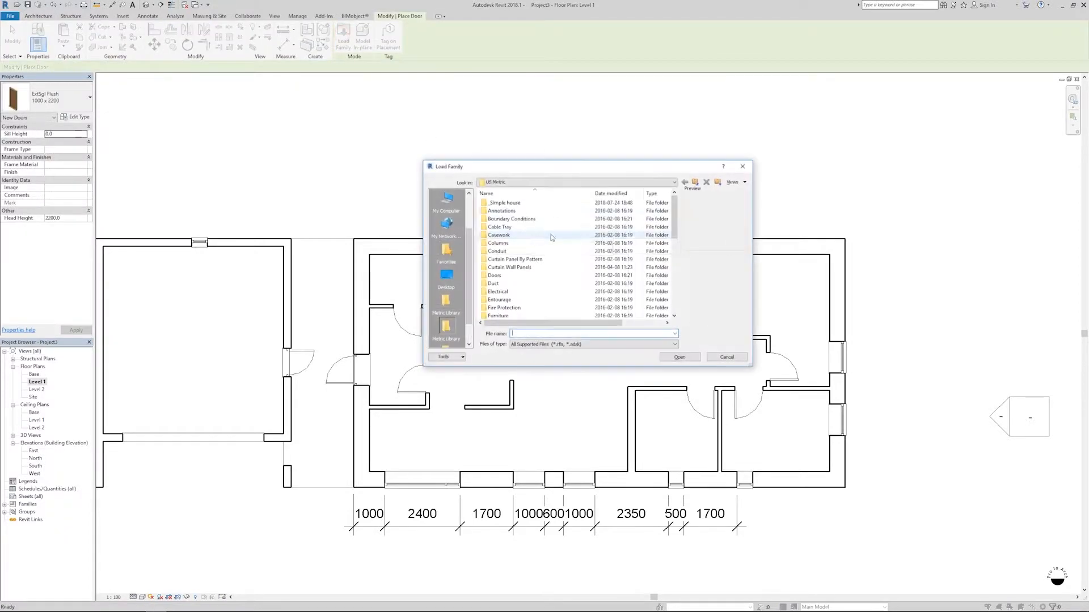
left_click(537, 204)
key("Down")
key("Down")
key("Down")
key("Down")
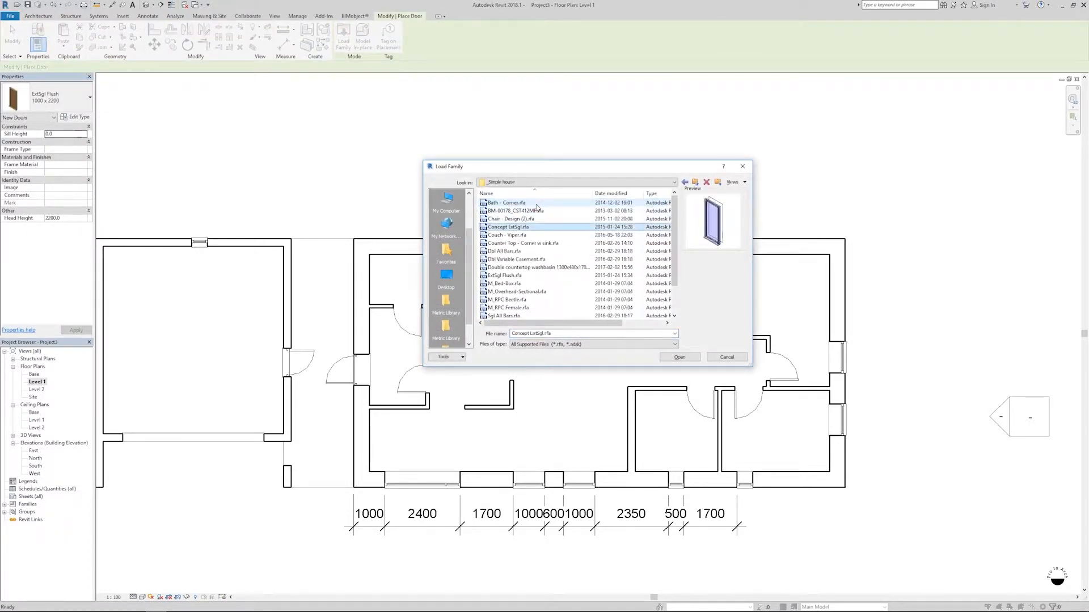
key("Down")
key("Up")
key("Up")
left_click(679, 357)
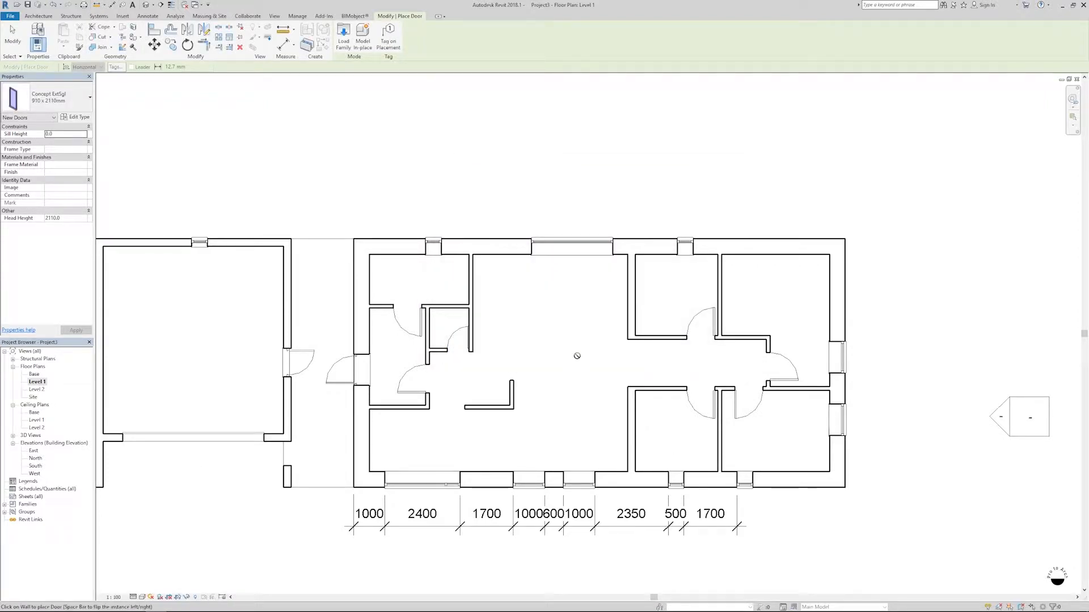
- Duplicate the 910 x 2110mm type of the Concept ExtSgl door as 900 x 2400
left_click(76, 117)
left_click(737, 192)
type("900")
key("Return")
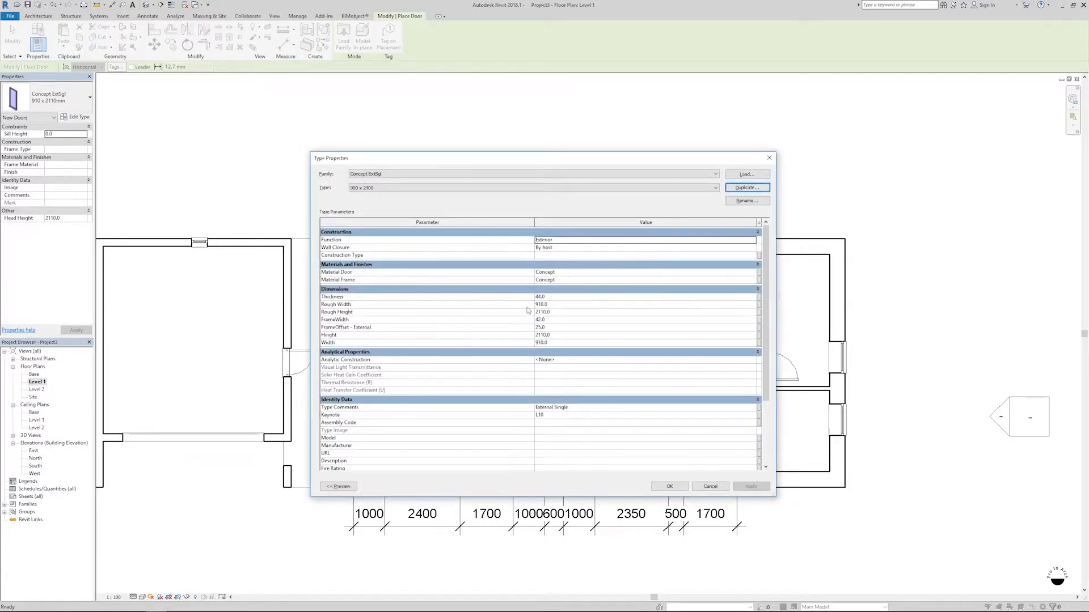
- Set the 900 x 2400 door type's width to 900 mm and its height to 2400 mm
left_click(558, 304)
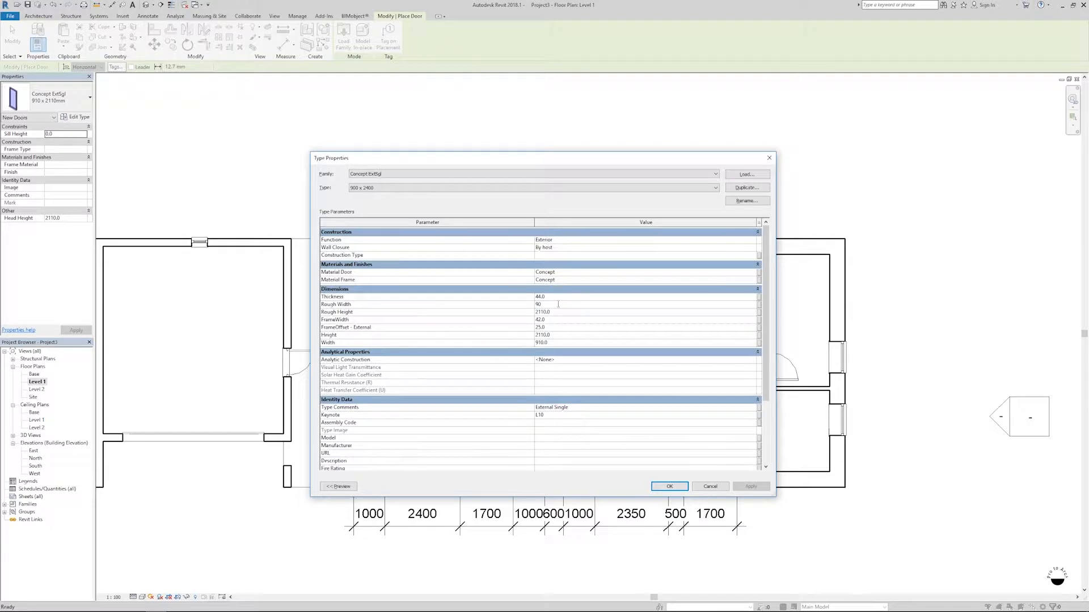
left_click(564, 335)
left_click(564, 343)
left_click(565, 335)
left_click(541, 327)
left_click(566, 320)
left_click(681, 486)
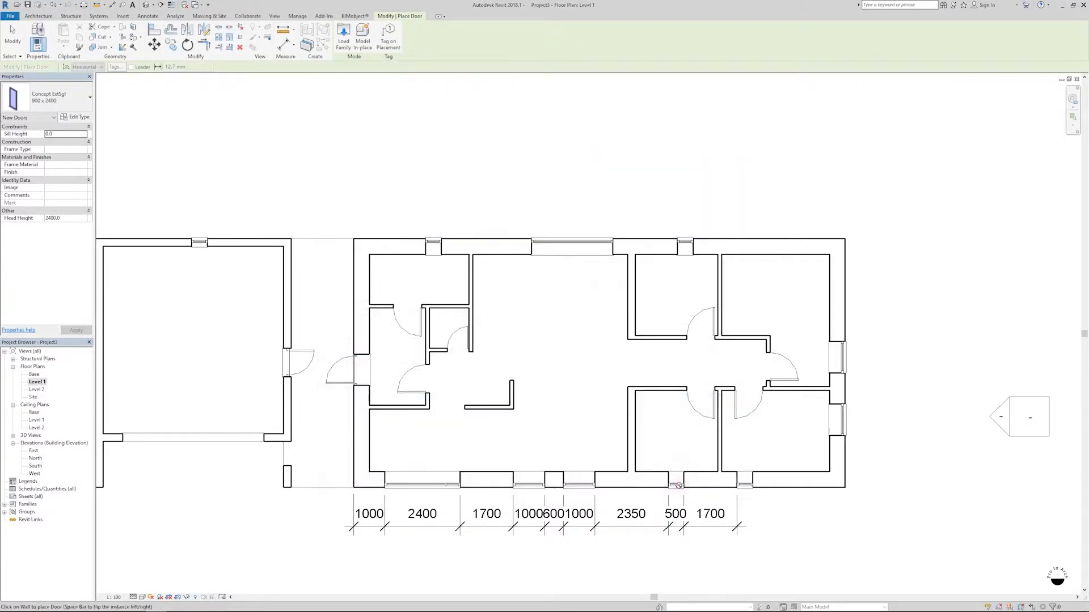
- Place 900 x 2400 doors in the house's upper wall, centred in the upper-right bedroom and beside the central room's wide window
left_click(776, 251)
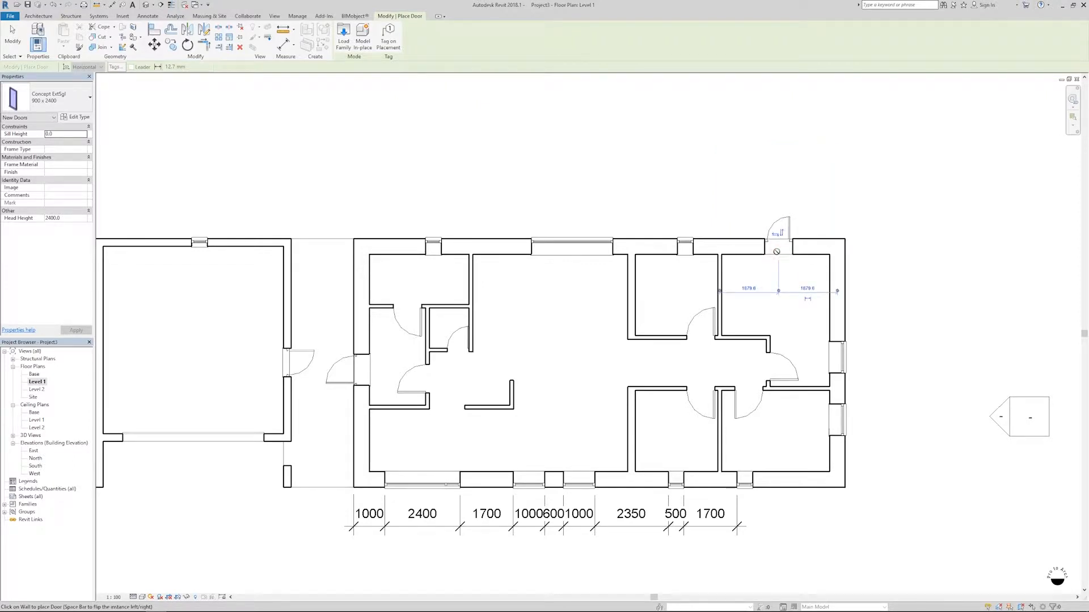
left_click(509, 249)
key("Escape")
key("Escape")
- Duplicate the type of the window in the garage's upper wall, 500 x 2400, as 500 x 2000
scroll(538, 312, "down", 2)
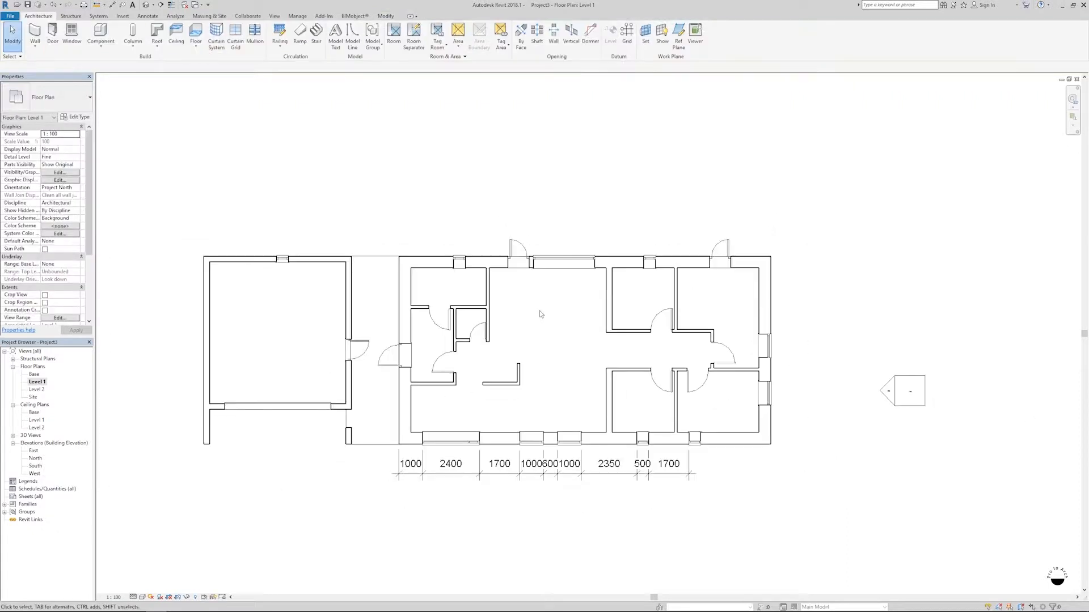
left_click(517, 252)
left_click(562, 262)
left_click(460, 262)
left_click(282, 259)
left_click(299, 287)
scroll(287, 267, "up", 2)
left_click(287, 267)
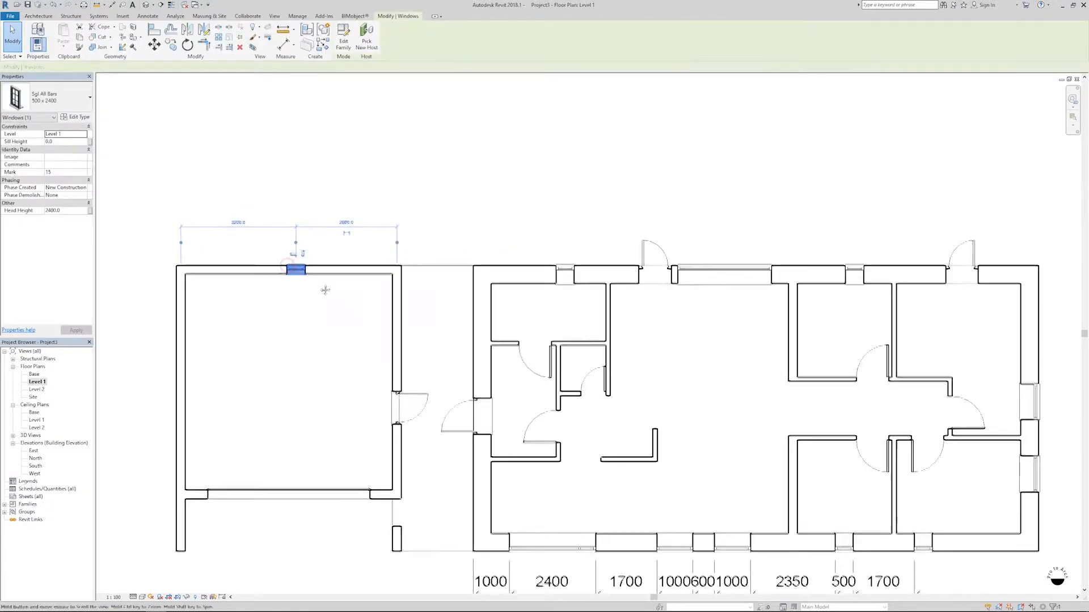
middle_click_drag(296, 282, 405, 290)
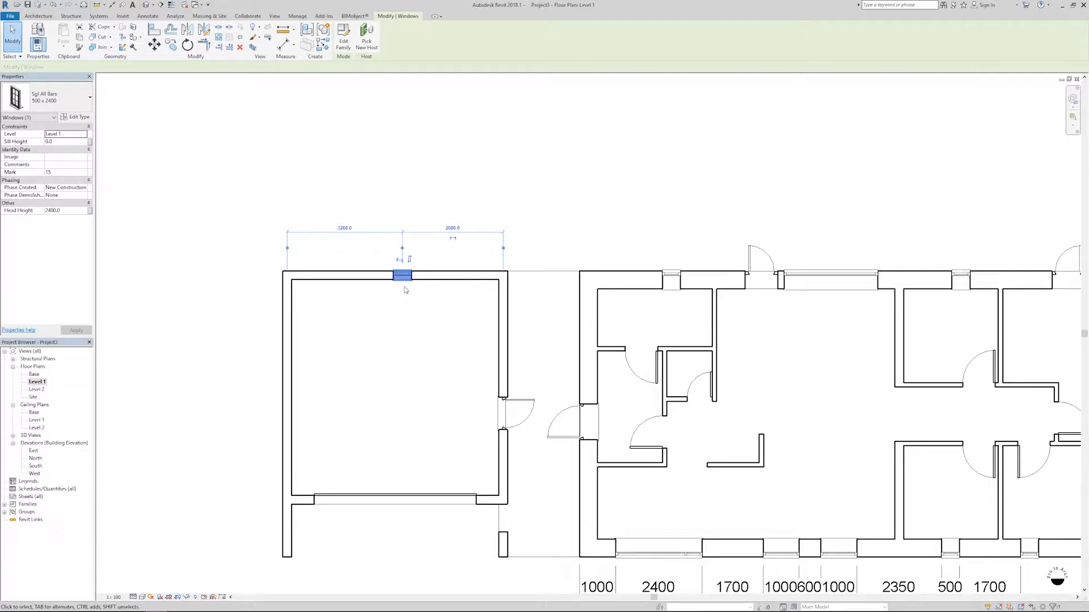
left_click(75, 117)
left_click(747, 187)
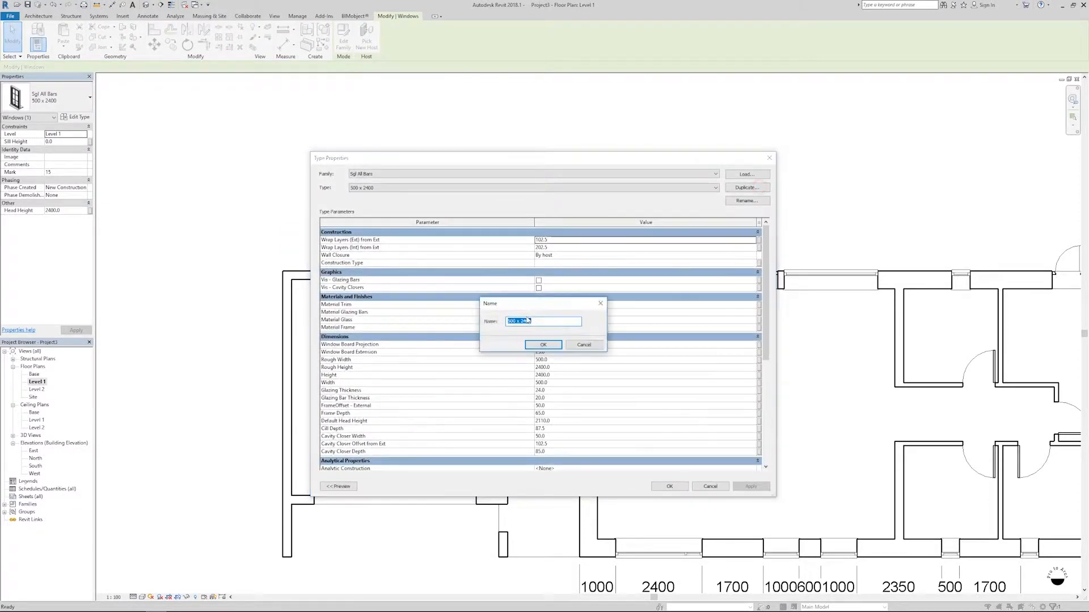
double_click(524, 321)
type("2000")
key("Return")
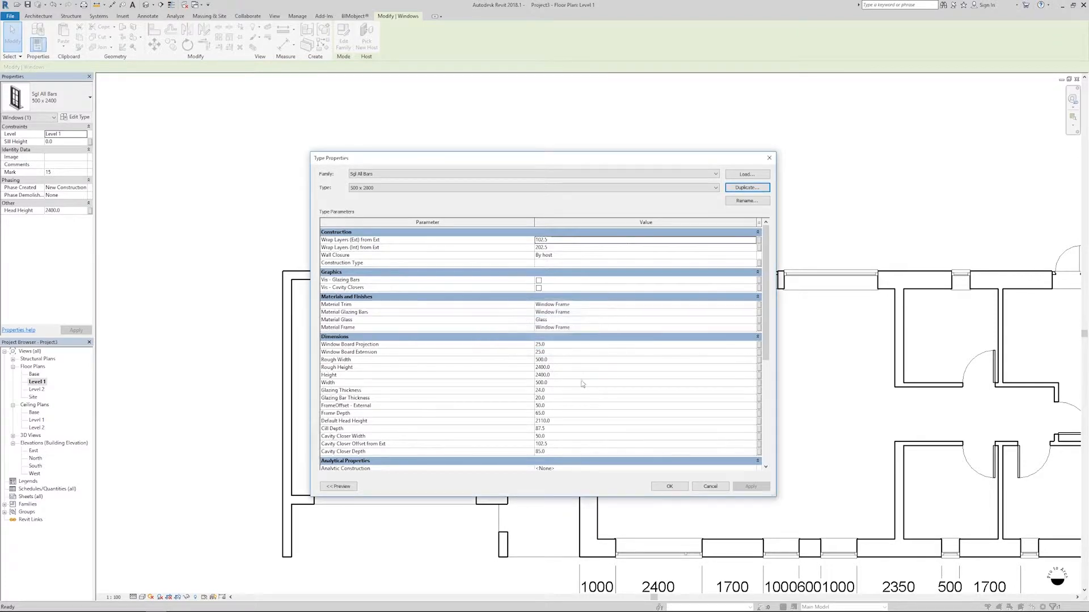
- Set the rough height of the 500 x 2000 window type to 2000 mm
left_click(565, 367)
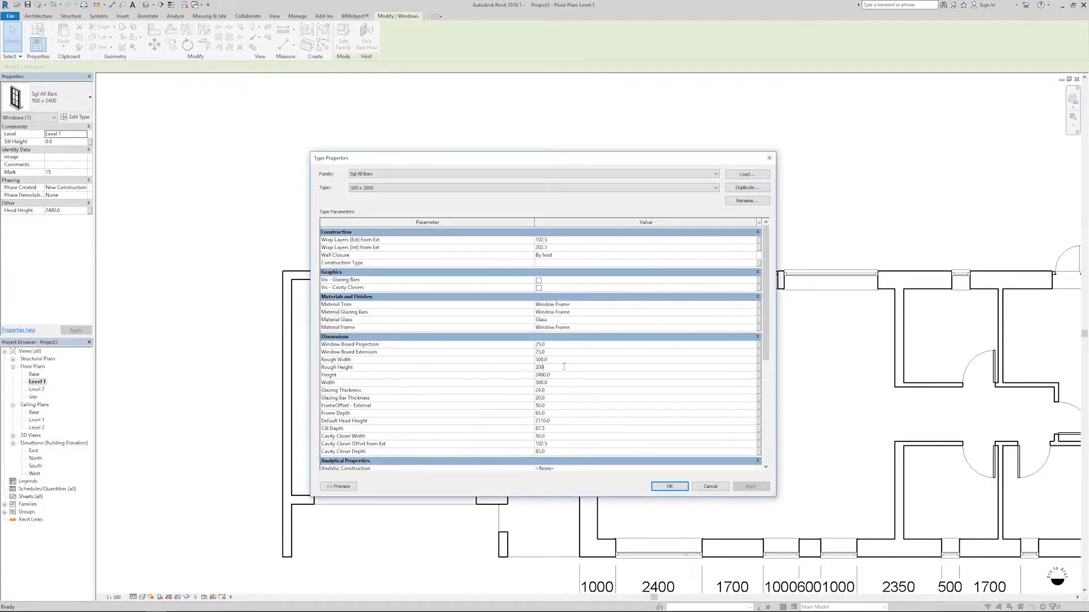
left_click(669, 486)
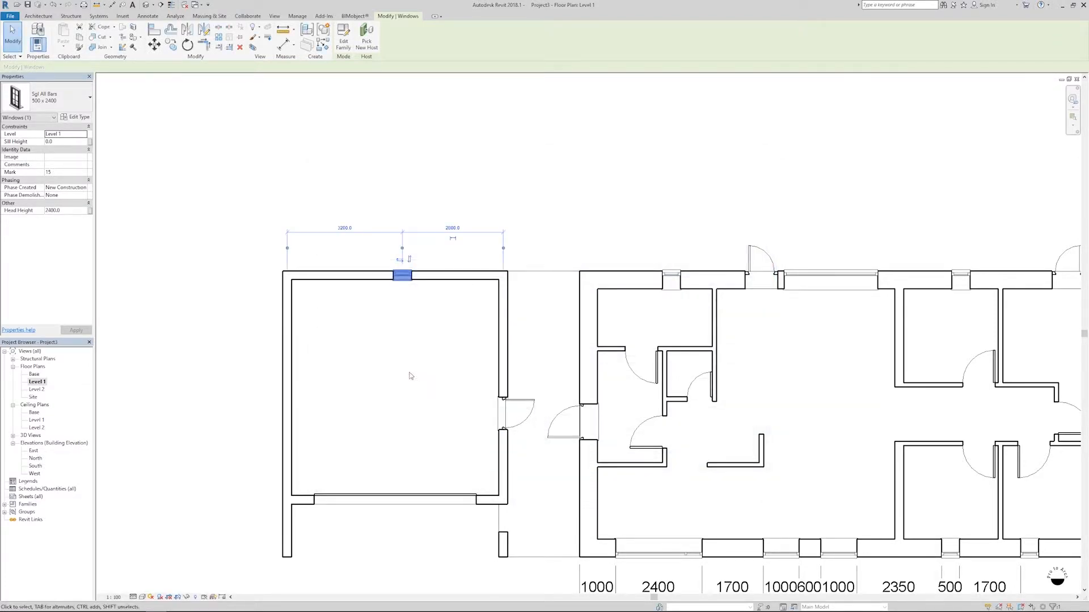
left_click(413, 377)
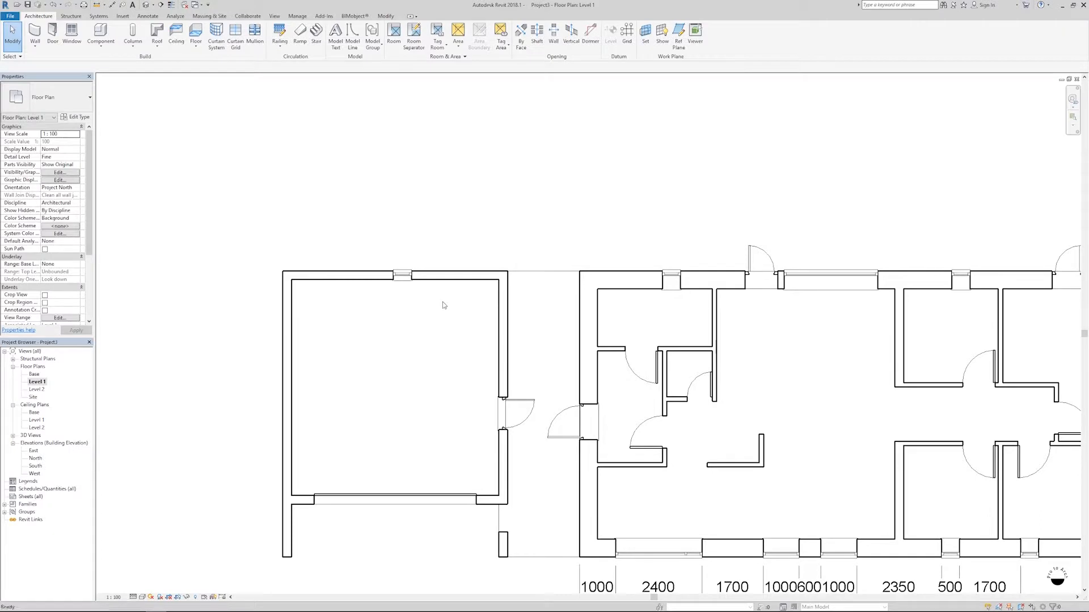
- Dimension the garage window's centre to both side walls' inner faces and make the two distances equal
key("d")
key("i")
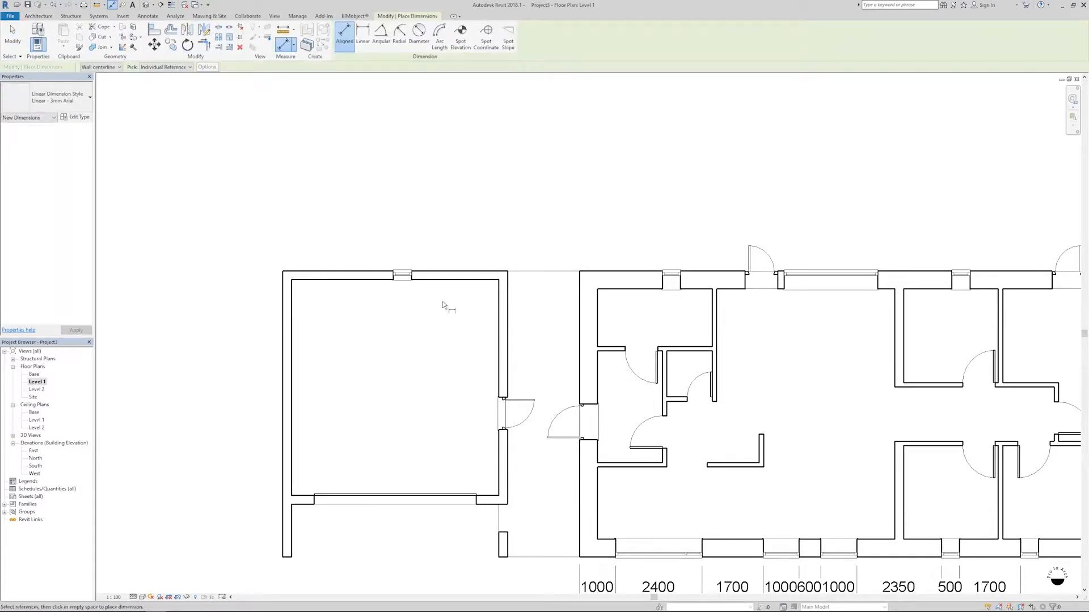
left_click(293, 305)
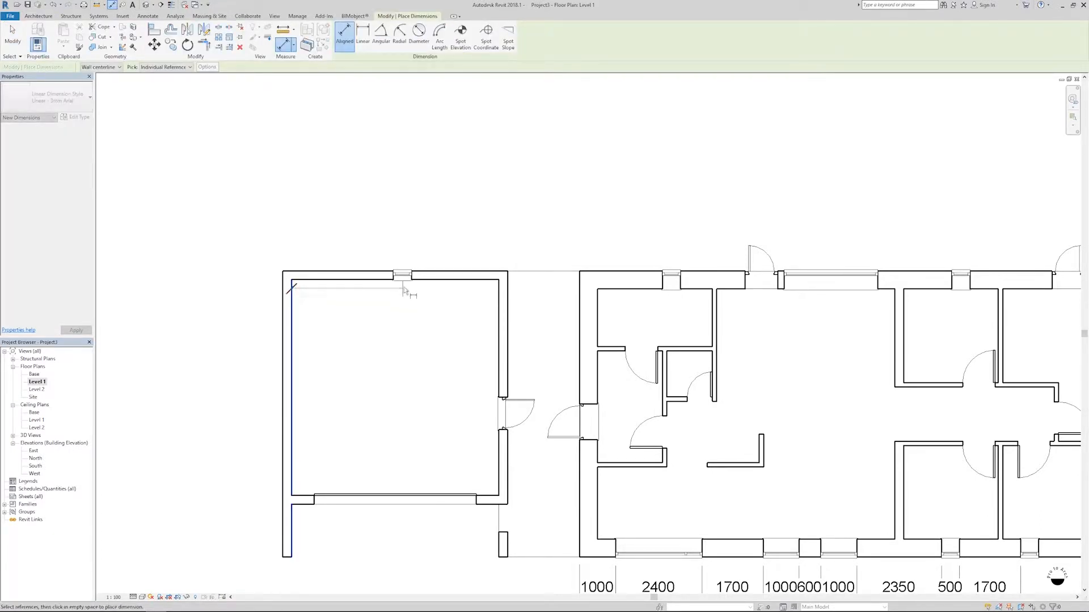
left_click(499, 317)
left_click(488, 213)
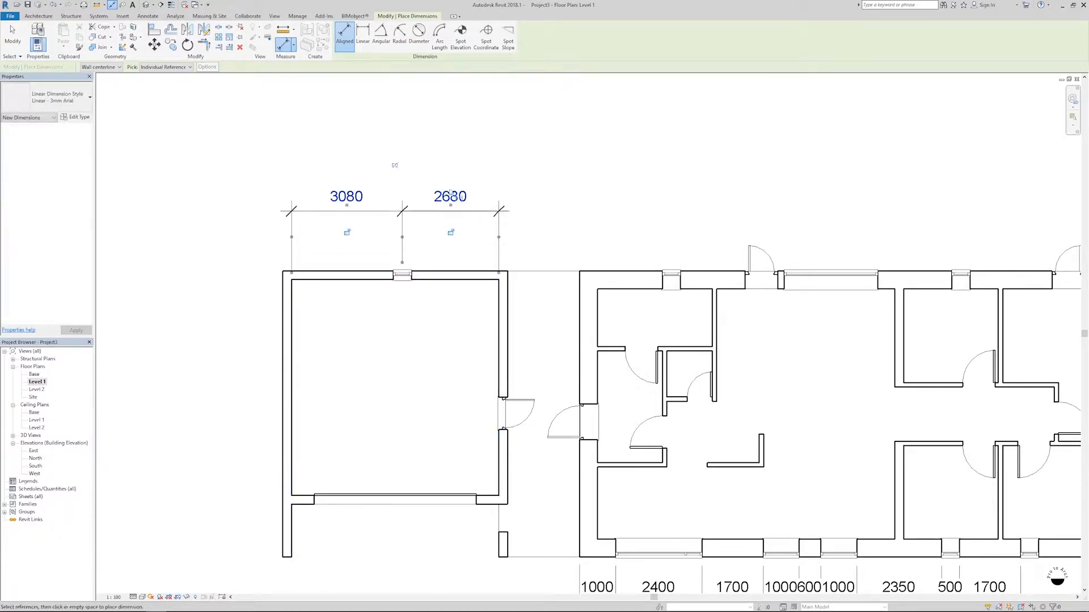
left_click(395, 167)
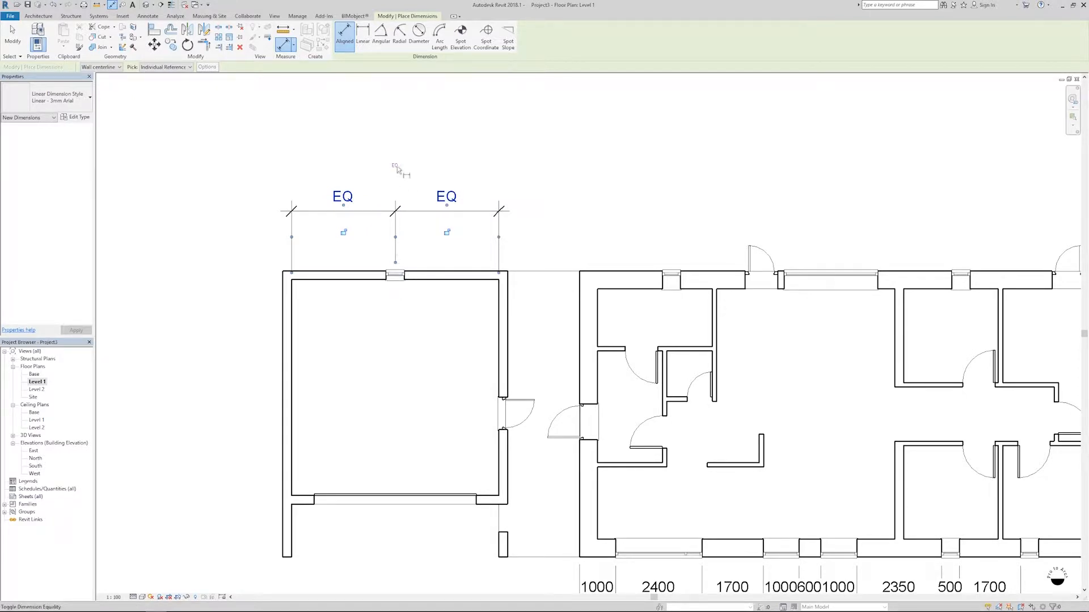
key("Escape")
key("Escape")
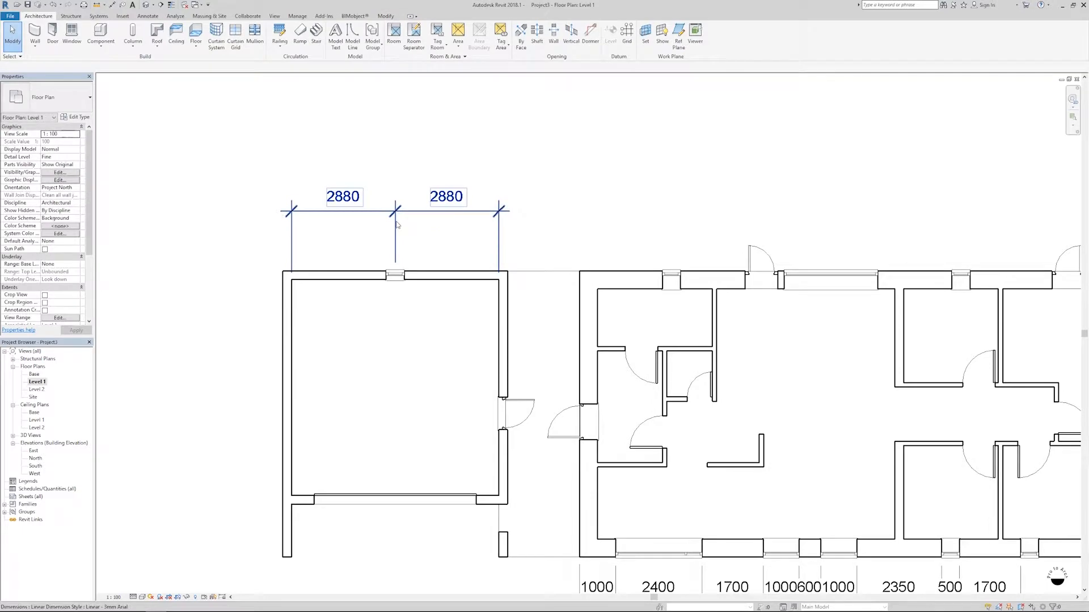
- Delete the dimension above the garage window
left_click(397, 225)
key("Delete")
middle_click_drag(549, 222, 469, 193)
scroll(467, 189, "down", 1)
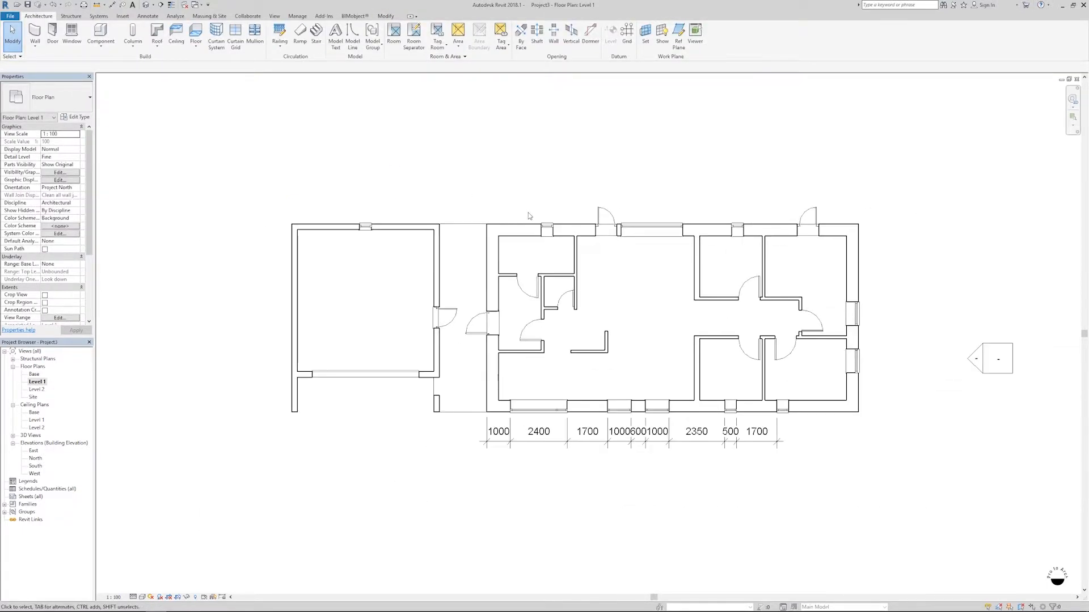
- Review the house in the 3D view and delete the dimension string below its lower wall in the Level 1 plan
key("ctrl+Tab")
scroll(547, 319, "down", 1)
scroll(548, 322, "down", 1)
middle_click_drag(463, 296, 443, 416, "shift")
key("ctrl+Tab")
left_click(590, 430)
key("Delete")
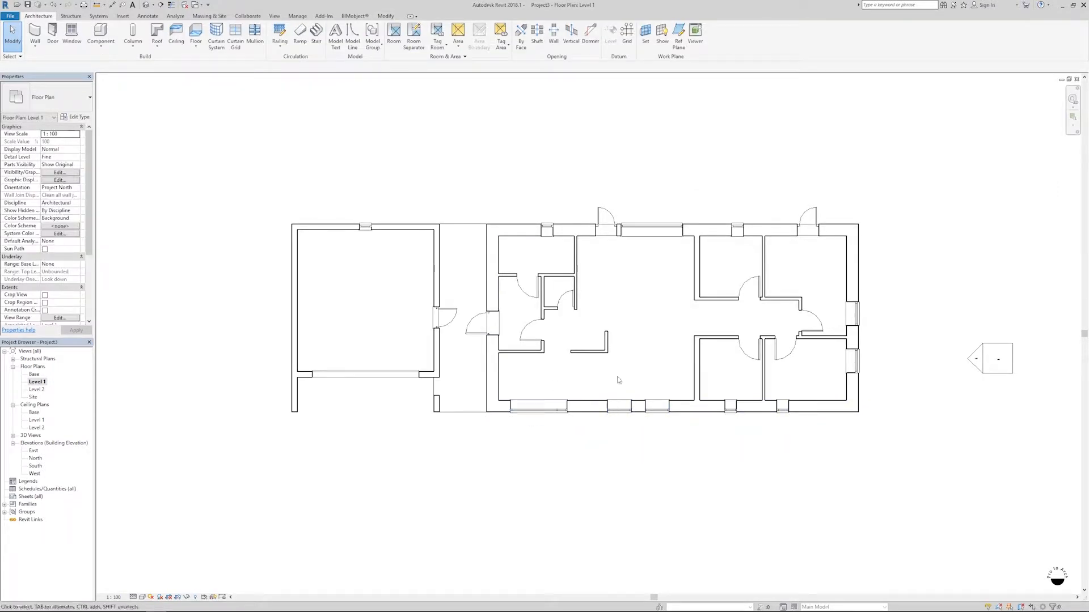
scroll(621, 374, "up", 2)
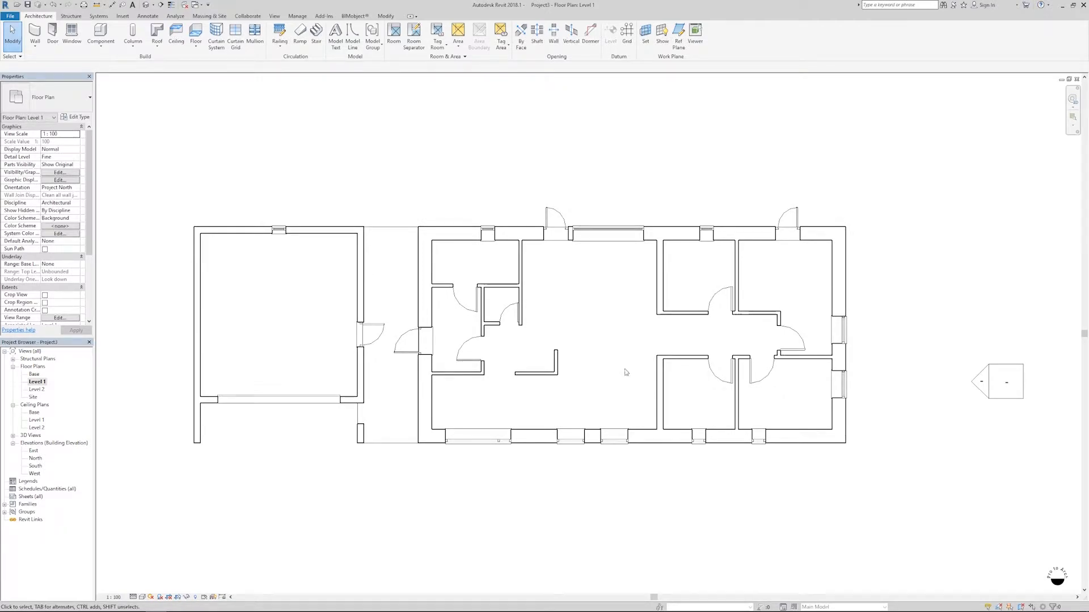
- Start a floor in the Level 2 plan and duplicate the Generic Floor - 400mm type as ceiling
double_click(36, 389)
middle_click_drag(602, 404, 538, 387)
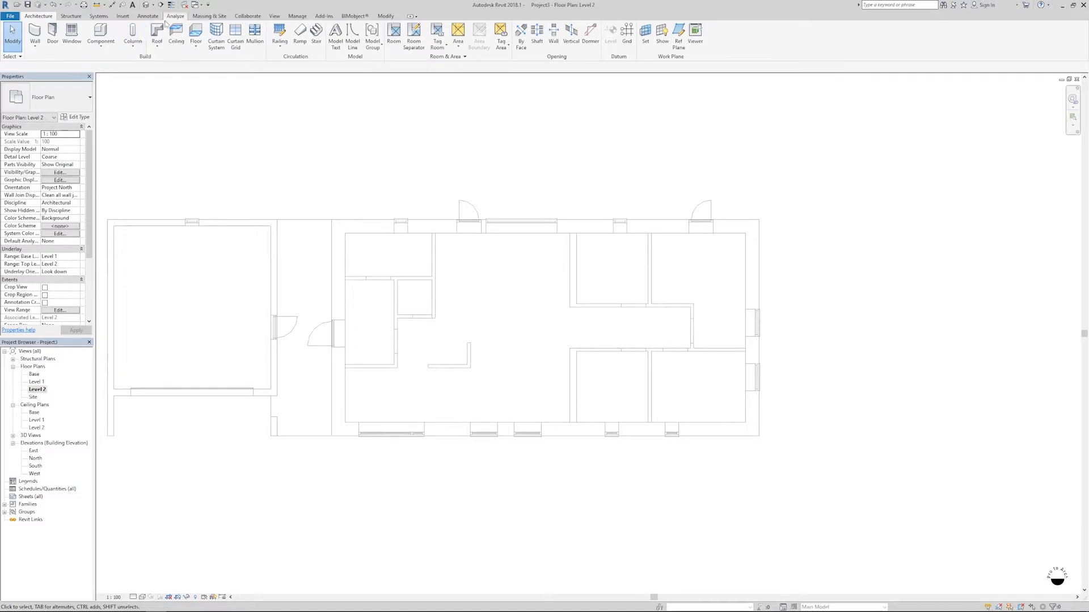
middle_click_drag(213, 141, 240, 146)
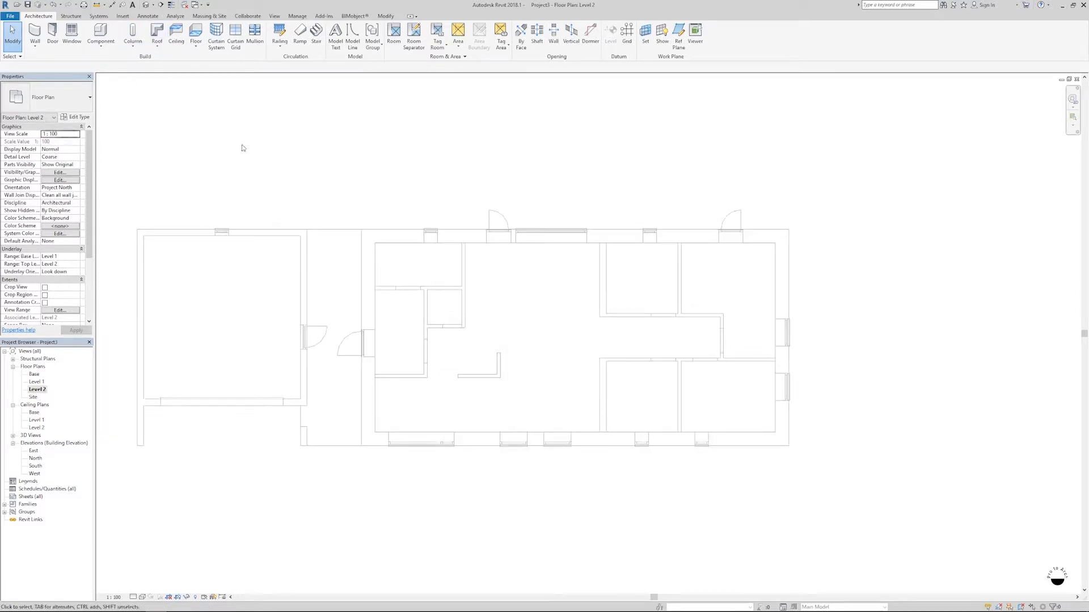
left_click(196, 32)
left_click(78, 100)
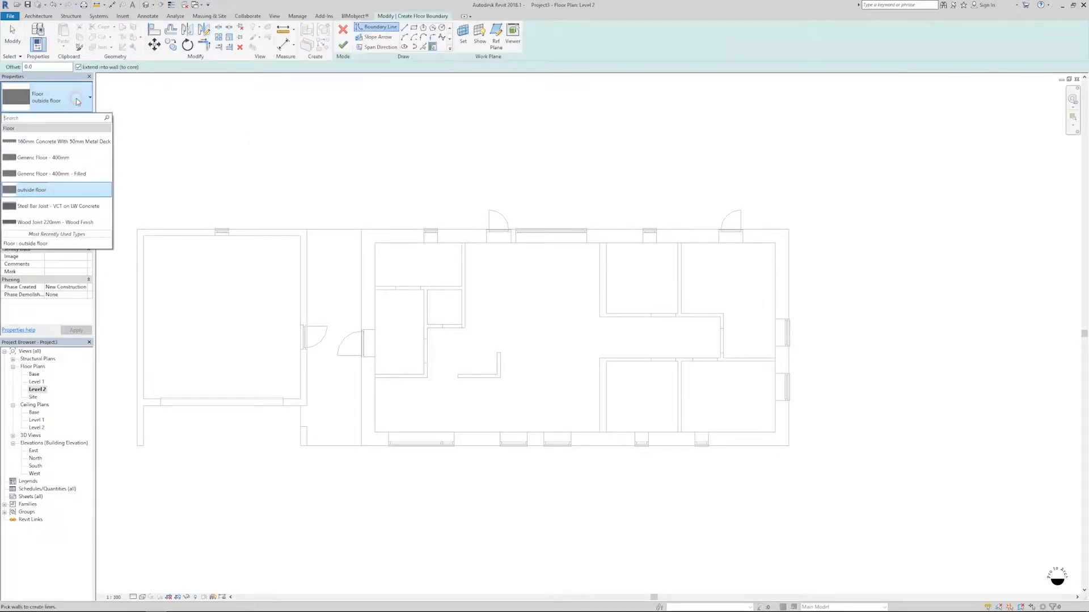
left_click(44, 158)
left_click(76, 117)
left_click(737, 188)
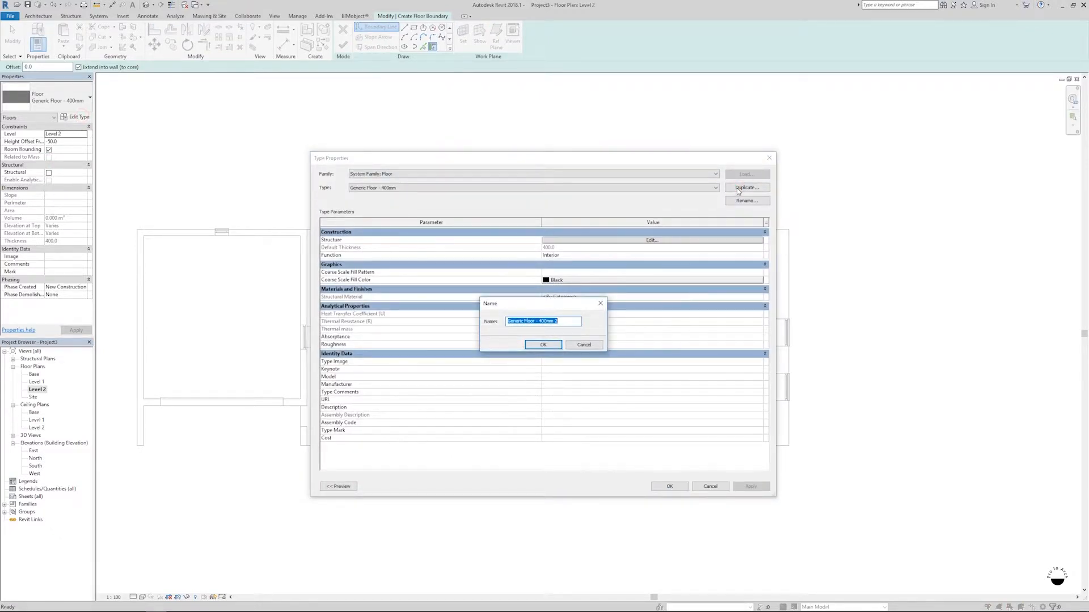
type("ceiling")
key("Return")
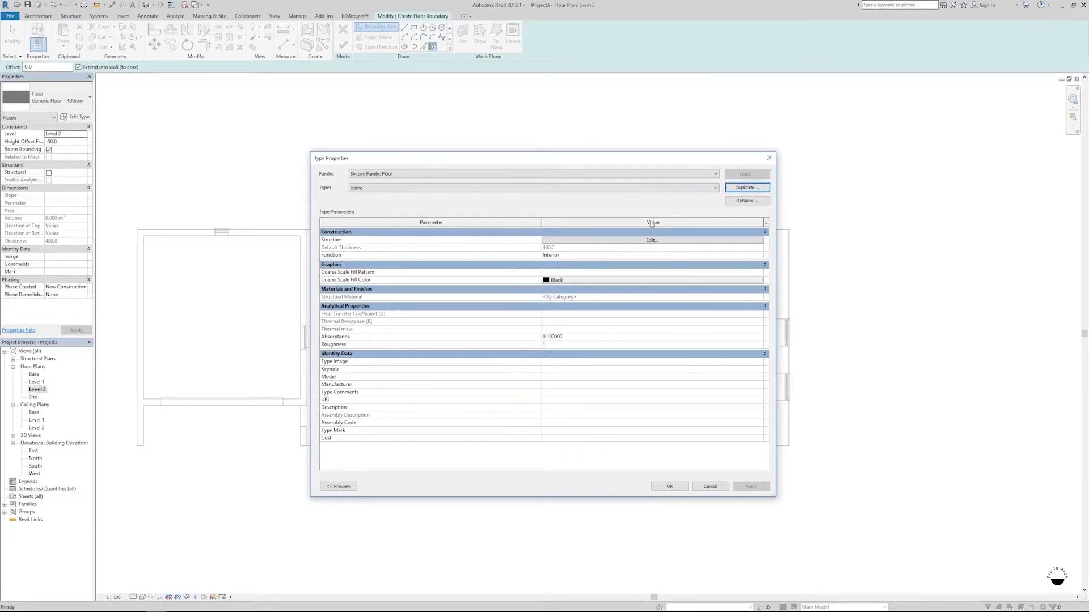
- Set the structure layer thickness of the ceiling floor type to 300 mm
left_click(643, 239)
left_click(567, 237)
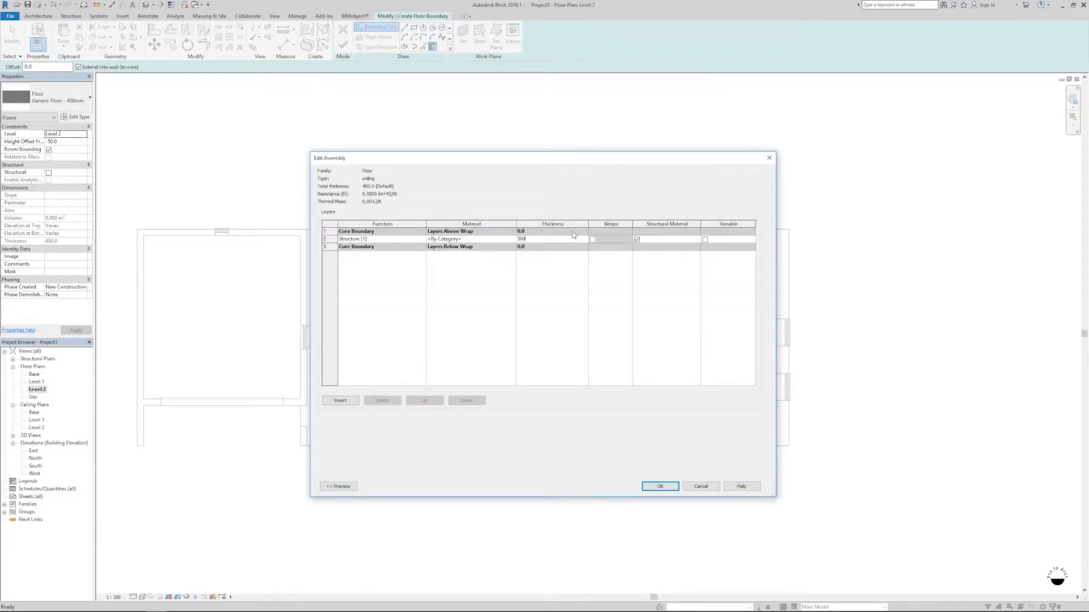
left_click(659, 483)
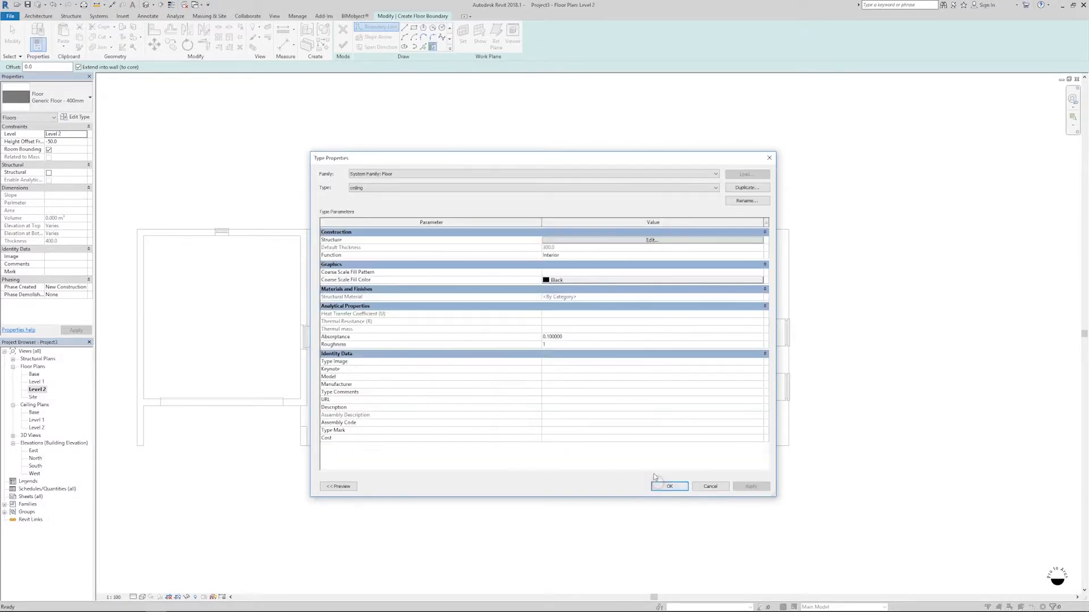
left_click(658, 486)
- Bound the ceiling floor by the inner faces of the main house's four exterior walls and finish its sketch
left_click(614, 243)
left_click(775, 276)
left_click(752, 431)
left_click(376, 406)
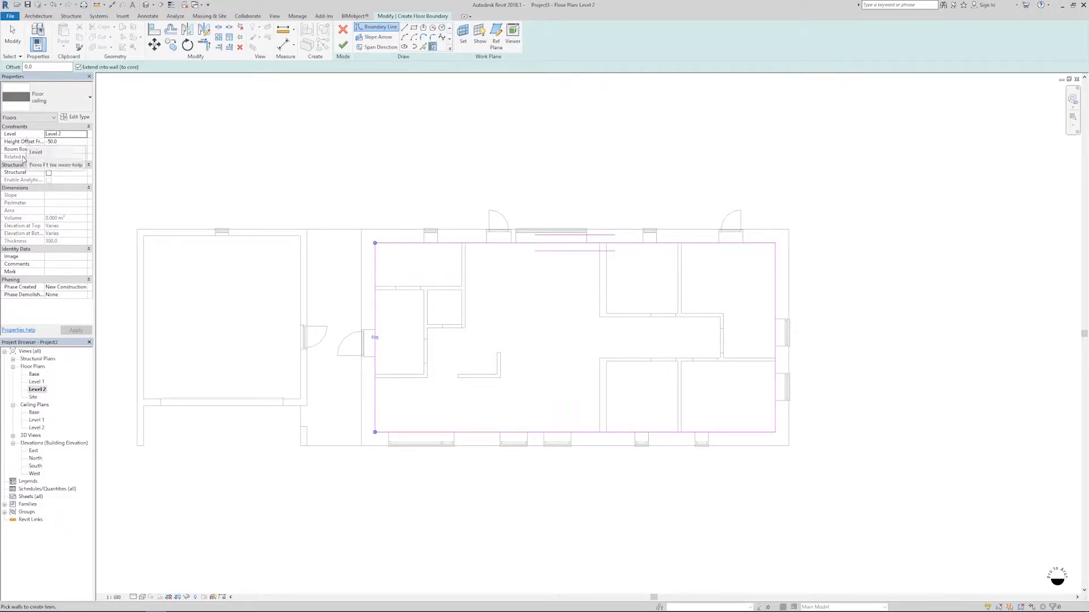
left_click(342, 45)
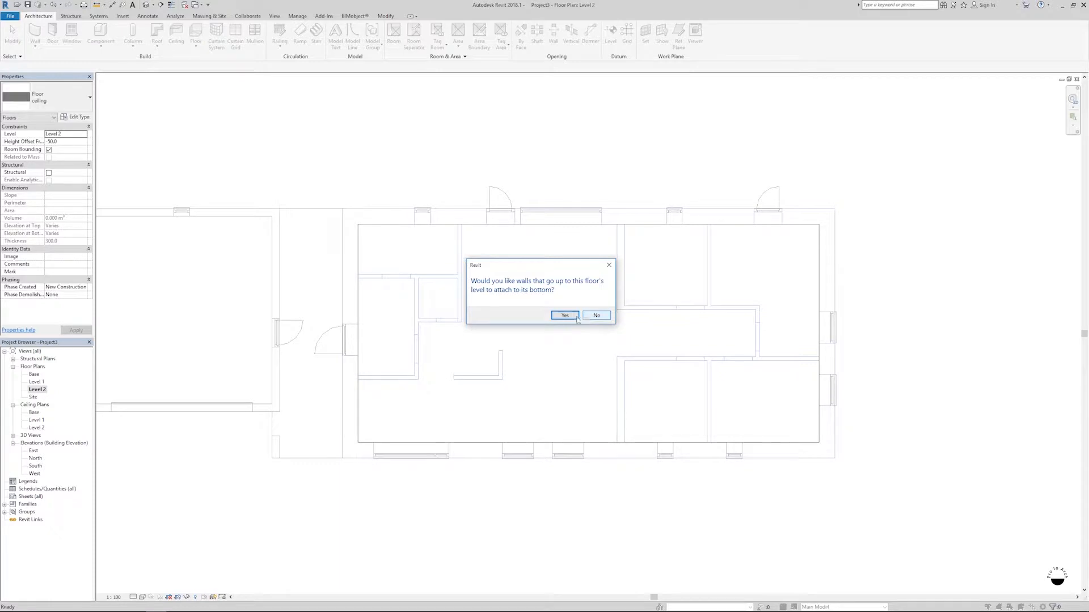
- Attach the walls that reach the ceiling floor's level to its bottom, accepting the warnings
left_click_drag(553, 266, 271, 212)
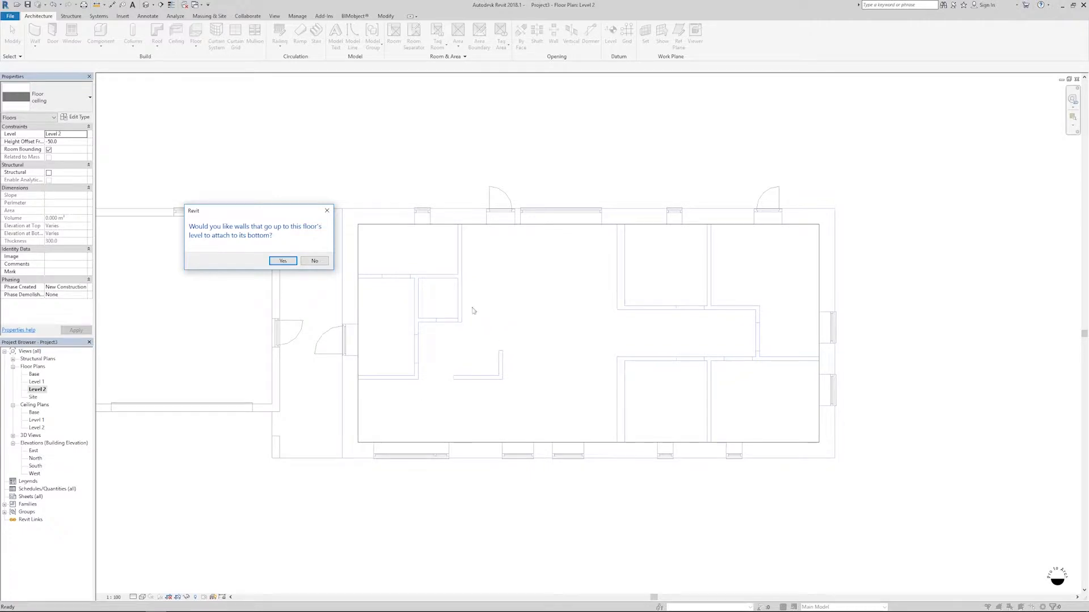
left_click(283, 261)
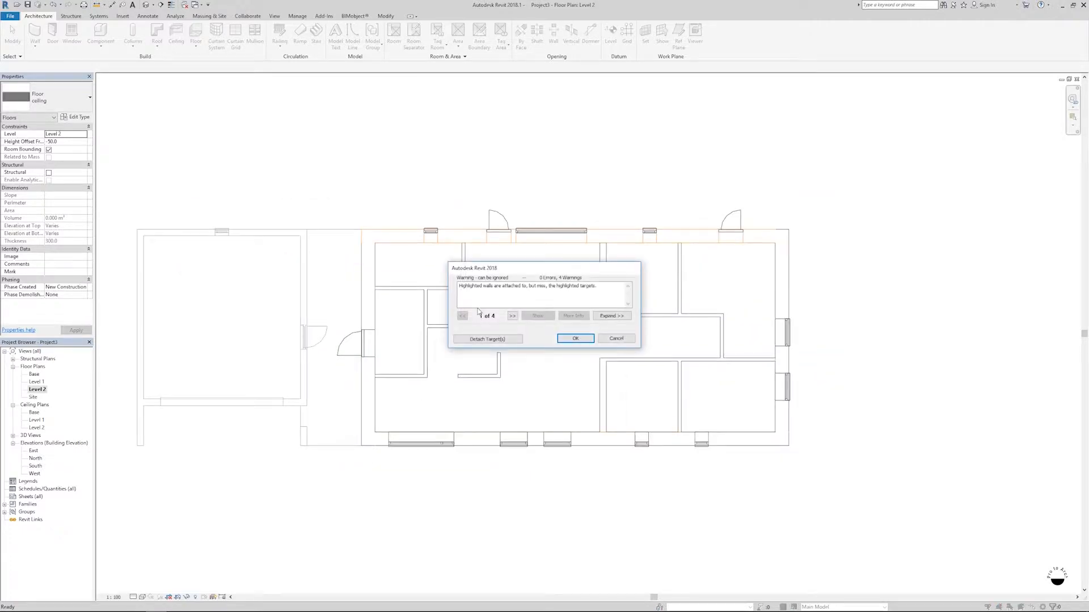
left_click(566, 339)
scroll(567, 340, "down", 1)
key("Escape")
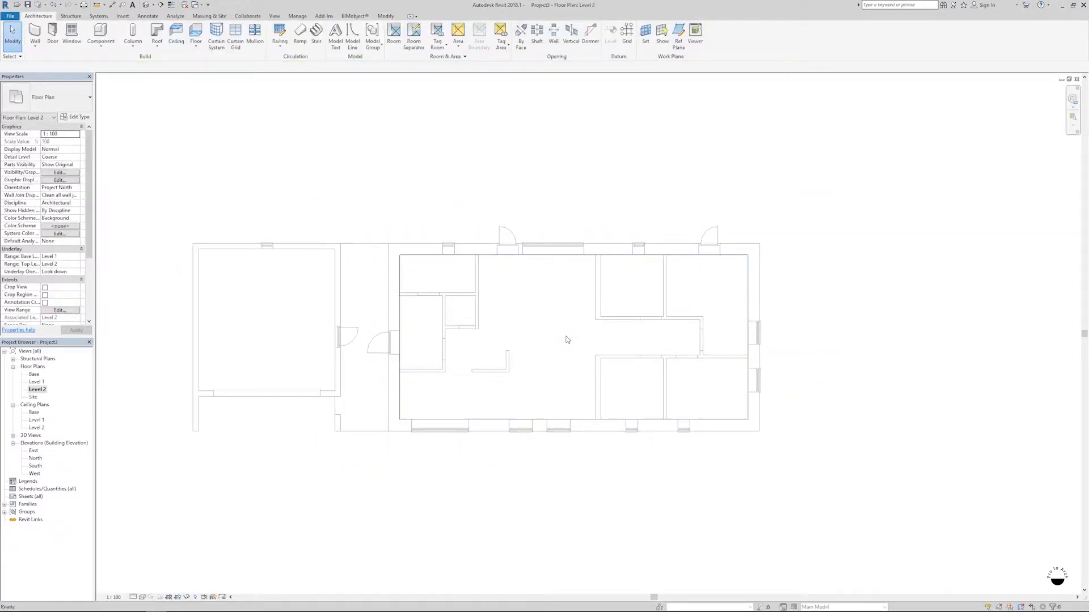
- Draw a building section vertically across the central room, looking towards the bedrooms, and shift its line slightly towards the garage
middle_click_drag(540, 321, 497, 304)
scroll(499, 306, "down", 1)
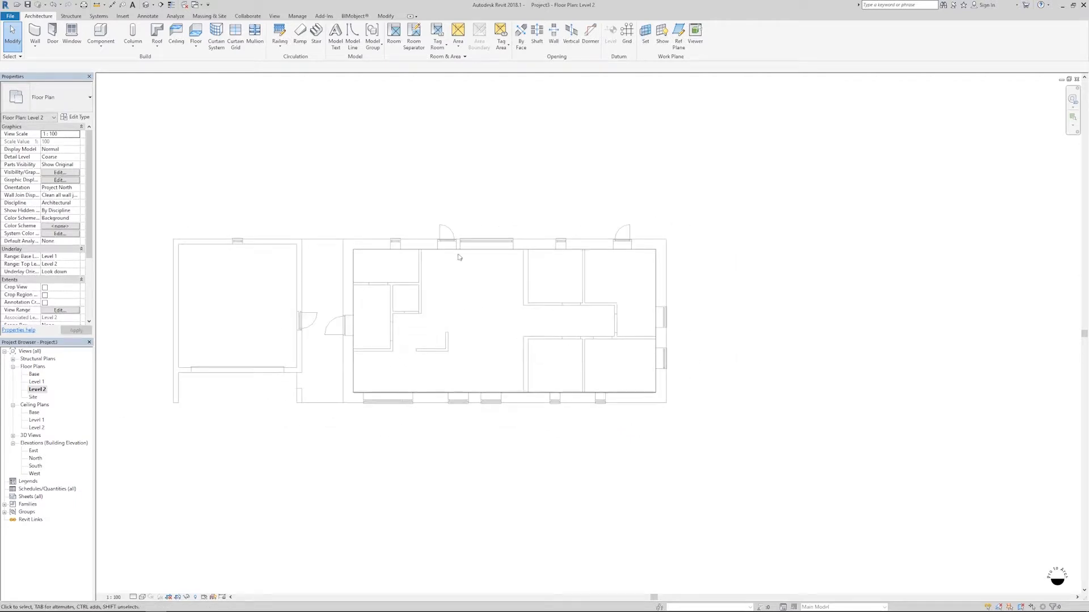
left_click(162, 6)
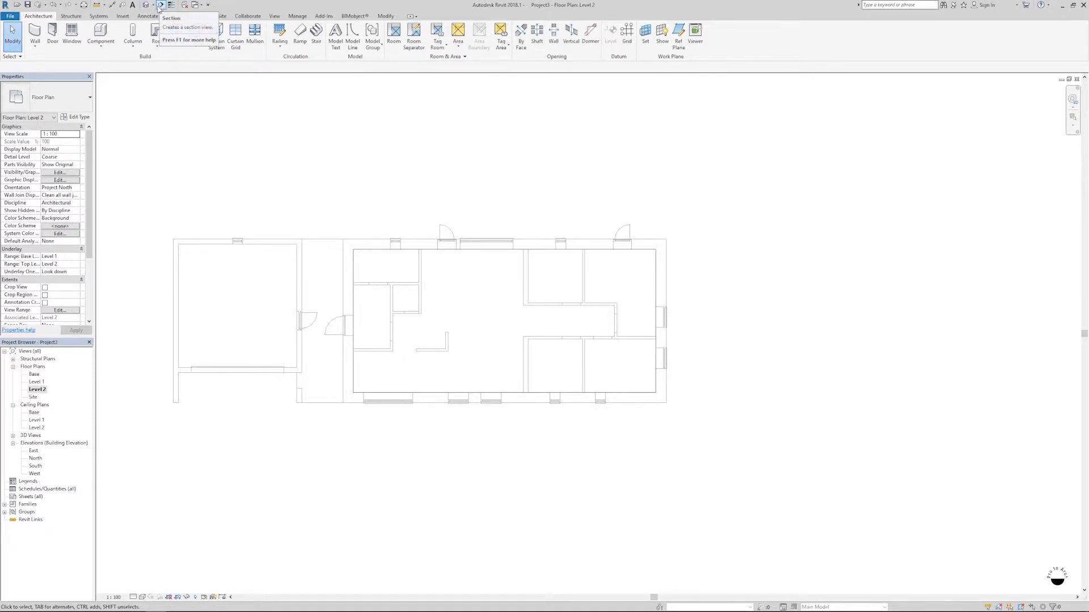
left_click(161, 6)
left_click(502, 186)
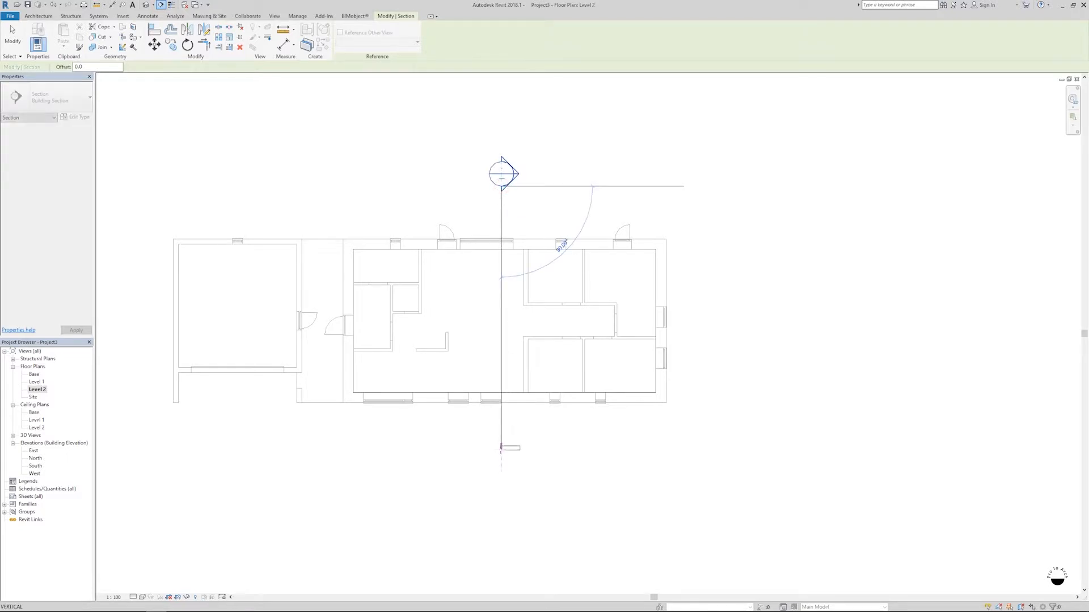
left_click(501, 448)
left_click_drag(500, 301, 481, 306)
left_click(502, 218)
- Open the new section view, close it, and reopen Section 1 from the project's list of building sections
double_click(498, 184)
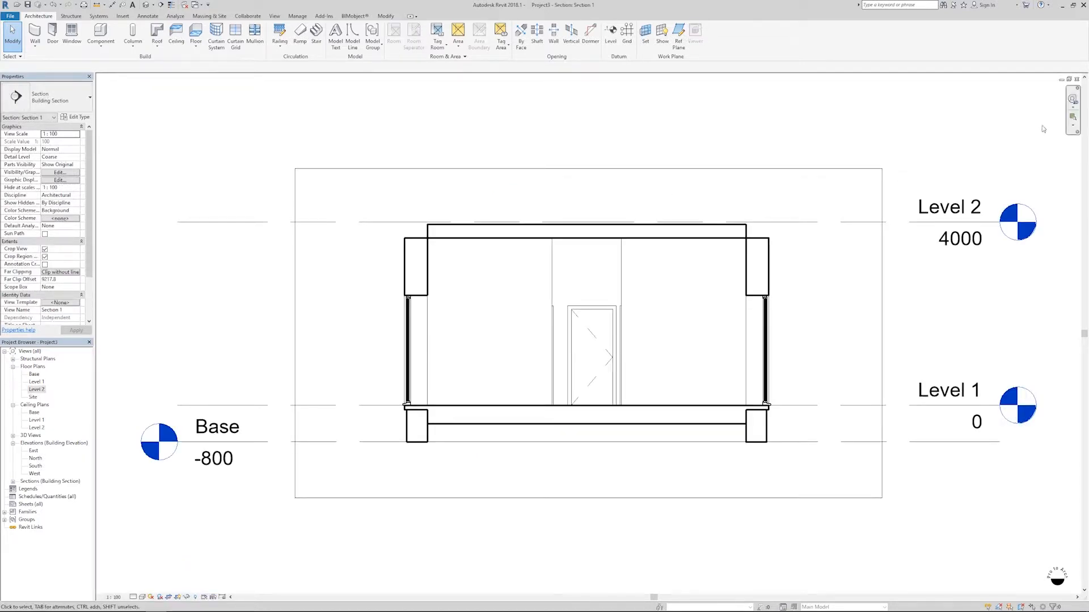
left_click(1076, 78)
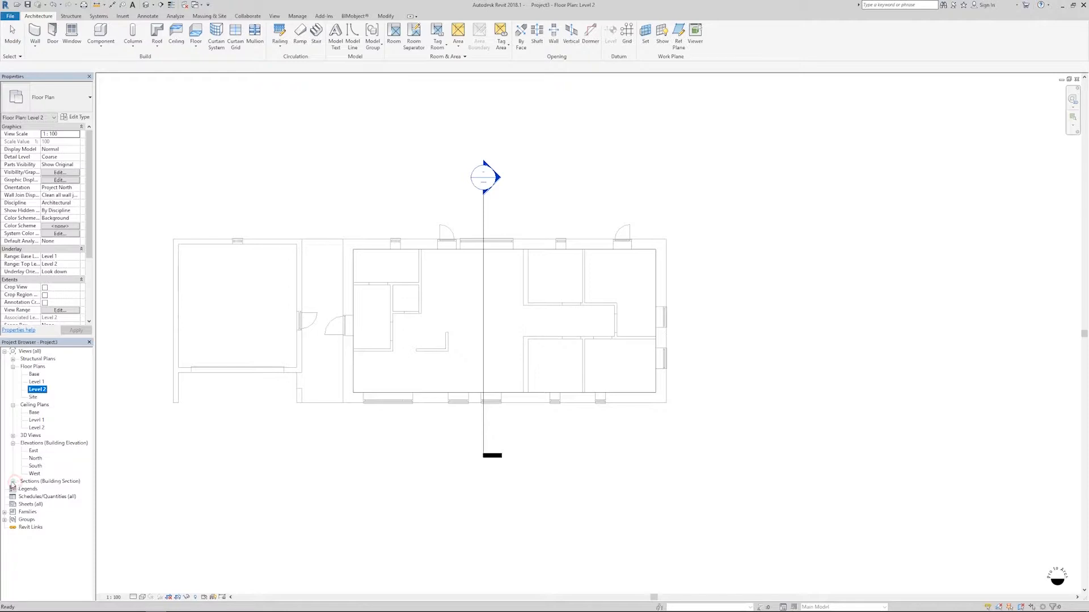
left_click(12, 482)
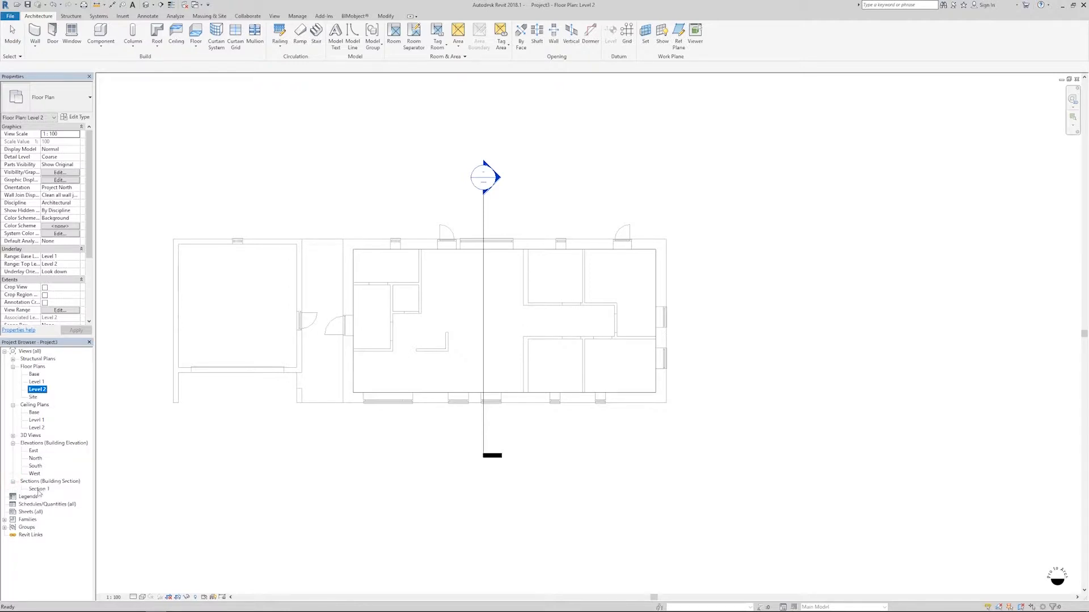
double_click(38, 489)
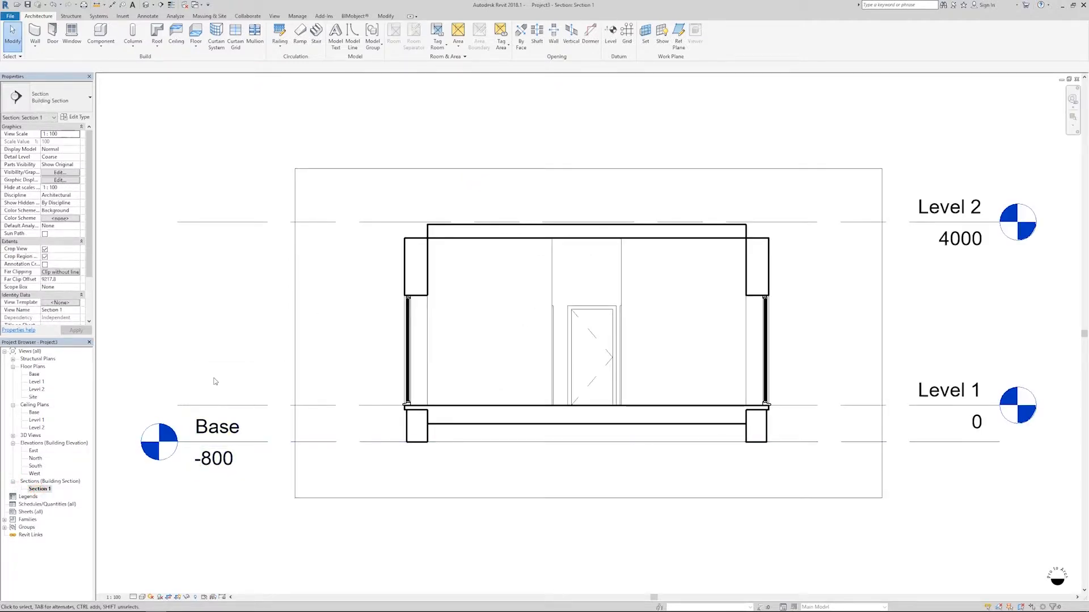
- Dimension the clear height from the top of the Level 1 floor to the underside of the ceiling floor in the section
key("d")
key("i")
left_click(483, 405)
left_click(506, 238)
left_click(501, 244)
key("Escape")
key("Escape")
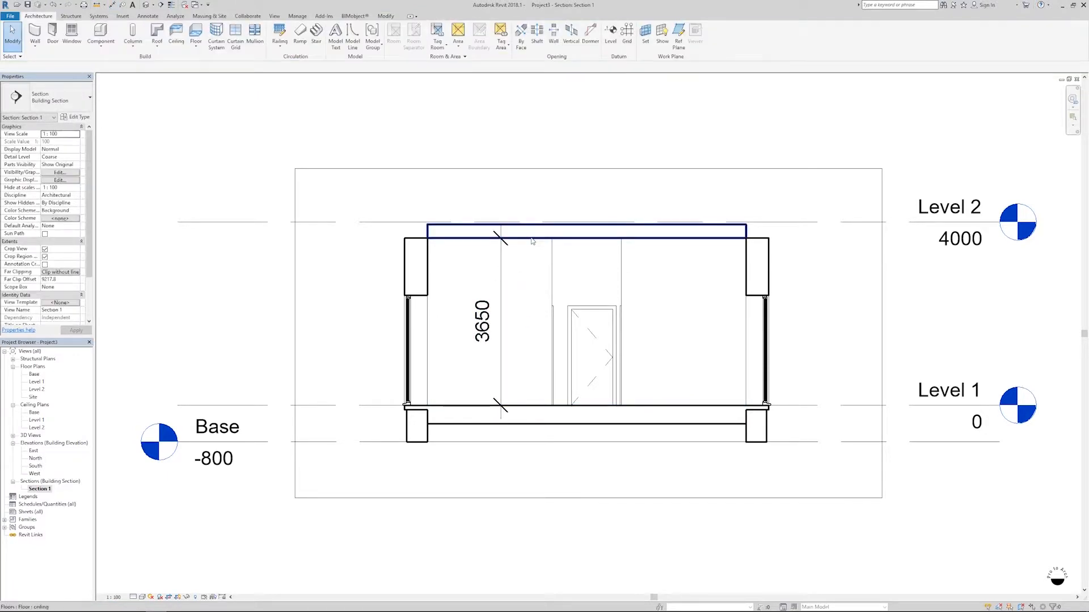
- Lower the ceiling floor by setting its clear height above the Level 1 floor to 2900 mm
left_click(532, 241)
left_click(483, 321)
type("2")
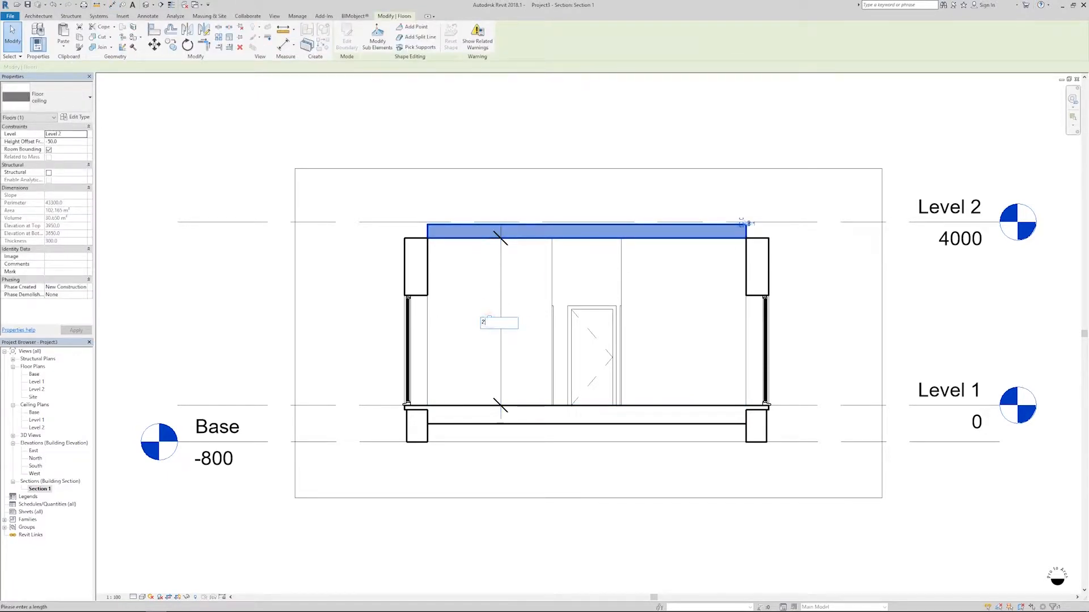
type("900")
key("Return")
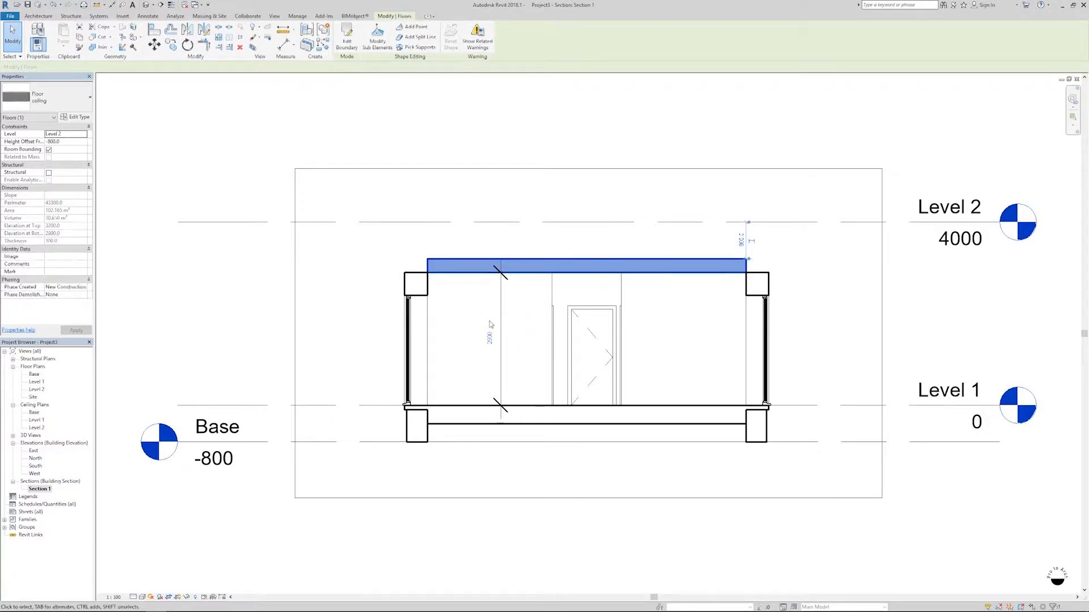
key("Escape")
- In the 3D view, detach the main house's four exterior walls from the ceiling floor
key("ctrl+Tab")
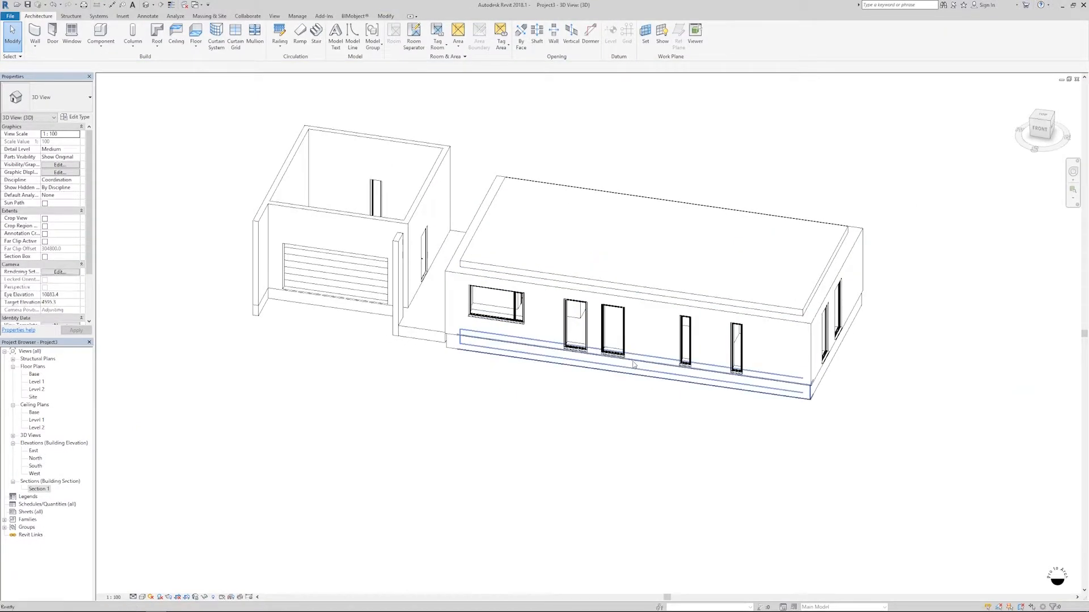
middle_click_drag(629, 363, 569, 404, "shift")
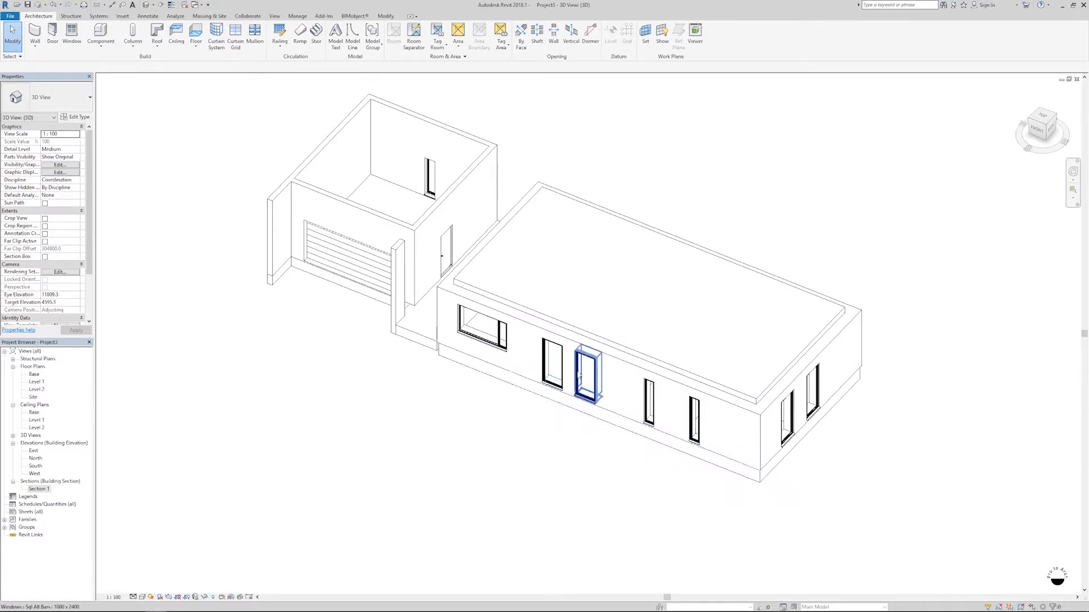
scroll(586, 364, "up", 2)
scroll(586, 363, "down", 2)
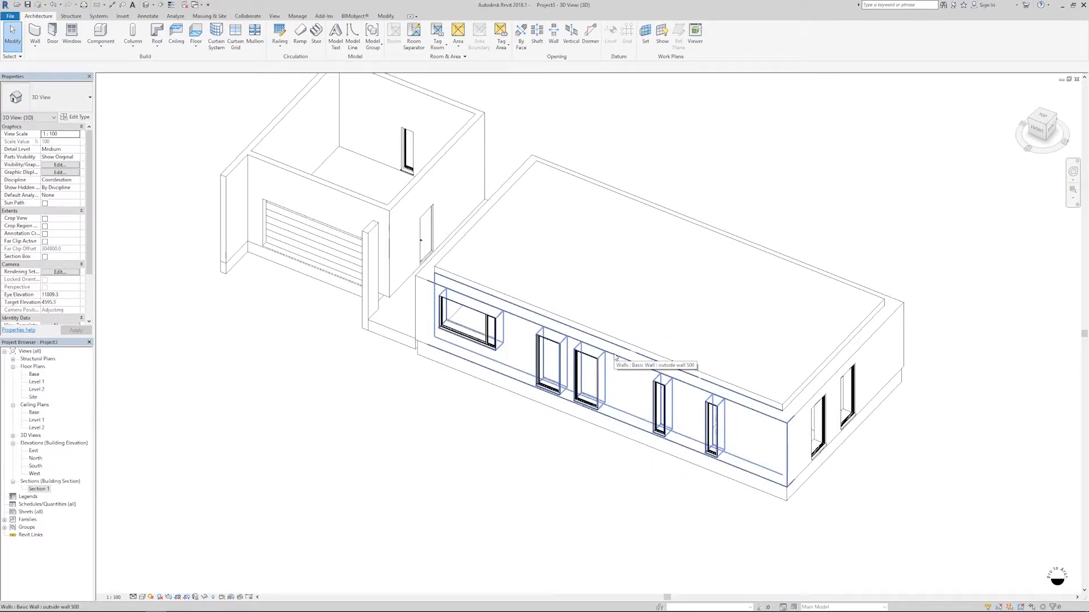
middle_click_drag(617, 348, 582, 365)
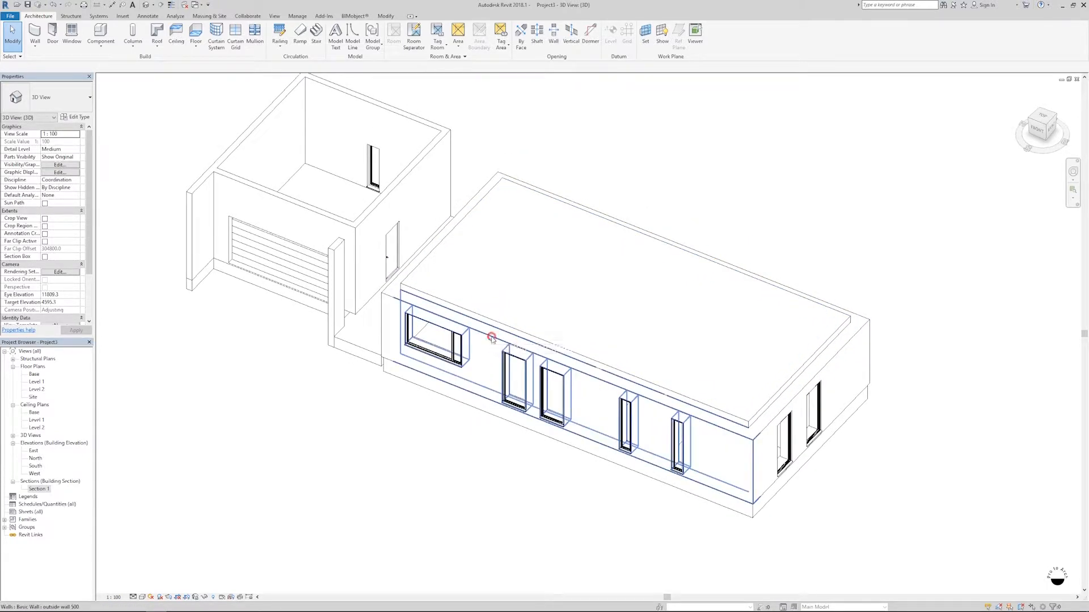
left_click(491, 338)
key("Tab")
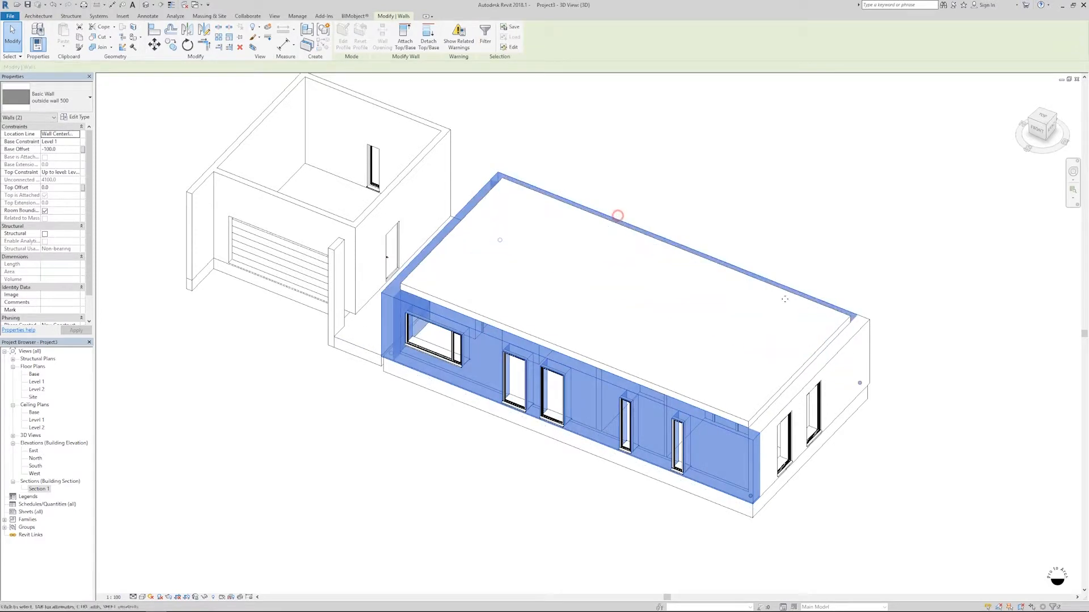
left_click(620, 216)
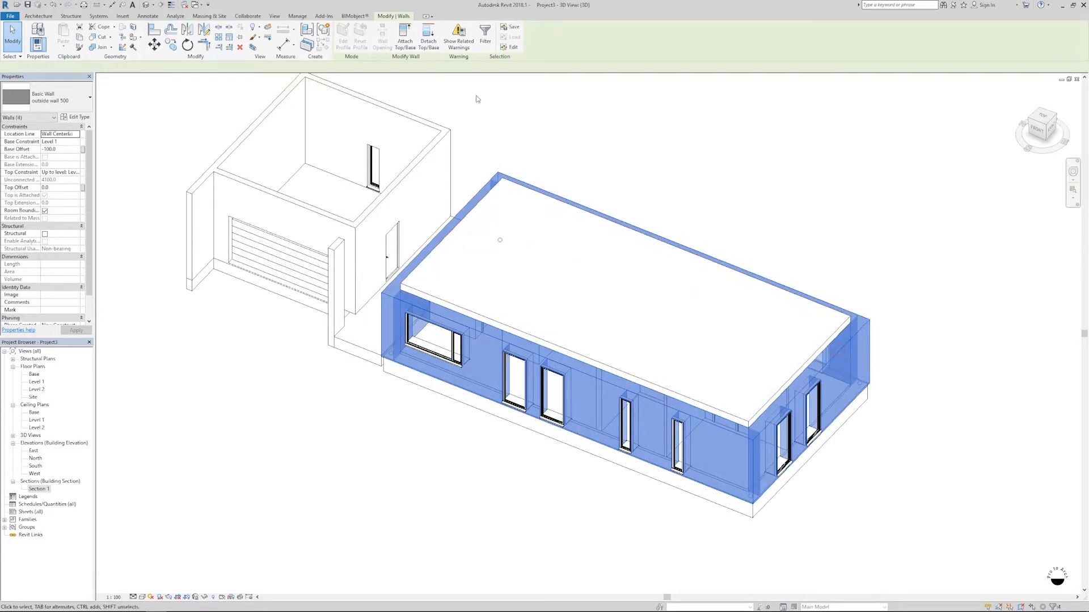
left_click(434, 46)
left_click(508, 182)
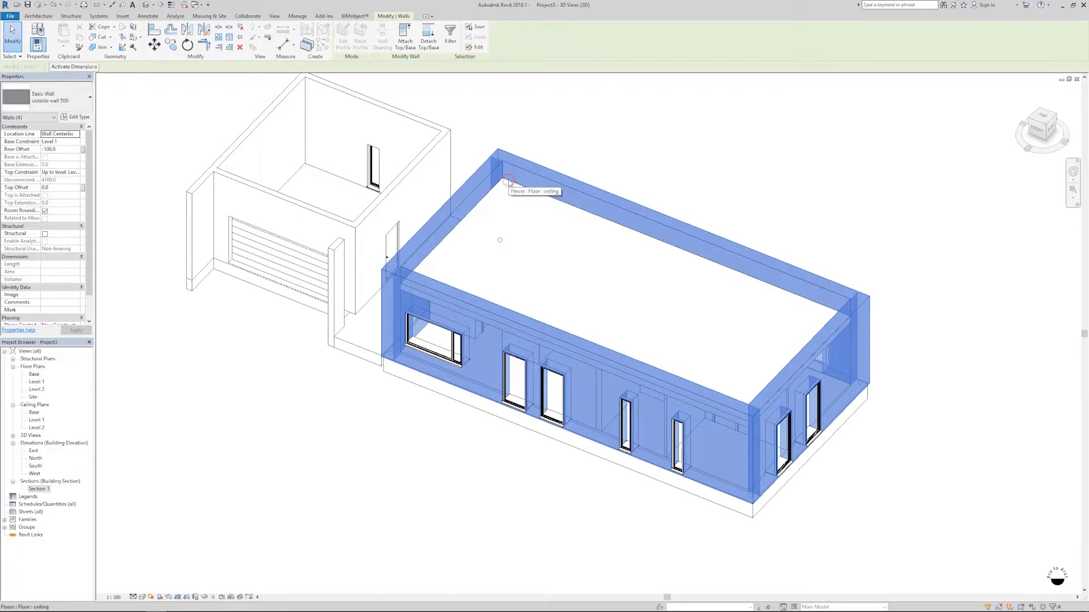
left_click(396, 403)
- Start a Roof by Extrusion on the inner face of the main house's garage-side wall, referenced to Level 2 with 0.0 offset
middle_click_drag(425, 488, 681, 375, "shift")
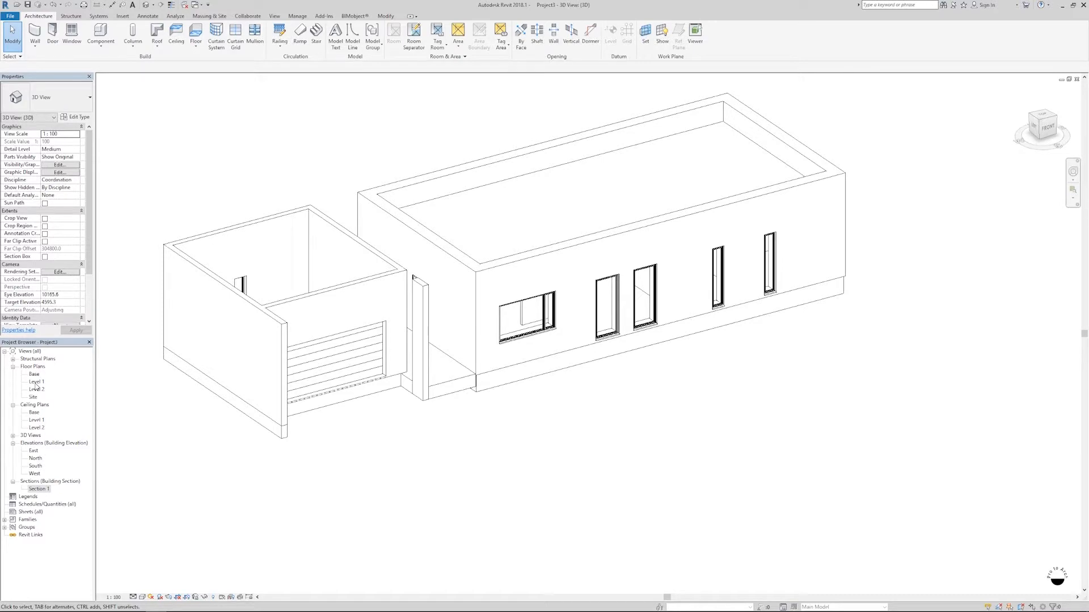
middle_click_drag(662, 414, 482, 304, "shift")
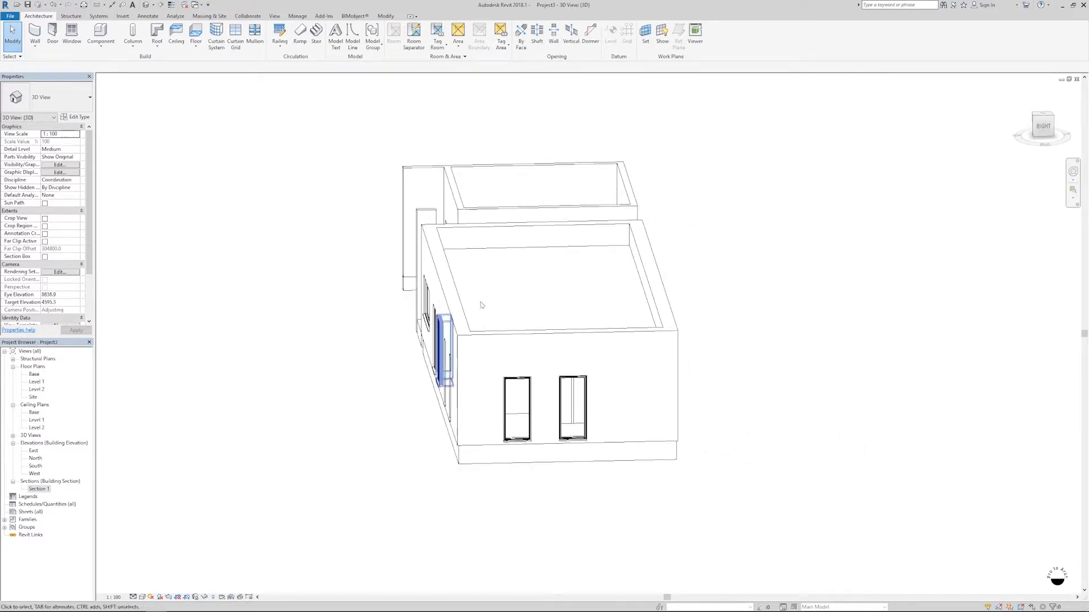
scroll(809, 286, "up", 2)
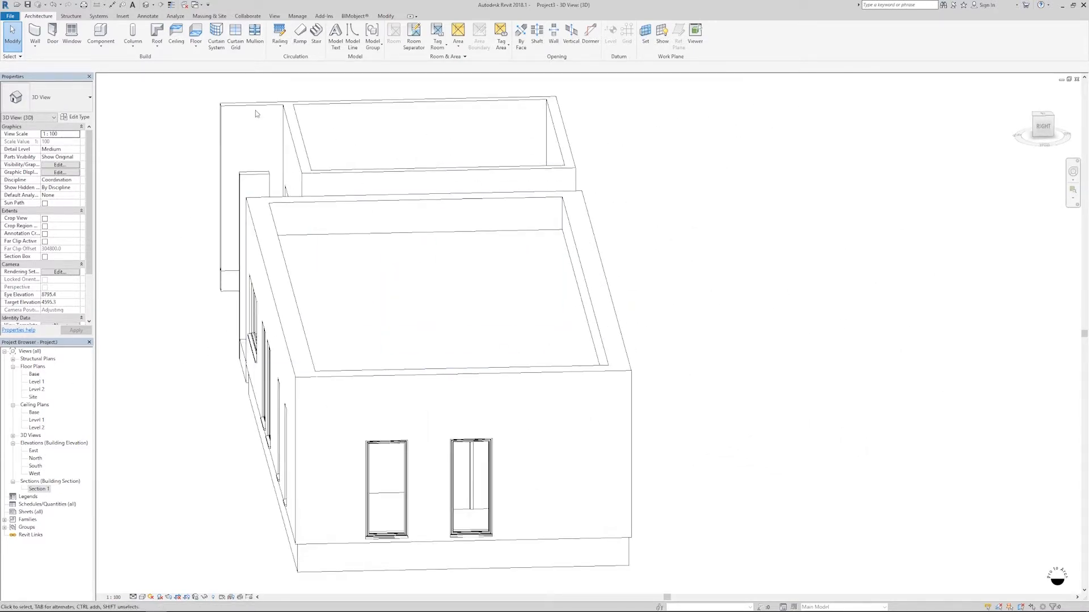
middle_click_drag(240, 186, 277, 179)
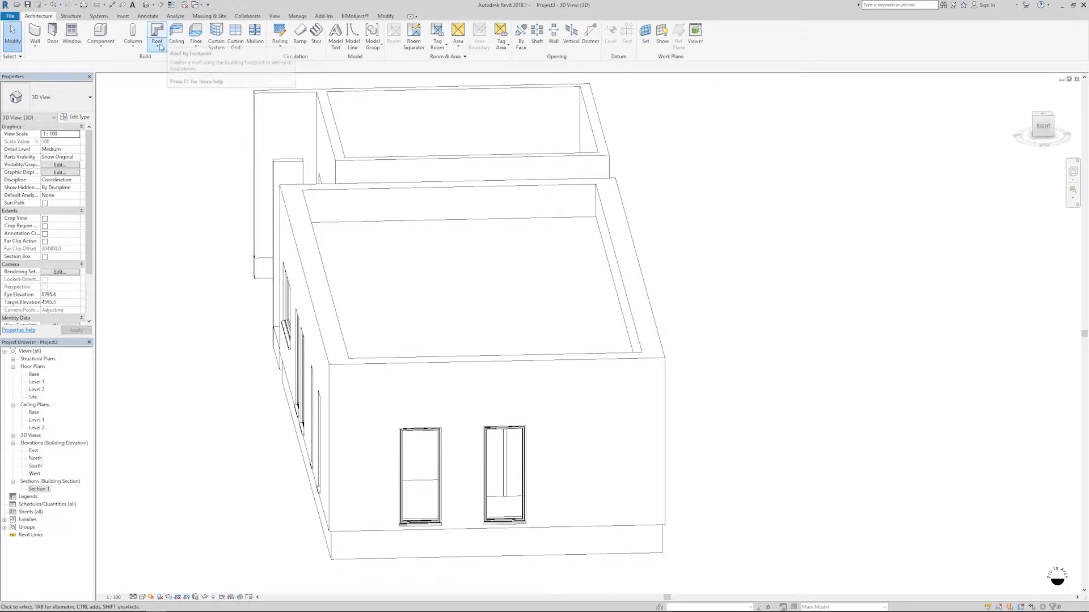
left_click(157, 45)
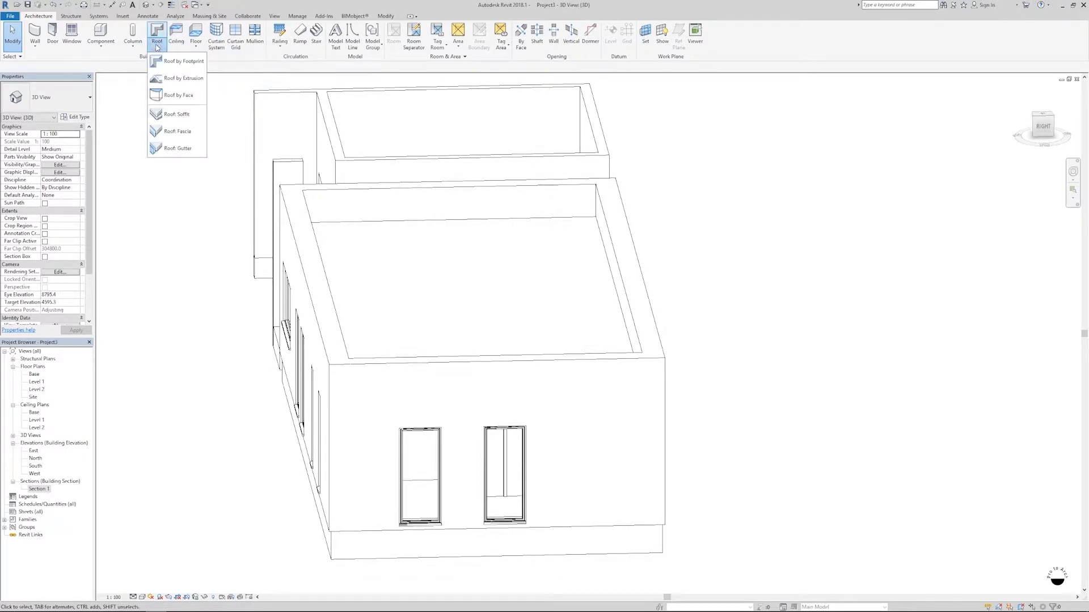
left_click(178, 79)
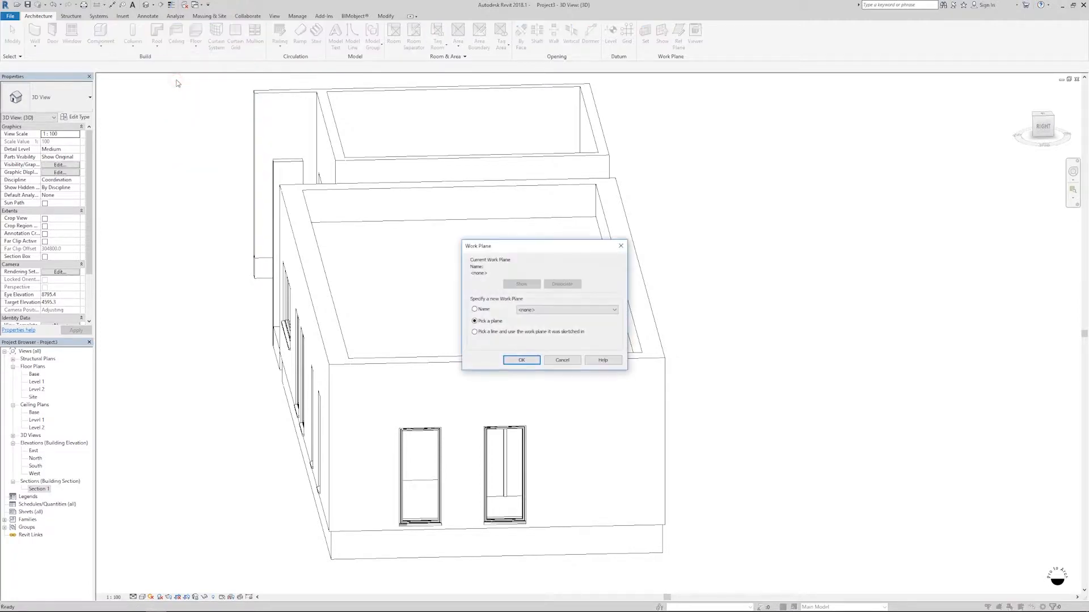
left_click_drag(522, 254, 759, 147)
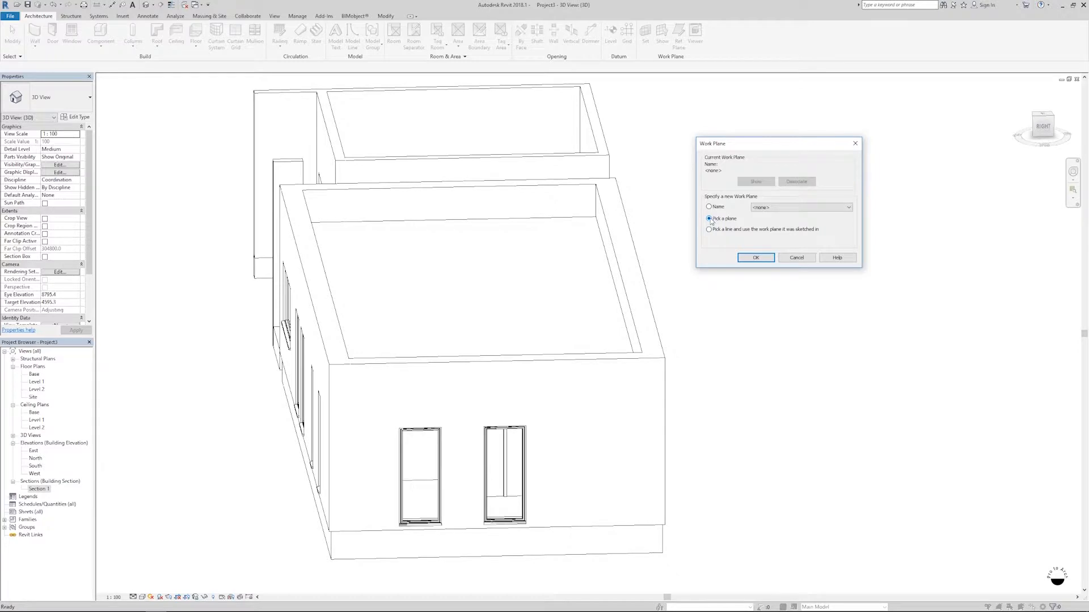
left_click(757, 257)
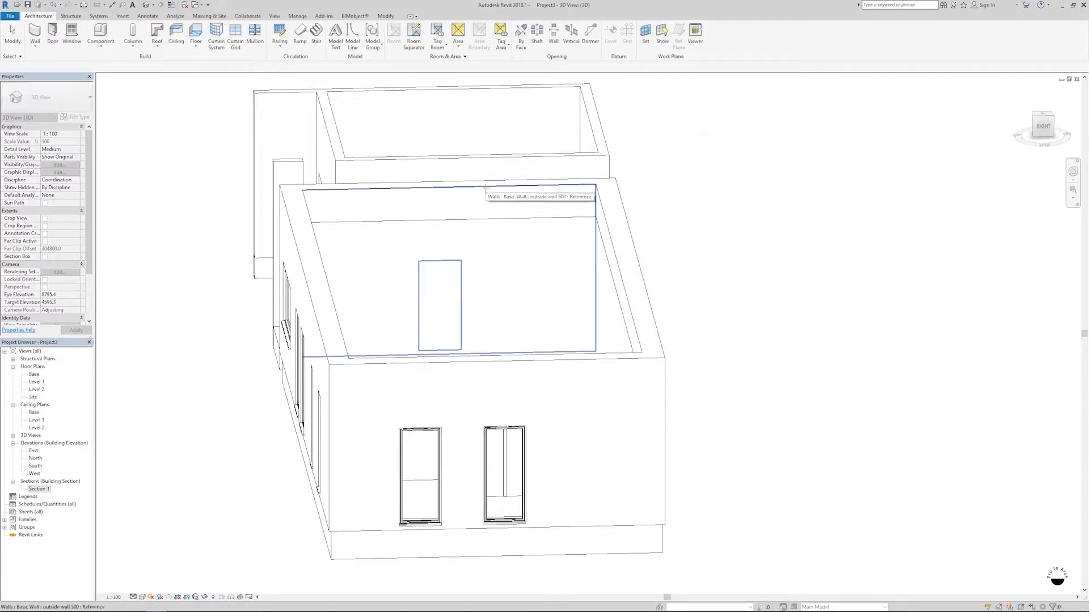
left_click(486, 190)
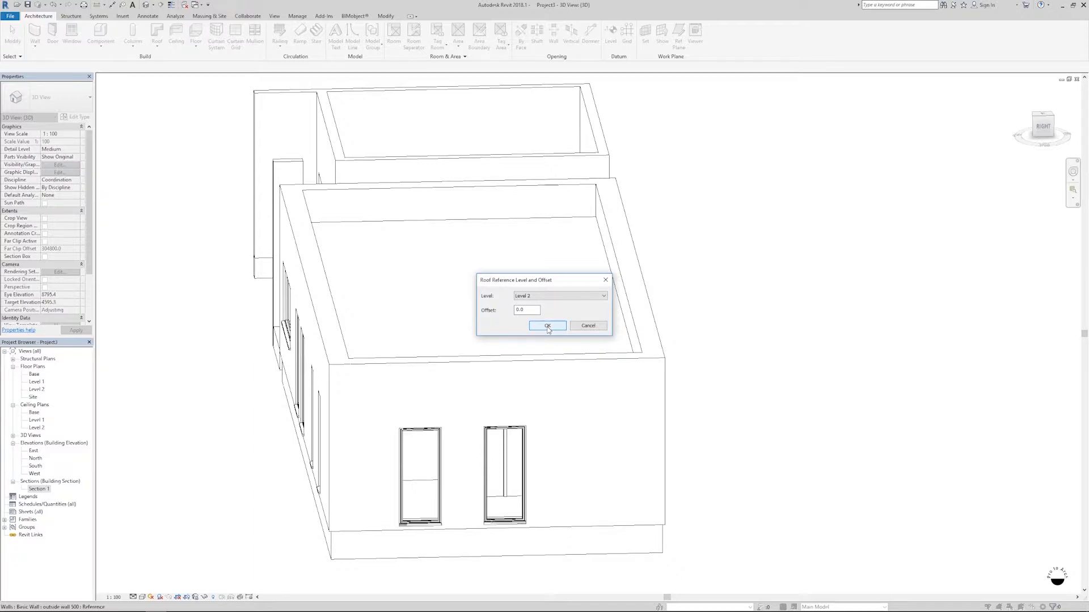
left_click(548, 326)
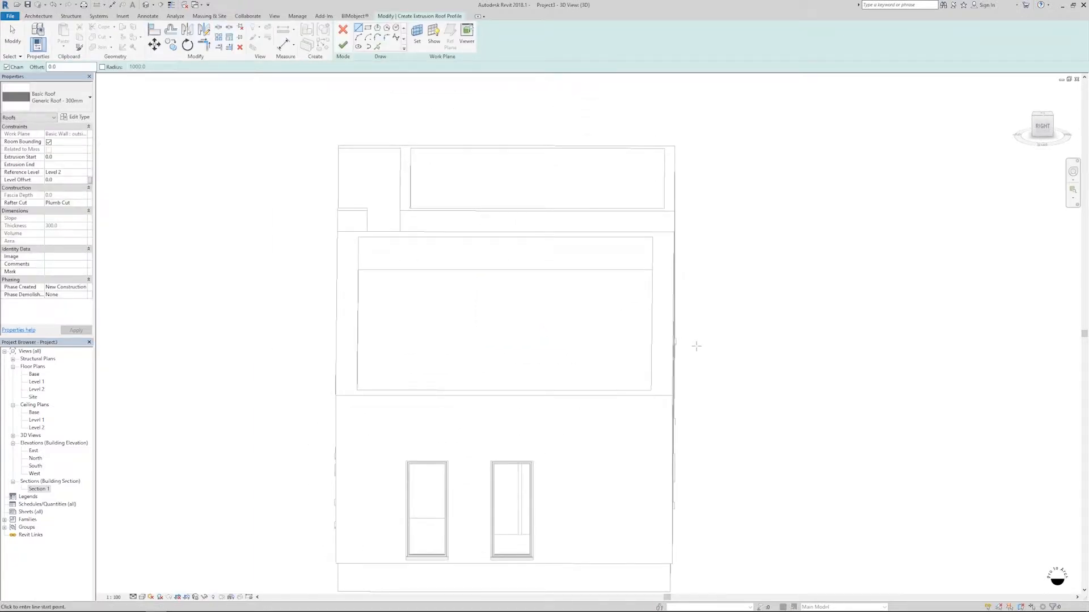
- Face the 3D view squarely to the Right side and set its visual style to Wireframe
middle_click_drag(802, 266, 911, 204, "shift")
key("Escape")
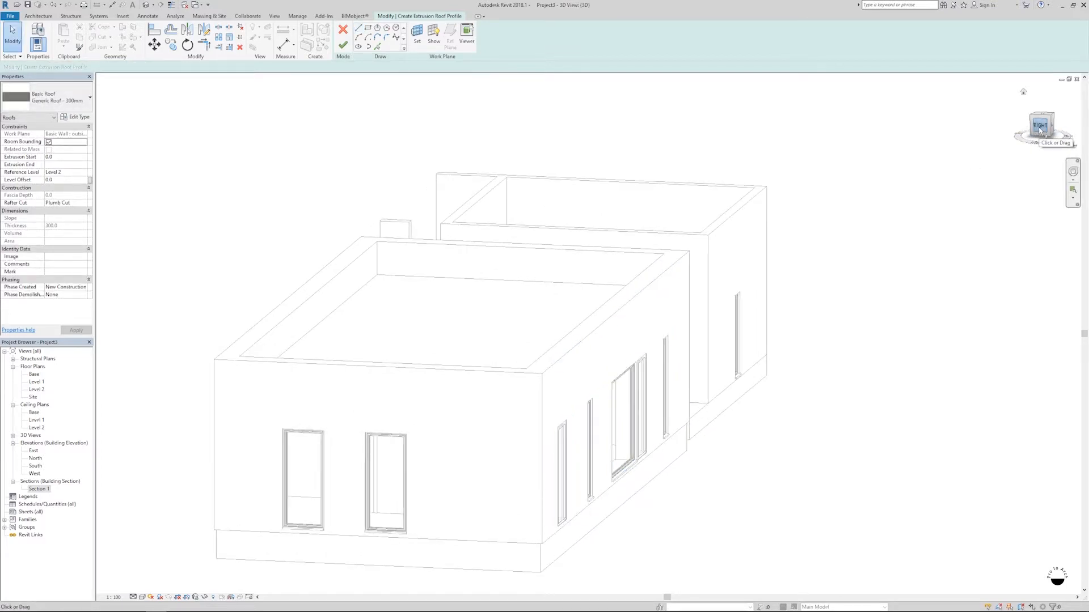
left_click(1039, 130)
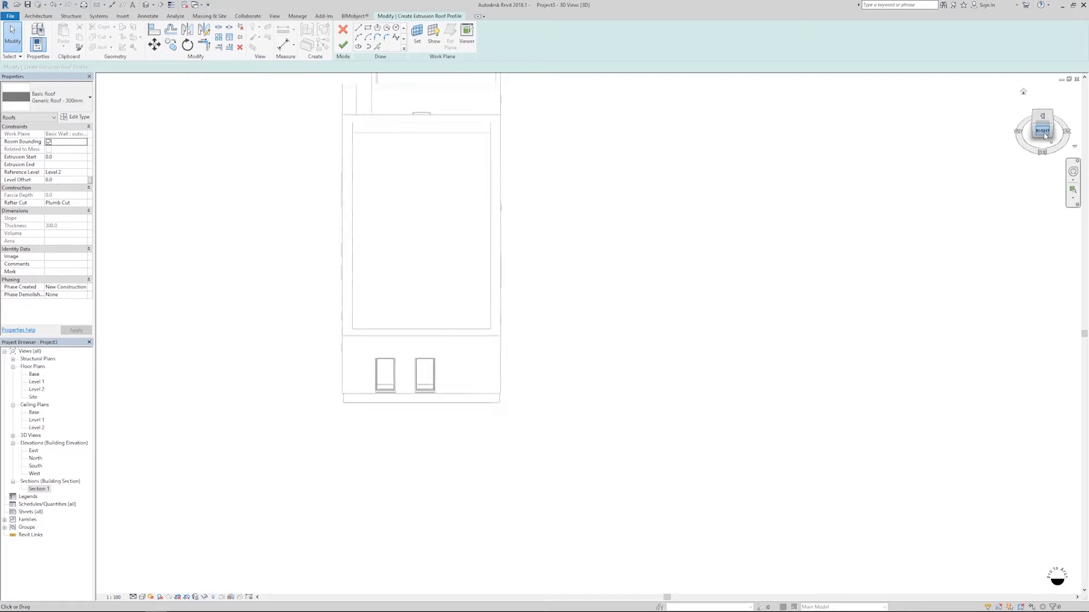
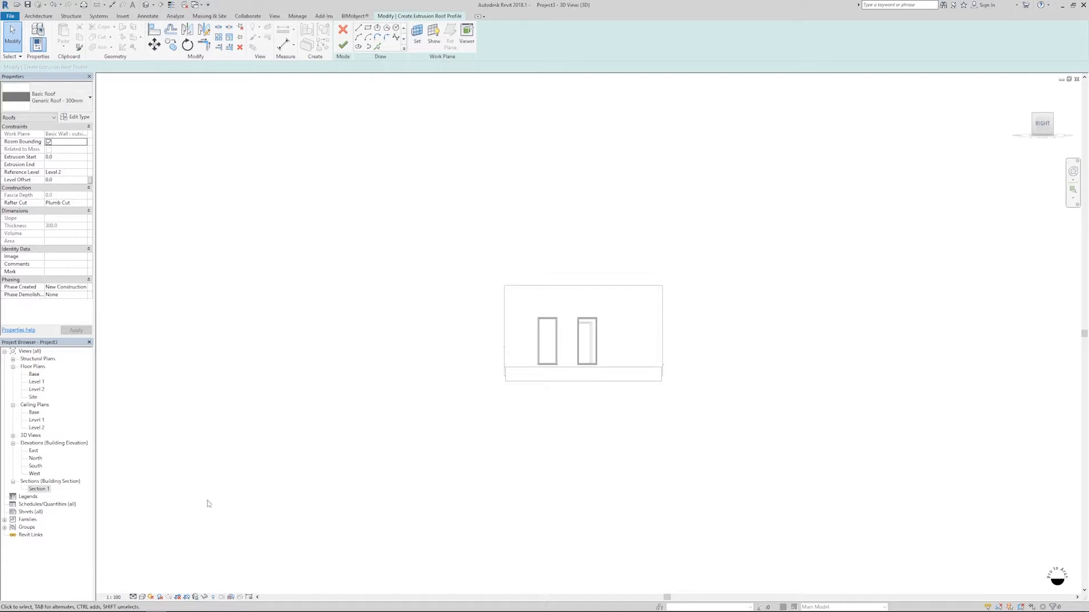
left_click(142, 597)
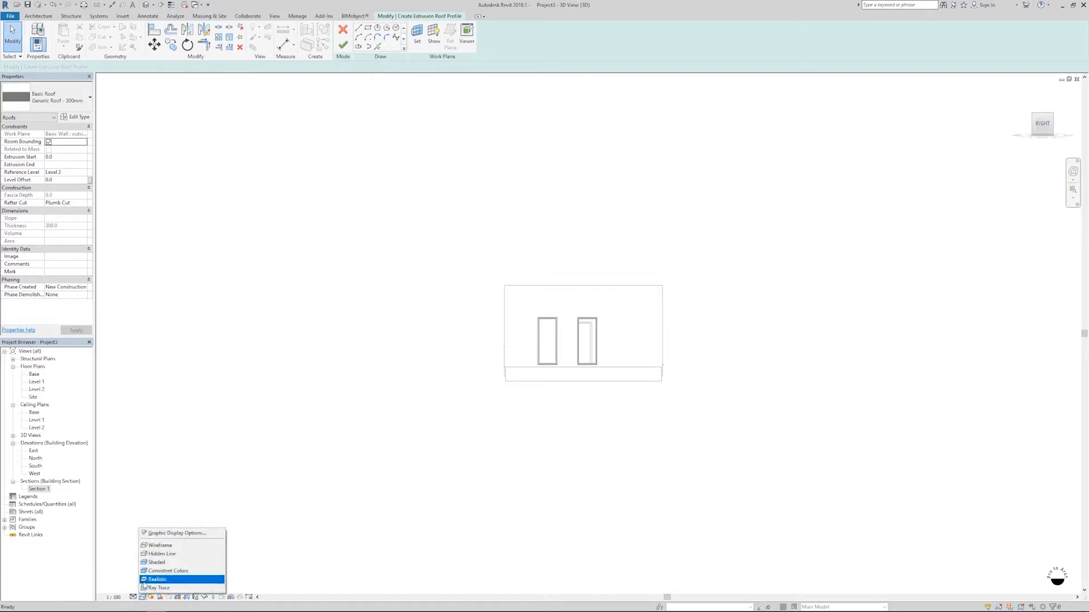
left_click(152, 547)
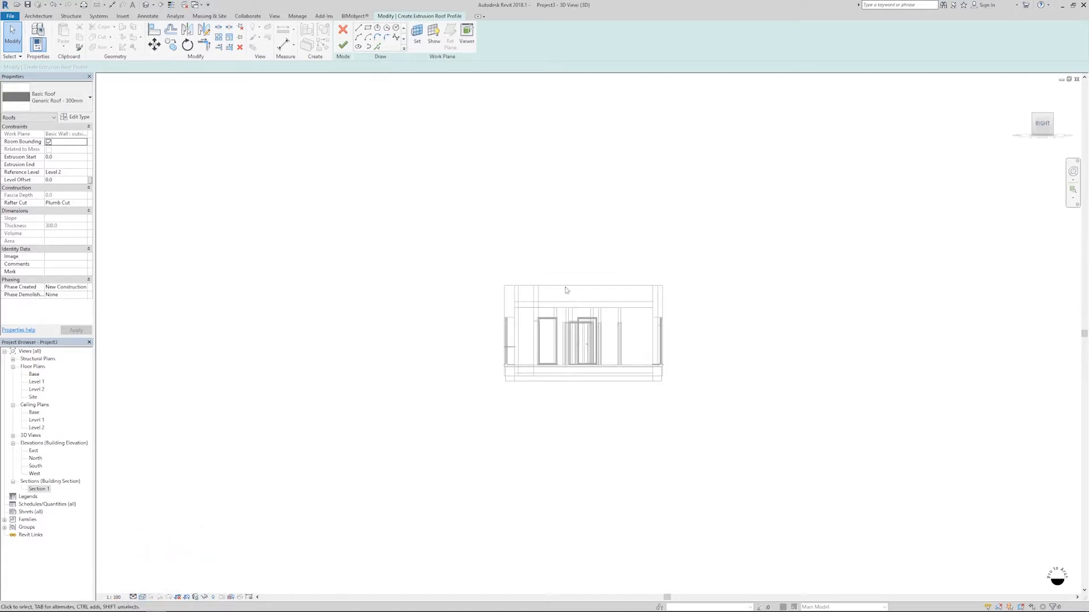
scroll(573, 335, "up", 4)
- Sketch the roof profile as a line sloping down about 2° from the front wall's top inner corner to the opposite wall's outer face
left_click(359, 28)
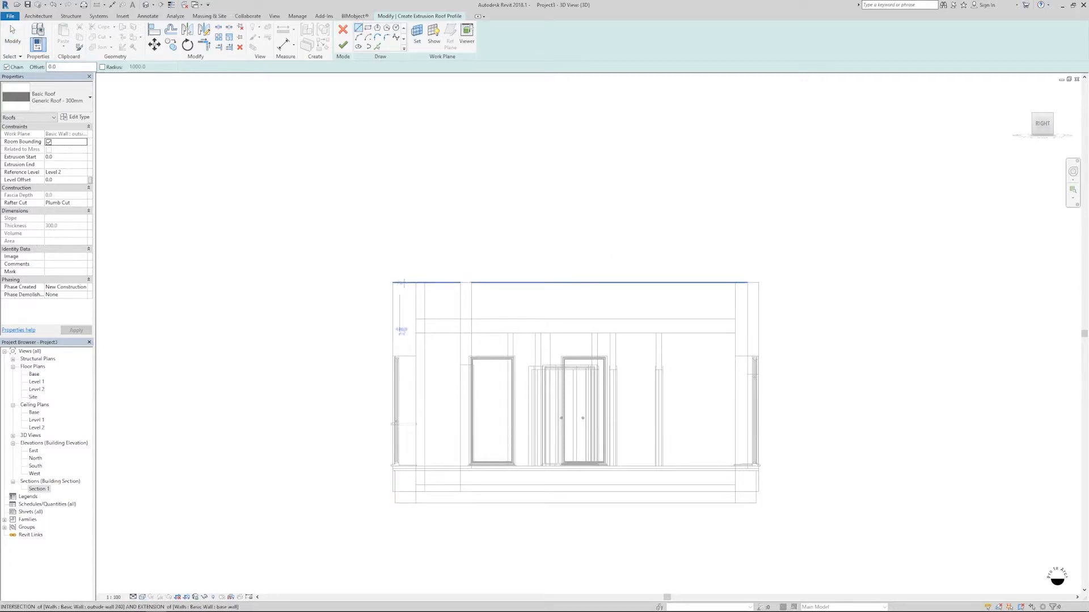
left_click(415, 282)
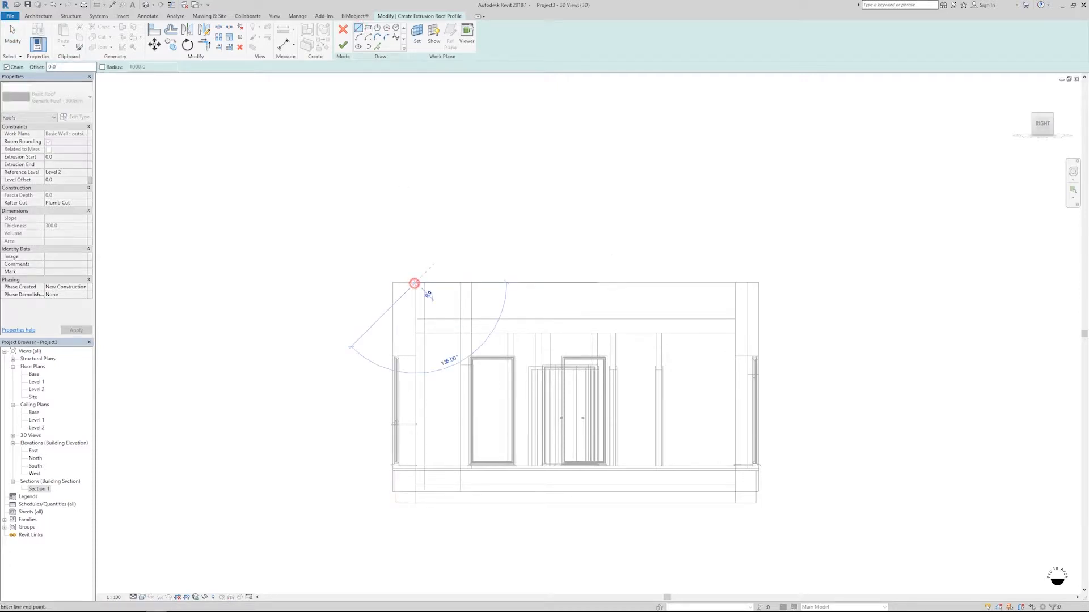
left_click(759, 293)
key("Escape")
key("Escape")
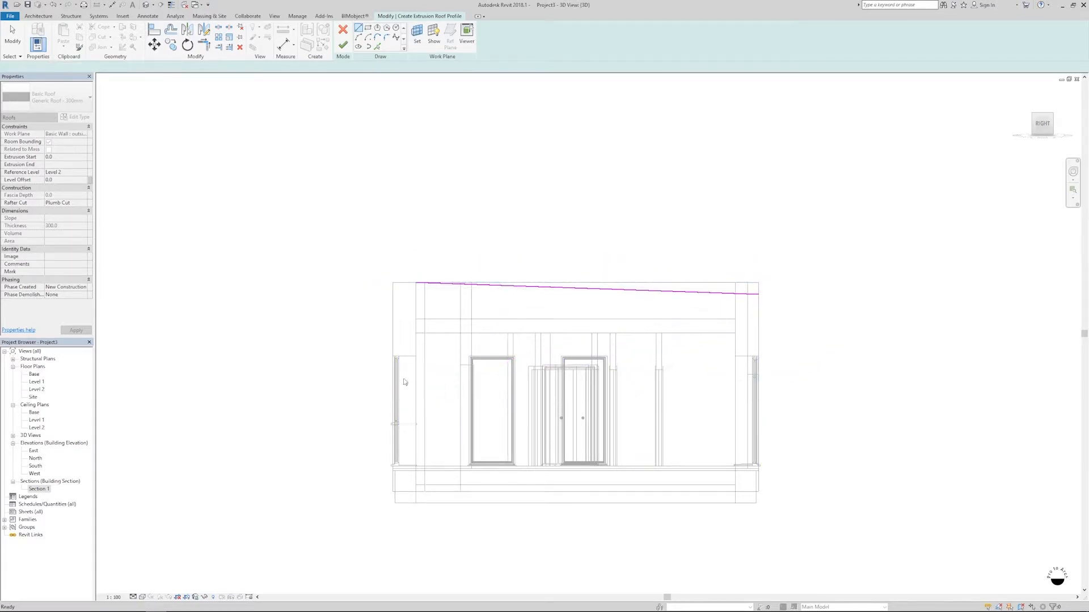
- Return the 3D view to an angled view of the house in the Hidden Line visual style
scroll(558, 264, "down", 2)
middle_click_drag(566, 250, 529, 409, "shift")
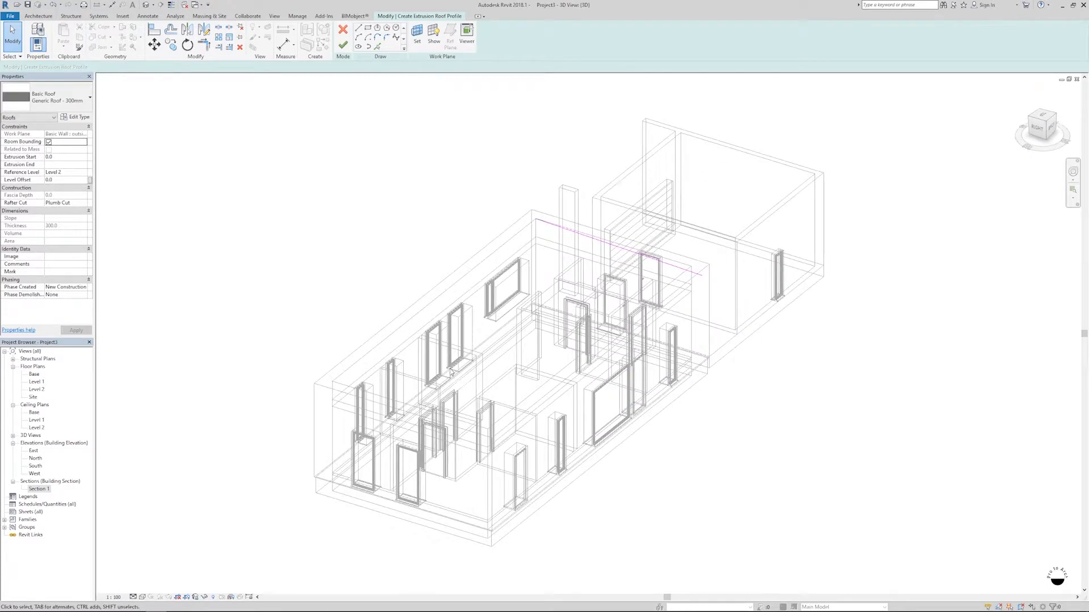
left_click(144, 596)
left_click(162, 554)
scroll(719, 229, "up", 1)
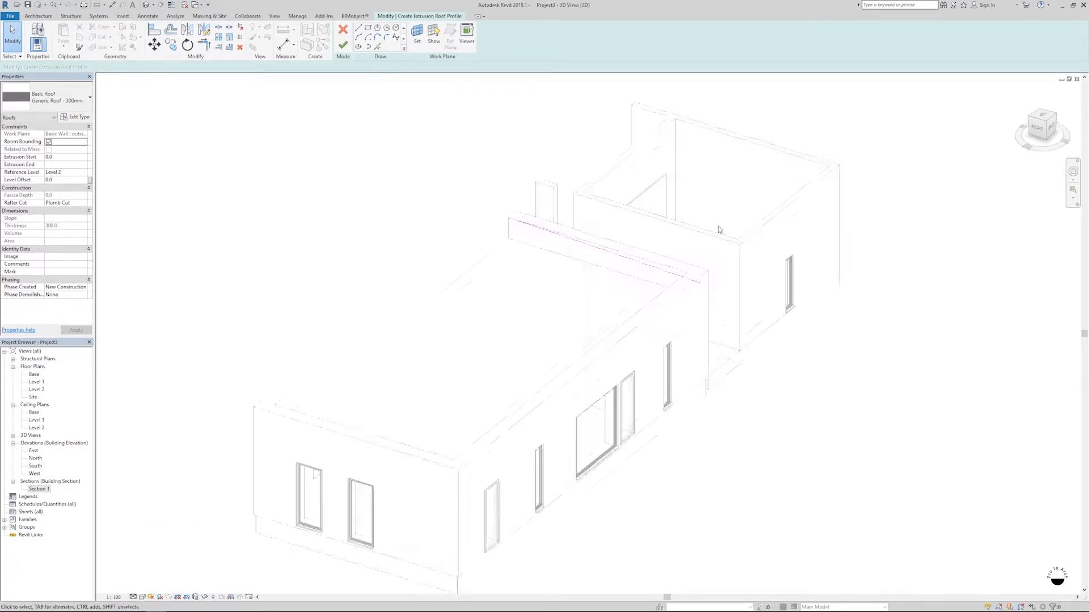
- Set the roof type to Wood Rafter 184mm - Asphalt Shingles and finish the roof profile
scroll(719, 229, "up", 2)
middle_click_drag(479, 289, 481, 359, "shift")
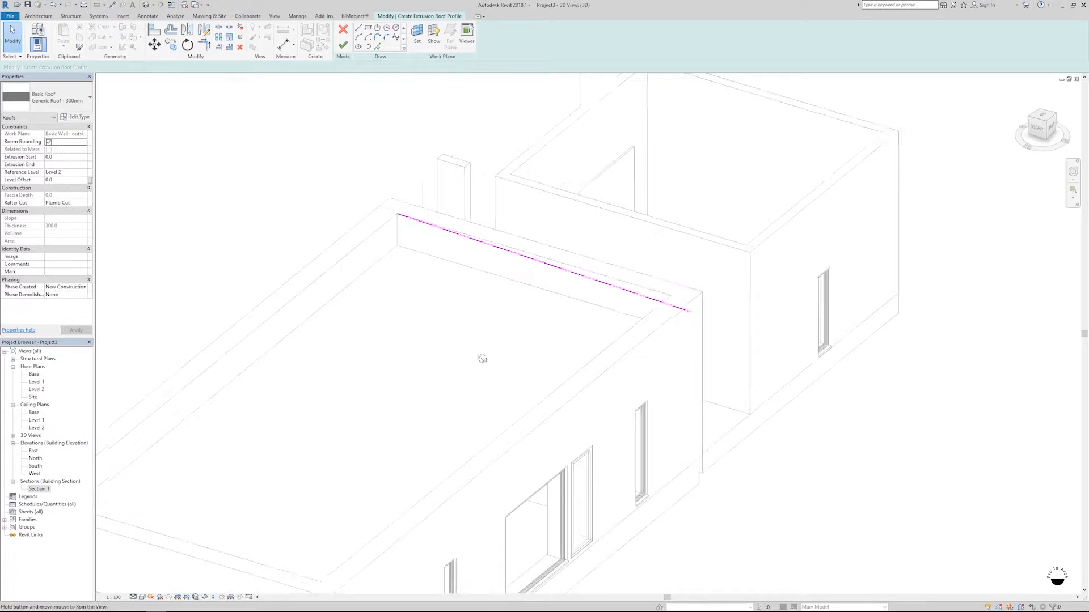
left_click(59, 105)
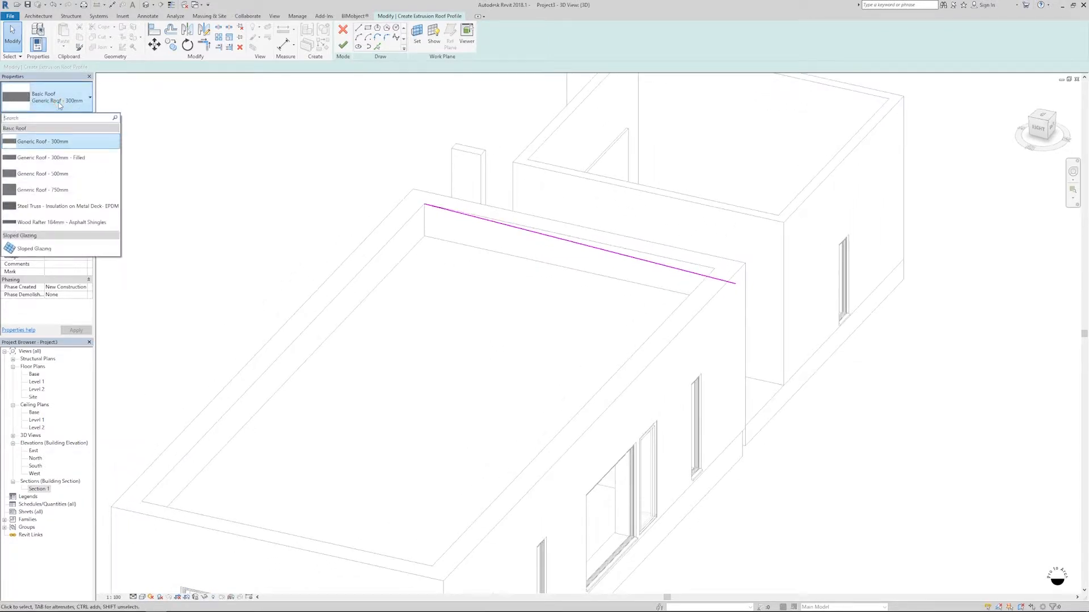
left_click(31, 225)
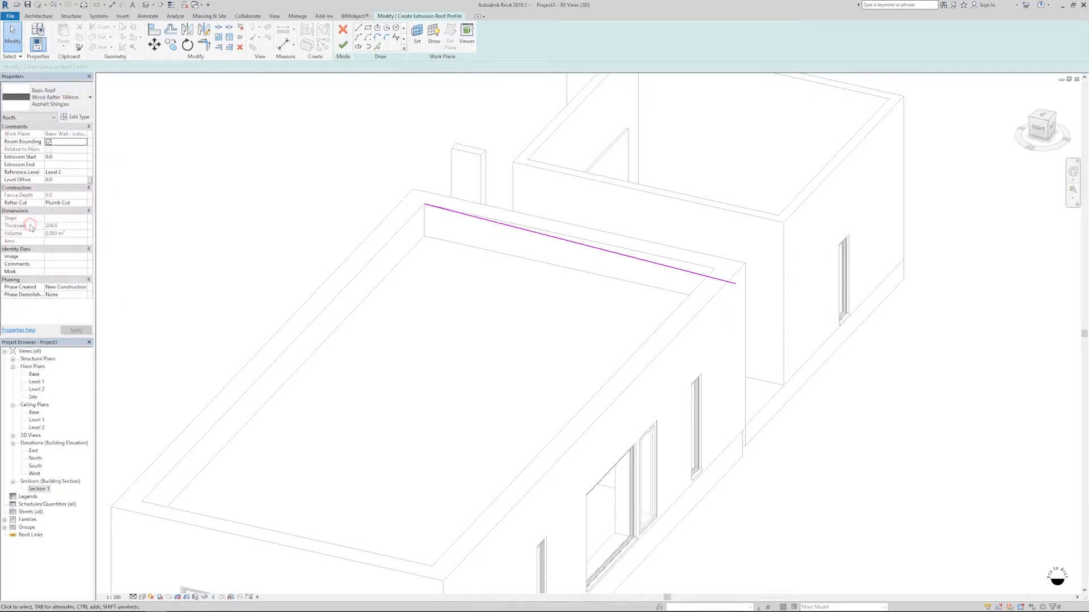
left_click(343, 46)
- Stretch the extruded roof's far end from the garage side across the main house towards its opposite end wall
middle_click_drag(343, 46, 652, 358, "shift")
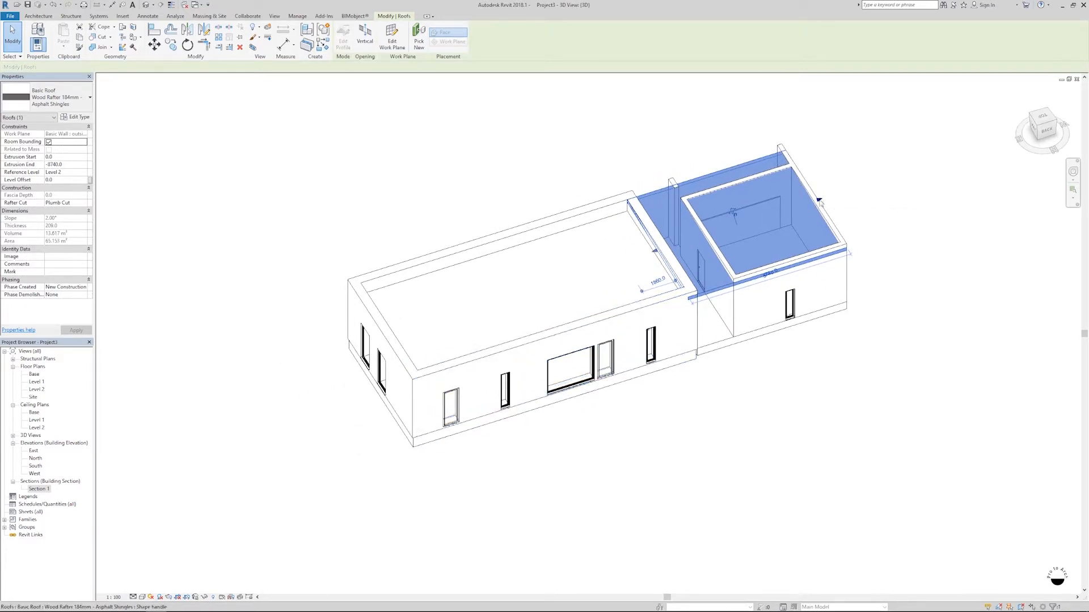
left_click_drag(820, 201, 406, 325)
scroll(406, 325, "up", 2)
middle_click_drag(406, 326, 318, 318, "shift")
- Align the far end of the main house's extruded roof with the inner face of the opposite end wall
left_click(153, 32)
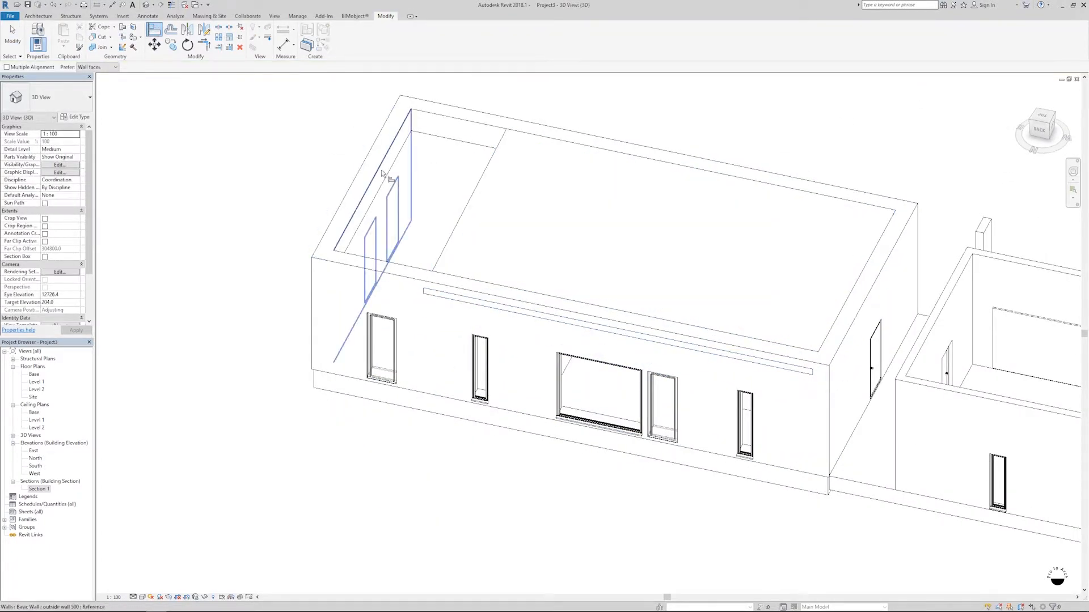
left_click(476, 189)
middle_click_drag(346, 396, 525, 350, "shift")
scroll(617, 301, "down", 1)
key("Escape")
key("Escape")
middle_click_drag(617, 298, 615, 412)
scroll(548, 368, "up", 3)
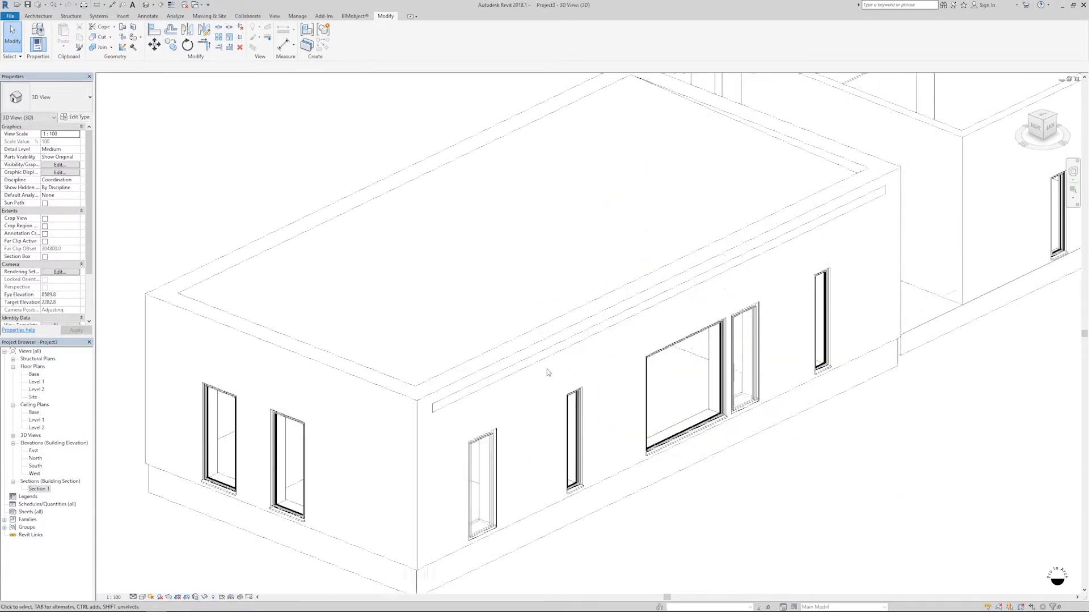
- Attach the top of the main house's long rear wall to the underside of the sloped roof
left_click(539, 341)
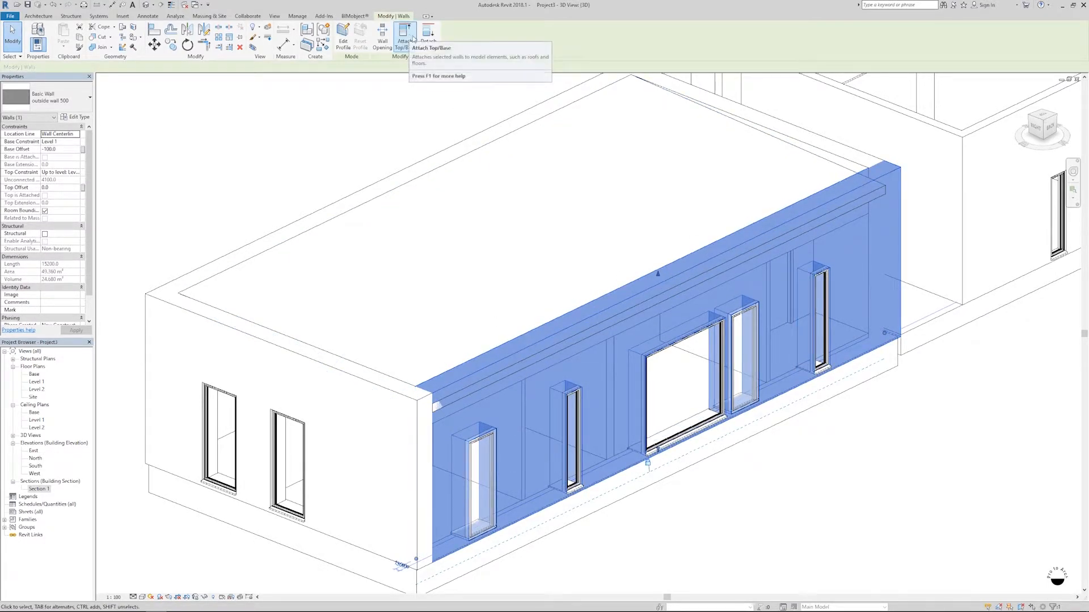
left_click(413, 39)
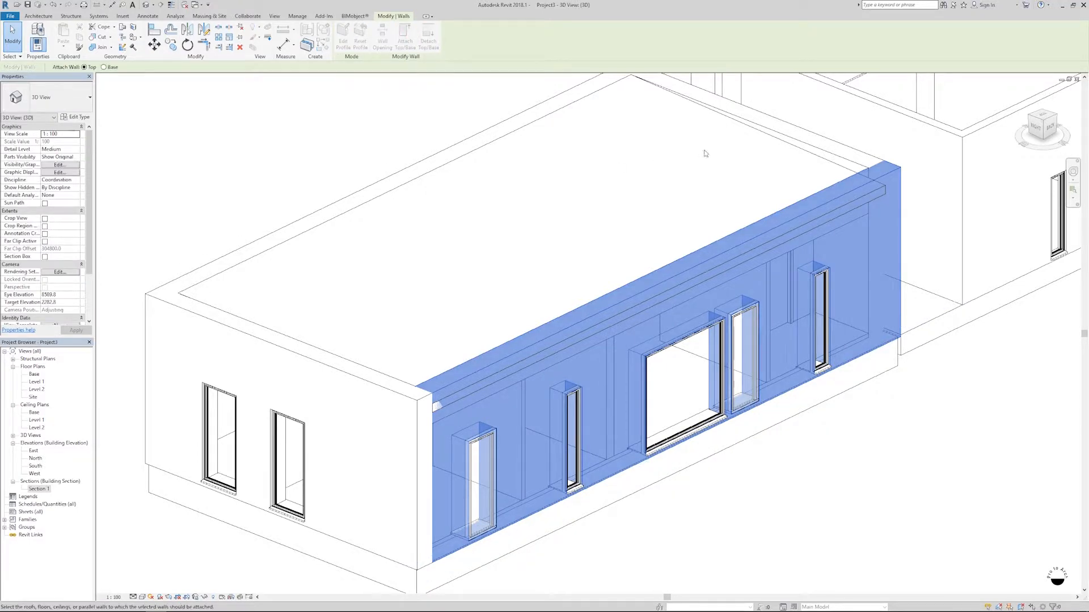
left_click(760, 137)
scroll(729, 164, "down", 3)
key("Escape")
middle_click_drag(746, 406, 627, 313, "shift")
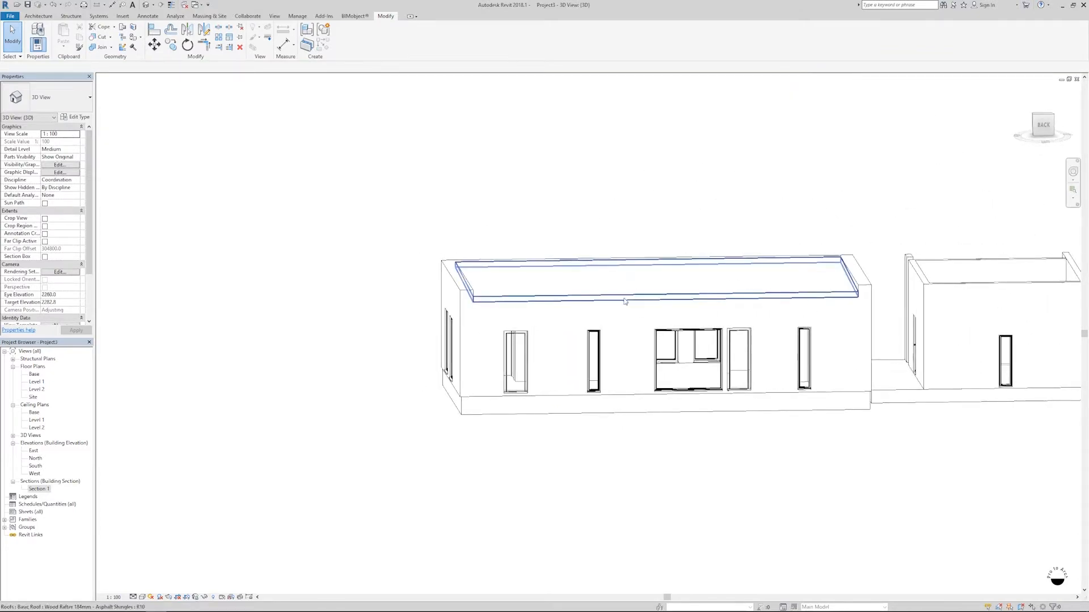
middle_click_drag(595, 340, 556, 358, "shift")
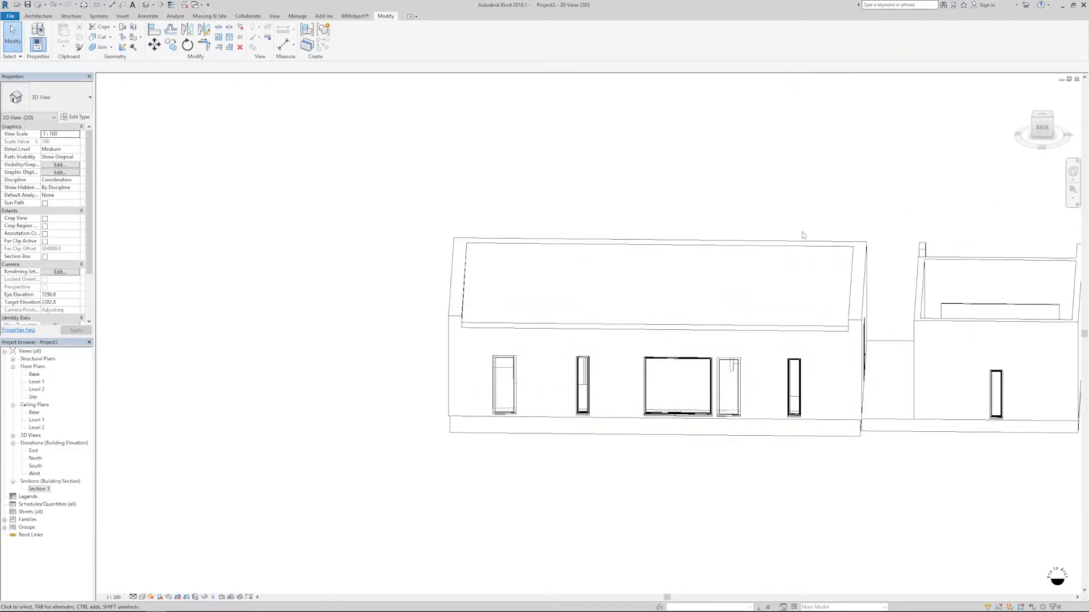
- Move the main house's sloped roof down 400 mm in the Section 1 view
double_click(37, 489)
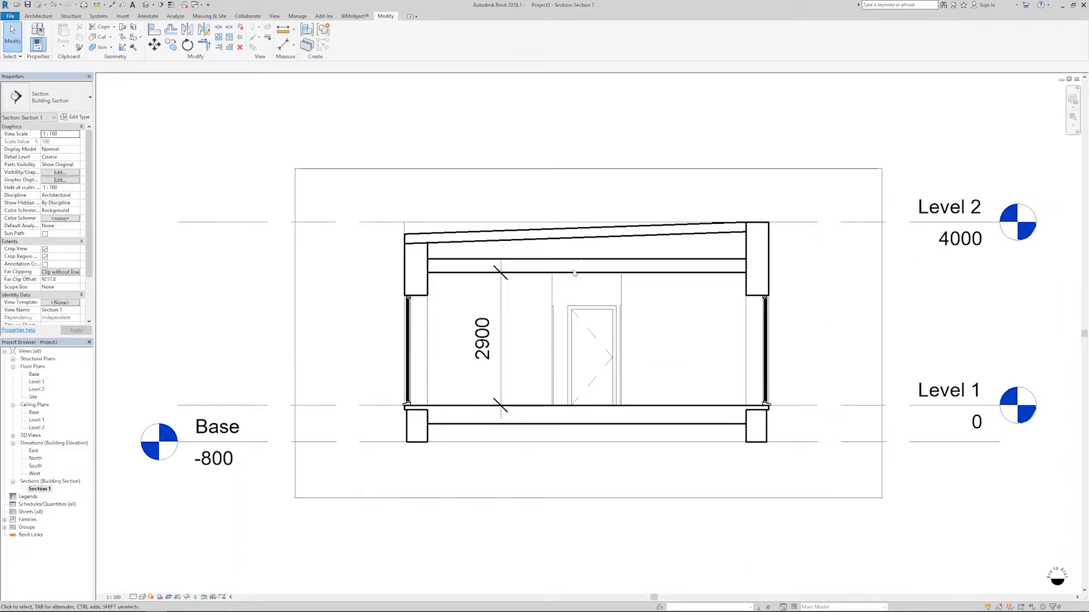
left_click(572, 231)
left_click(154, 44)
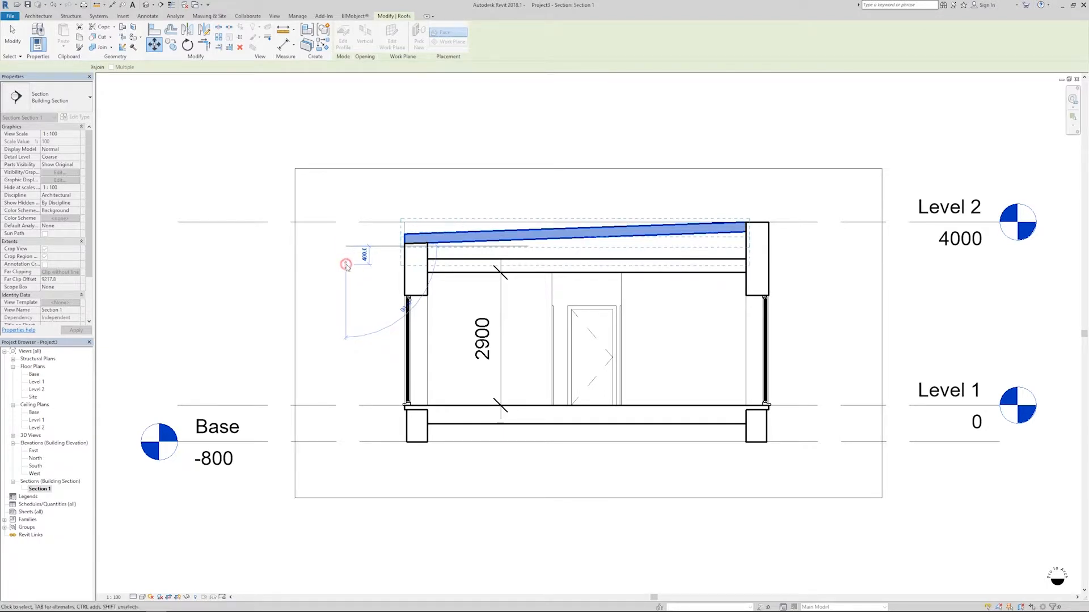
left_click(346, 265)
key("Escape")
scroll(346, 265, "down", 2)
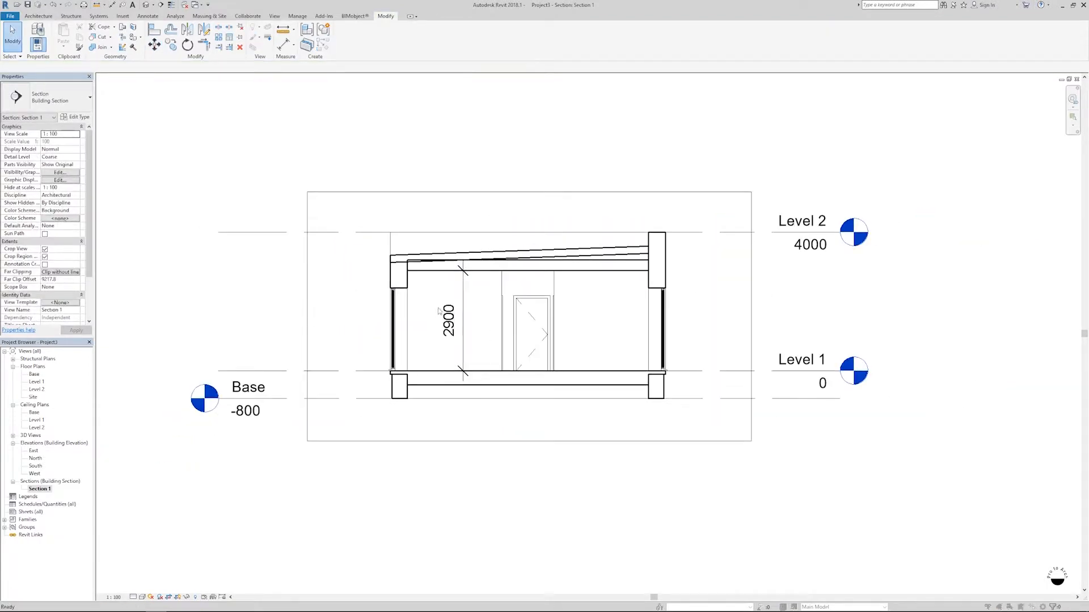
- Examine the lowered roof and its surrounding parapets in the 3D view from the front, end and rear
left_click(593, 343)
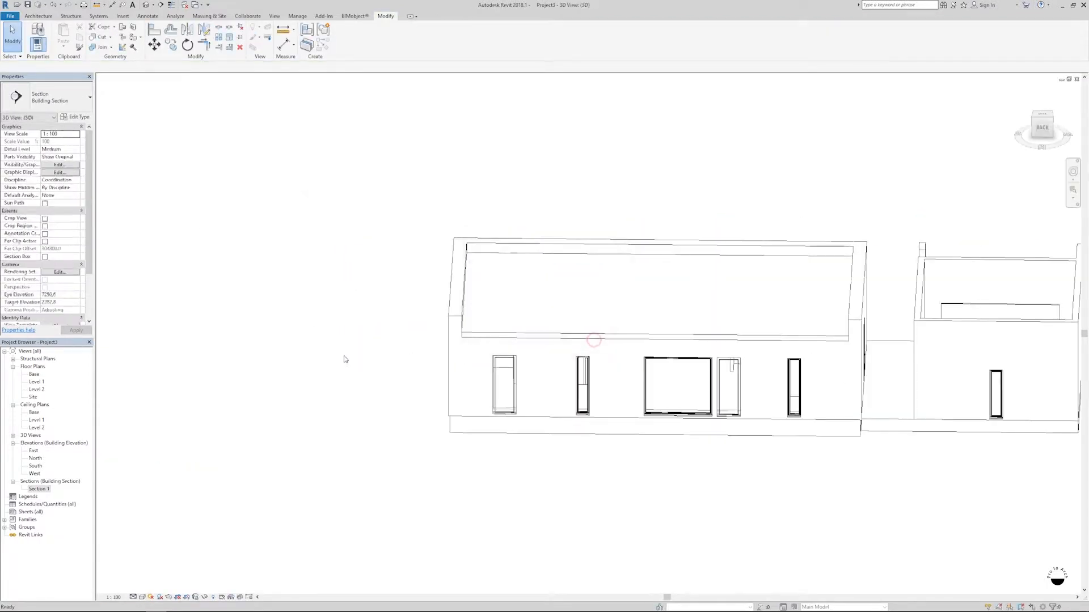
middle_click_drag(346, 360, 591, 428, "shift")
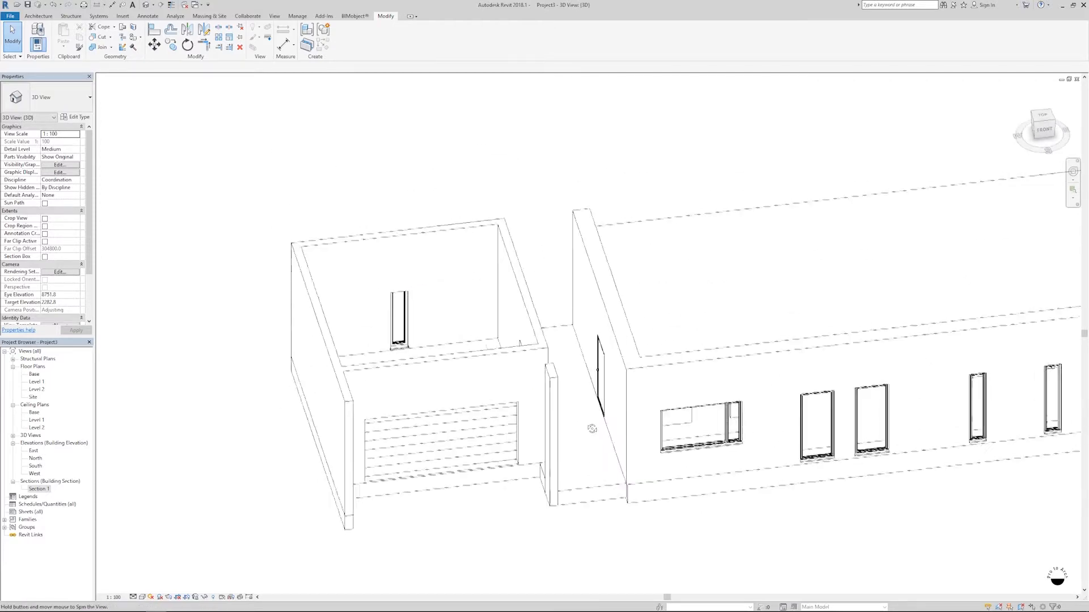
scroll(599, 378, "down", 1)
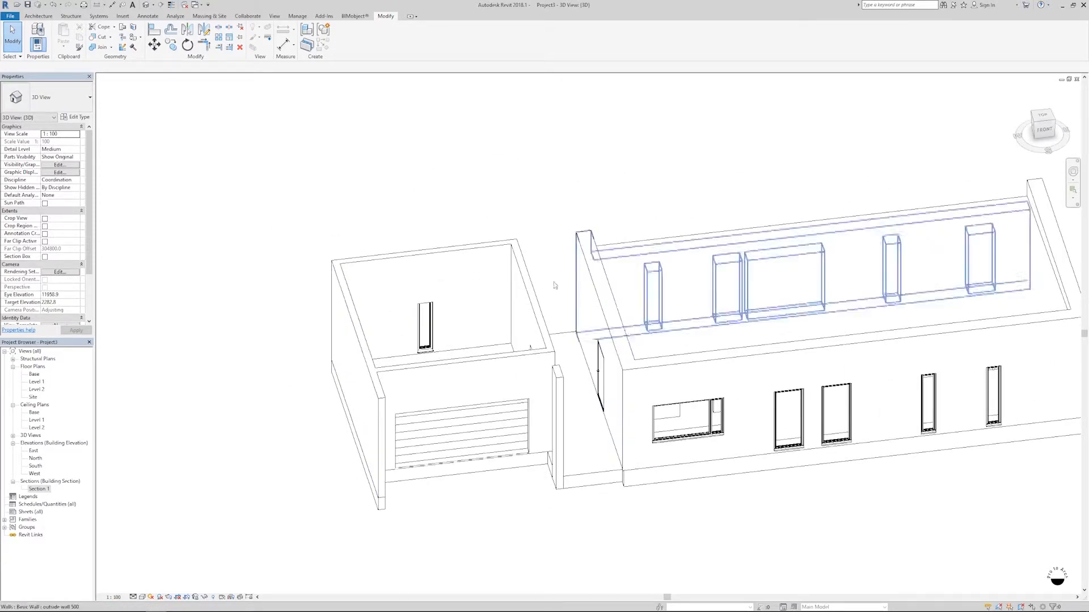
middle_click_drag(834, 417, 549, 490, "shift")
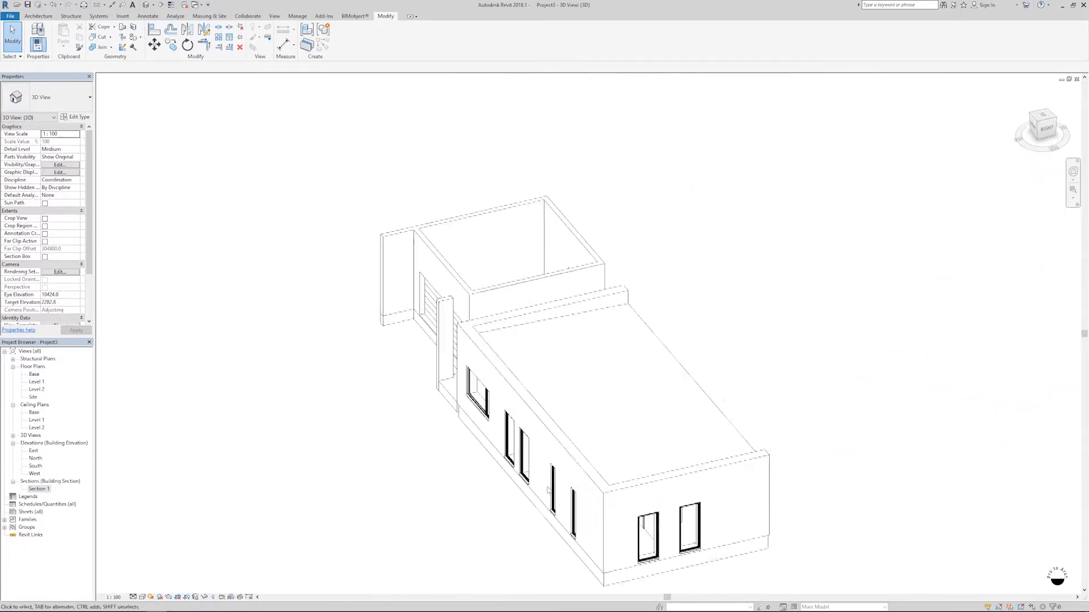
left_click(676, 361)
key("Escape")
left_click(607, 311)
middle_click_drag(837, 428, 601, 428, "shift")
scroll(924, 364, "up", 2)
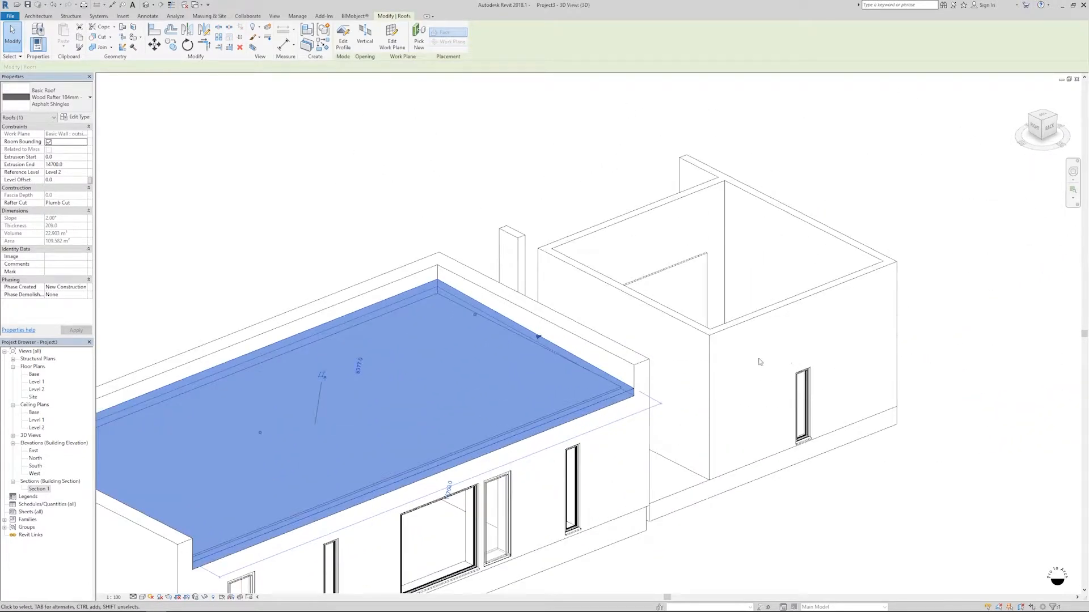
key("Escape")
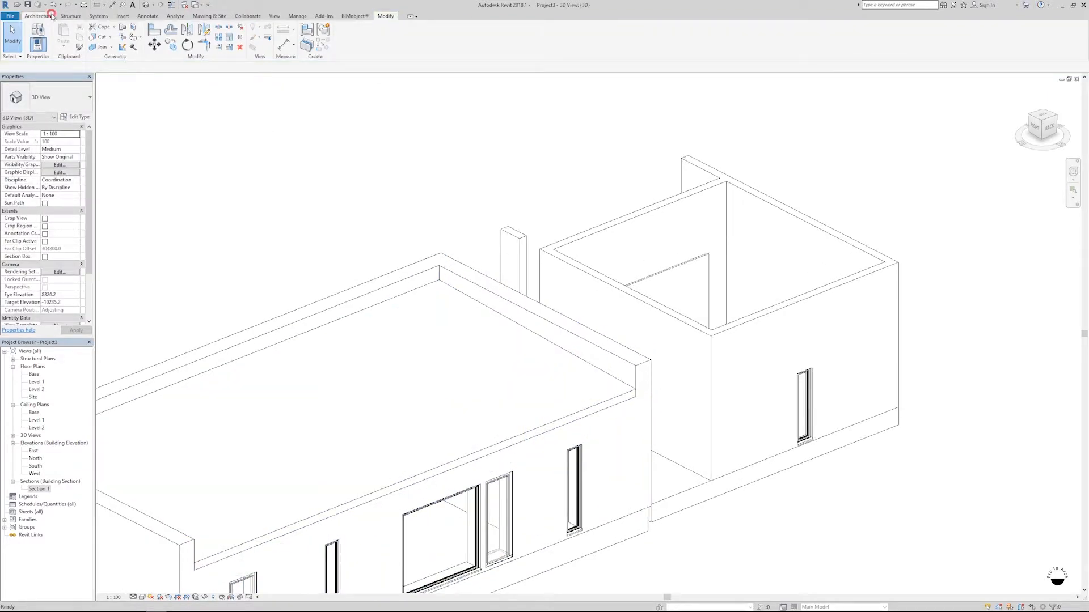
- Start a roof by extrusion on the garage's outer end wall plane, with reference level Level 2 and offset 0.0
left_click(157, 40)
left_click(173, 95)
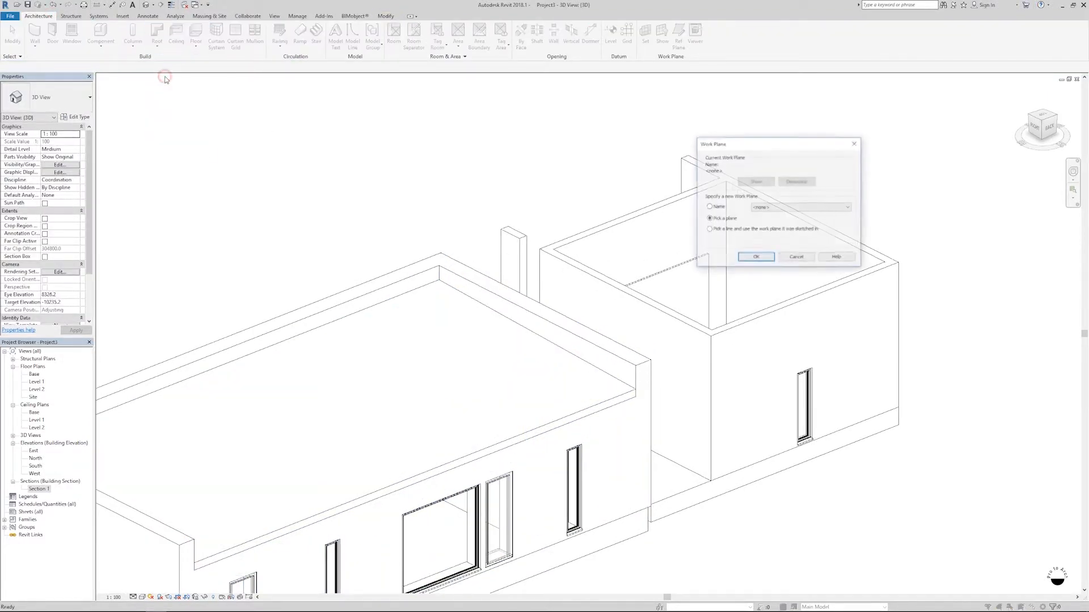
left_click(749, 256)
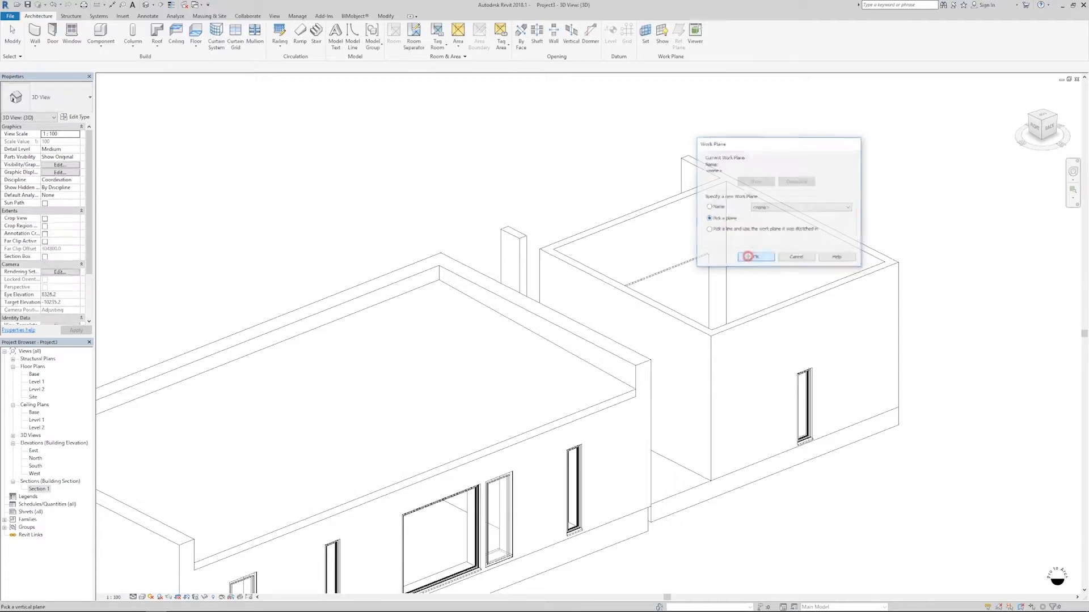
left_click(810, 229)
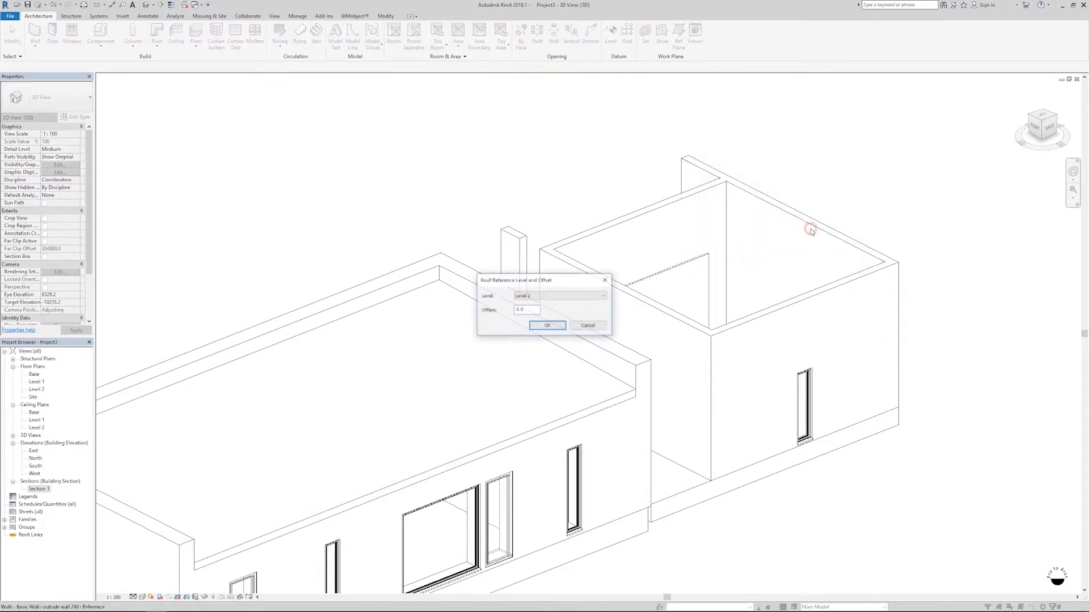
left_click(541, 326)
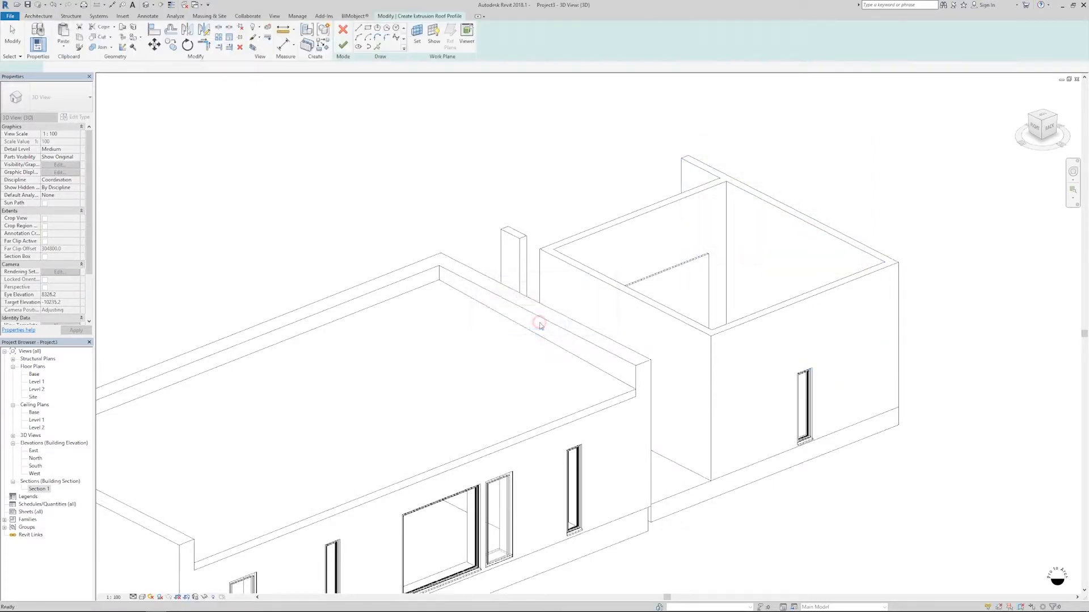
- Sketch the garage roof profile as a line sloping down about 7° from the front top outer corner to the rear wall's outer face
left_click(1035, 127)
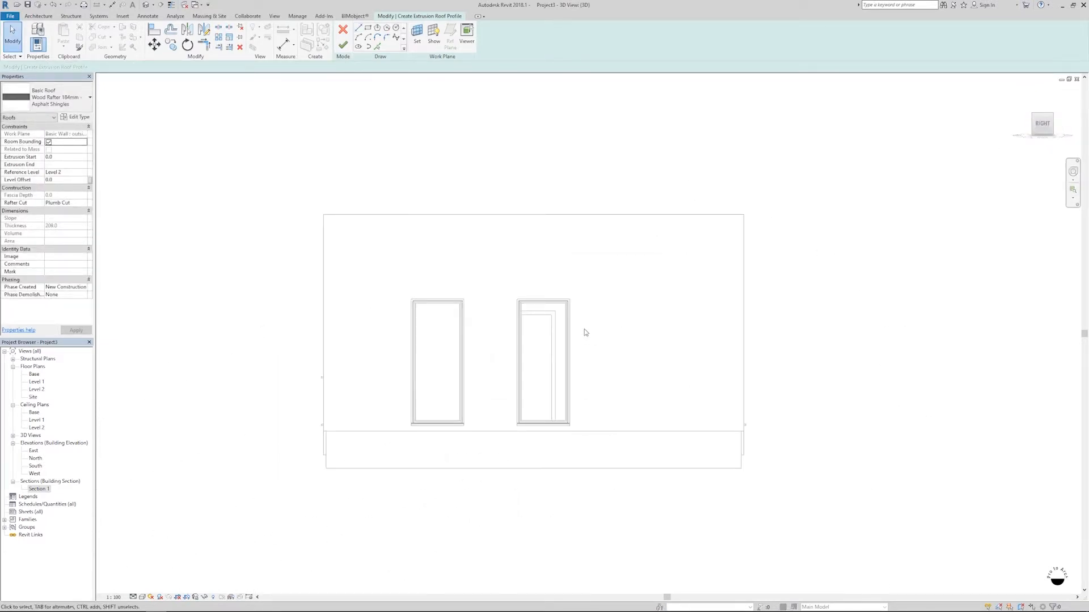
left_click(358, 28)
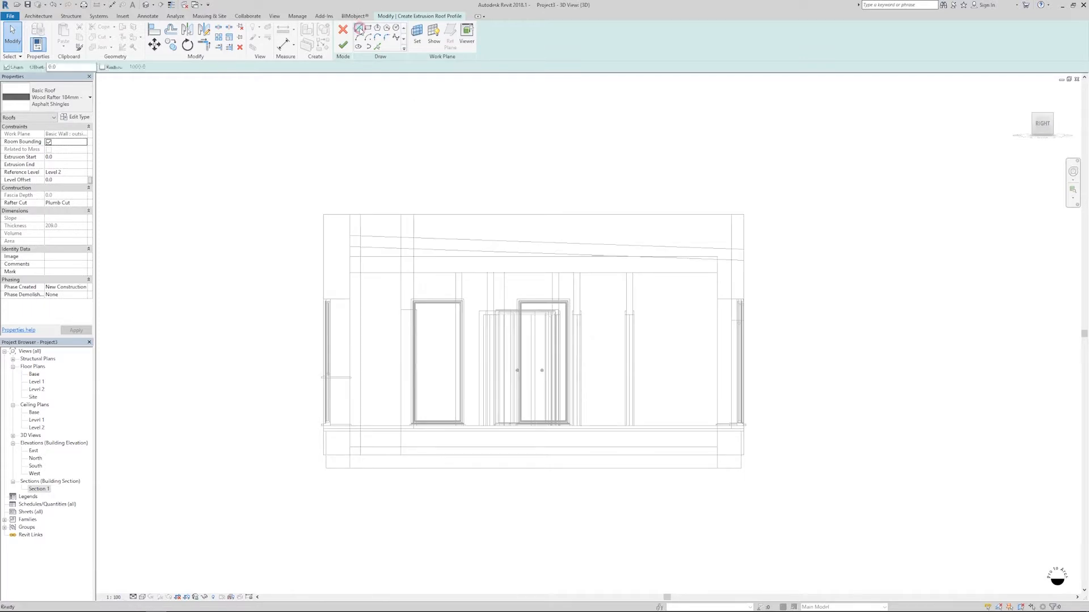
scroll(355, 222, "up", 2)
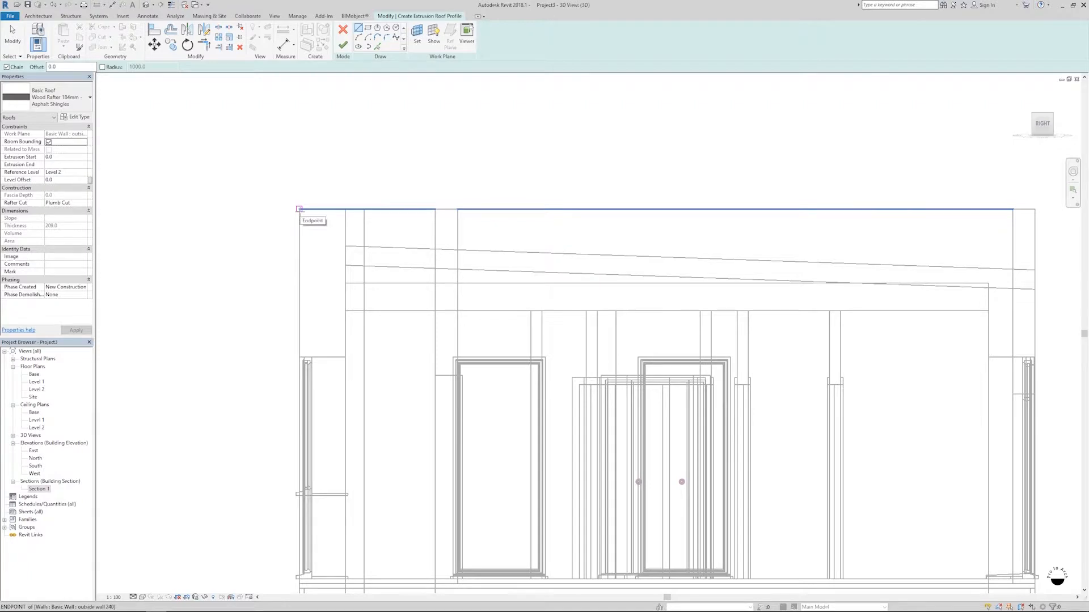
left_click(299, 209)
scroll(300, 211, "down", 2)
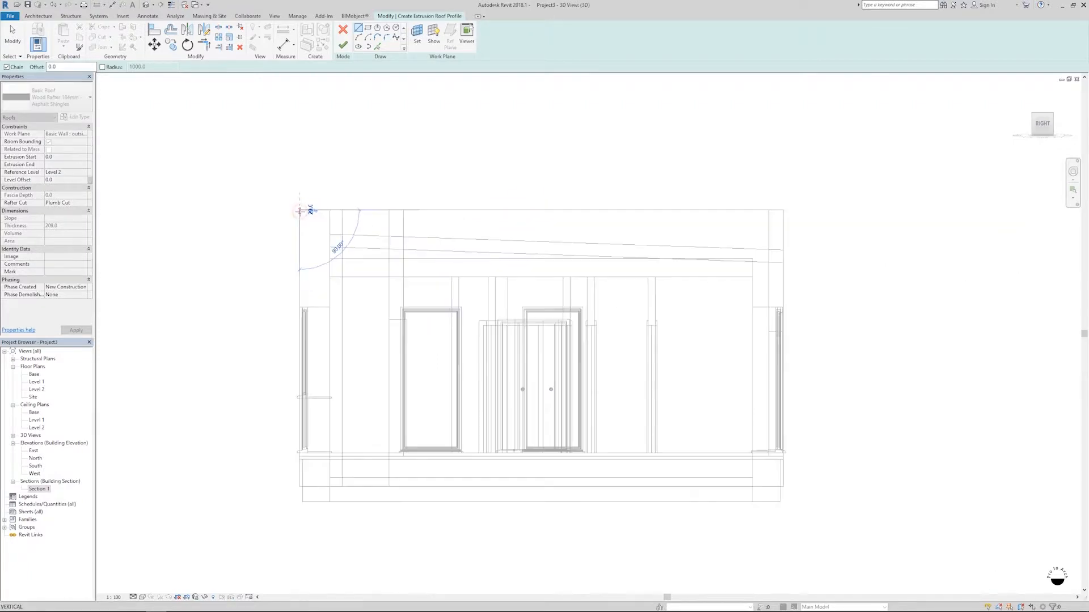
left_click(783, 270)
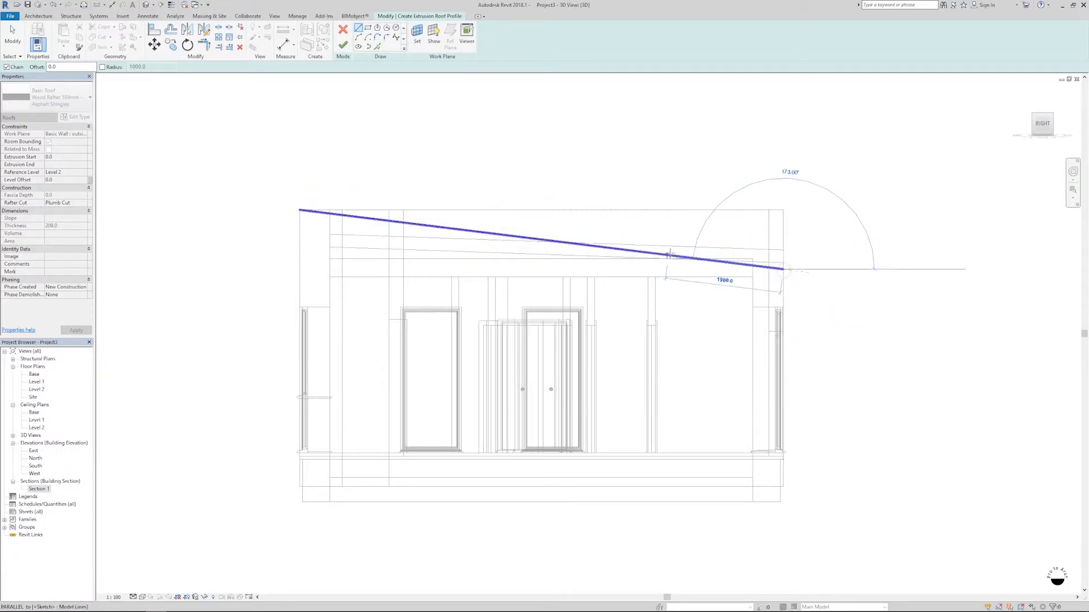
key("Escape")
key("Escape")
- Move the garage roof's profile line straight down a short distance below the wall tops
left_click(566, 244)
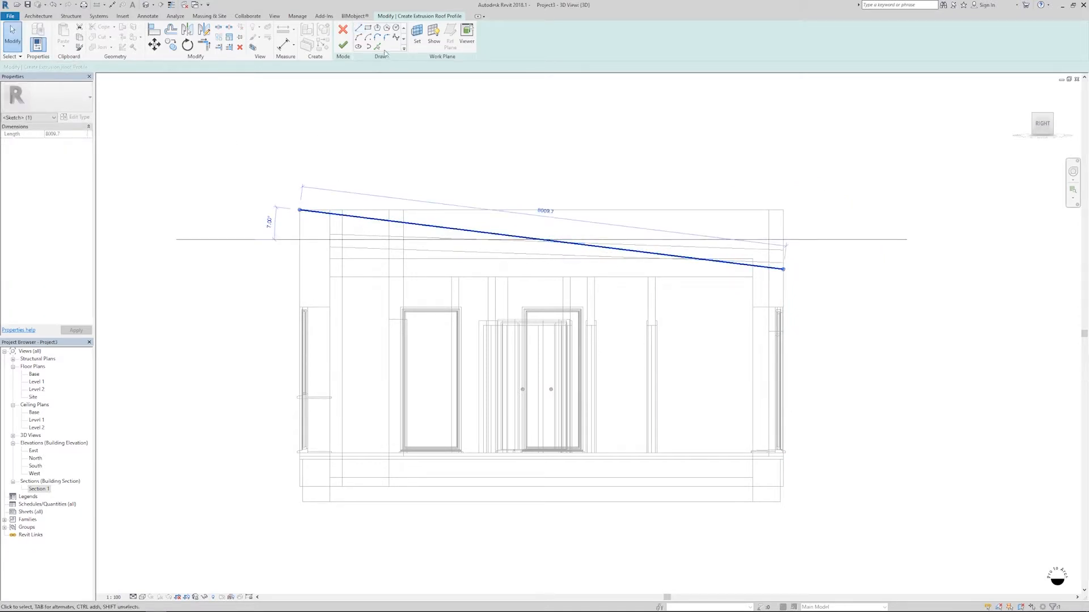
left_click(154, 45)
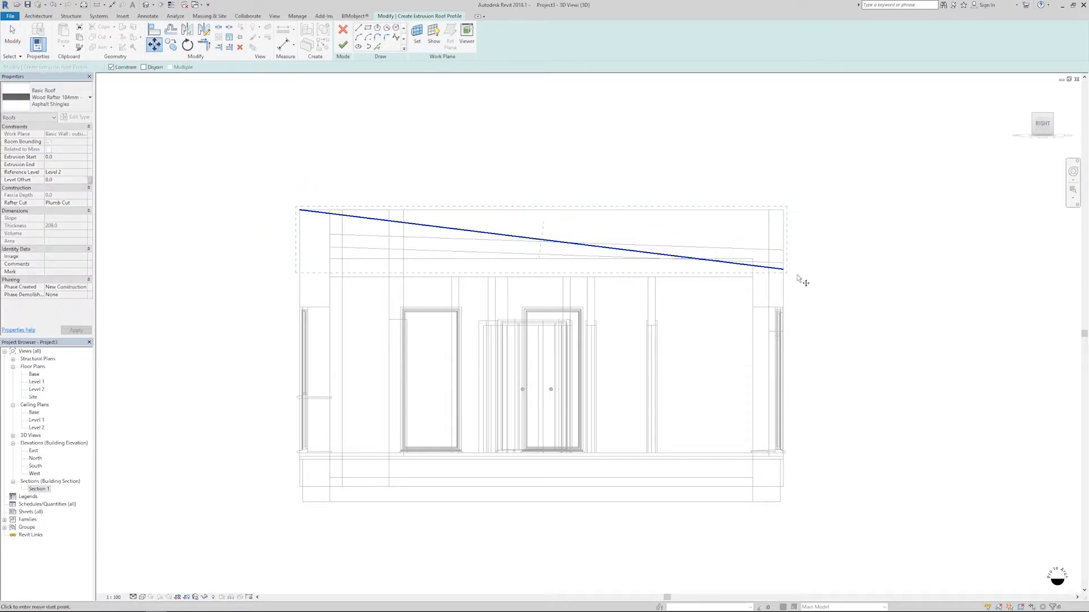
left_click(783, 269)
key("Escape")
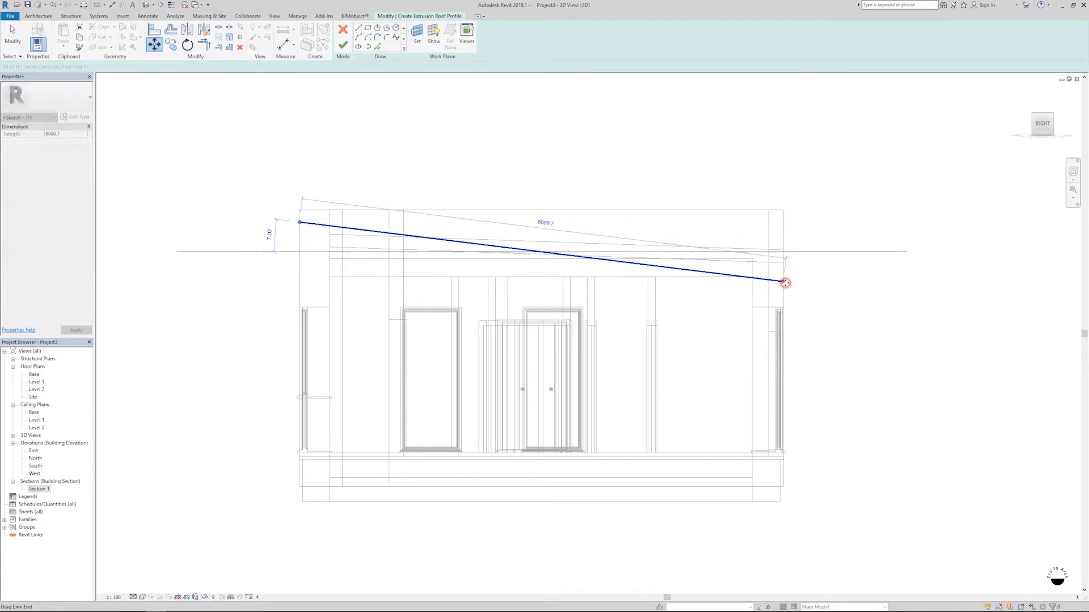
- Finish the profile to create the garage's extruded roof
middle_click_drag(824, 282, 768, 392, "shift")
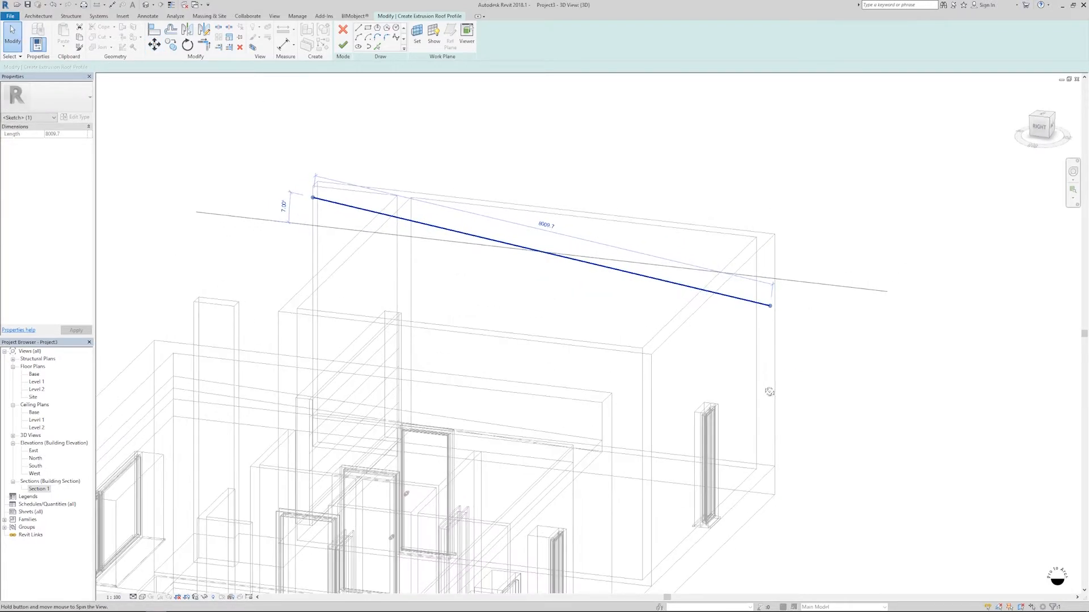
left_click(343, 46)
key("Escape")
scroll(712, 231, "down", 3)
middle_click_drag(712, 278, 683, 295, "shift")
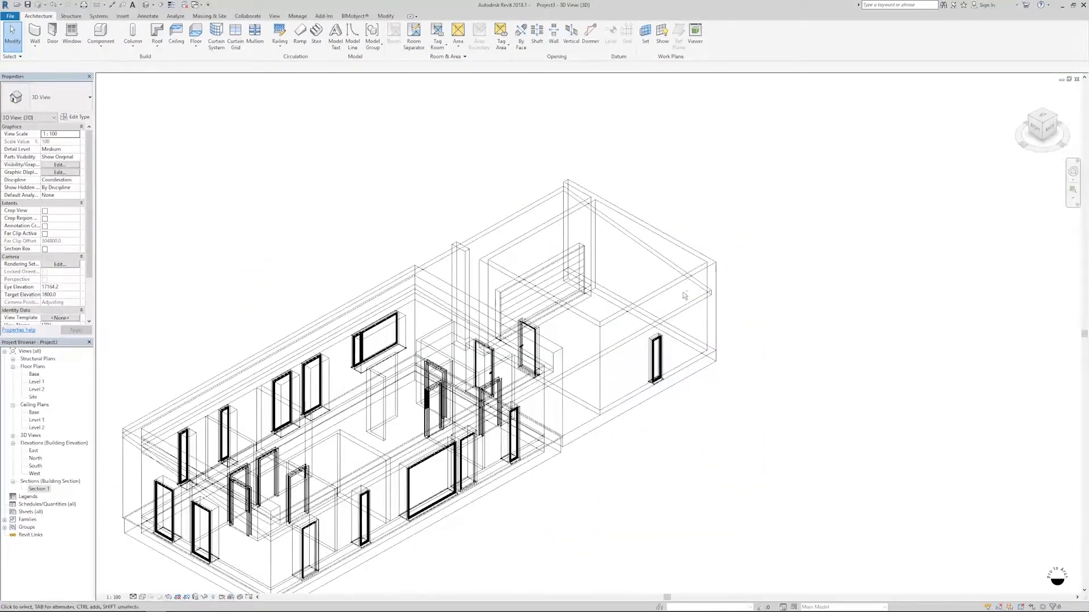
- Show the house from the rear in the Hidden Line visual style and select the garage's extruded roof
left_click(597, 364)
middle_click_drag(597, 364, 192, 450, "shift")
left_click_drag(193, 449, 632, 292)
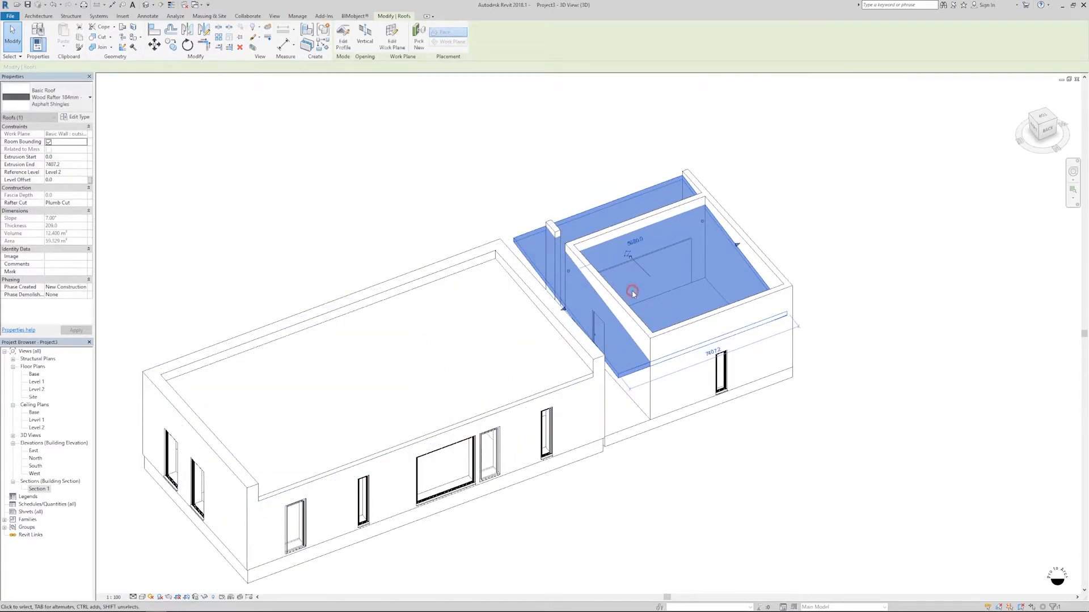
- Align the edge of the garage's sloped roof with the facing wall of the main building
scroll(632, 292, "up", 2)
middle_click_drag(632, 292, 499, 334, "shift")
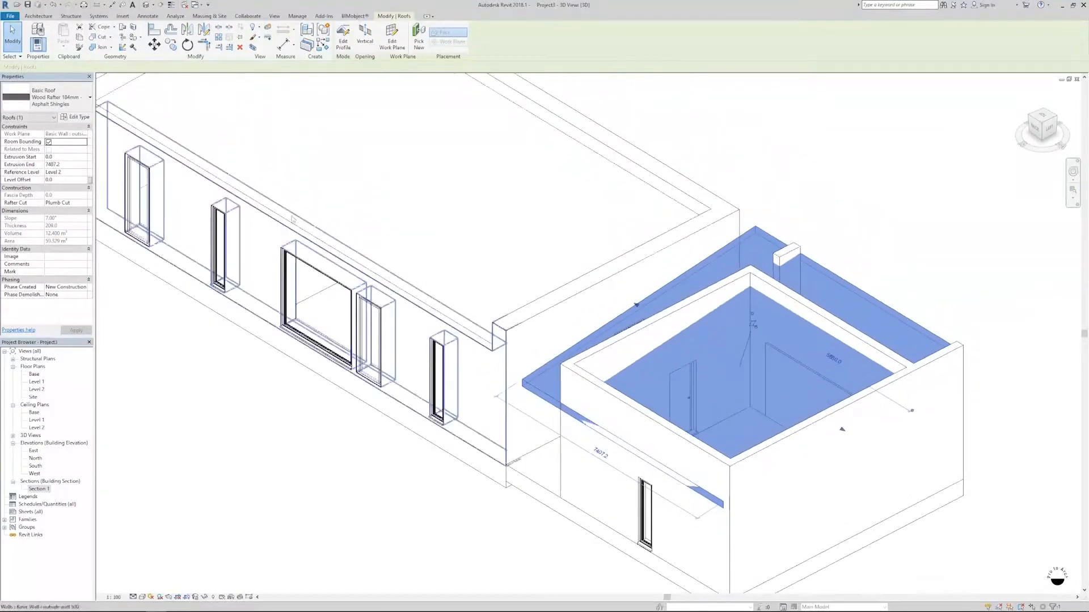
key("a")
key("l")
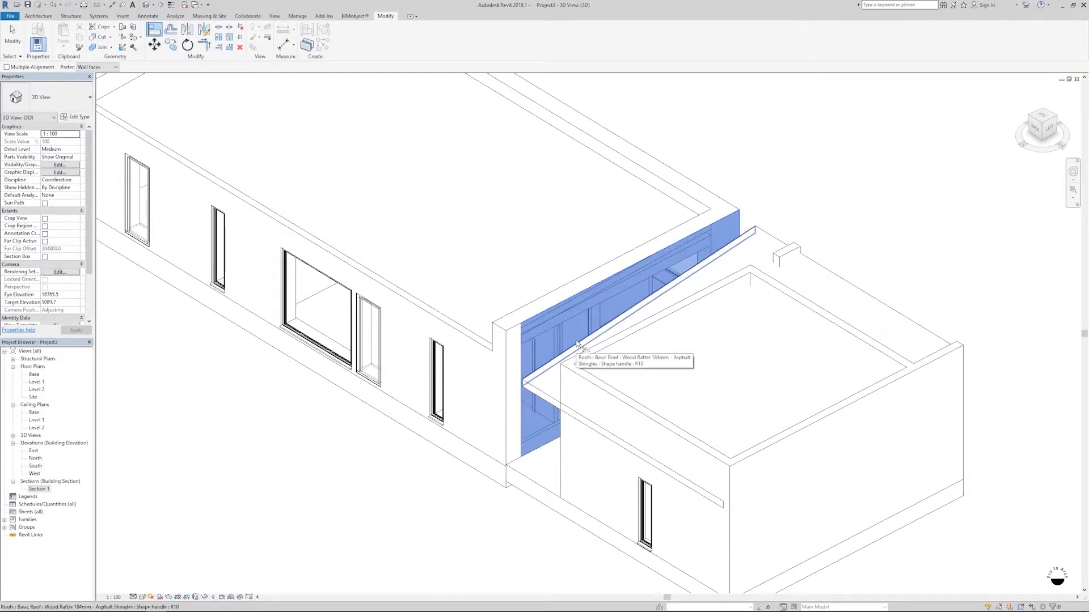
middle_click_drag(397, 458, 570, 462, "shift")
key("Escape")
- Attach the tops of the garage's front, back and inner side walls to the sloped roof
middle_click_drag(859, 400, 661, 403, "shift")
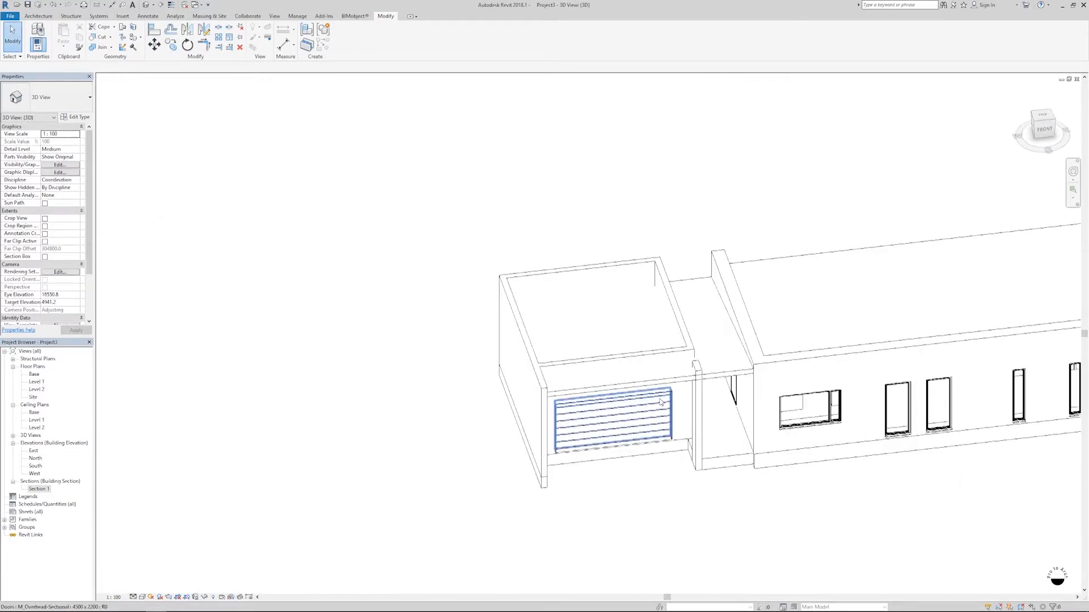
scroll(661, 402, "up", 3)
left_click(682, 264)
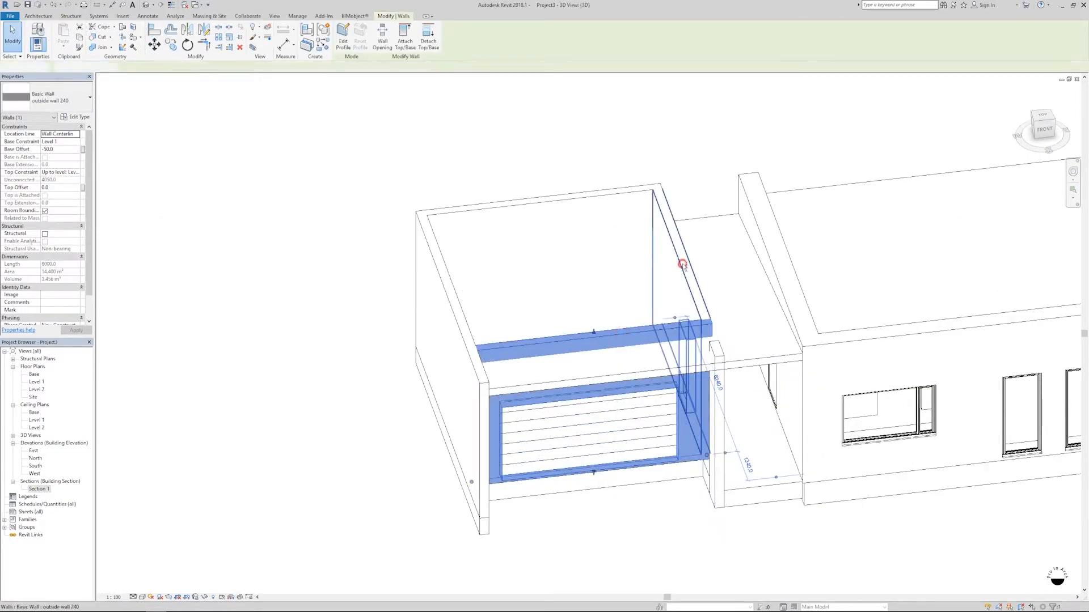
left_click(682, 264, "ctrl")
left_click(607, 187, "ctrl")
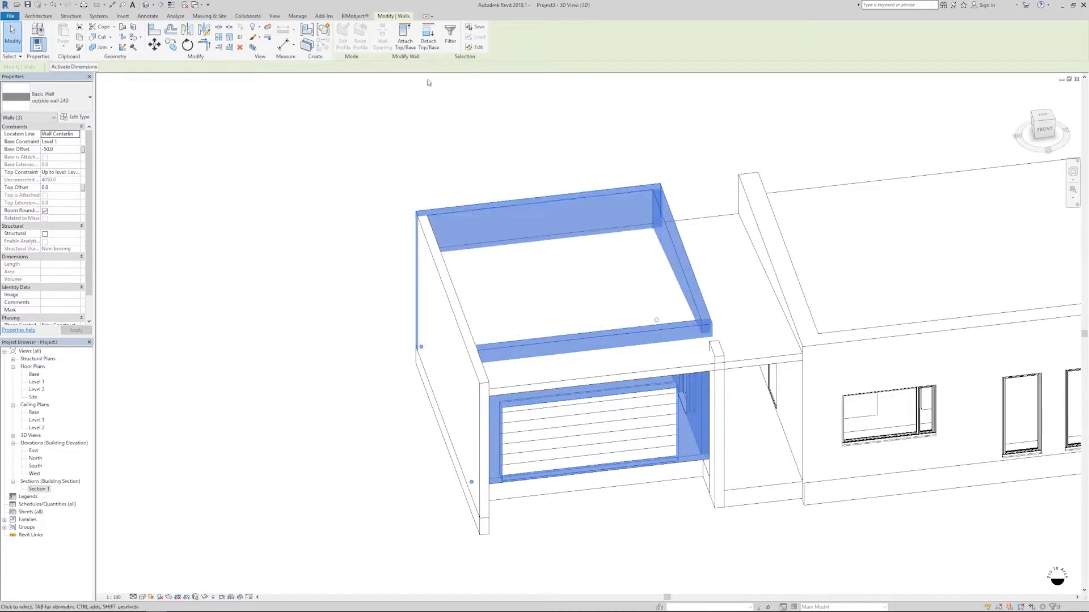
left_click(406, 43)
left_click(635, 372)
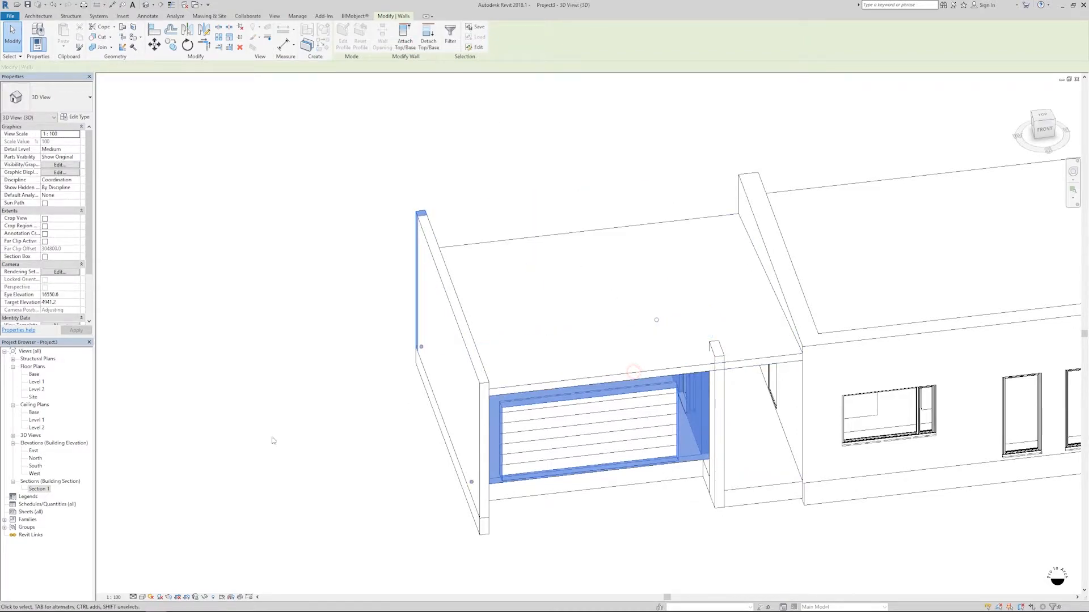
left_click(272, 439)
- Examine the garage roof and its attached walls from several angles
middle_click_drag(629, 588, 578, 325, "shift")
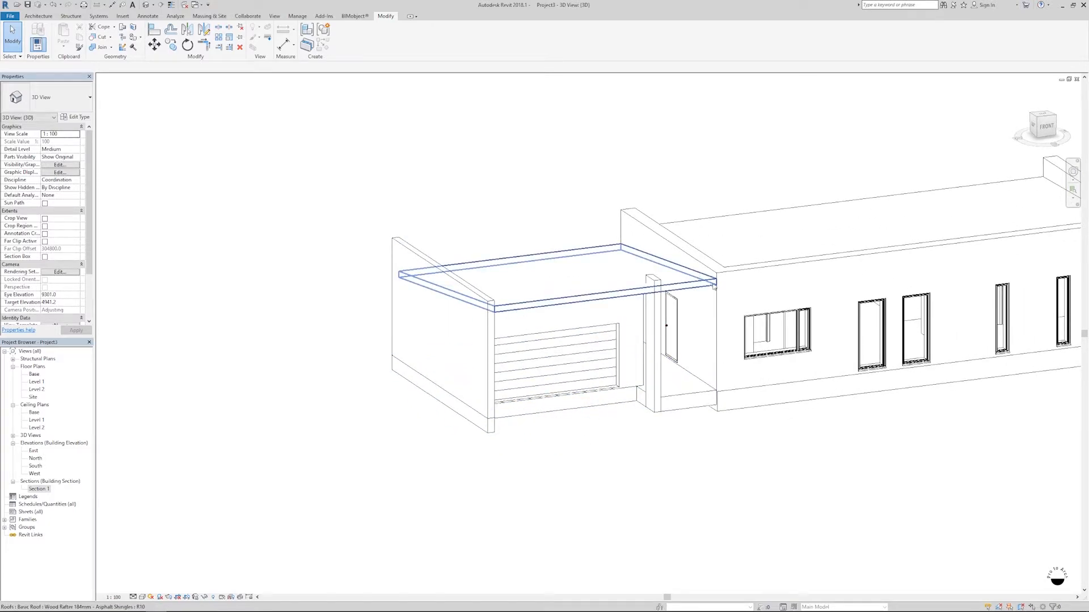
middle_click_drag(479, 322, 580, 431, "shift")
middle_click_drag(462, 223, 513, 385, "shift")
middle_click_drag(631, 305, 549, 421, "shift")
scroll(549, 410, "up", 1)
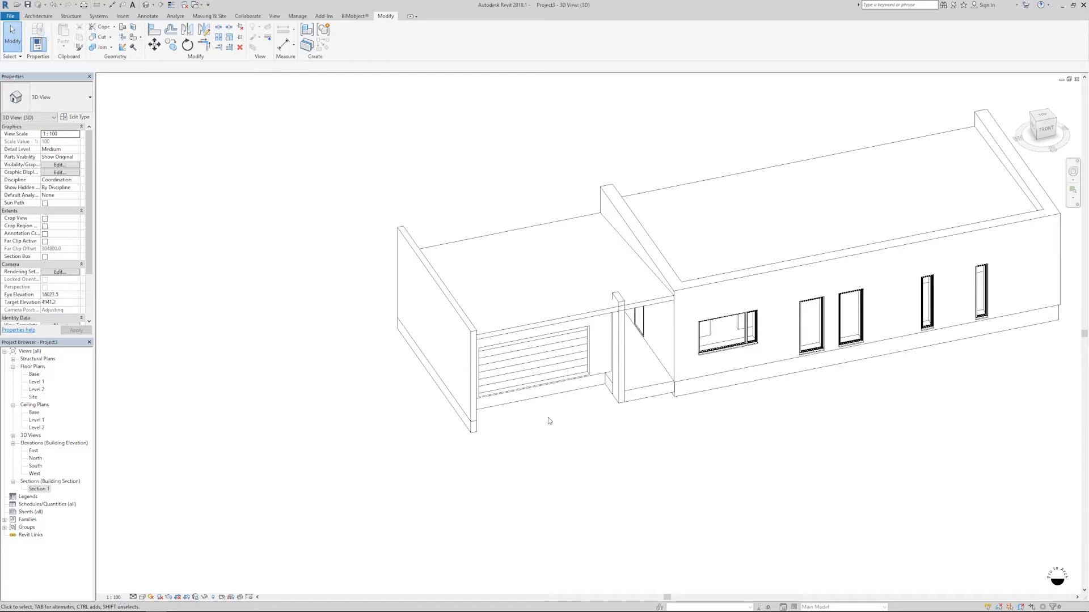
scroll(548, 421, "up", 1)
scroll(548, 418, "up", 1)
middle_click_drag(553, 432, 526, 468, "shift")
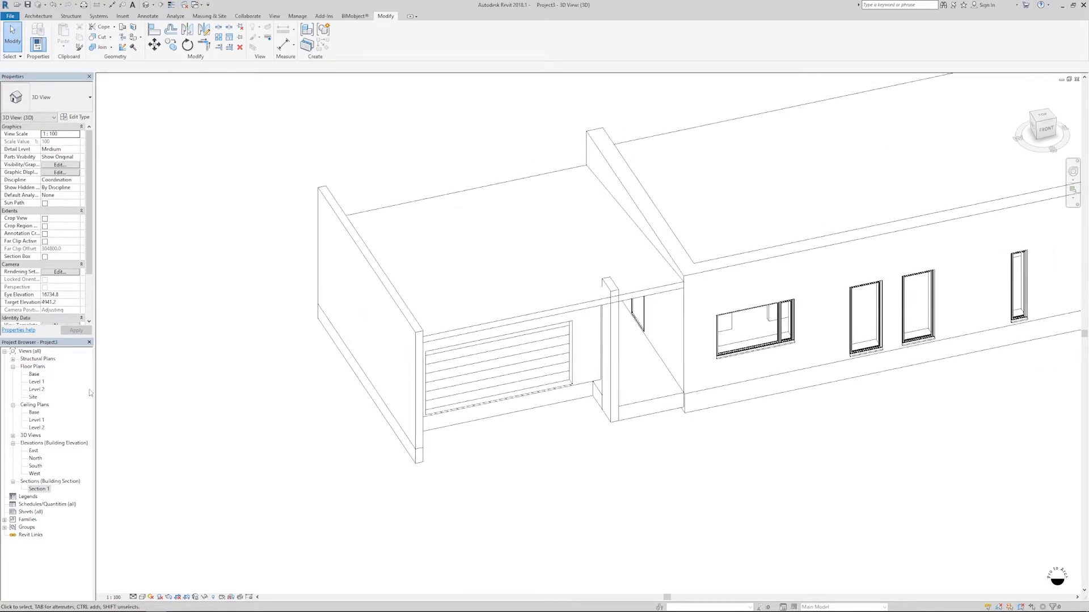
- Start a wall similar to the garage's outer side wall and duplicate its type as "outside structure wall"
left_click(391, 302)
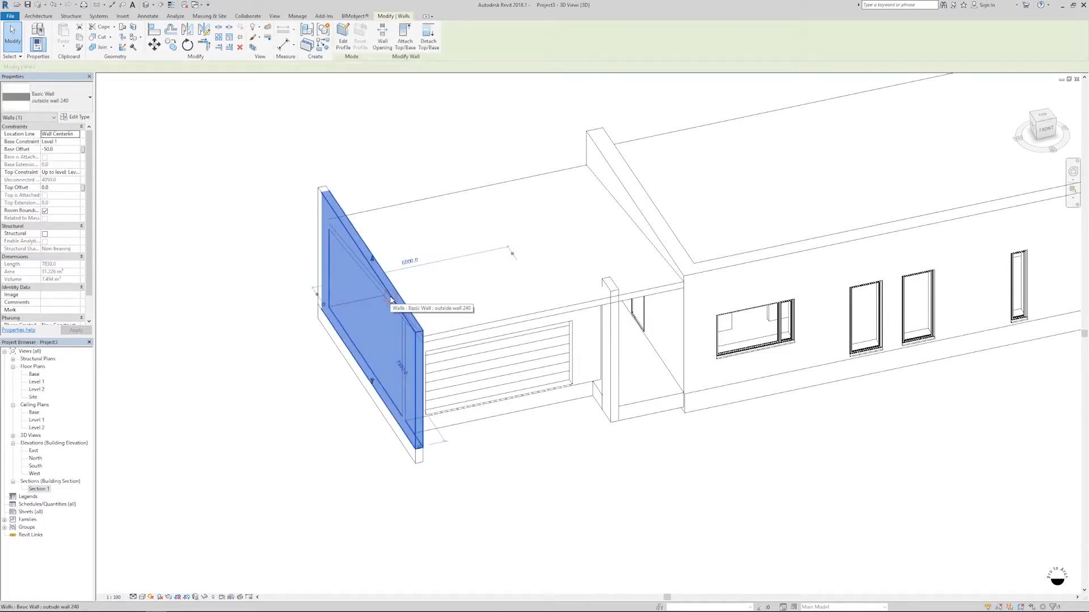
key("c")
key("s")
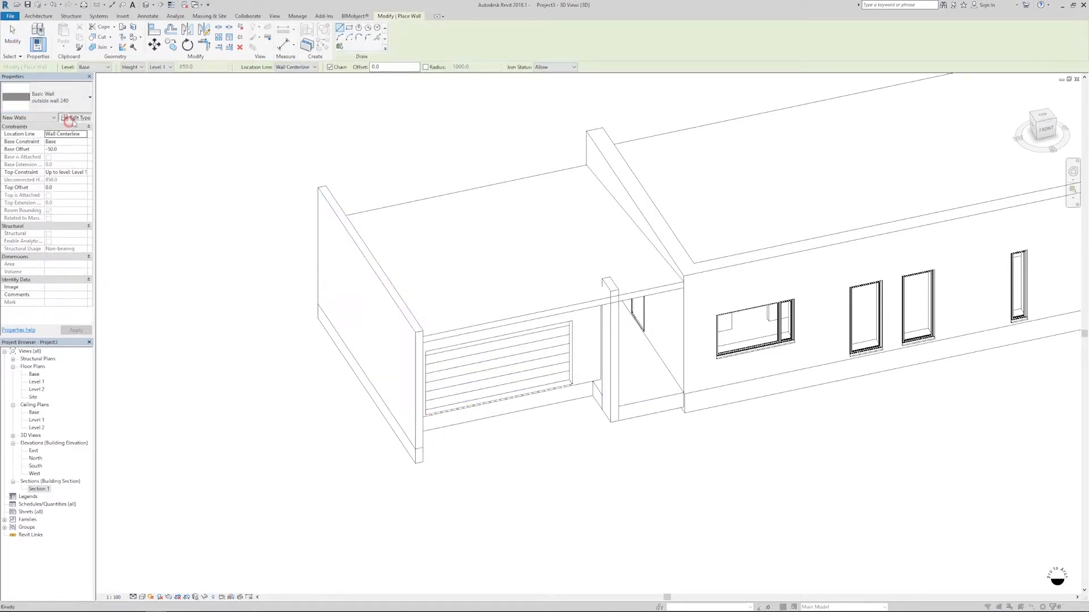
left_click(73, 119)
left_click(740, 187)
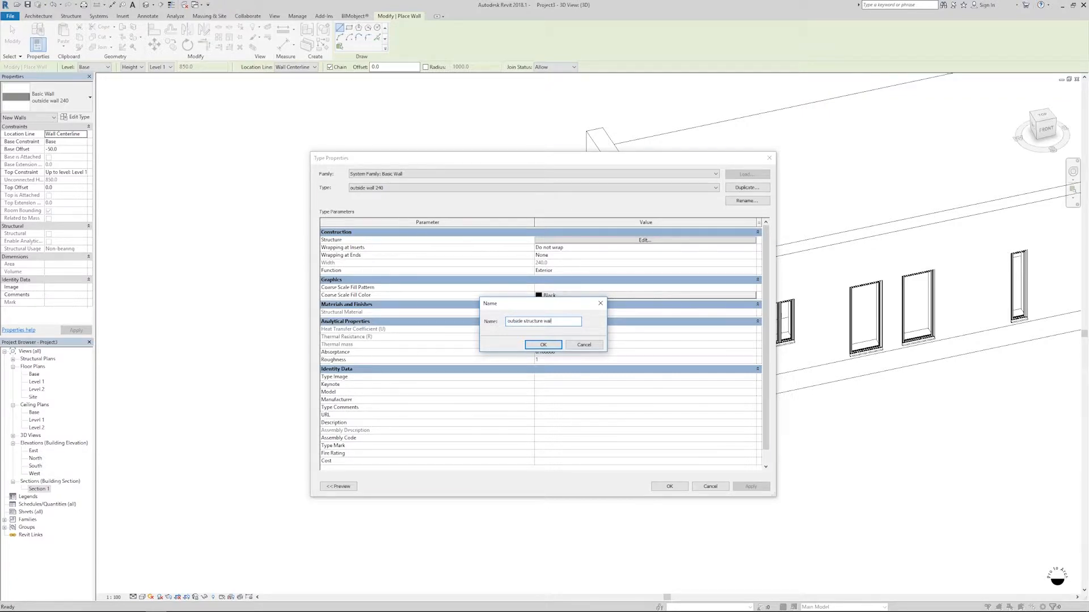
key("Return")
- Set the new wall type's structure layer thickness to 200 mm
left_click(684, 241)
left_click(594, 238)
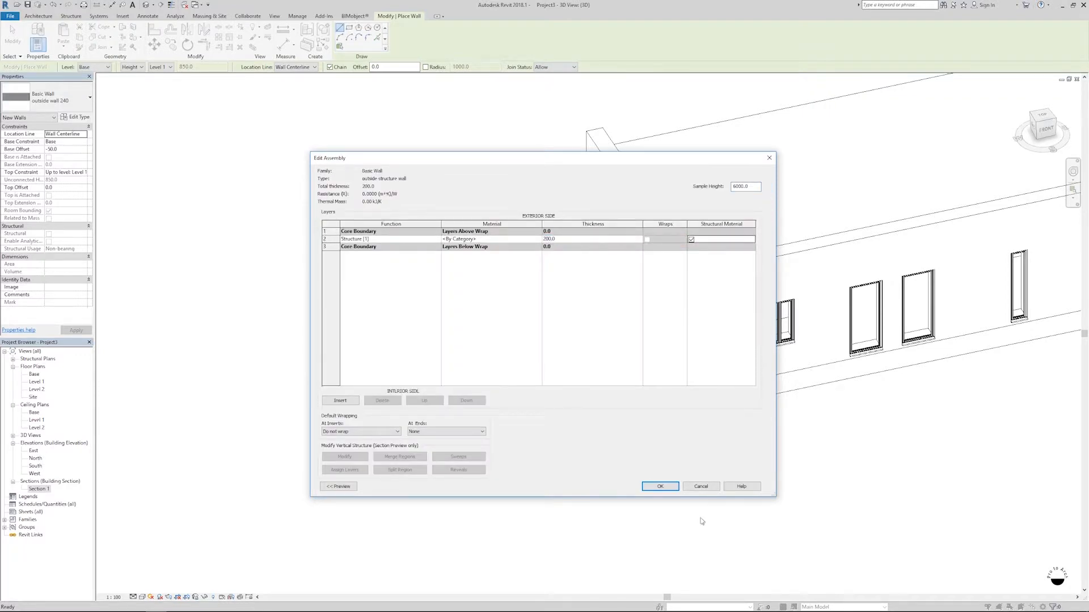
left_click(653, 486)
left_click(658, 485)
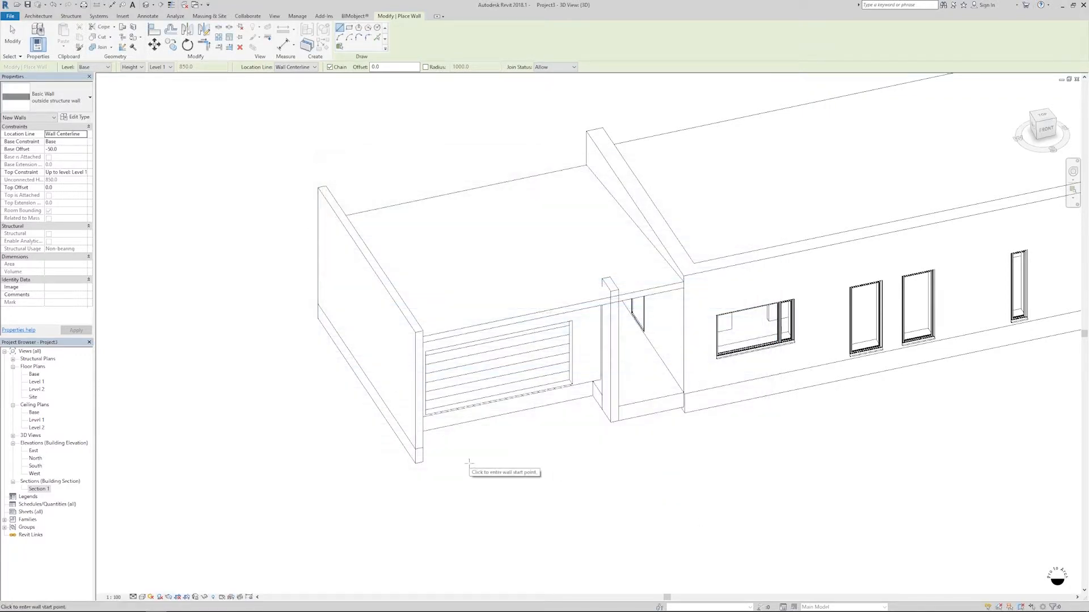
- Draw a straight wall about 3500 mm long in front of the garage door, parallel to the facade
left_click(449, 451)
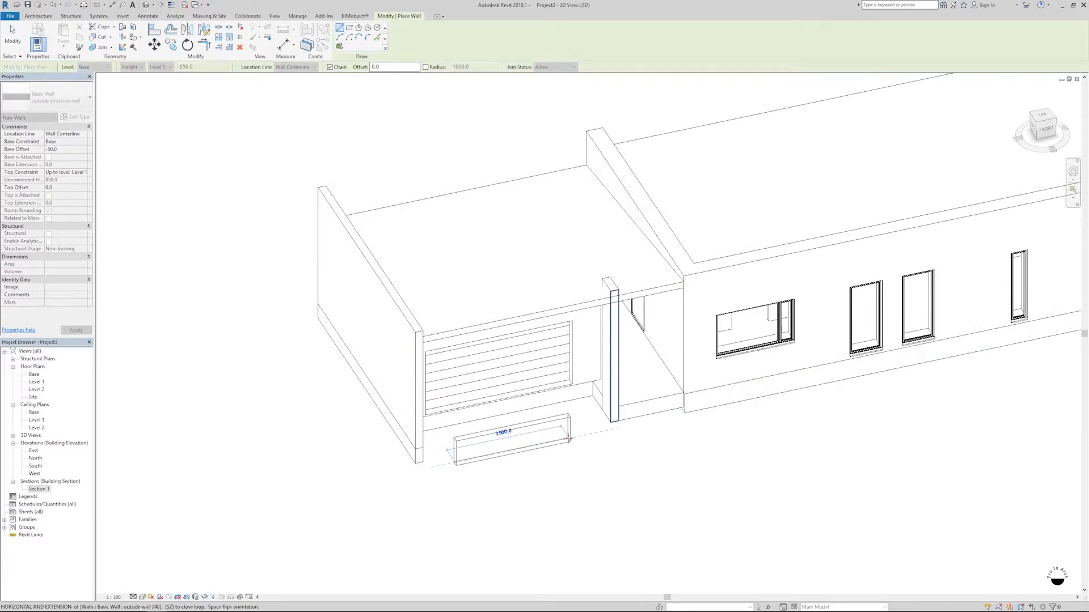
left_click(568, 439)
key("Escape")
key("Escape")
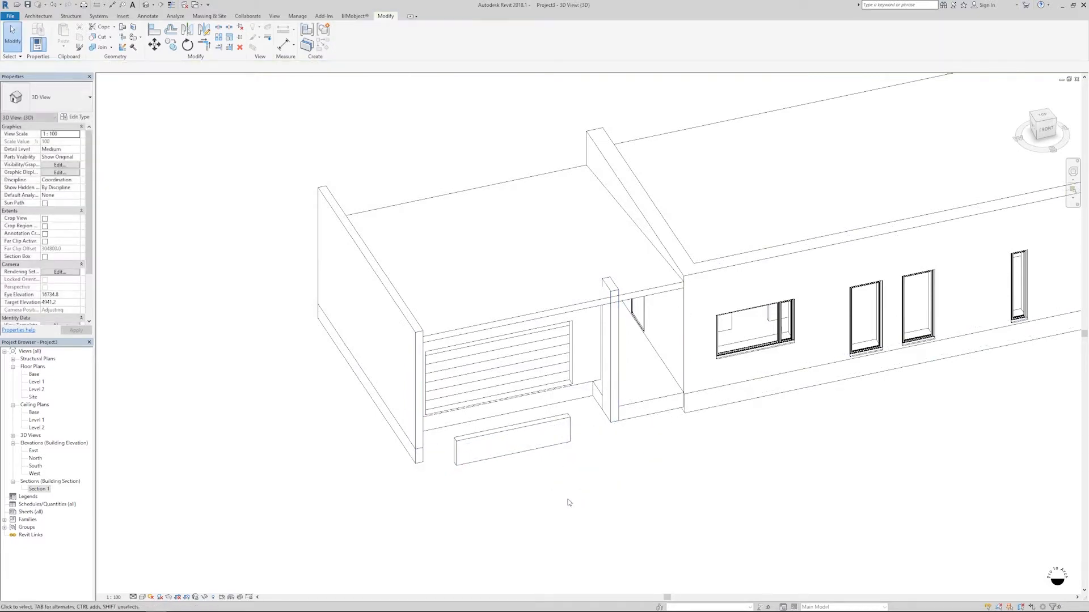
- Align the new front wall's face with the end of the garage's outer side wall, and its top with that wall's top
scroll(584, 508, "down", 3)
scroll(584, 508, "up", 4)
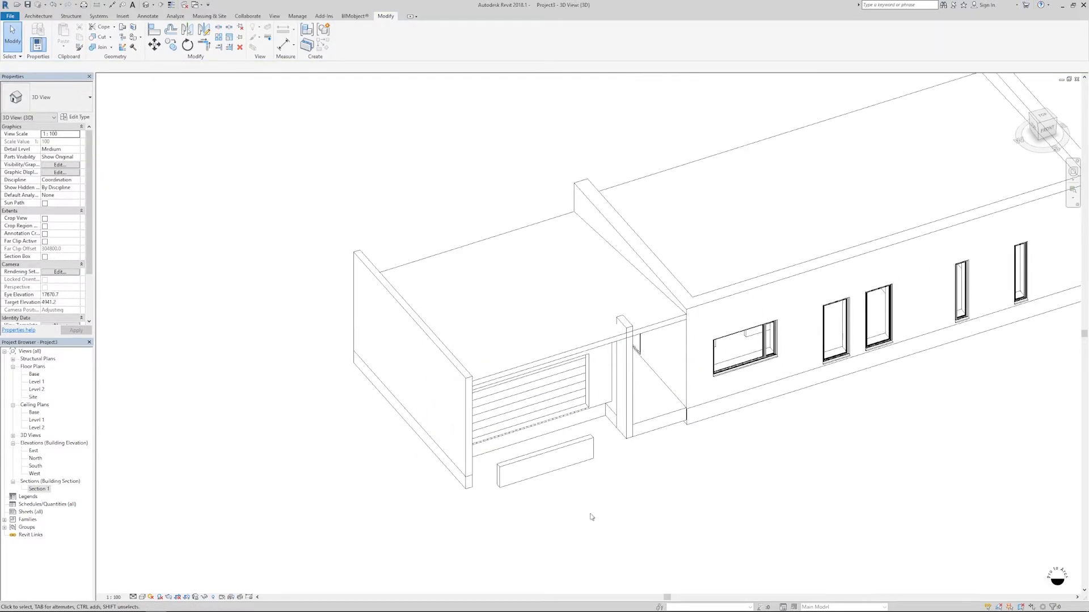
left_click(154, 32)
left_click(429, 351)
left_click(504, 448)
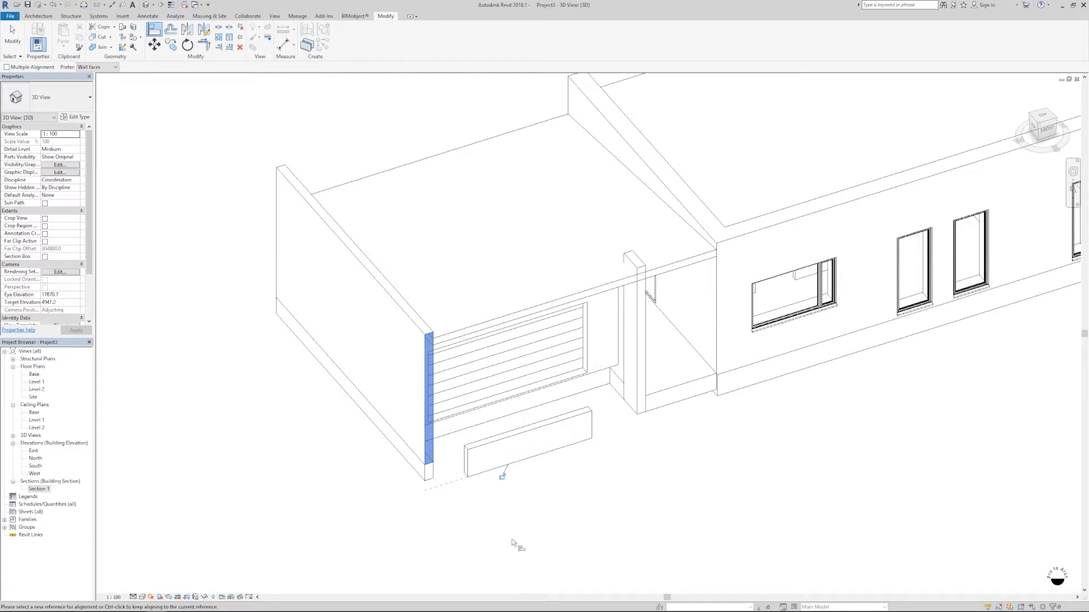
left_click(416, 325)
left_click(513, 434)
key("Escape")
key("Escape")
- Raise the front wall's base above the garage door to leave a short fascia, and enter its base offset
left_click(530, 457)
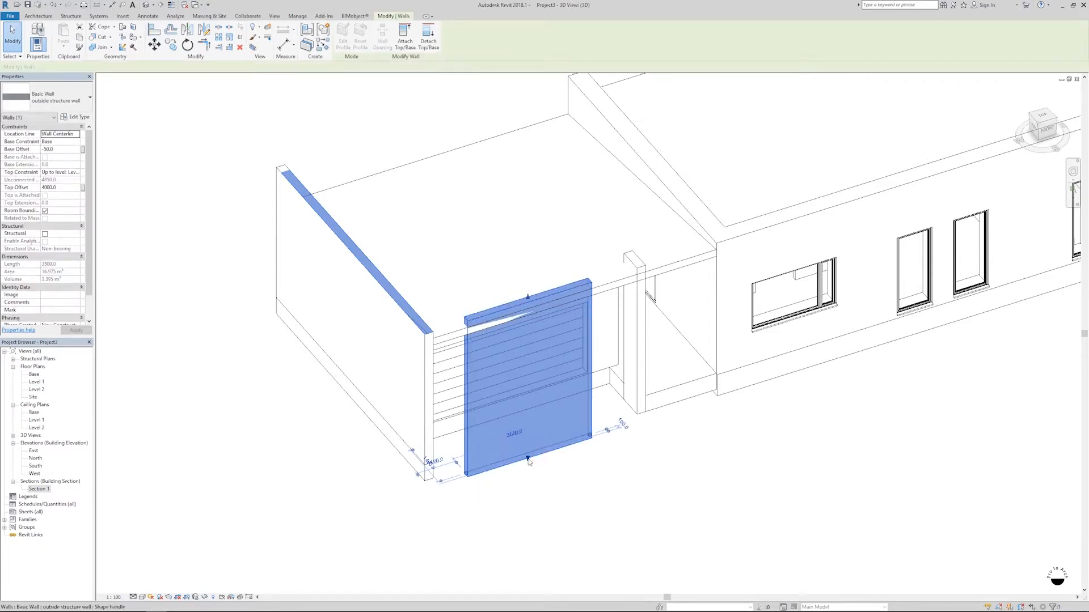
left_click_drag(527, 458, 518, 342)
middle_click_drag(518, 342, 468, 292, "shift")
middle_click_drag(509, 348, 518, 323, "shift")
left_click_drag(527, 344, 527, 336)
left_click(68, 149)
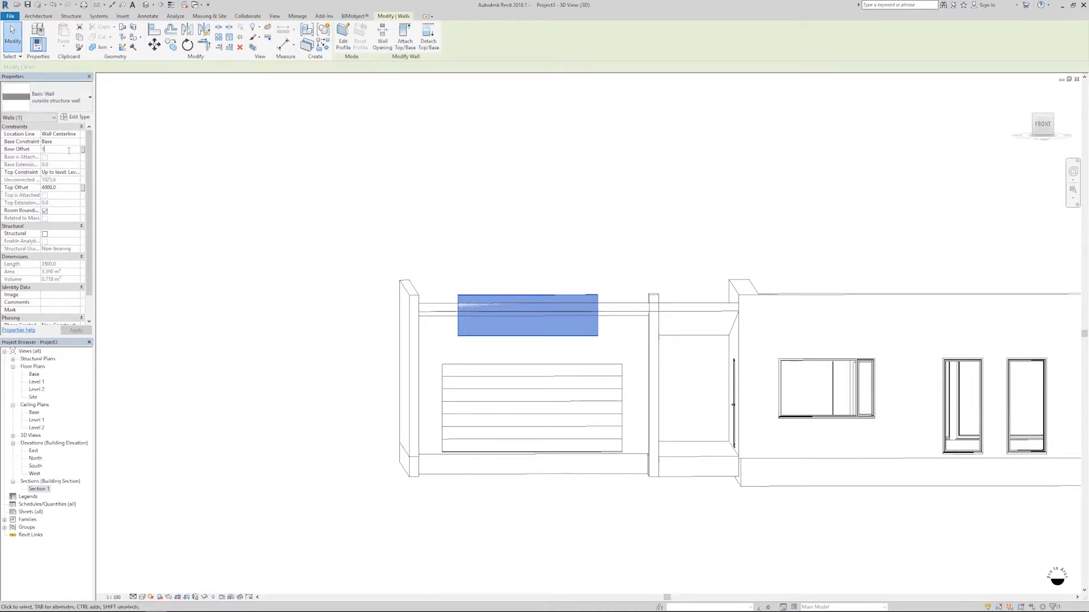
left_click(352, 213)
- Align the fascia wall's ends with the garage's outer side wall and the main building's side wall
middle_click_drag(346, 238, 422, 465, "shift")
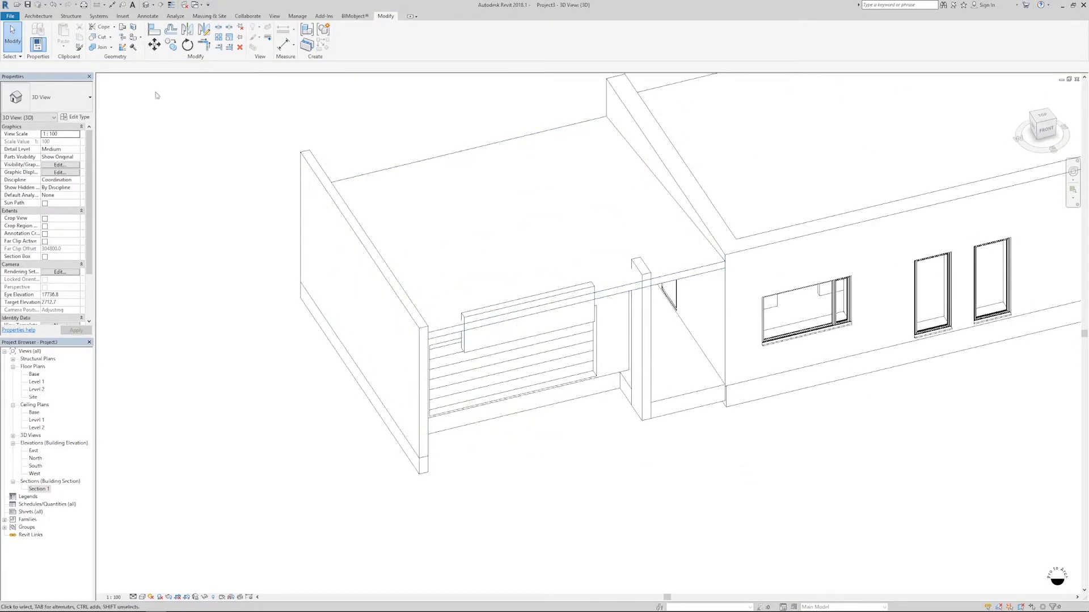
left_click(154, 31)
scroll(462, 374, "up", 3)
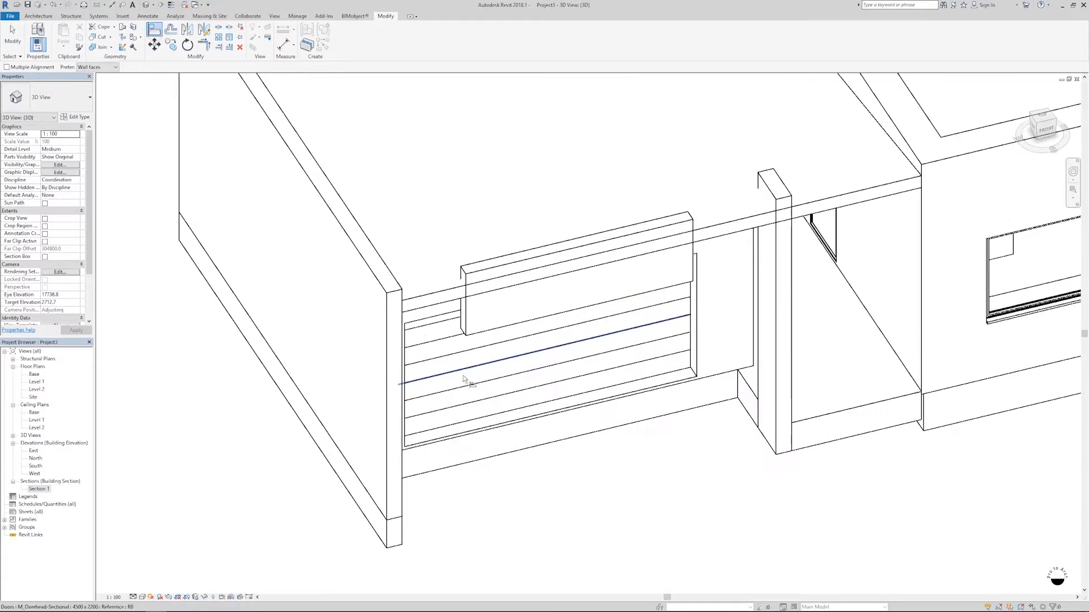
left_click(463, 274)
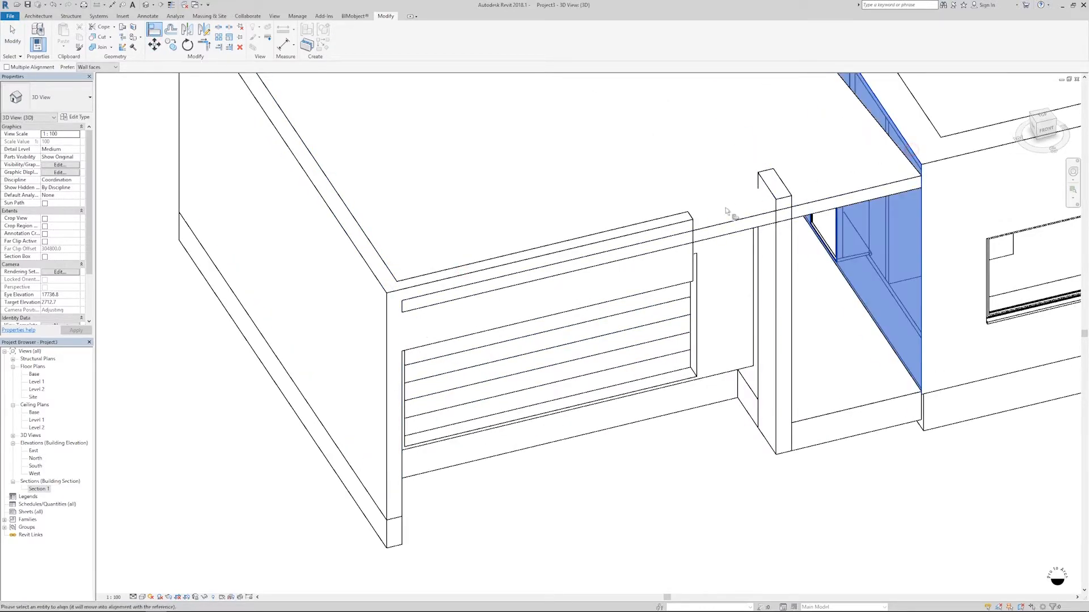
scroll(738, 413, "down", 3)
middle_click_drag(738, 413, 827, 374, "shift")
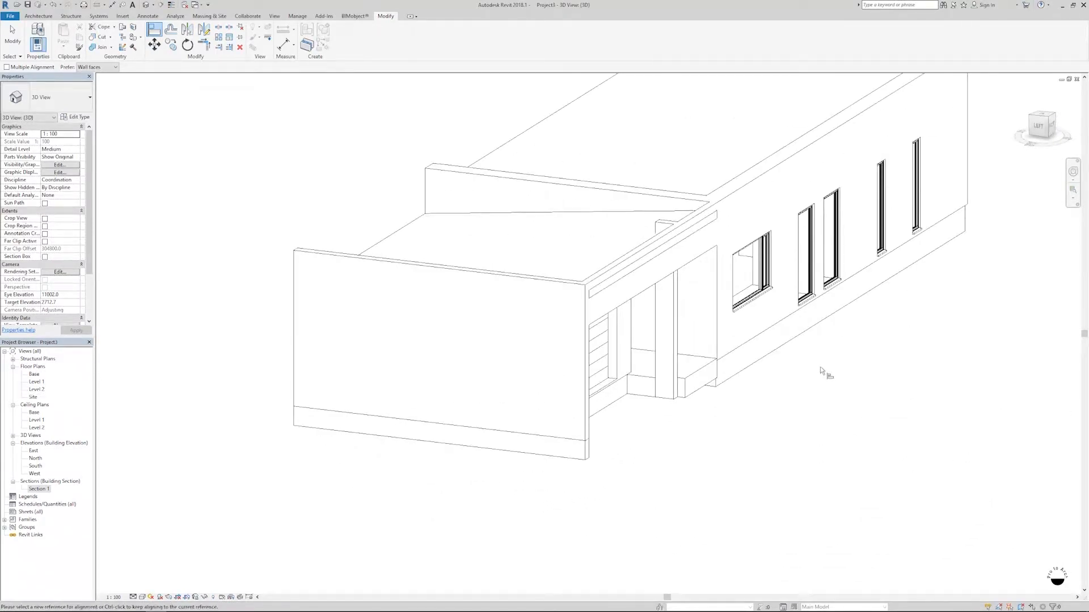
scroll(820, 367, "up", 1)
key("Escape")
key("Escape")
- Lower the top of the entrance pillar wall and align it with the underside of the fascia wall
left_click(647, 204)
left_click_drag(647, 205, 646, 265)
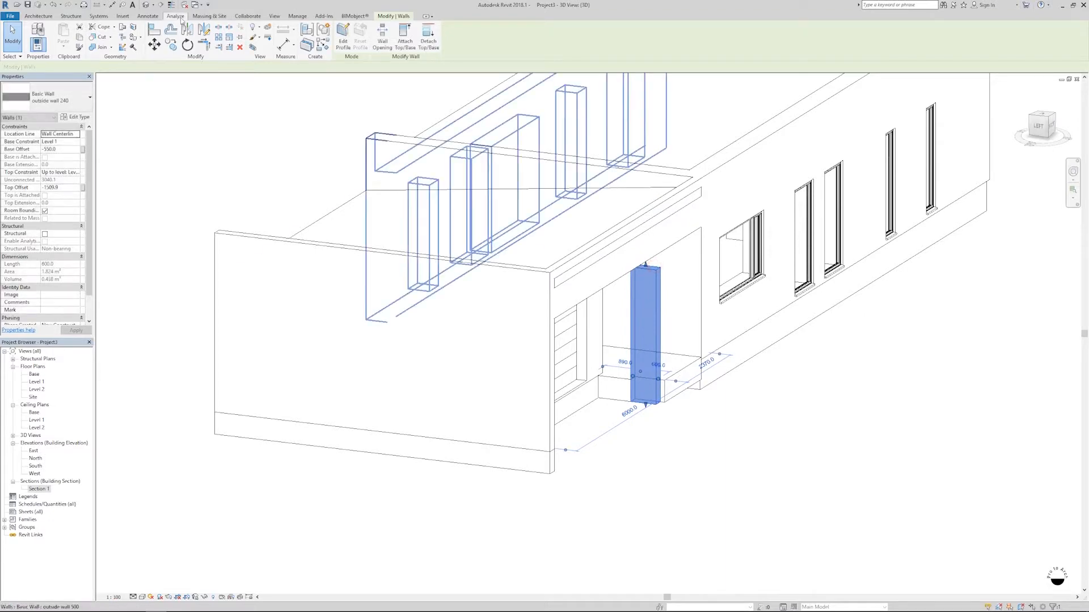
left_click(154, 30)
left_click(679, 241)
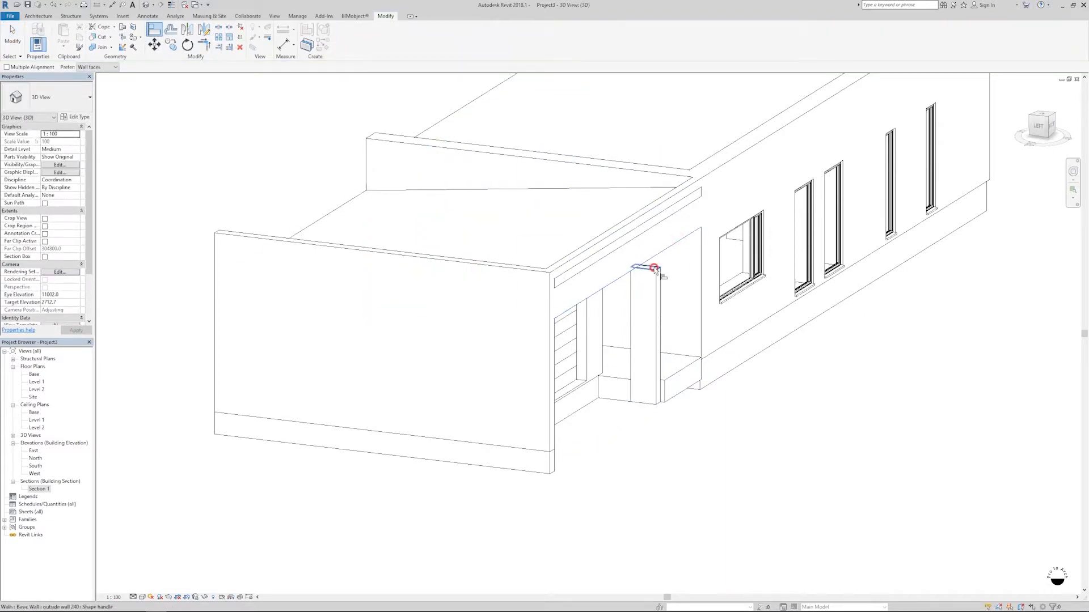
middle_click_drag(741, 450, 615, 330, "shift")
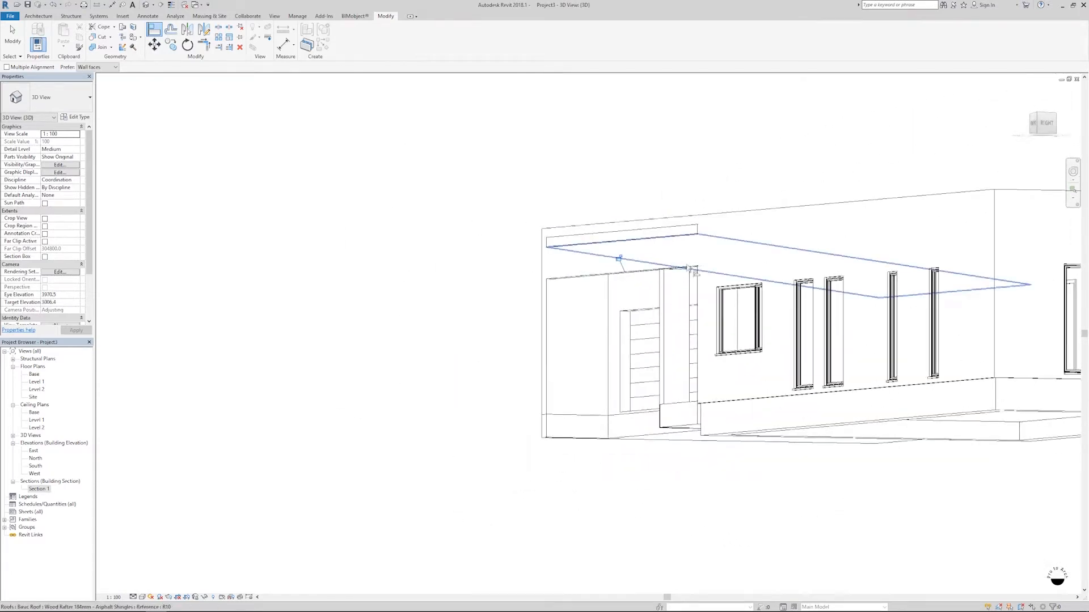
left_click(602, 271)
left_click(659, 292)
key("Escape")
- Join the geometry of the entrance pillar wall and the fascia wall above it
middle_click_drag(660, 291, 819, 513, "shift")
scroll(738, 335, "up", 2)
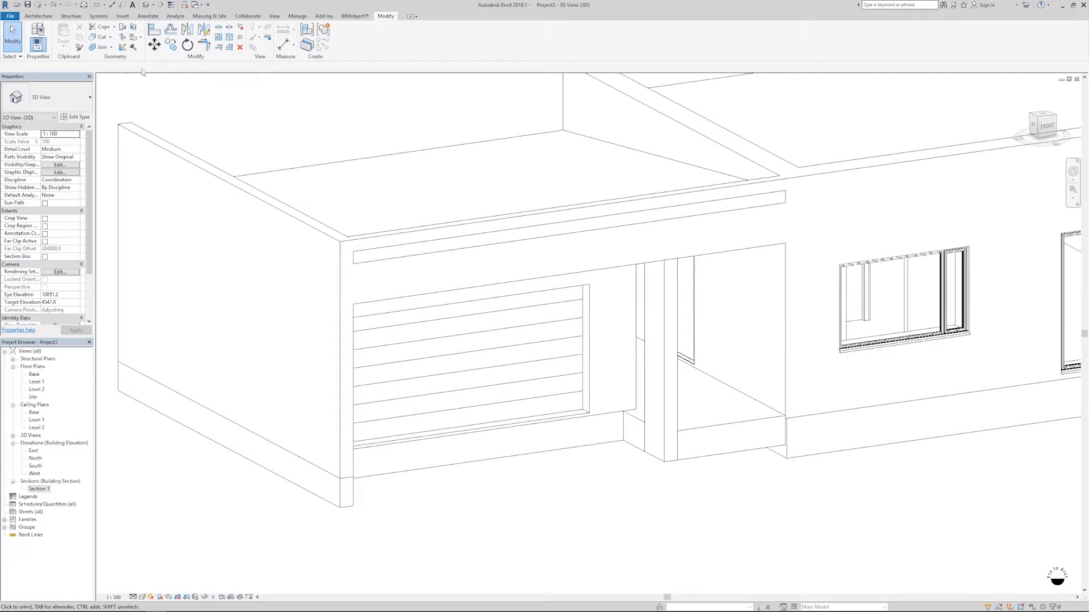
left_click(100, 49)
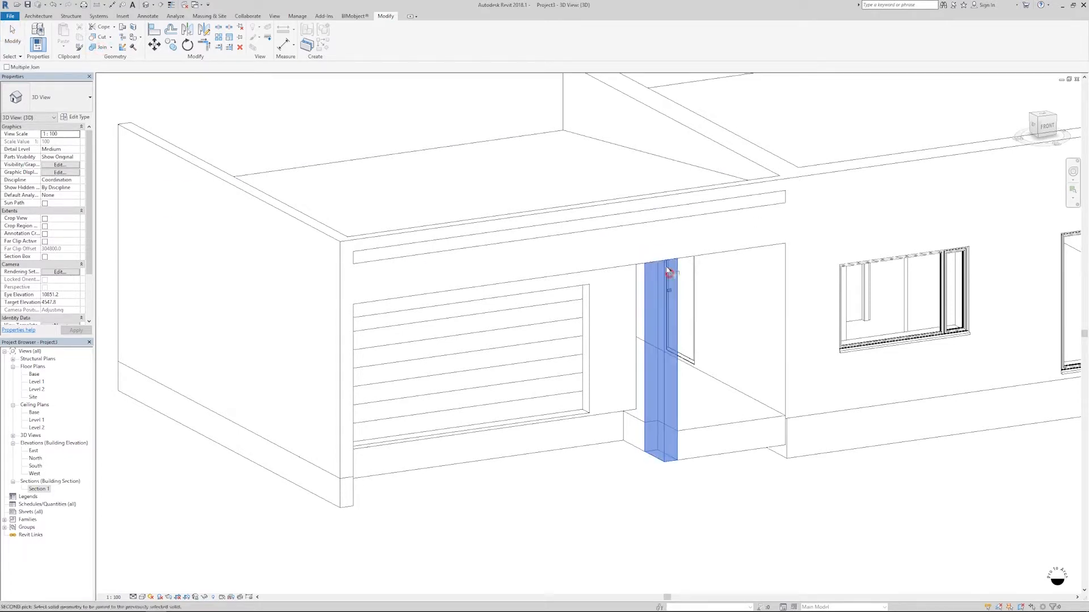
left_click(663, 267)
left_click(661, 259)
key("Escape")
scroll(693, 361, "down", 3)
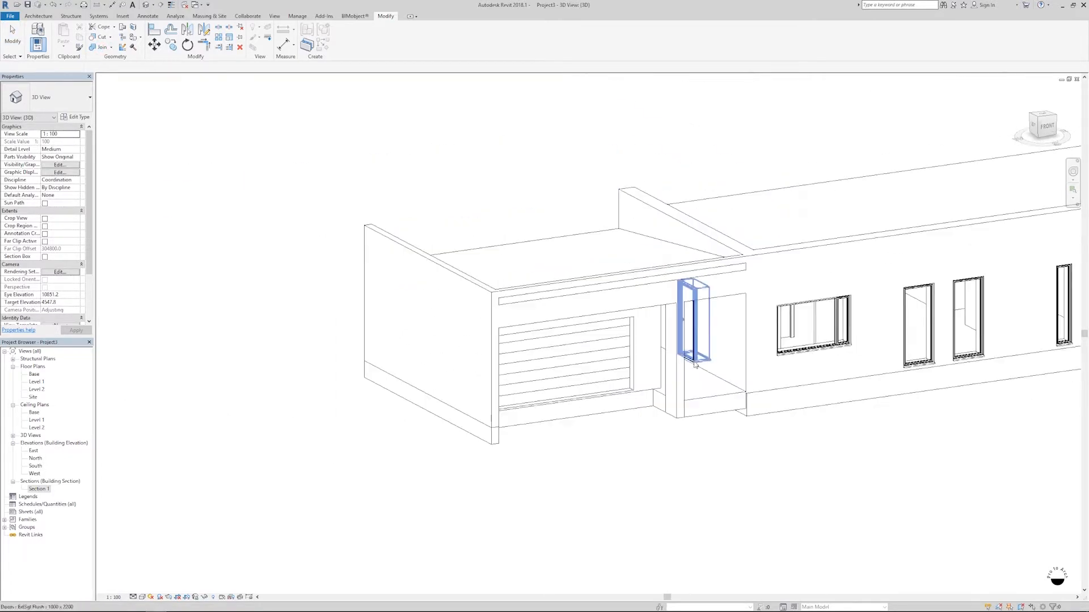
middle_click_drag(567, 306, 848, 452, "shift")
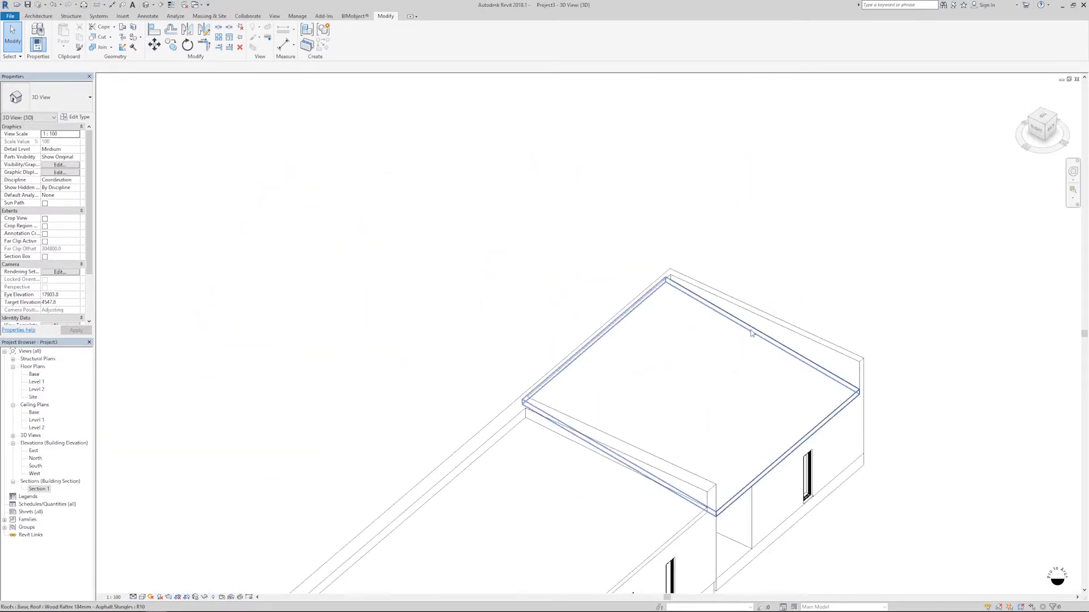
double_click(750, 332)
scroll(760, 334, "up", 4)
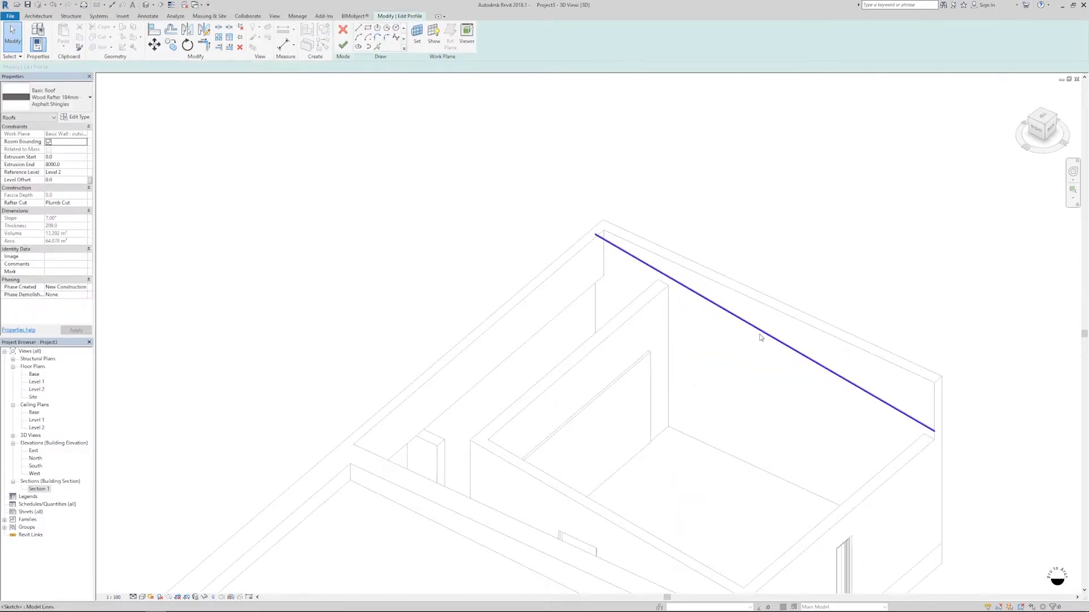
middle_click_drag(759, 352, 717, 339)
scroll(717, 339, "up", 1)
scroll(718, 332, "down", 1)
scroll(719, 335, "down", 1)
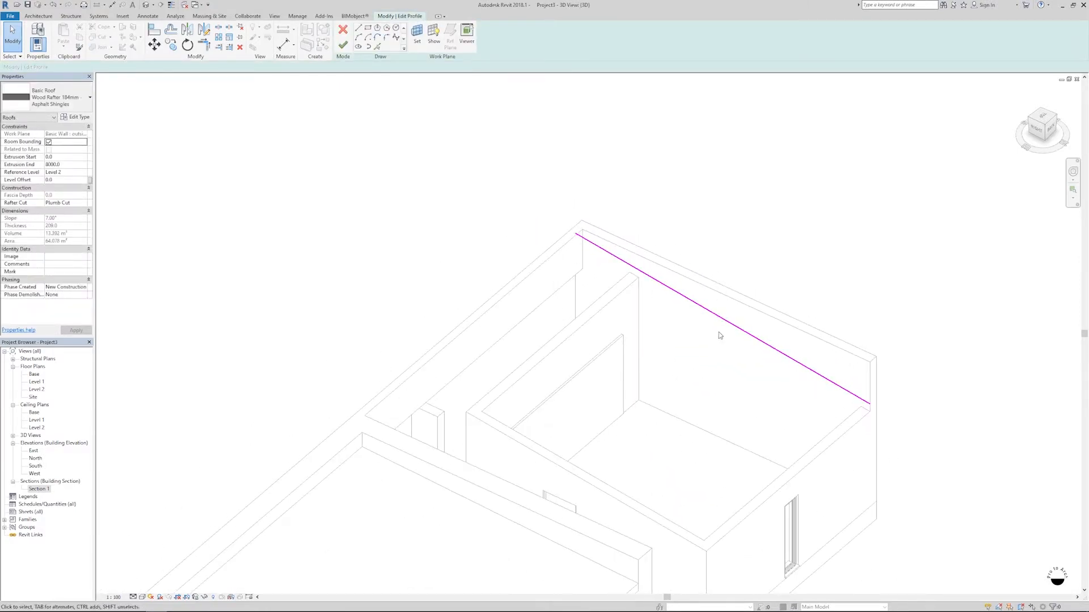
left_click(343, 45)
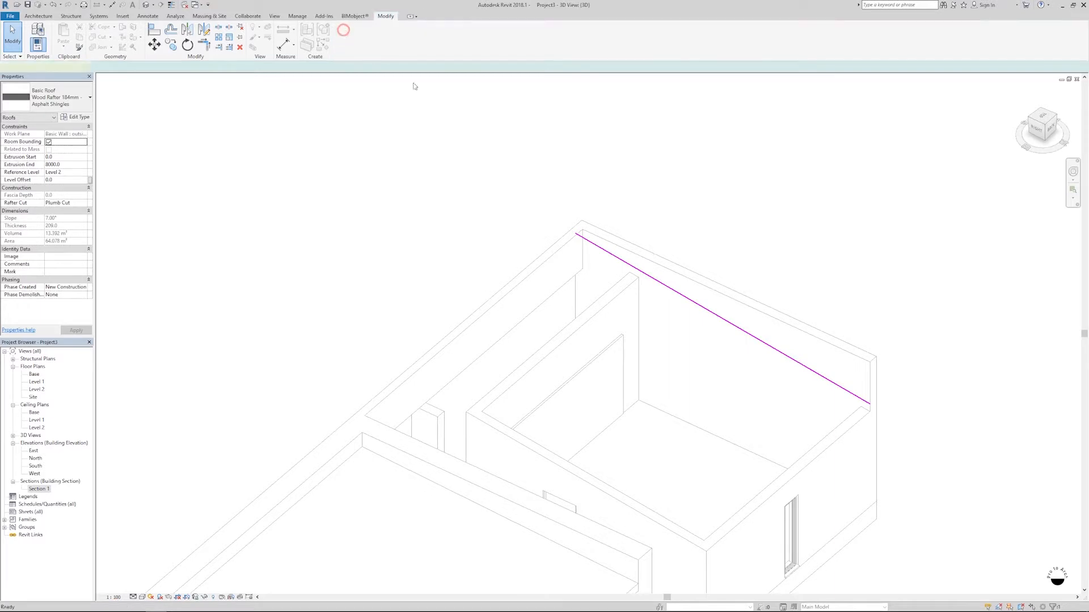
left_click(467, 239)
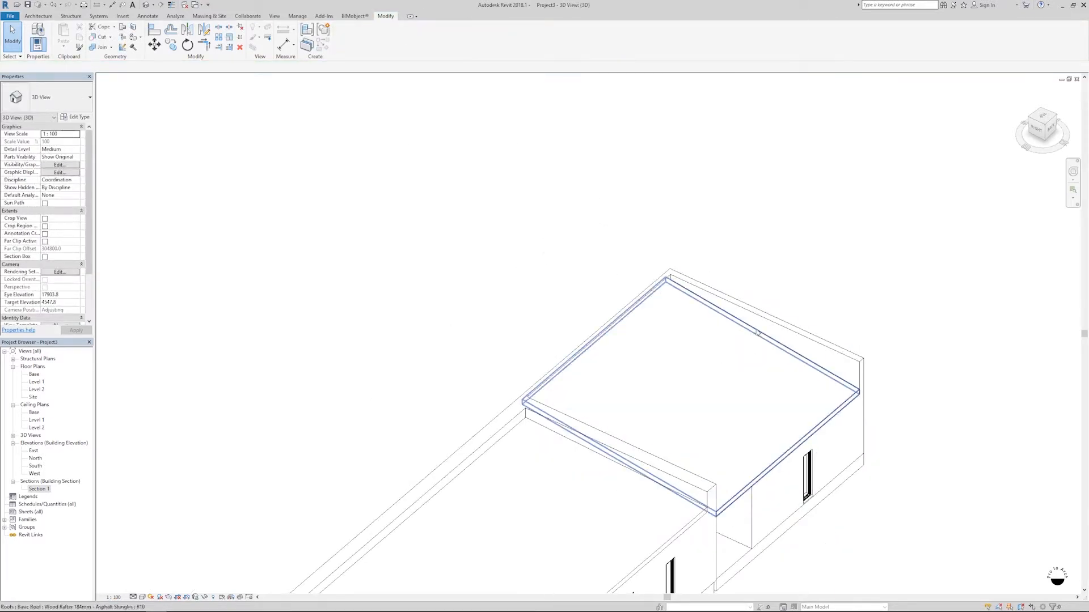
- Edit the garage roof's extrusion profile so the high end of its sloping line stops at the inner face of the adjoining wall
left_click(719, 365)
left_click(339, 51)
scroll(716, 301, "up", 4)
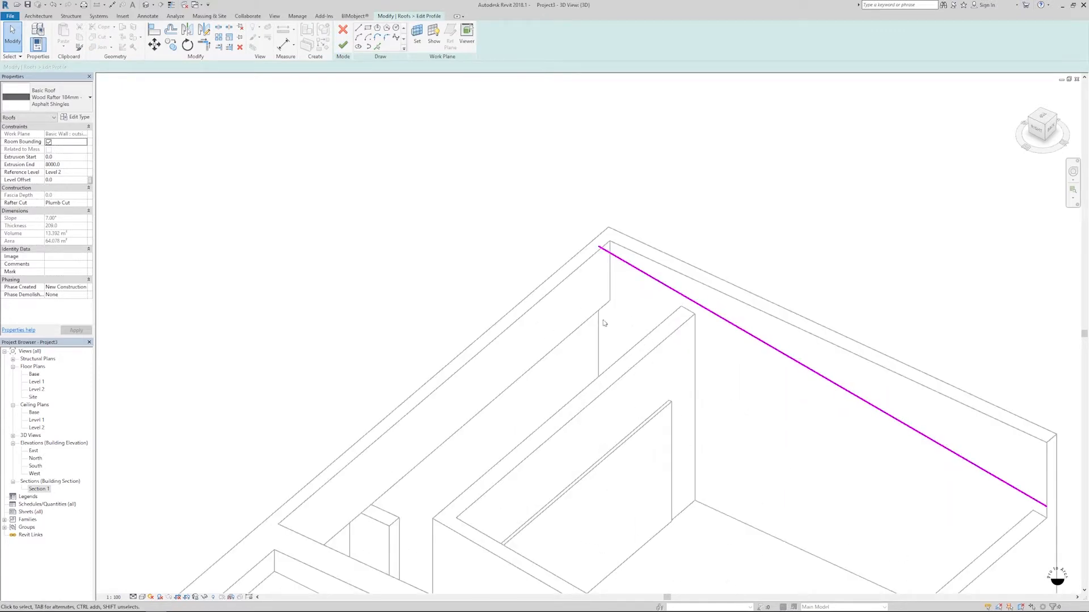
middle_click_drag(604, 323, 570, 263, "shift")
left_click(566, 241)
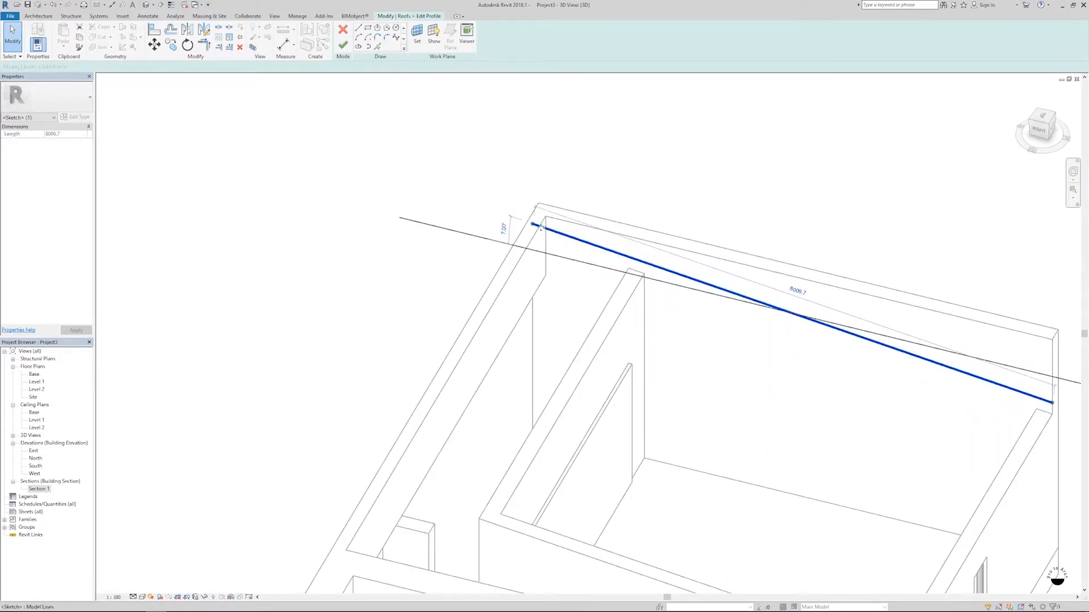
left_click_drag(532, 225, 545, 227)
scroll(544, 227, "down", 3)
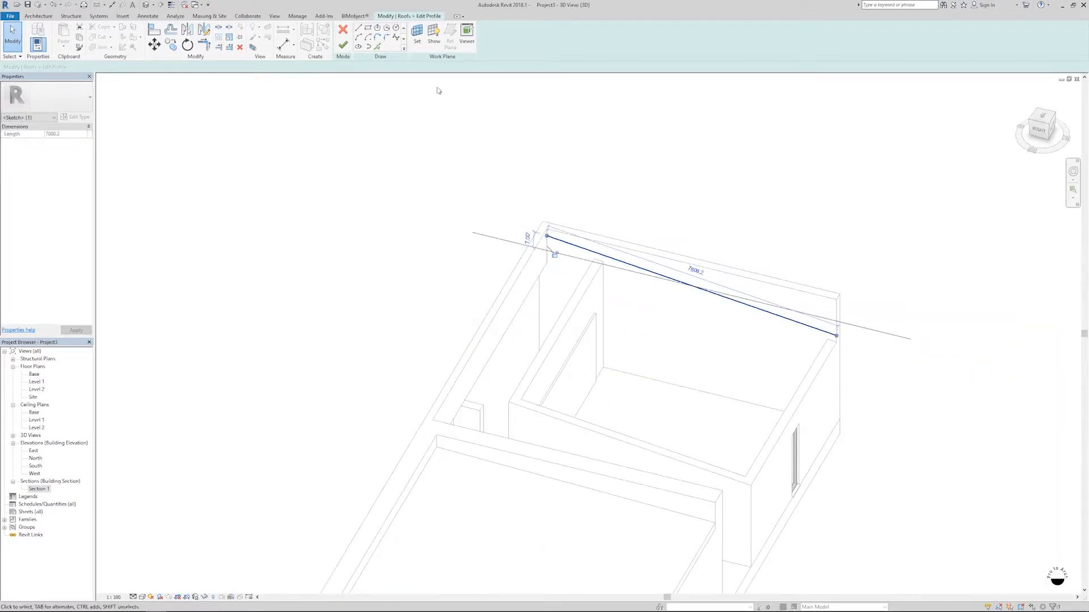
left_click(344, 44)
key("Escape")
- Add a roof fascia along the low eave edge of both the main building's roof and the garage roof
middle_click_drag(658, 323, 712, 461, "shift")
scroll(709, 461, "up", 3)
middle_click_drag(650, 411, 658, 403, "shift")
scroll(658, 403, "up", 2)
scroll(658, 403, "down", 1)
left_click(46, 14)
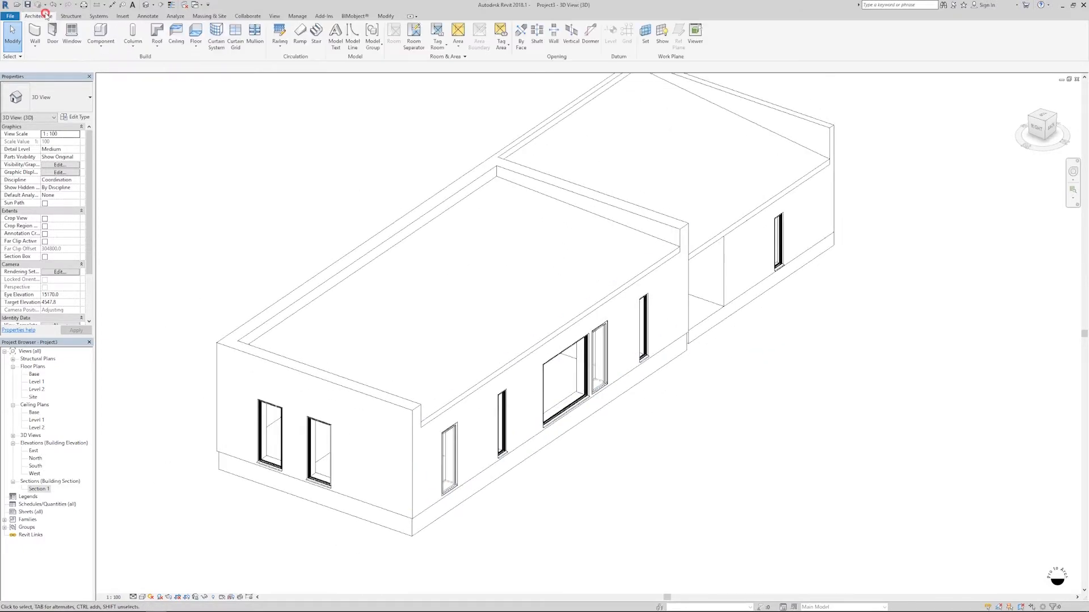
left_click(157, 46)
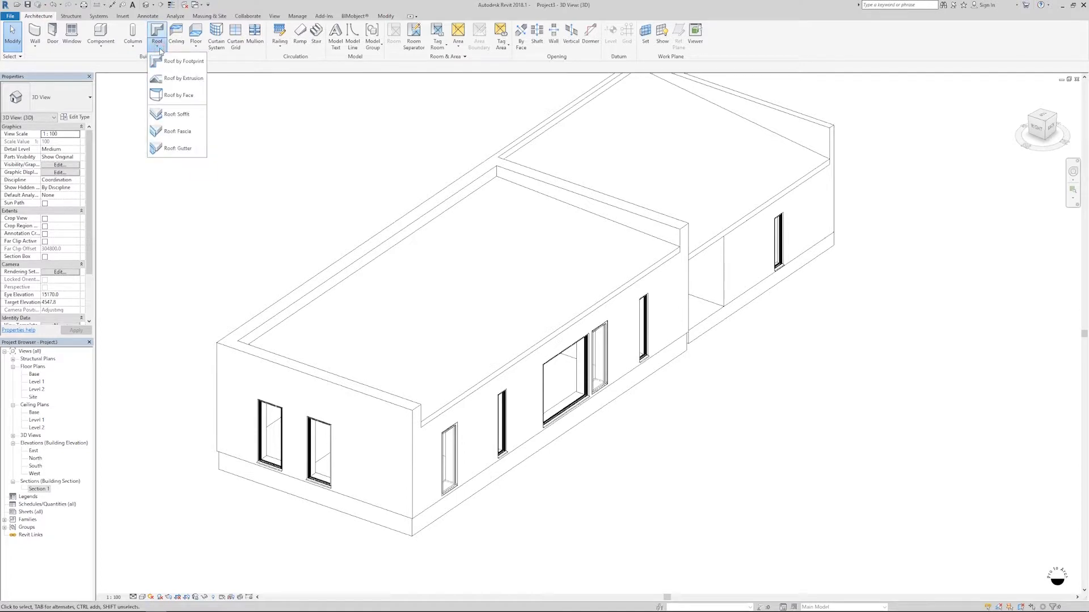
left_click(181, 138)
scroll(429, 365, "up", 5)
left_click(455, 453)
scroll(456, 453, "down", 3)
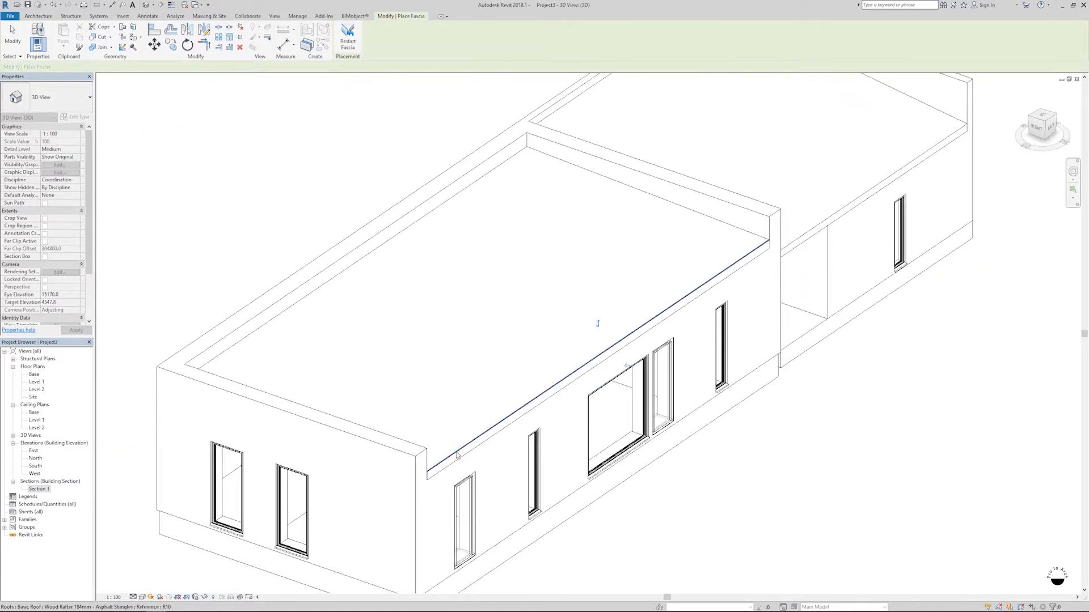
left_click(793, 243)
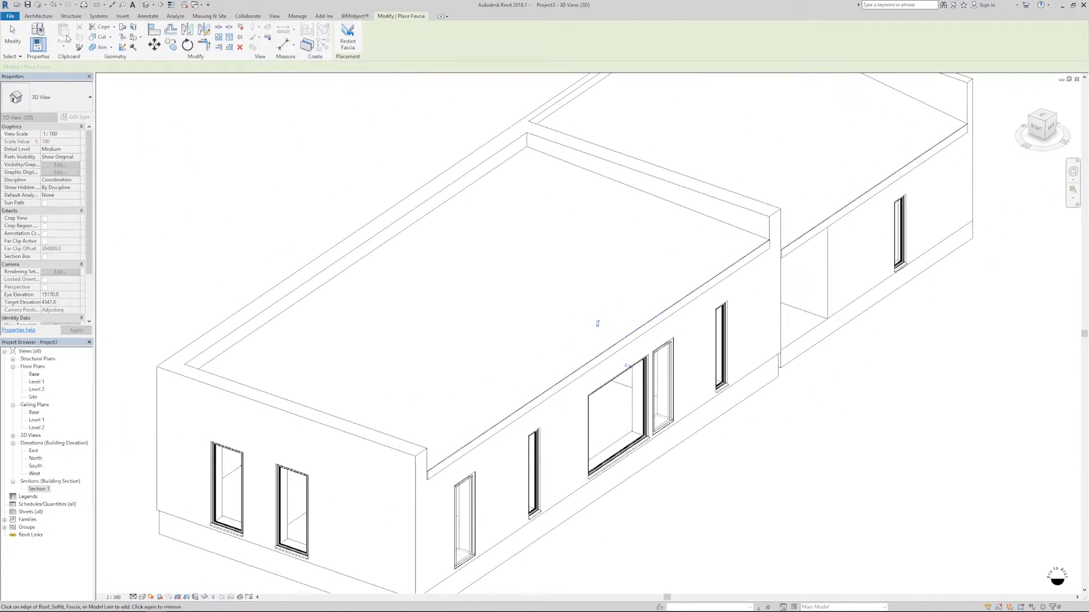
- Add gutters along the eave fascias of the main building's roof and the garage roof
left_click(38, 16)
left_click(156, 36)
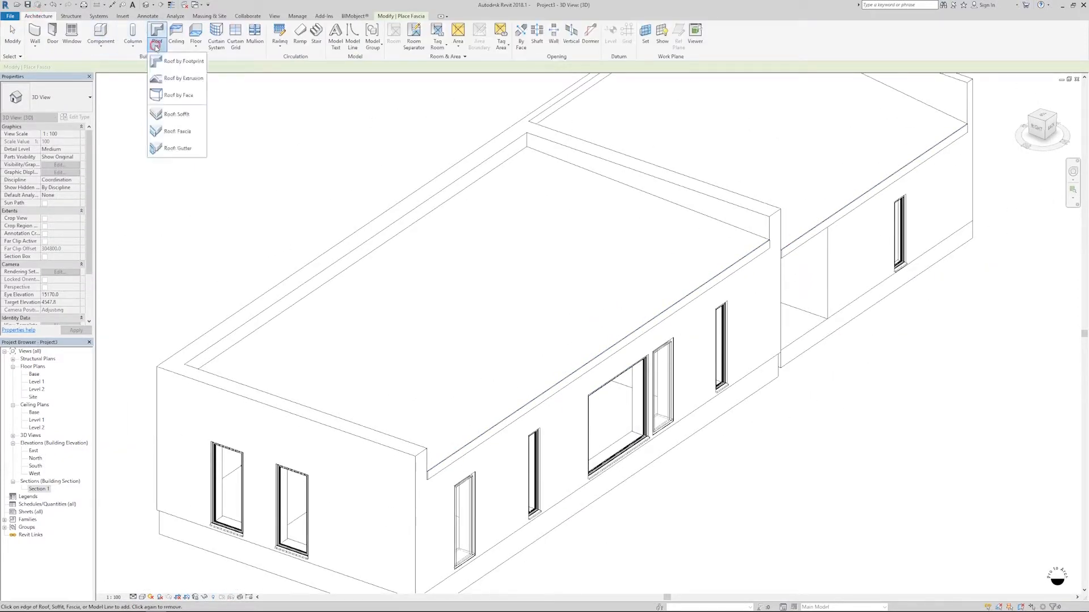
left_click(167, 149)
scroll(402, 464, "up", 5)
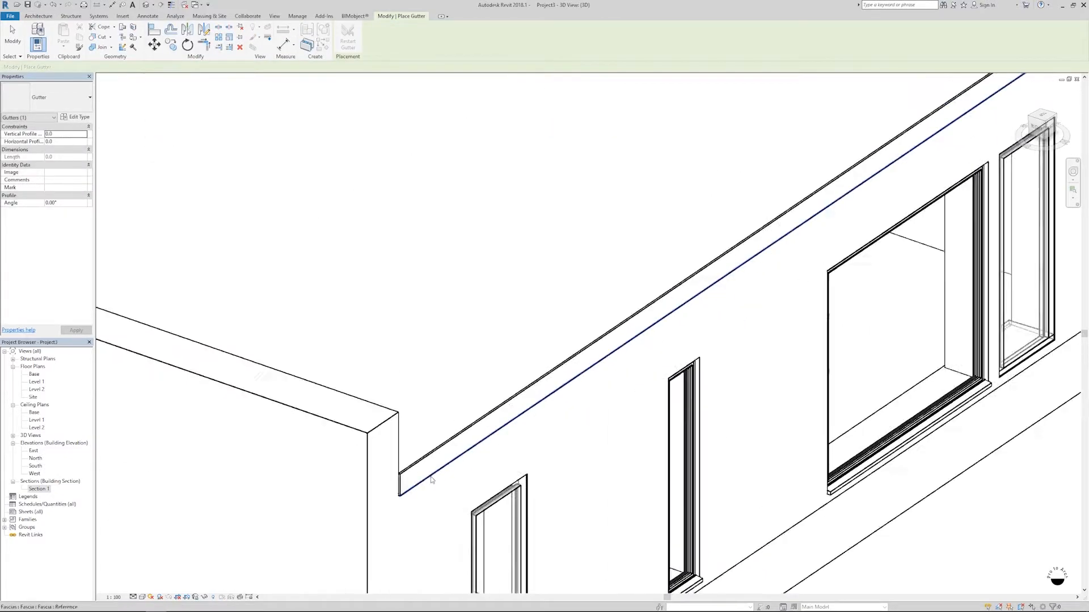
left_click(402, 464)
scroll(510, 351, "down", 5)
scroll(595, 317, "up", 5)
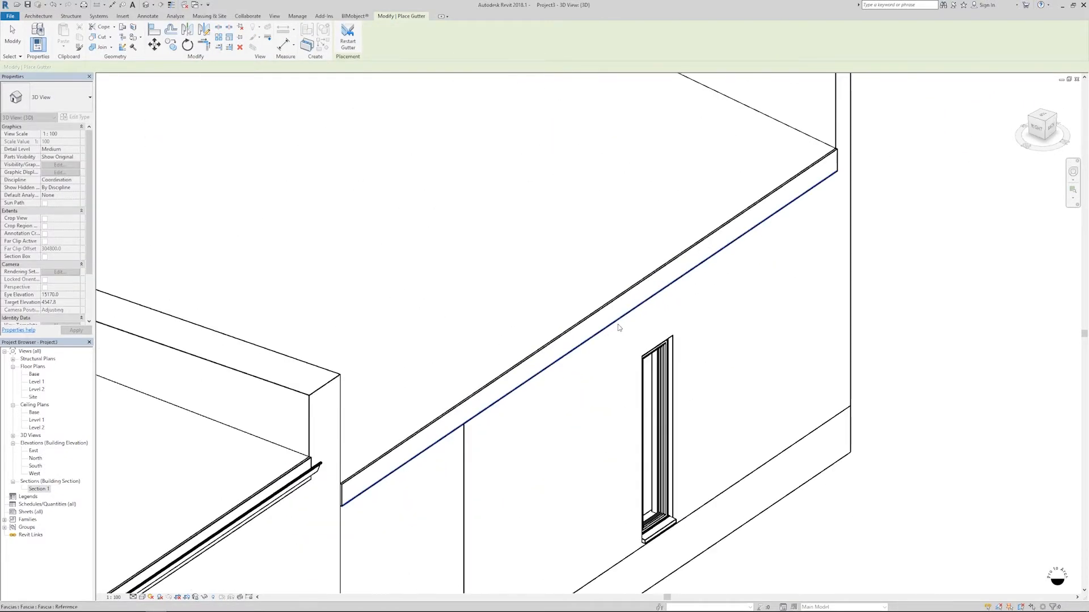
left_click(588, 299)
scroll(590, 300, "down", 6)
key("Escape")
key("Escape")
- Open the Level 1 floor plan and shift the entrance hall's inner door closer to the corner of the small enclosed room
middle_click_drag(672, 317, 579, 289, "shift")
mouse_move(579, 289)
middle_mouse_down()
mouse_move(806, 390)
mouse_move(794, 431)
mouse_move(657, 428)
mouse_move(660, 392)
middle_mouse_up()
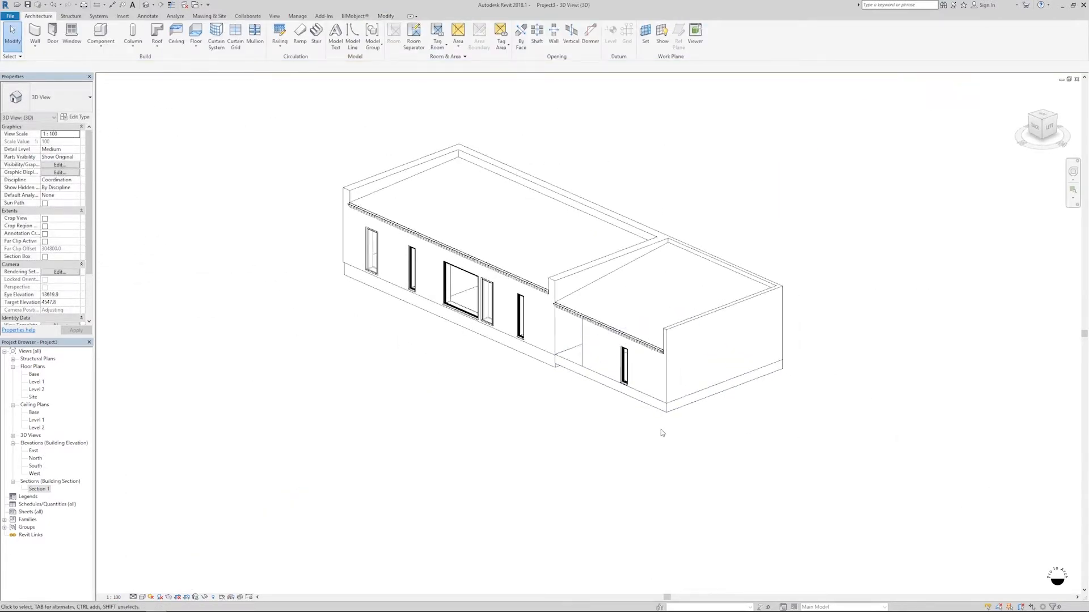
middle_click_drag(665, 466, 238, 386, "shift")
middle_click_drag(785, 388, 530, 372)
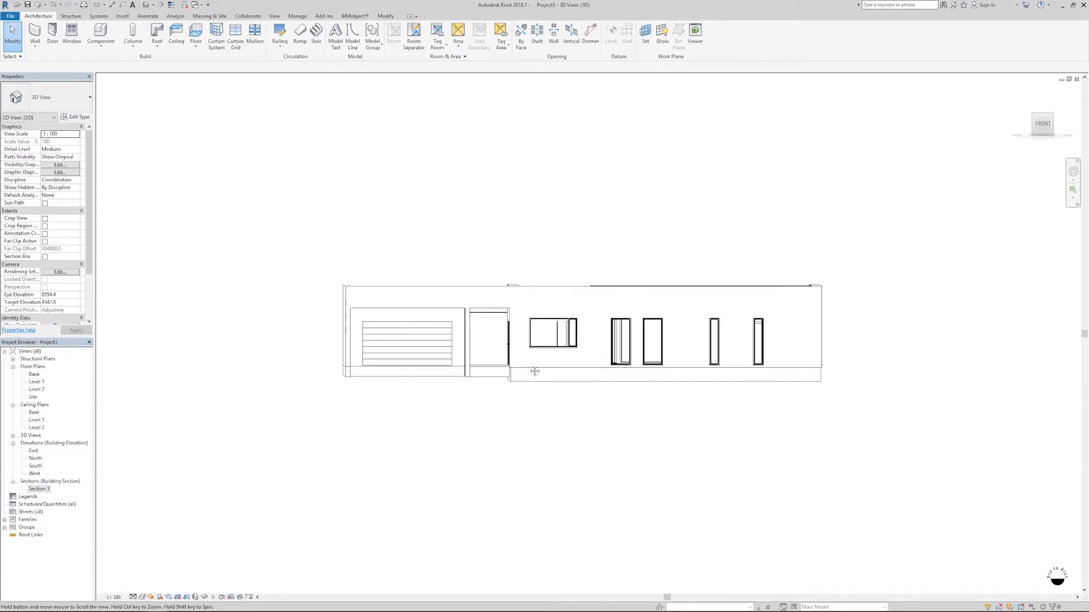
double_click(36, 382)
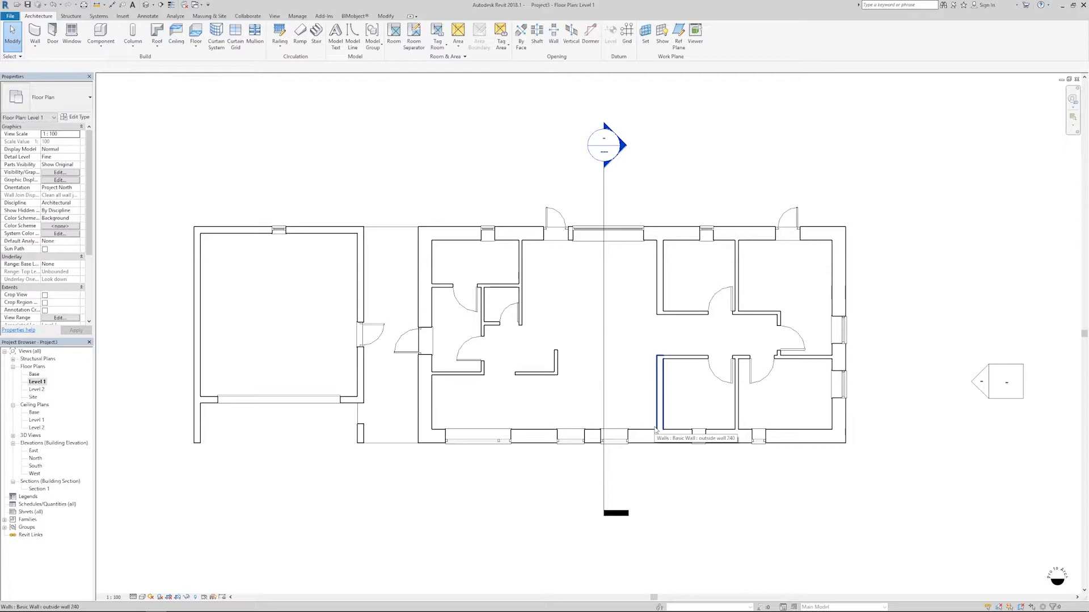
scroll(553, 454, "up", 2)
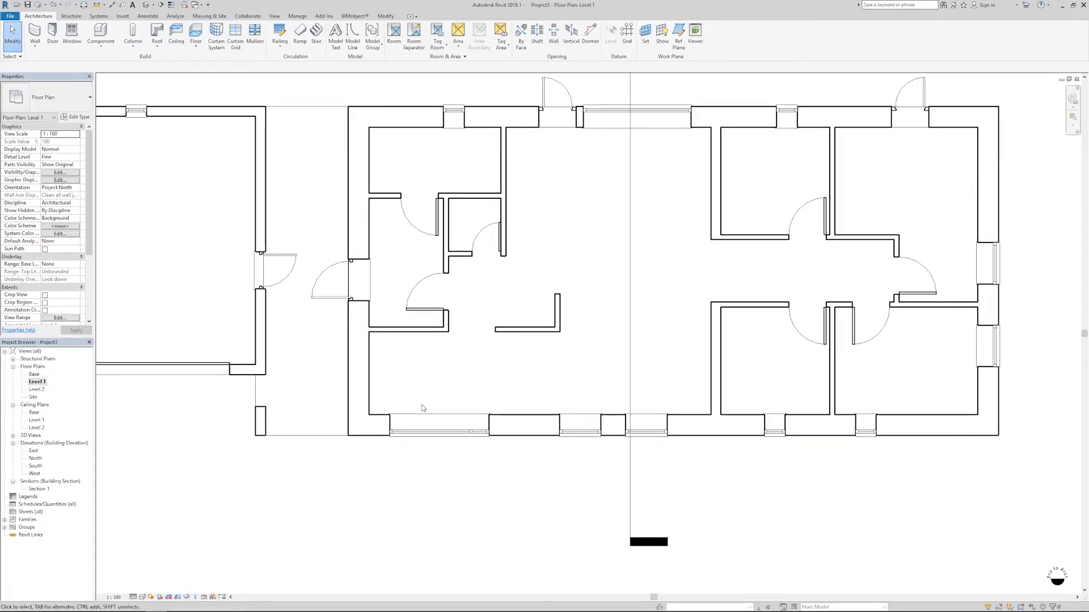
middle_click_drag(436, 403, 474, 422)
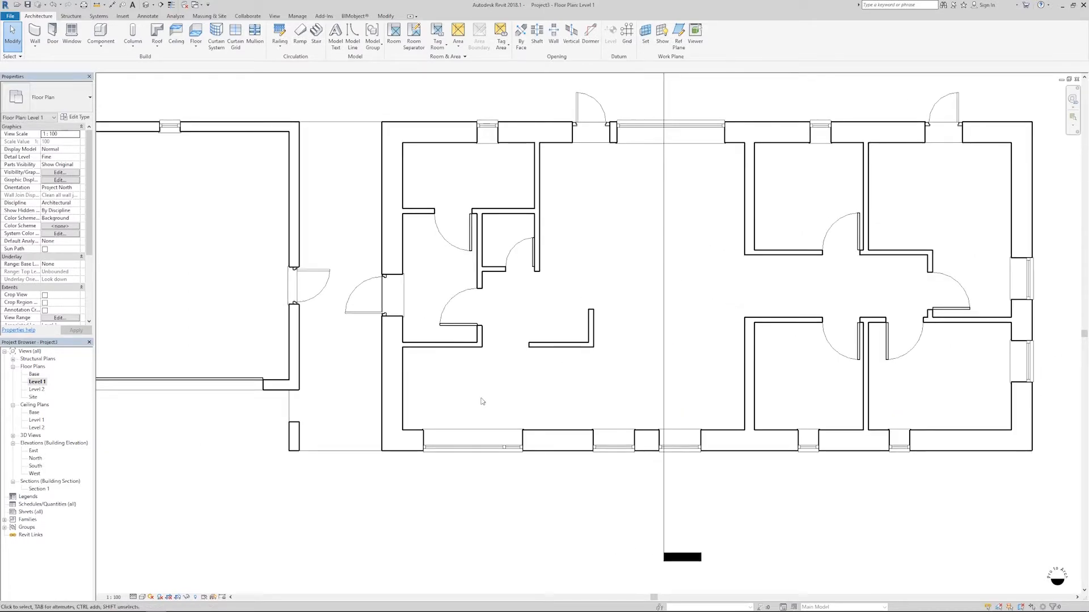
left_click(461, 317)
key("Escape")
- Look through the component types already loaded in the project
left_click(100, 33)
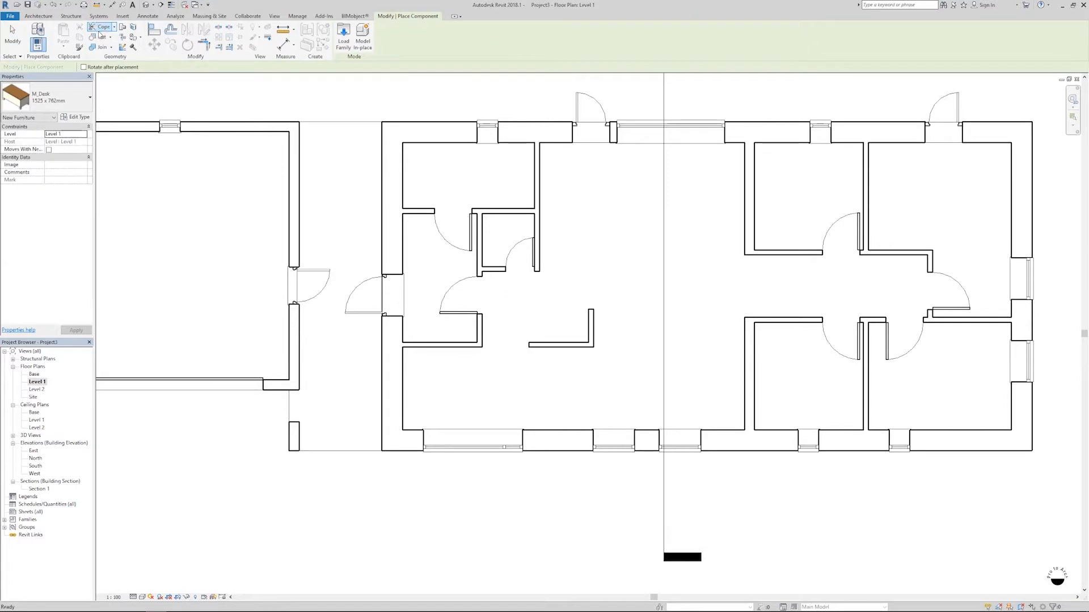
left_click(38, 17)
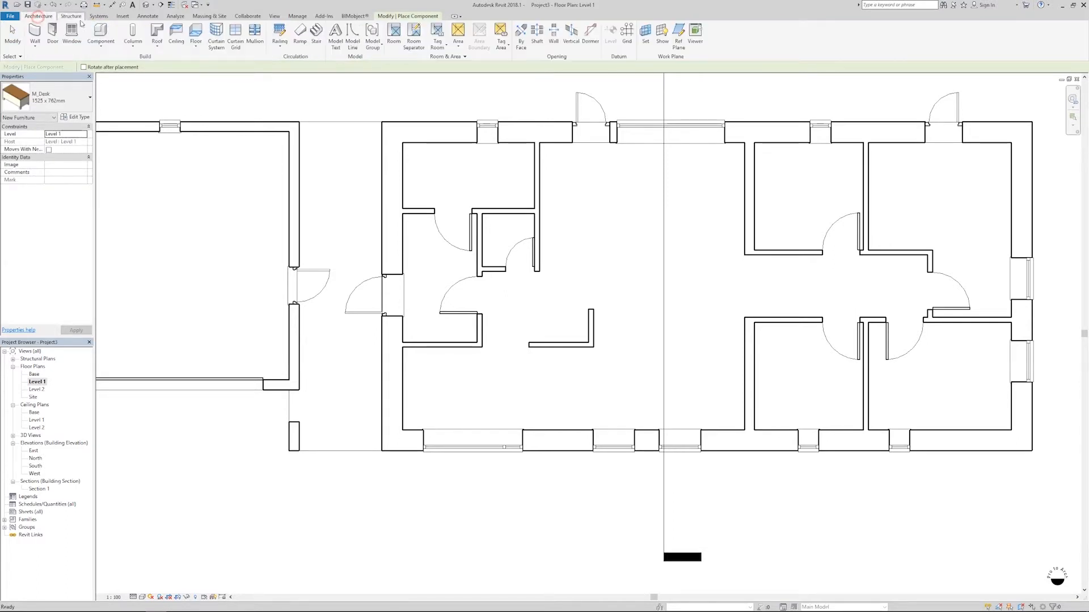
left_click(83, 90)
scroll(68, 275, "down", 10)
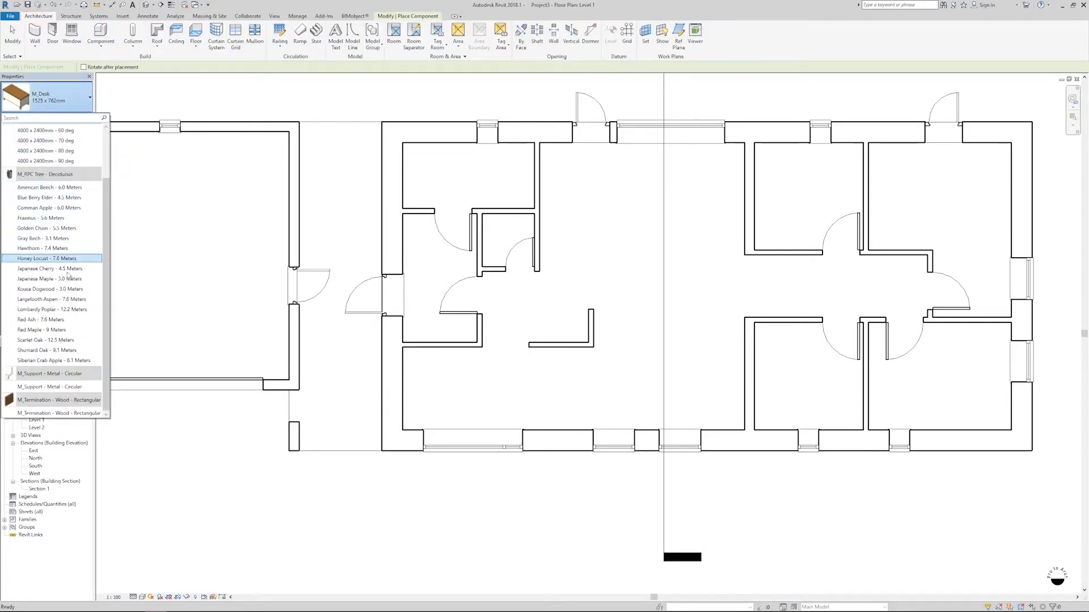
scroll(68, 275, "up", 3)
scroll(67, 257, "down", 3)
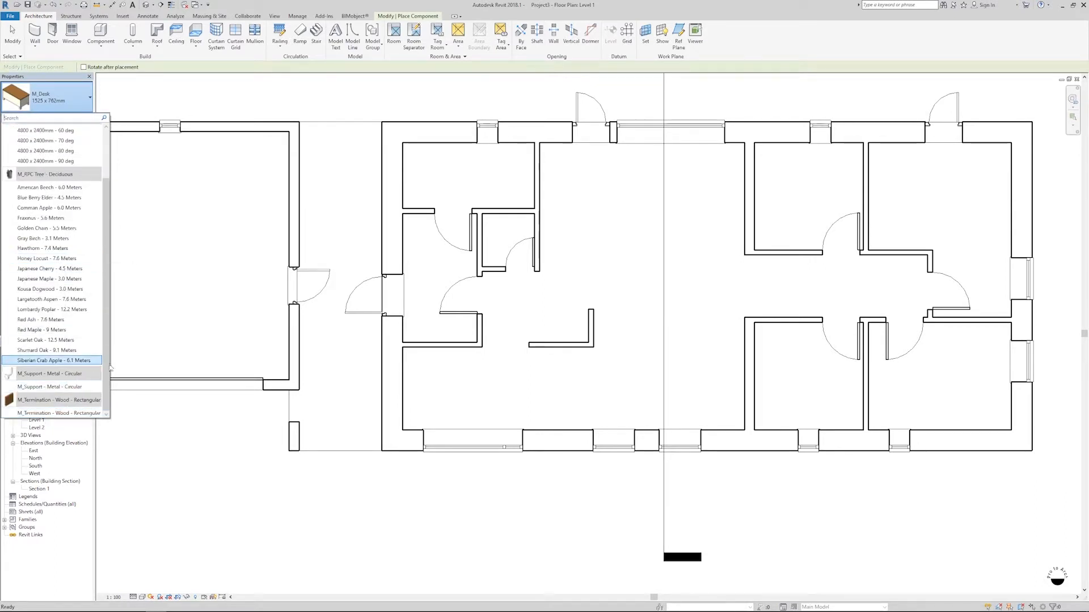
left_click(209, 363)
key("Escape")
- Load the Counter Top - Corner w sink component family from the Simple house folder
left_click(106, 28)
left_click(343, 37)
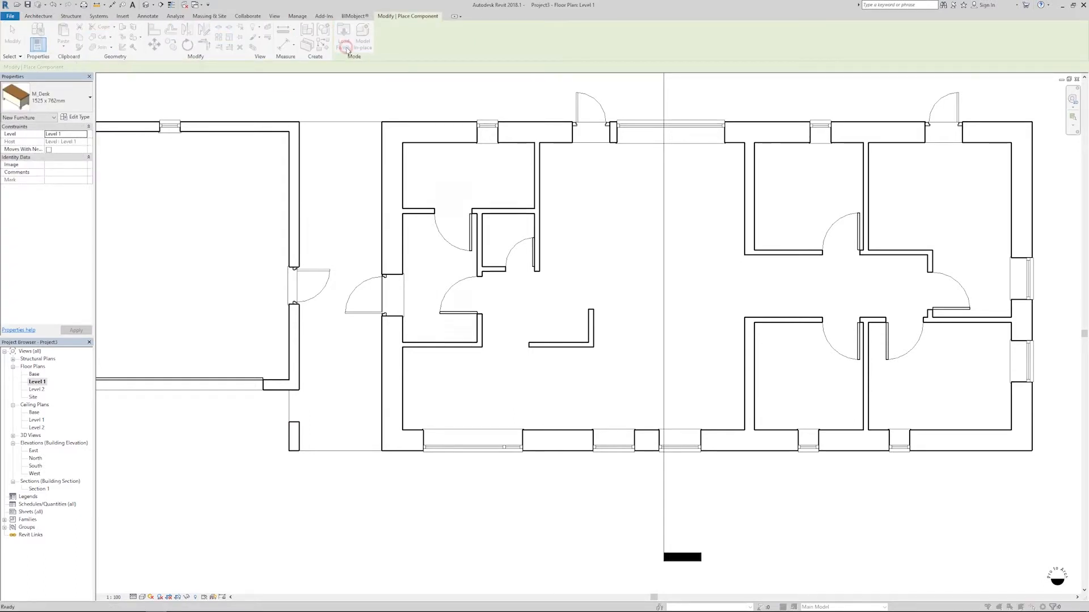
double_click(505, 203)
left_click(505, 202)
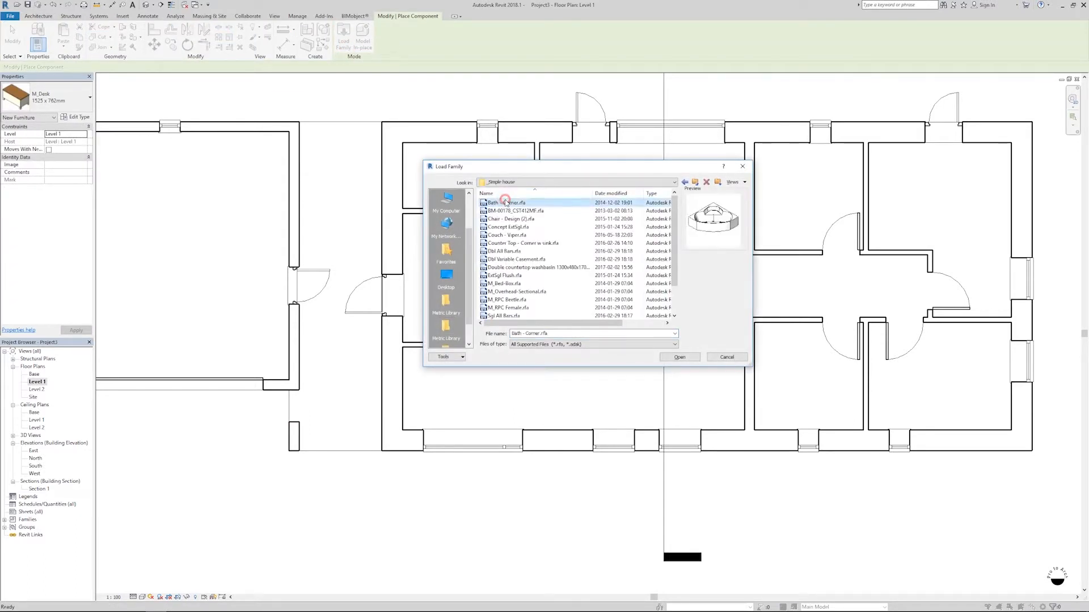
key("Down")
key("Down")
key("Down")
key("Down")
key("Down")
key("Down")
key("Down")
key("Up")
key("Up")
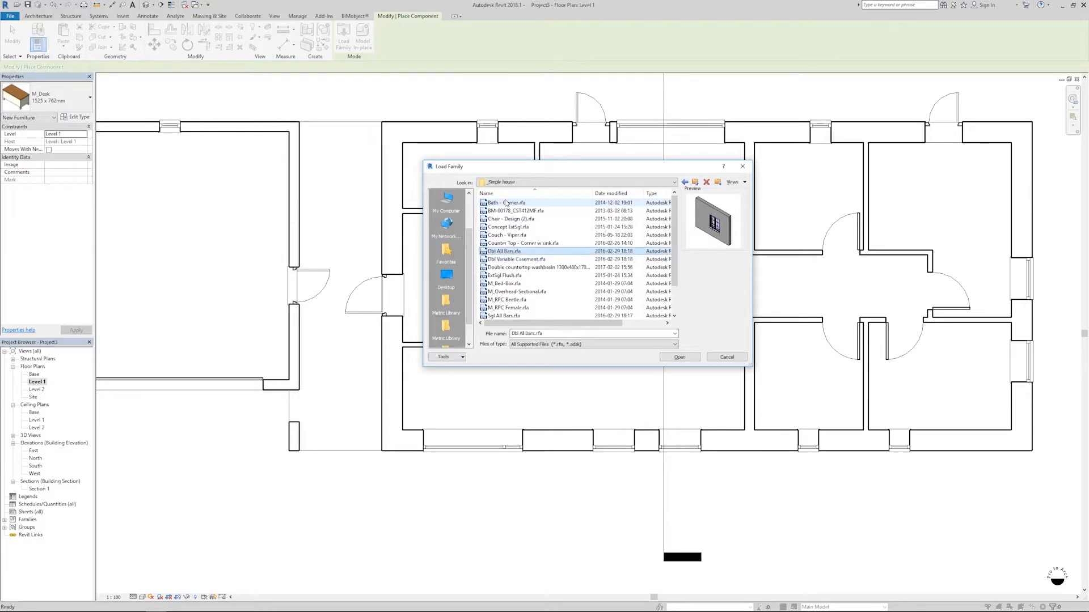
left_click(687, 358)
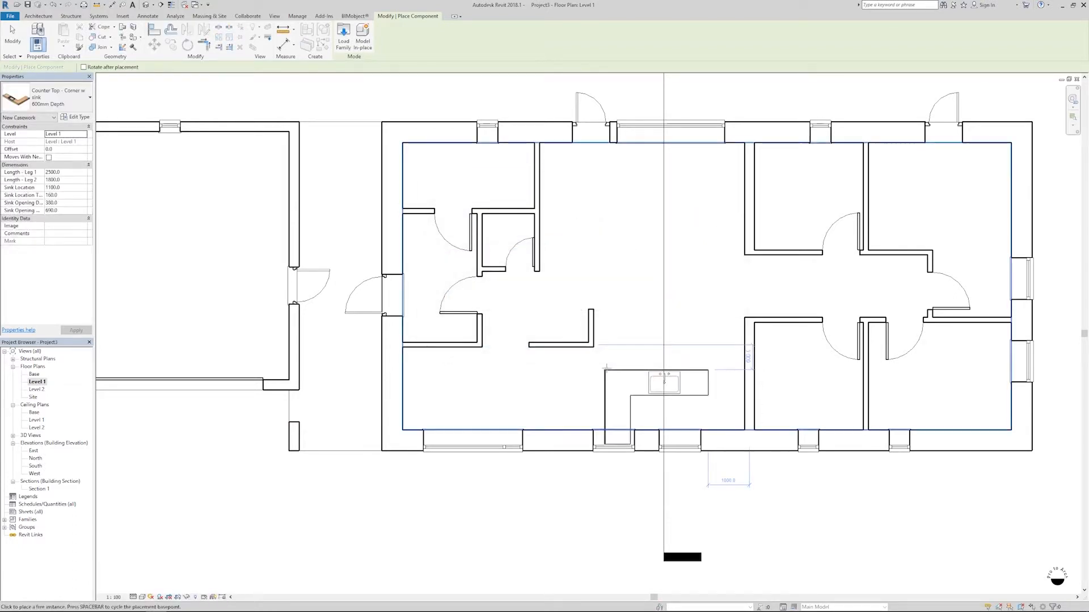
- Rotate the corner counter top with sink and place one instance in the open kitchen area
key("space")
left_click(638, 400)
key("Escape")
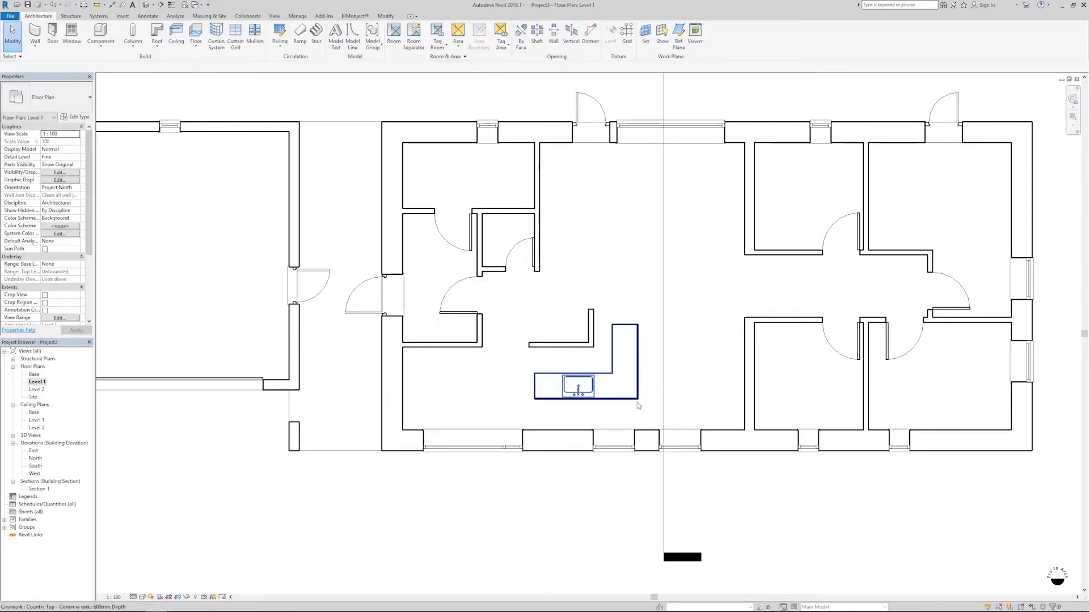
- Mirror the counter top about a vertical axis at the kitchen opening and delete the original instance
left_click(636, 403)
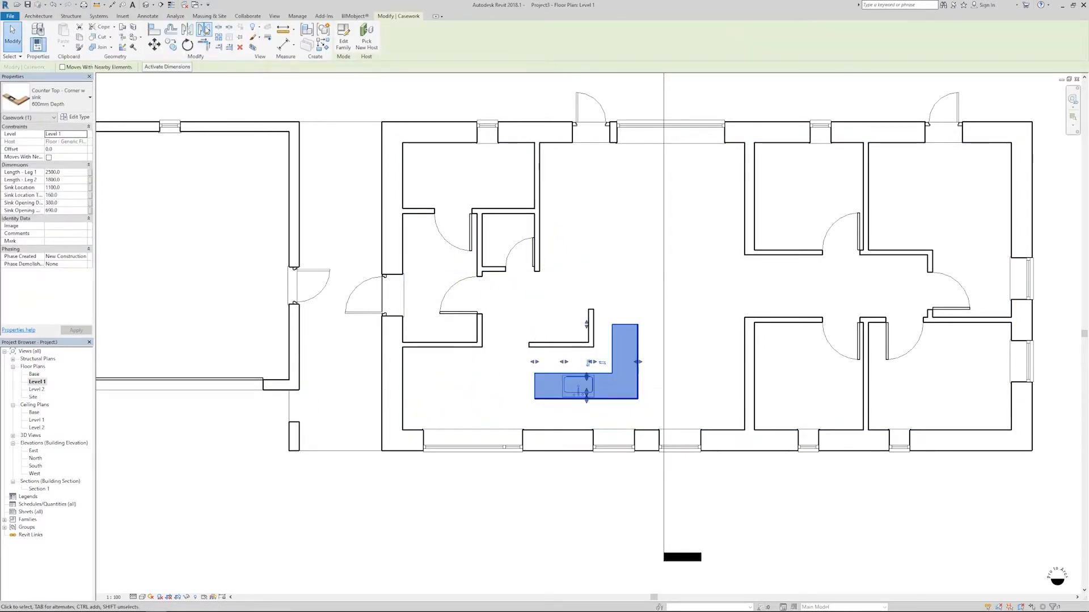
left_click(189, 30)
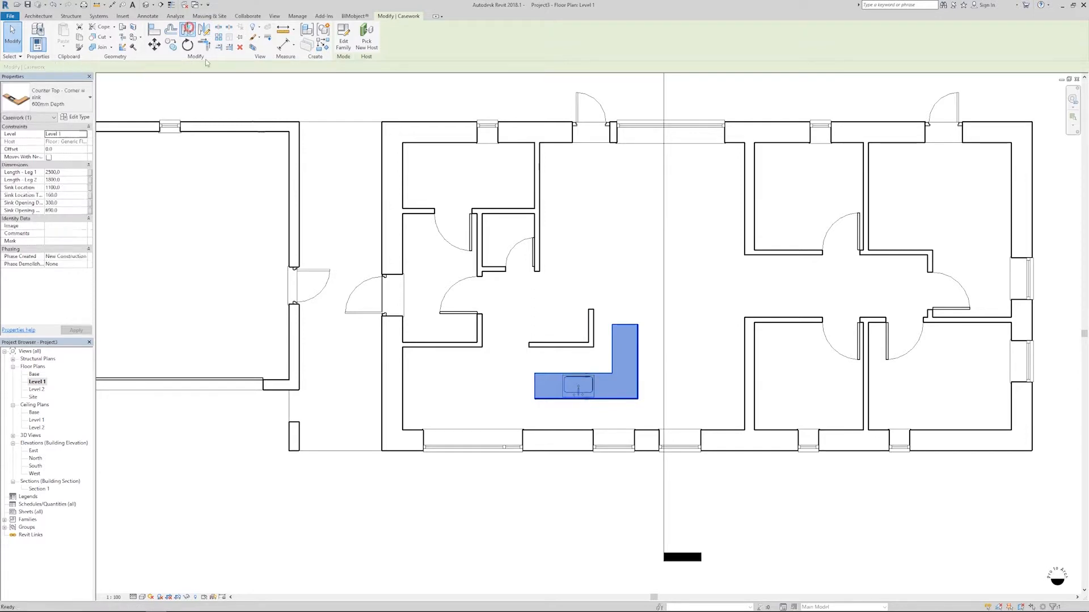
left_click(532, 356)
key("Delete")
- Turn on thin lines and move the counter top, with Constrain off, so its outer corner meets the kitchen's inner corner beside the wide window
scroll(392, 453, "up", 4)
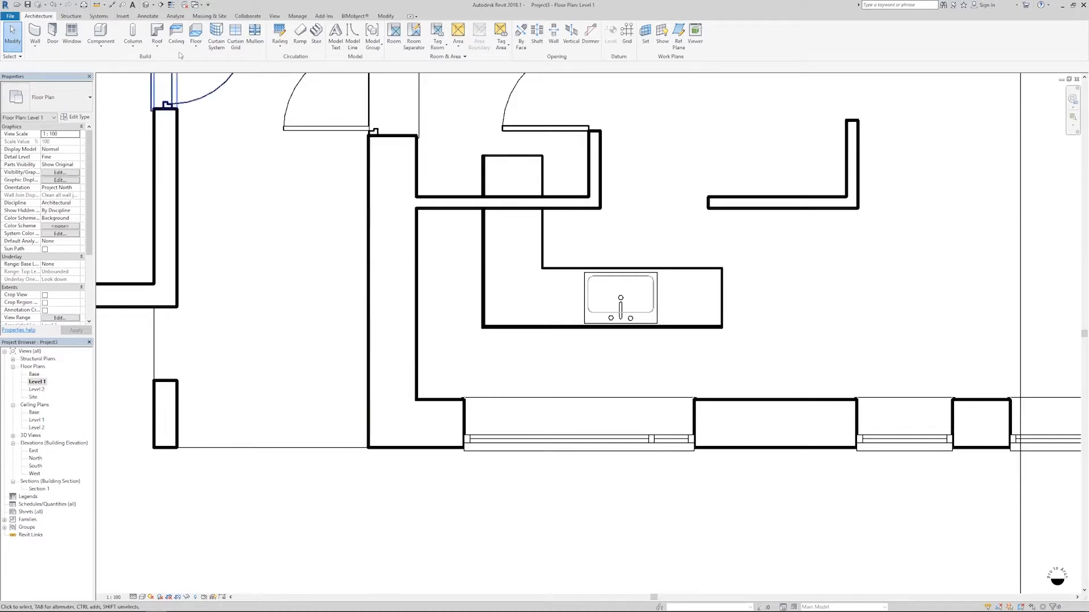
left_click(173, 7)
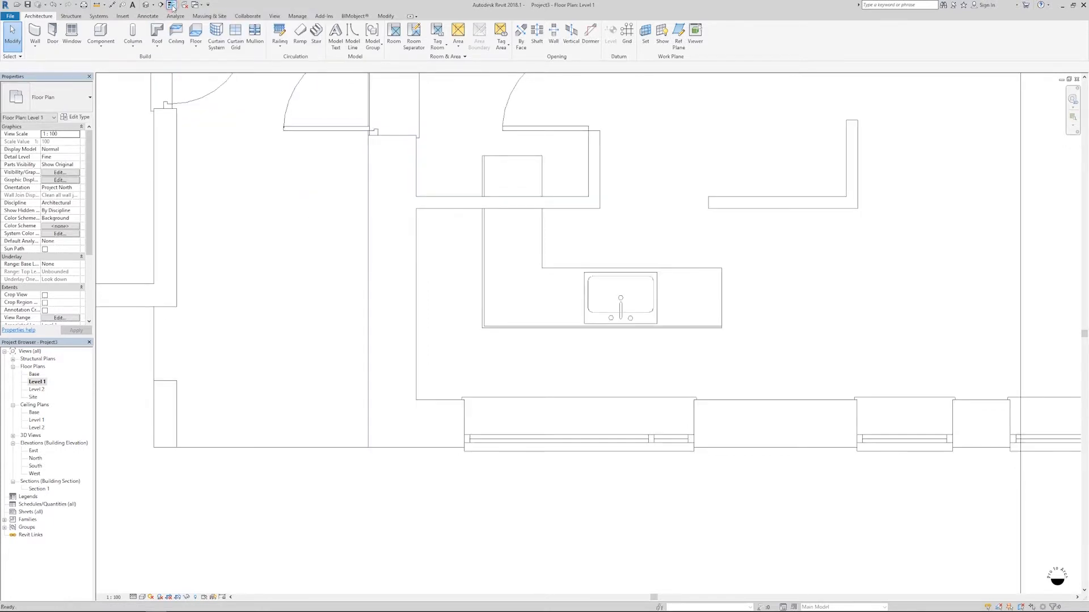
scroll(458, 343, "up", 3)
left_click(512, 313)
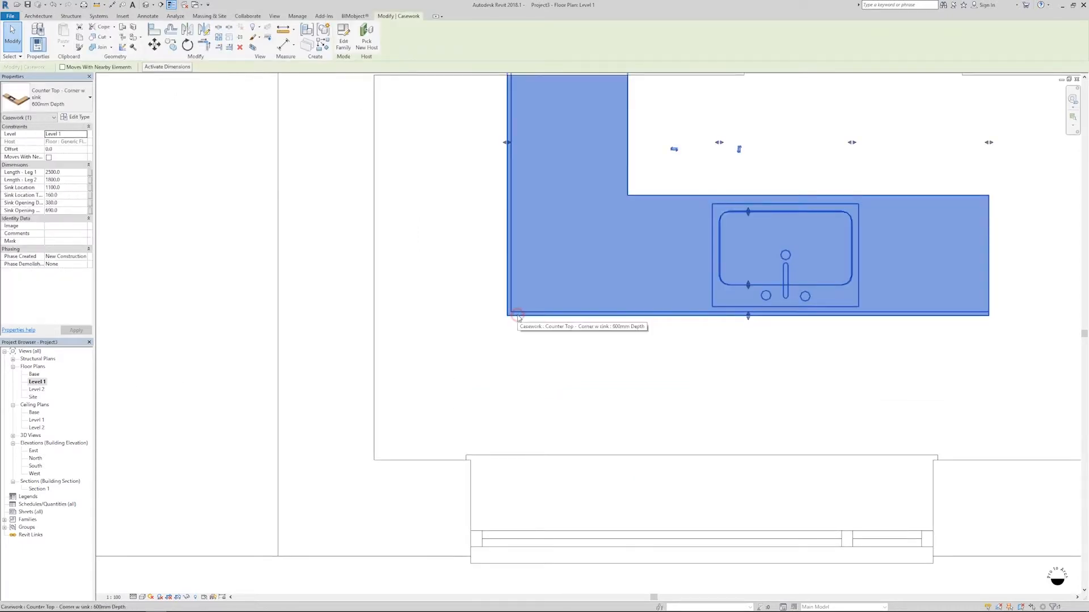
left_click(154, 45)
scroll(511, 323, "up", 2)
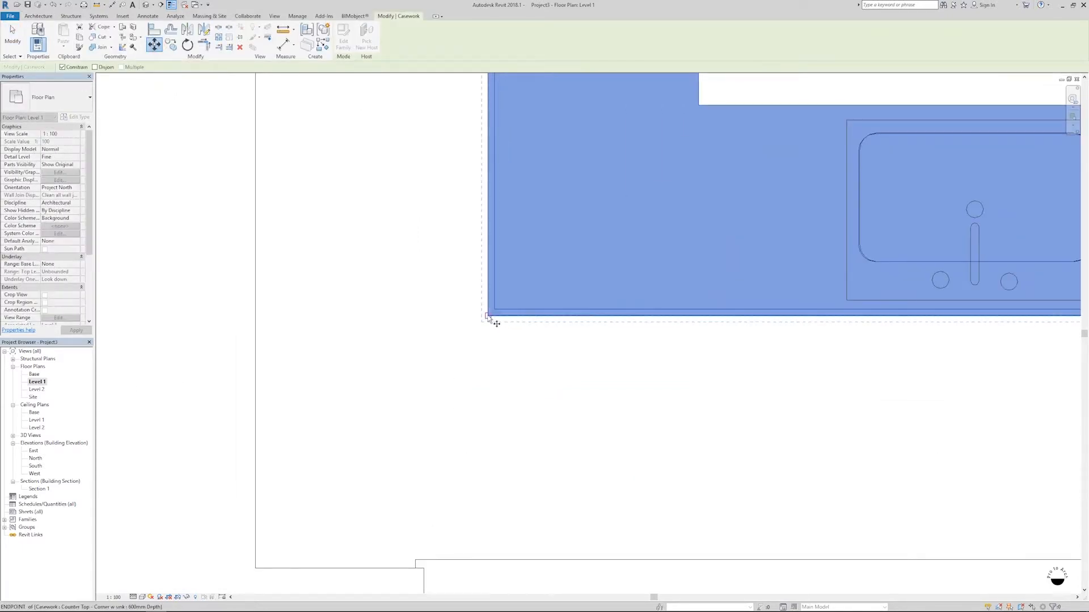
scroll(496, 323, "down", 2)
left_click(488, 316)
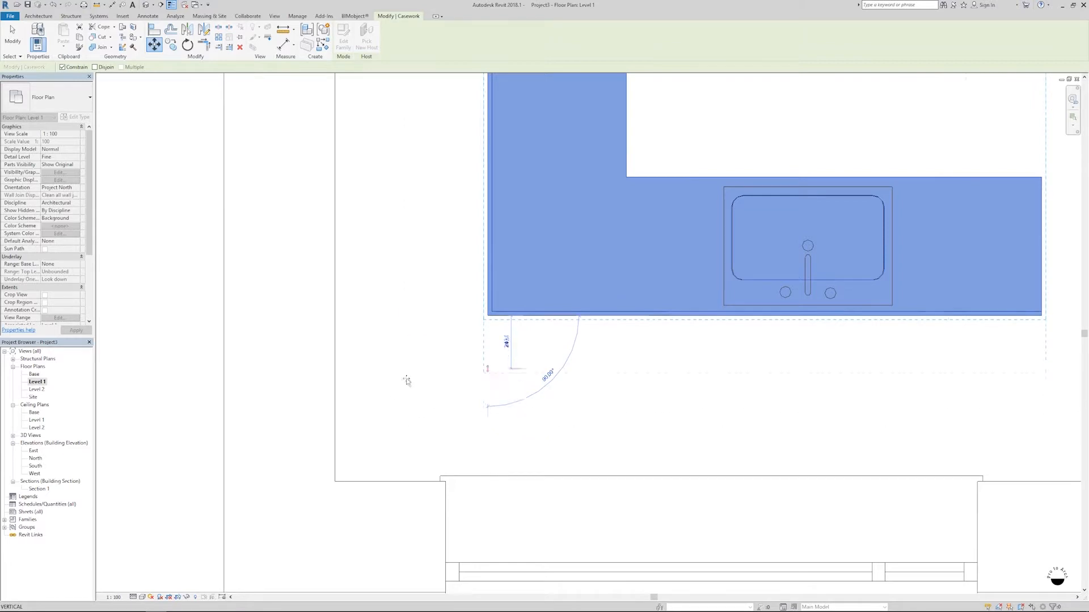
left_click(62, 67)
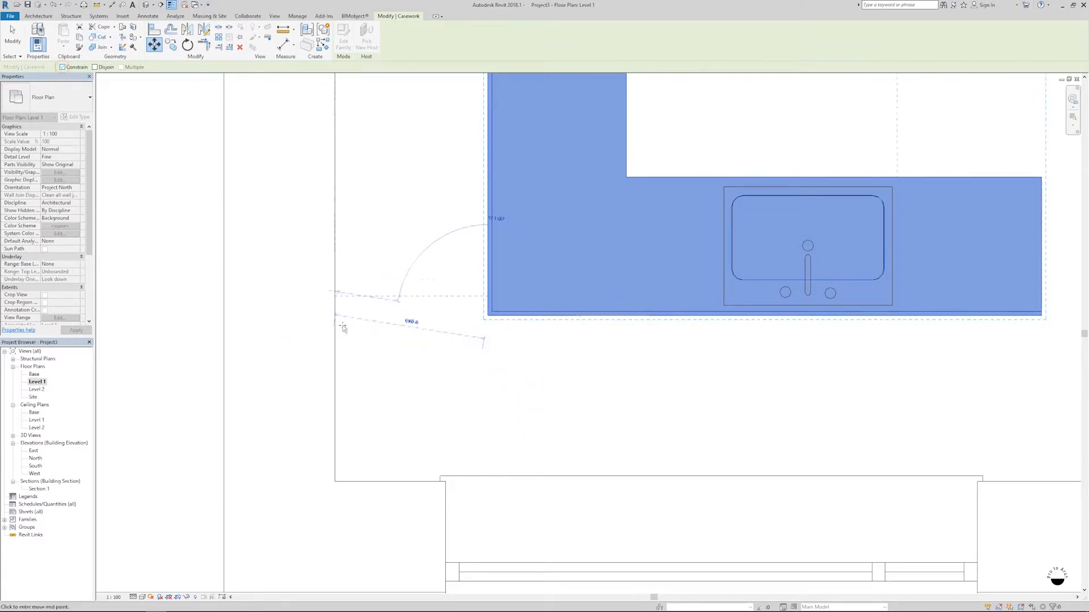
left_click(335, 482)
- Stretch the counter's short leg to about 2000 mm at the partition wall and its sink leg to about 4600 mm, level with the partition's end
scroll(467, 401, "down", 3)
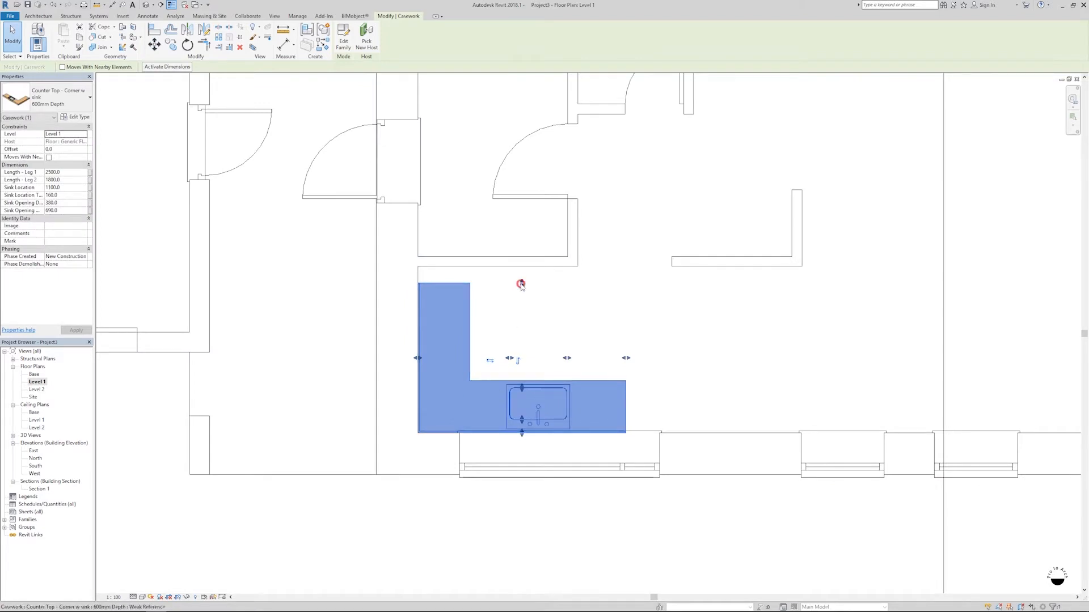
left_click_drag(521, 284, 529, 267)
left_click_drag(626, 350, 804, 241)
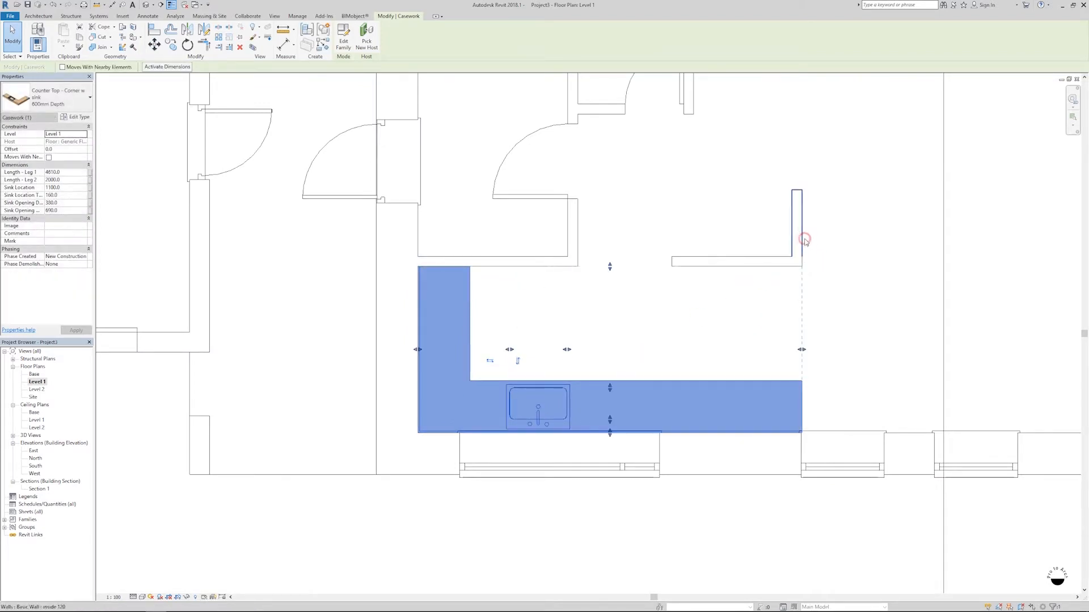
left_click(782, 311)
scroll(749, 444, "down", 4)
middle_click_drag(601, 452, 498, 446)
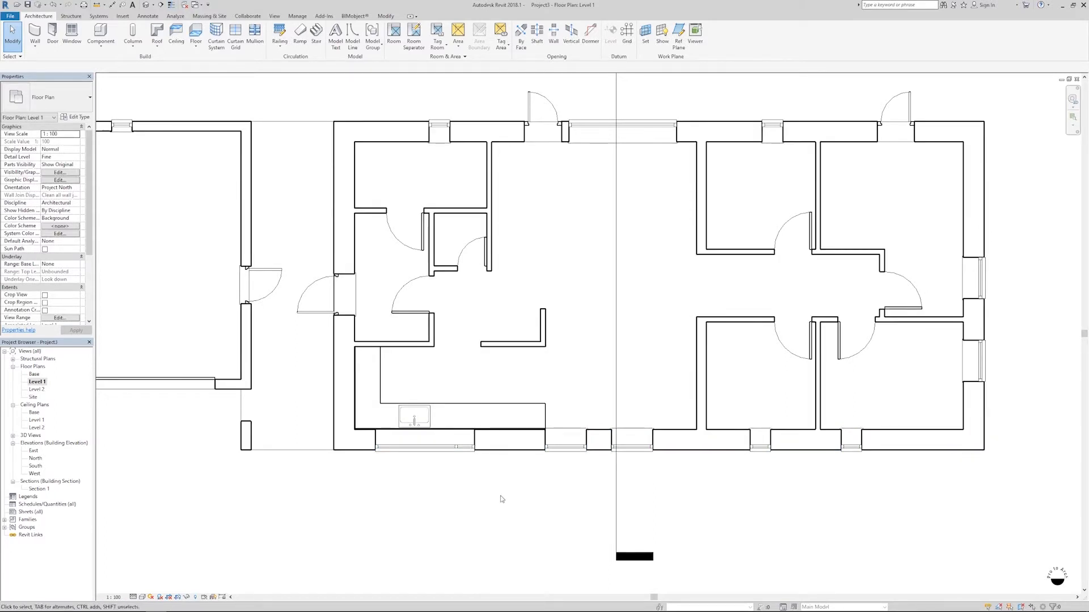
- Load the toilet family BM-00178_CST412MF from the _Simple house folder for placement as a component
scroll(502, 499, "down", 2)
scroll(501, 499, "up", 1)
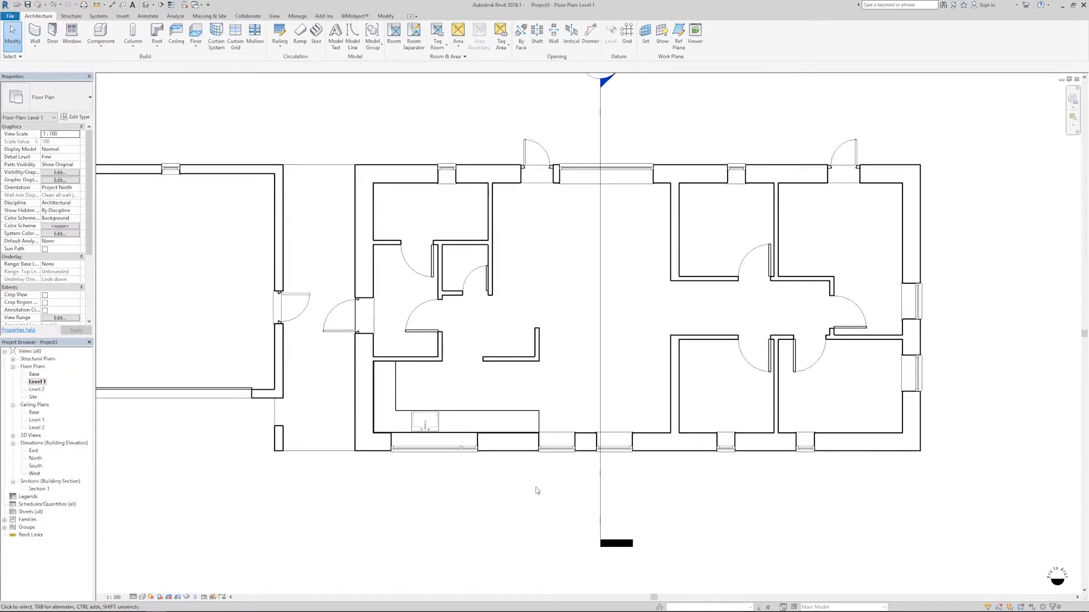
scroll(537, 491, "down", 1)
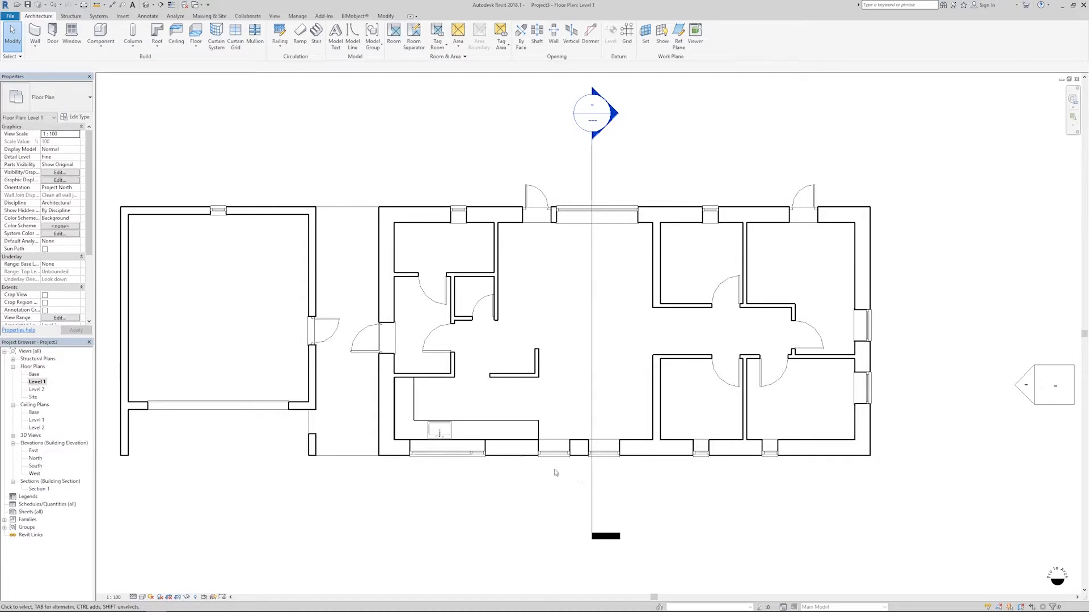
scroll(401, 244, "up", 3)
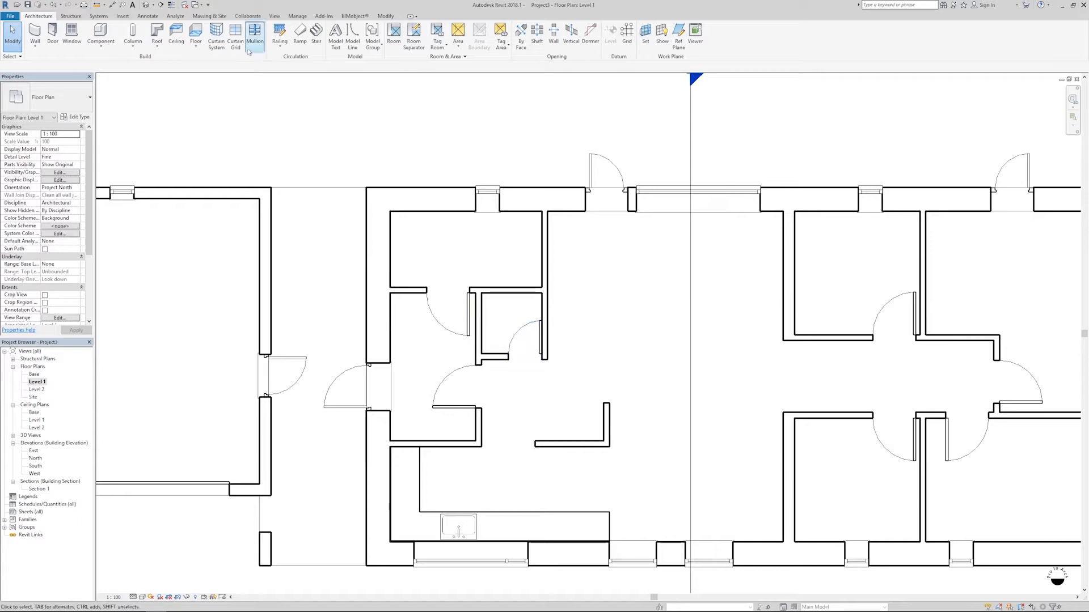
left_click(101, 29)
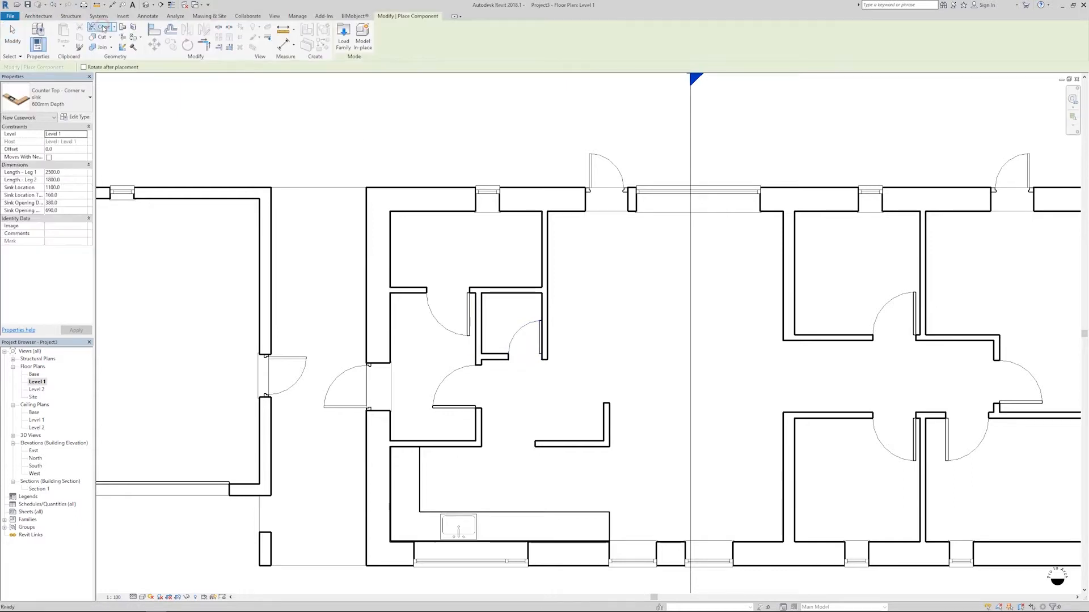
left_click(343, 39)
double_click(513, 211)
left_click(541, 203)
key("Down")
key("Down")
key("Down")
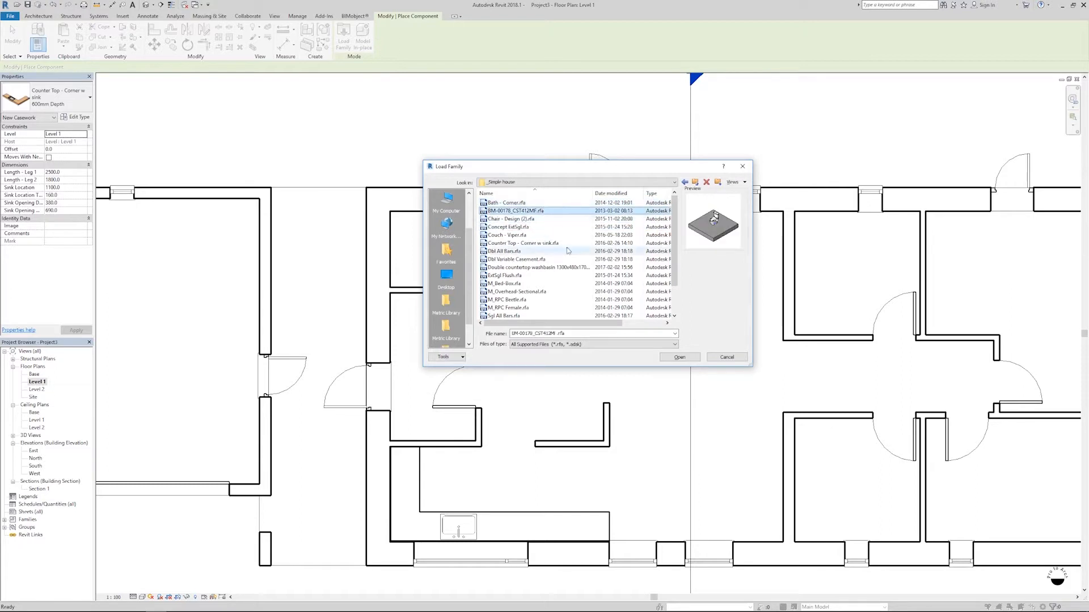
left_click(679, 357)
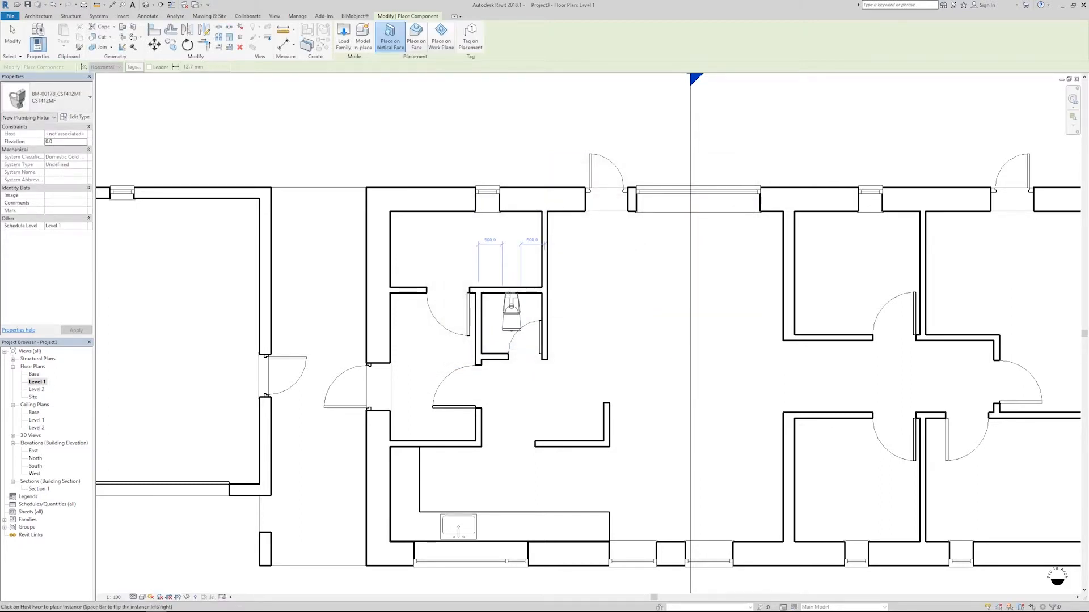
- Place the toilet on the Level 1 work plane with its back against the west wall of the small WC
scroll(494, 305, "up", 3)
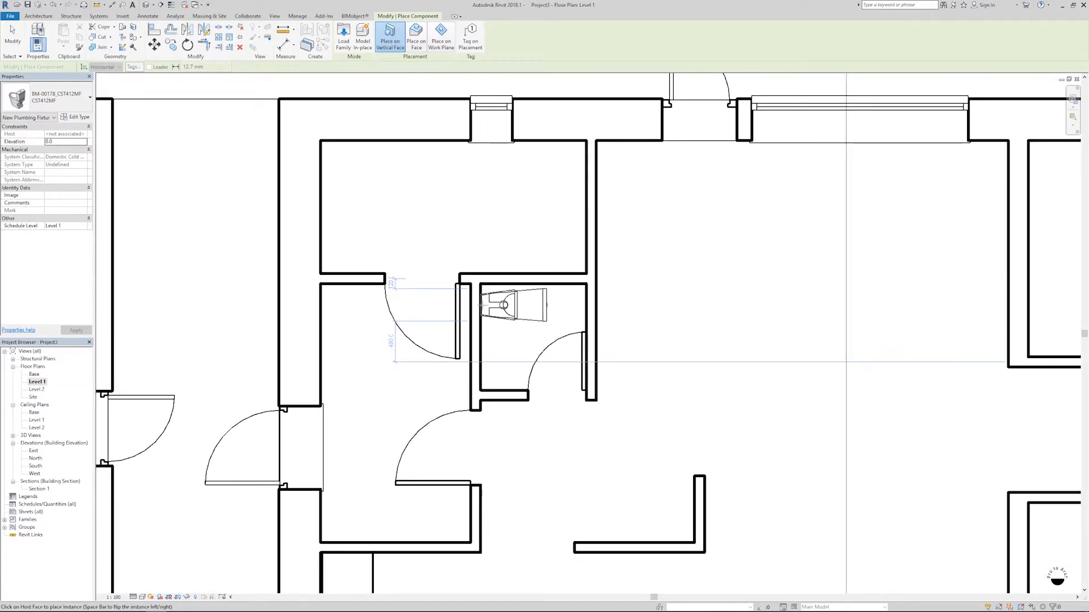
left_click(397, 44)
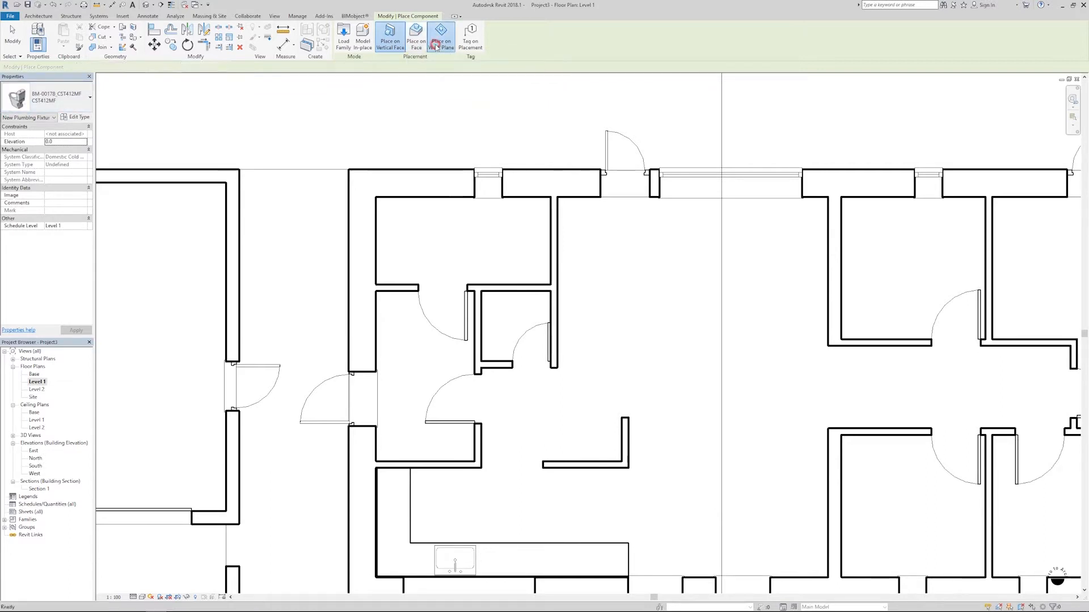
left_click(435, 45)
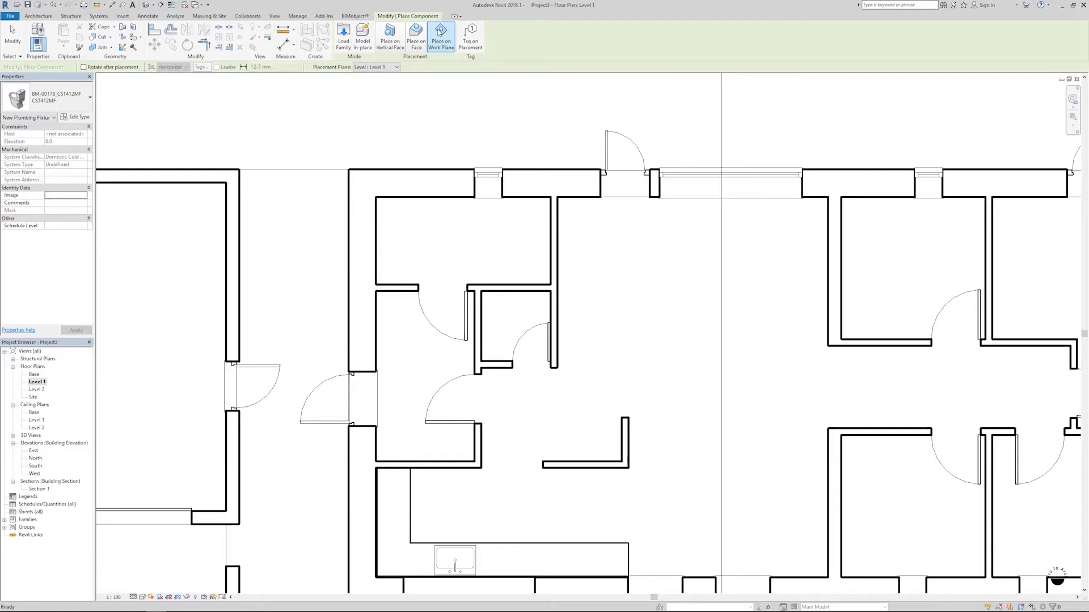
scroll(494, 285, "up", 2)
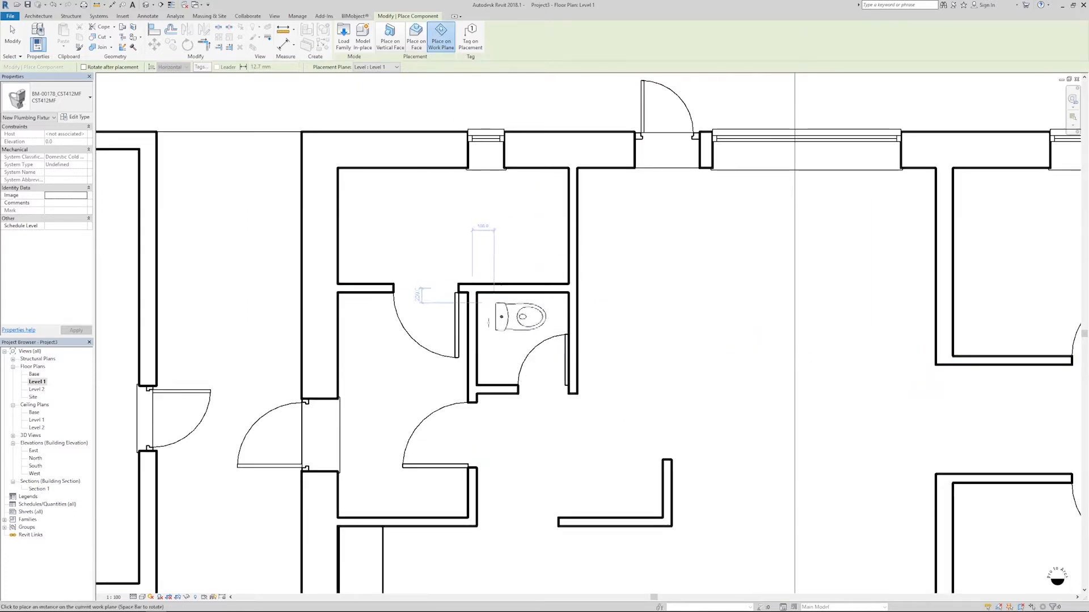
left_click(482, 332)
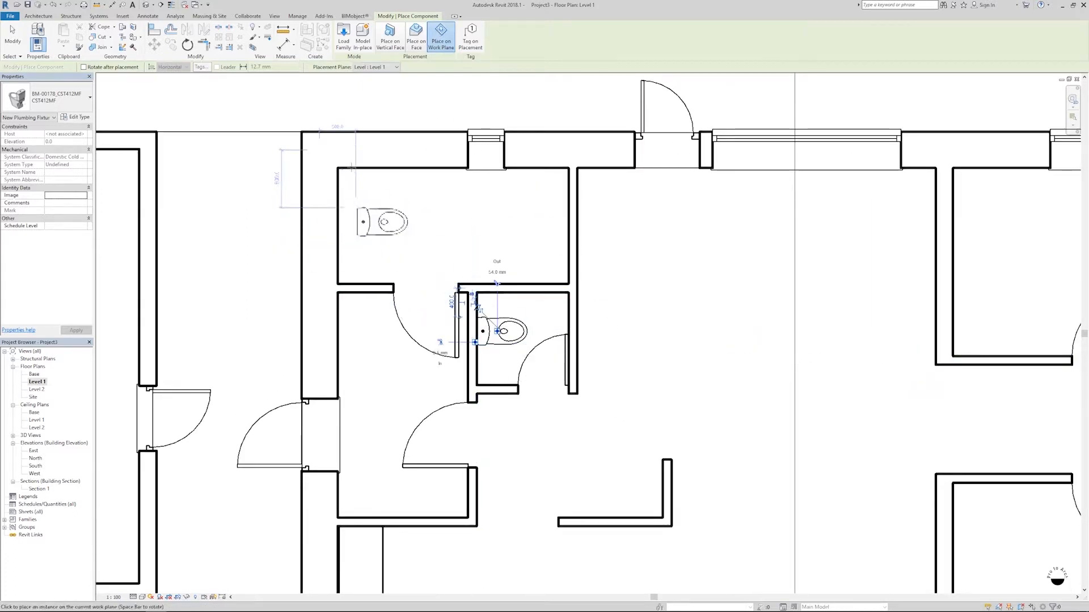
key("Escape")
key("Escape")
- Load the Sink - Bathroom (5) family from the _Simple house folder as a component
left_click(102, 36)
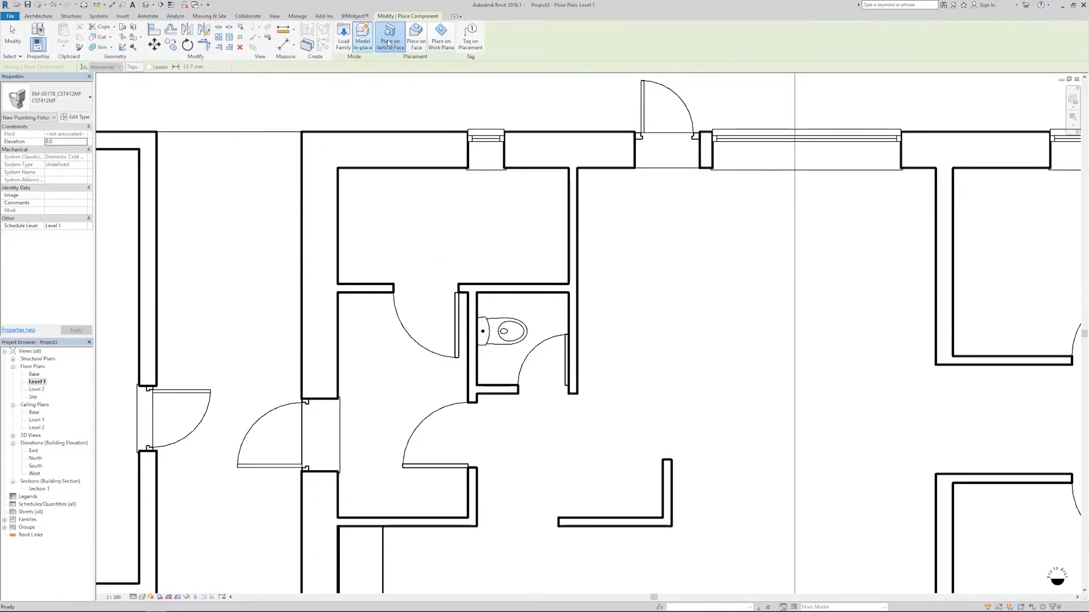
left_click(351, 45)
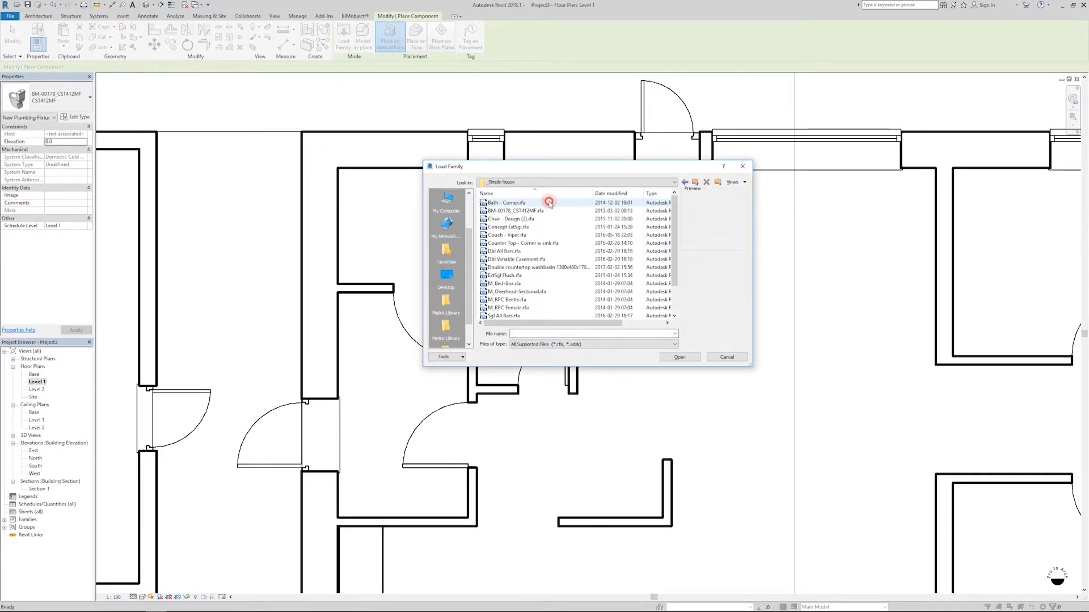
left_click(549, 203)
key("Down")
key("Down")
key("Down")
key("Up")
key("Down")
key("Down")
key("Down")
key("Down")
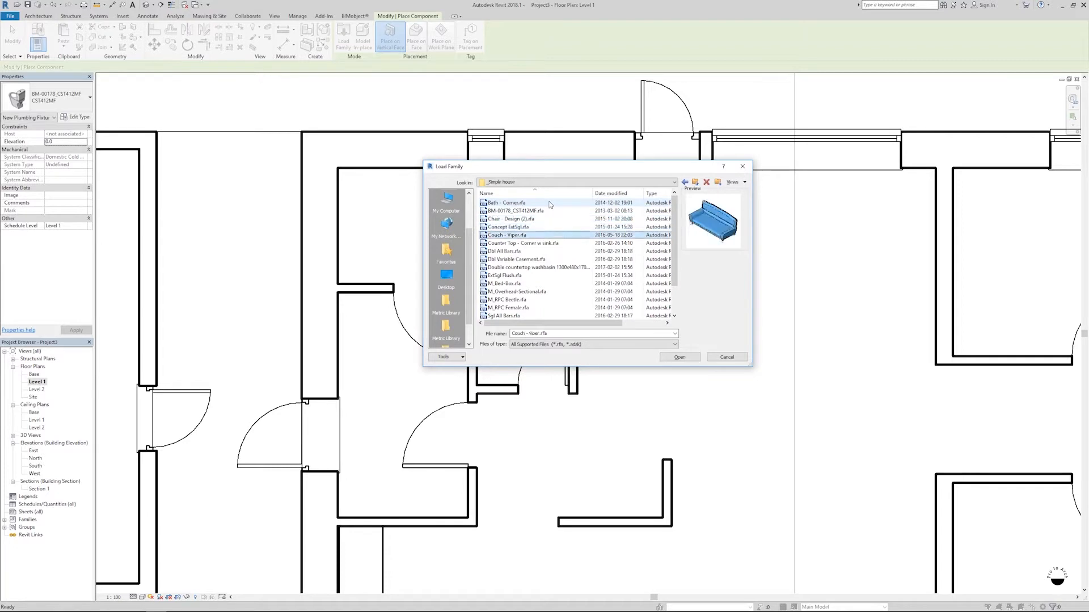
key("Down")
key("Down")
key("Down")
key("Down")
key("Down")
key("Down")
key("Down")
key("Down")
key("Down")
key("Down")
key("Down")
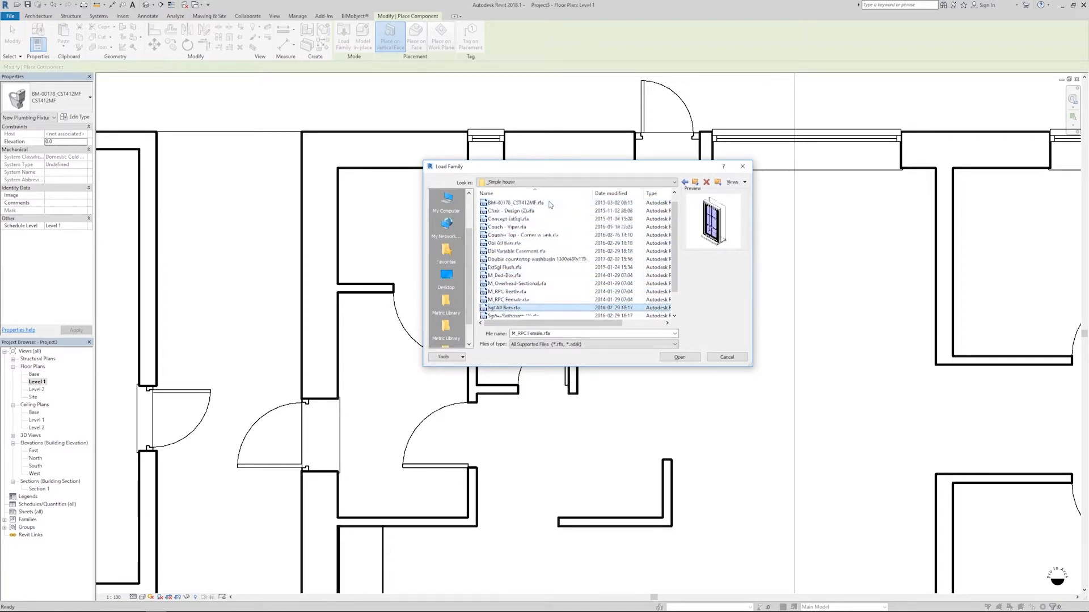
key("Up")
key("Up")
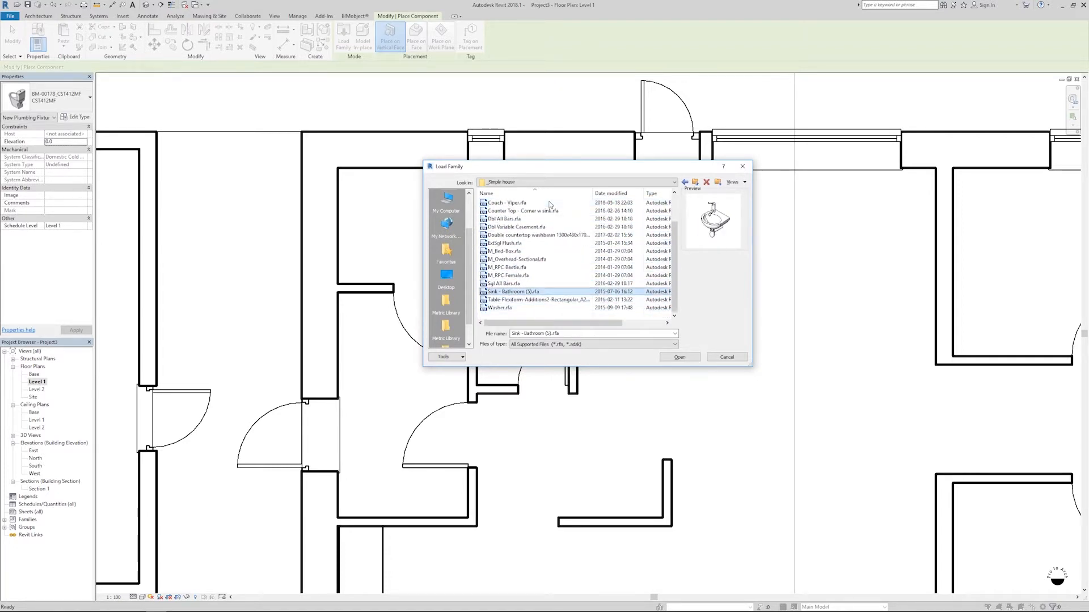
left_click(670, 355)
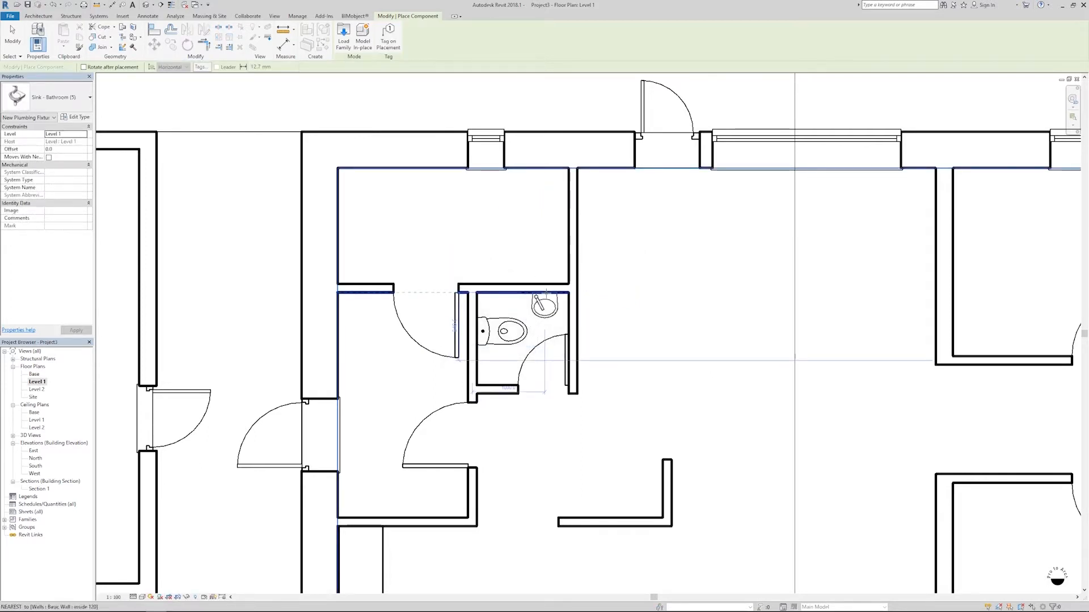
- Place one bathroom sink against the small WC's north wall, near its northeast corner
left_click(545, 306)
scroll(450, 312, "down", 3)
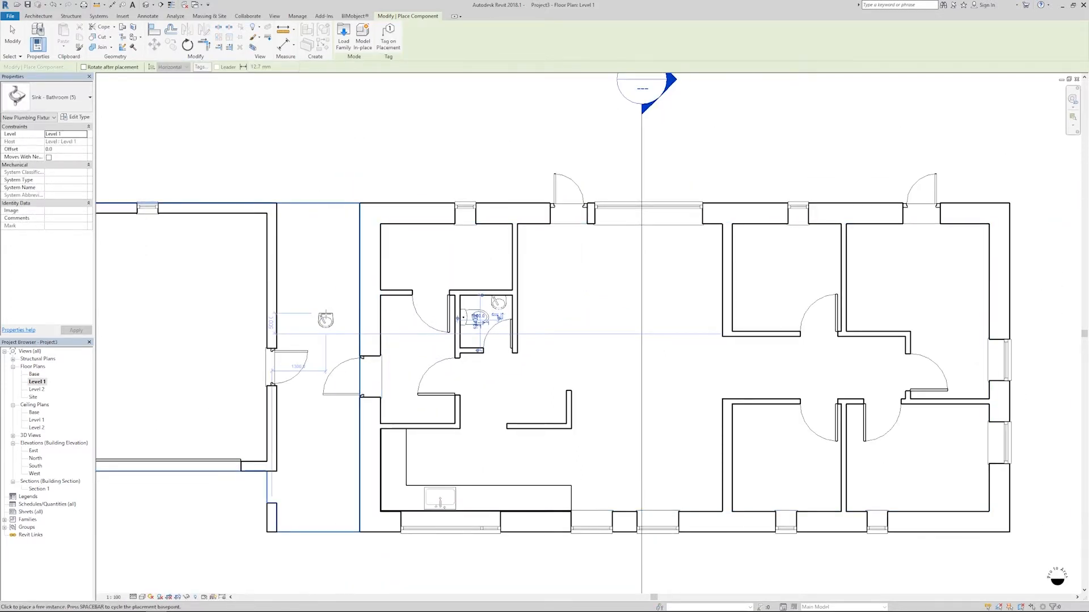
key("Escape")
key("Escape")
- Load the Bath - Corner family from the _Simple house folder as a component
middle_click_drag(543, 383, 423, 379)
middle_click_drag(622, 348, 548, 356)
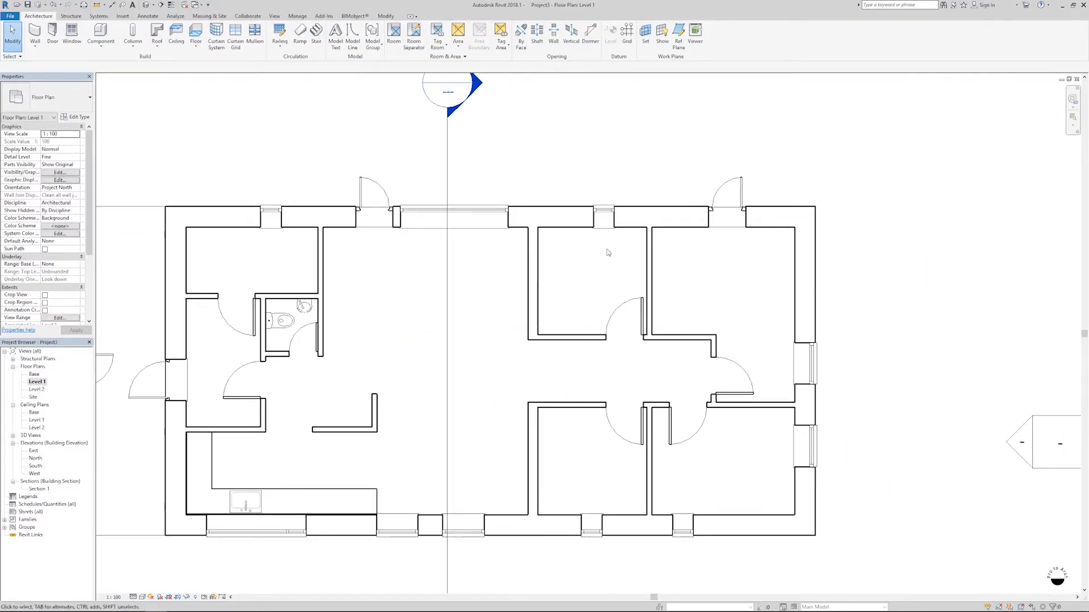
left_click(125, 32)
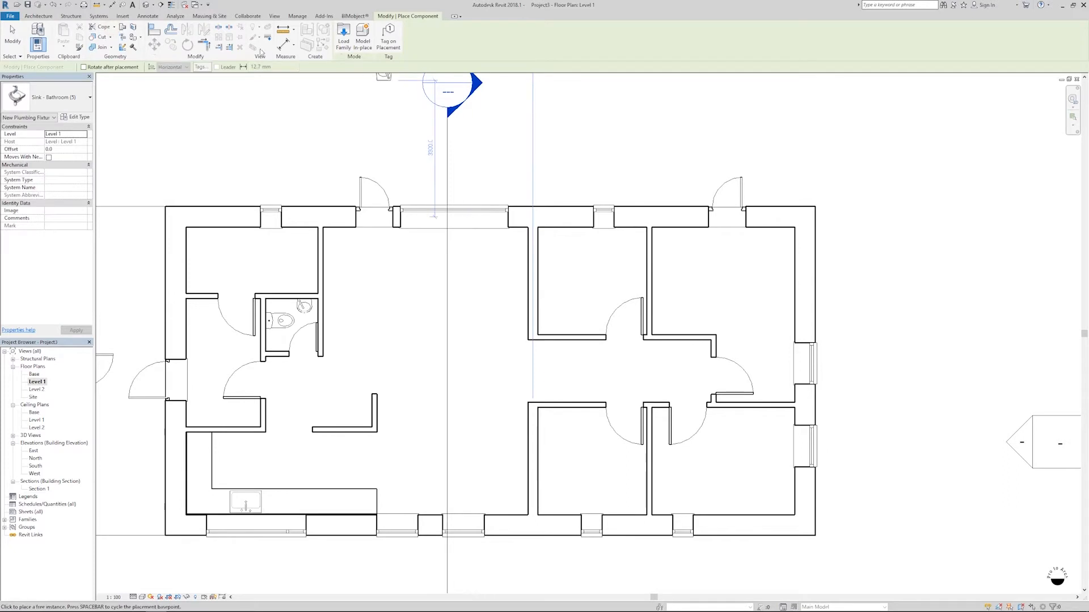
left_click(343, 36)
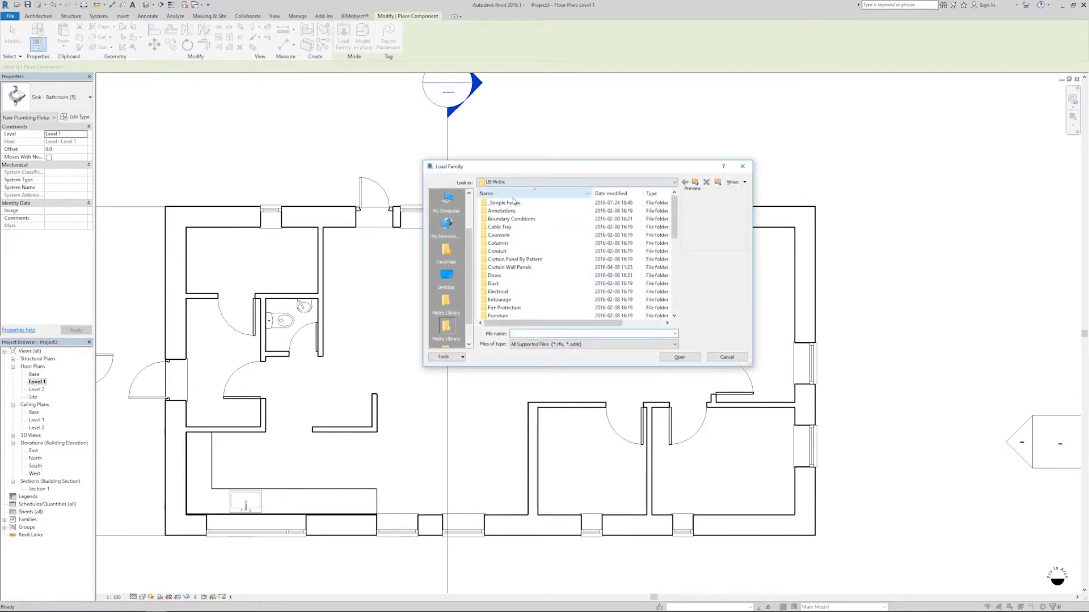
double_click(513, 201)
left_click(513, 203)
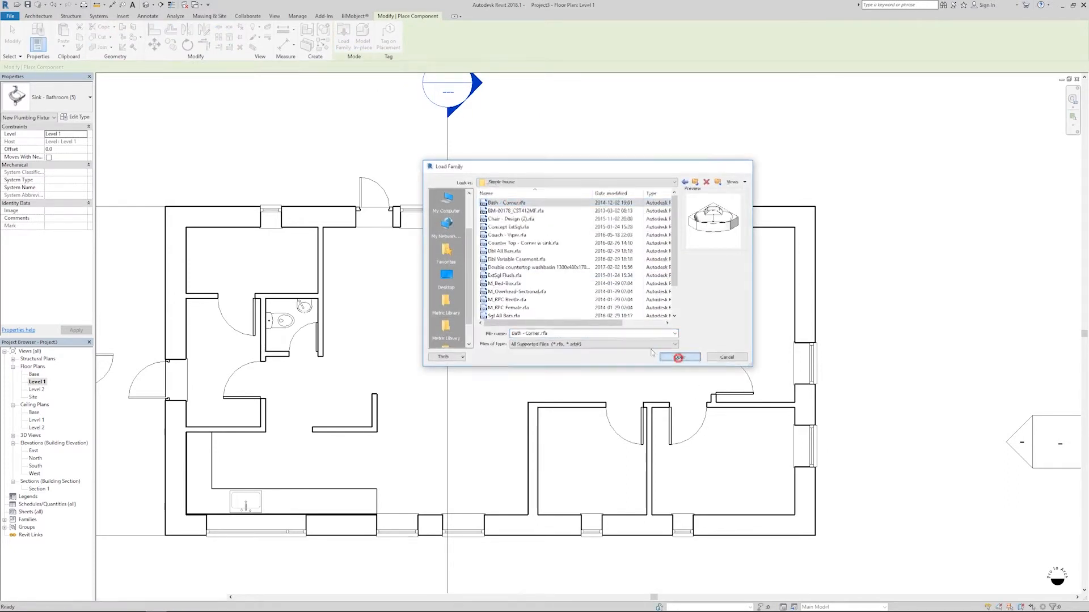
left_click(679, 357)
- Place the 1422 x 1422 mm corner bath in the southwest corner of the main bathroom
scroll(546, 326, "up", 5)
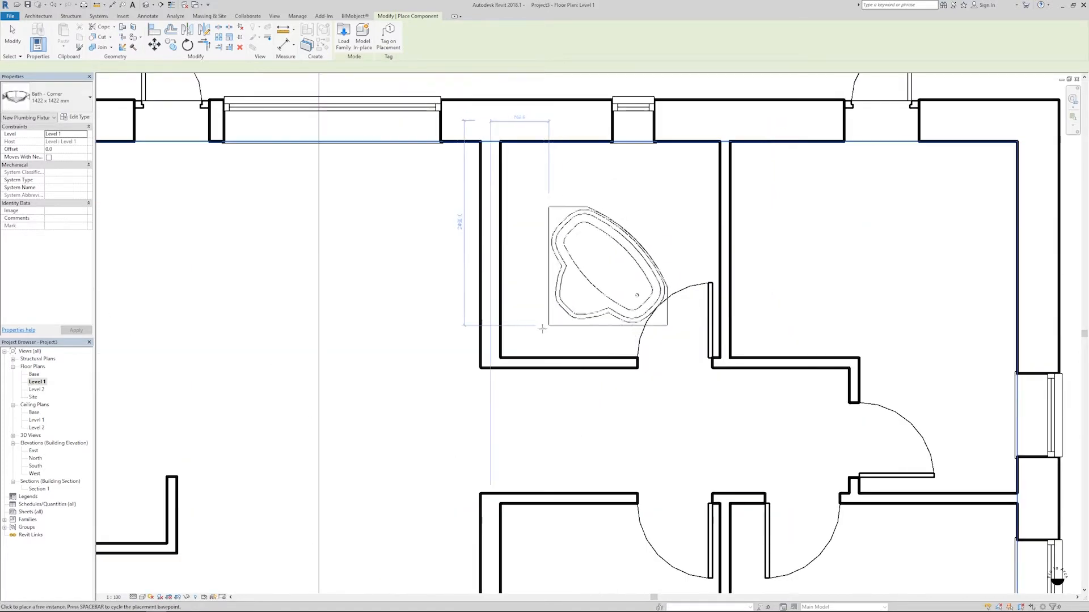
left_click(502, 356)
scroll(503, 356, "down", 2)
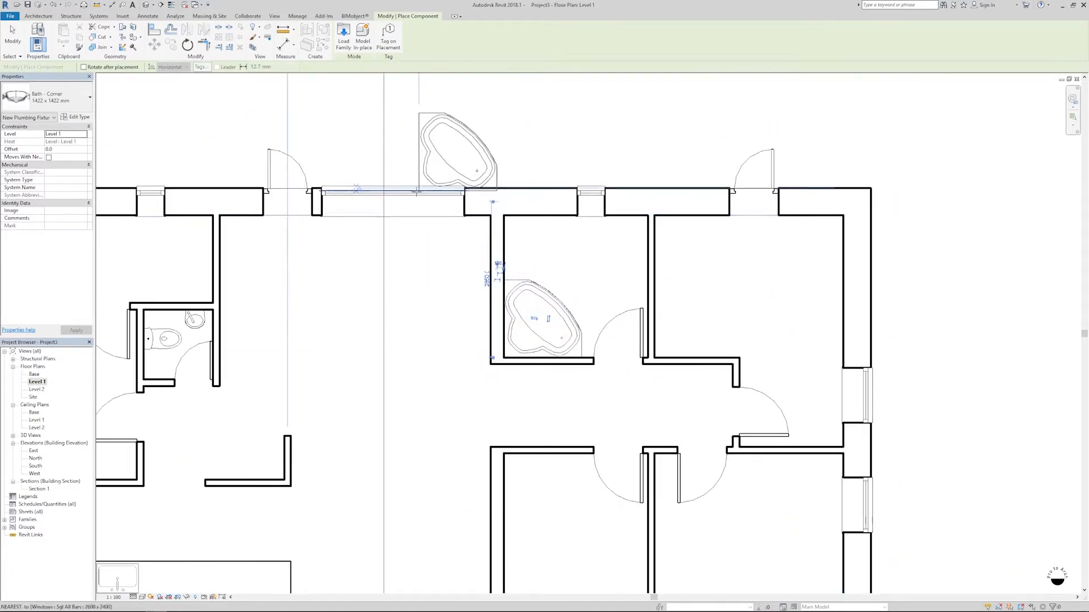
key("Escape")
- Create a similar toilet from the WC's one and place it on the Level 1 work plane against the bathroom's north wall, just west of the window
left_click(162, 339)
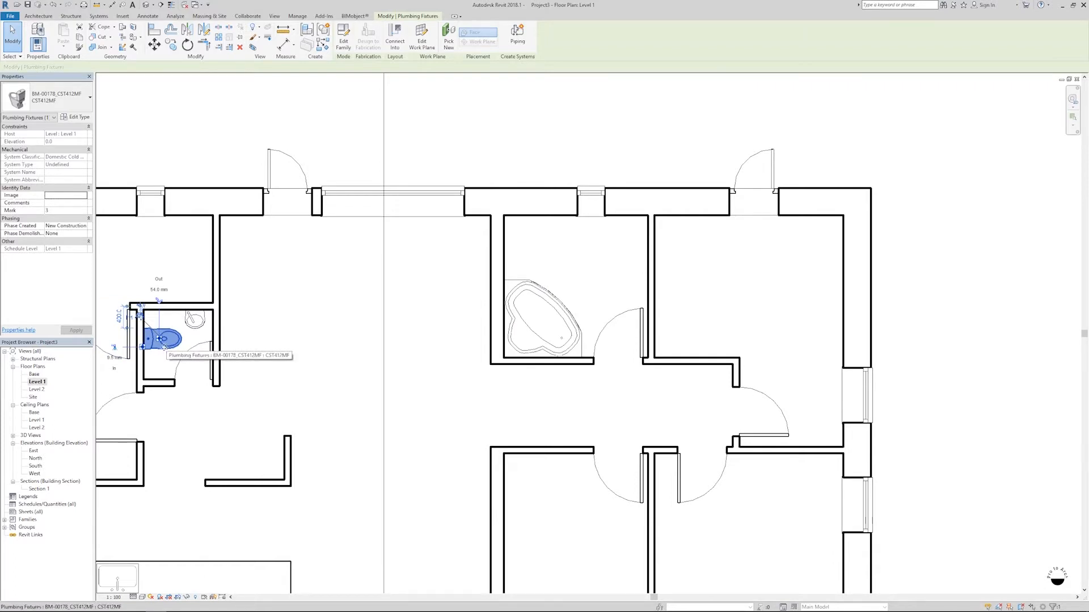
key("c")
key("s")
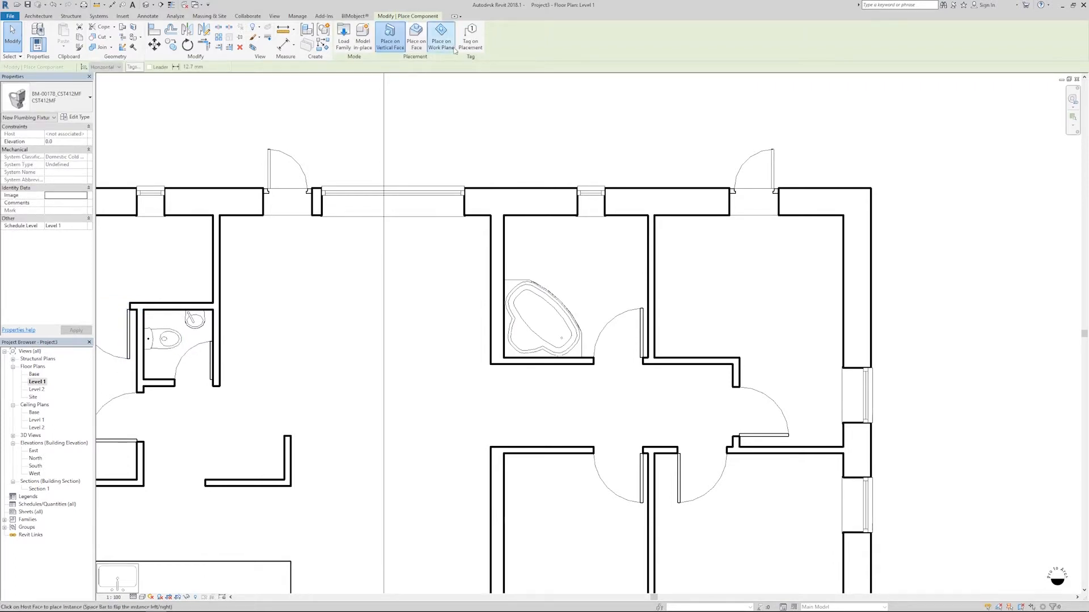
left_click(440, 37)
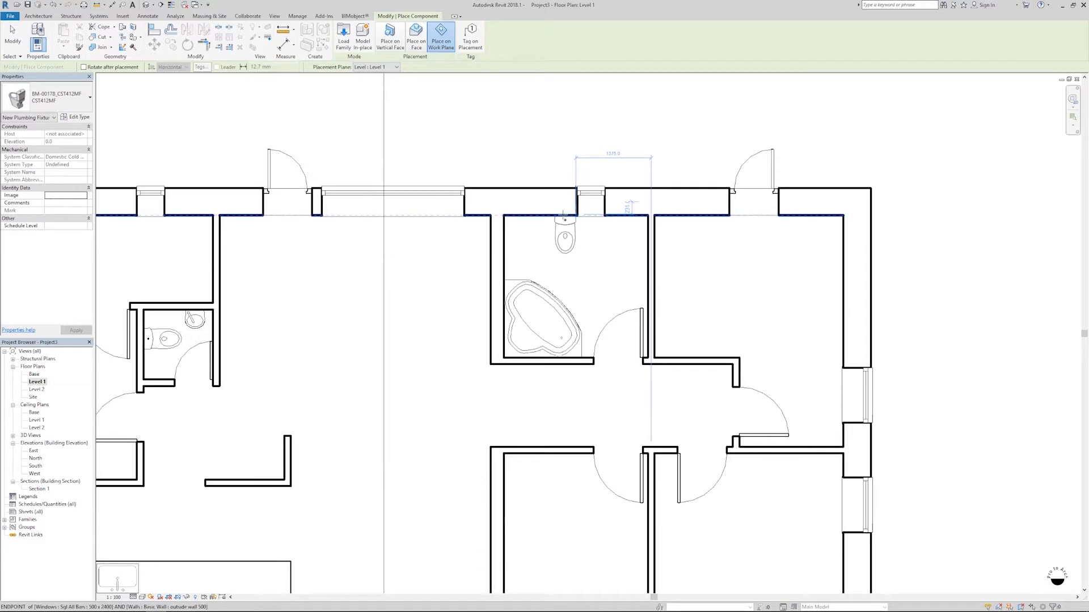
left_click(563, 217)
key("Escape")
key("Escape")
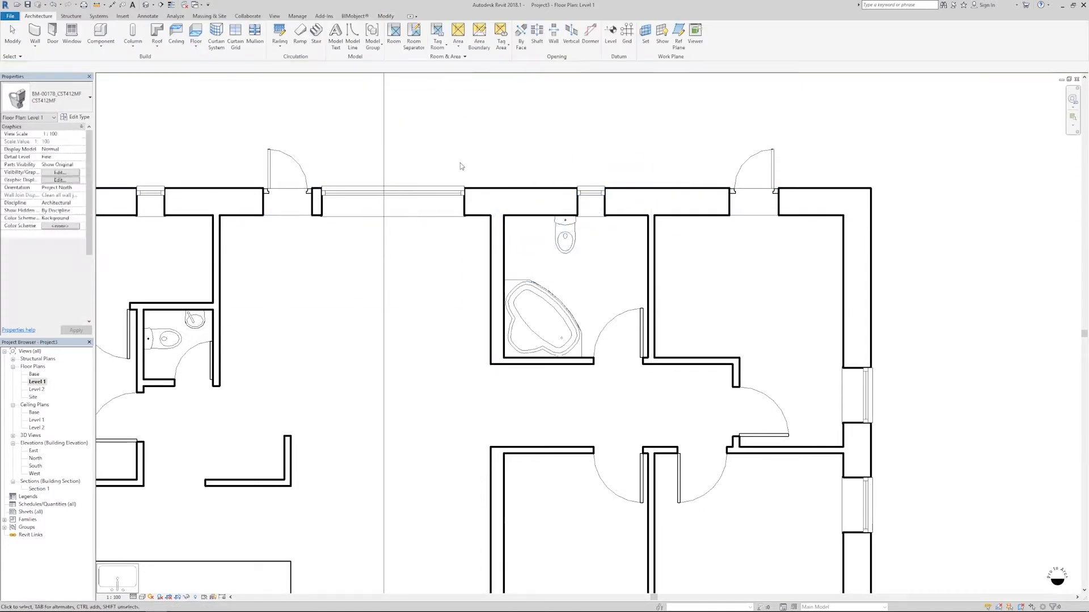
- Load the Double countertop washbasin family from the _Simple house folder and place one on the bathroom's east wall, near its northeast corner
key("c")
key("m")
left_click(340, 39)
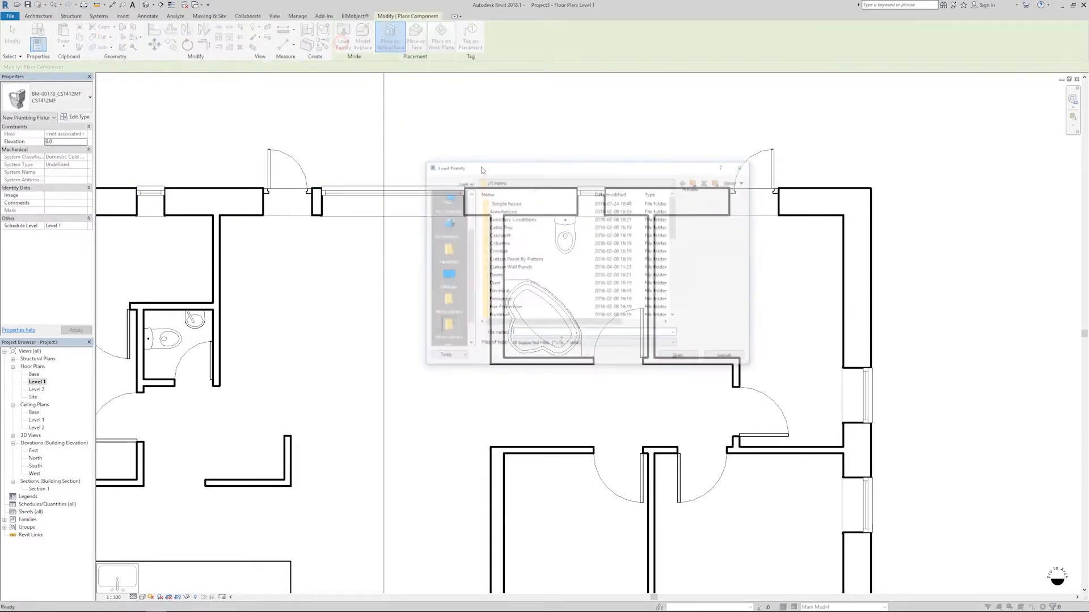
double_click(532, 203)
left_click(530, 219)
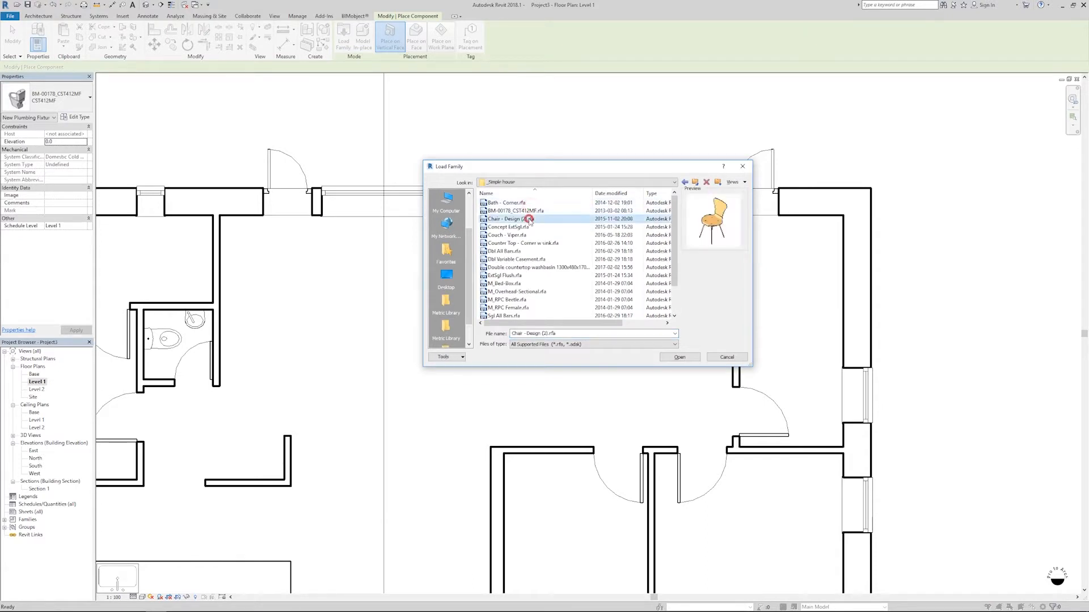
key("Down")
key("Down")
key("Down")
key("Down")
key("Down")
key("Down")
key("Down")
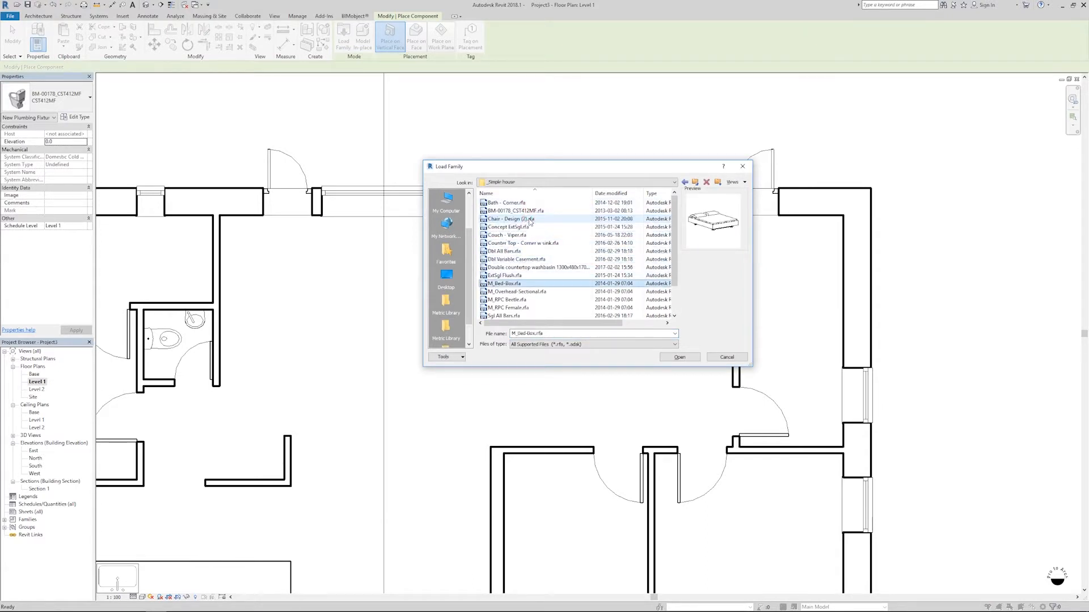
key("Down")
key("Down")
key("Down")
key("Down")
key("Down")
key("Down")
key("Down")
key("Down")
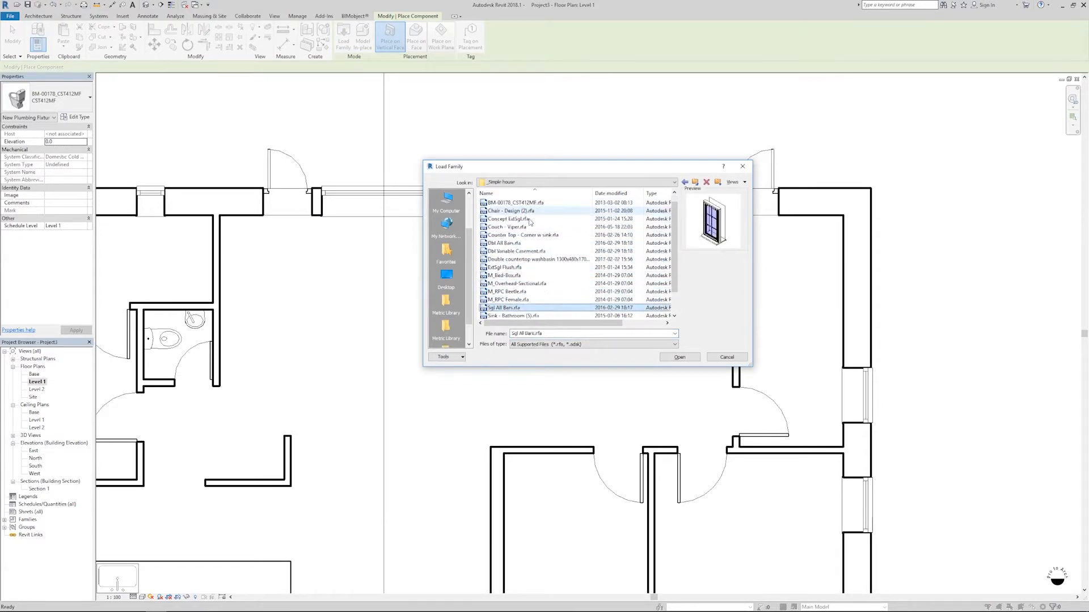
key("Up")
key("Up")
key("Up")
key("Up")
key("Up")
key("Up")
key("Up")
key("Up")
key("Up")
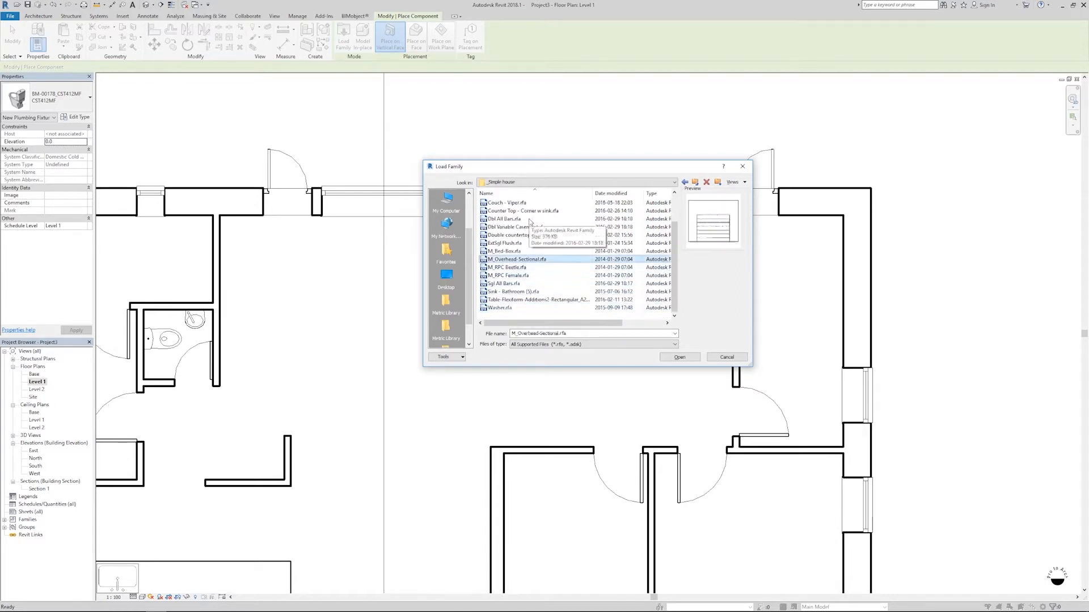
left_click(680, 357)
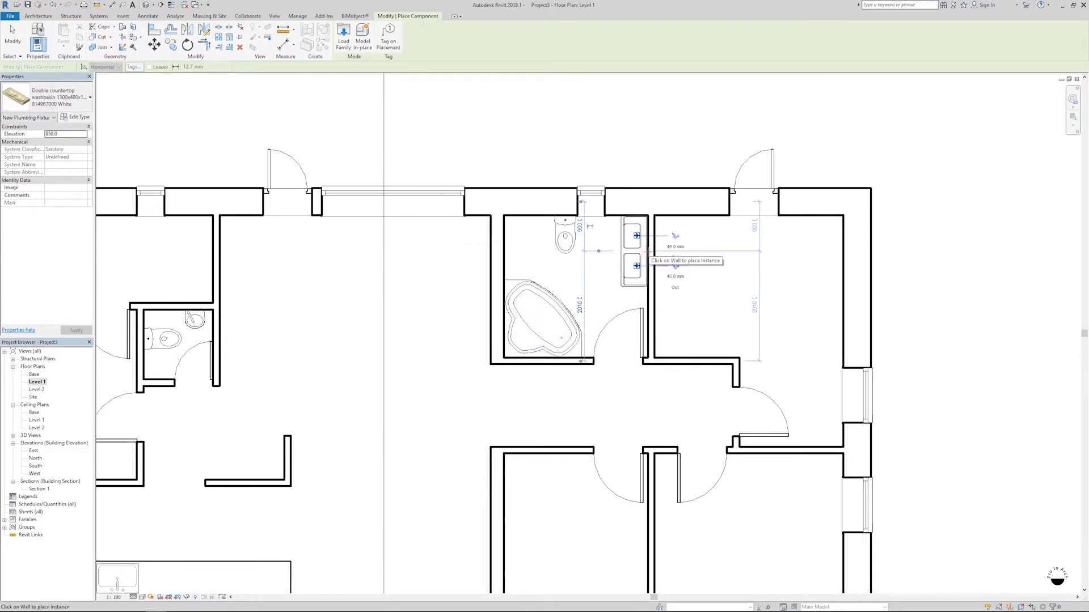
key("Escape")
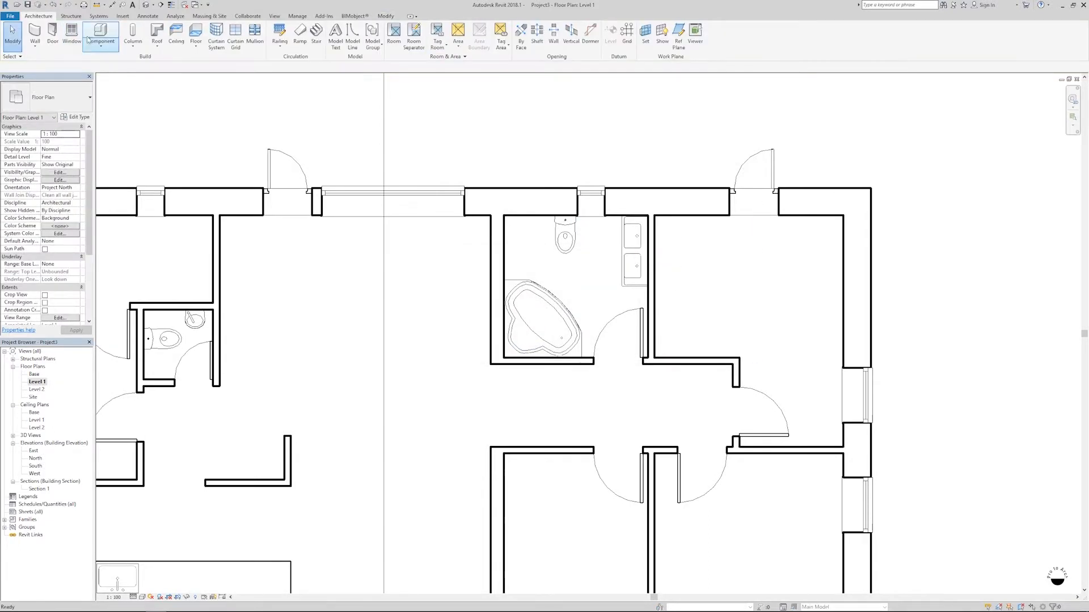
- Load the Washer family from the _Simple house folder and place it against the main bathroom's north wall, in the northwest corner
left_click(116, 36)
left_click(344, 37)
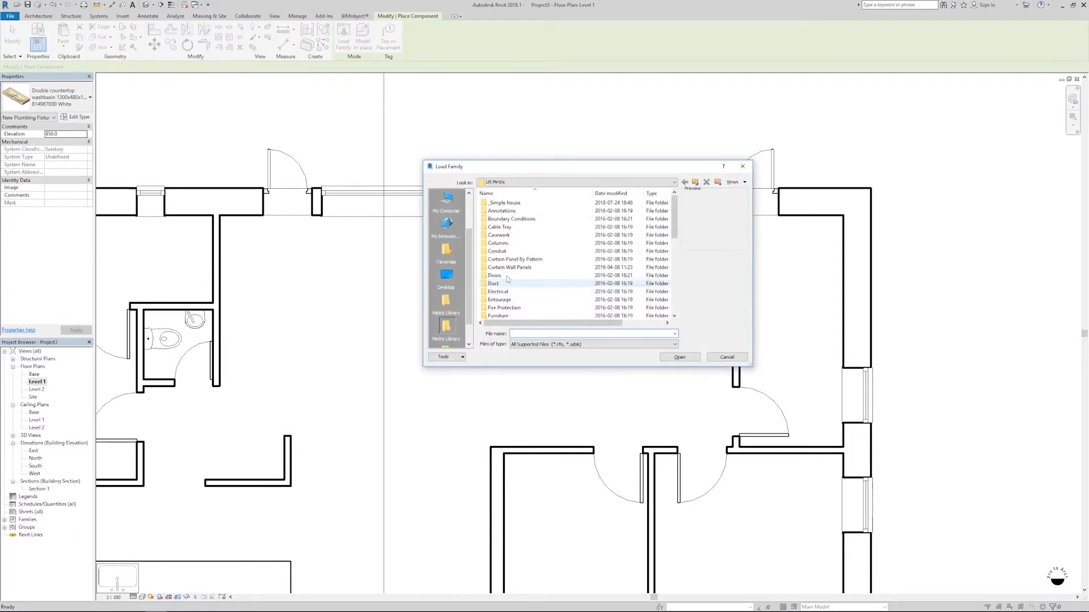
double_click(512, 202)
key("w")
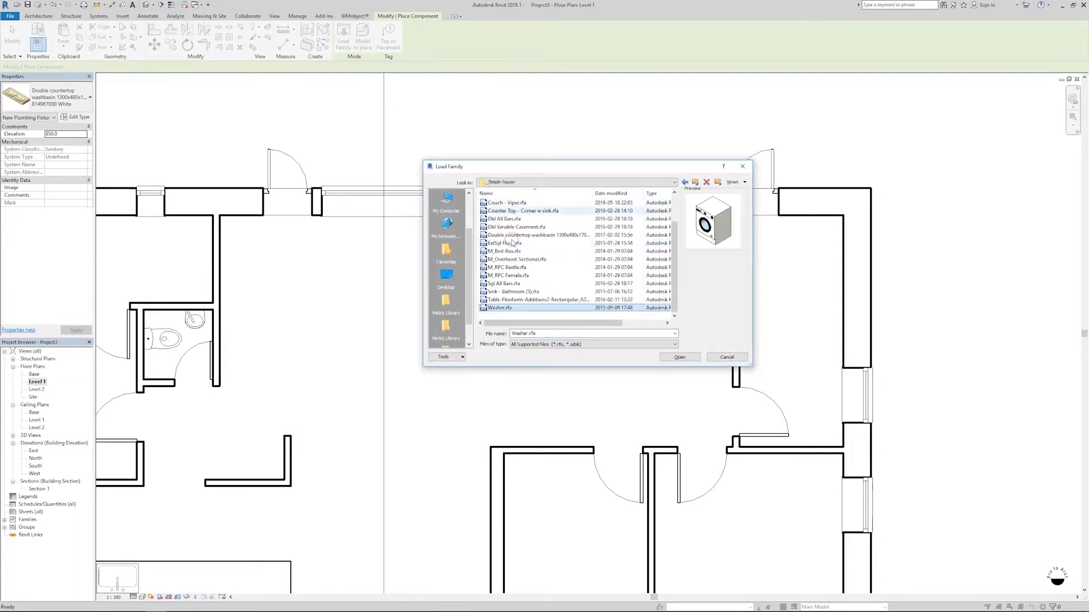
left_click(680, 356)
left_click(530, 213)
key("Escape")
key("Escape")
- Load the M_Bed-Box family from the _Simple house folder as a component
scroll(529, 301, "down", 4)
middle_click_drag(526, 310, 530, 302)
scroll(520, 308, "up", 2)
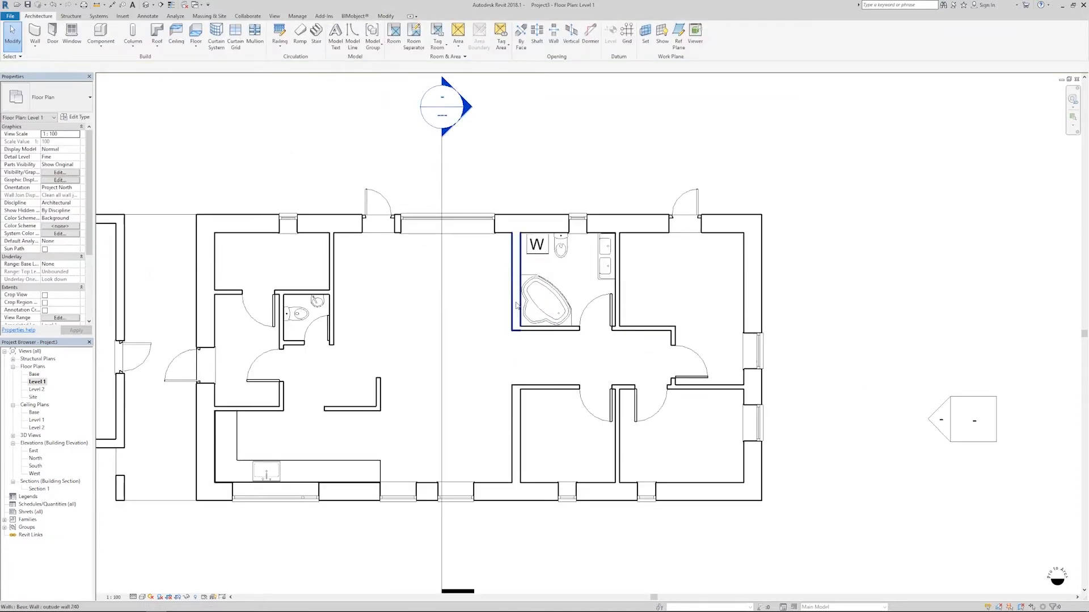
key("c")
key("m")
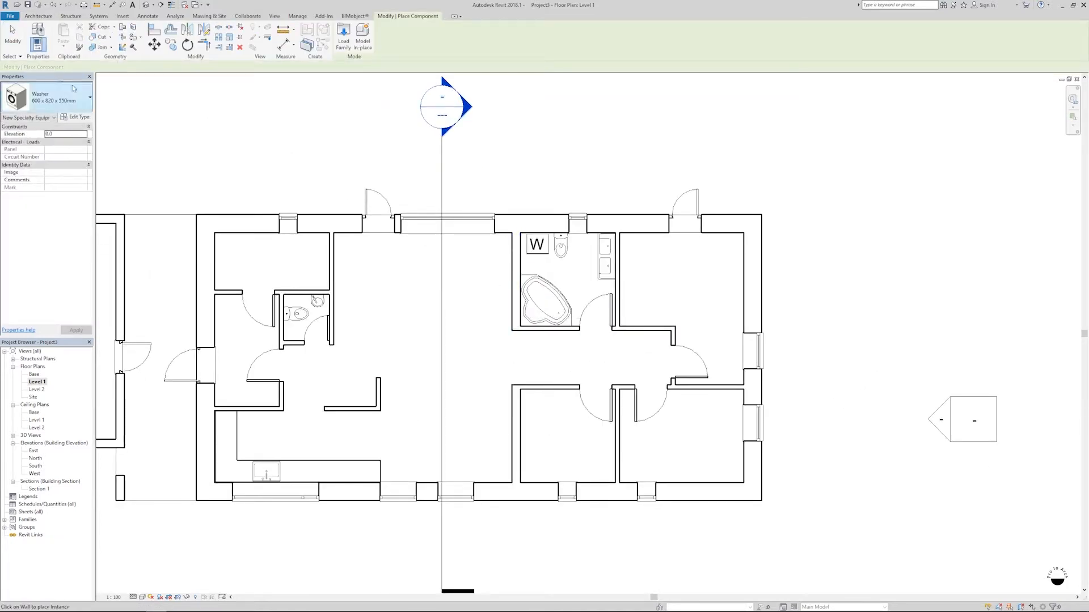
left_click(342, 39)
double_click(527, 205)
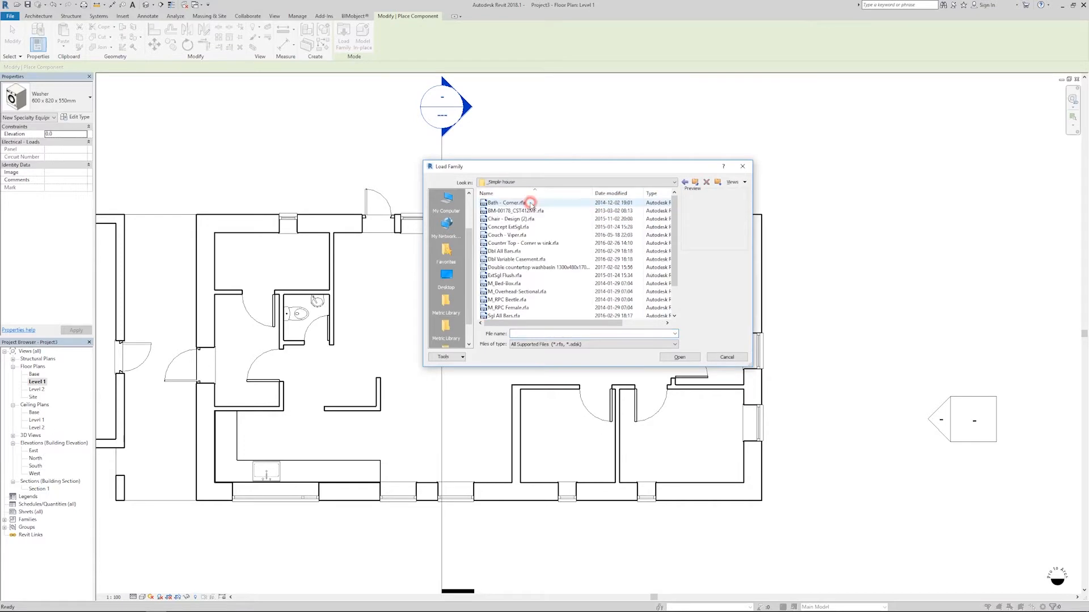
left_click(530, 210)
key("Down")
key("Down")
key("Down")
key("Down")
key("Down")
key("Down")
key("Down")
key("Down")
key("Down")
key("Down")
key("Up")
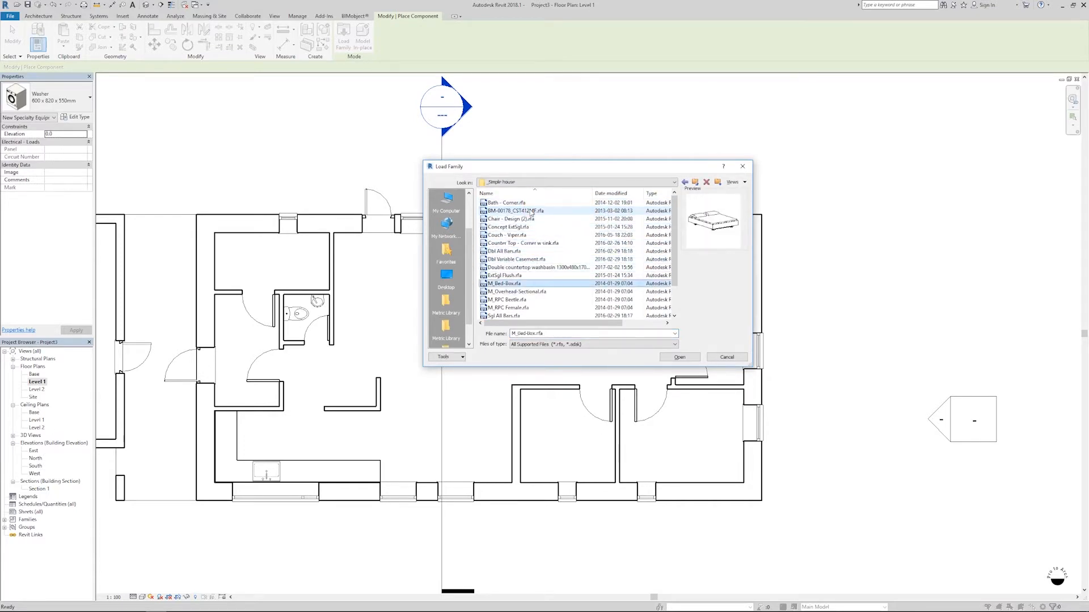
left_click(659, 358)
- Place 1346 x 1880 mm double beds against the northeast bedroom's east wall and the southeast bedroom's south wall
key("space")
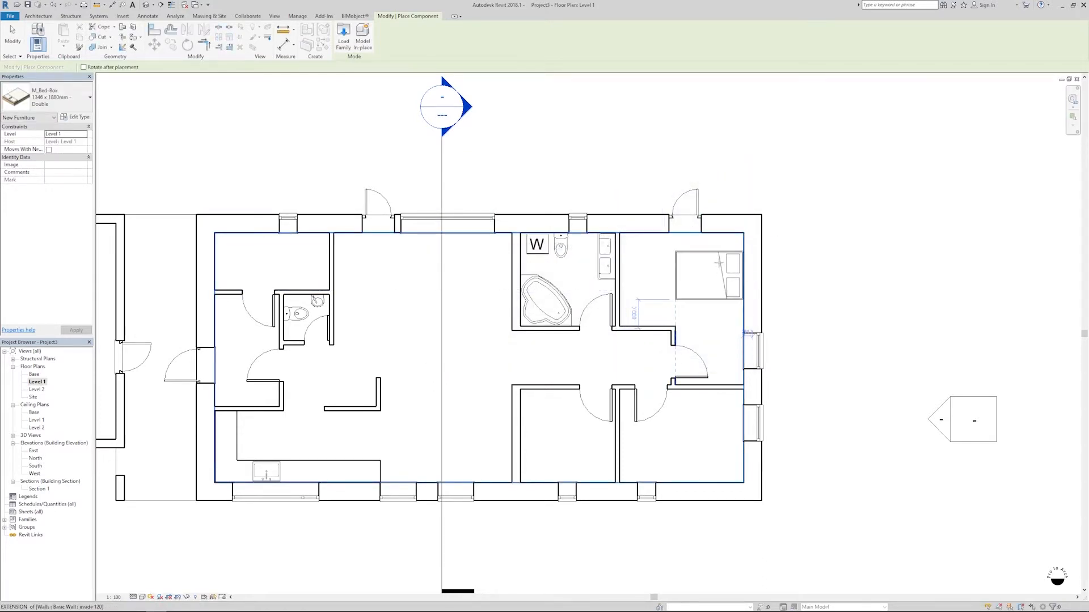
left_click(719, 265)
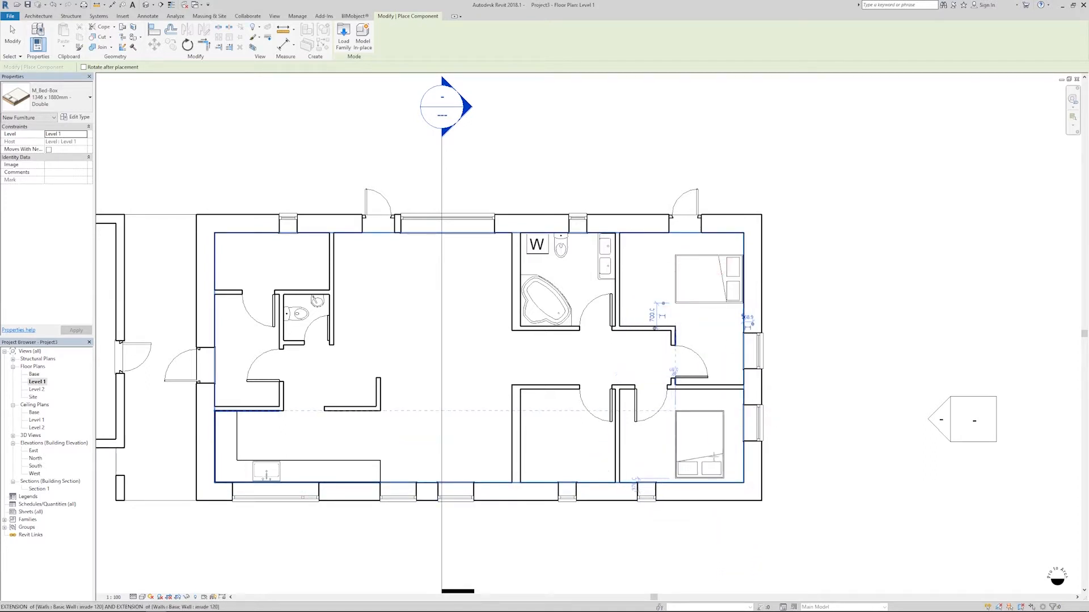
key("Escape")
key("Escape")
- Draw a closet in the L-shaped wall niche north of the kitchen with thin detail lines, closing its outline and crossing it with diagonals
middle_click_drag(551, 388, 725, 380)
scroll(527, 383, "up", 1)
middle_click_drag(527, 383, 353, 400)
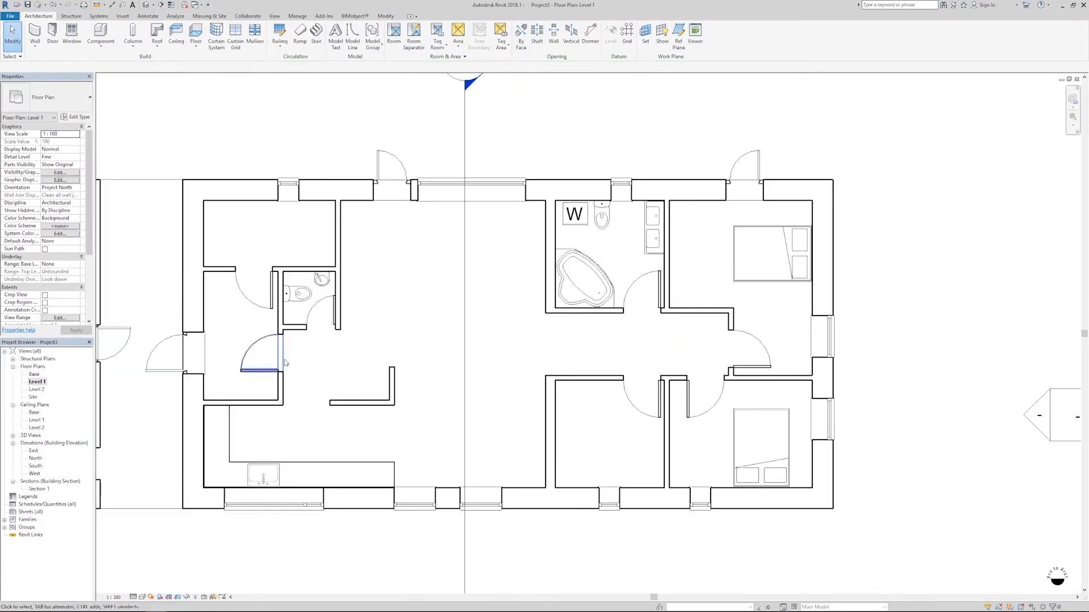
left_click(149, 17)
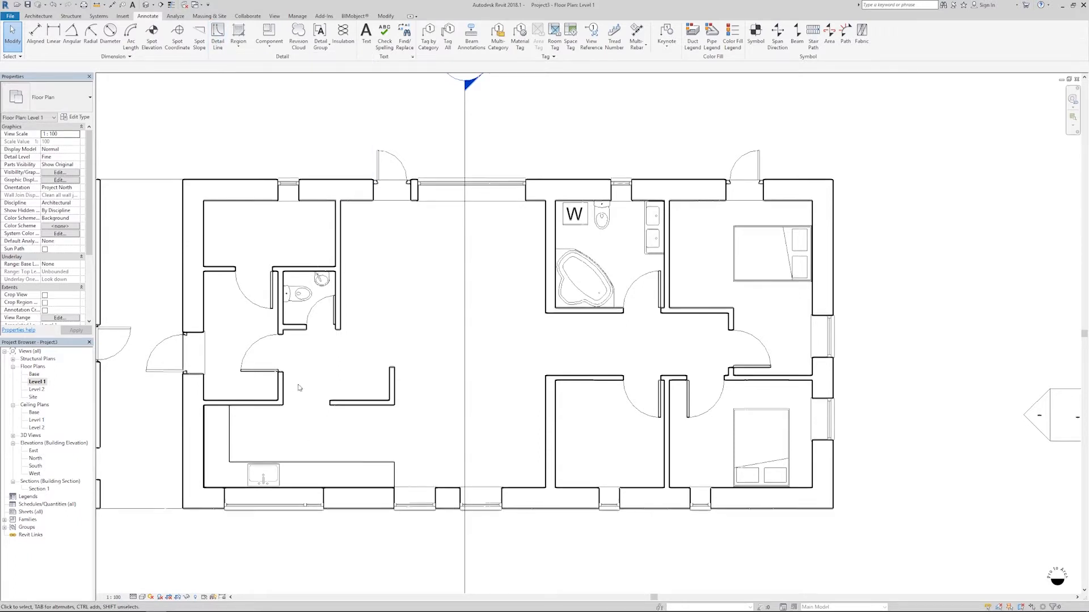
scroll(300, 388, "up", 2)
left_click(222, 28)
left_click(420, 43)
left_click(418, 39)
left_click(340, 406)
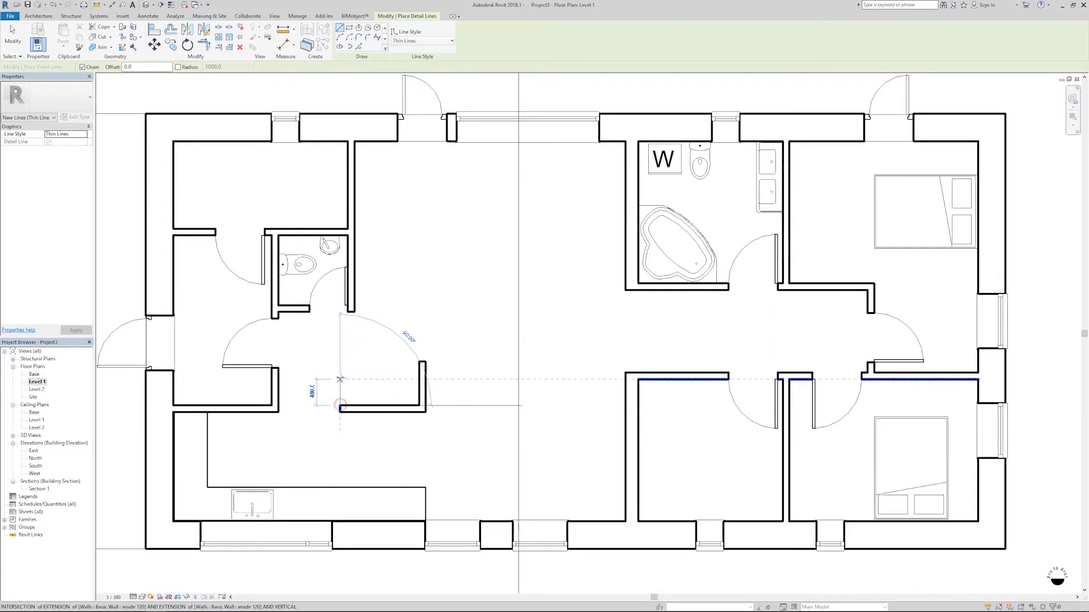
left_click(340, 361)
left_click(420, 361)
left_click(340, 362)
left_click(420, 405)
key("Escape")
- Draw a full-depth wardrobe along the northeast bedroom's west wall with thin detail lines, using a front line and two crossing diagonals
scroll(425, 402, "down", 2)
middle_click_drag(700, 305, 560, 313)
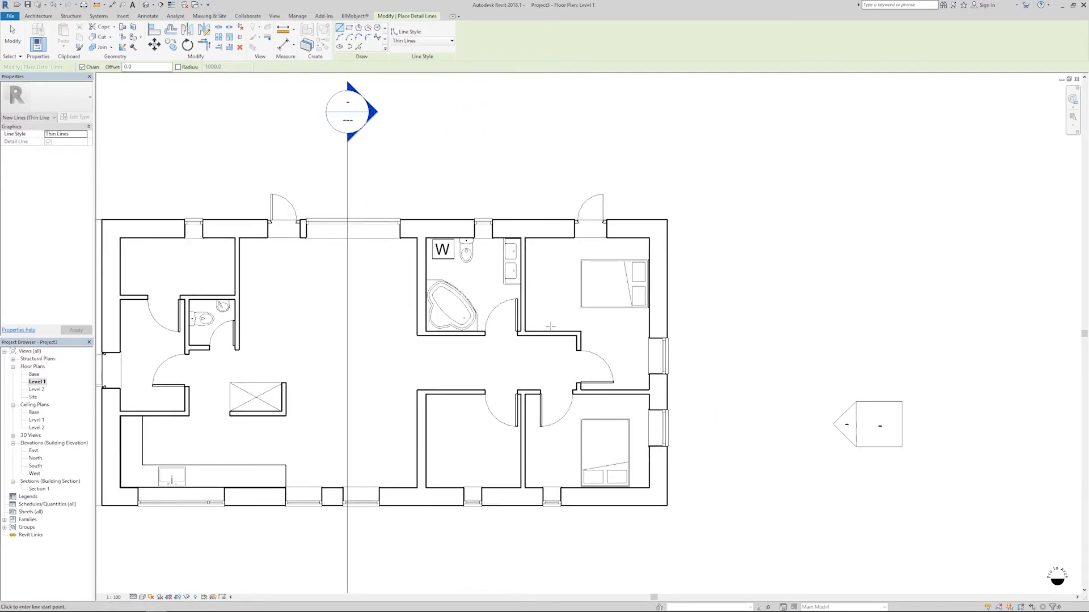
left_click(552, 330)
left_click(554, 238)
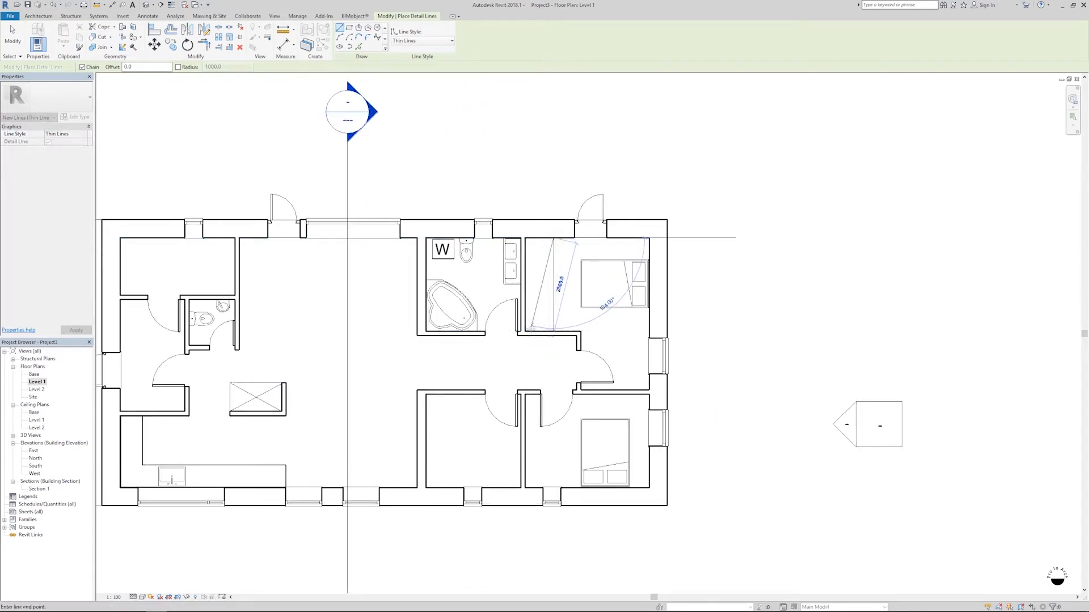
left_click(526, 331)
key("Escape")
left_click(554, 330)
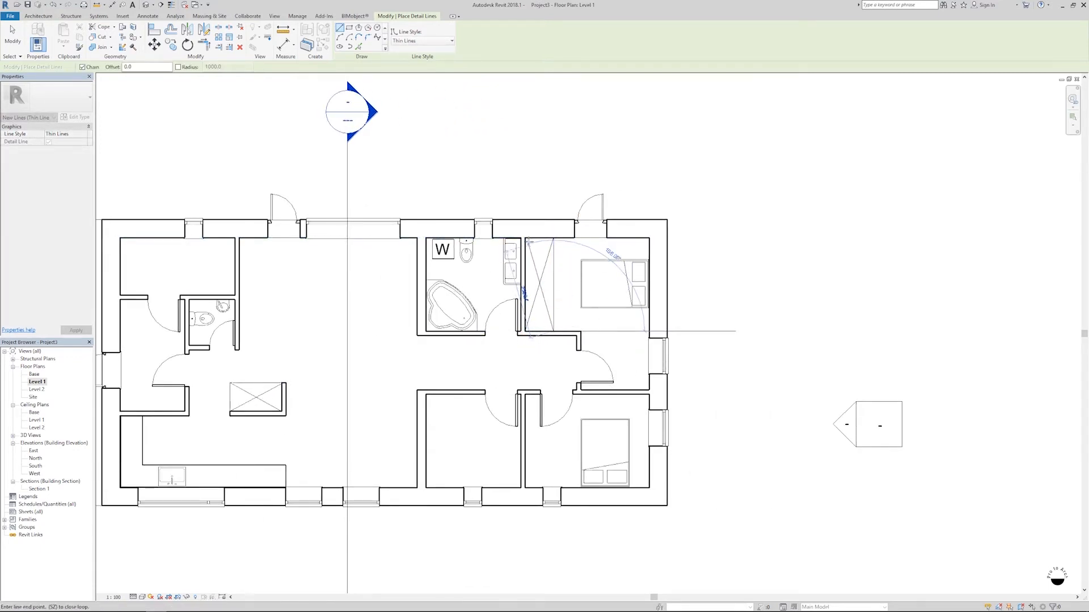
left_click(526, 239)
key("Escape")
key("Escape")
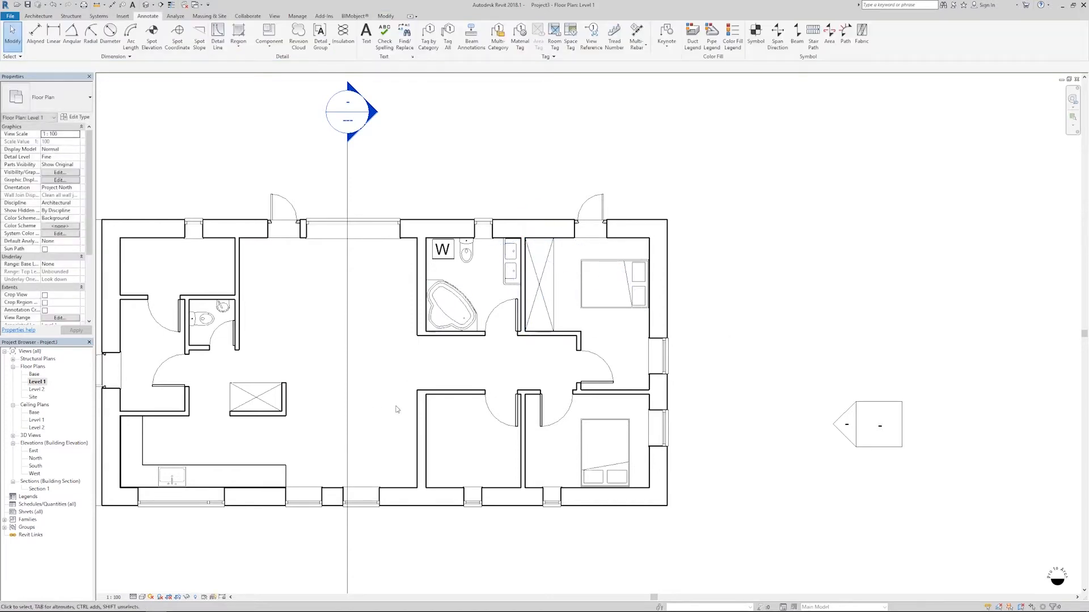
- Load the Table-Flexiform-Additions2-Rectangular family from the _Simple house folder as a component
middle_click_drag(269, 398, 485, 413)
middle_click_drag(599, 399, 567, 414)
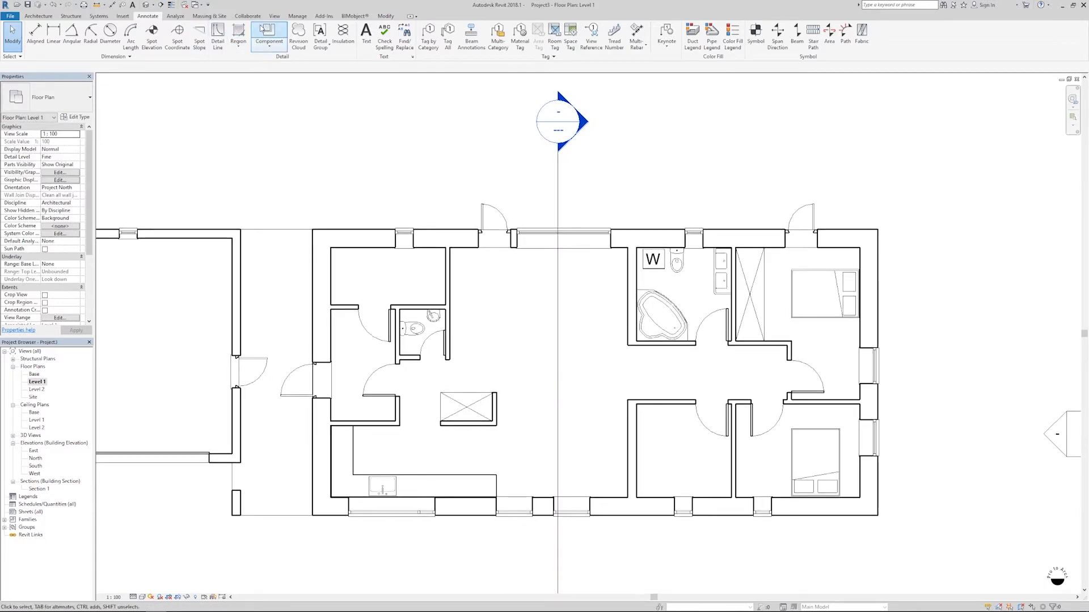
left_click(29, 16)
left_click(100, 33)
left_click(343, 36)
left_click(541, 204)
double_click(542, 204)
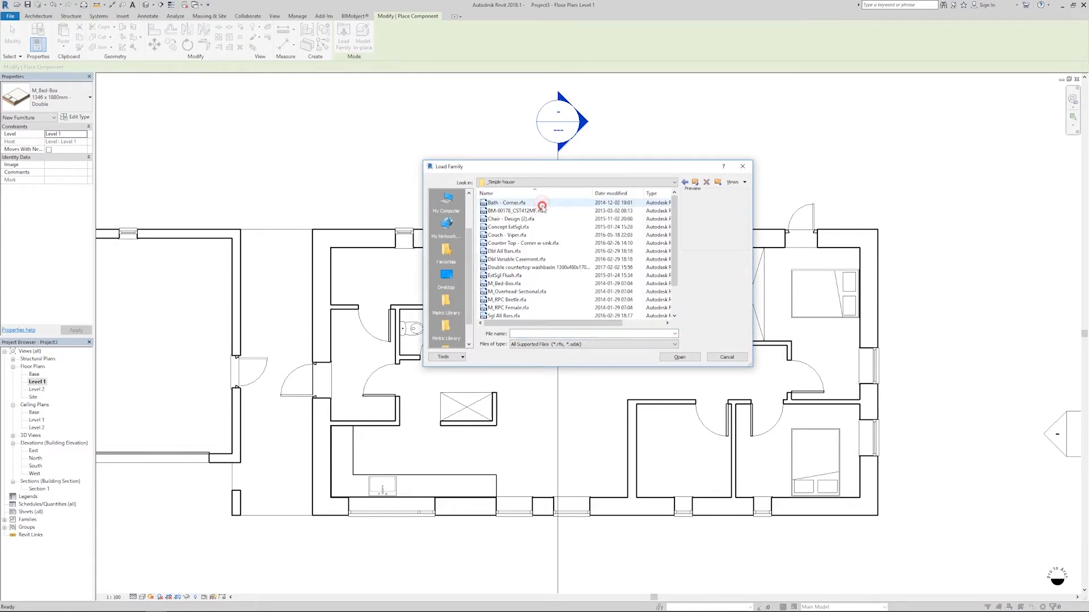
key("Down")
key("Down")
key("Down")
key("Down")
key("Down")
key("Down")
key("Down")
key("Down")
key("Down")
key("Down")
key("Down")
key("Down")
key("Down")
key("Down")
key("Down")
key("Down")
key("Down")
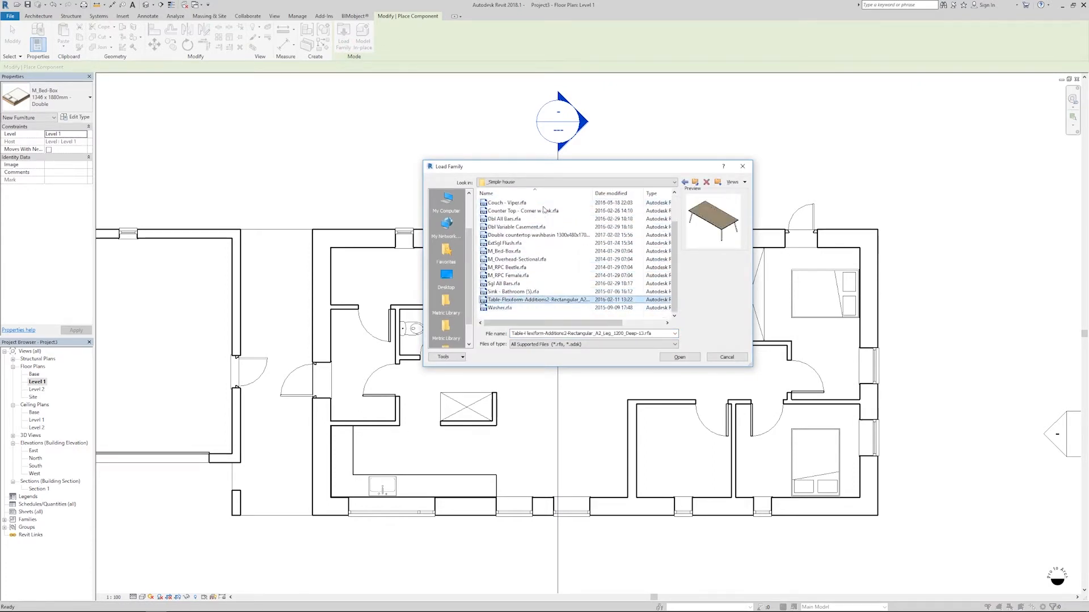
left_click(679, 357)
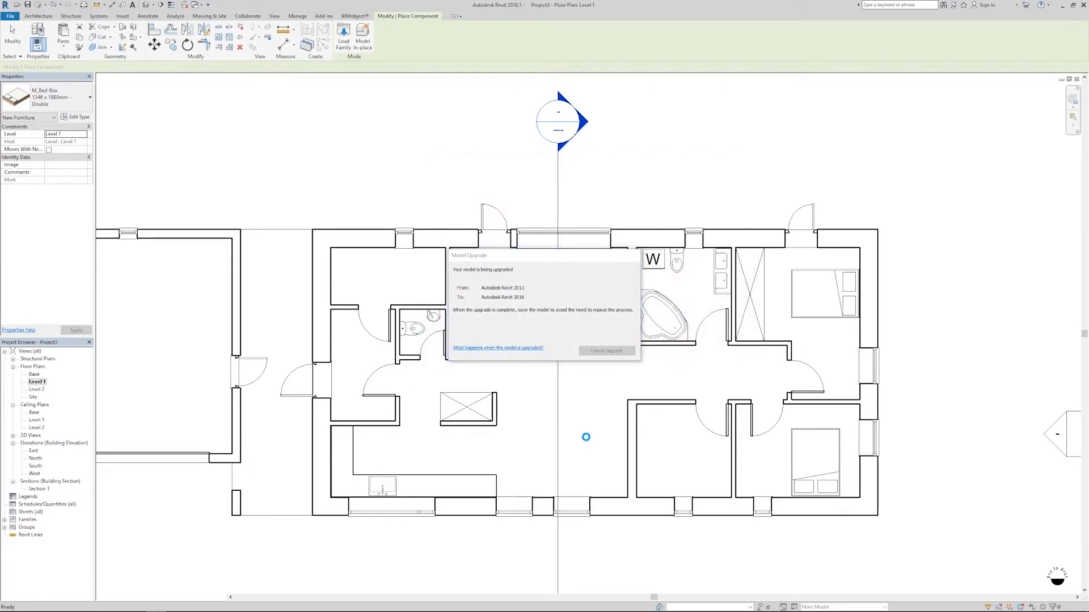
- Place the table lengthwise north-south in the dining area east of the kitchen and change its type to 2000 x 1200
left_click(571, 433)
key("Escape")
left_click(570, 437)
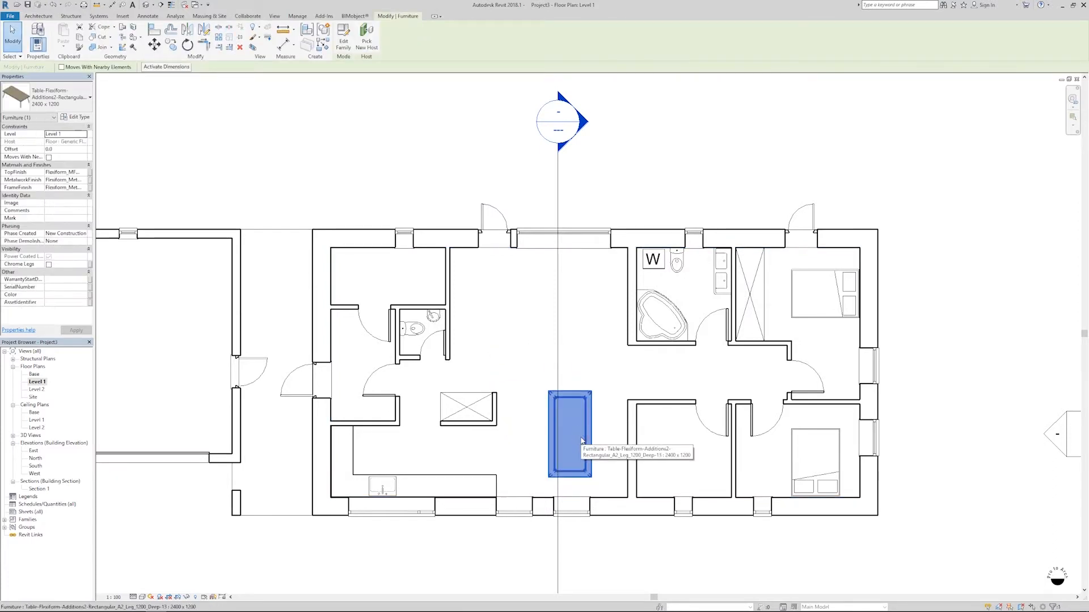
left_click(27, 102)
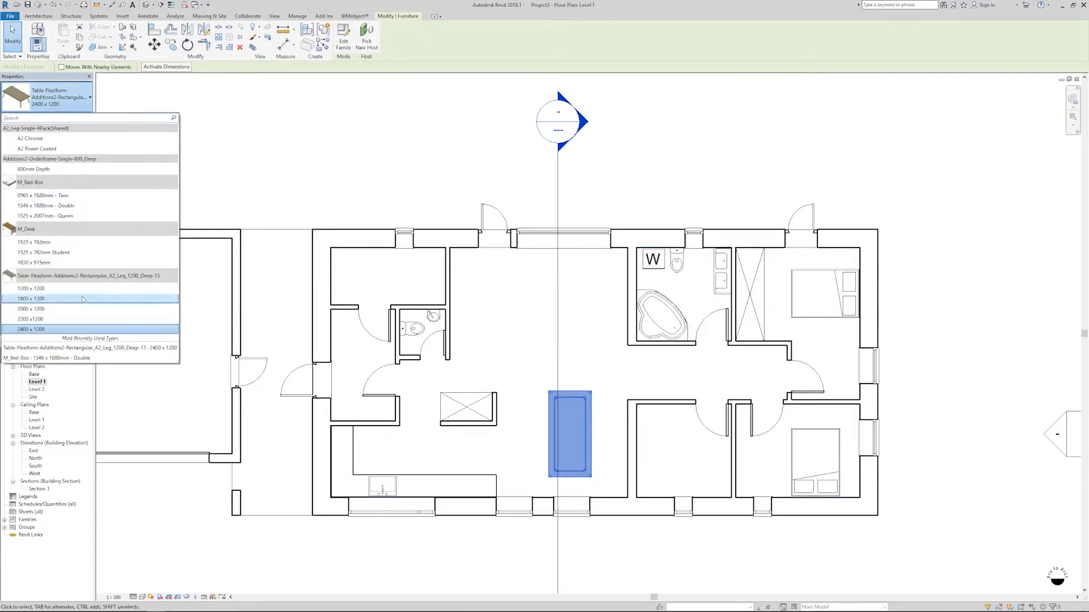
left_click(61, 309)
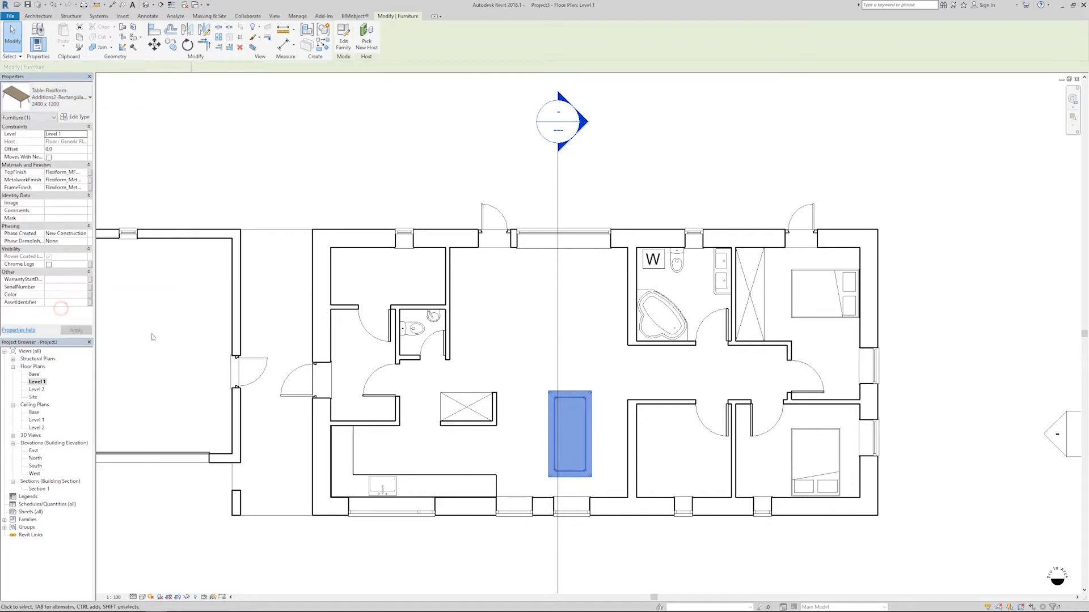
- Load the Chair - Design (2) family from the _Simple house folder as a component
scroll(598, 447, "up", 2)
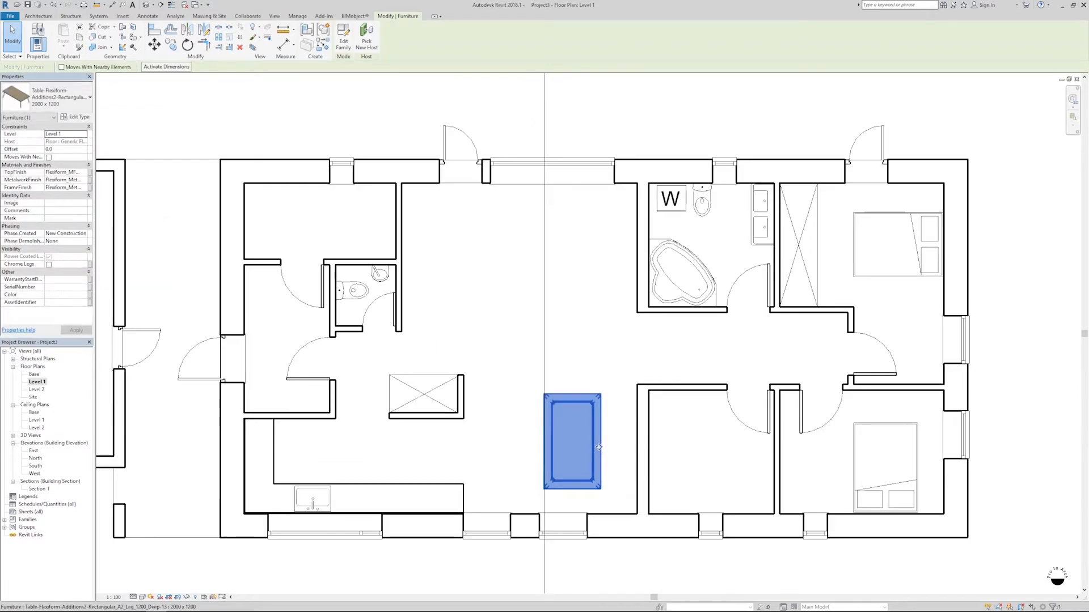
key("m")
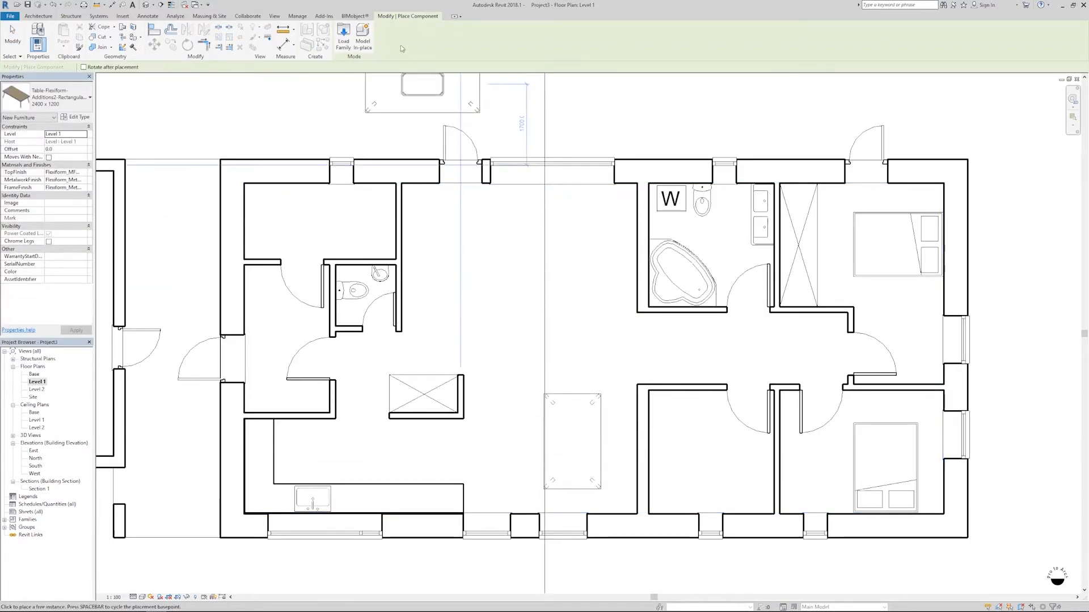
left_click(344, 37)
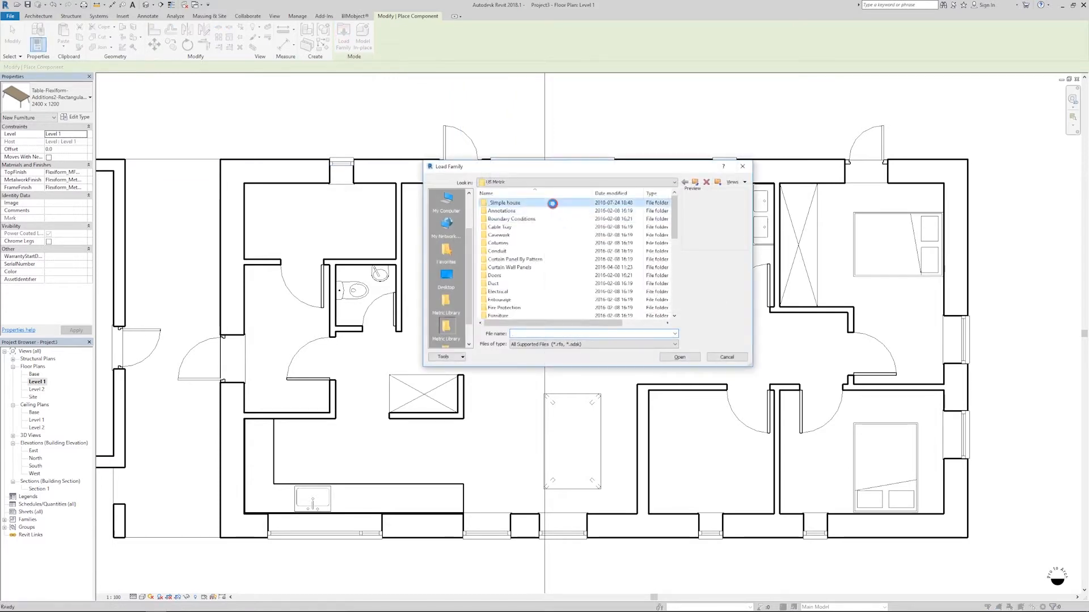
left_click(555, 218)
left_click(679, 357)
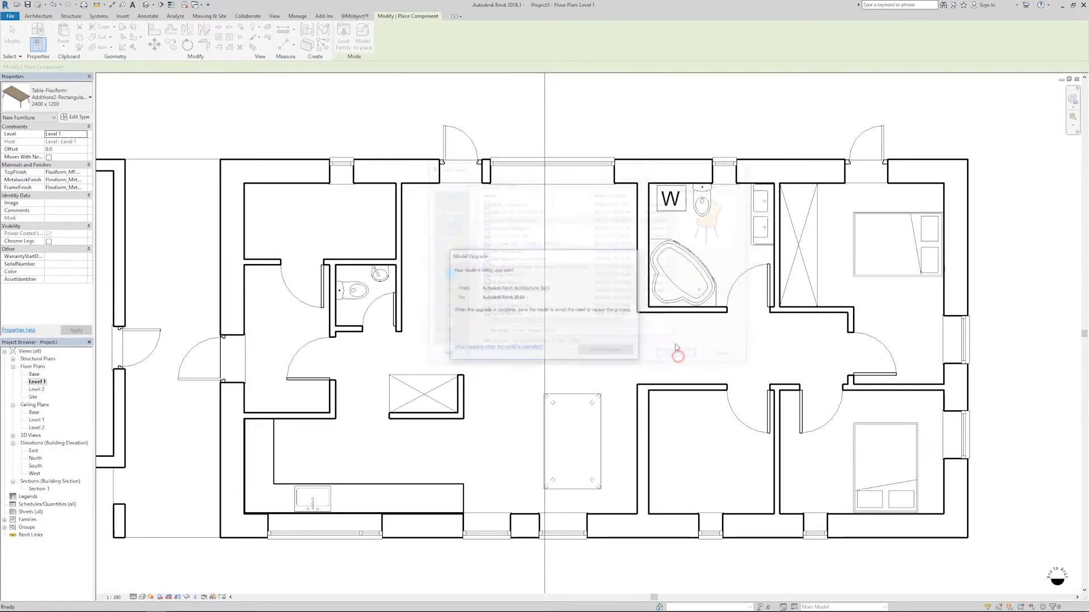
left_click(593, 348)
- Place two chairs along the dining table's east side and three along its west side, all facing the table
scroll(604, 414, "up", 3)
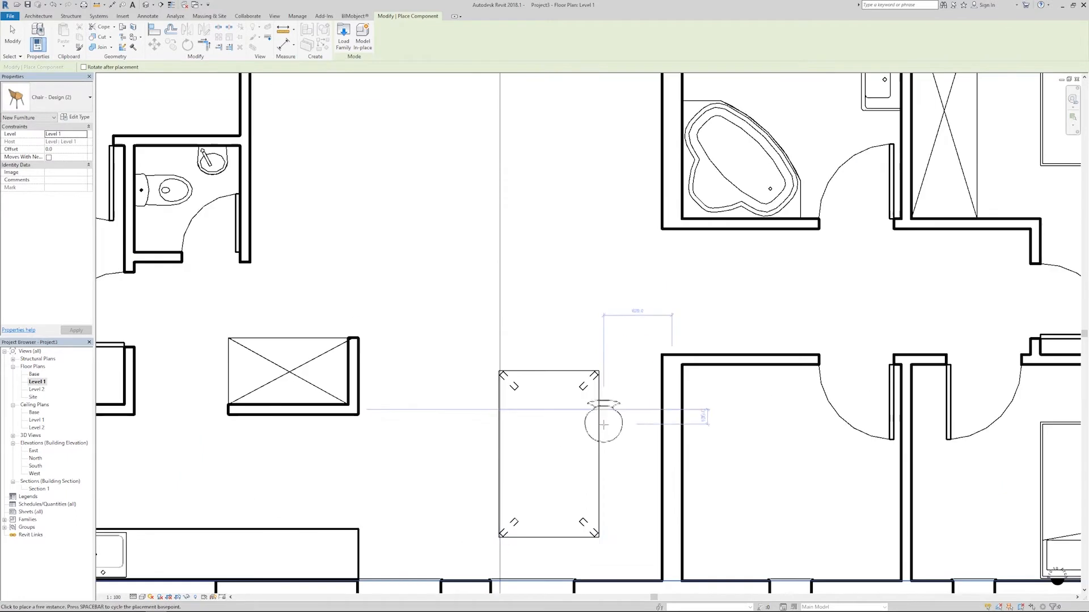
left_click(600, 422)
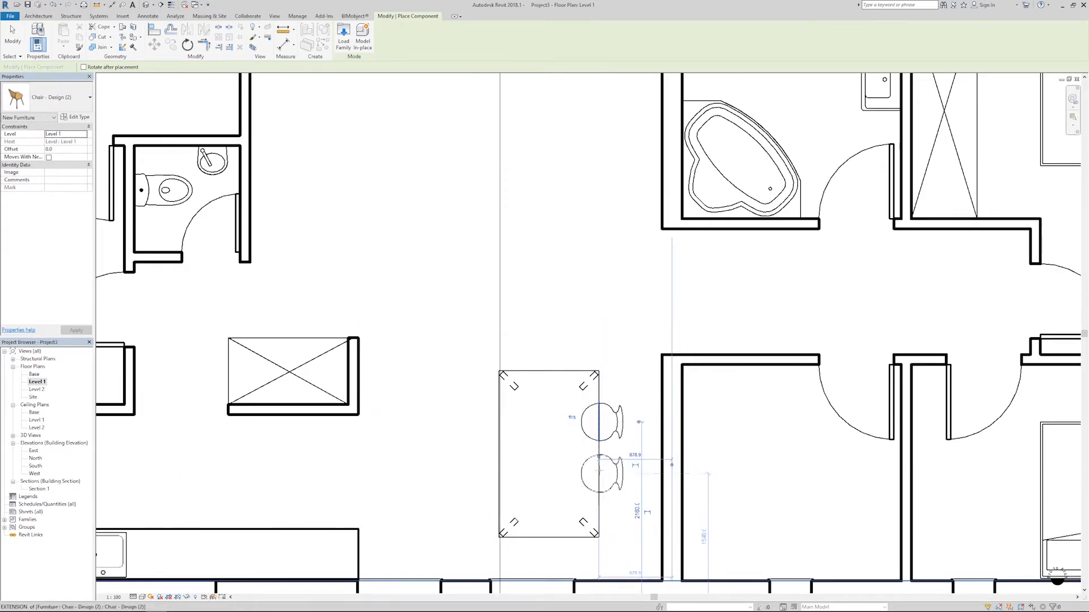
left_click(599, 465)
key("space")
key("space")
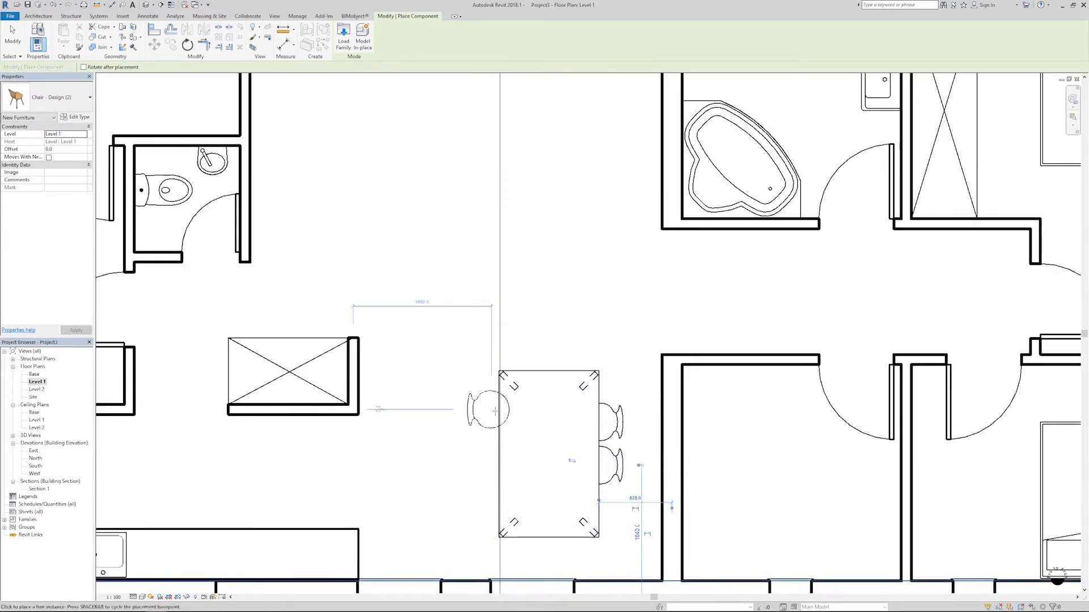
left_click(502, 413)
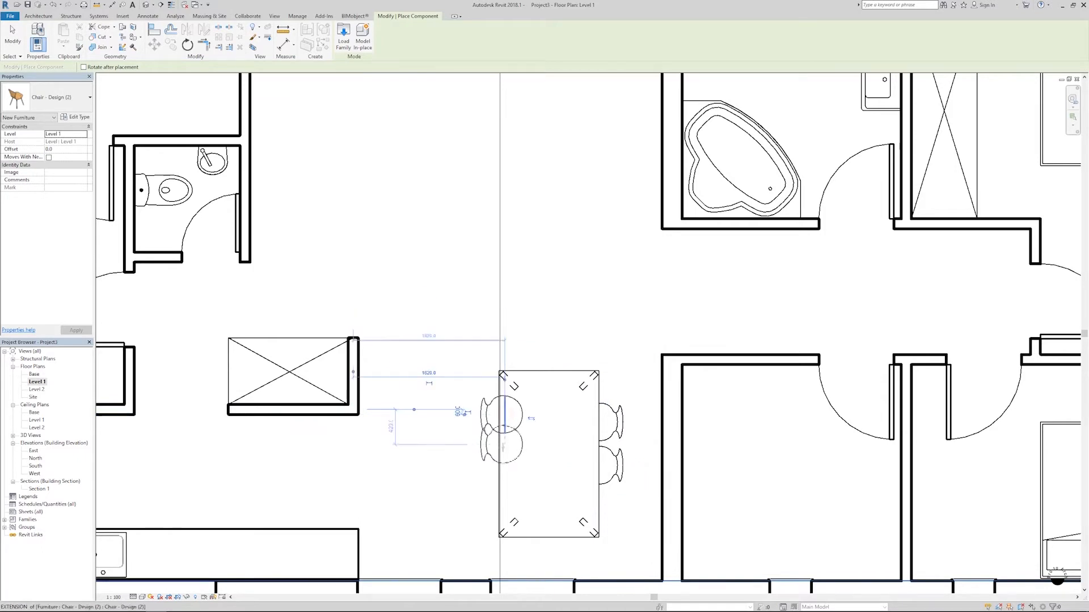
left_click(503, 452)
left_click(504, 499)
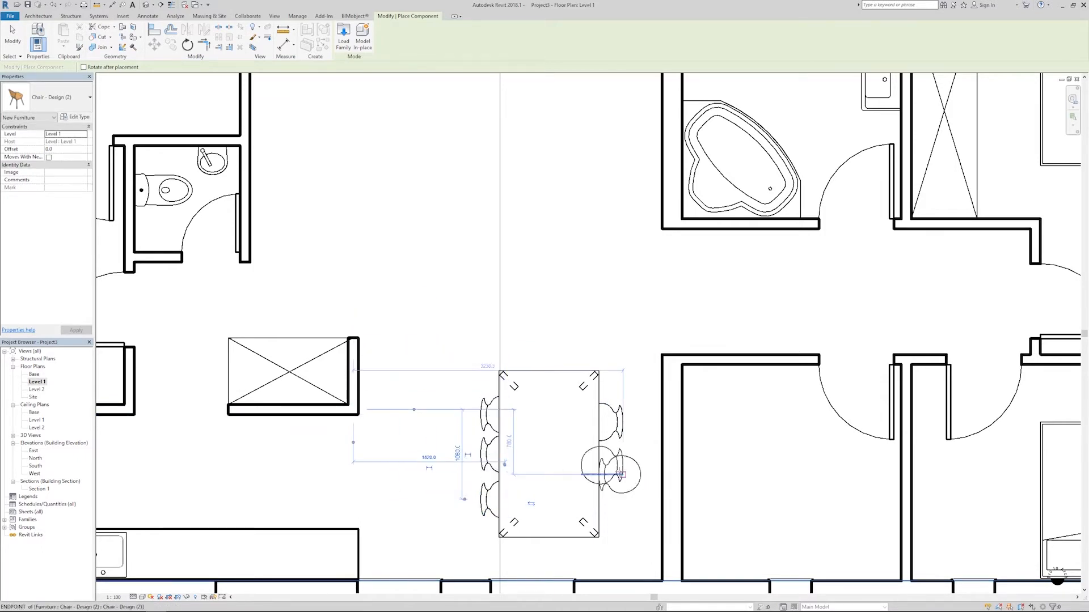
key("Escape")
key("Escape")
- Shift the two chairs on the table's east side slightly north to line up with those opposite
left_click(617, 469)
left_click(622, 424, "ctrl")
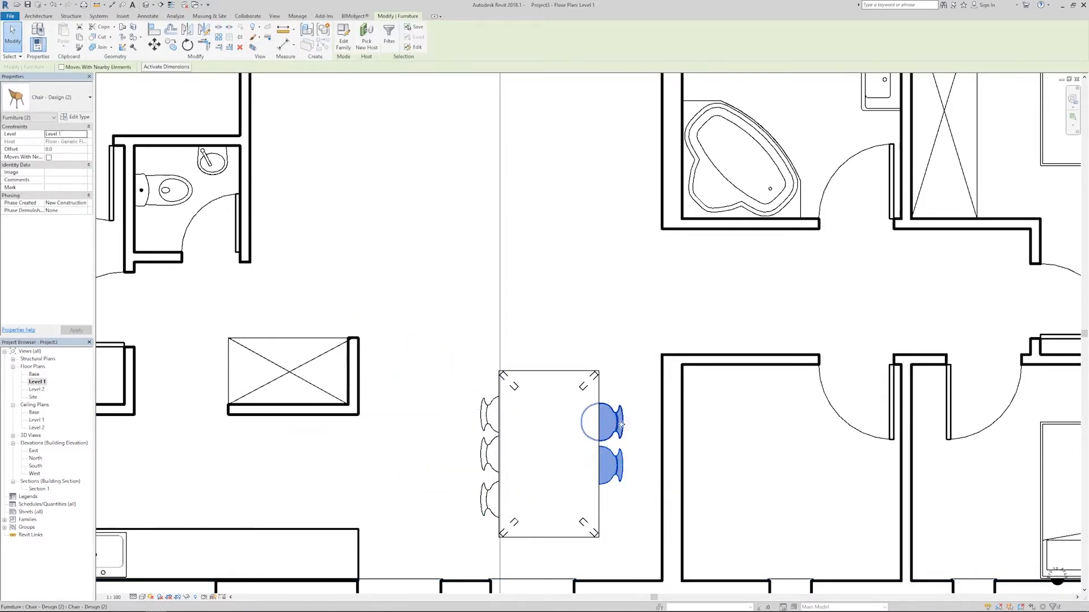
left_click(632, 439)
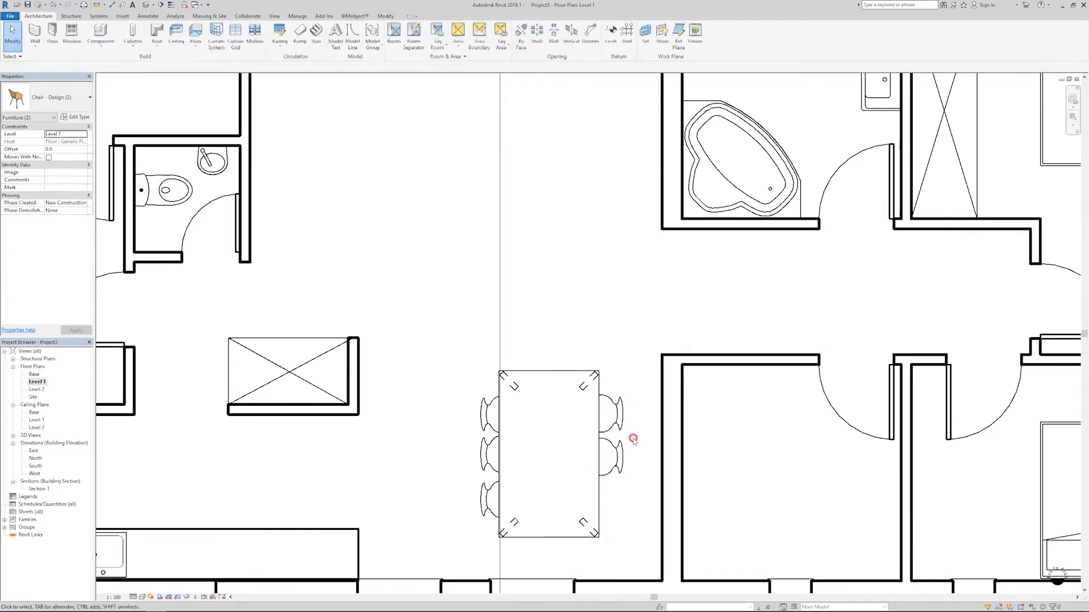
- Copy the southern chair on the table's east side southward to make a third chair there
left_click(614, 456)
key("c")
key("o")
left_click(640, 436)
left_click(639, 477)
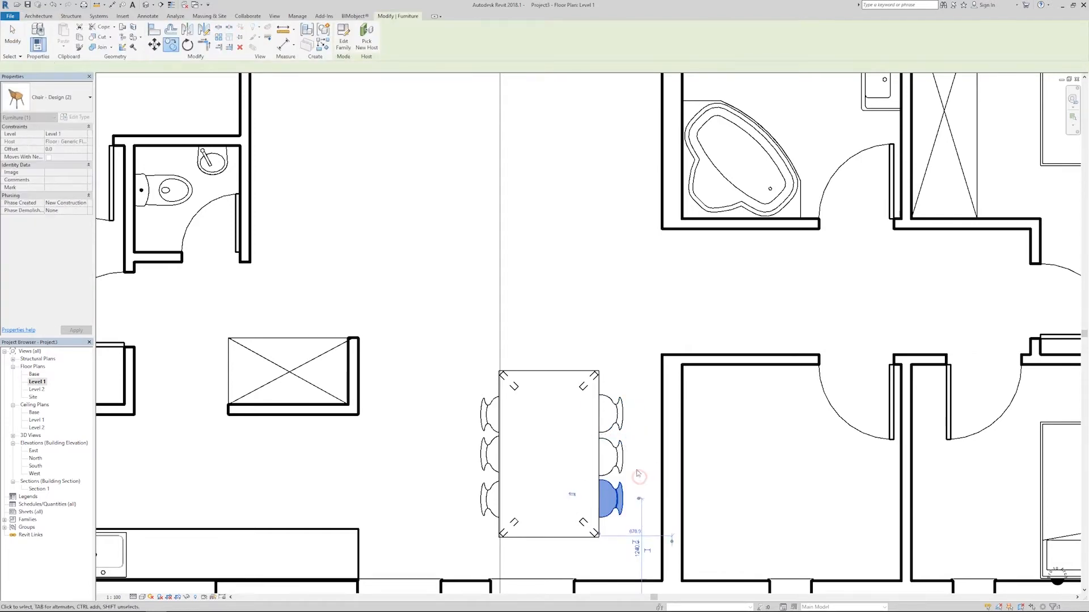
key("Escape")
- Select the dining table with all six chairs and move the group slightly west
scroll(639, 477, "down", 4)
left_click(584, 447)
left_click(584, 427, "ctrl")
left_click(521, 443, "ctrl")
left_click(563, 460, "ctrl")
left_click_drag(563, 459, 545, 459)
key("Escape")
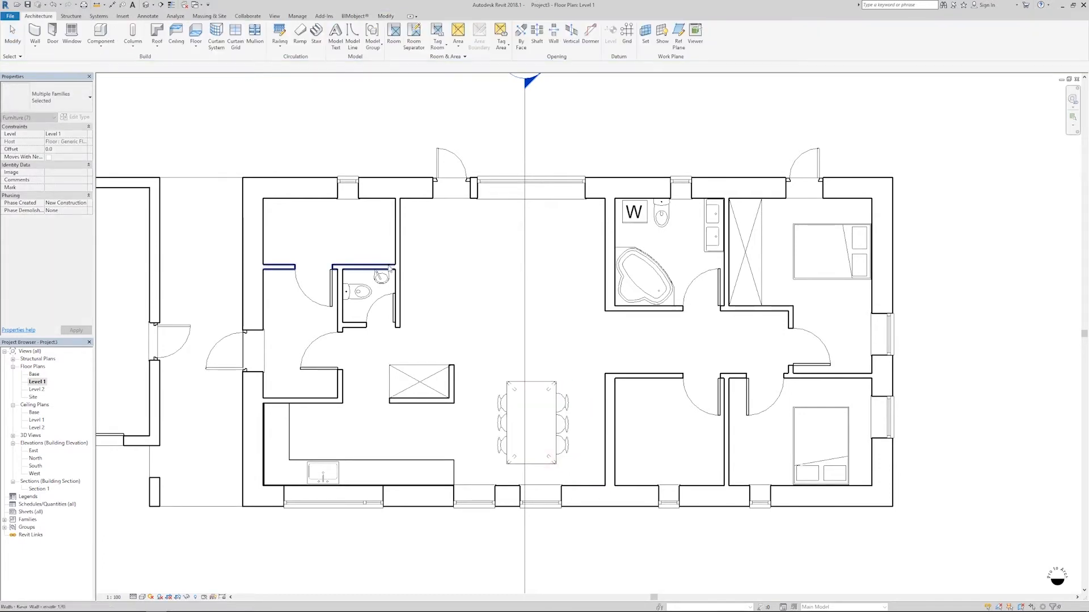
- Load the M_Sofa-Corbu family from the Furniture Seating folder of the US Metric library
left_click(101, 34)
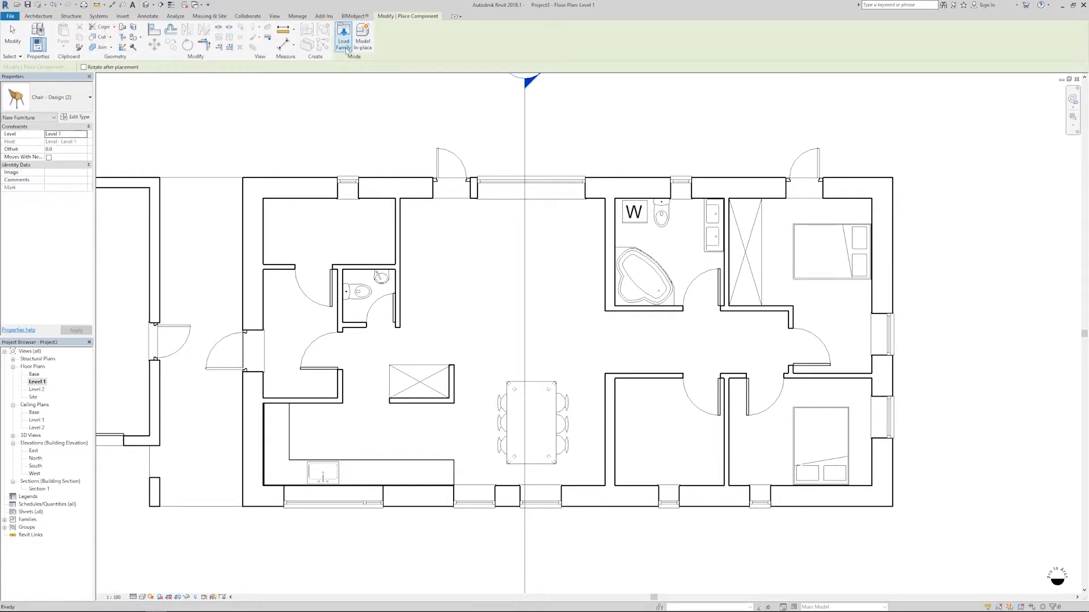
left_click(344, 45)
left_click(512, 245)
type("fu")
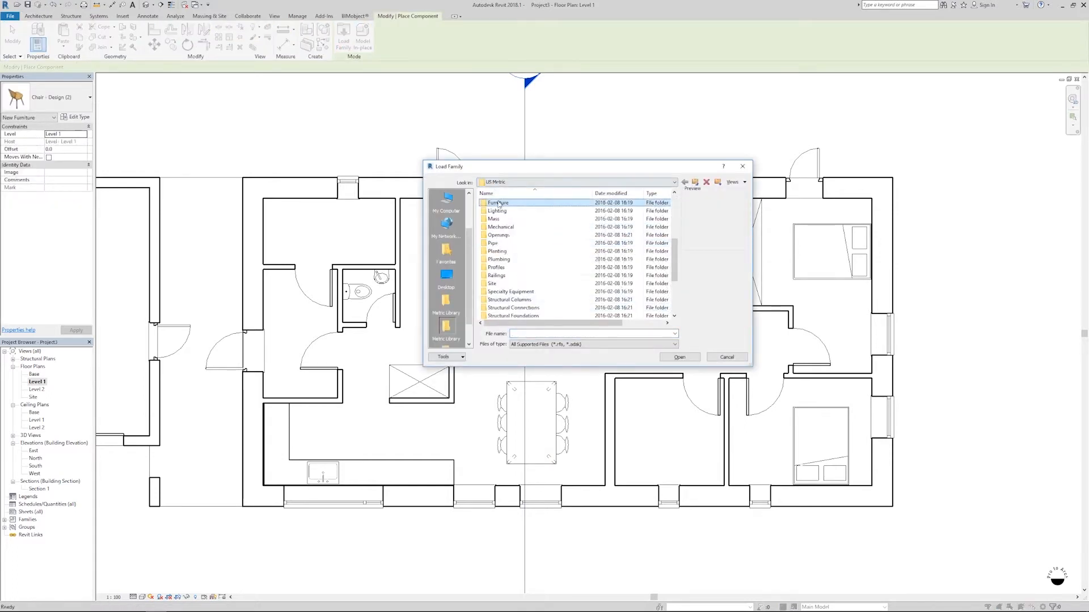
double_click(499, 203)
double_click(496, 210)
left_click(504, 203)
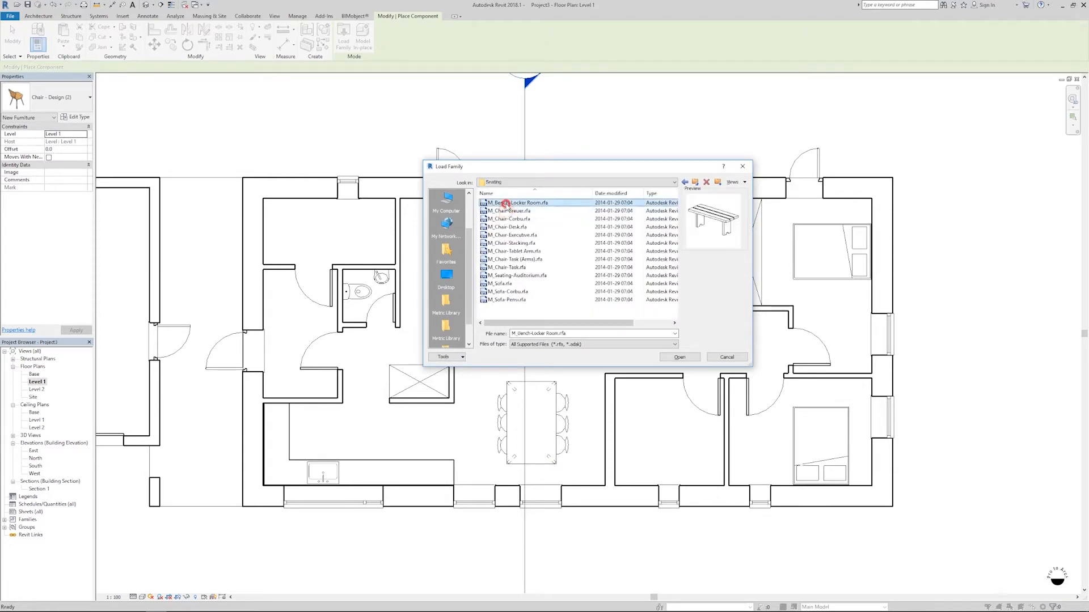
key("Down")
key("Down")
key("Down")
key("Down")
key("Down")
key("Down")
key("Down")
key("Down")
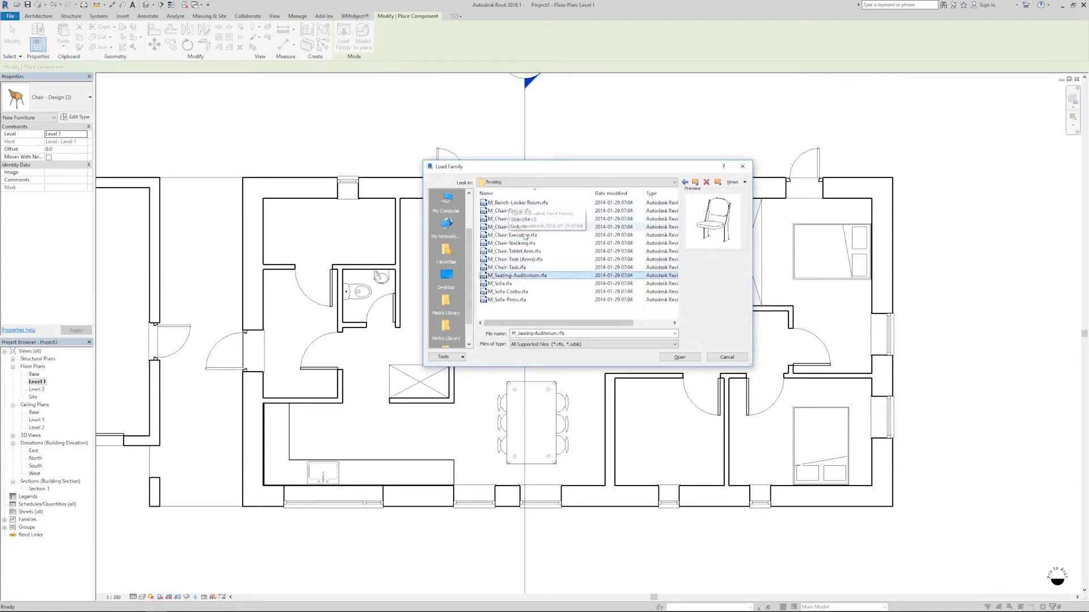
left_click(674, 357)
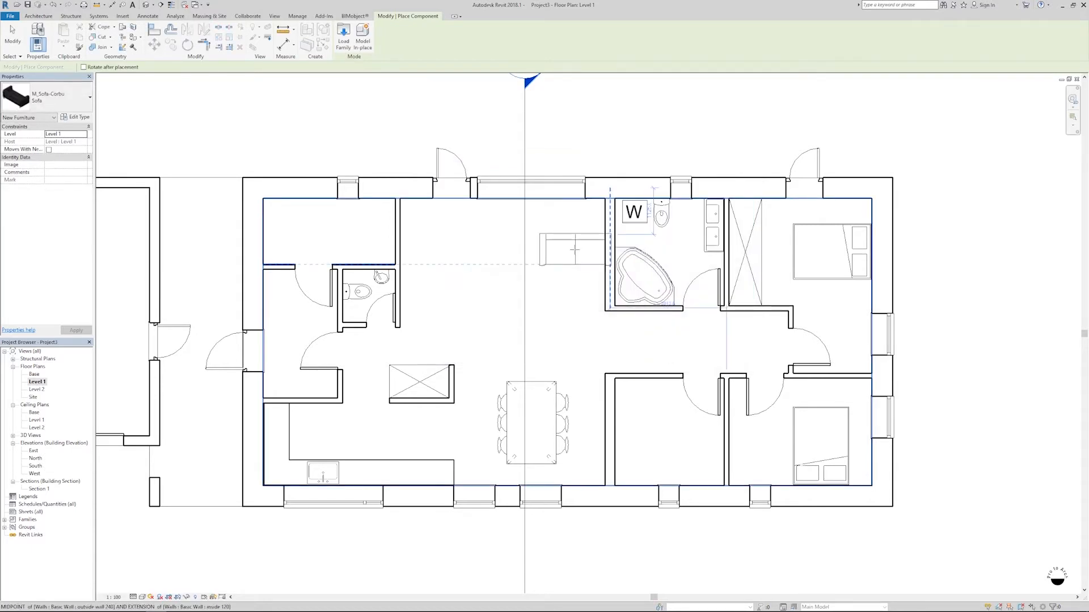
- Place one sofa along the living room's east wall and a second one parallel to it farther west
left_click(583, 258)
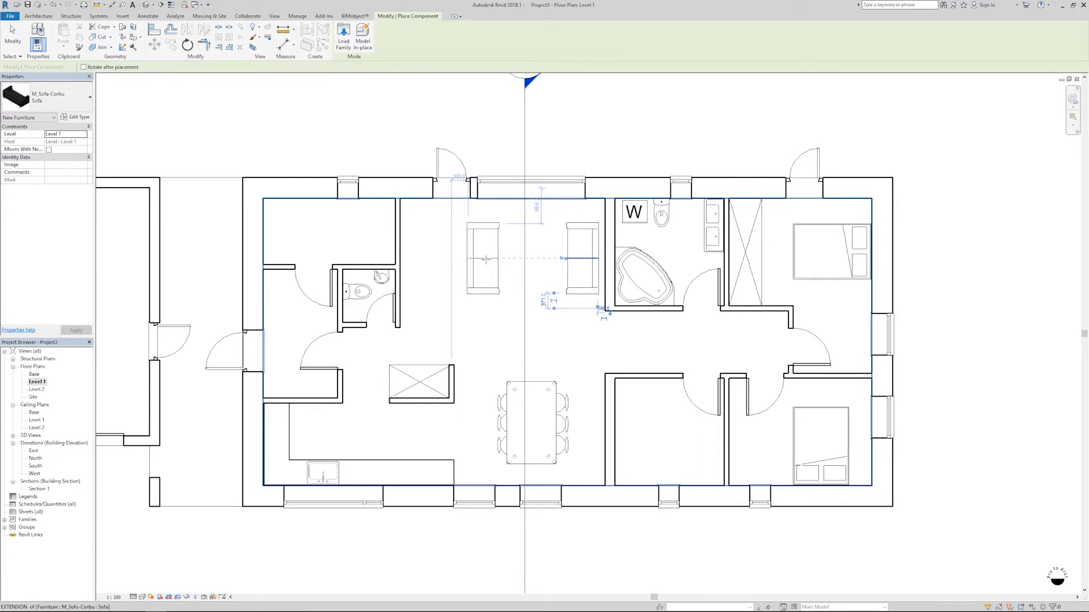
left_click(487, 258)
key("Escape")
key("Escape")
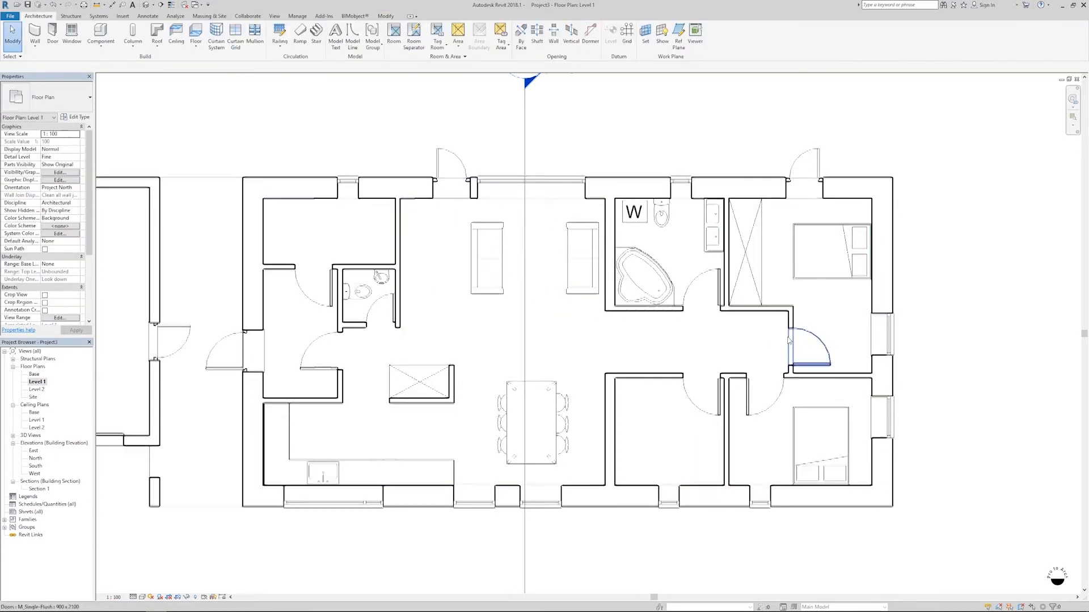
scroll(760, 337, "down", 1)
scroll(705, 337, "up", 1)
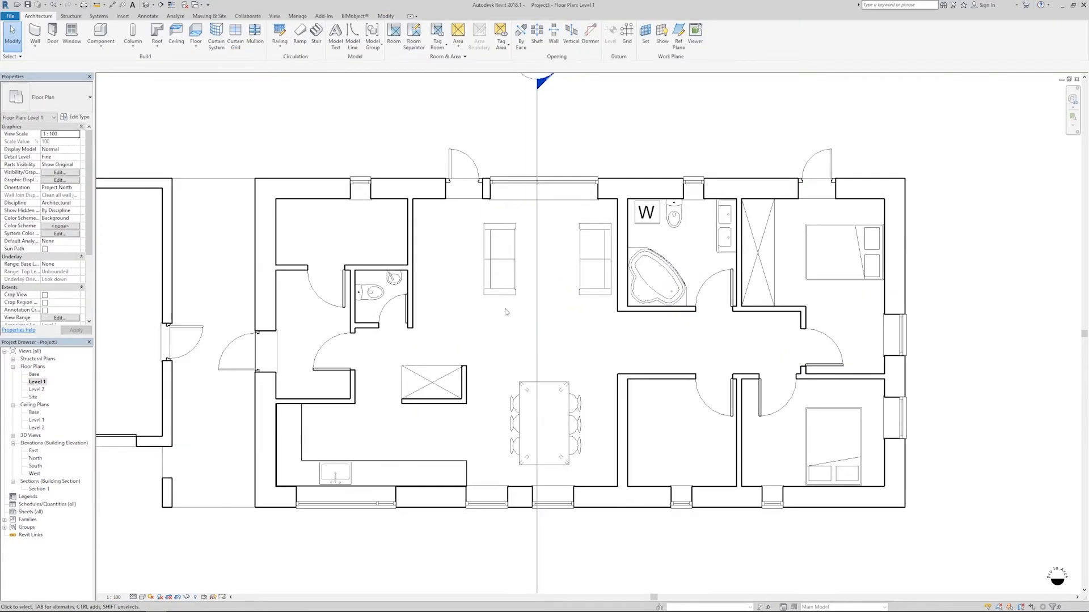
- Rotate the western sofa 90° and move it southeast so it stands between the living and dining areas
left_click(511, 289)
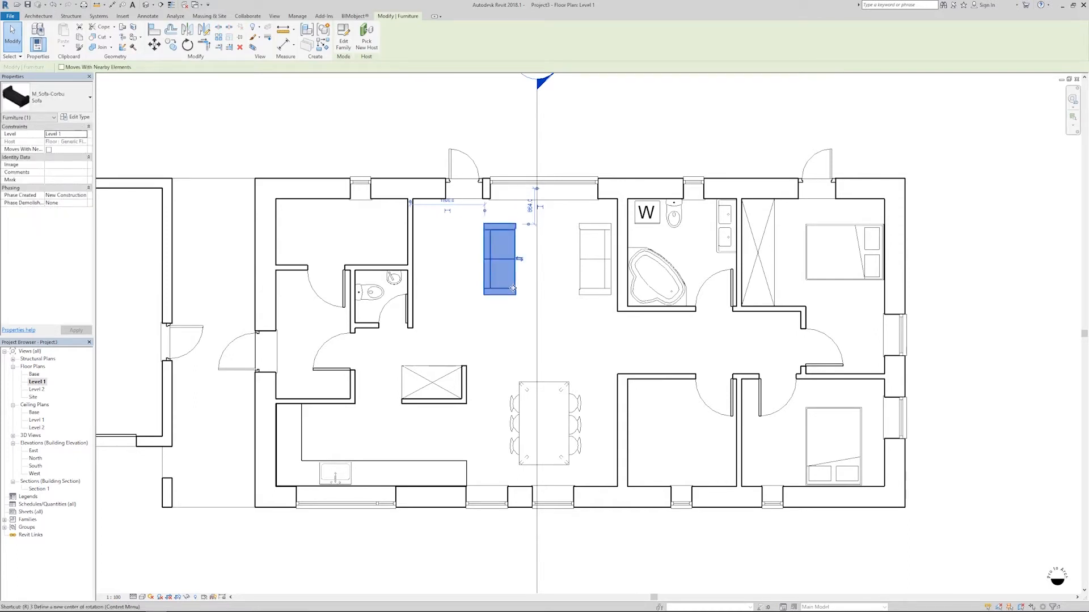
key("r")
key("o")
left_click(490, 351)
type("90")
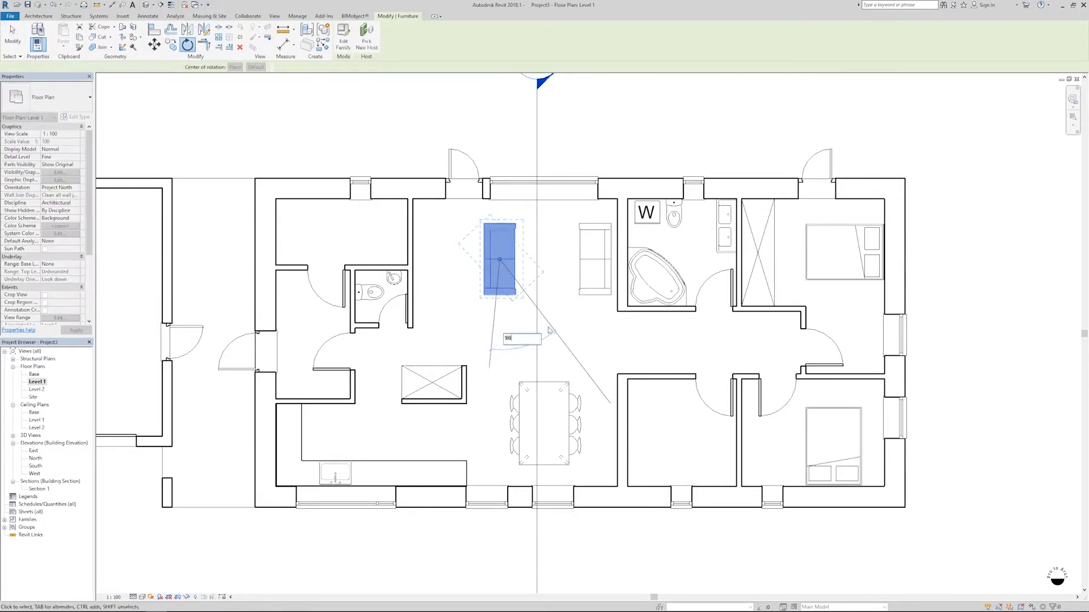
key("Return")
left_click_drag(511, 272, 542, 315)
left_click(460, 346)
middle_click_drag(455, 297, 553, 263)
scroll(545, 247, "down", 2)
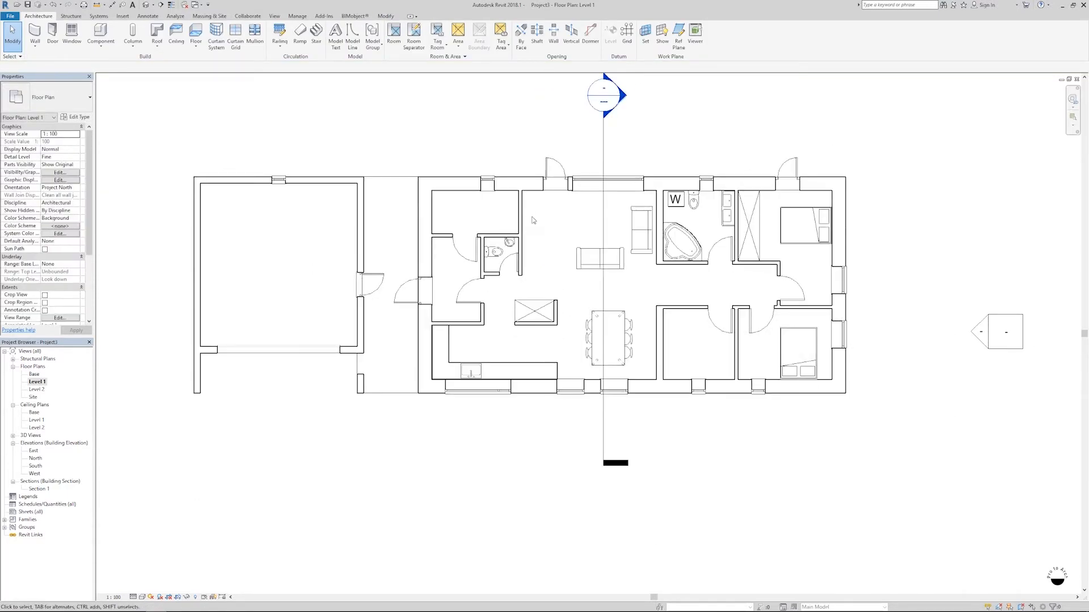
- Place a perspective camera well south of the house, aimed north through the building to a target beyond it
scroll(516, 296, "down", 1)
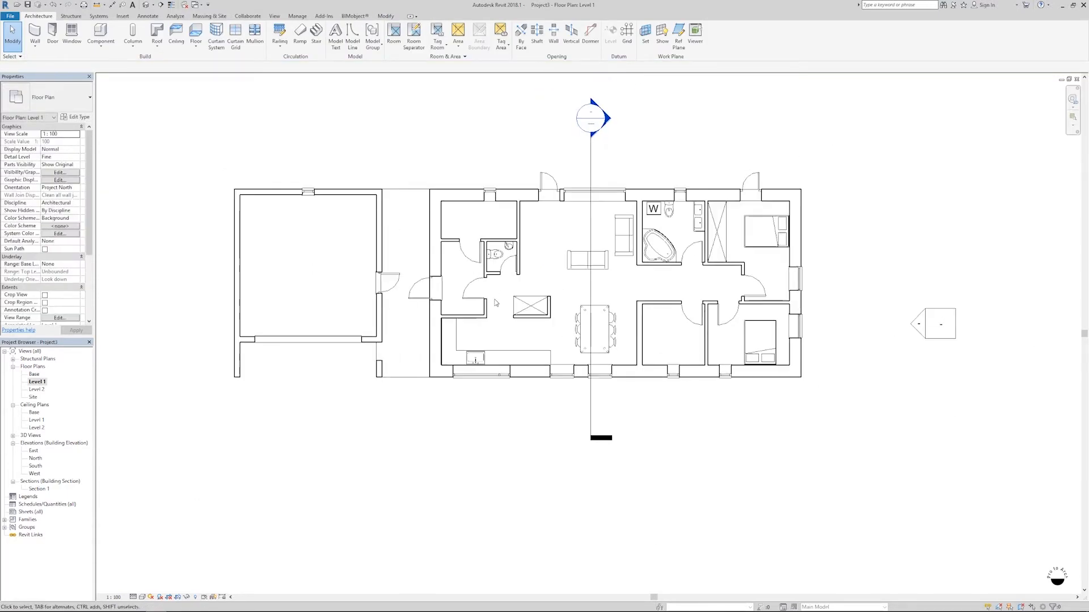
middle_click_drag(546, 262, 544, 268)
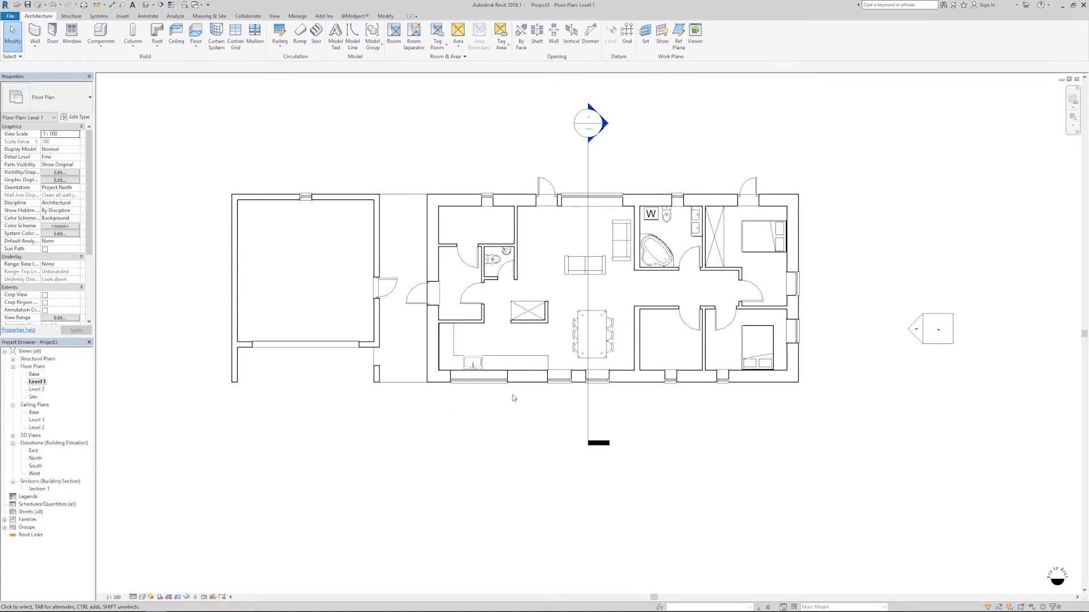
scroll(484, 400, "down", 2)
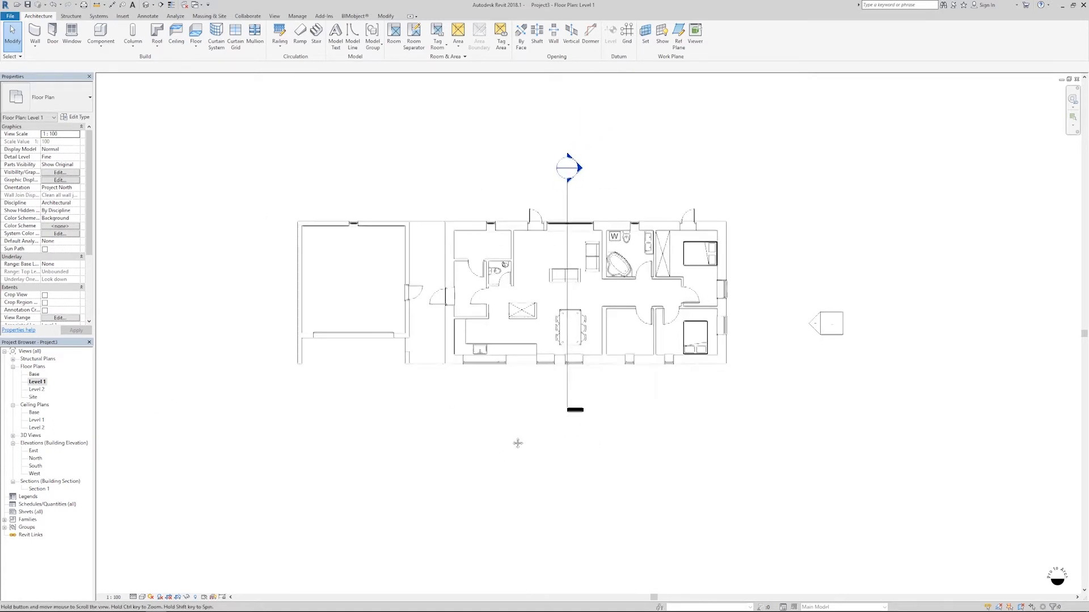
middle_click_drag(521, 444, 510, 435)
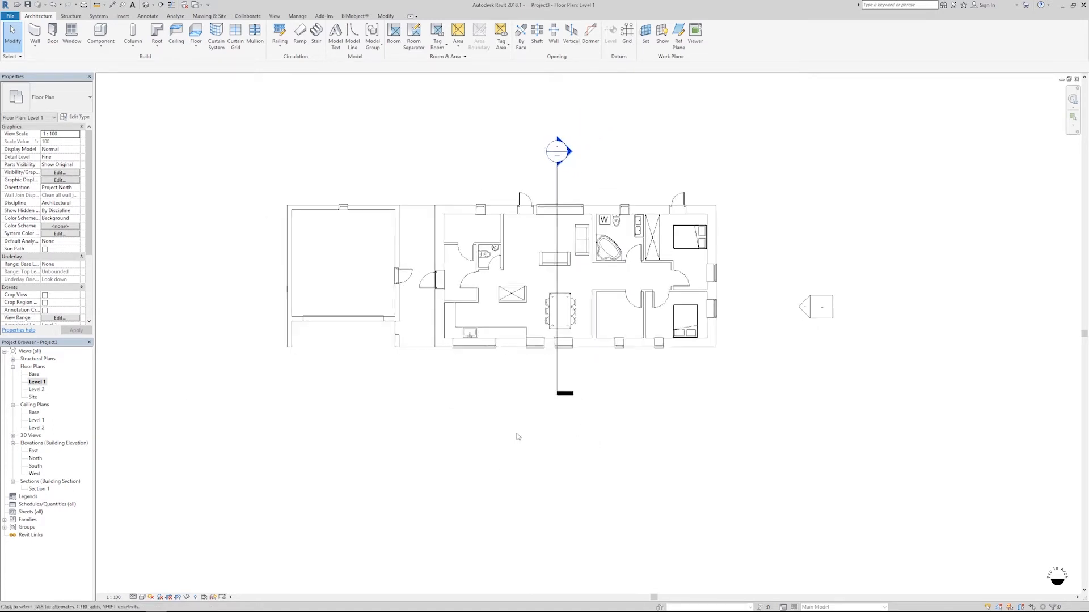
left_click(153, 5)
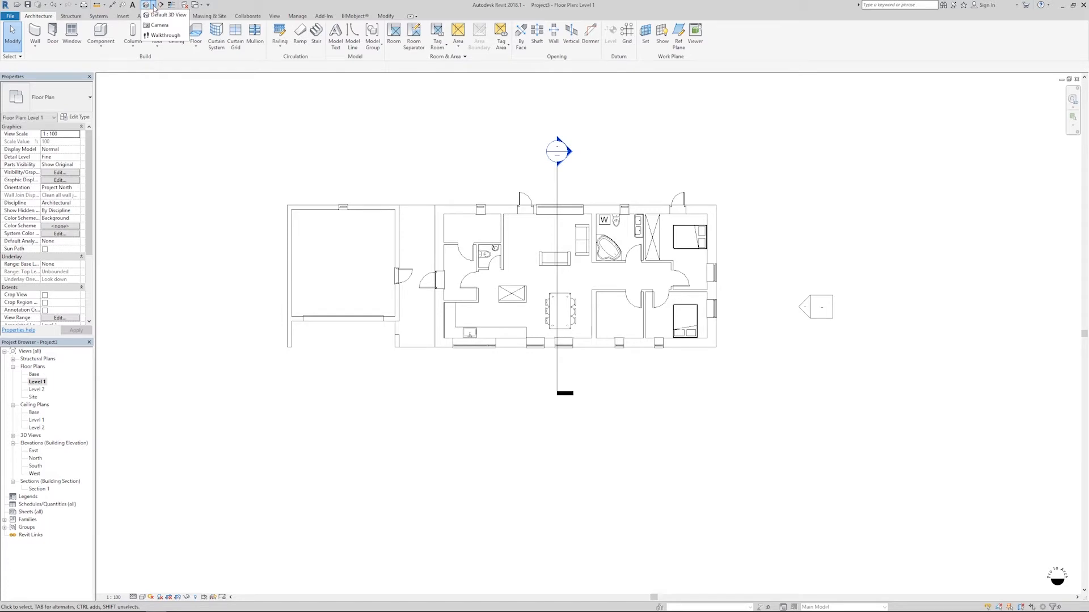
left_click(156, 25)
scroll(442, 249, "down", 3)
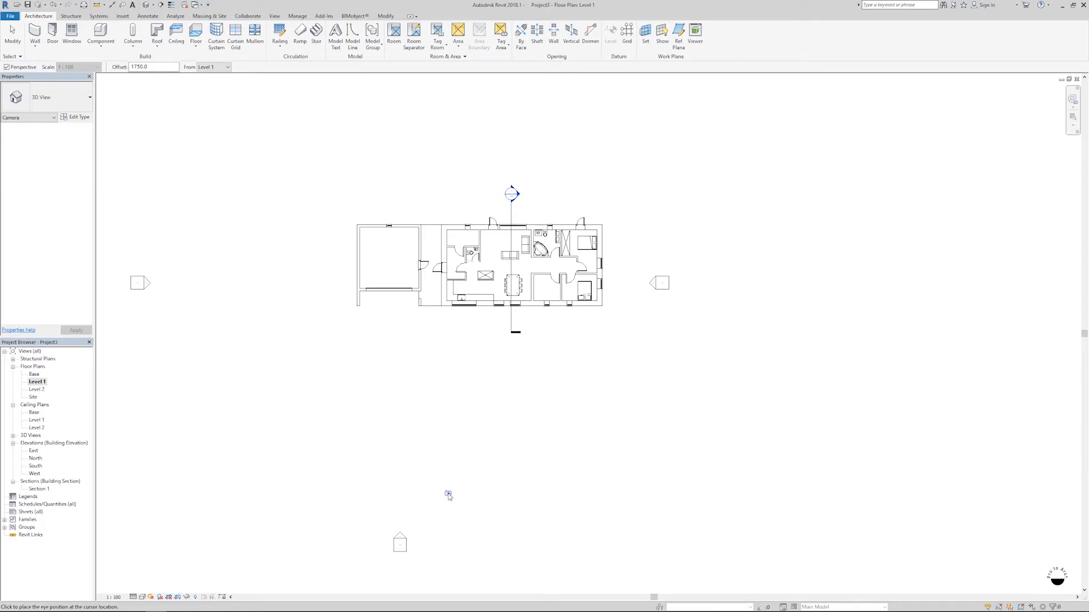
left_click(445, 493)
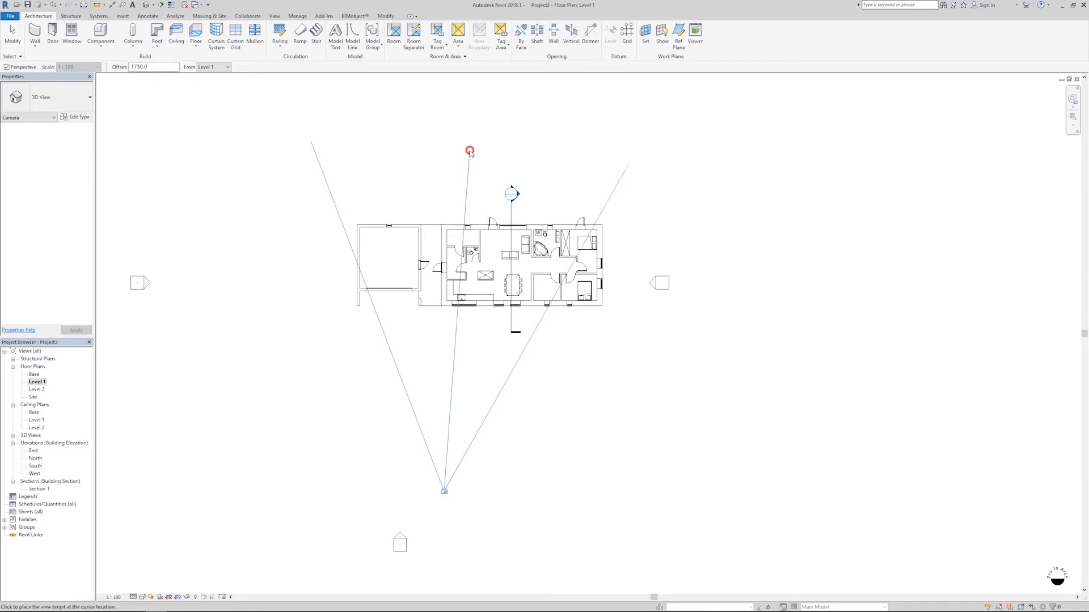
left_click(453, 117)
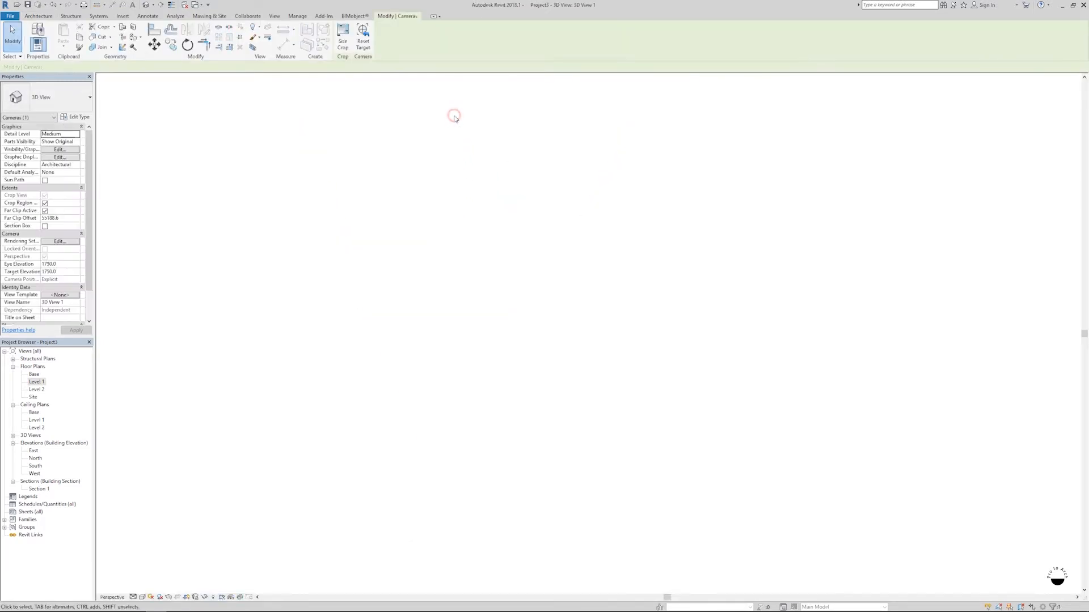
- Widen the camera view's crop region on both sides to show the whole facade and pull in its lower edge
scroll(702, 380, "down", 2)
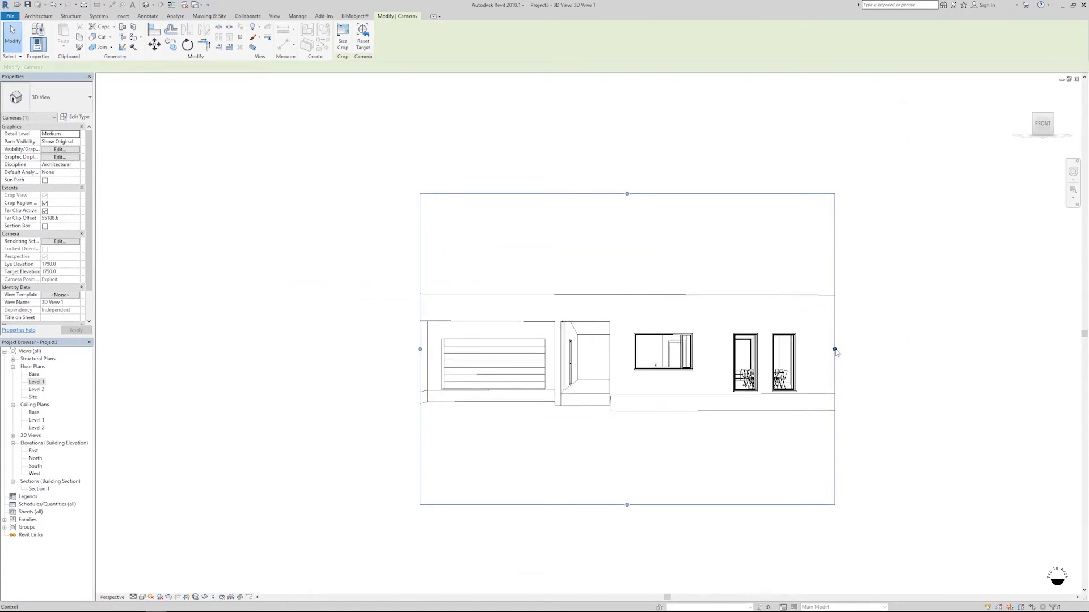
left_click_drag(839, 349, 1021, 349)
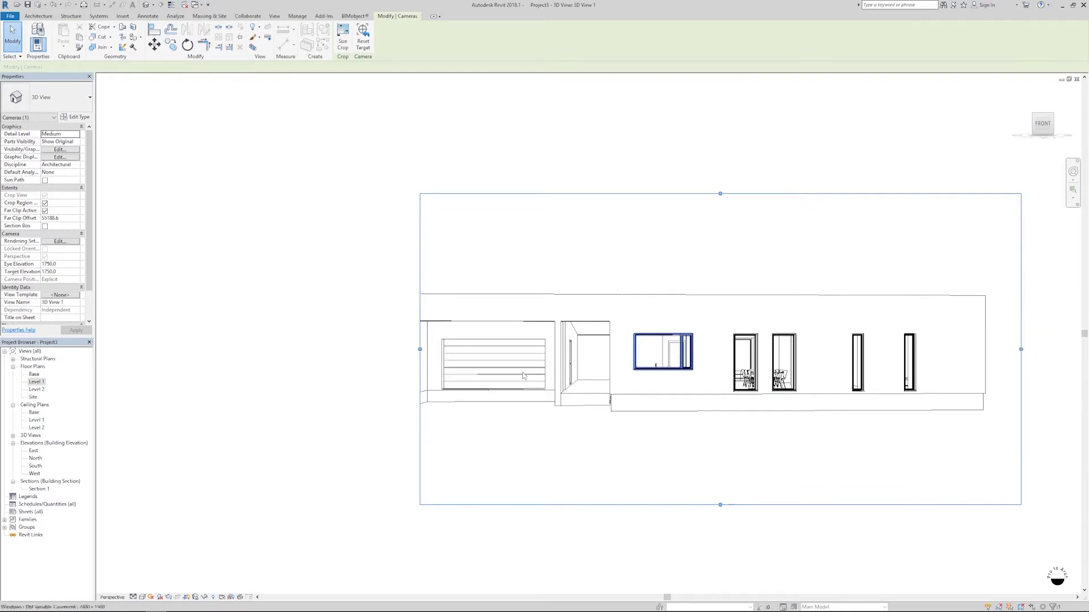
left_click_drag(413, 352, 316, 350)
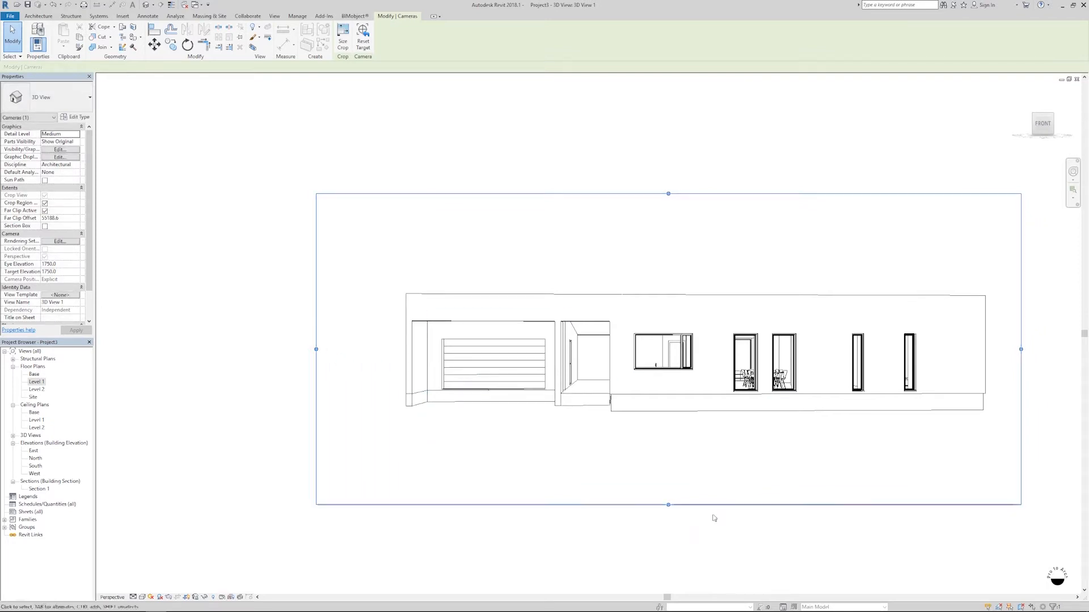
left_click_drag(669, 501, 673, 469)
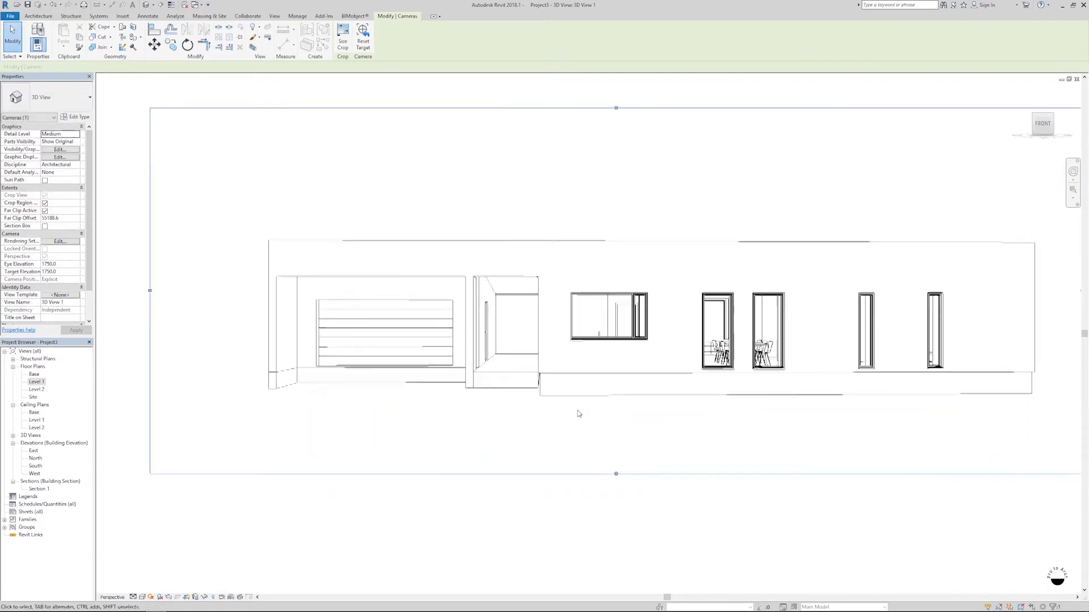
left_click(214, 529)
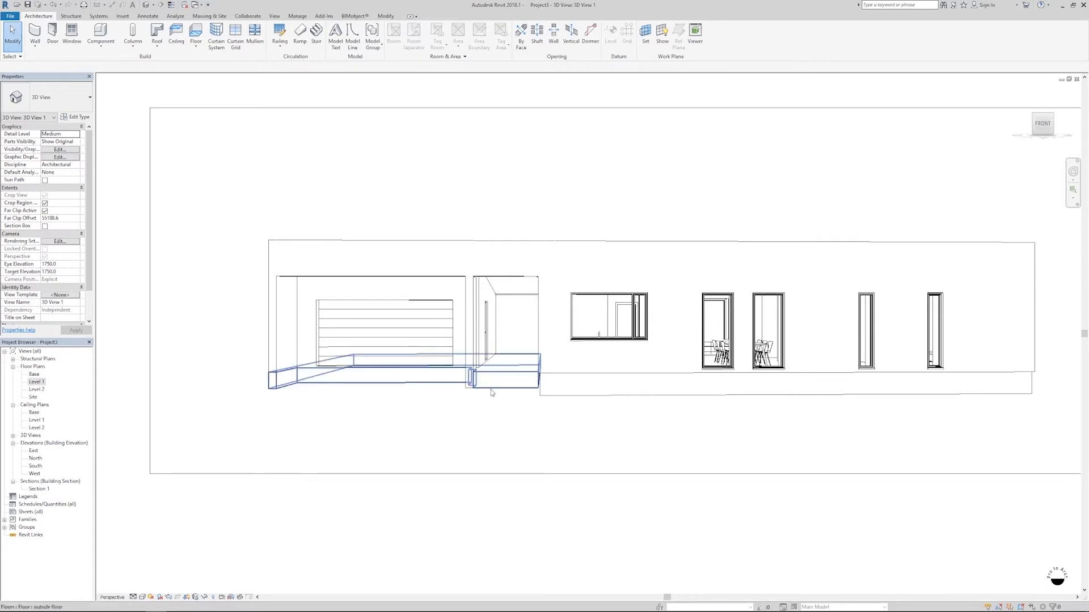
- Reopen the Level 1 floor plan and open the boundary sketch of the outside floor for editing
double_click(36, 382)
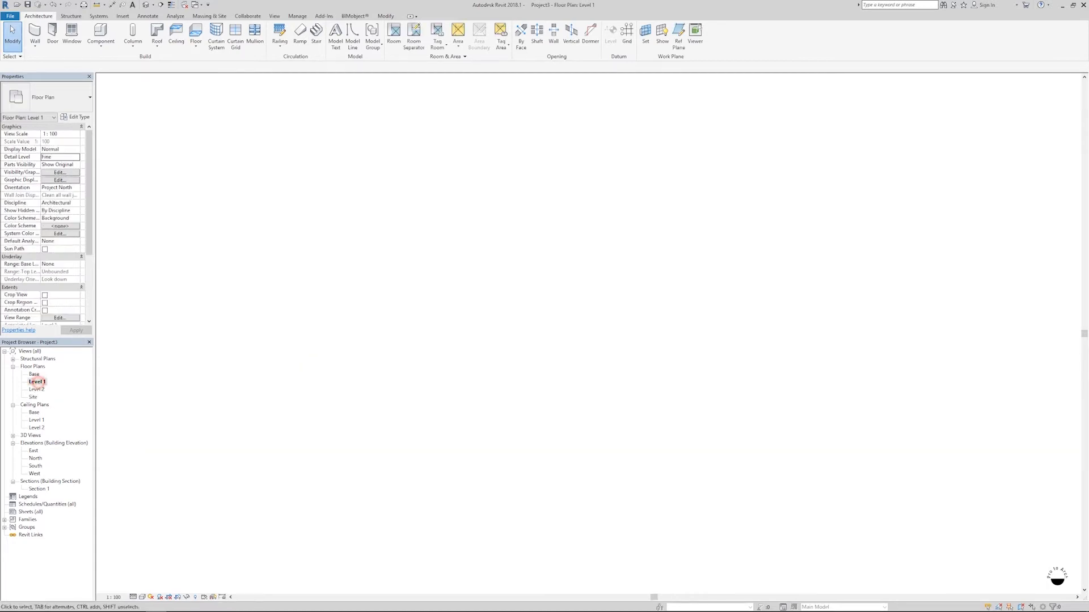
scroll(329, 307, "up", 2)
scroll(578, 316, "up", 4)
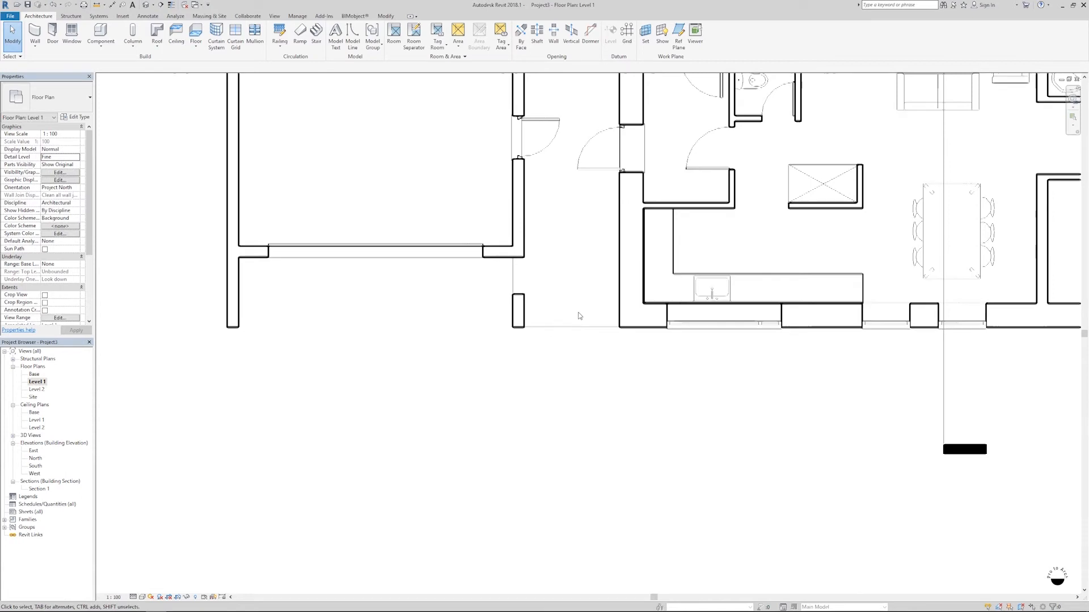
scroll(575, 312, "up", 2)
scroll(565, 385, "down", 1)
left_click(562, 400)
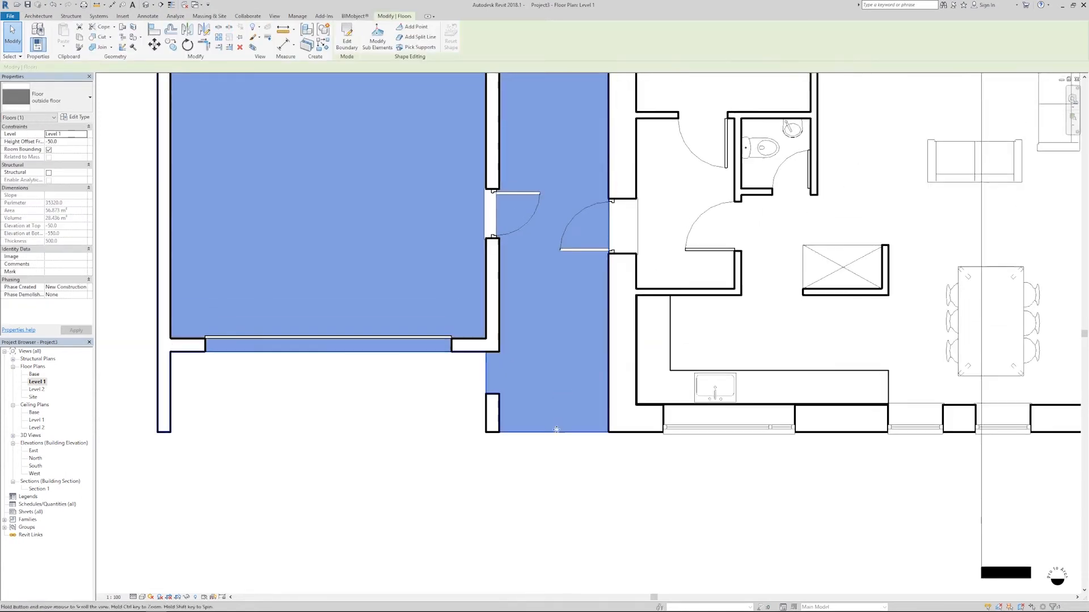
middle_click_drag(493, 295, 481, 347)
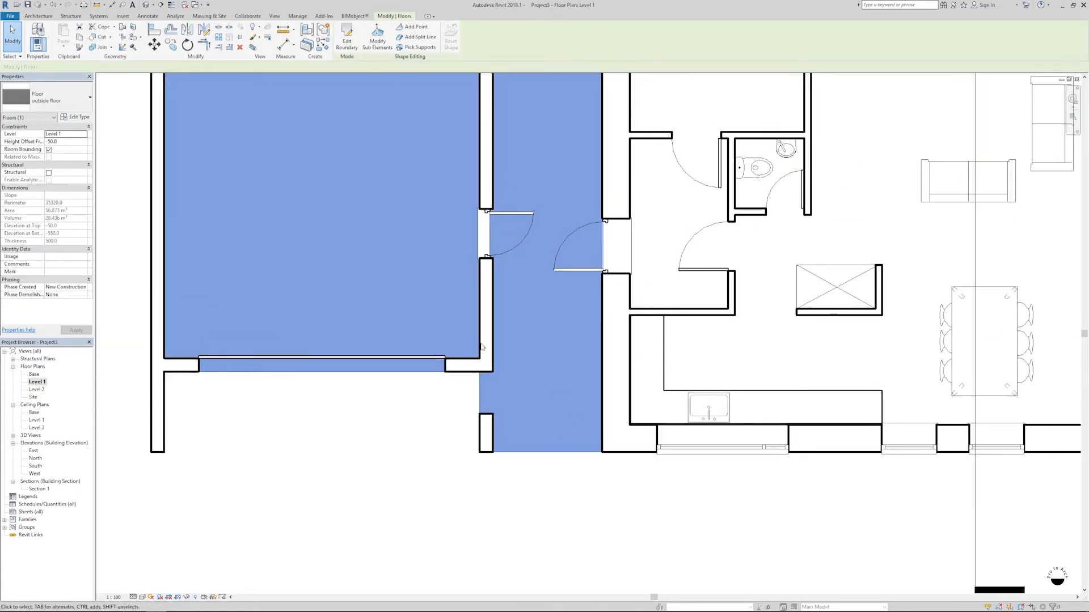
left_click(347, 37)
- Move the floor's southern boundary line in the passage between garage and house 600 mm north and finish the sketch
left_click(540, 452)
left_click(542, 486)
left_click(554, 452)
key("m")
key("v")
left_click(572, 518)
type("600")
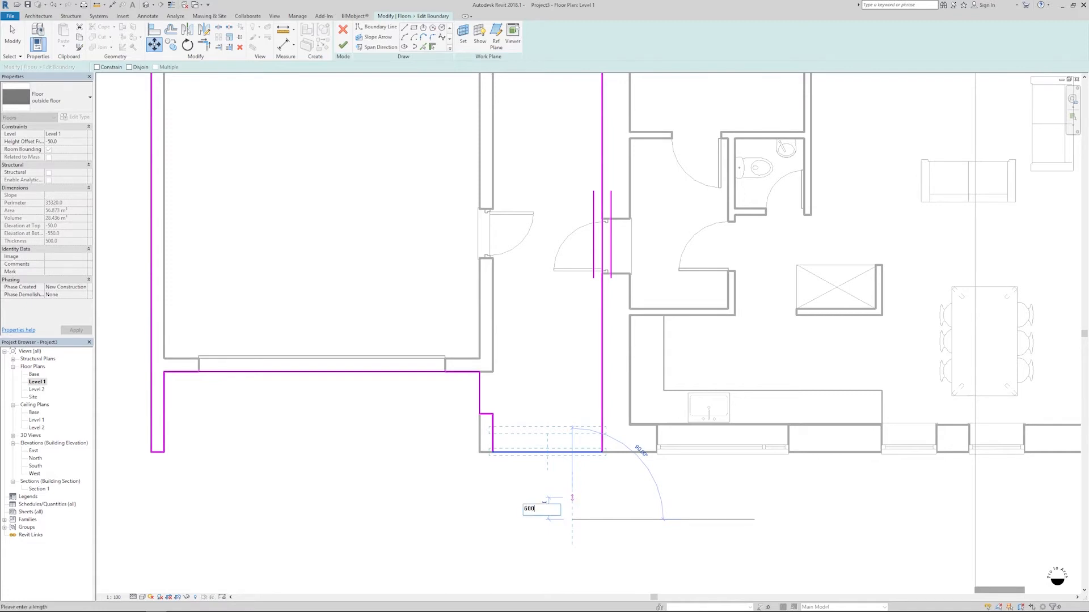
key("Return")
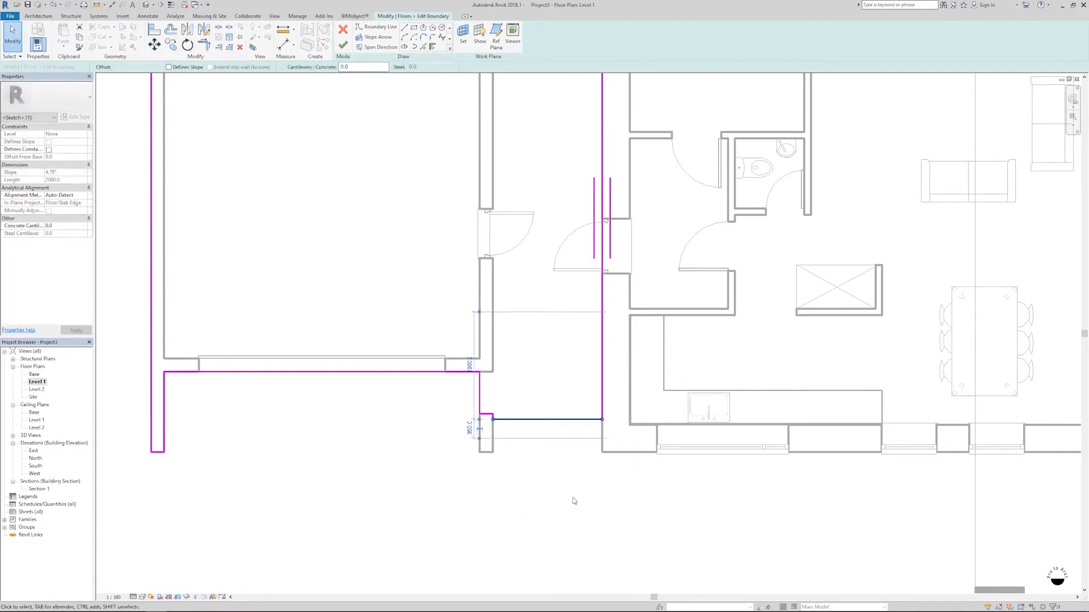
left_click(341, 48)
key("Return")
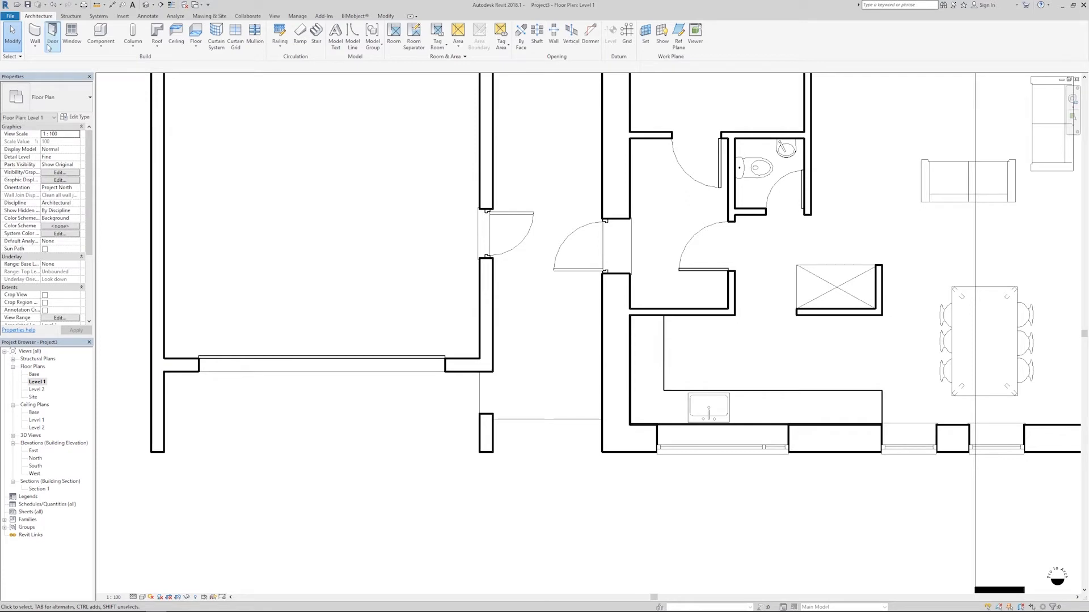
- Start a cast-in-place monolithic stair with base offset -500, top level Level 1 and top offset -50
left_click(316, 34)
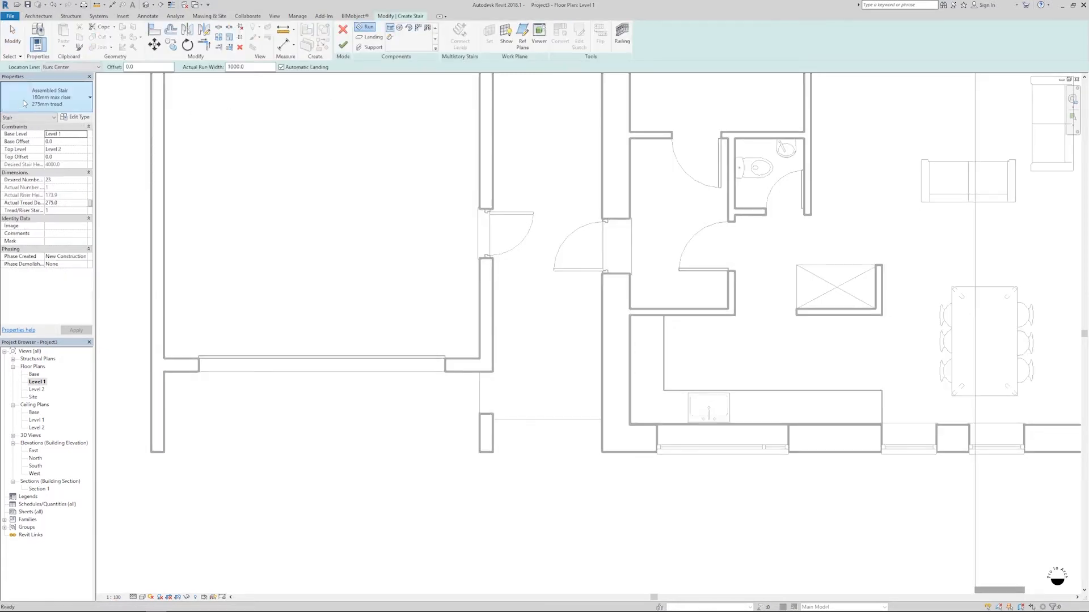
left_click(24, 97)
left_click(23, 162)
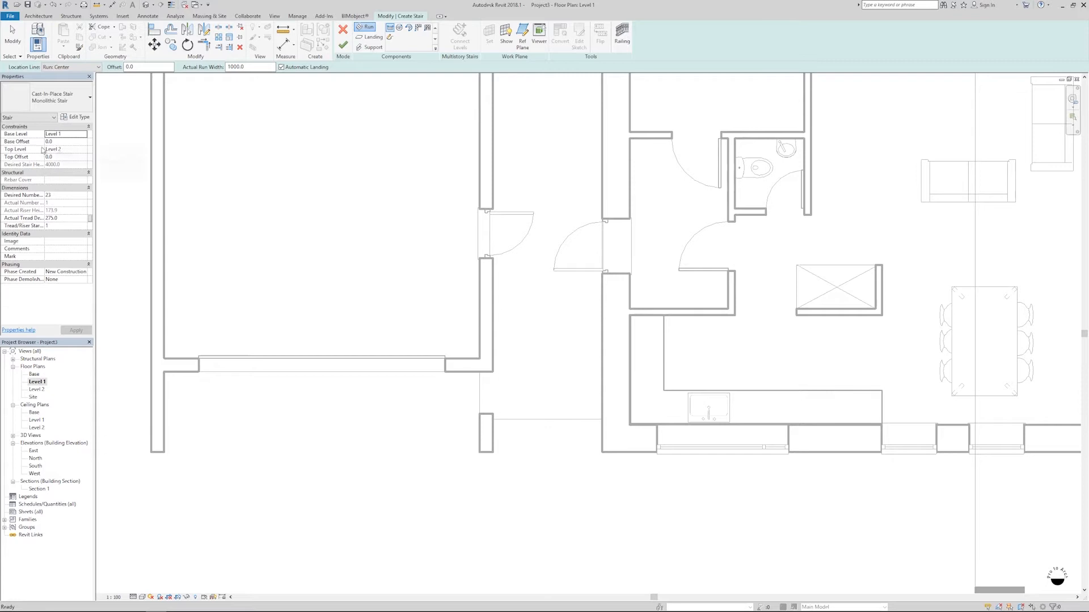
left_click(59, 141)
left_click(77, 149)
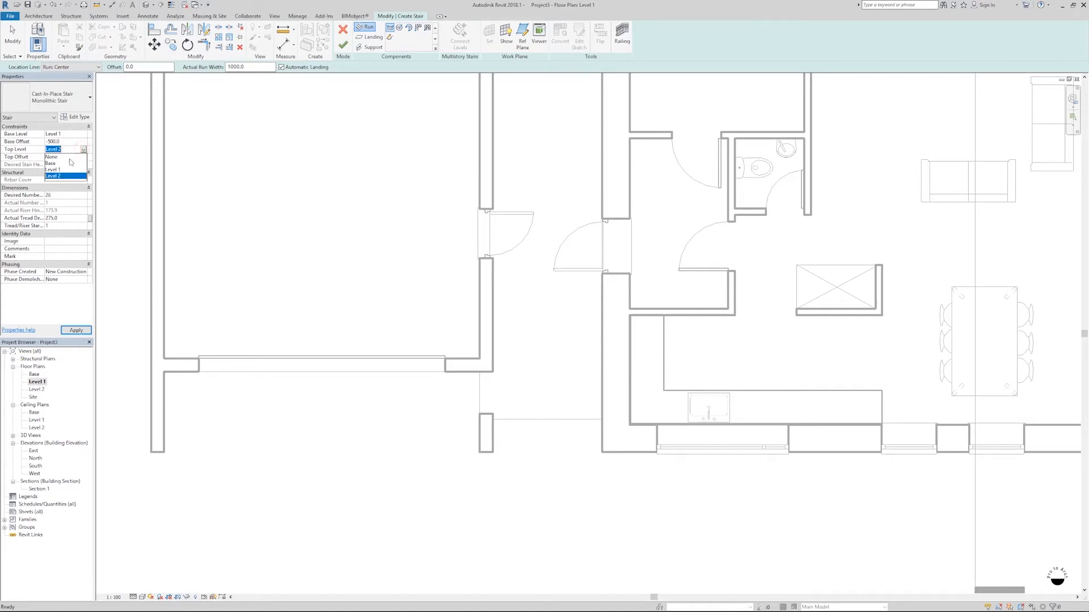
left_click(59, 170)
left_click(64, 157)
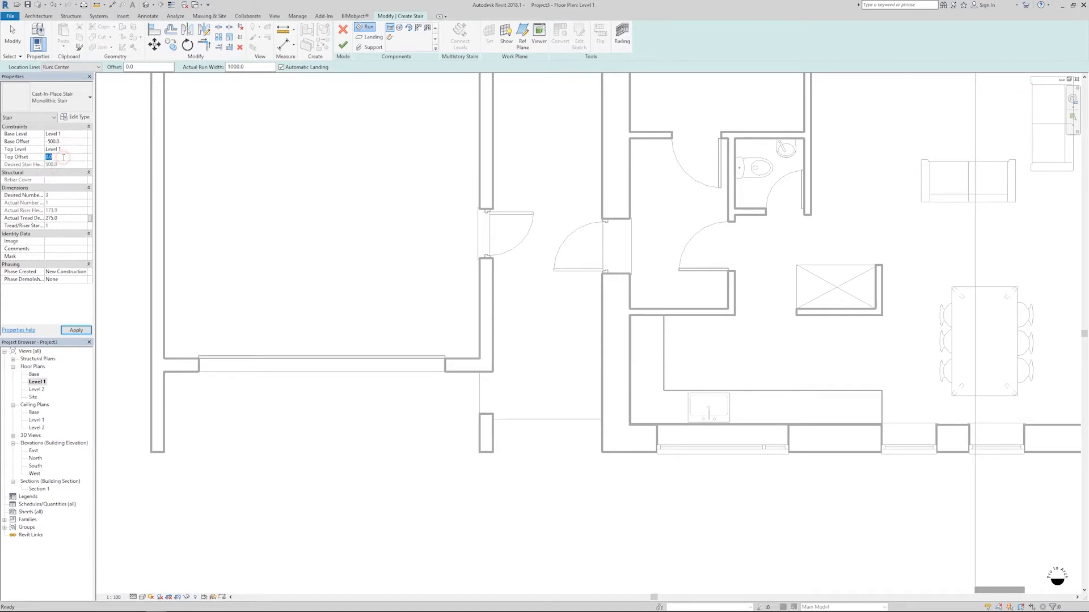
- Sketch a straight 1000 mm wide run with three risers, climbing north just south of the passage between garage and house
left_click(543, 496)
left_click(542, 446)
left_click(553, 471)
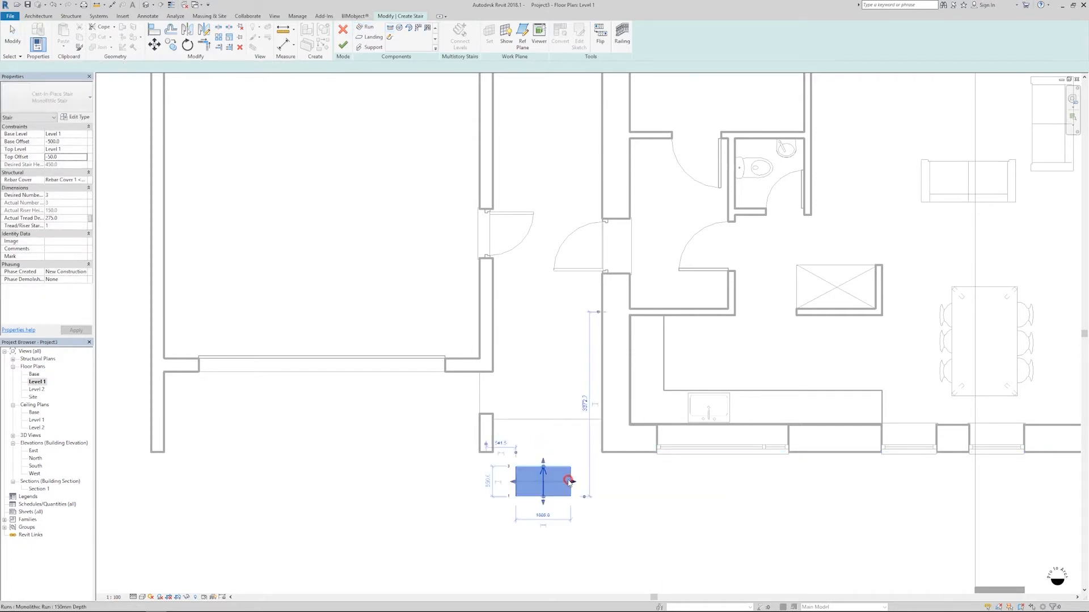
- Move the run to the corner where the passage floor edge meets the house wall and widen it to 2000 mm, filling the passage
scroll(566, 465, "up", 3)
key("m")
key("v")
left_click(573, 453)
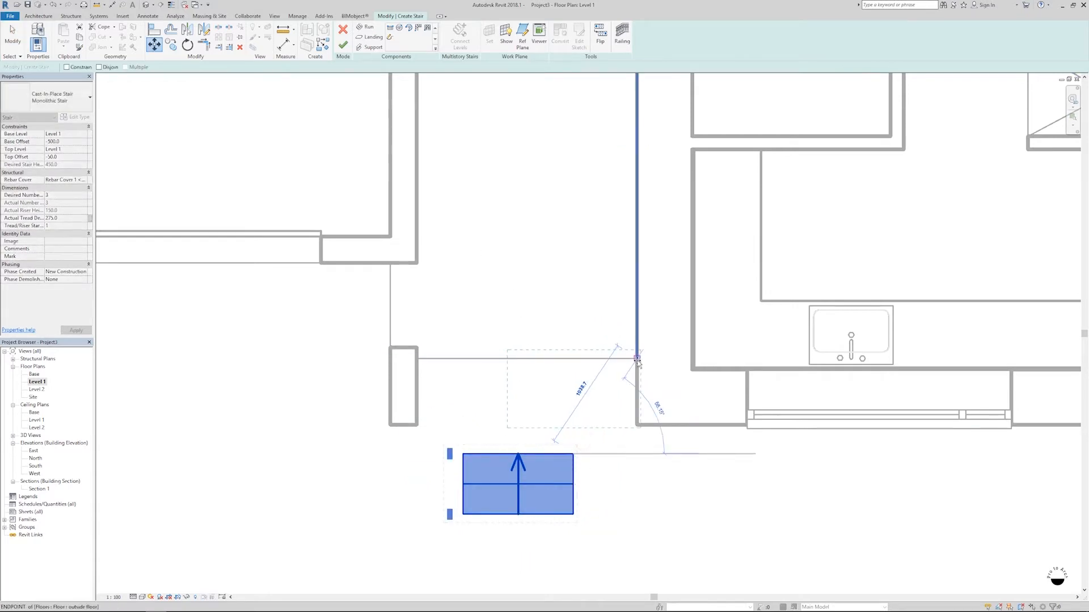
left_click(626, 365)
left_click_drag(524, 391, 418, 386)
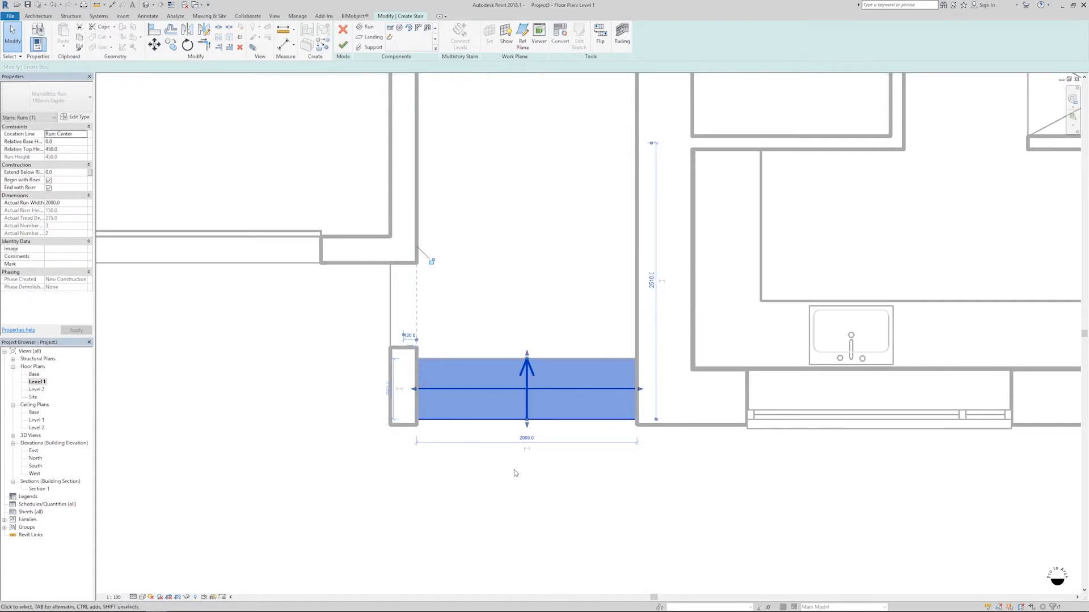
scroll(514, 469, "down", 1)
middle_click_drag(514, 470, 536, 448)
left_click(538, 453)
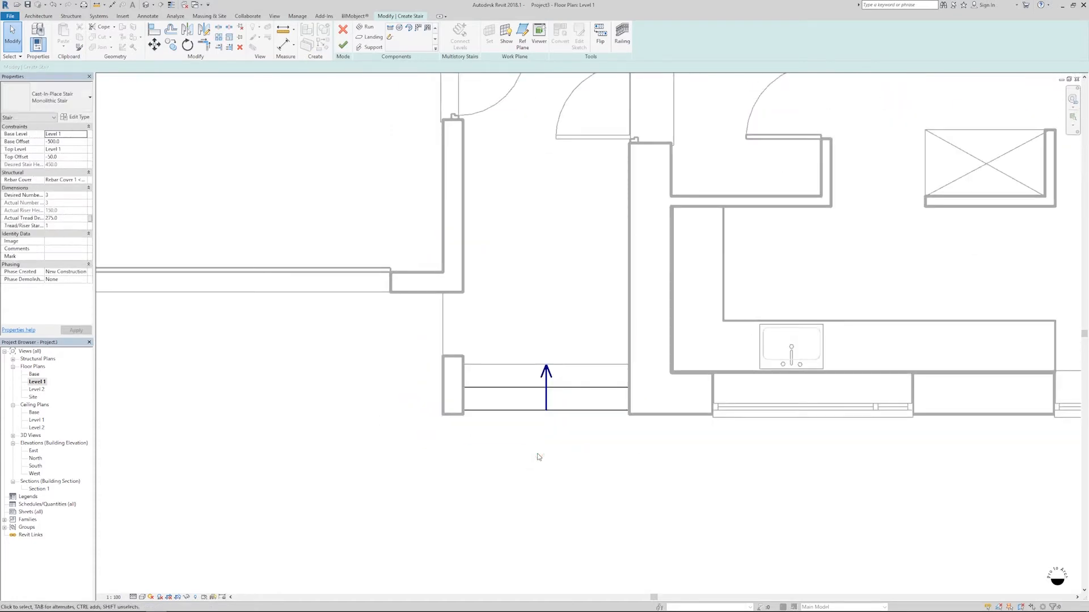
- Show the new steps in the default 3D view and finish the stair
left_click(145, 5)
middle_click_drag(692, 434, 613, 486, "shift")
scroll(478, 367, "up", 5)
middle_click_drag(534, 389, 685, 423)
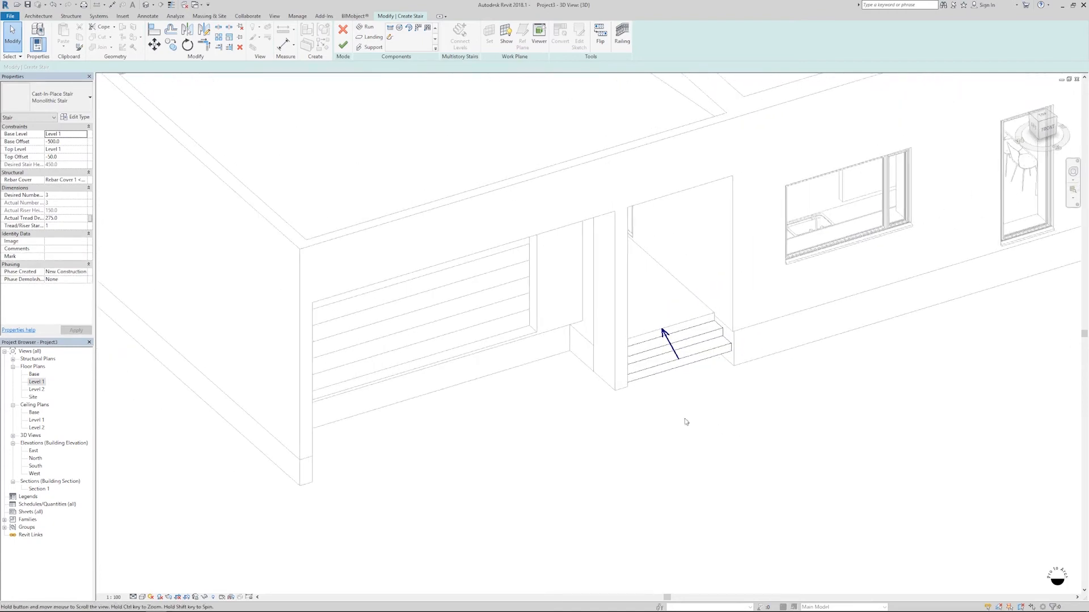
left_click(342, 47)
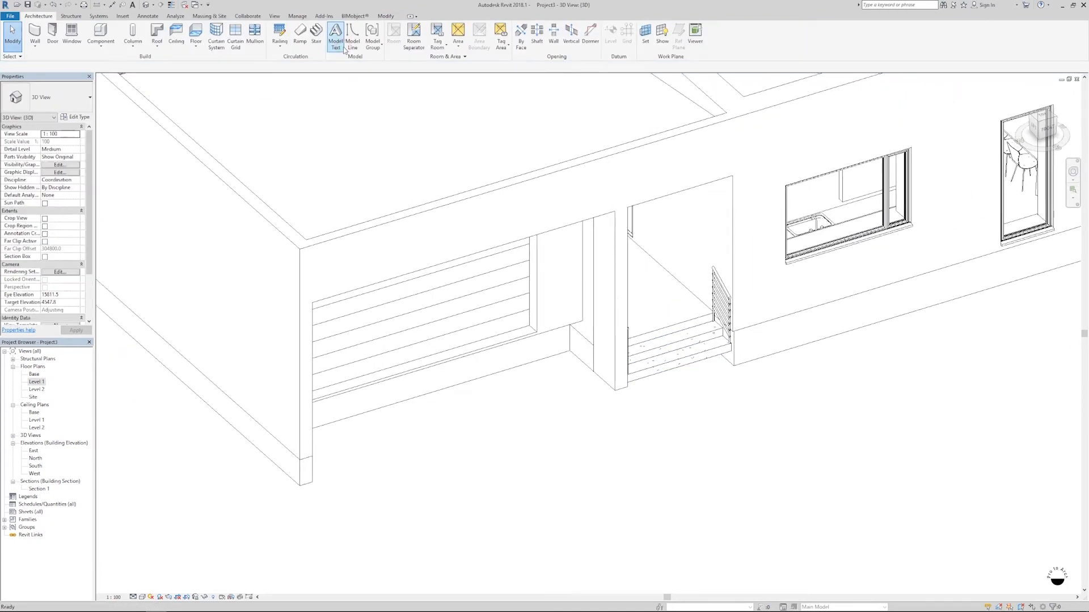
- Delete the railings on both sides of the entrance steps
scroll(709, 428, "up", 4)
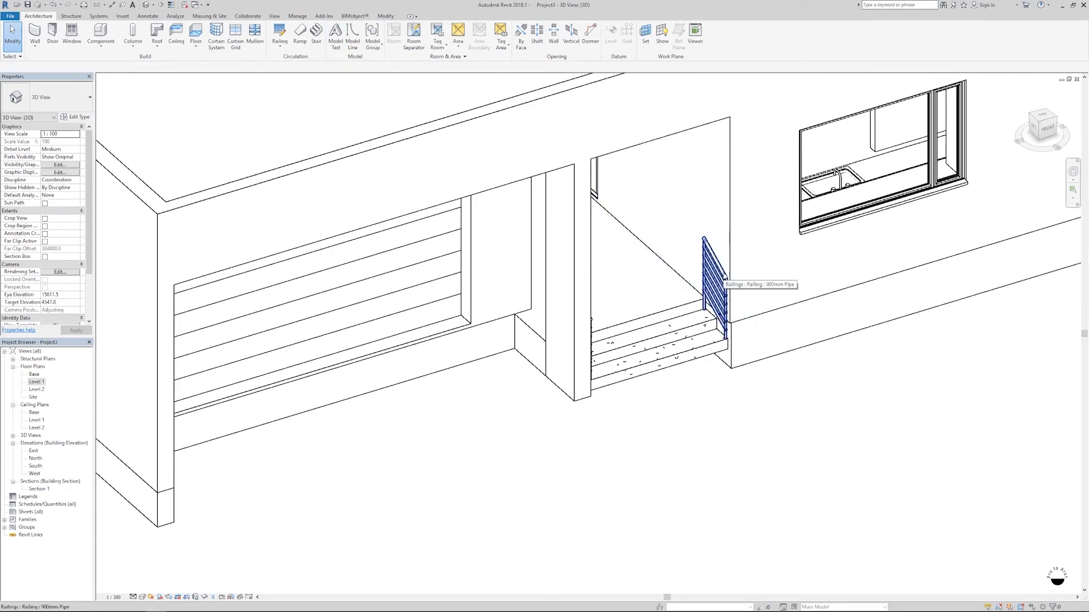
left_click(724, 276)
key("Delete")
middle_click_drag(662, 380, 476, 389, "shift")
left_click(608, 384)
key("Delete")
scroll(608, 384, "down", 5)
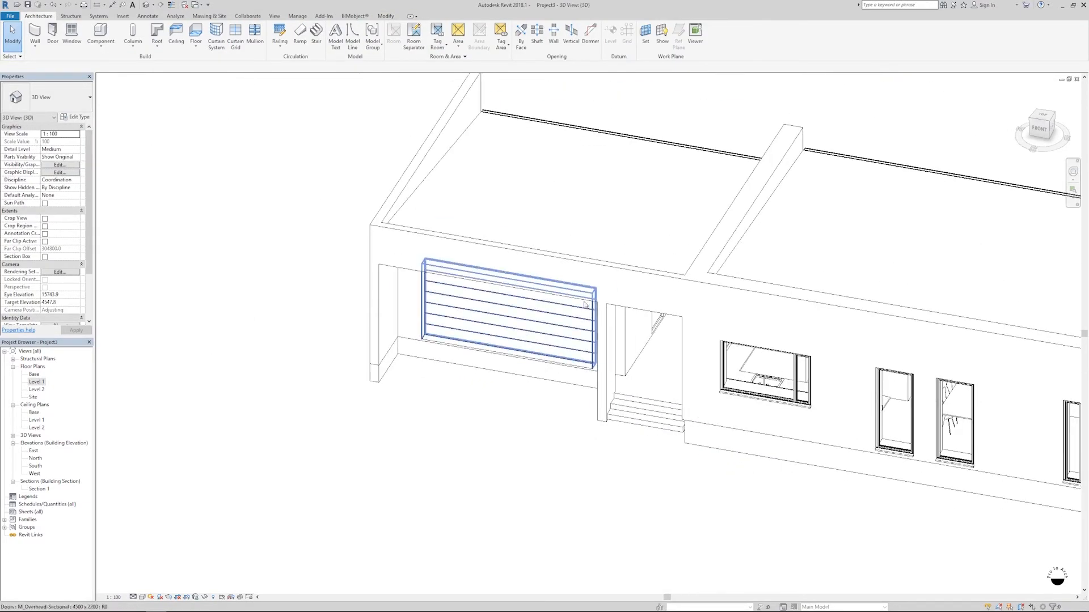
middle_click_drag(401, 590, 619, 508, "shift")
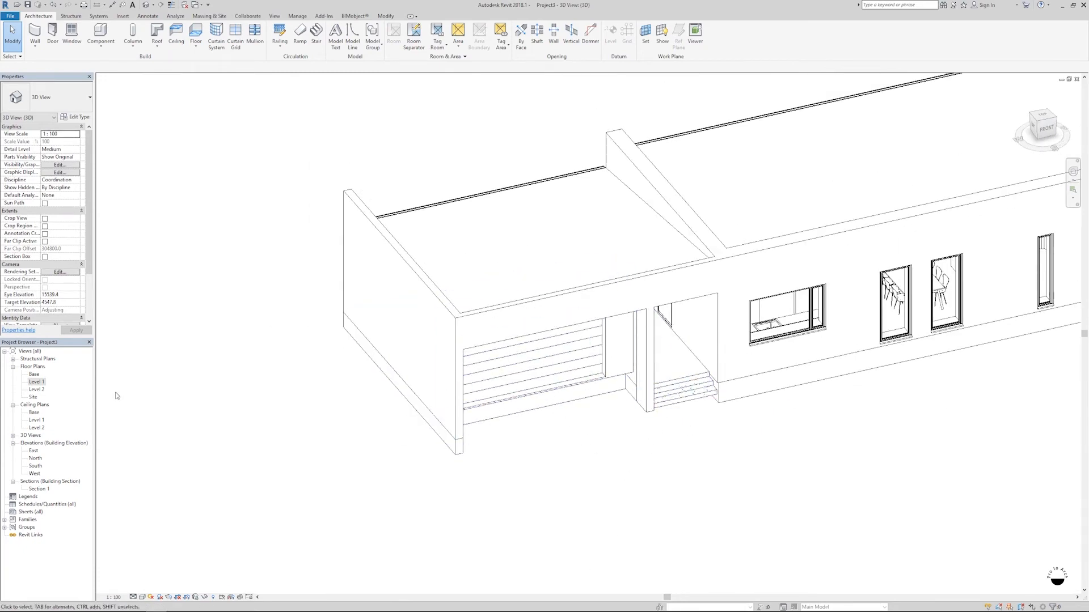
- Reopen the Level 1 floor plan and start a new floor of the same type as the outside floor
double_click(40, 382)
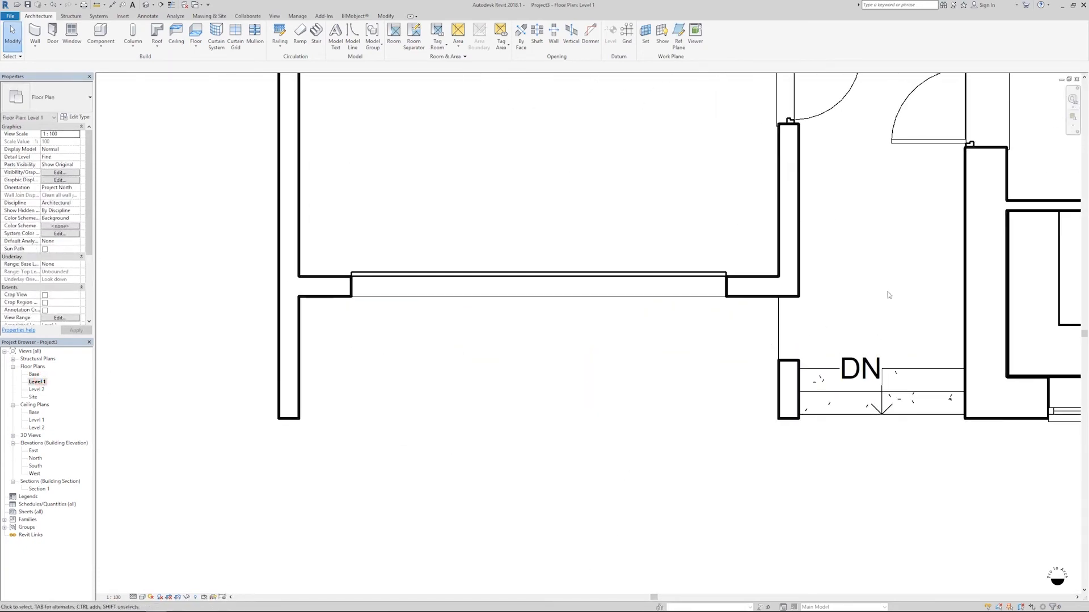
left_click(776, 325)
scroll(758, 316, "down", 1)
middle_click_drag(649, 348, 573, 340)
scroll(576, 350, "down", 1)
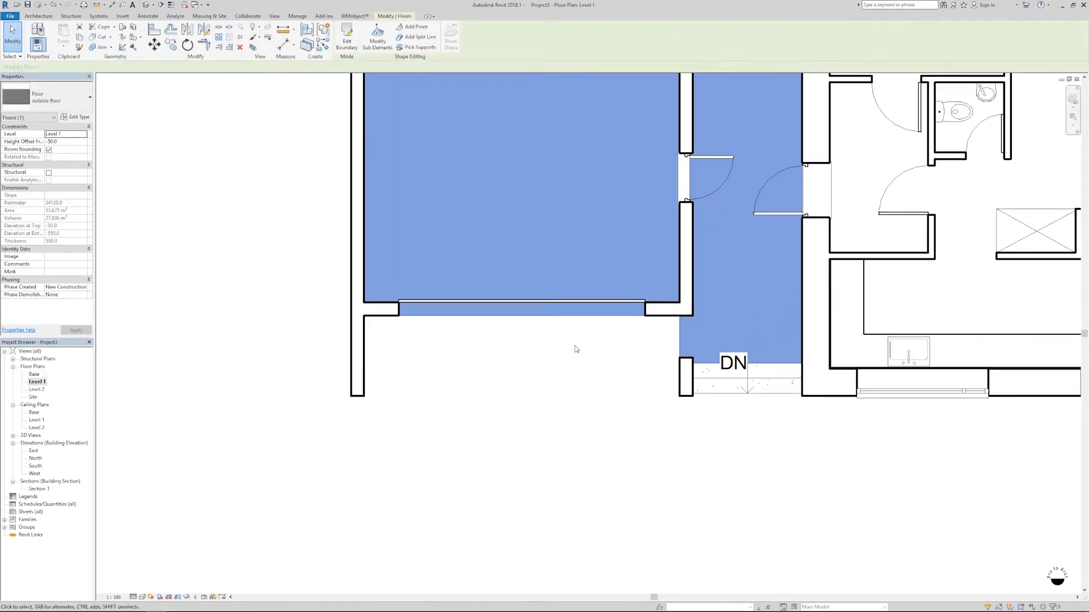
key("c")
key("s")
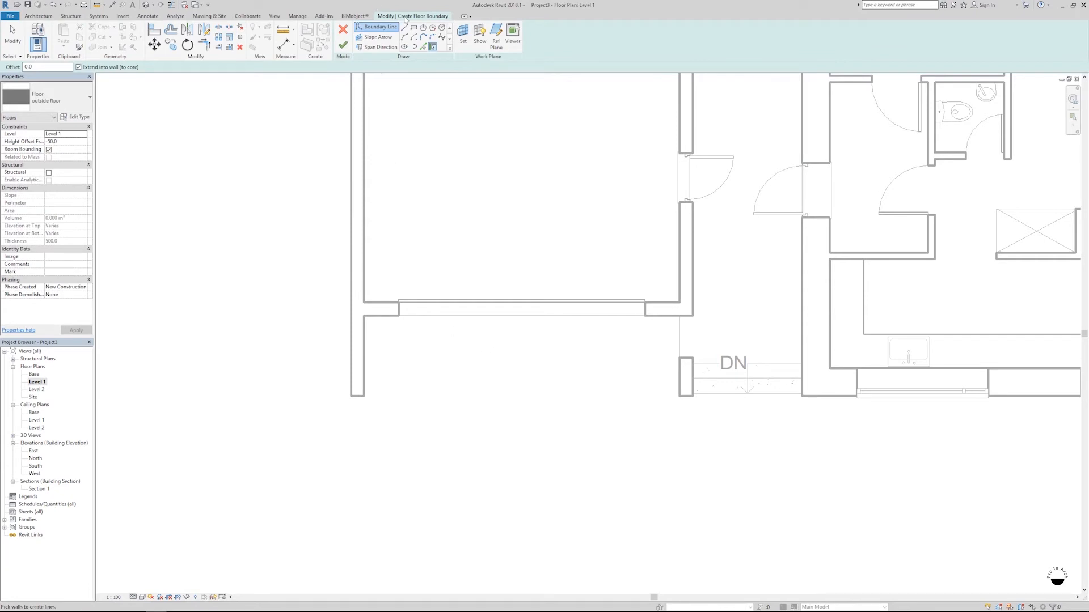
- Pick floor boundary lines along the west wall's inner face, the garage front's outer face and the short pier's west face
left_click(423, 47)
left_click(364, 334)
left_click(376, 315)
left_click(676, 366)
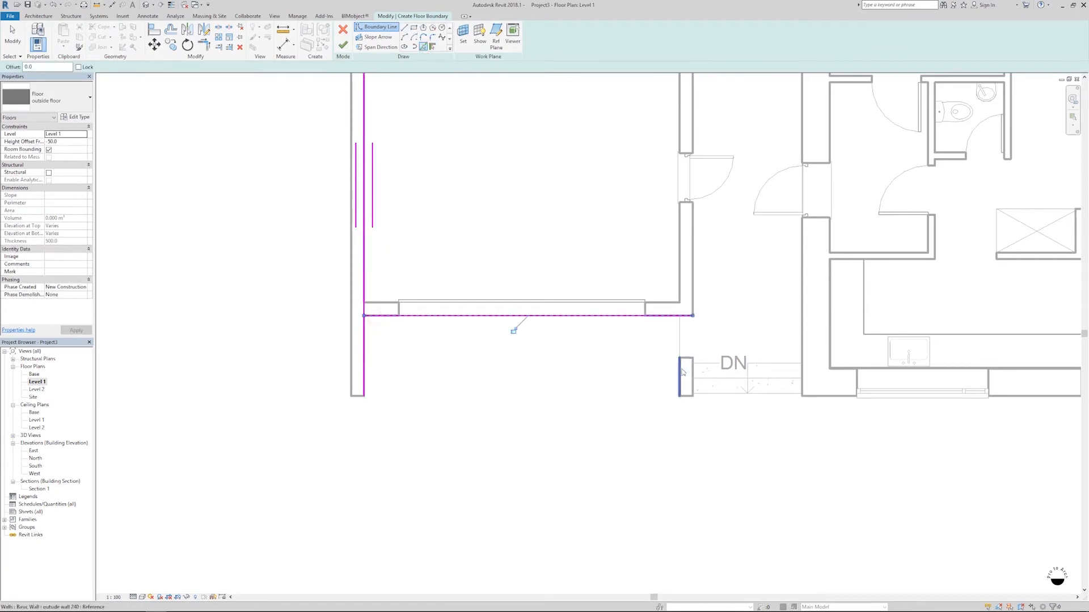
- Close the boundary with a line between the wall ends, trim its corners into a rectangle before the garage door and finish the floor
key("t")
key("r")
left_click(358, 396)
left_click(680, 381)
left_click(534, 393)
left_click(366, 367)
left_click(370, 393)
left_click(389, 317)
left_click(452, 316)
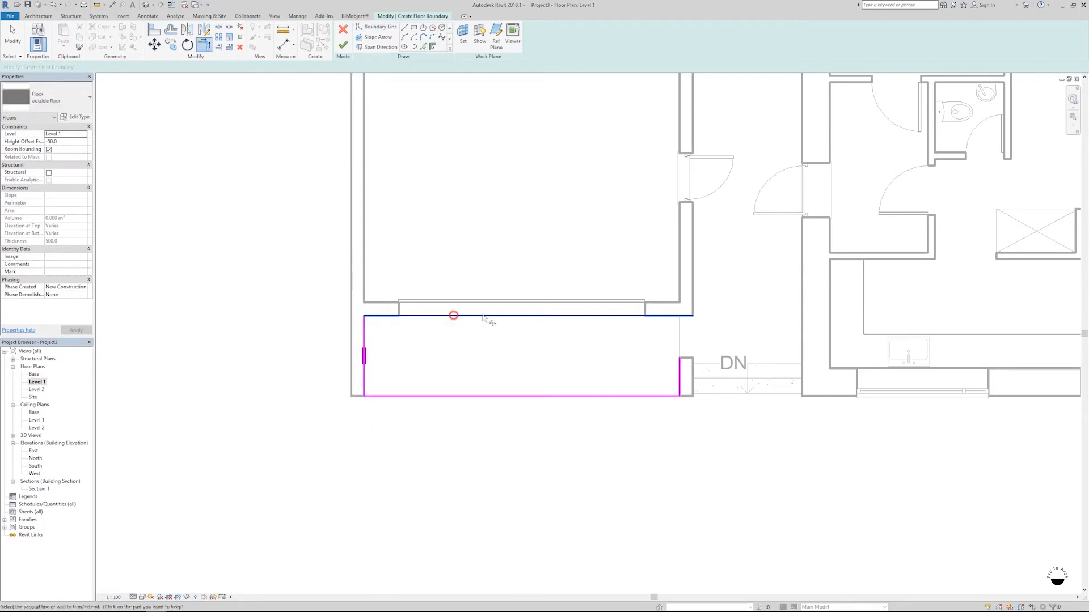
left_click(679, 373)
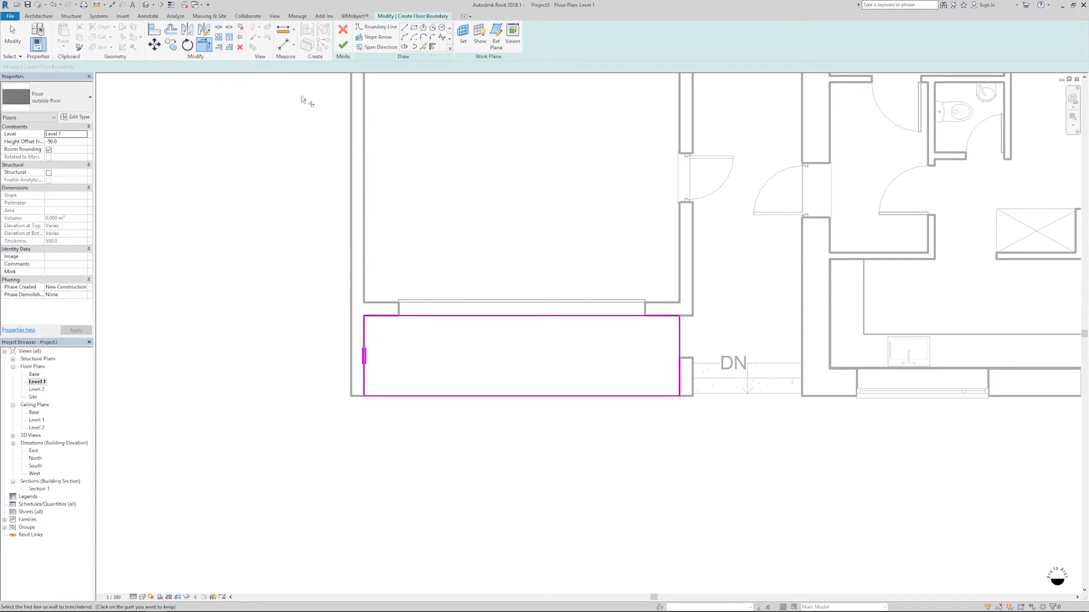
left_click(344, 47)
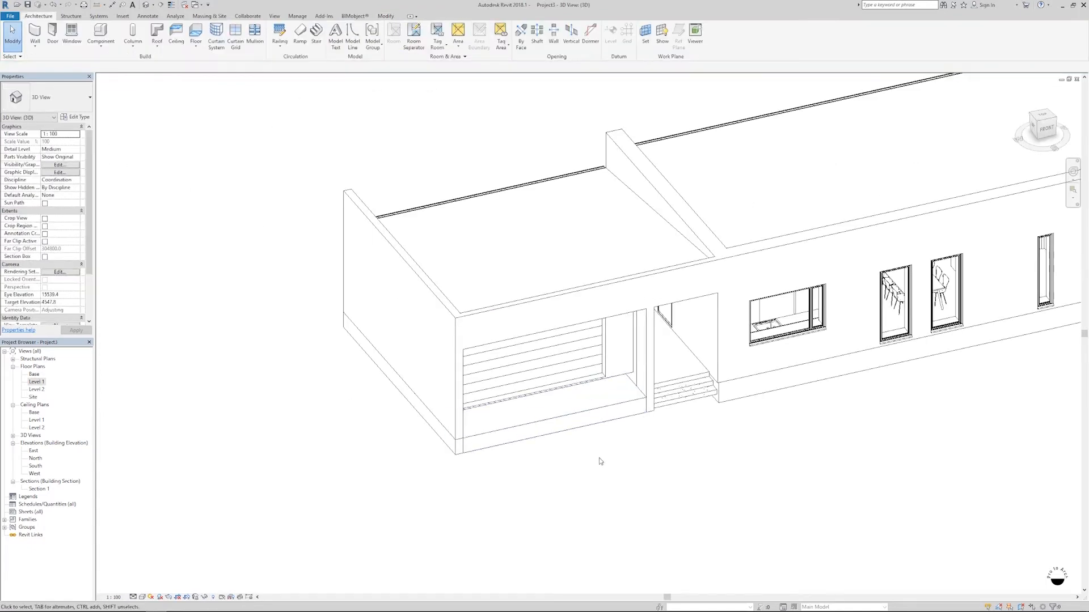
- Turn the new floor in front of the garage into a ramp by lowering the elevation of its front edge
scroll(601, 462, "up", 3)
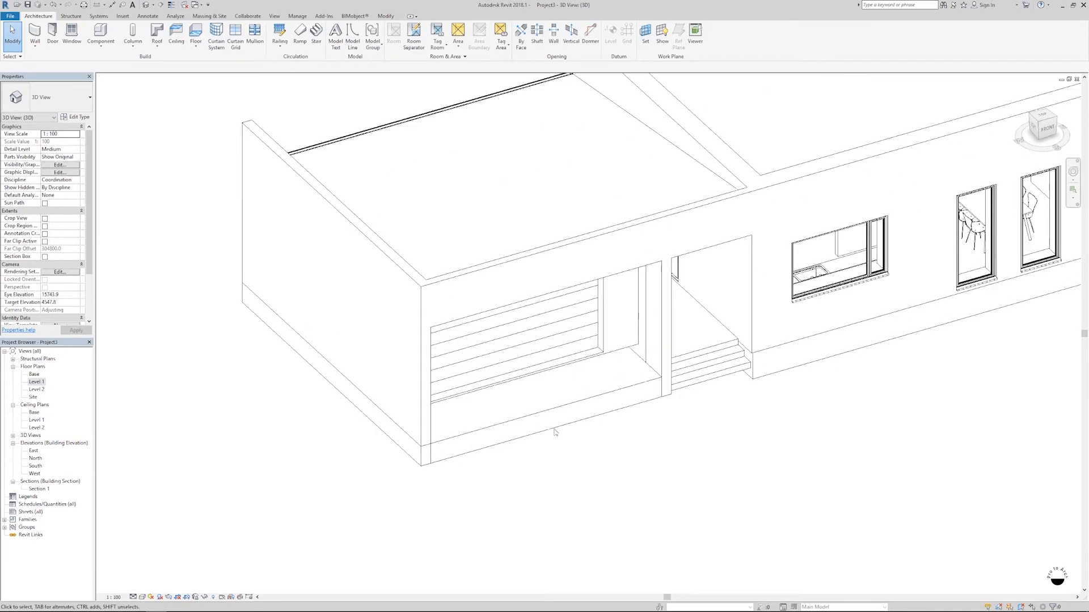
left_click(554, 407)
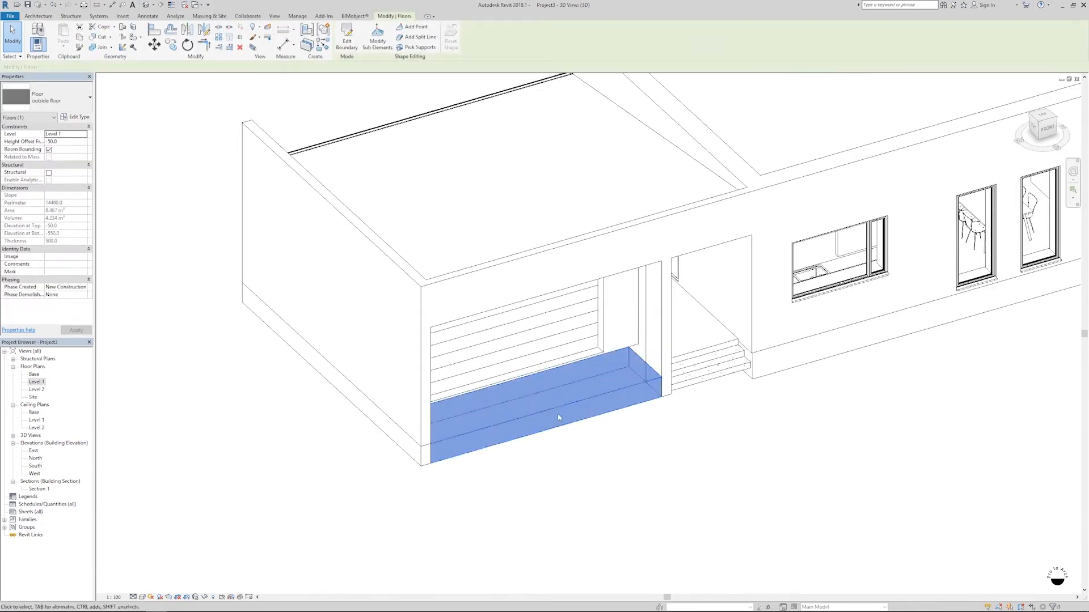
left_click(375, 50)
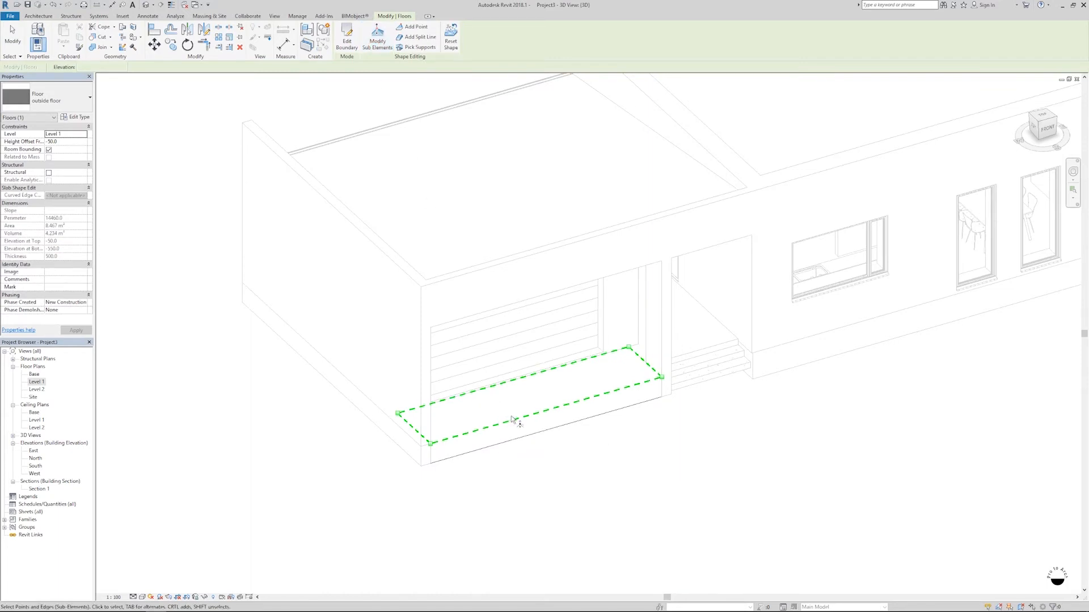
left_click(512, 422)
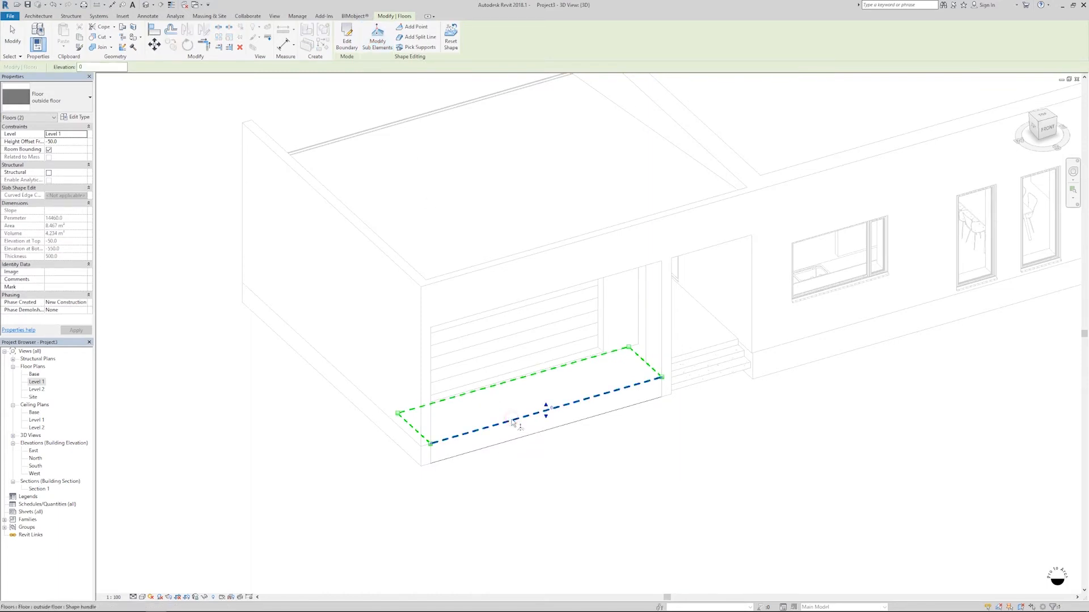
scroll(517, 420, "up", 3)
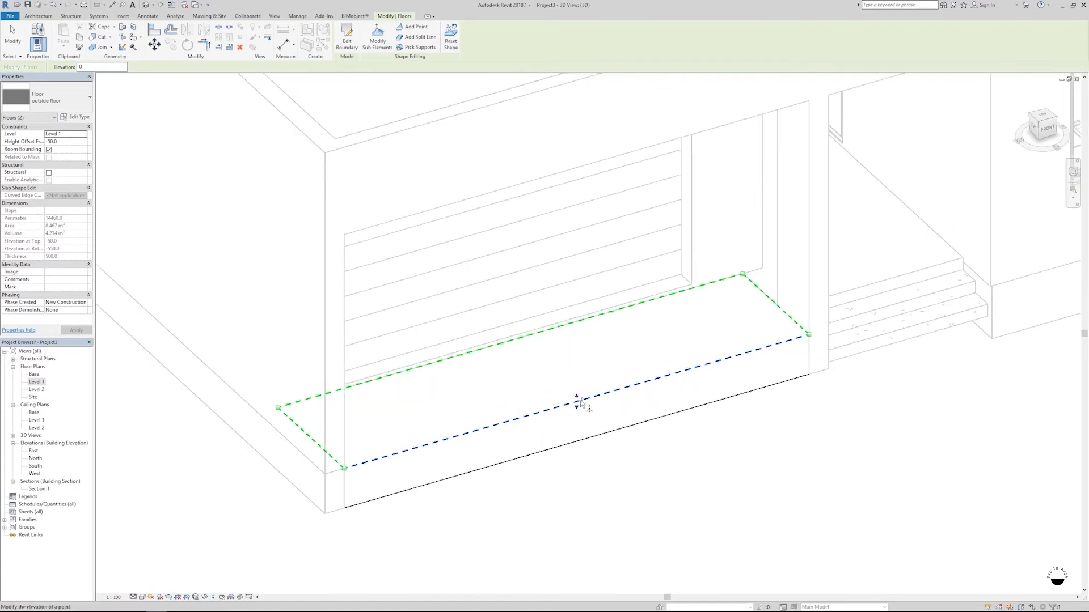
left_click(583, 400)
key("Return")
scroll(583, 401, "down", 3)
key("Escape")
key("Escape")
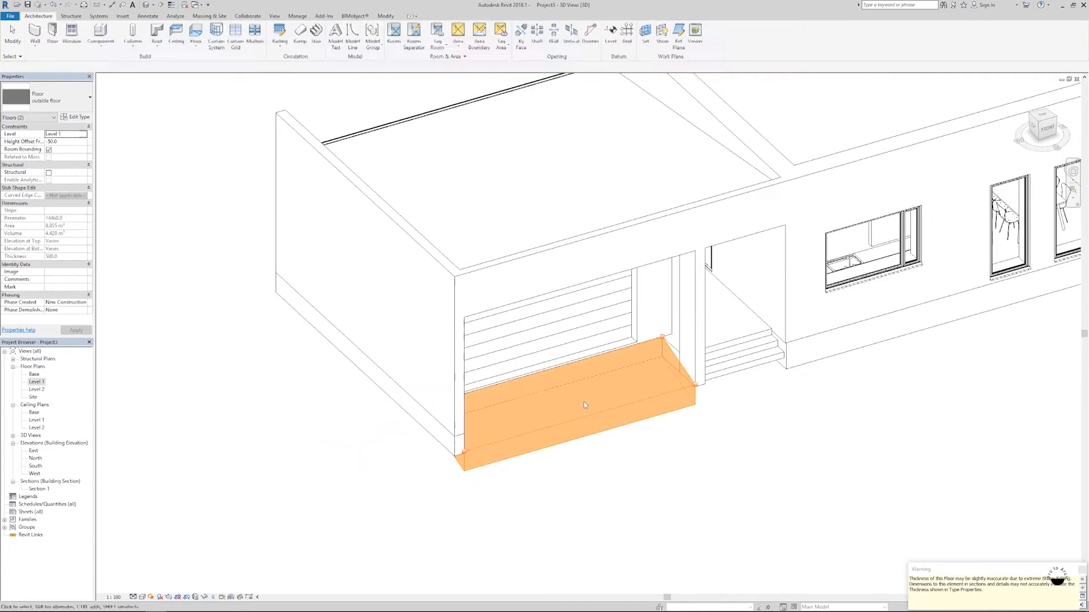
- Create a toposurface from four points placed around the house in top view at elevation -500, and finish the surface
middle_click_drag(656, 461, 564, 484, "shift")
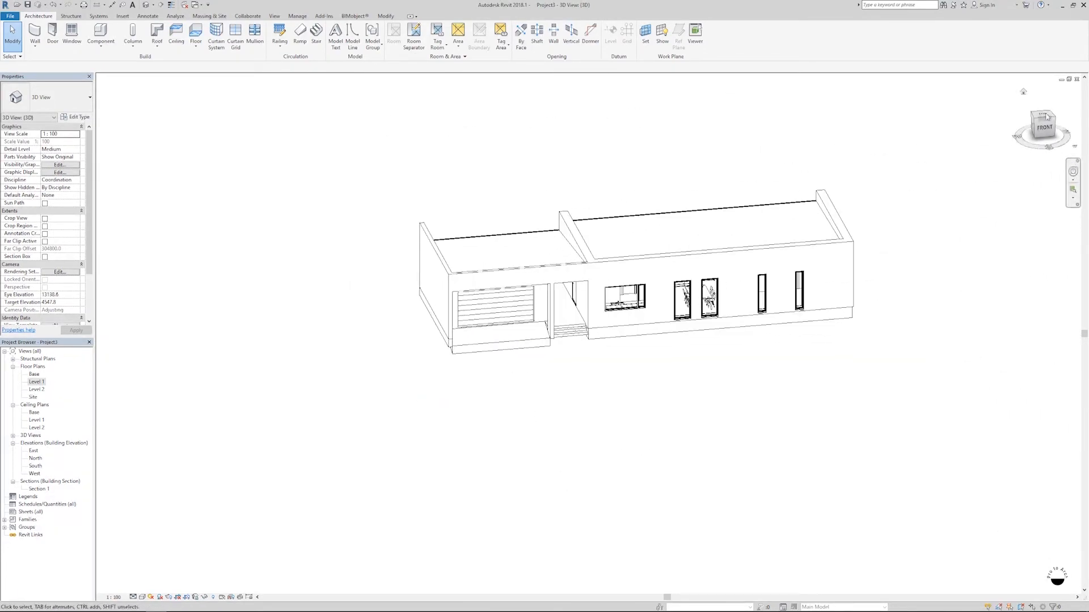
left_click(1044, 116)
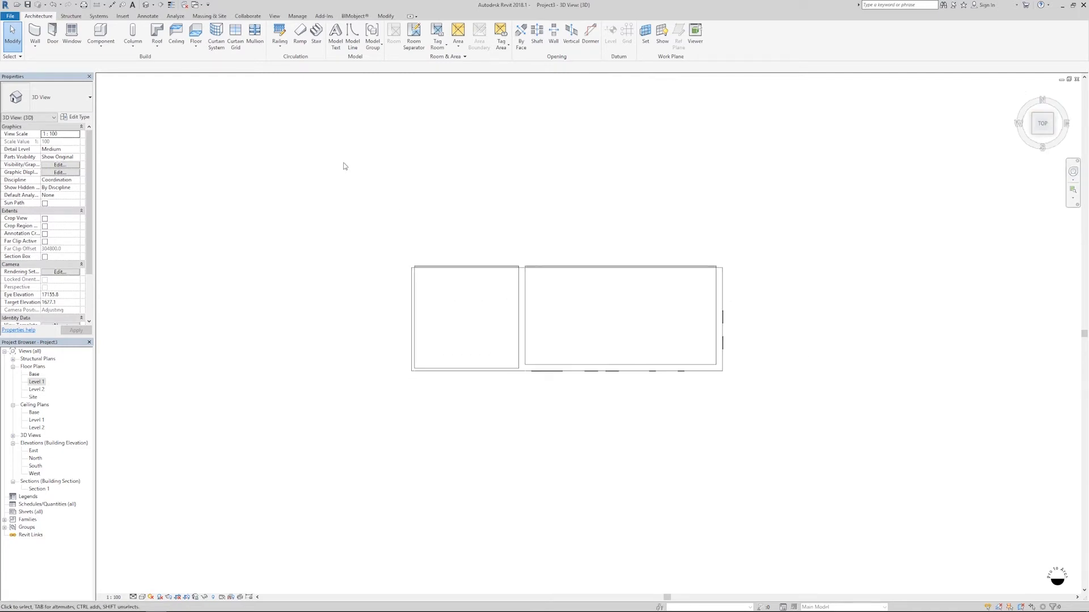
middle_click_drag(361, 212, 333, 207)
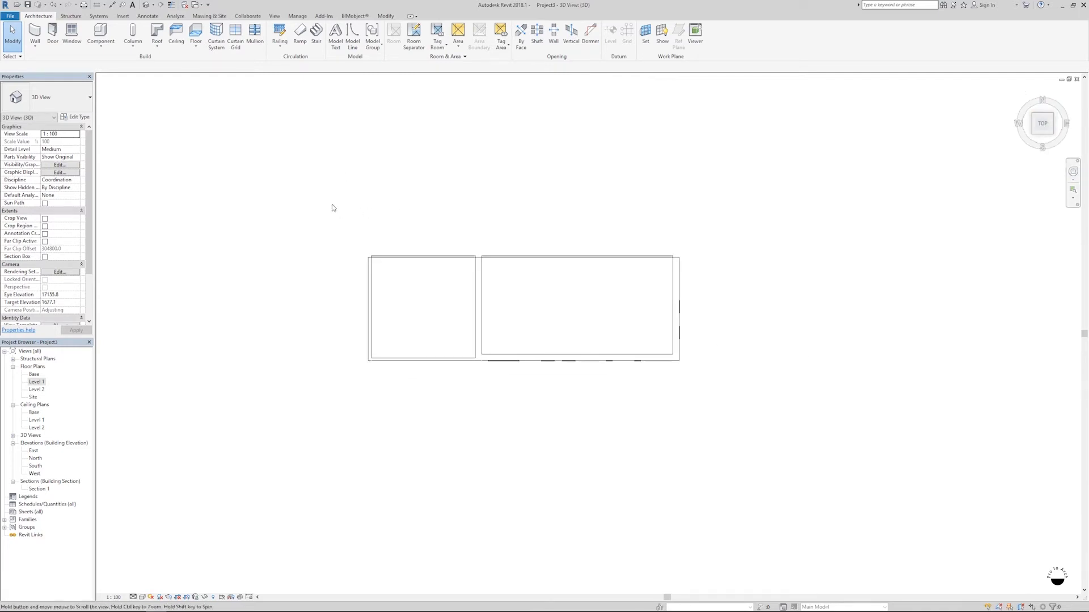
left_click(209, 16)
left_click(200, 35)
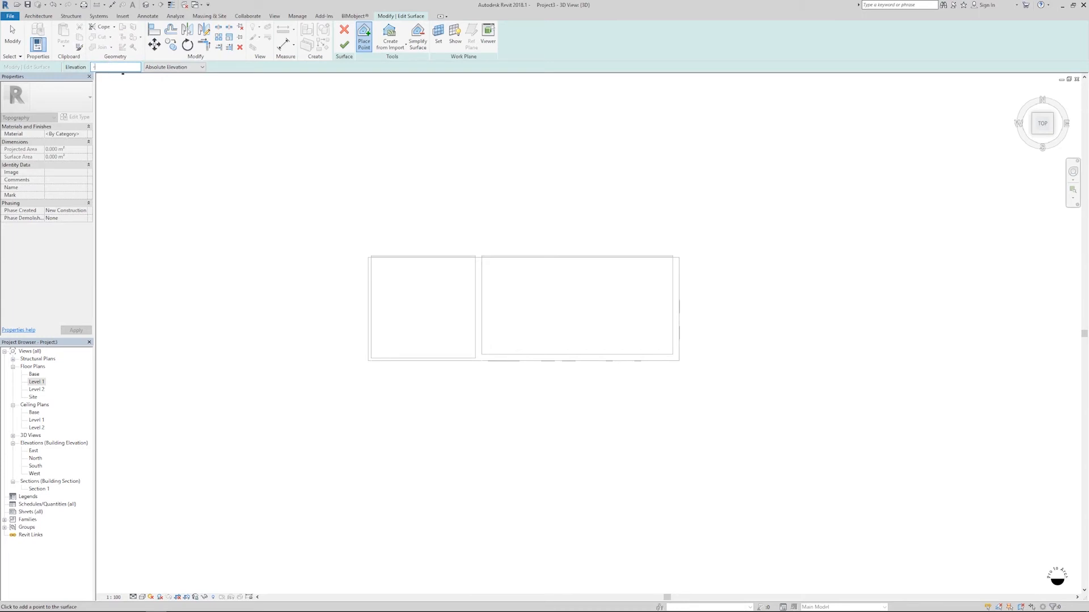
scroll(401, 303, "down", 2)
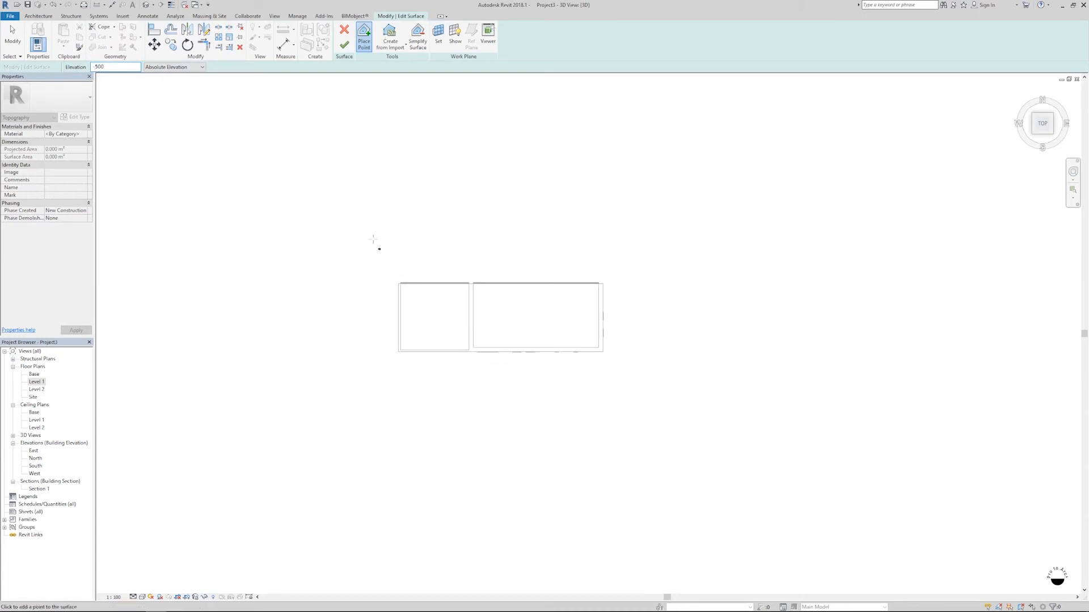
left_click(693, 225)
left_click(721, 438)
left_click(350, 449)
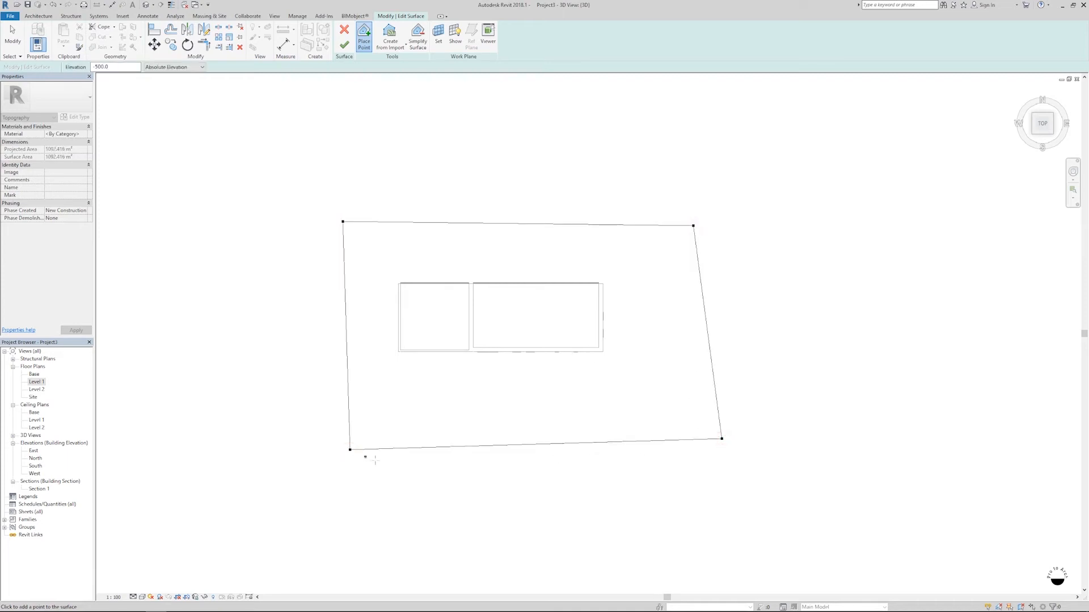
middle_click_drag(388, 461, 471, 195, "shift")
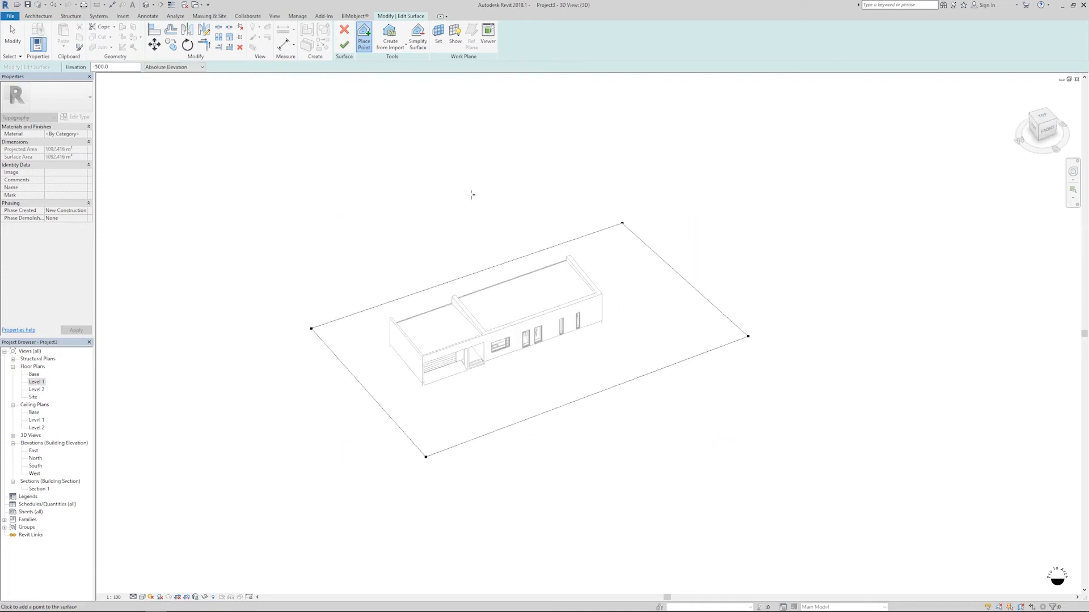
left_click(344, 45)
middle_click_drag(571, 353, 666, 338, "shift")
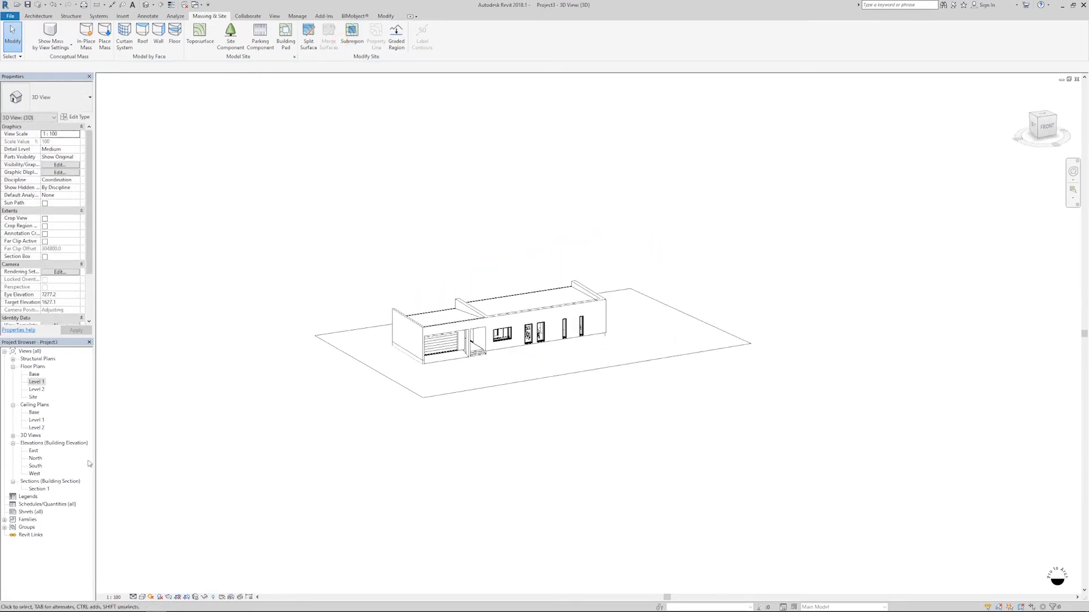
- Open the exterior camera view 3D View 1 and set its detail level to Fine
double_click(31, 435)
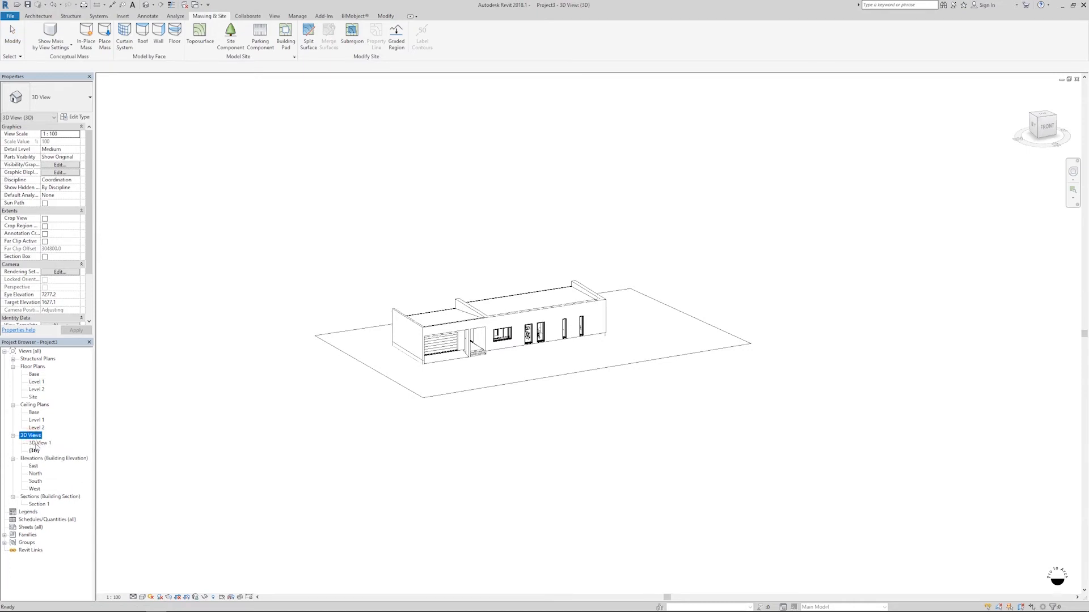
double_click(40, 443)
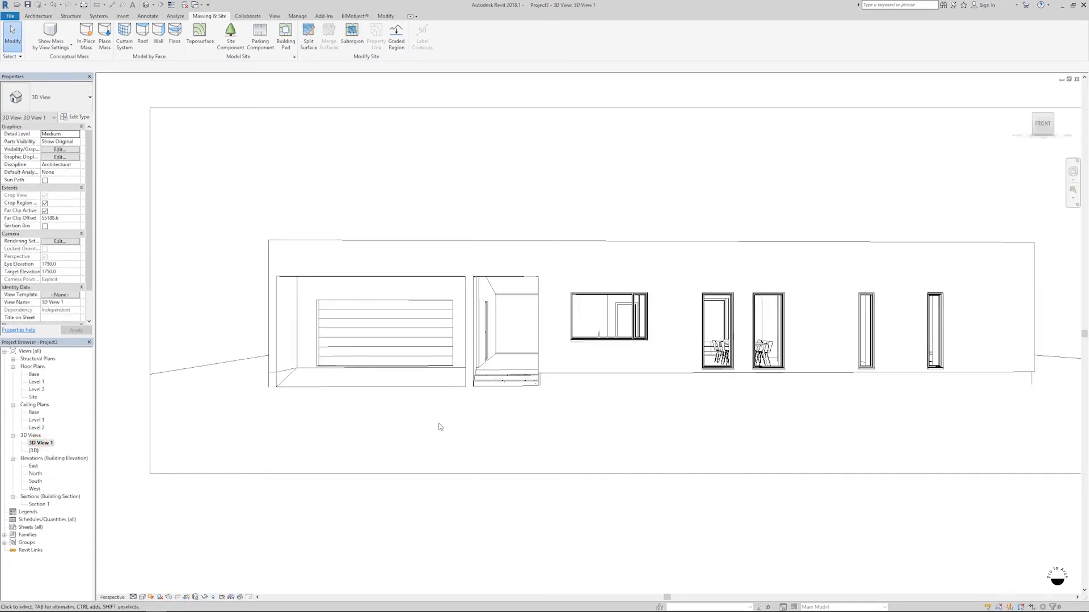
middle_click_drag(437, 427, 403, 443)
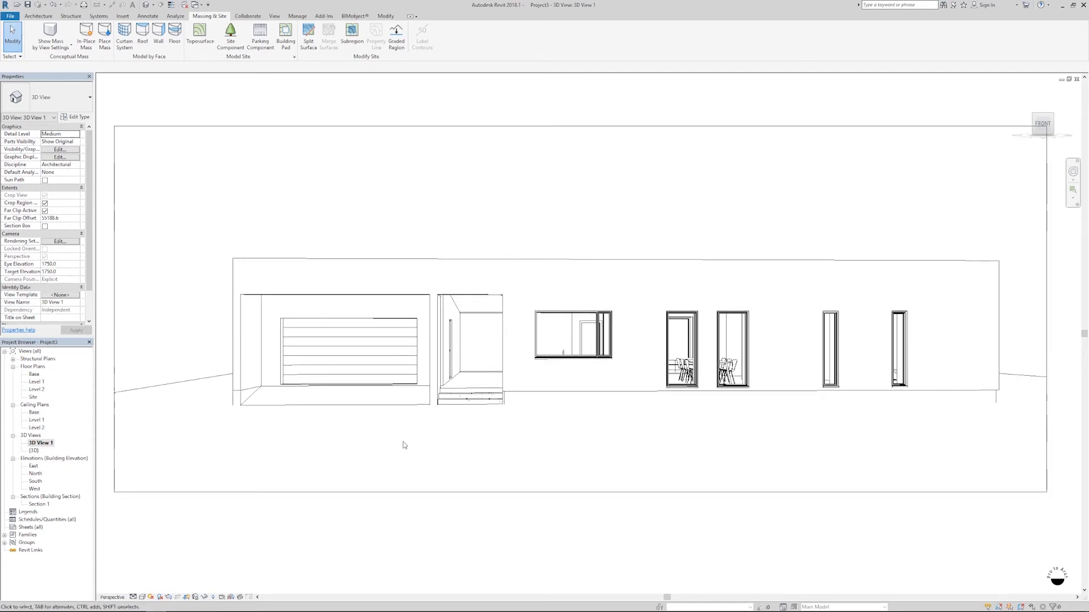
left_click(133, 597)
left_click(145, 590)
- Enable smooth lines with anti-aliasing for the camera view and turn on its shadows
left_click(142, 598)
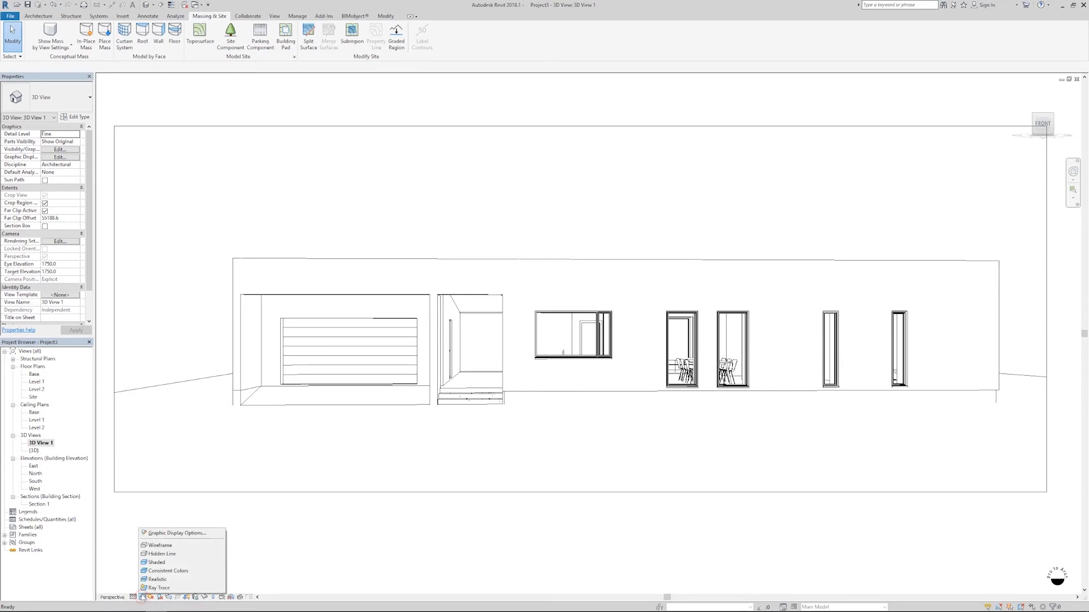
left_click(163, 535)
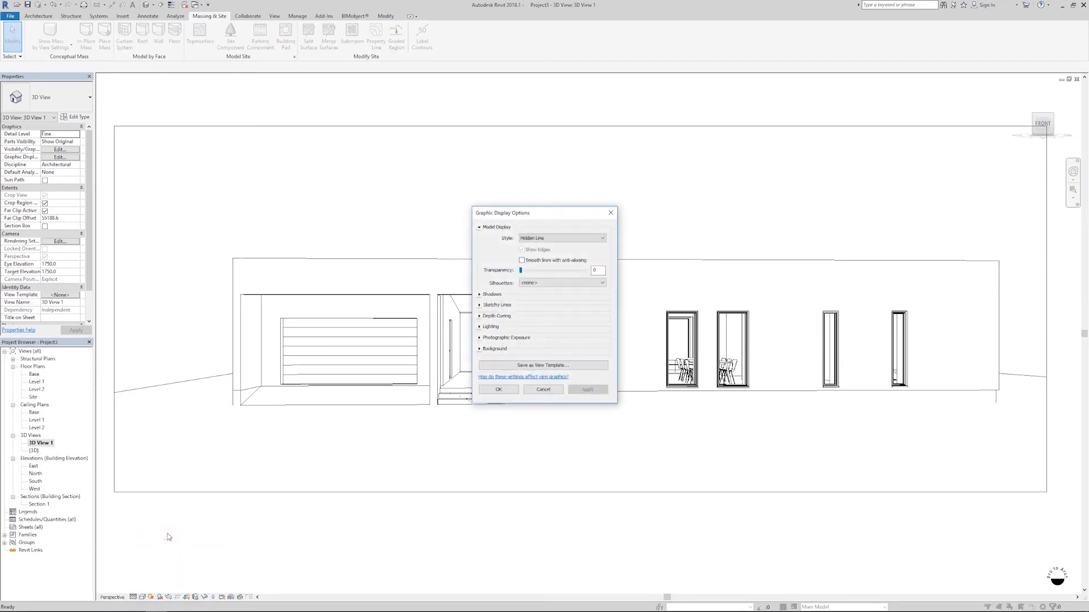
left_click_drag(538, 214, 184, 87)
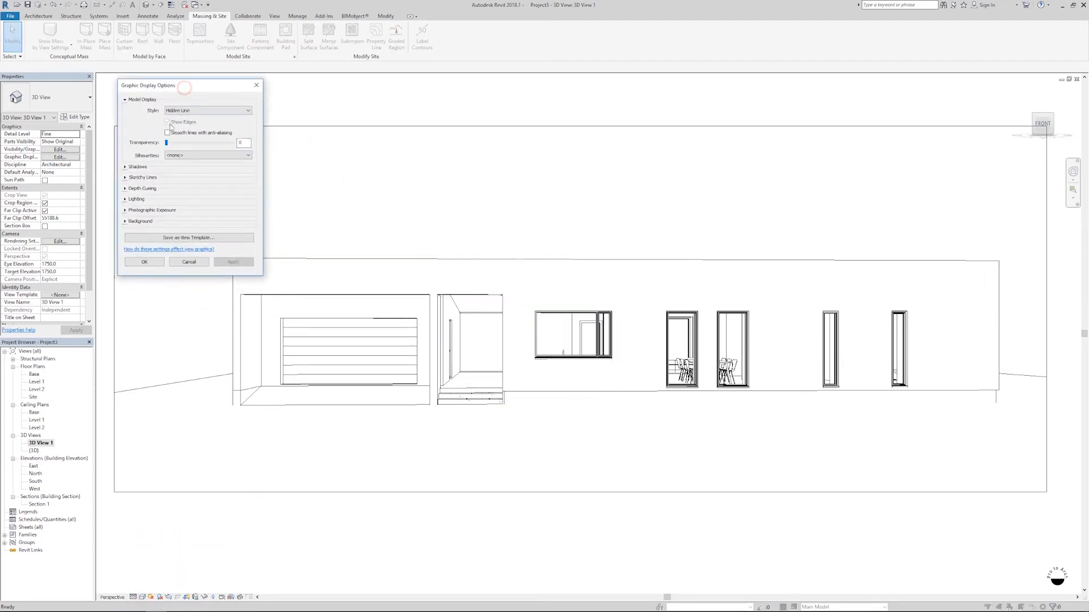
left_click(166, 133)
left_click(154, 262)
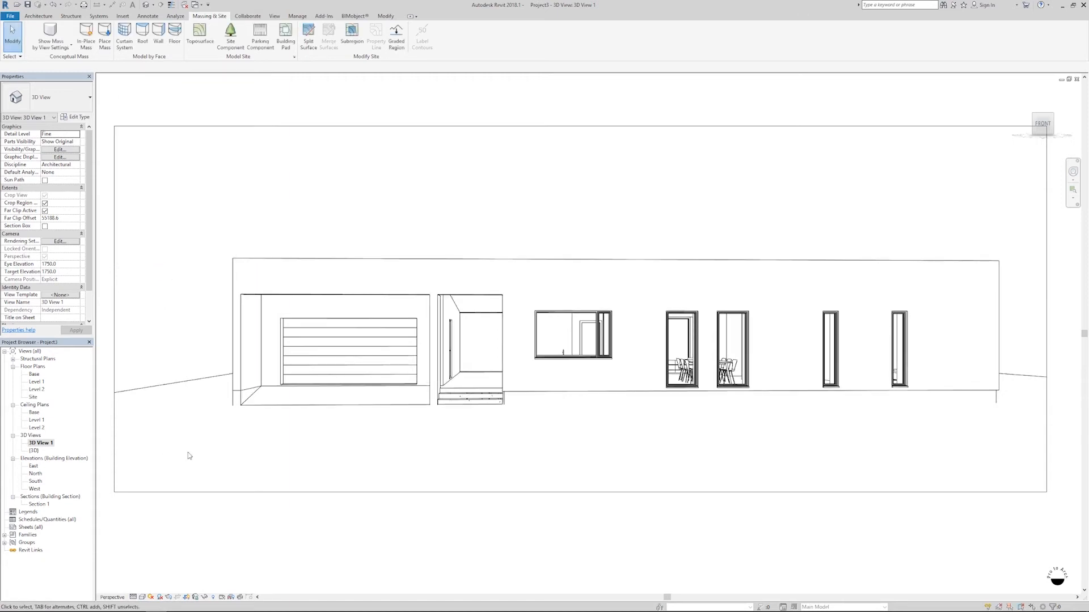
left_click(162, 598)
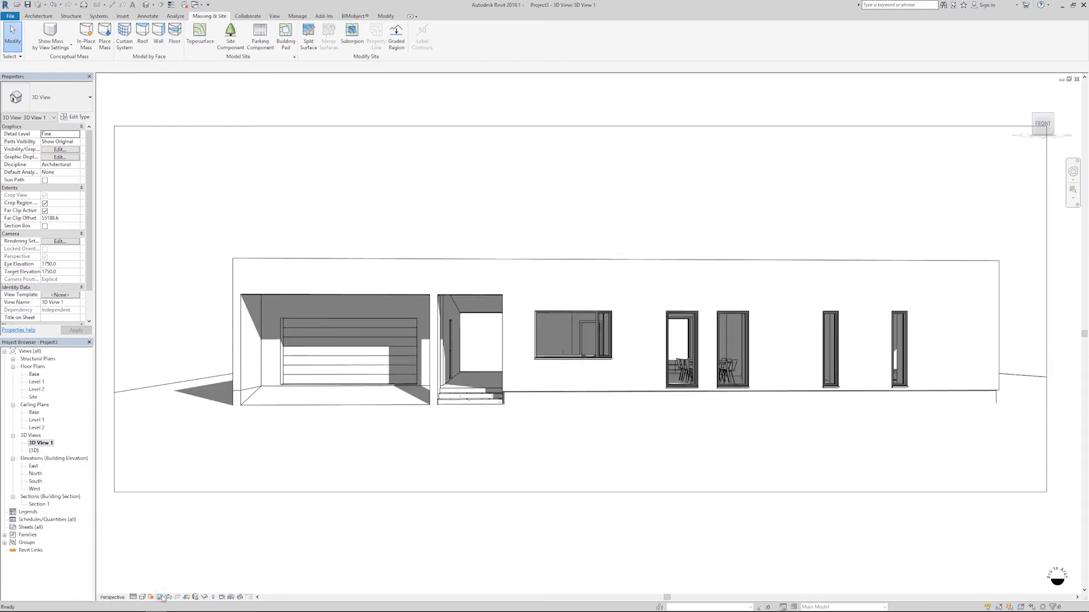
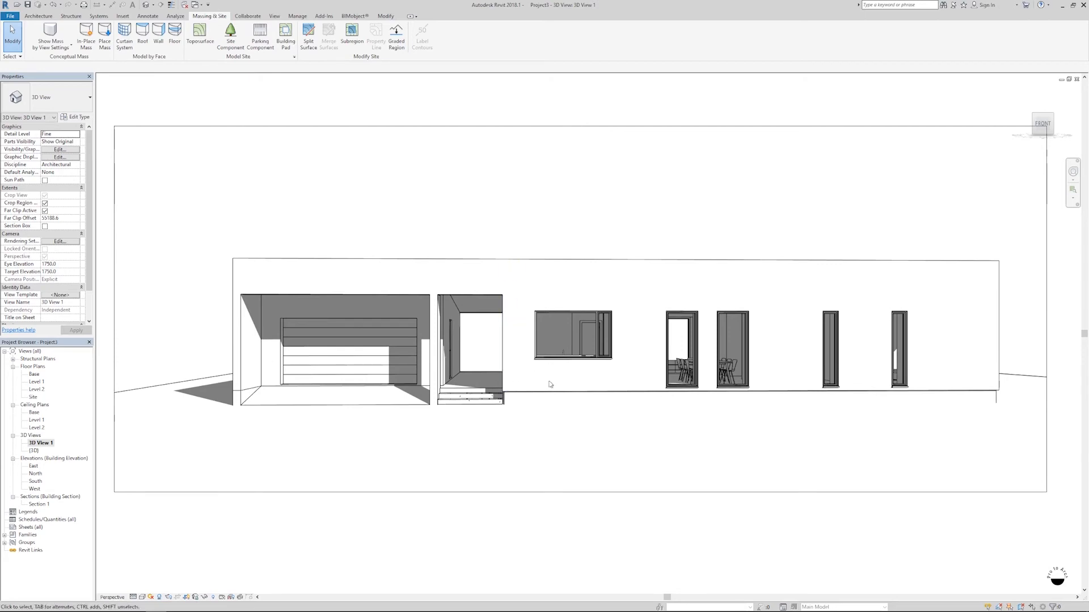
- In the {3D} view, split the narrow wall face beside the entrance steps with a 500 mm horizontal line level with the entrance opening's top
key("ctrl+Tab")
middle_click_drag(600, 347, 634, 363, "shift")
scroll(536, 334, "up", 3)
scroll(535, 331, "up", 2)
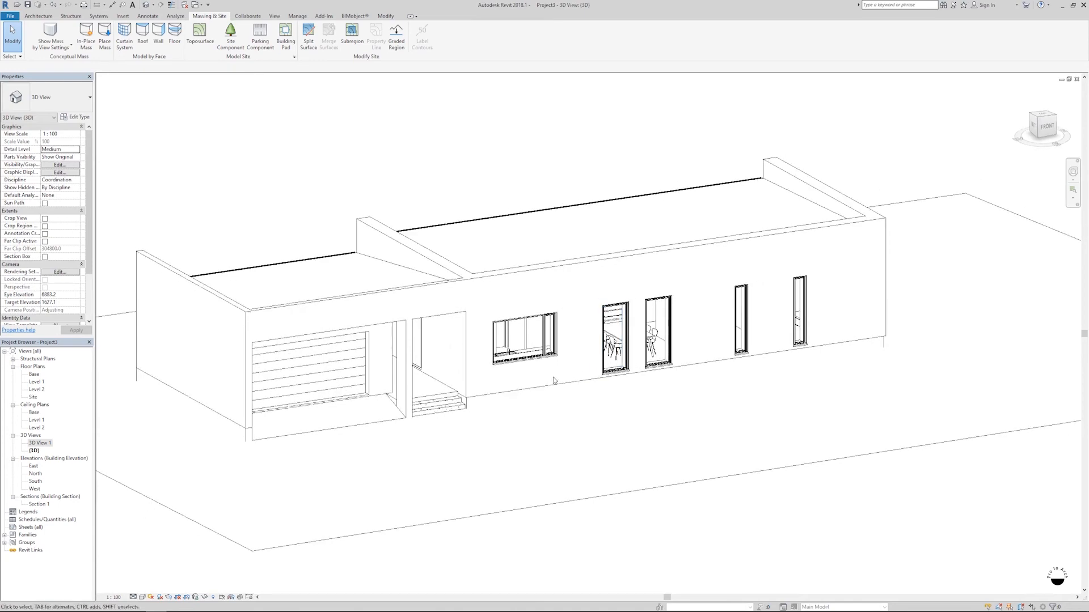
middle_click_drag(549, 372, 583, 381, "shift")
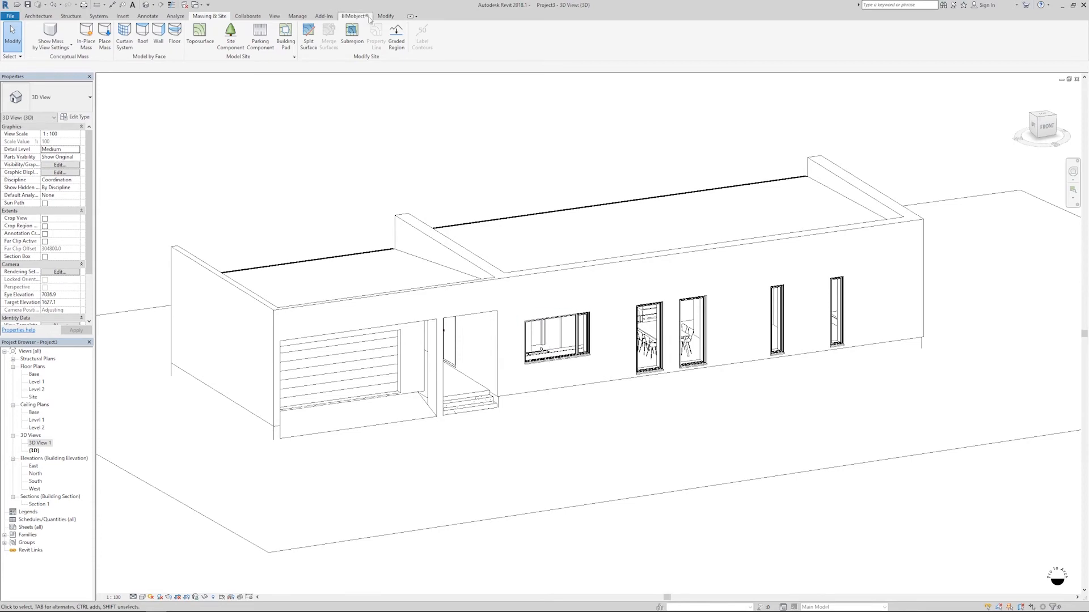
left_click(386, 16)
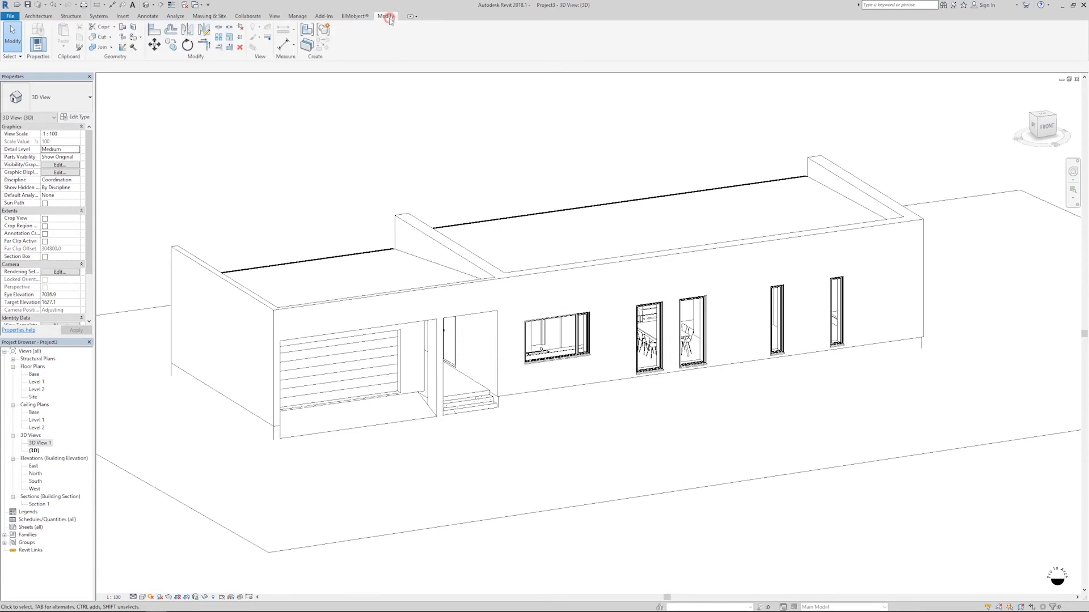
left_click(134, 27)
scroll(559, 376, "up", 3)
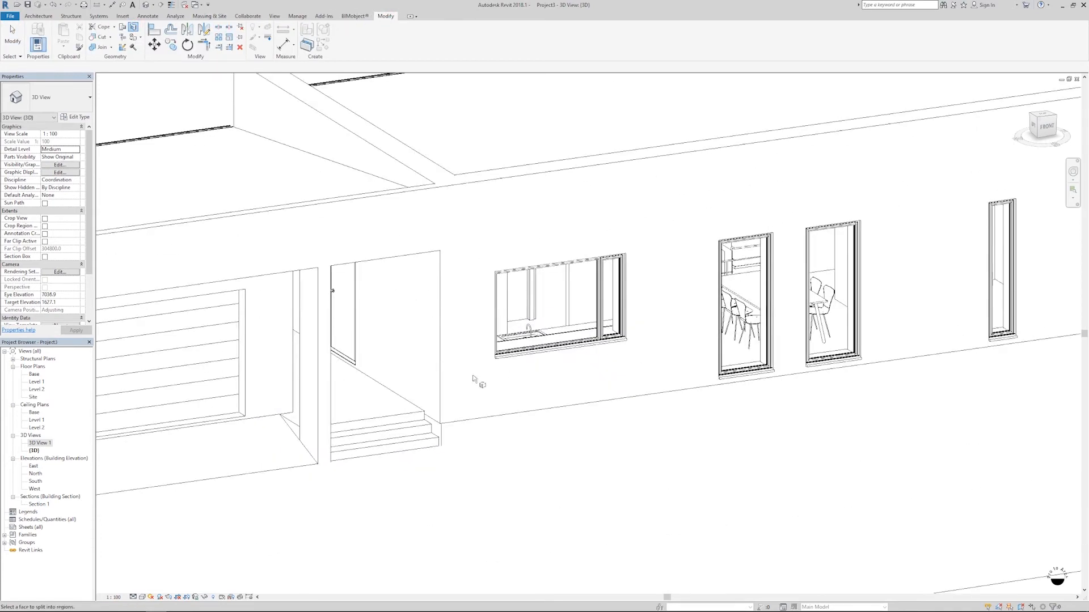
left_click(440, 368)
left_click(441, 250)
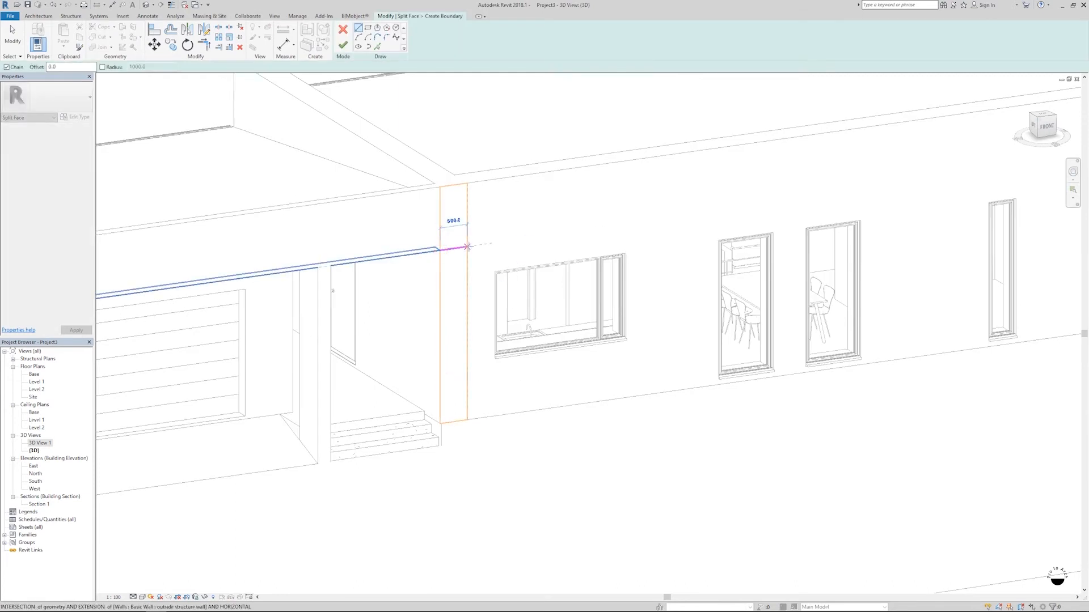
left_click(466, 247)
left_click(342, 45)
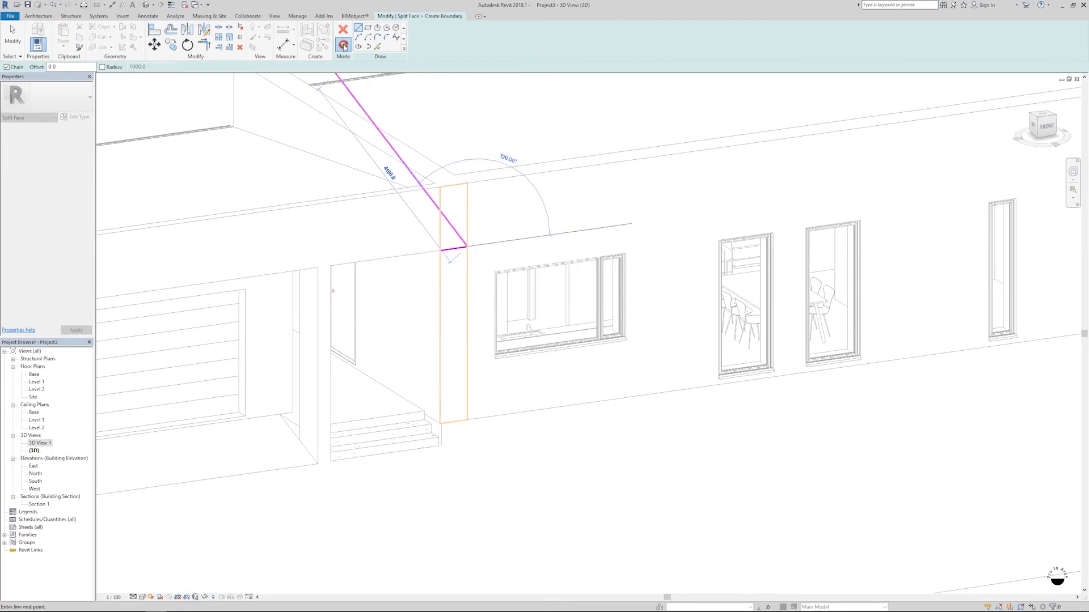
scroll(519, 340, "down", 3)
scroll(519, 340, "up", 2)
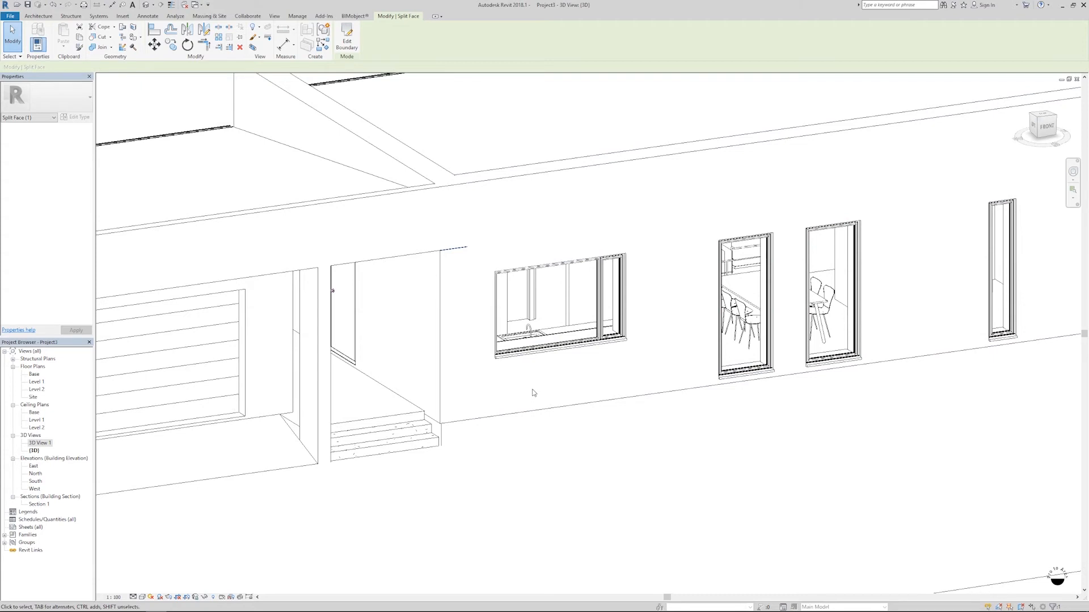
key("Escape")
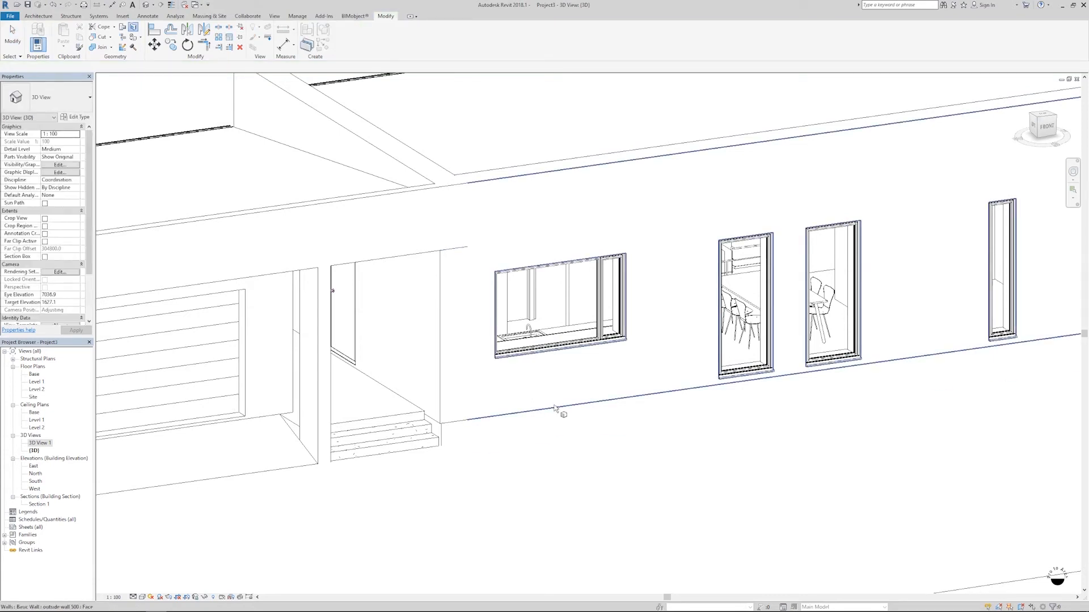
- Split the long front wall face by continuing that line to the kitchen window's near edge, down to the window, and from its sill to the wall base
left_click(555, 407)
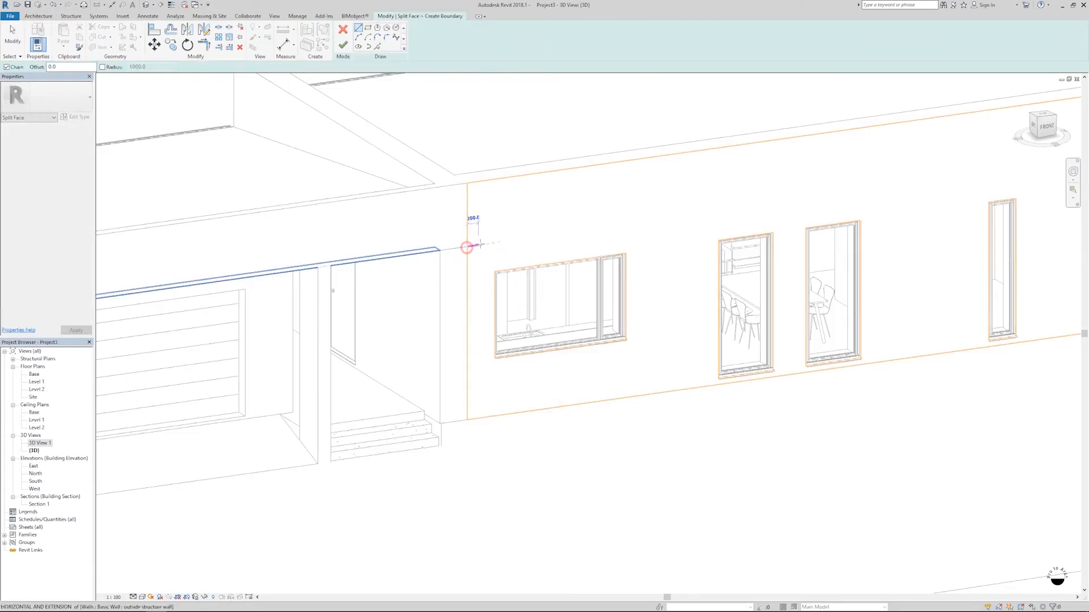
left_click(495, 242)
left_click(495, 272)
key("Escape")
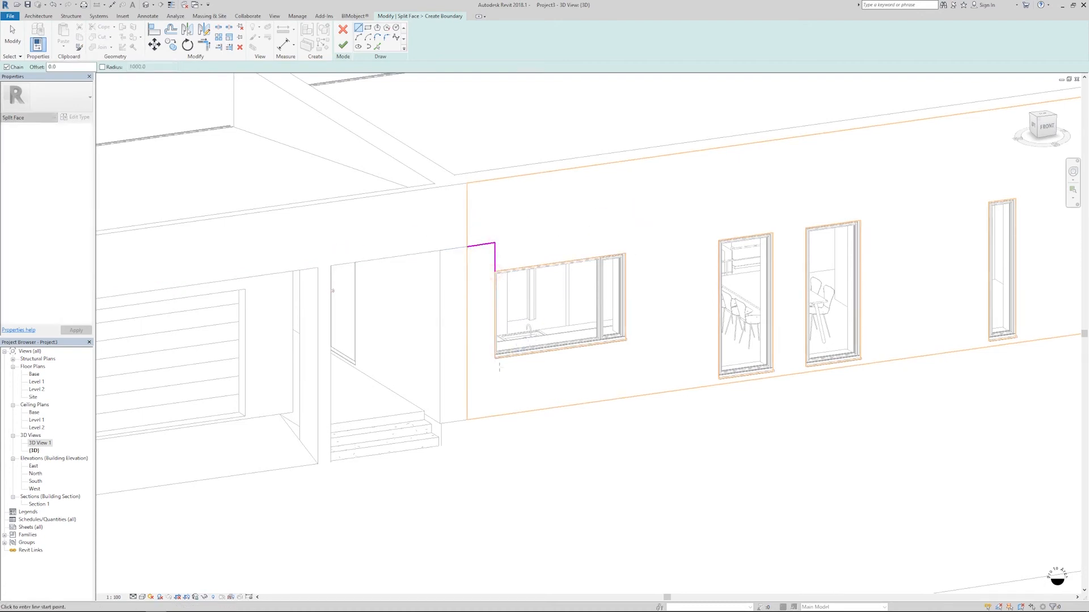
left_click(494, 356)
left_click(495, 414)
key("Escape")
scroll(504, 313, "up", 3)
key("Escape")
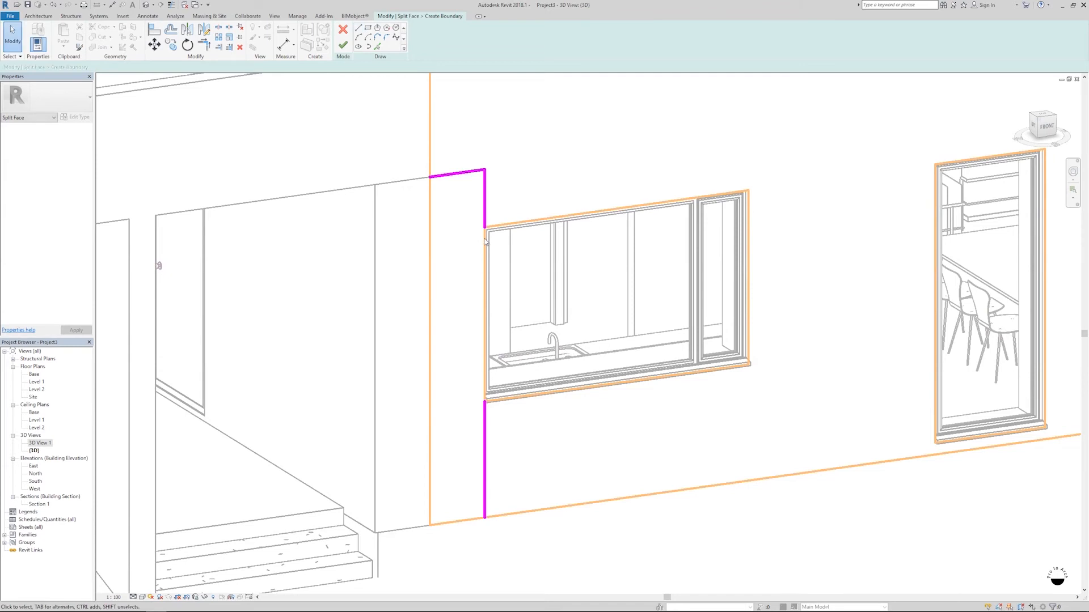
scroll(526, 246, "down", 2)
middle_click_drag(466, 202, 438, 230)
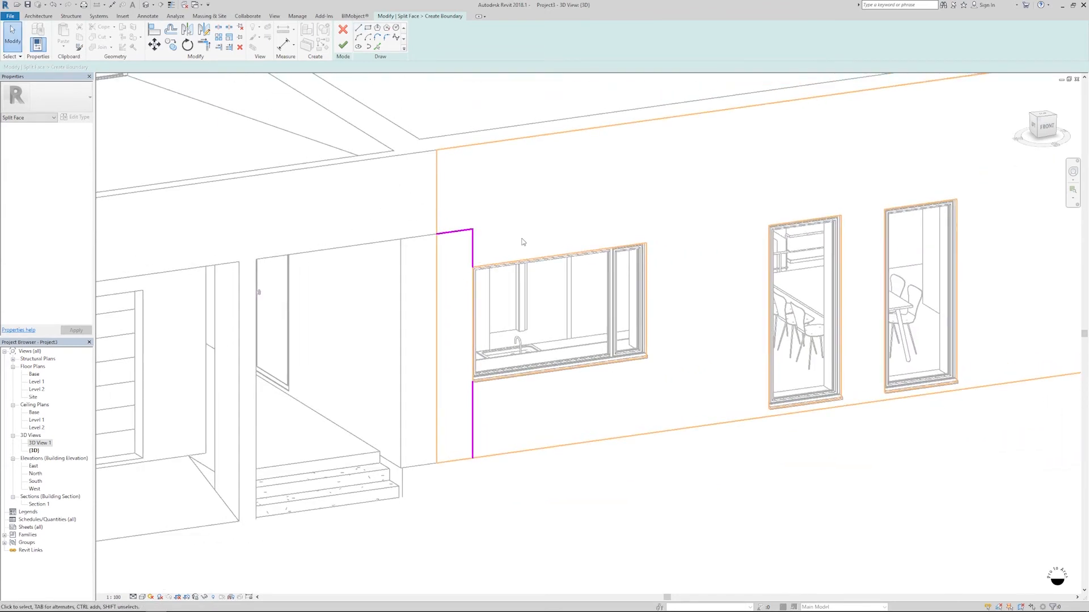
left_click(342, 44)
- Start another split of the long wall face and draw horizontal lines joining the tops of the four tall windows
scroll(703, 425, "down", 3)
middle_click_drag(675, 405, 515, 428)
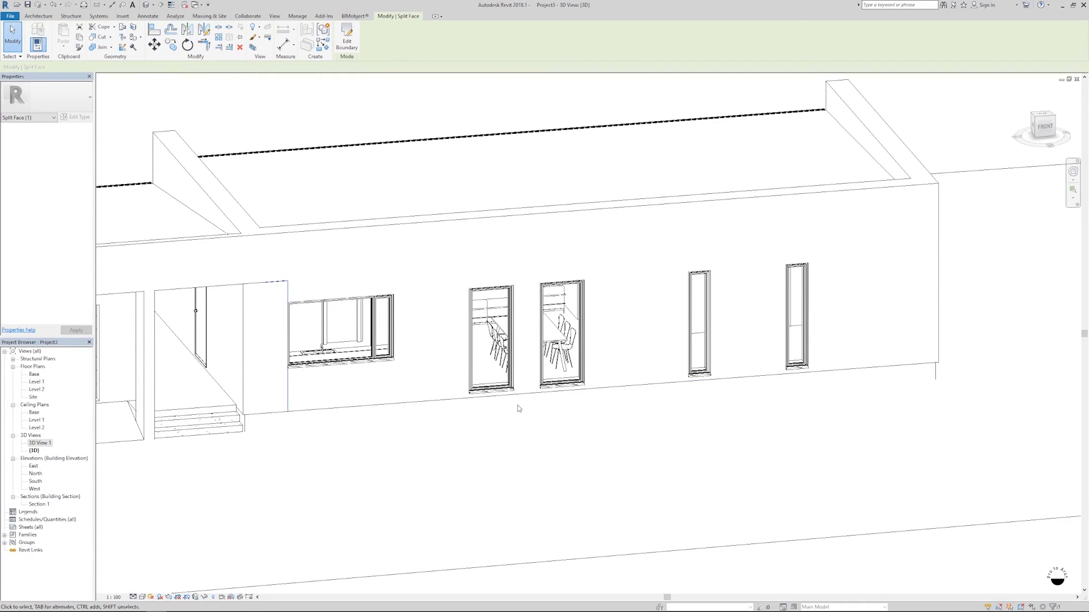
left_click(517, 408)
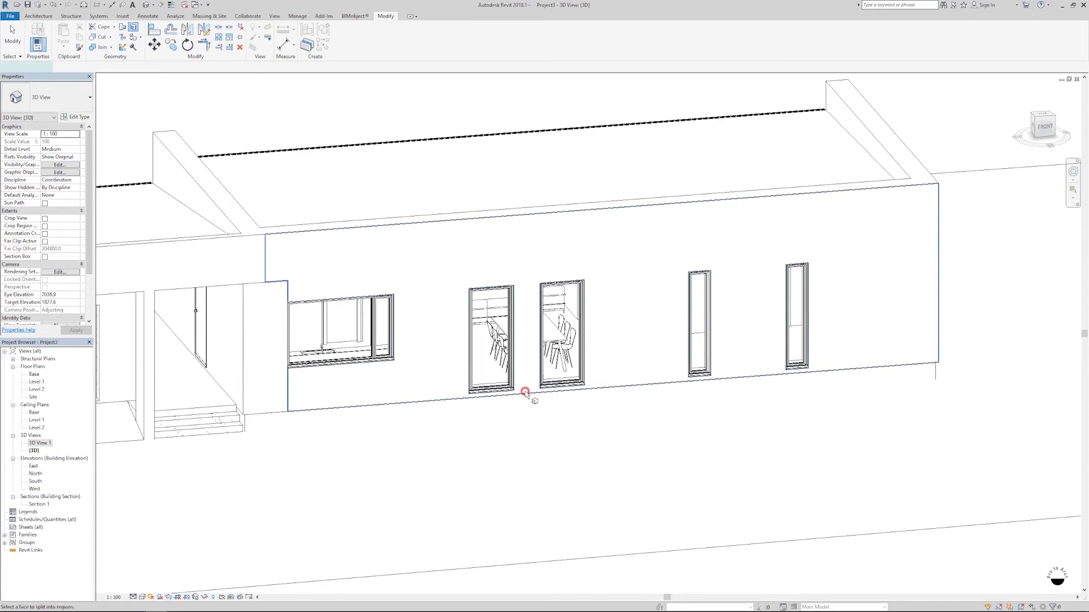
left_click(525, 392)
left_click(514, 284)
left_click(539, 282)
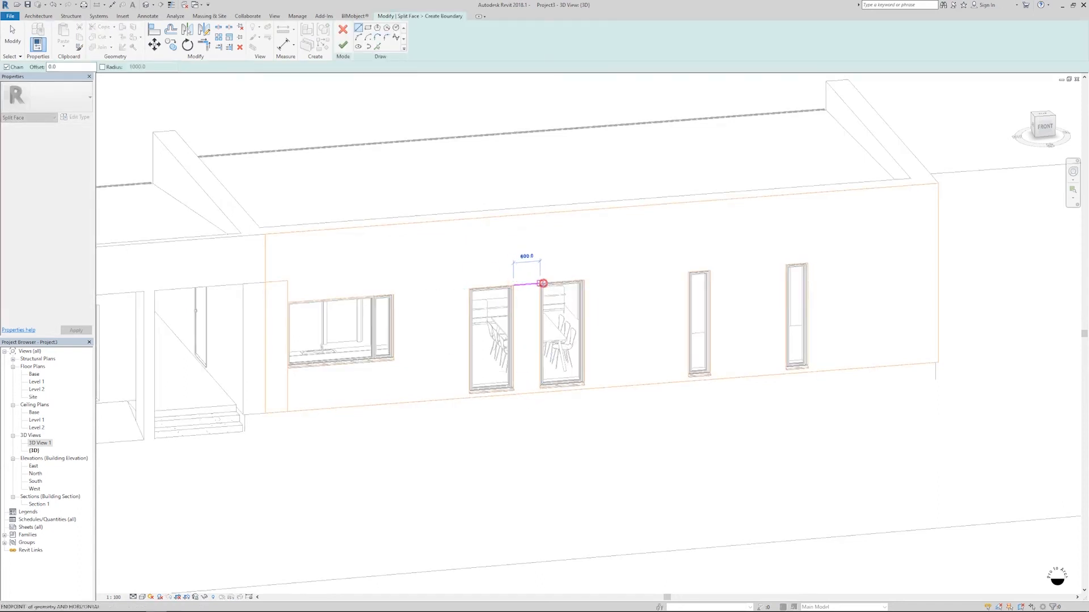
left_click(586, 279)
left_click(689, 272)
left_click(710, 271)
left_click(785, 266)
key("Escape")
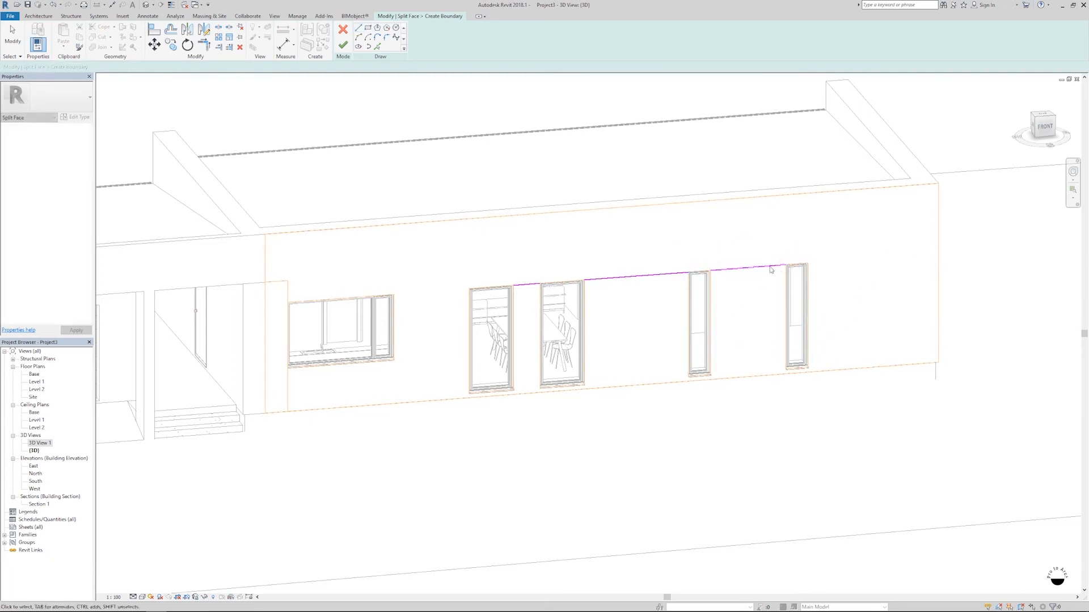
key("Escape")
- Copy the three lines between the tall windows downward by the kitchen window's height and finish the face split
left_click(658, 278, "ctrl")
left_click(529, 285, "ctrl")
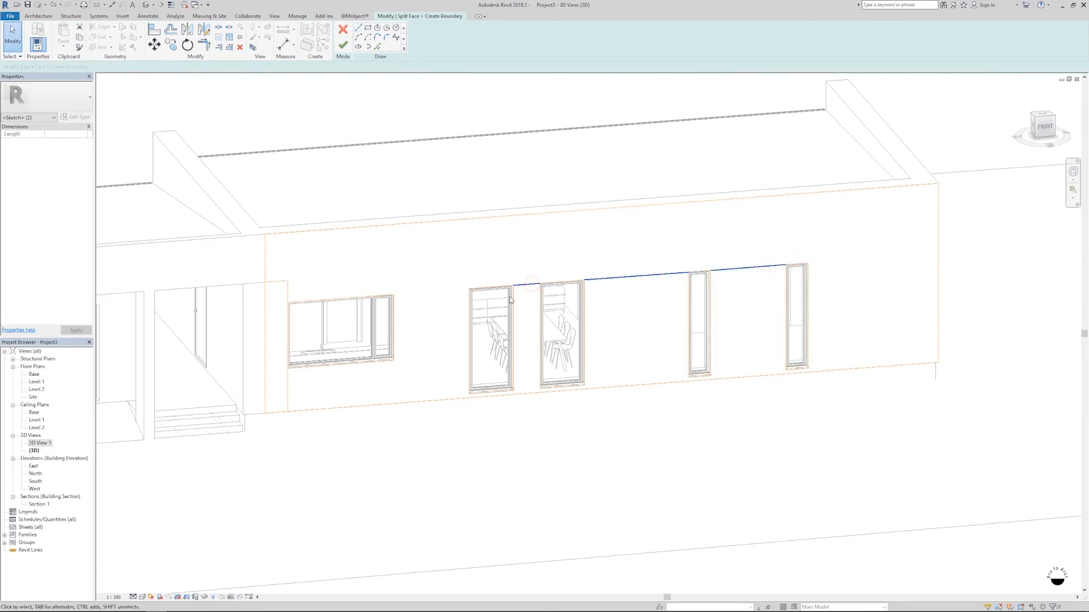
key("m")
key("v")
left_click(397, 298)
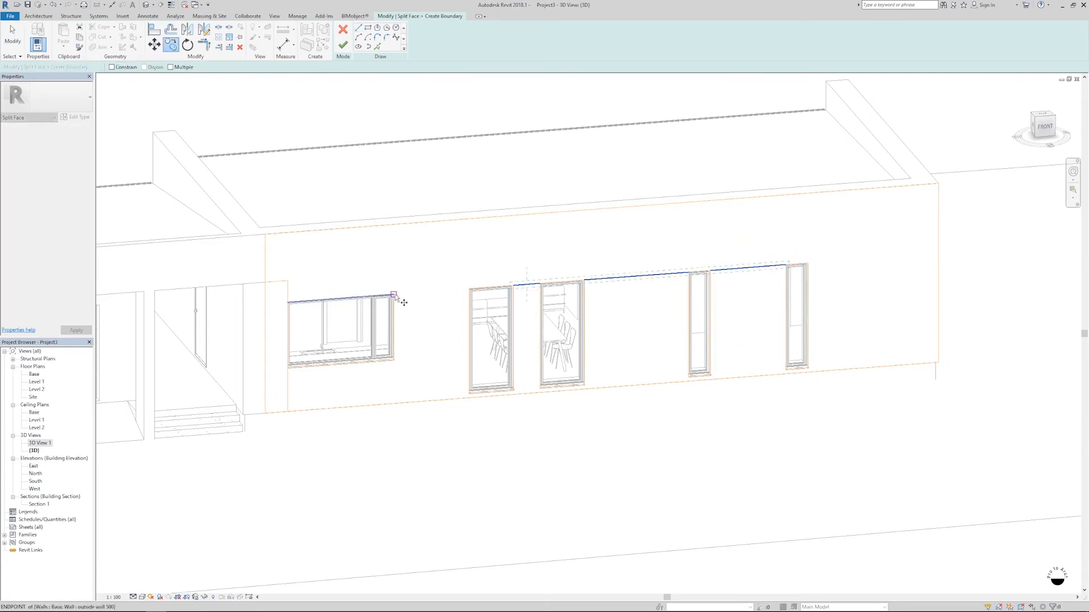
left_click(396, 359)
scroll(496, 377, "down", 2)
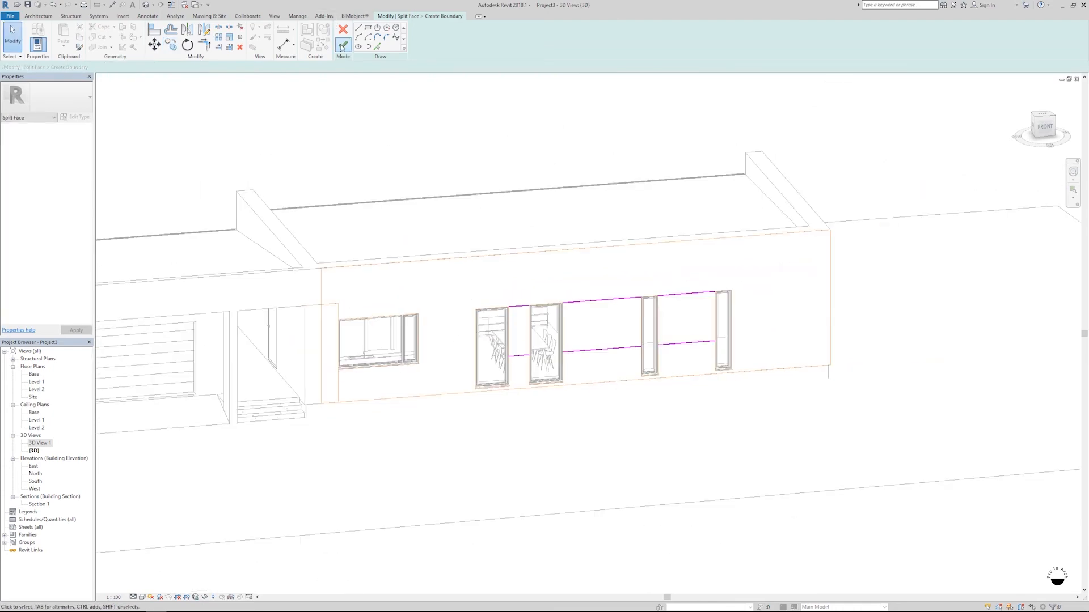
left_click(342, 45)
- Paint the split regions beside the entrance and between the tall windows with the Brick, Common material, found by searching for brick
middle_click_drag(442, 377, 611, 377)
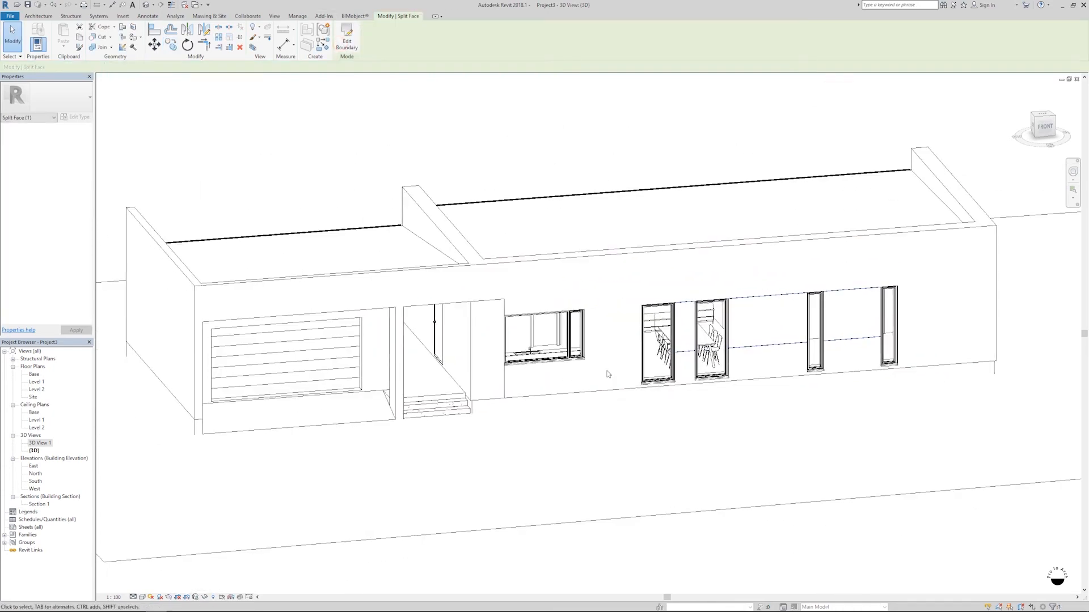
scroll(608, 377, "up", 1)
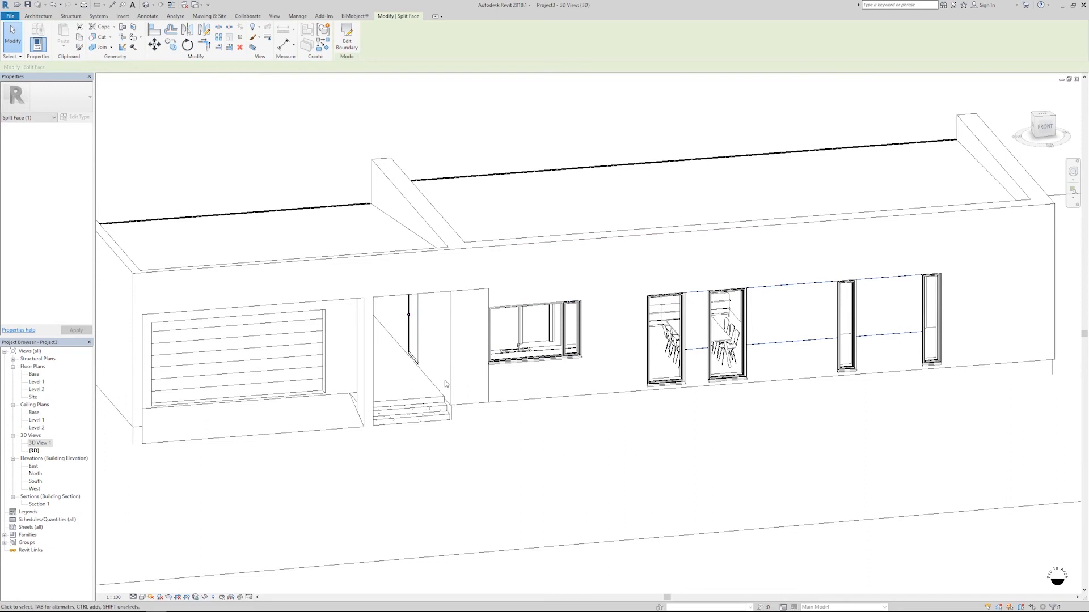
left_click(134, 36)
scroll(118, 247, "down", 3)
scroll(118, 247, "up", 5)
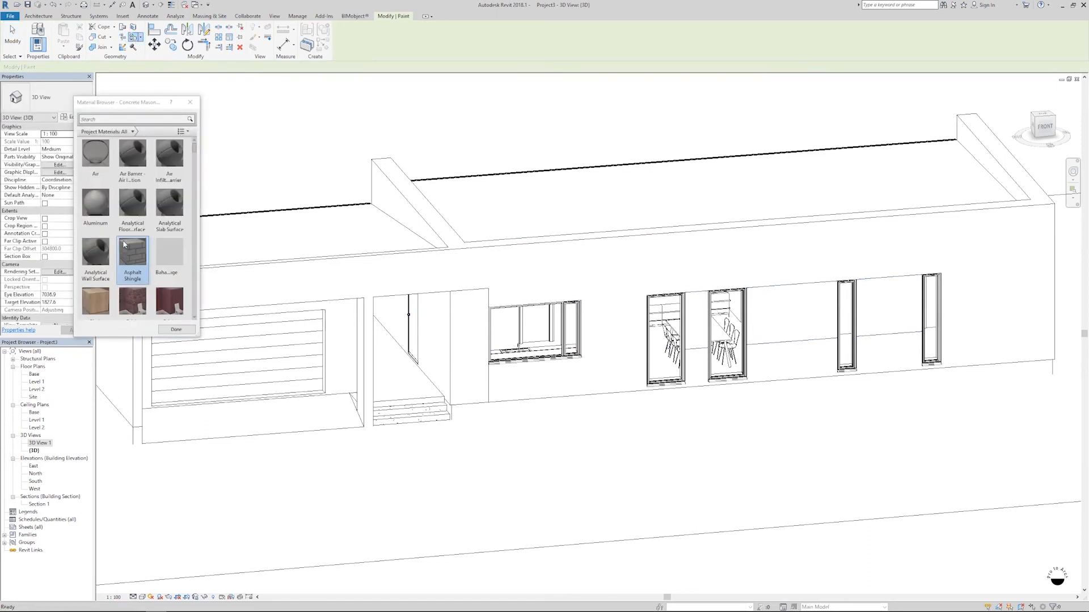
left_click(127, 119)
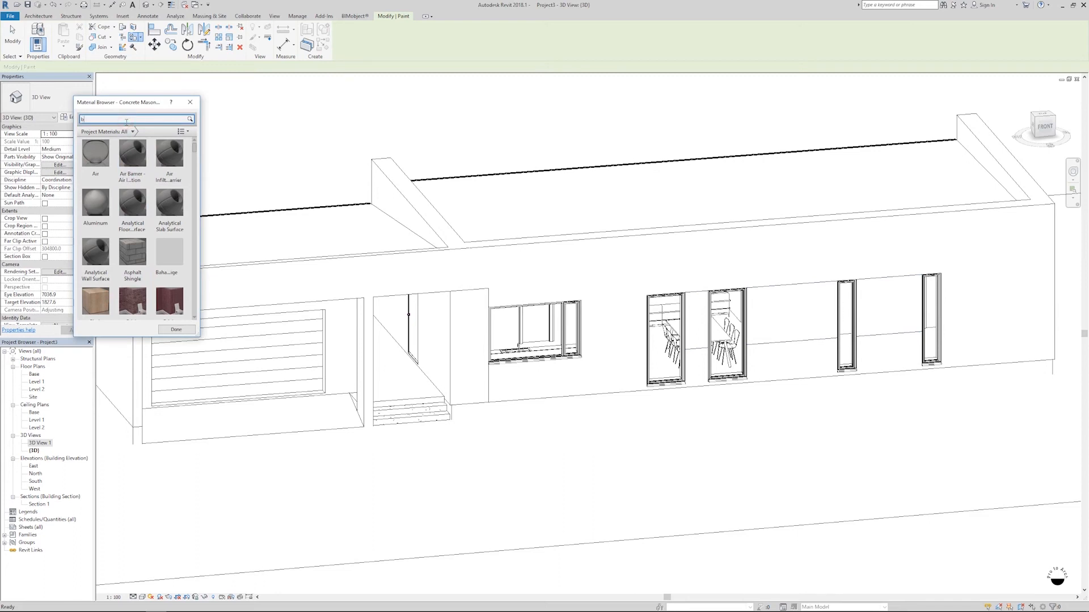
left_click(95, 165)
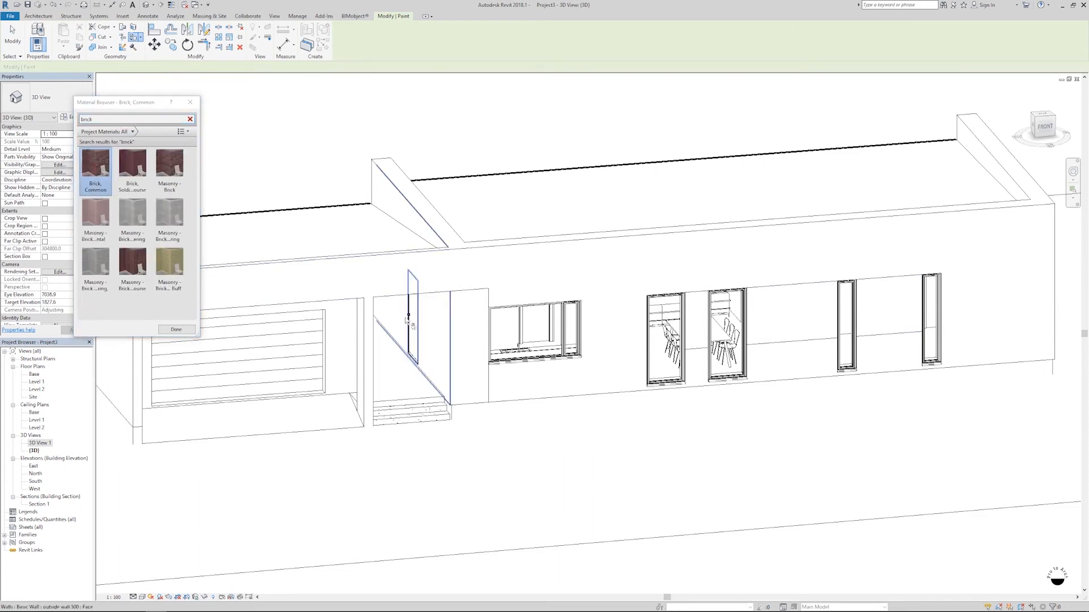
left_click(464, 331)
left_click(479, 340)
left_click(697, 318)
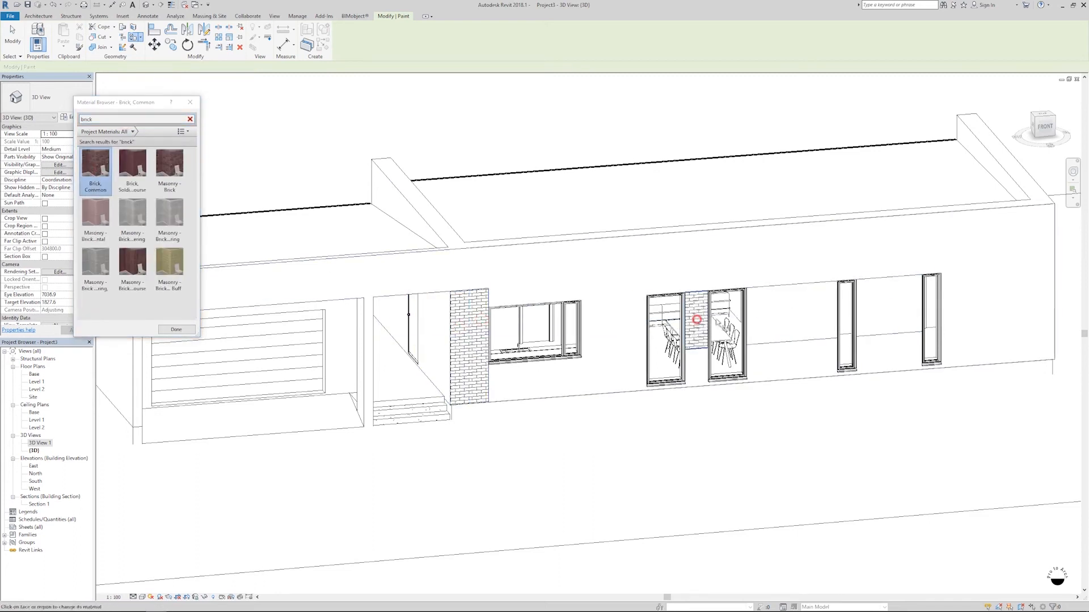
left_click(770, 318)
scroll(901, 309, "down", 3)
scroll(543, 350, "up", 5)
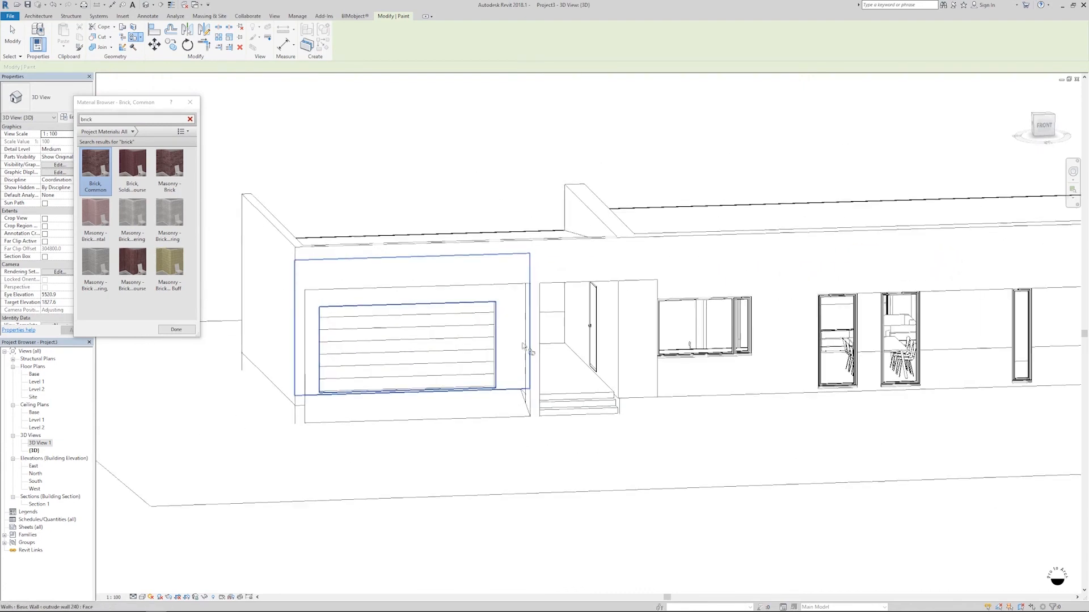
- Paint the entrance pier's faces and the wall surrounding the garage door with the Brick, Common material
mouse_move(543, 350)
middle_mouse_down("shift")
mouse_move(558, 375)
mouse_move(549, 381)
middle_mouse_up("shift")
left_click(547, 380)
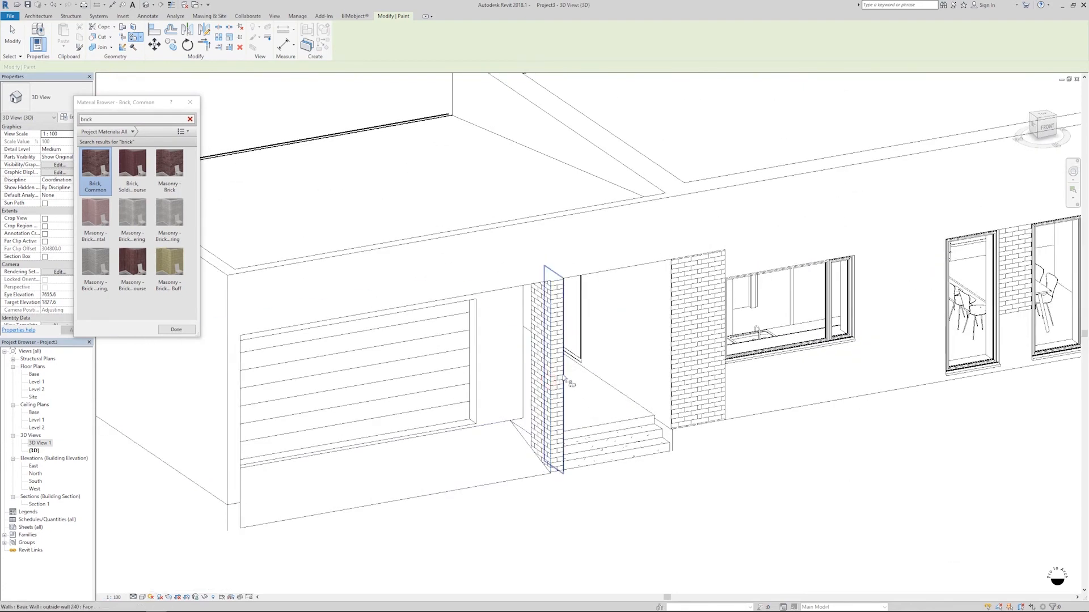
mouse_move(534, 304)
middle_mouse_down("shift")
mouse_move(426, 394)
mouse_move(507, 356)
middle_mouse_up("shift")
left_click(507, 356)
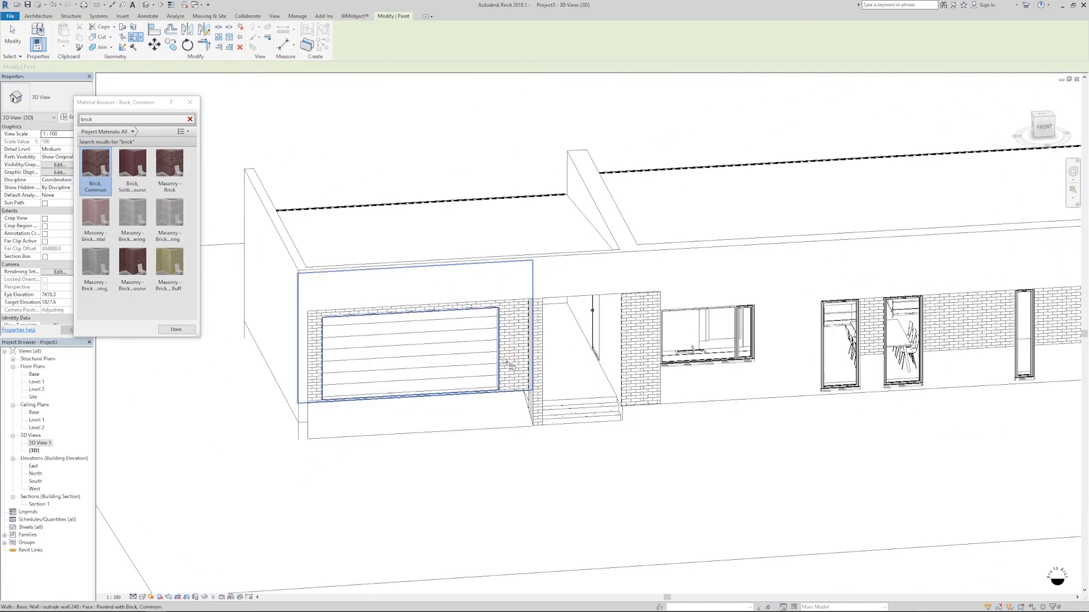
middle_click_drag(325, 363, 329, 405, "shift")
scroll(353, 295, "up", 3)
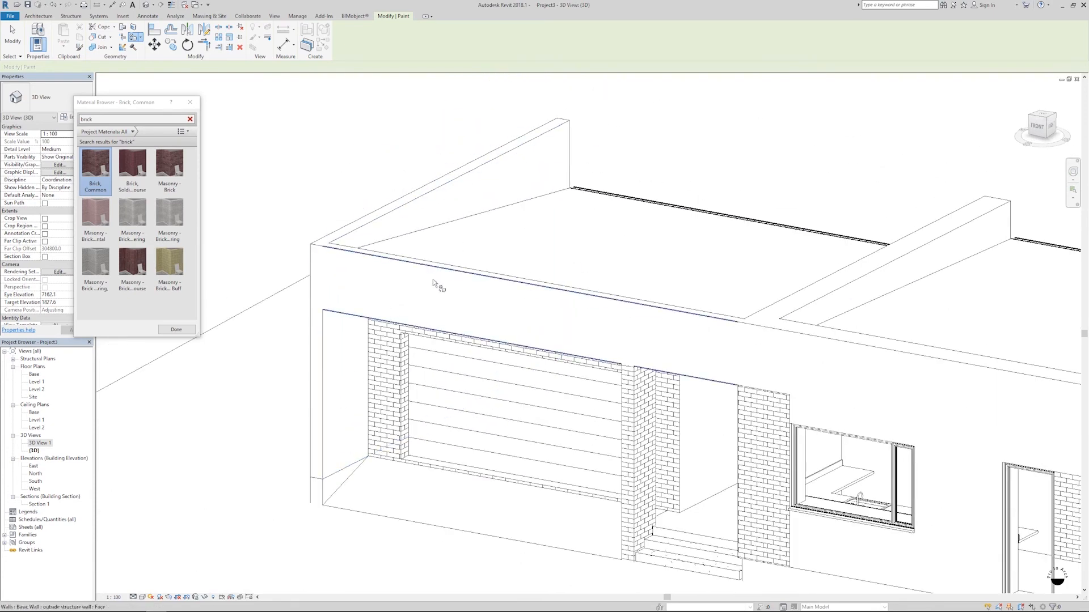
key("Escape")
- Start splitting the garage side wall's inner face, picking a vertical line at the garage door wall and a horizontal line at soffit height
key("s")
key("f")
left_click(324, 364)
left_click(369, 453)
mouse_move(369, 453)
middle_mouse_down("shift")
mouse_move(380, 515)
mouse_move(370, 420)
middle_mouse_up("shift")
left_click(380, 396)
scroll(380, 395, "up", 1)
key("p")
key("l")
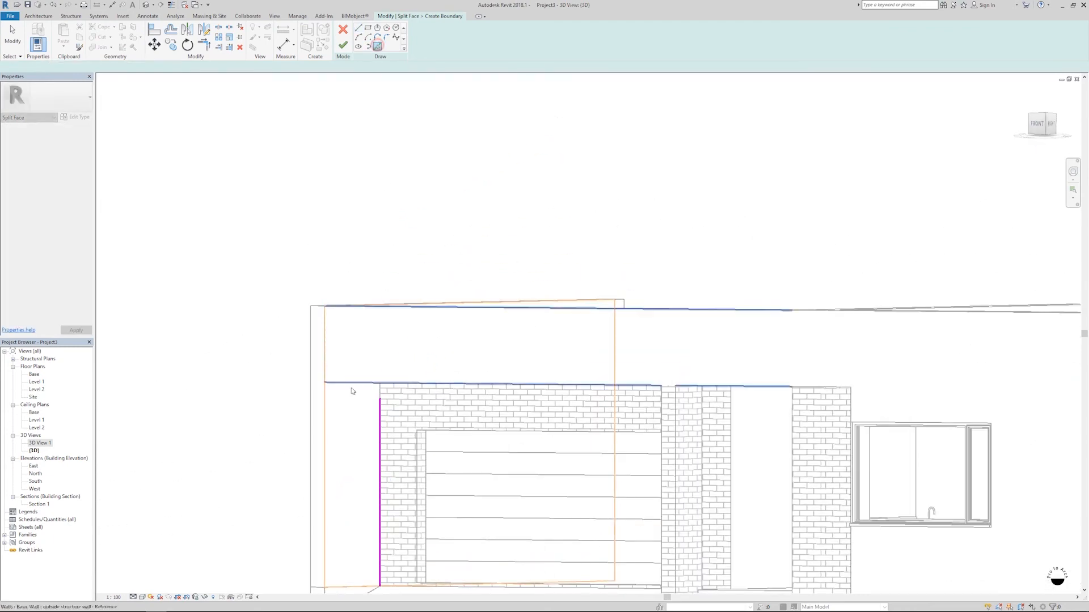
middle_click_drag(348, 384, 337, 447, "shift")
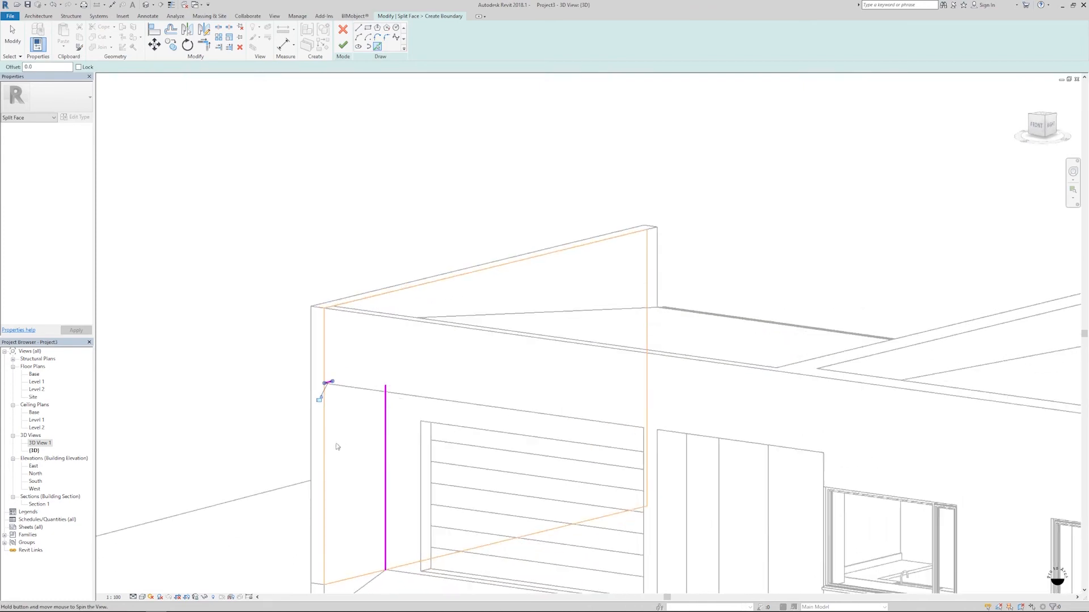
- Trim the horizontal and vertical split lines to a corner and finish splitting the garage side wall face
key("t")
key("r")
left_click(334, 382)
left_click(386, 400)
scroll(386, 400, "down", 3)
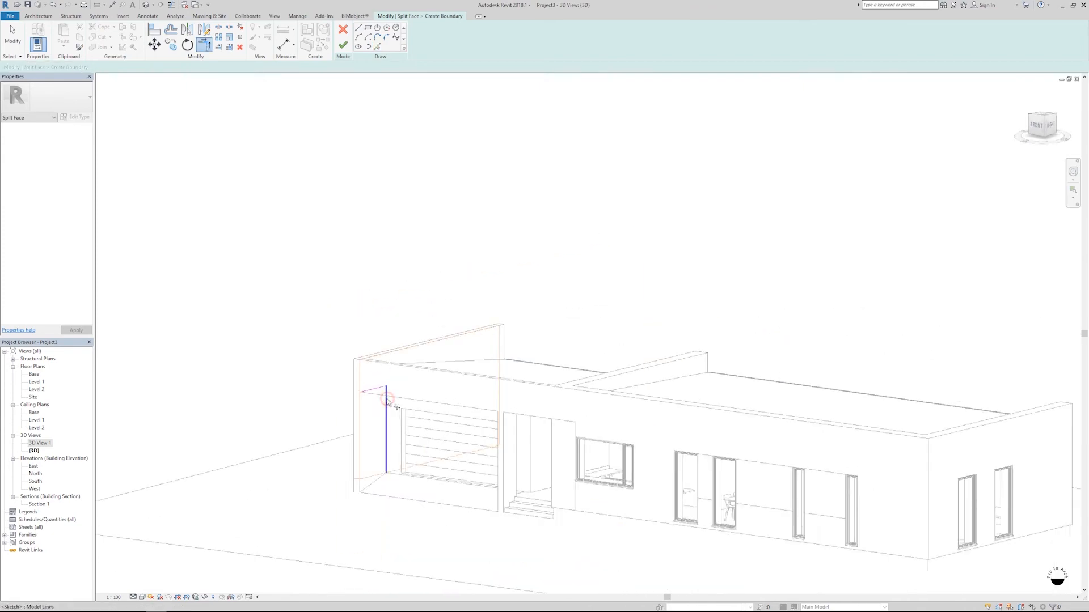
middle_click_drag(387, 400, 402, 434, "shift")
left_click(342, 45)
- Paint the new region on the garage side wall with Brick, Common and check the facade in the 3D View 1 camera view
scroll(339, 433, "up", 4)
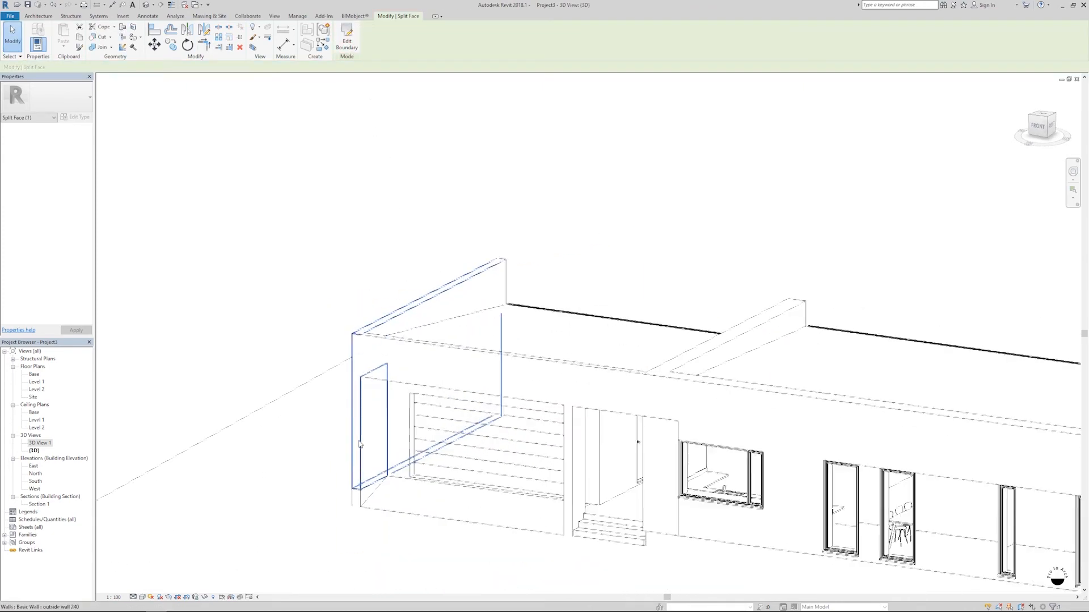
key("p")
key("t")
left_click(379, 402)
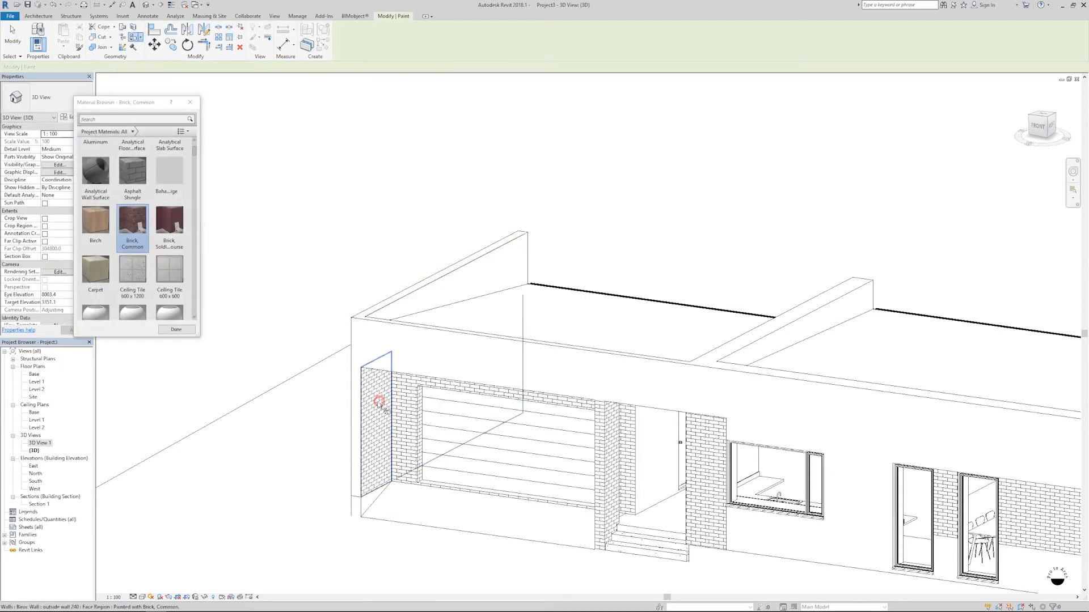
scroll(379, 426, "down", 2)
middle_click_drag(415, 486, 470, 432, "shift")
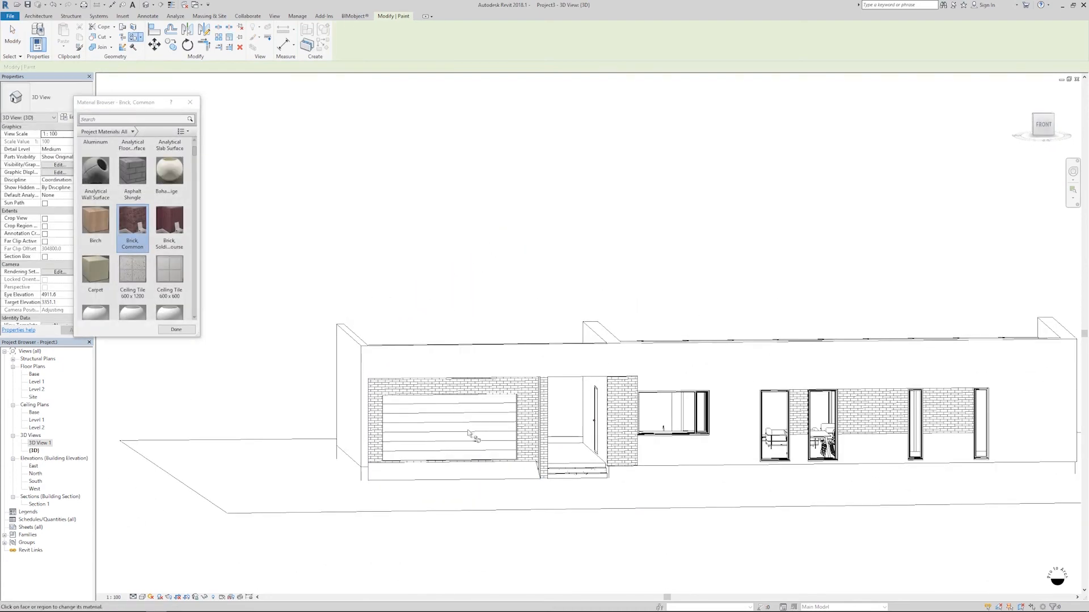
key("Escape")
double_click(39, 442)
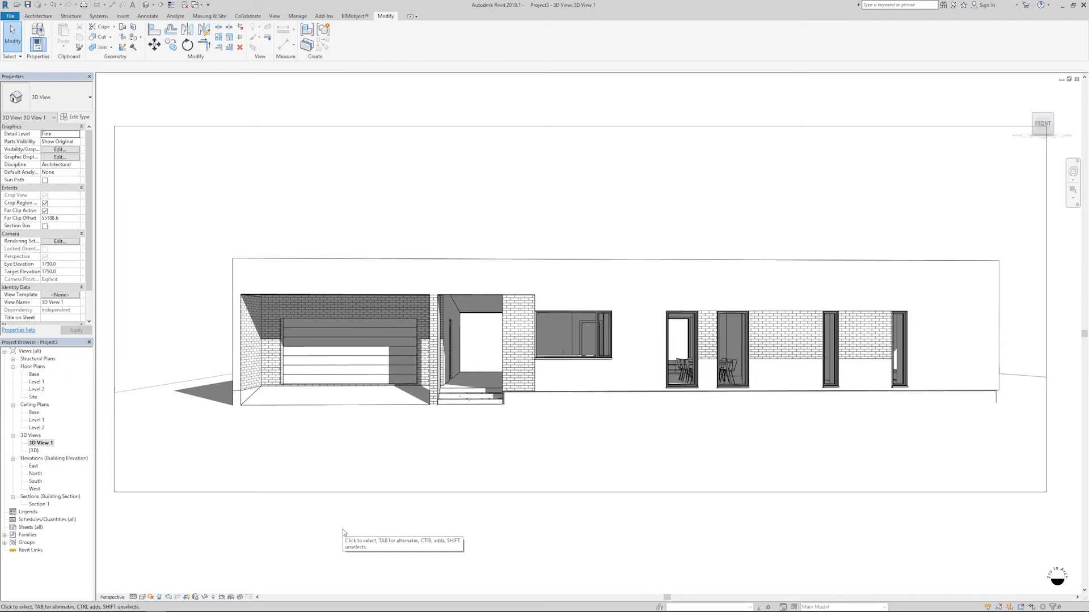
- Return to the default 3D view, enable its section box and lower the box's top to cut through the walls and expose the interior
key("ctrl+Tab")
scroll(400, 463, "down", 2)
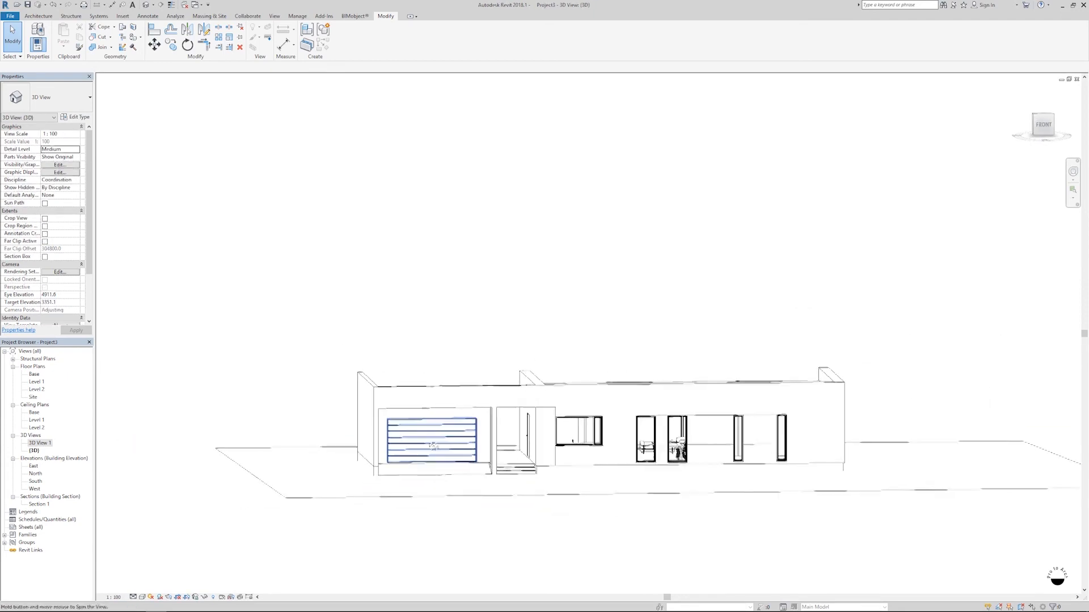
middle_click_drag(399, 463, 478, 544, "shift")
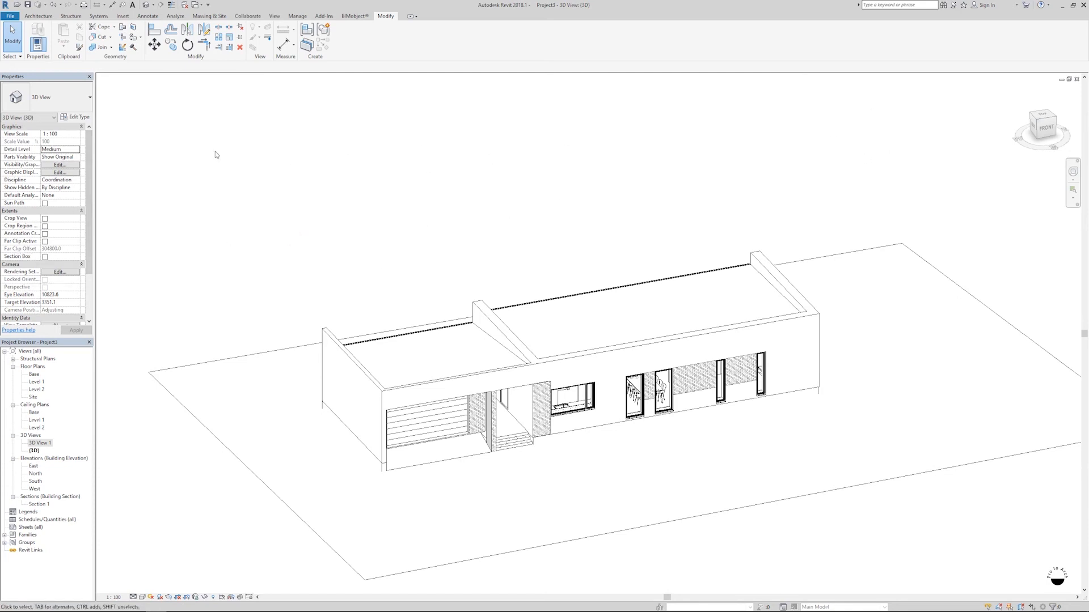
left_click(45, 256)
scroll(352, 250, "down", 2)
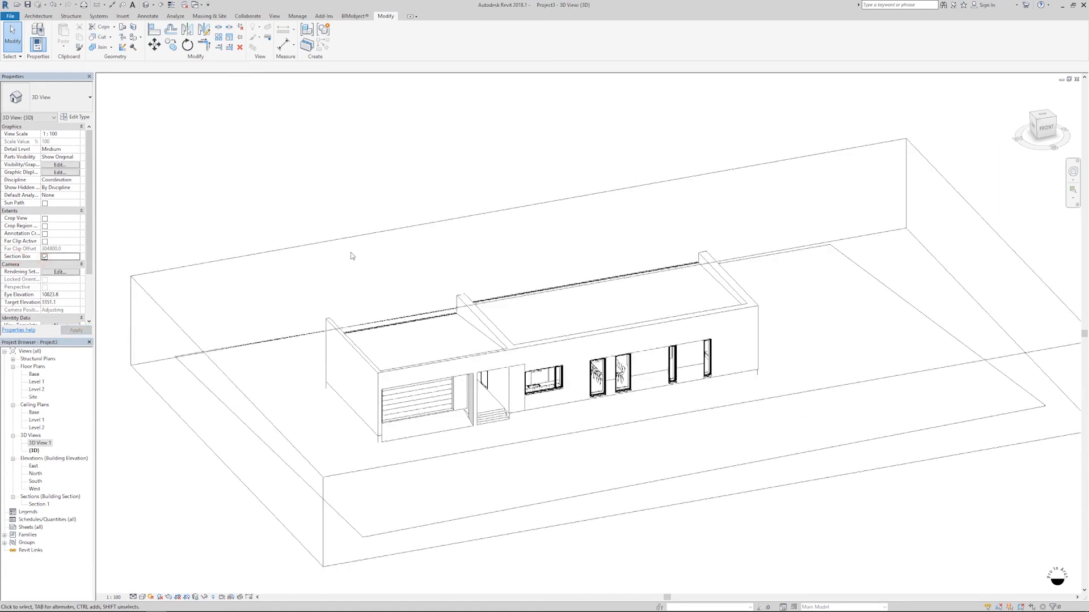
left_click(387, 235)
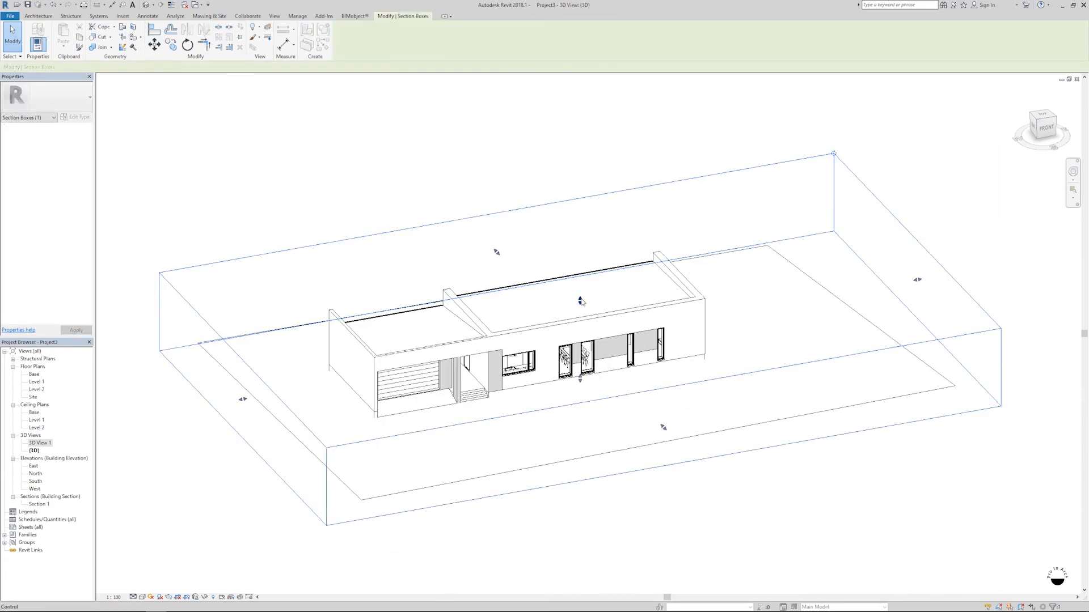
left_click_drag(580, 301, 580, 351)
scroll(569, 333, "up", 2)
middle_click_drag(575, 359, 570, 376, "shift")
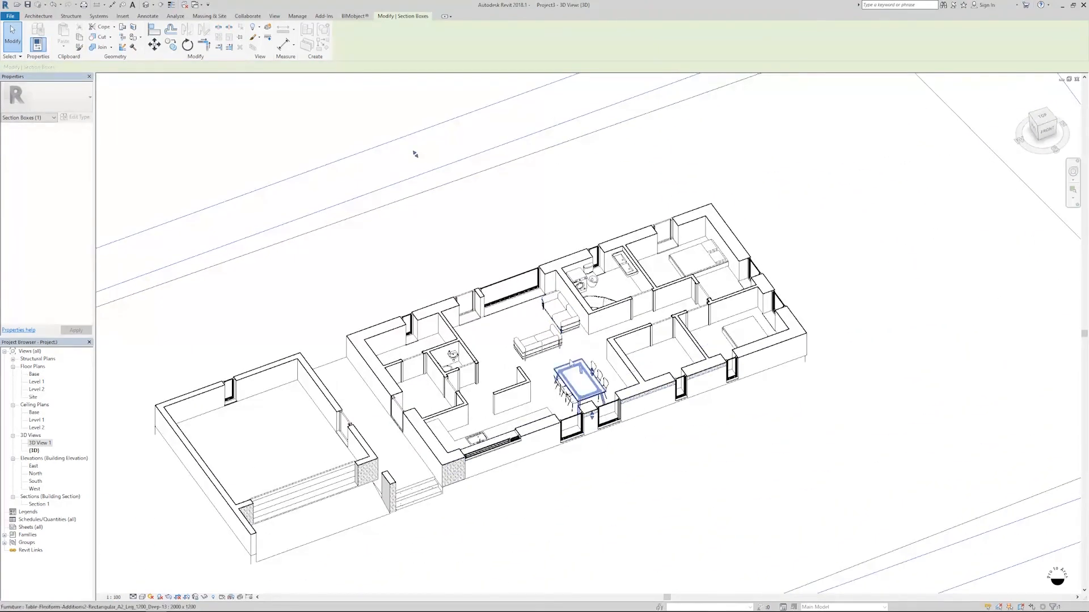
scroll(568, 365, "up", 1)
middle_click_drag(392, 123, 391, 175, "shift")
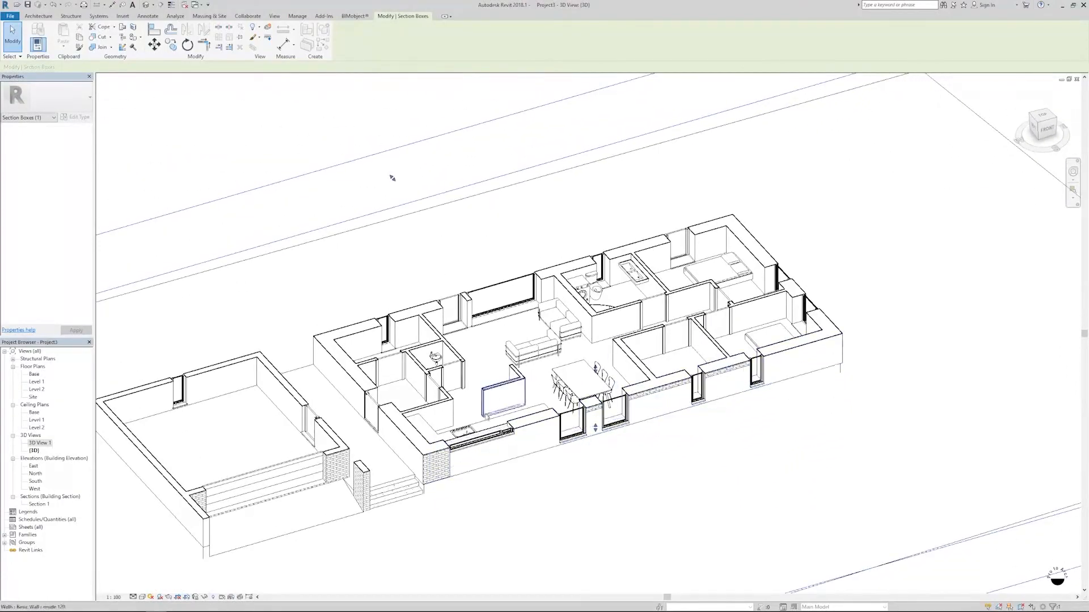
- Deselect the section box and disable it to restore the complete house in the 3D view
left_click(161, 598)
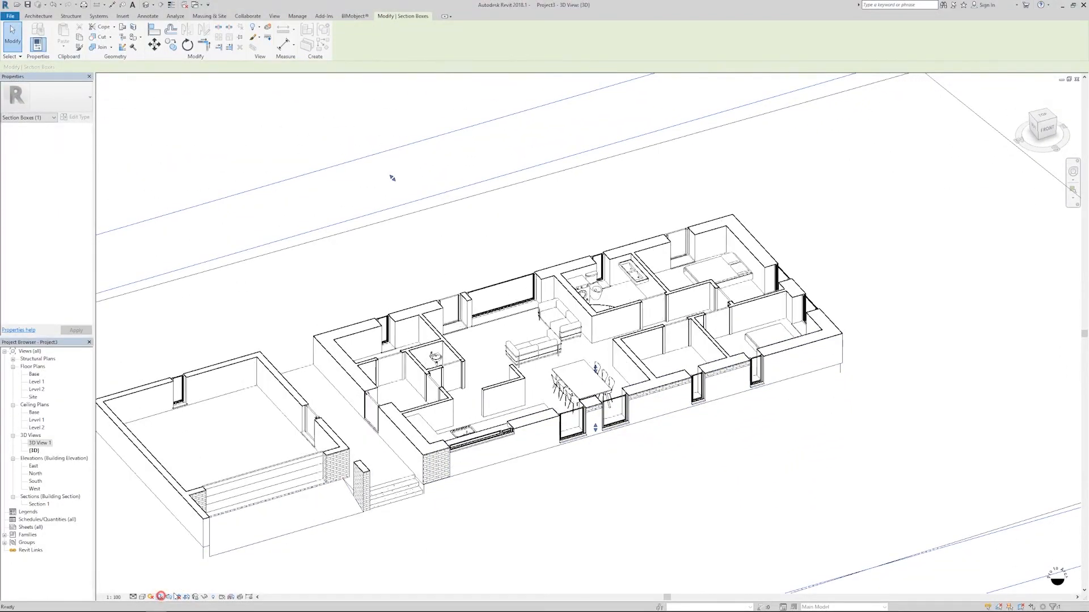
scroll(496, 450, "down", 3)
left_click(387, 238)
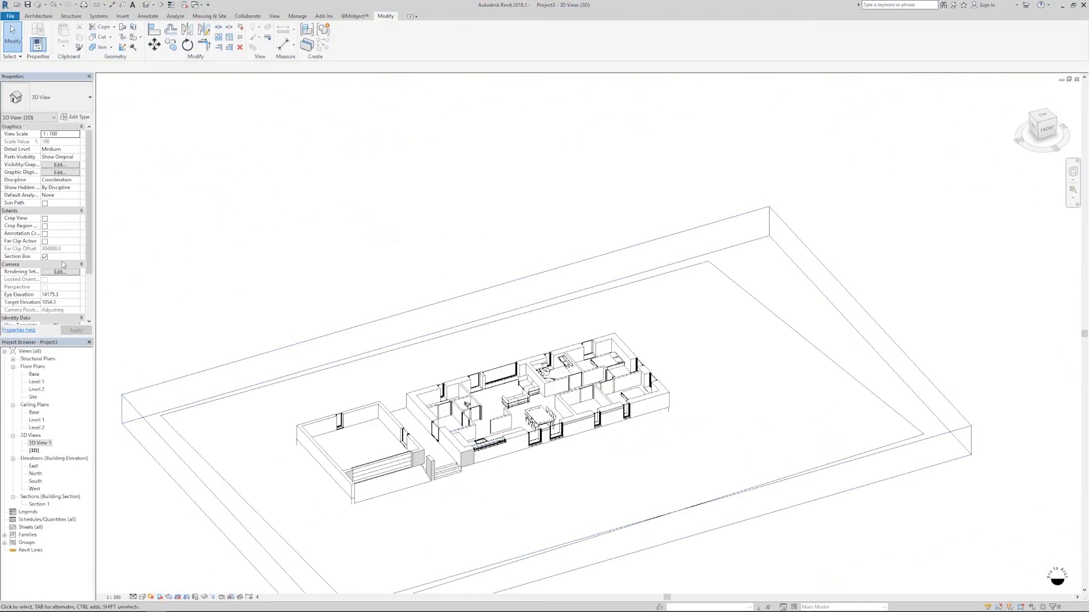
left_click(44, 257)
left_click(354, 205)
middle_click_drag(612, 438, 686, 328, "shift")
mouse_move(570, 437)
middle_mouse_down("shift")
mouse_move(578, 474)
mouse_move(586, 457)
mouse_move(598, 478)
middle_mouse_up("shift")
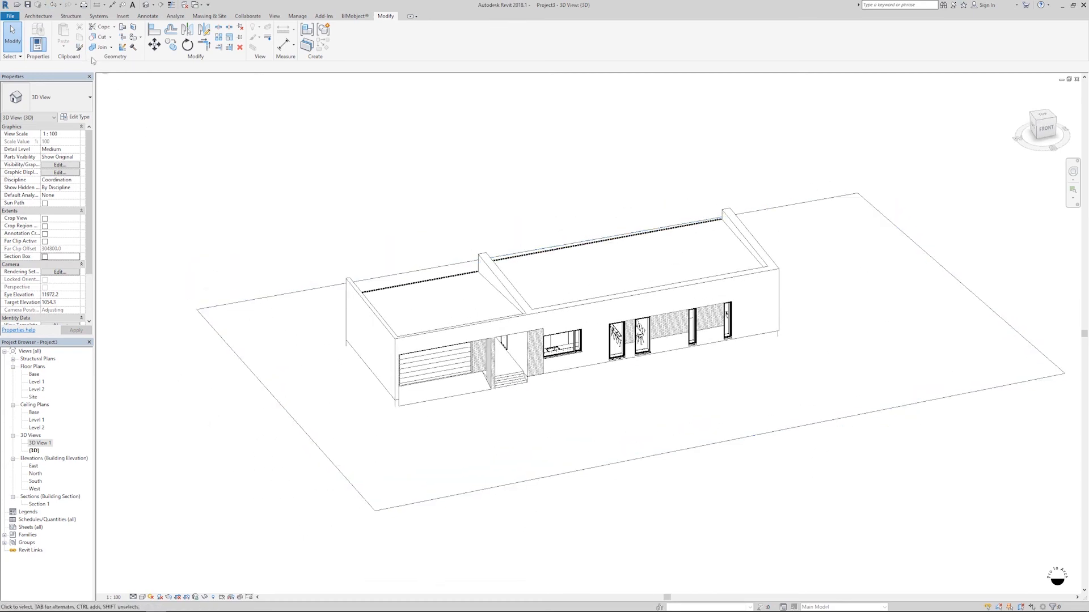
- Start placing a component and browse to the Entourage folder of the family library
left_click(38, 16)
left_click(100, 31)
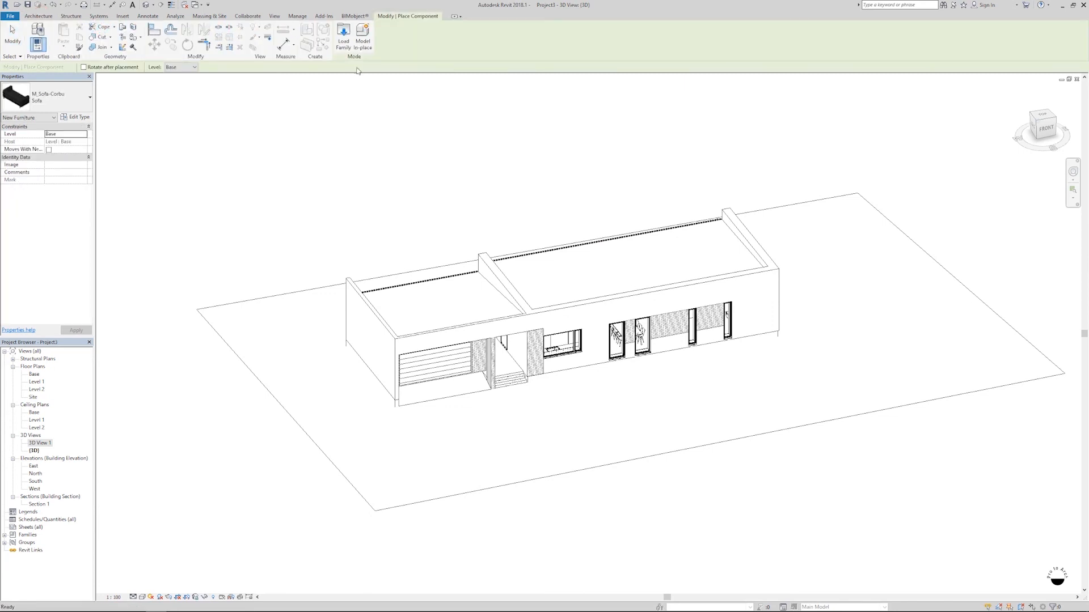
left_click(343, 35)
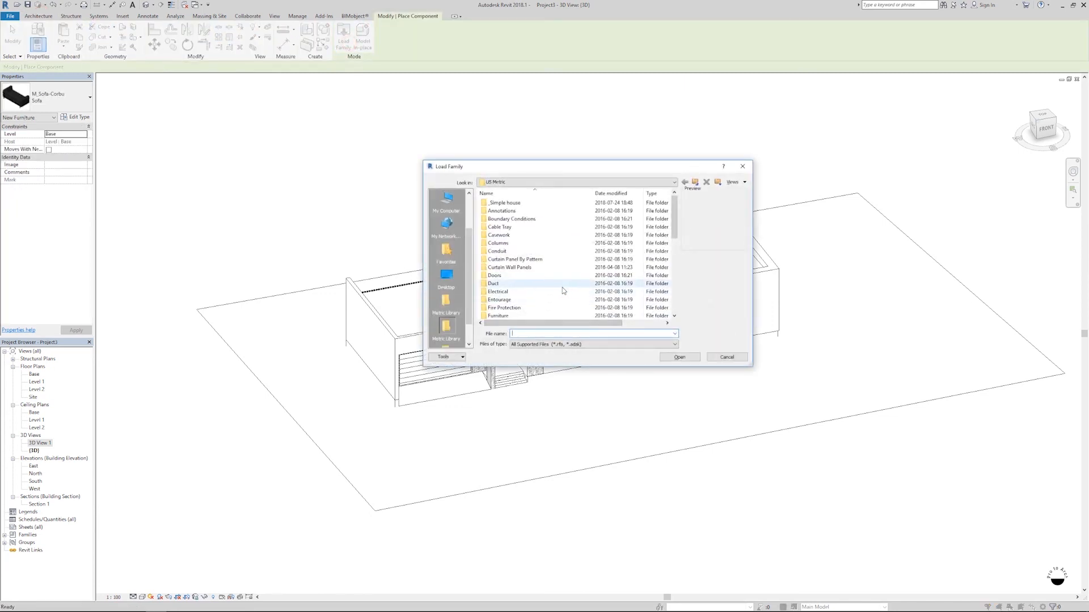
left_click(546, 301)
double_click(545, 302)
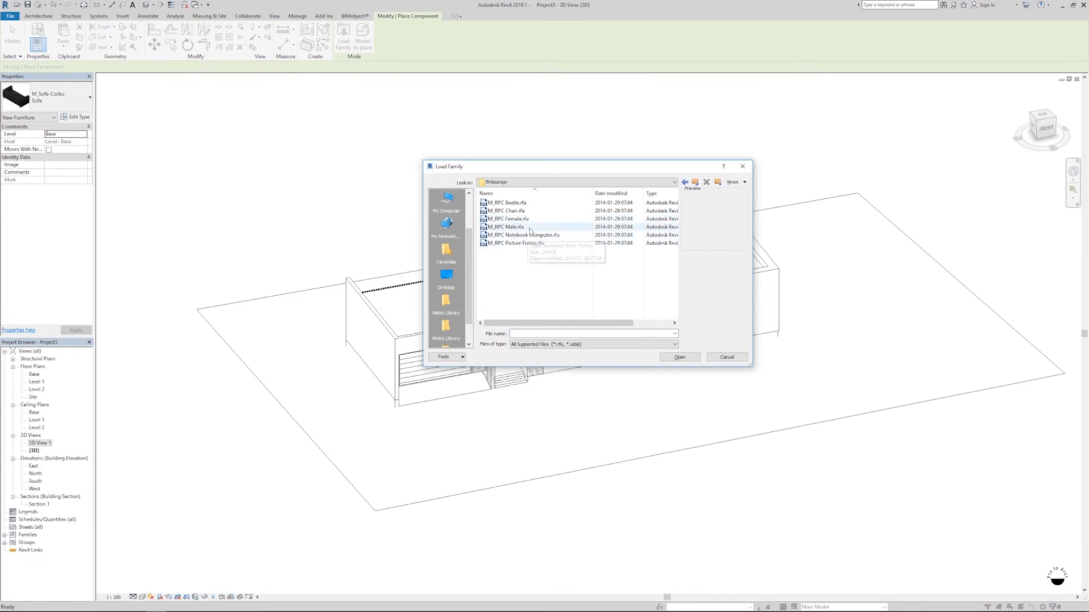
- Preview the entourage families and load M_RPC Female.rfa into the project
left_click(531, 202)
key("Down")
key("Down")
key("Down")
key("Down")
key("Down")
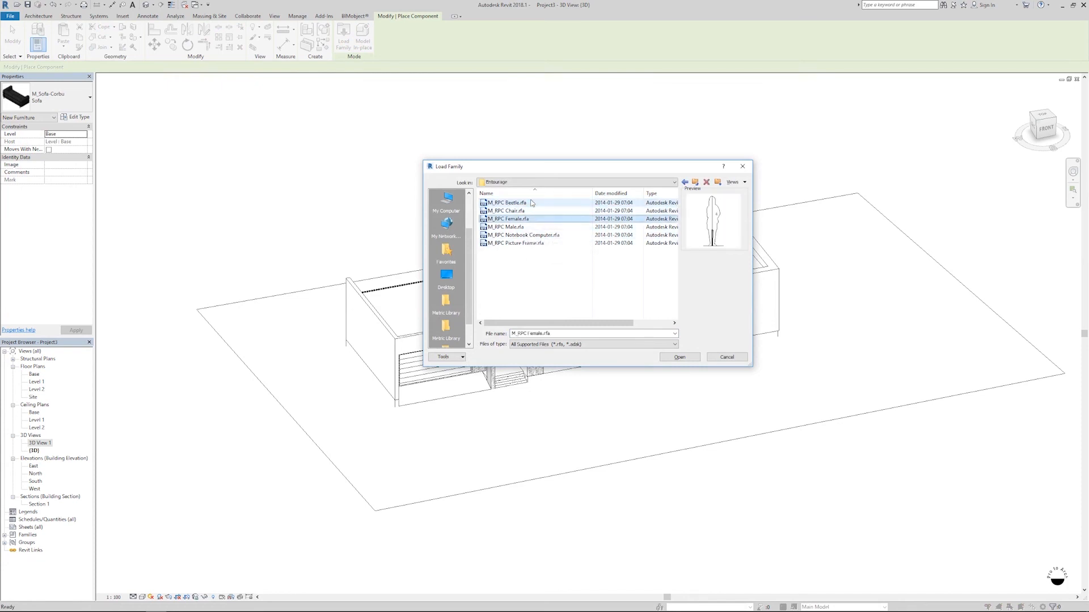
key("Up")
key("Up")
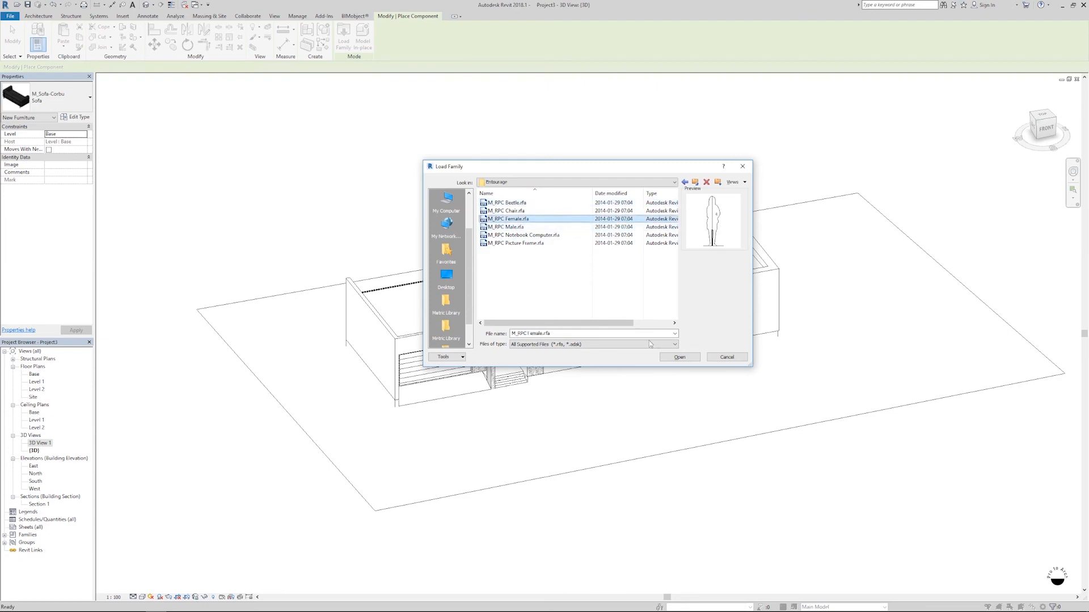
left_click(680, 358)
- Place the female figure on the landing above the entrance steps
scroll(510, 374, "up", 3)
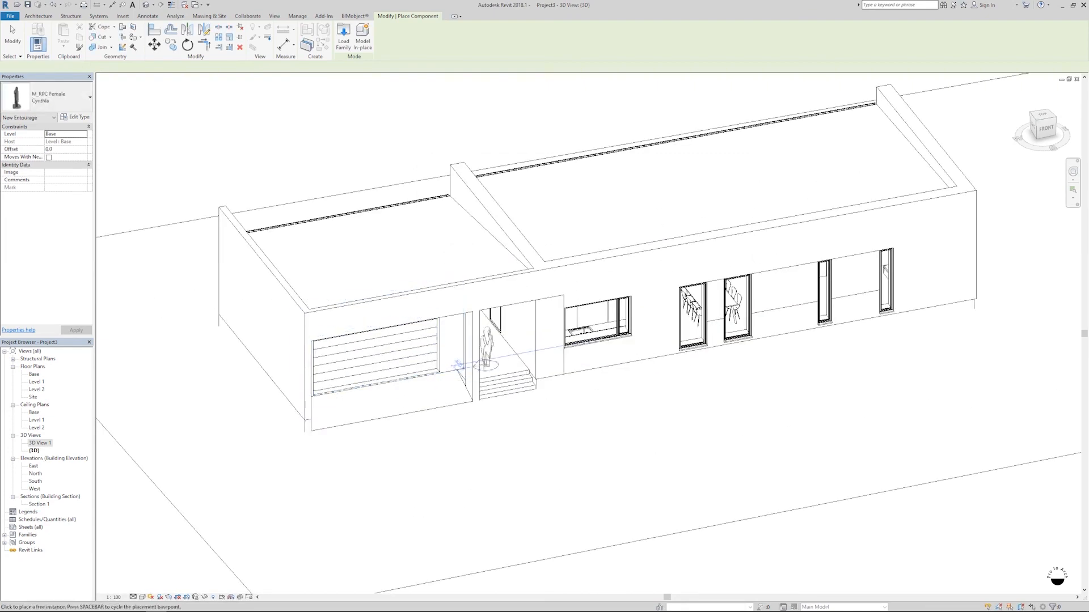
left_click(486, 371)
key("Escape")
- Place a Honey Locust - 7.6 Meters deciduous tree on the ground beside the garage
middle_click_drag(596, 448, 331, 406, "shift")
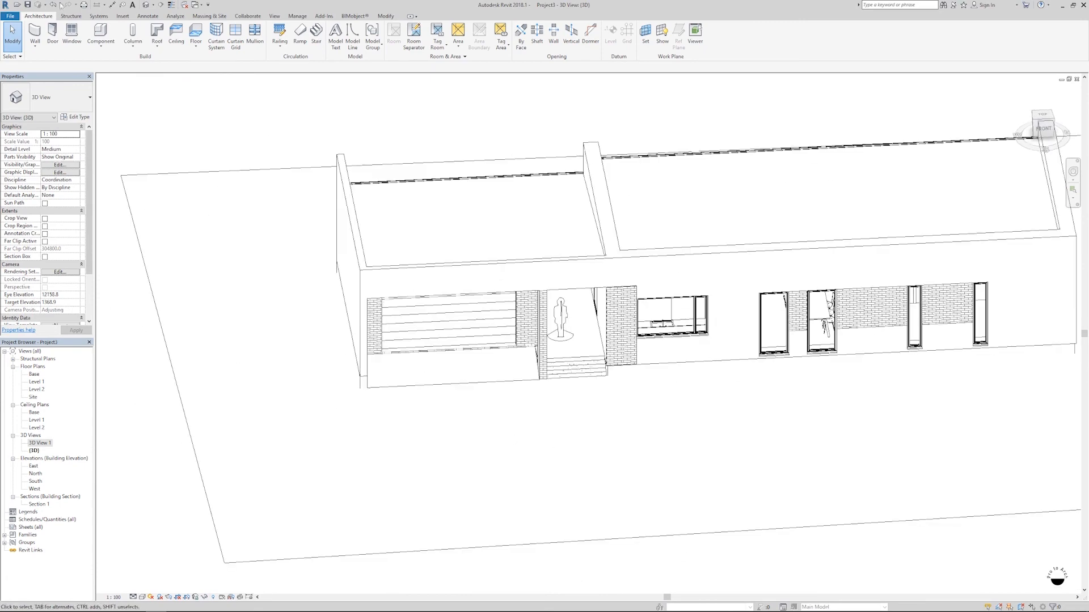
left_click(100, 33)
left_click(62, 107)
scroll(74, 194, "down", 5)
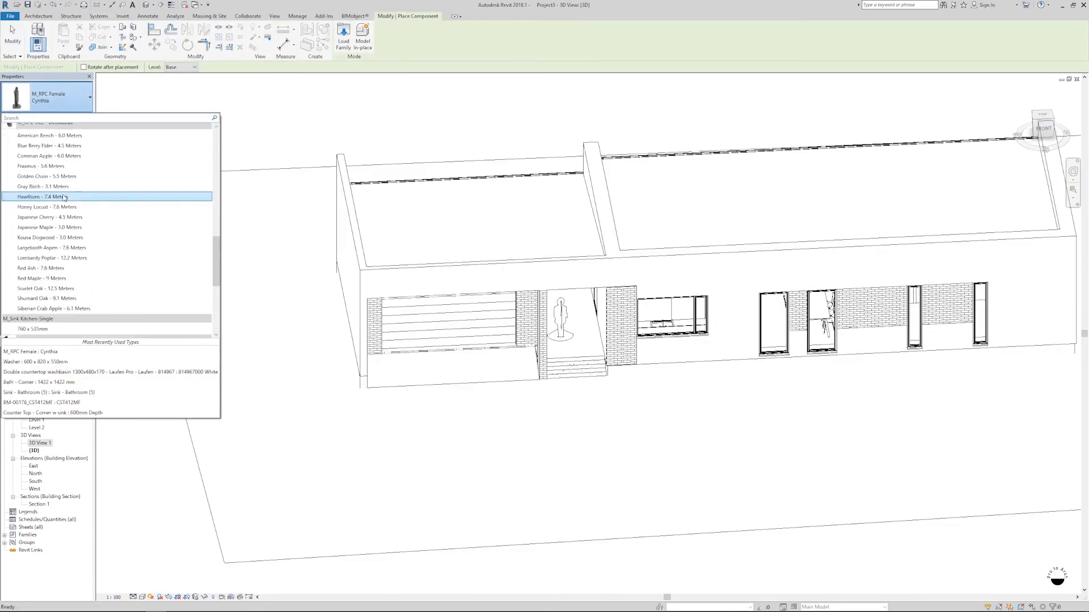
left_click(72, 206)
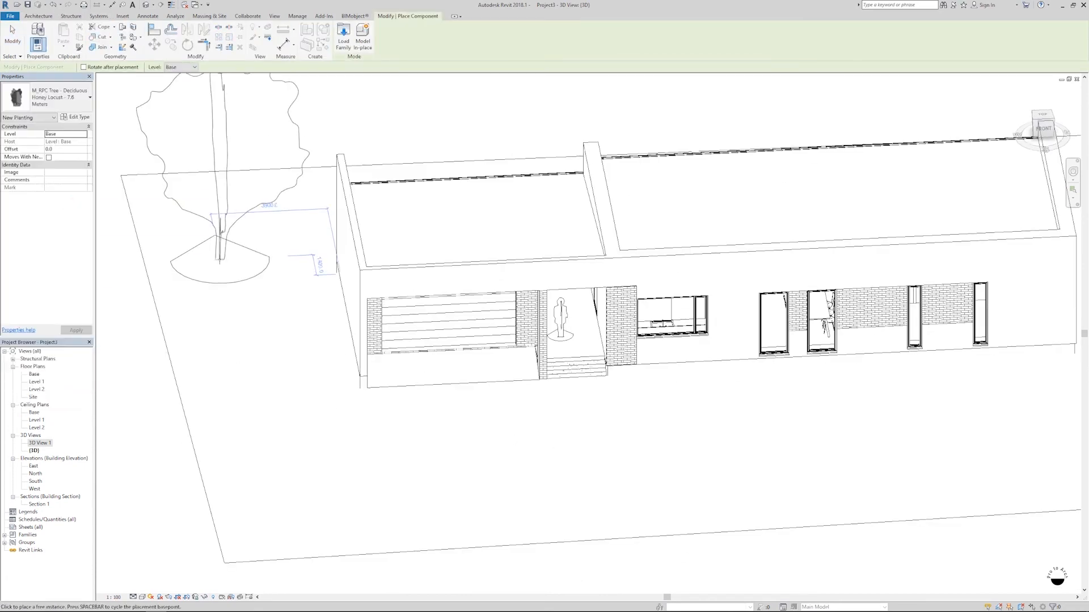
- Place a Kousa Dogwood - 3.0 Meters tree next to the first tree and check the result in the 3D View 1 camera view
left_click(61, 97)
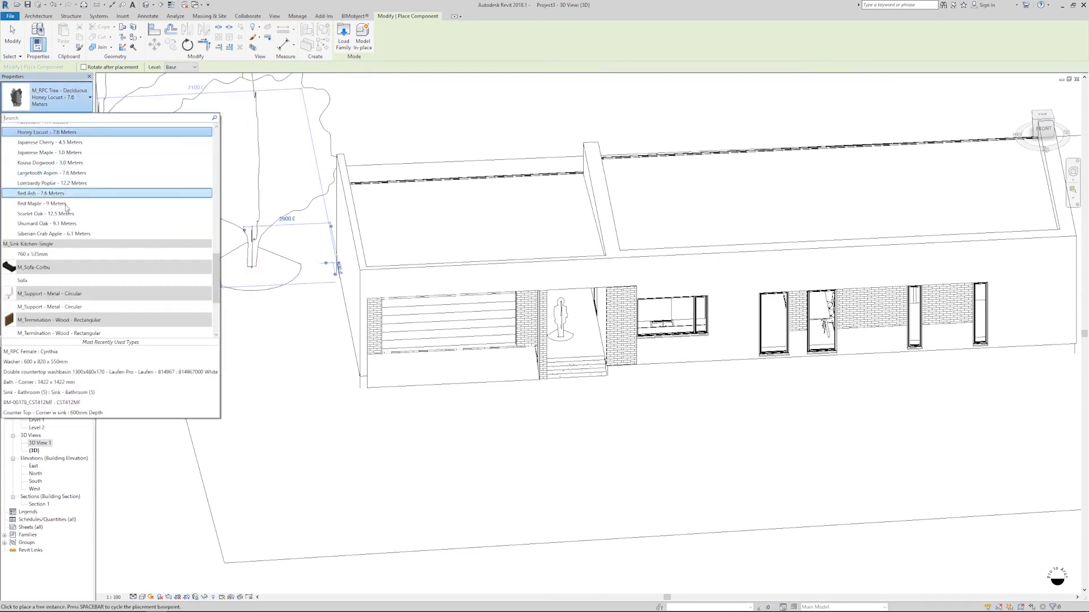
left_click(57, 163)
key("Escape")
key("Escape")
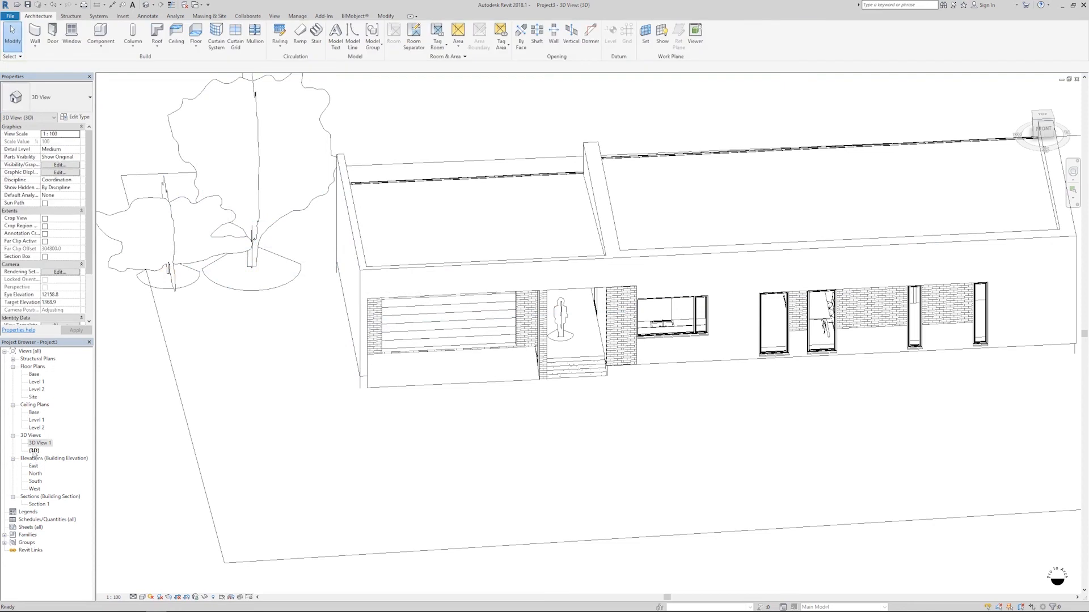
double_click(39, 443)
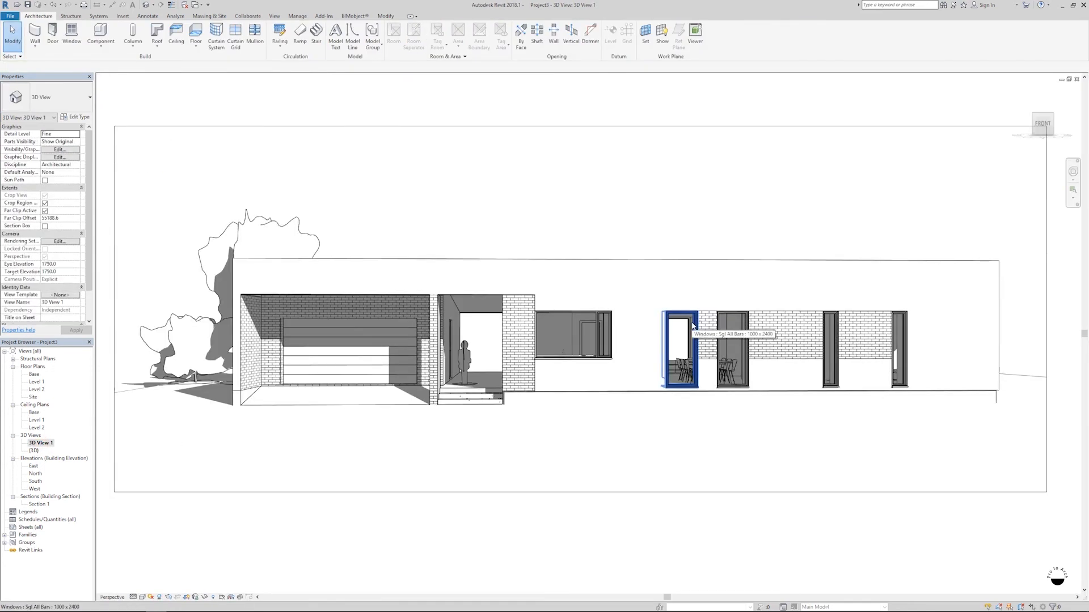